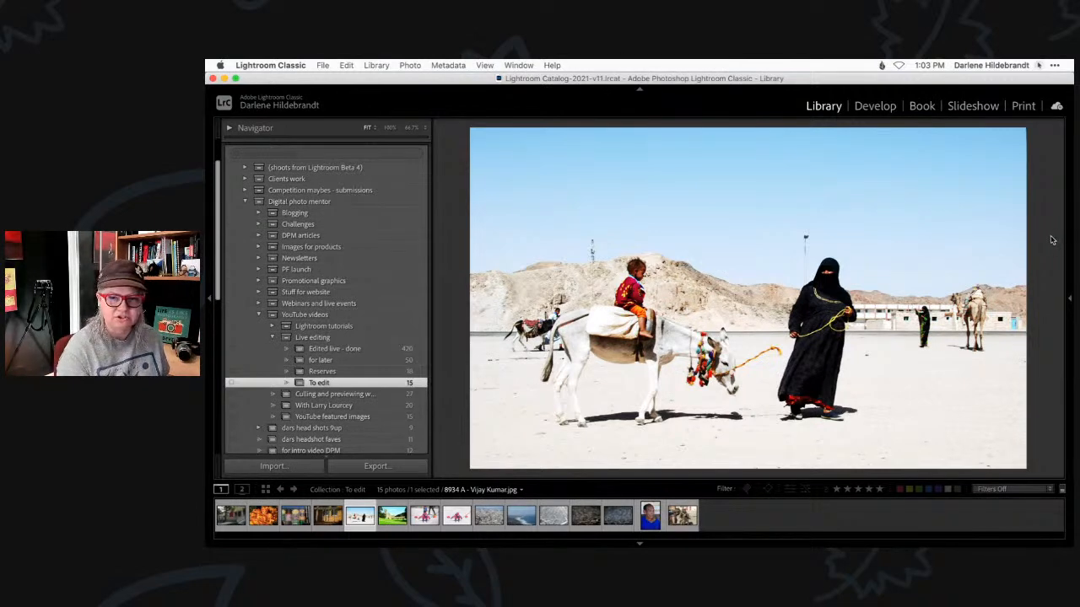
Step: Open the photo of the woman leading a donkey in the Develop module and cycle through its info overlays
key("d")
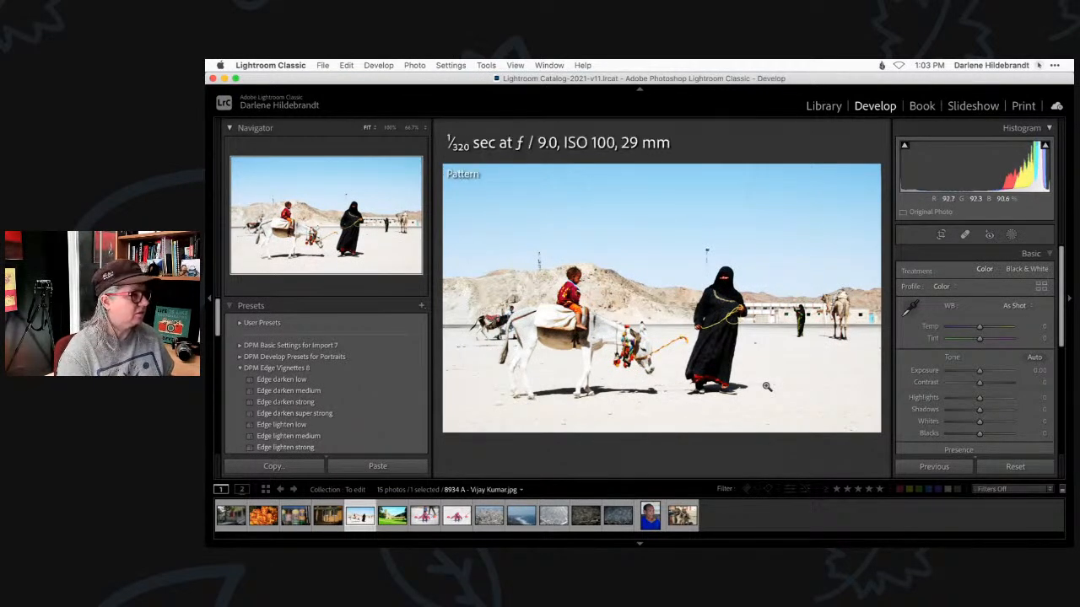
key("i")
key("i")
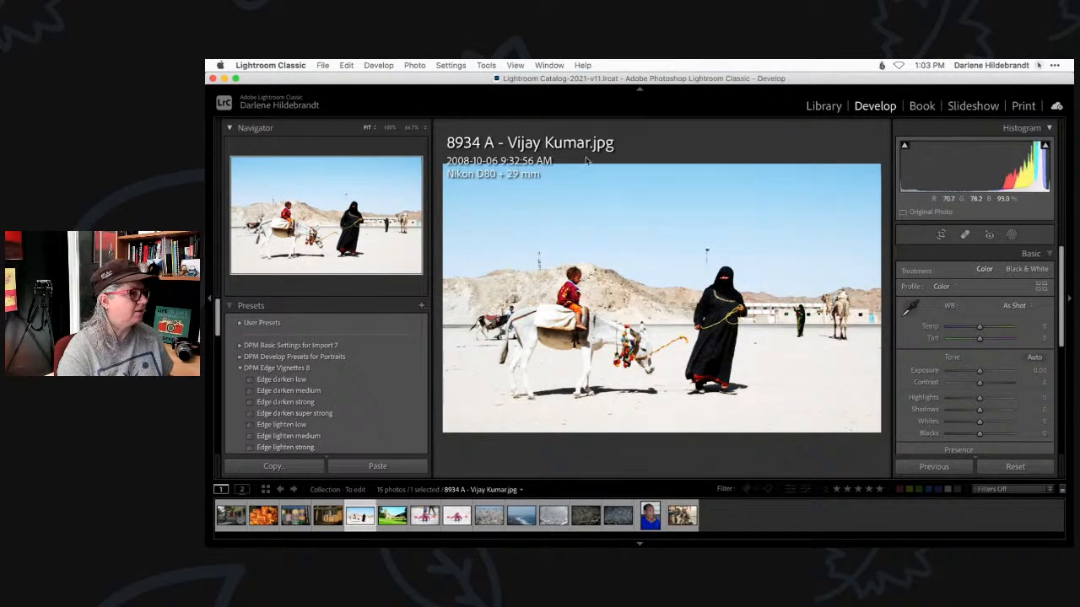
key("i")
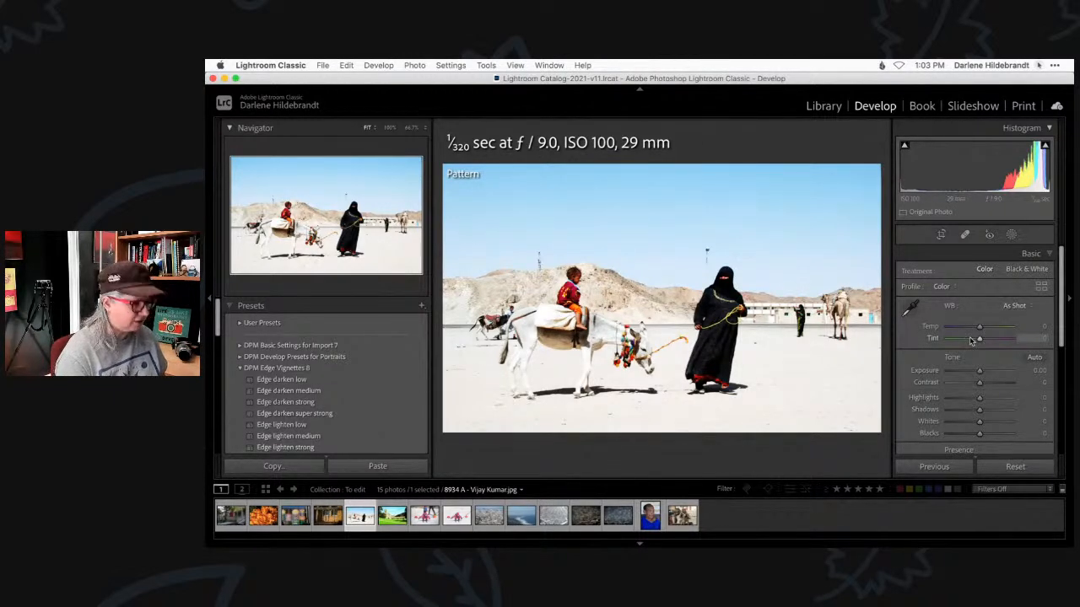
Step: Show the photo's metadata in the Library module and examine its dimensions and EXIF details
key("e")
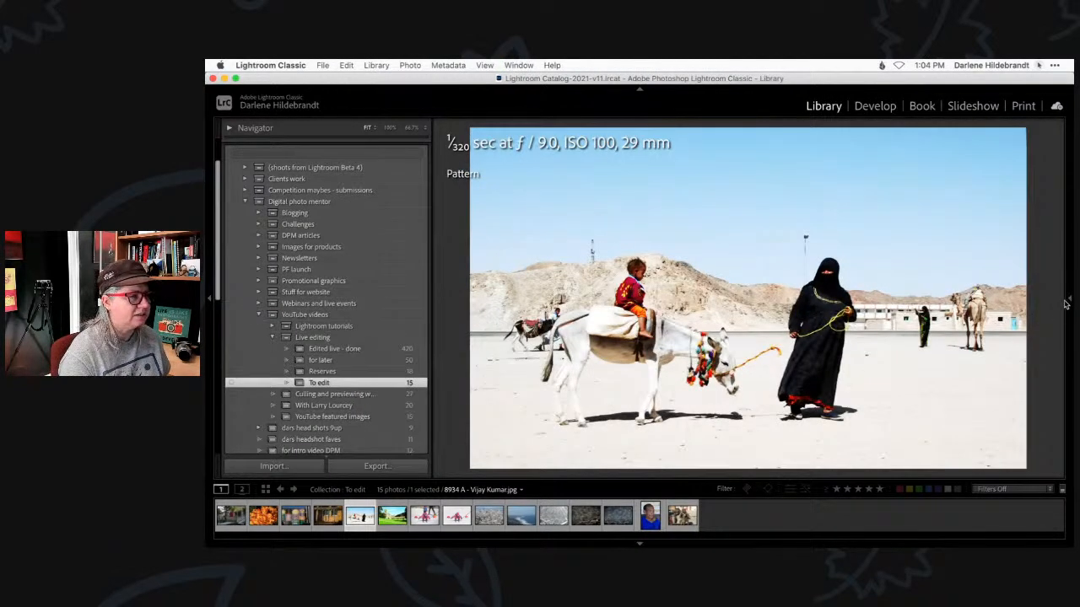
left_click(1069, 301)
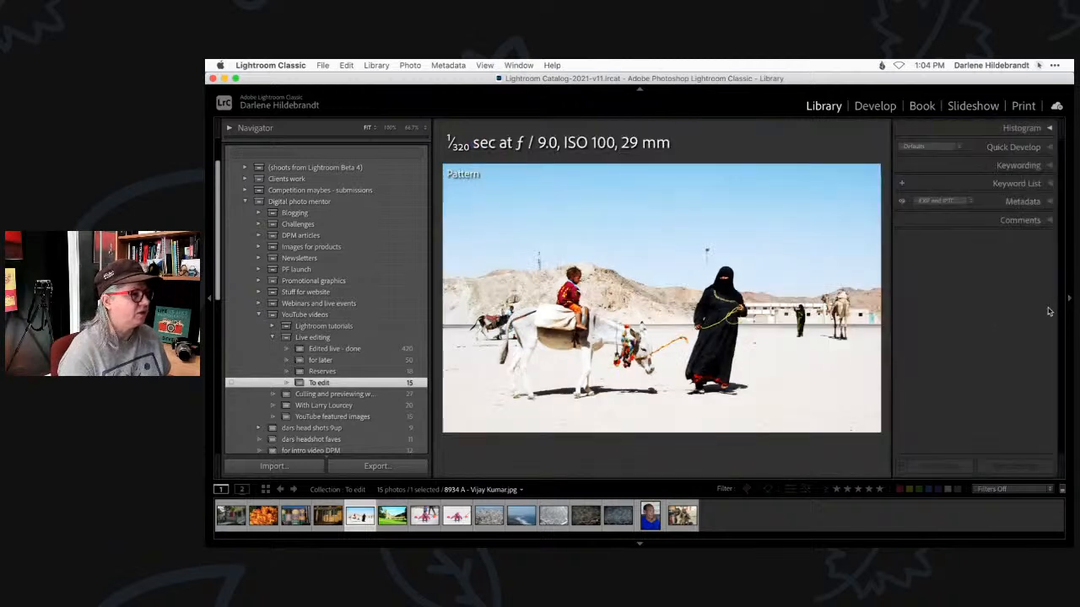
left_click(1020, 201)
scroll(970, 300, "down", 2)
scroll(972, 300, "down", 3)
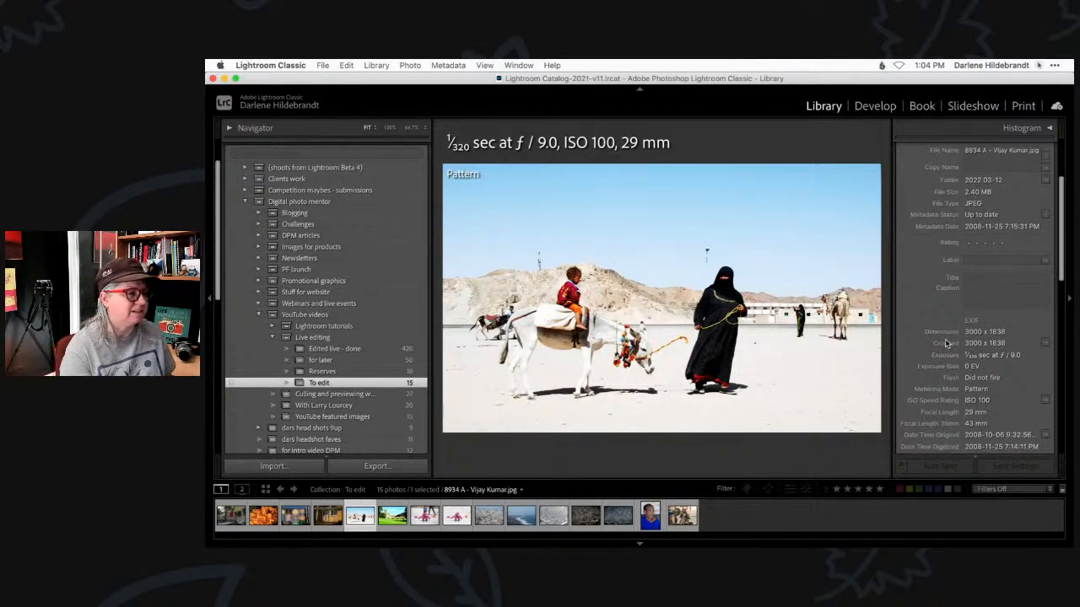
scroll(947, 343, "down", 1)
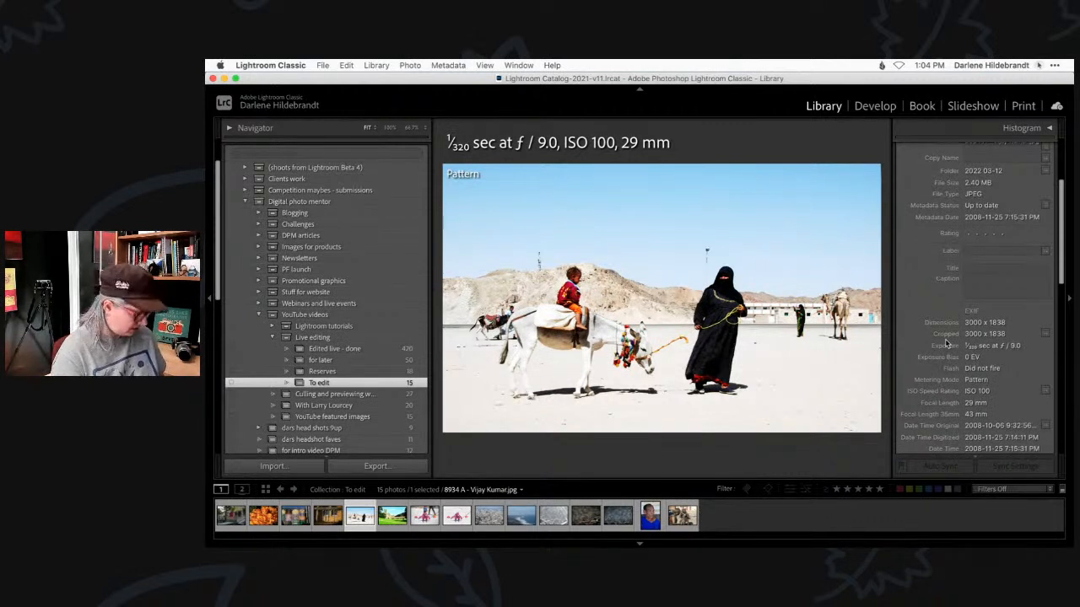
Step: Switch the overlay to file and camera details and compare the metadata with the next photo's, ending back on the donkey photo
key("i")
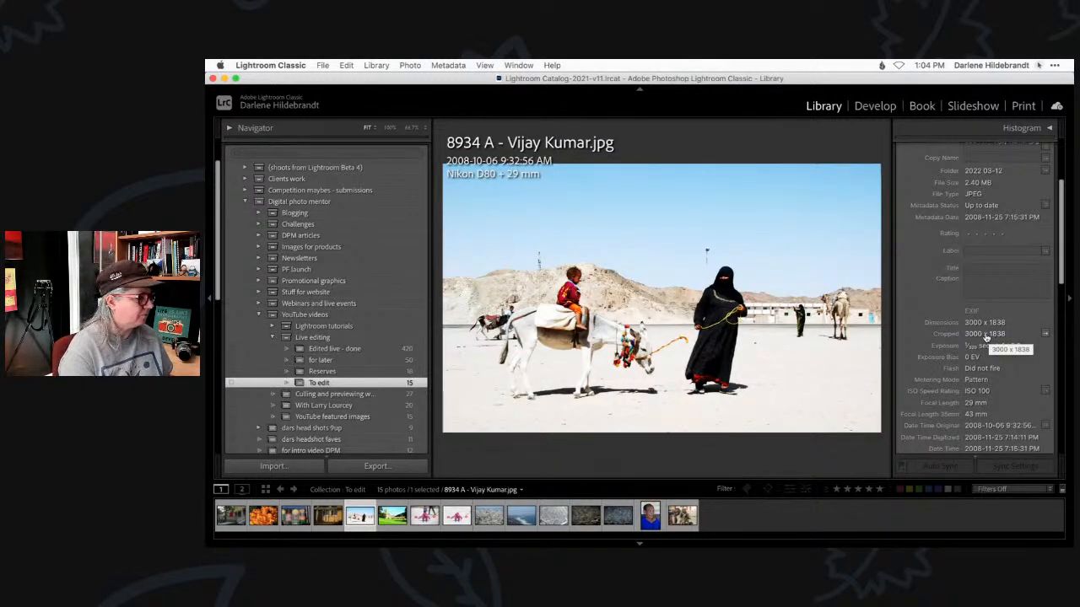
key("Right")
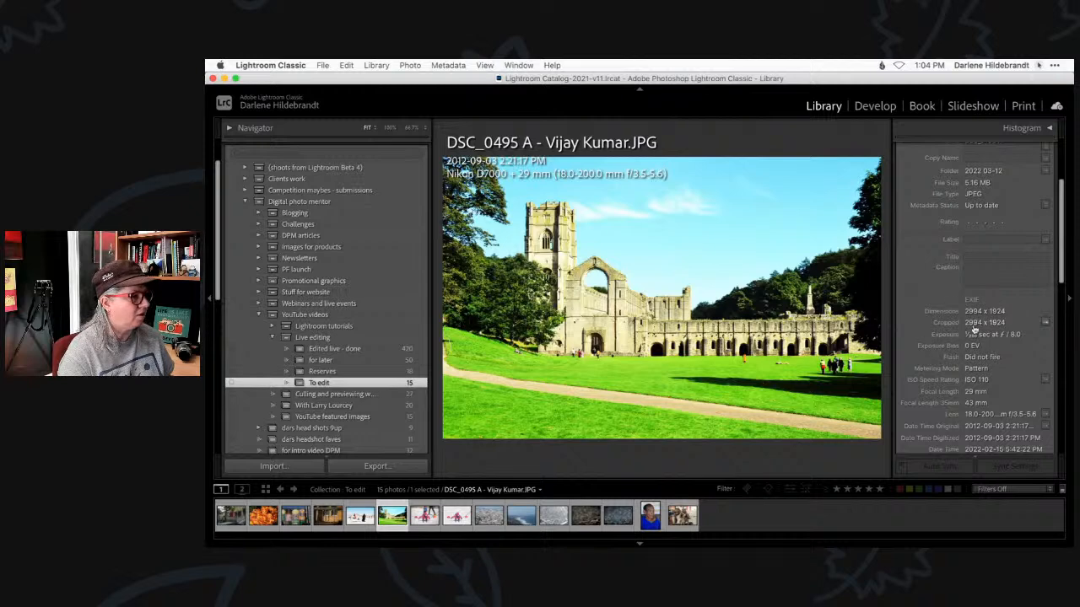
key("Left")
Step: Bring the donkey photo back into the Develop module and hide the info overlay
key("super+alt+2")
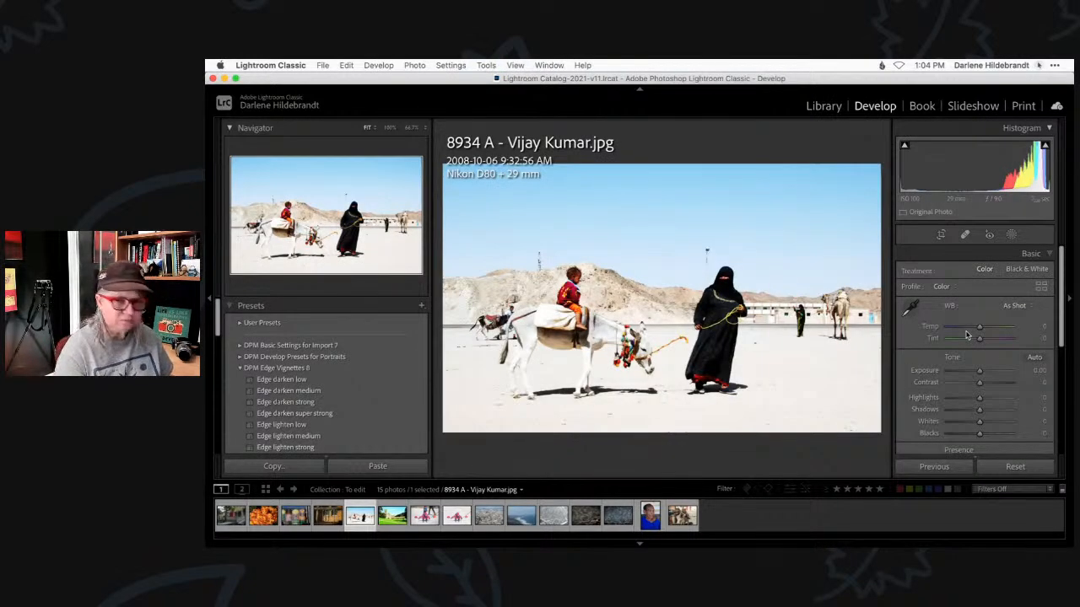
key("i")
key("i")
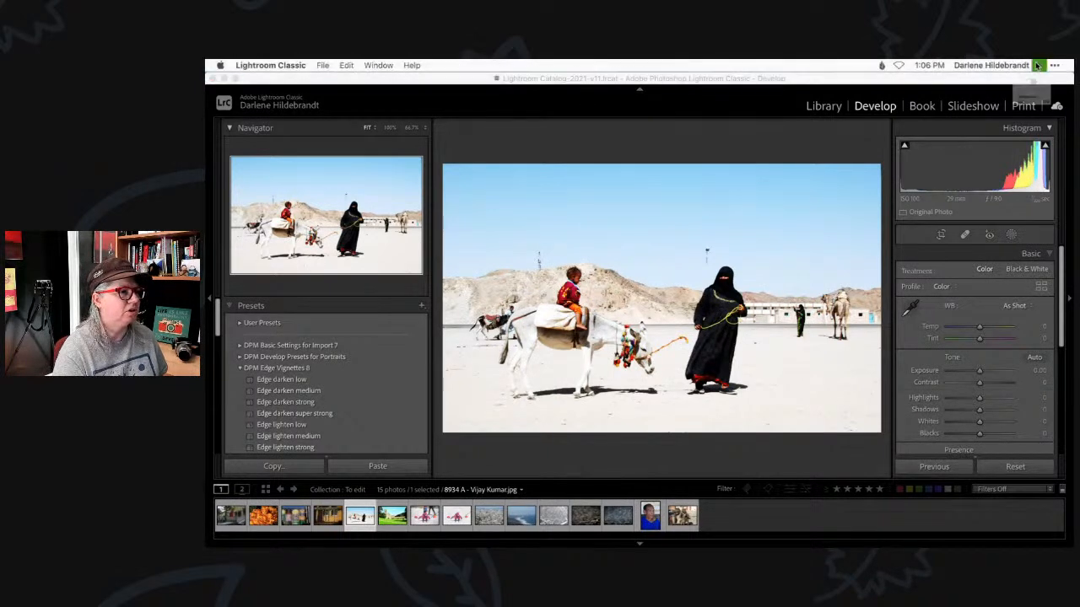
Step: Turn on the pointer highlight and examine the bright end of the photo's histogram
left_click(1039, 65)
left_click(1021, 95)
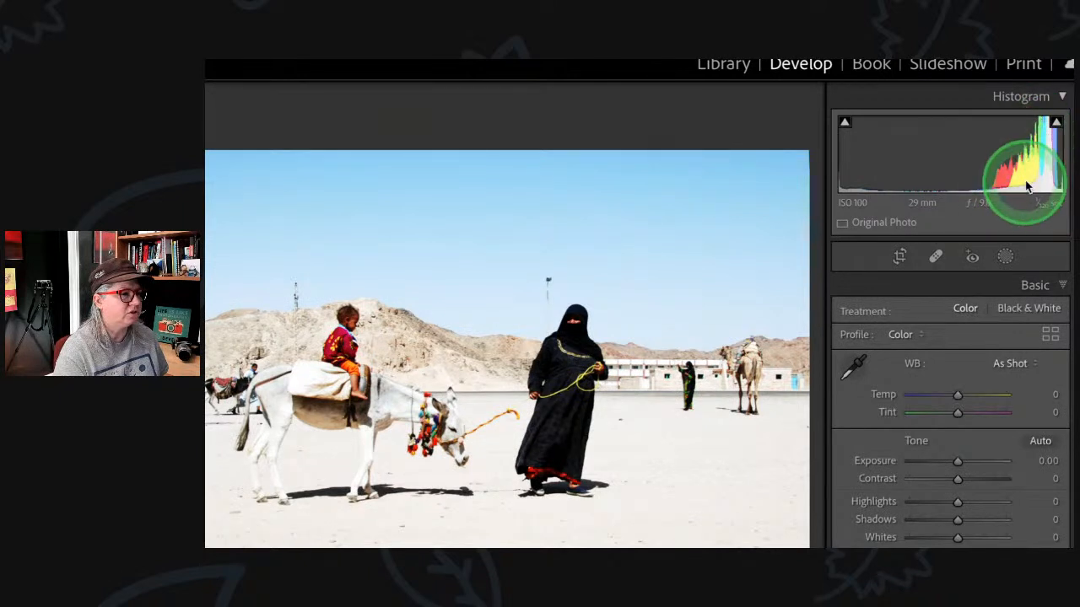
left_click_drag(1063, 190, 1023, 217)
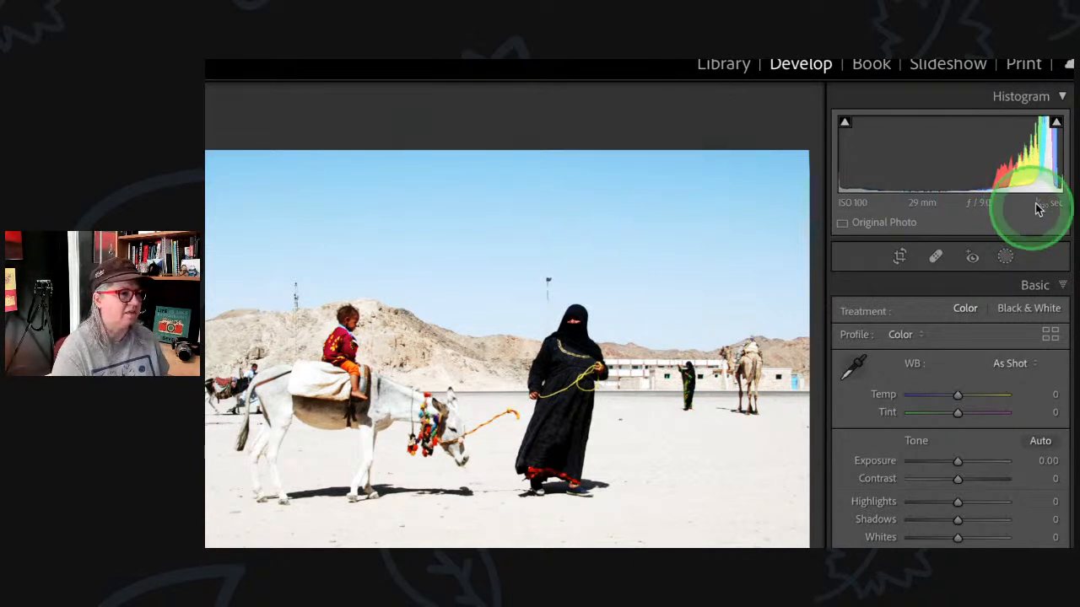
Step: Toggle the highlight clipping warning on its own and together with the shadow warning to examine the clipped areas
left_click(1056, 123)
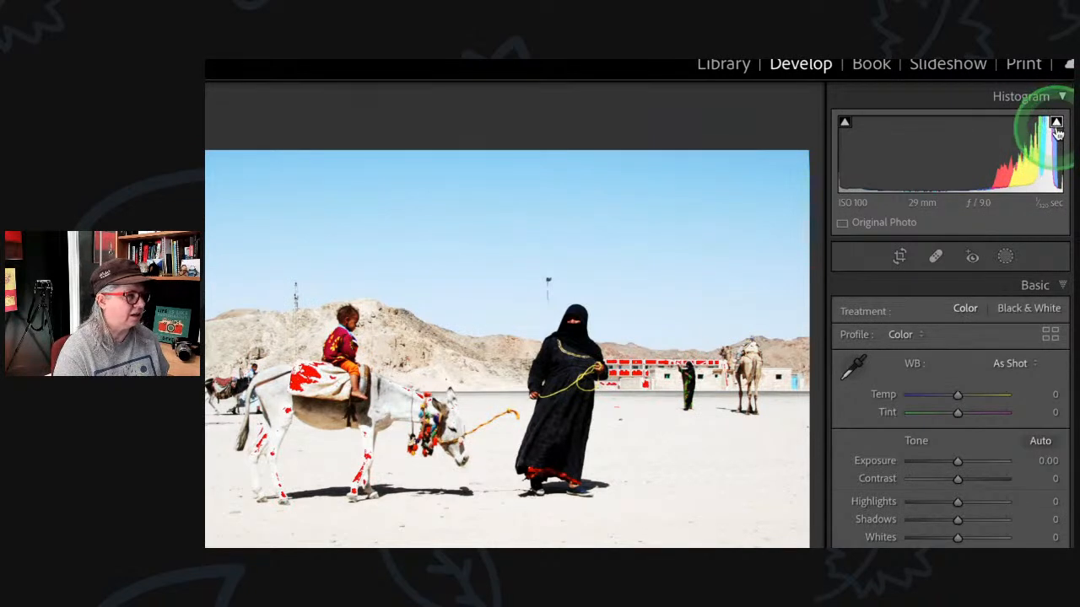
left_click(1056, 123)
left_click(1056, 123)
left_click(1057, 123)
left_click(1056, 123)
left_click(1056, 123)
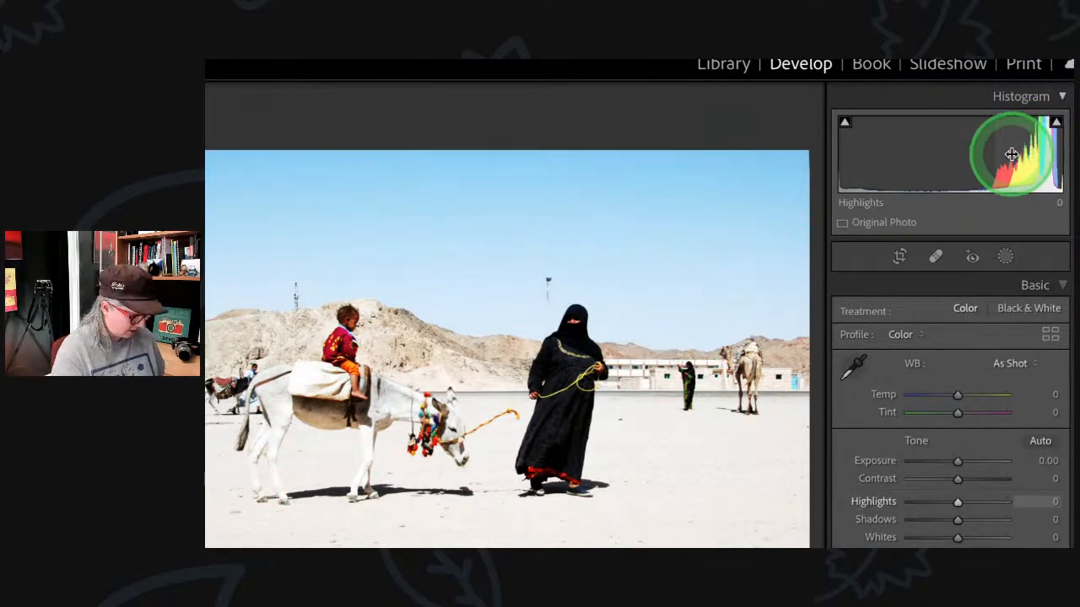
key("j")
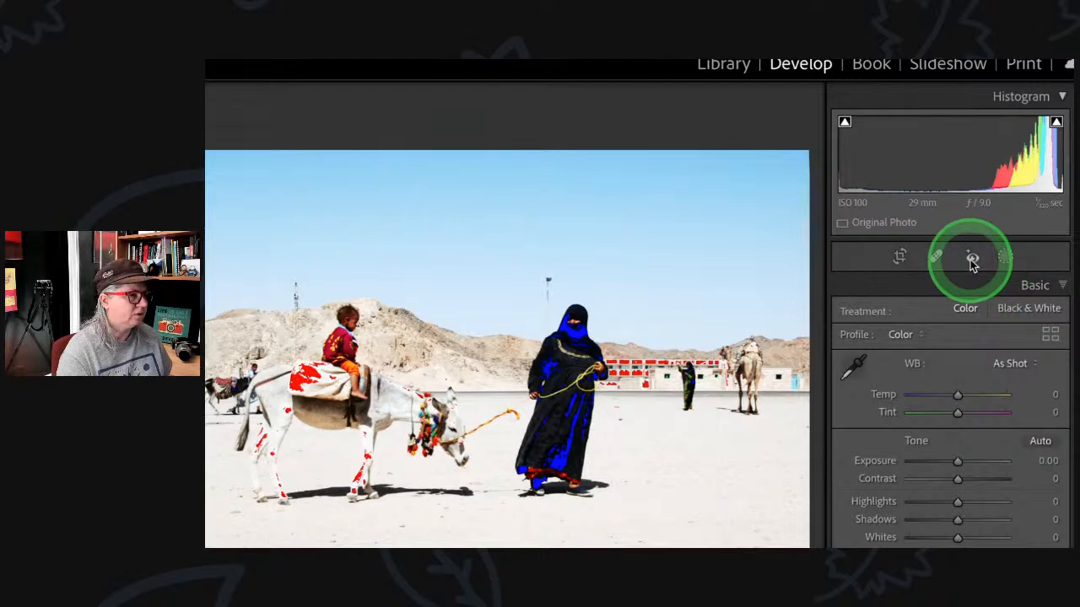
key("j")
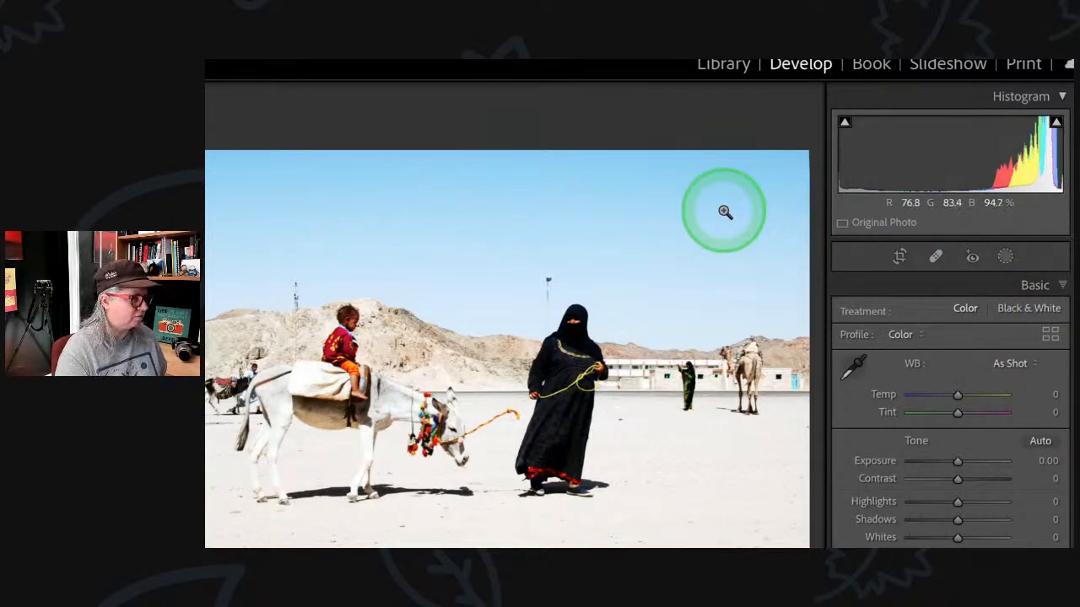
Step: Preview the highlight clipping mask for the Highlights adjustment and compare it with the clipping warnings on the photo
left_click(725, 212)
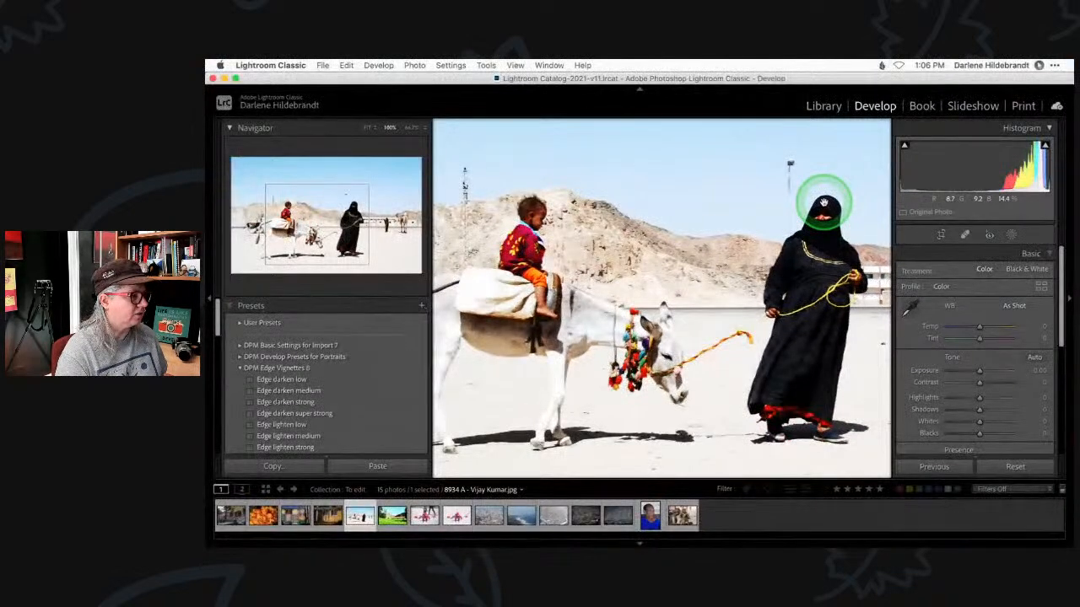
left_click(822, 203)
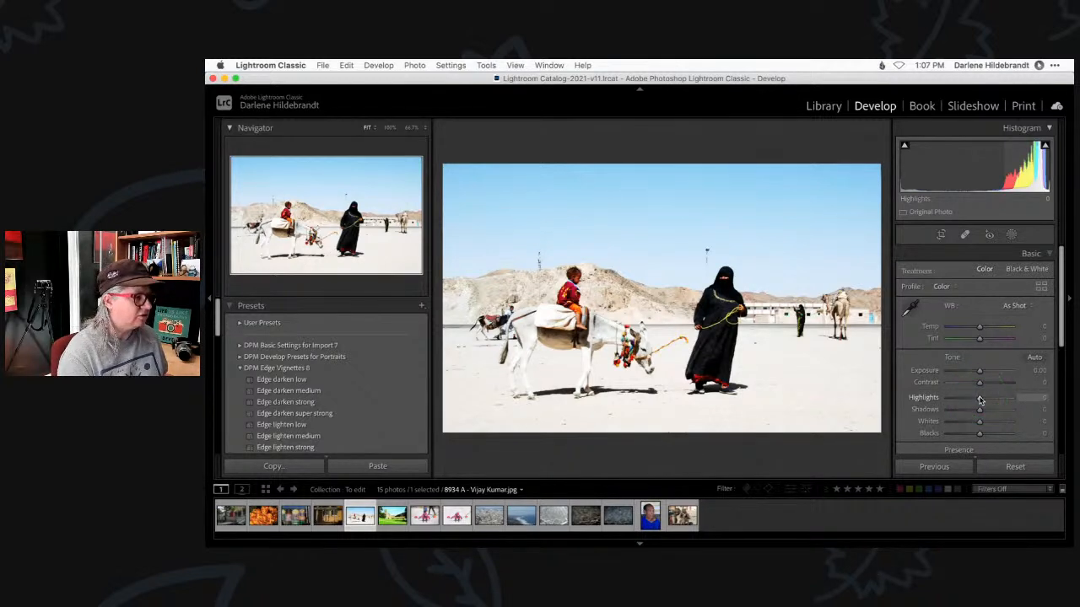
key("alt")
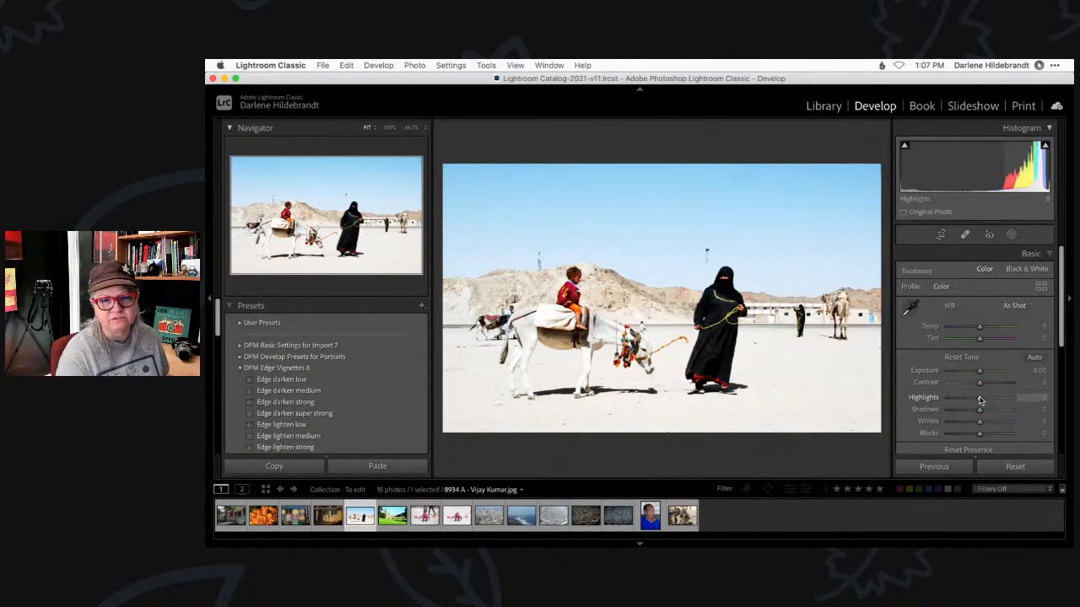
left_click(979, 399, "alt")
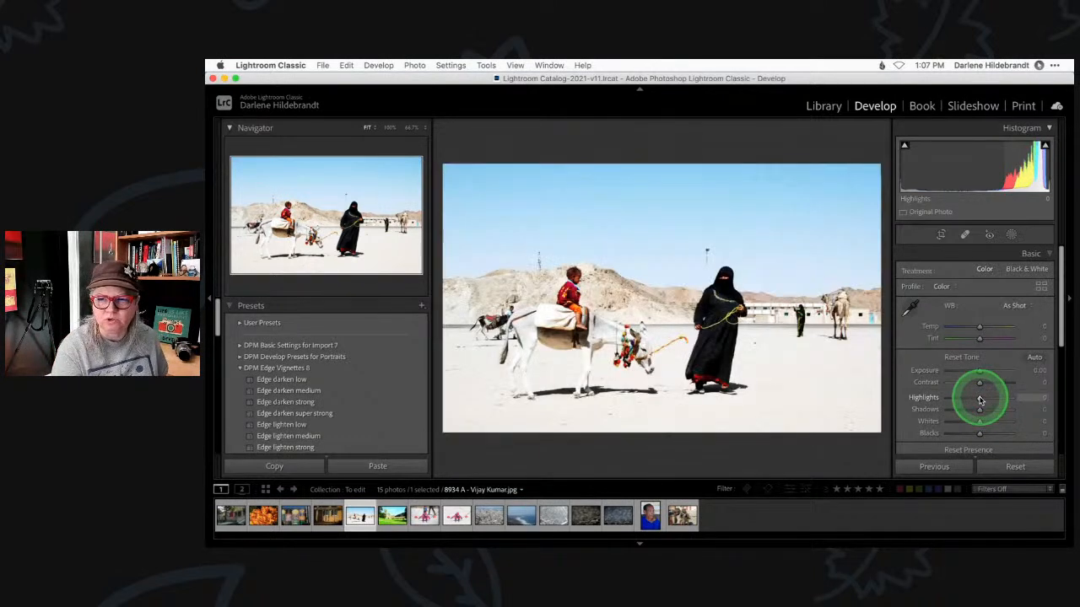
left_click(979, 399, "alt")
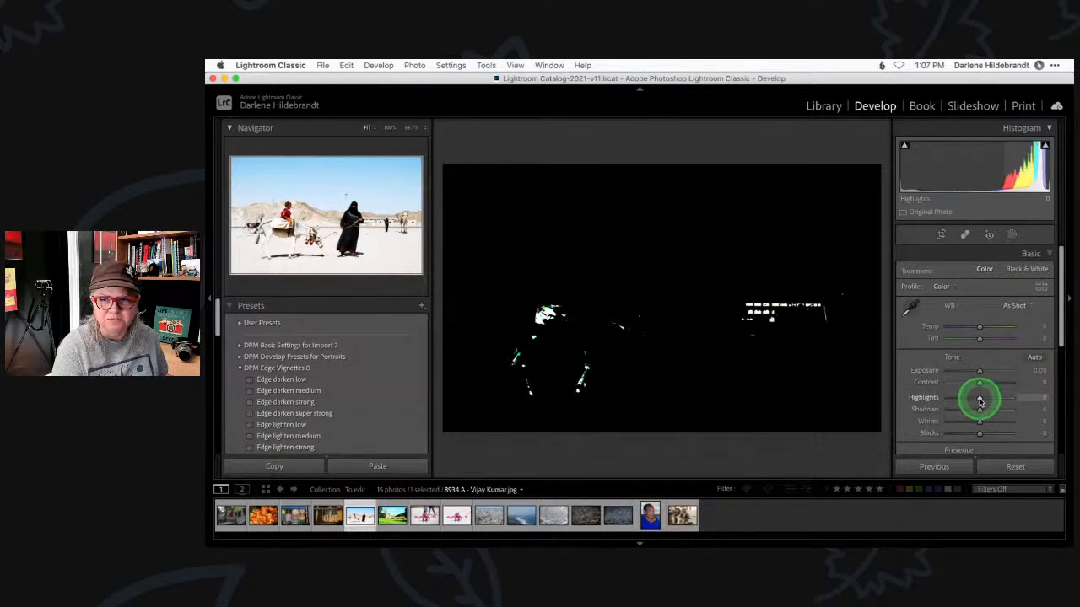
key("j")
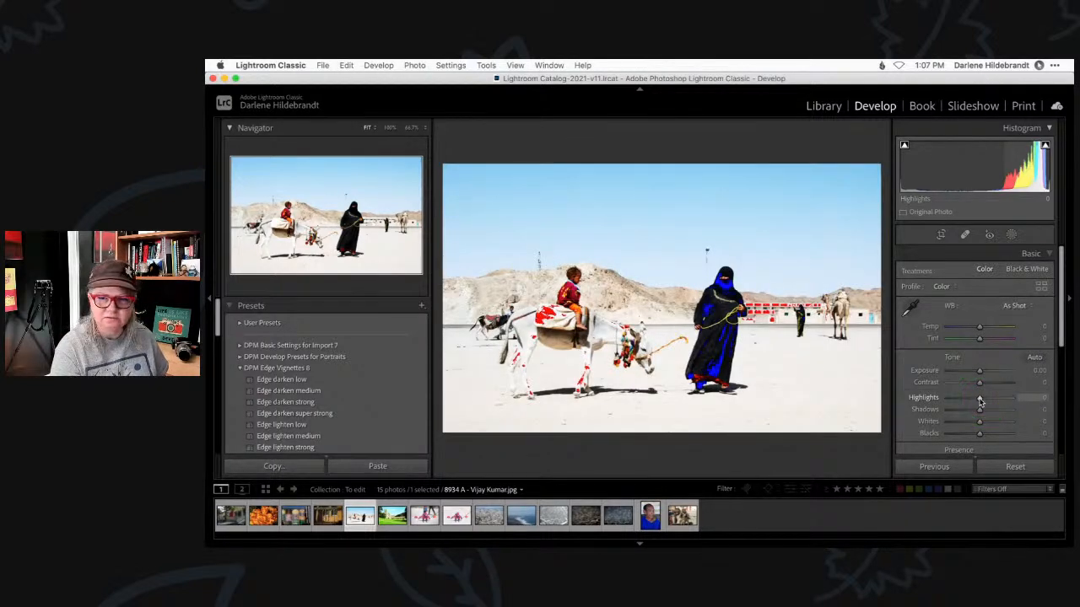
key("j")
left_click(979, 399, "alt")
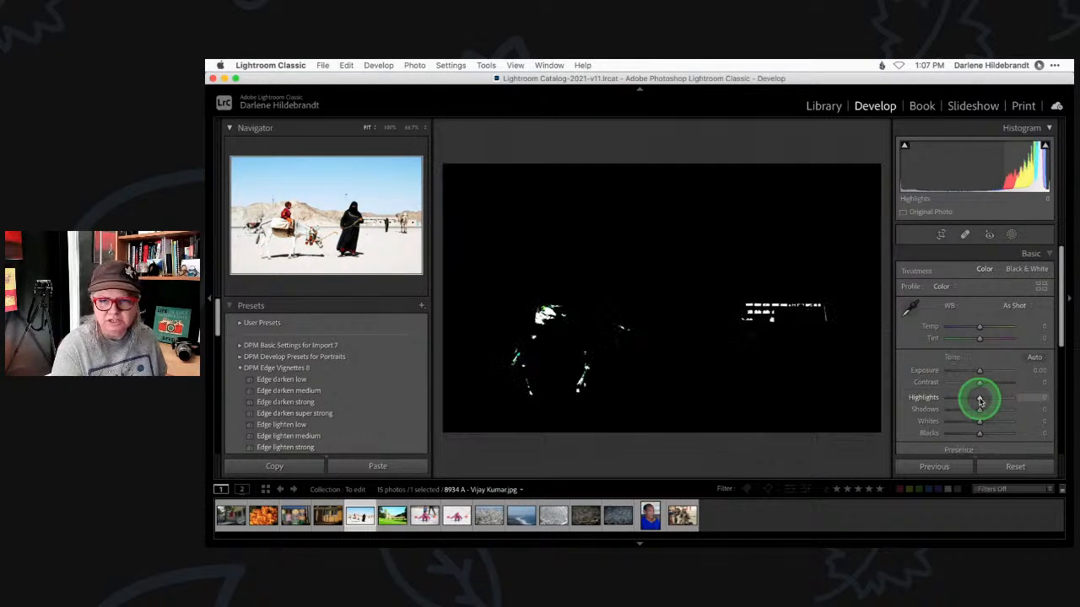
left_click(979, 399, "alt")
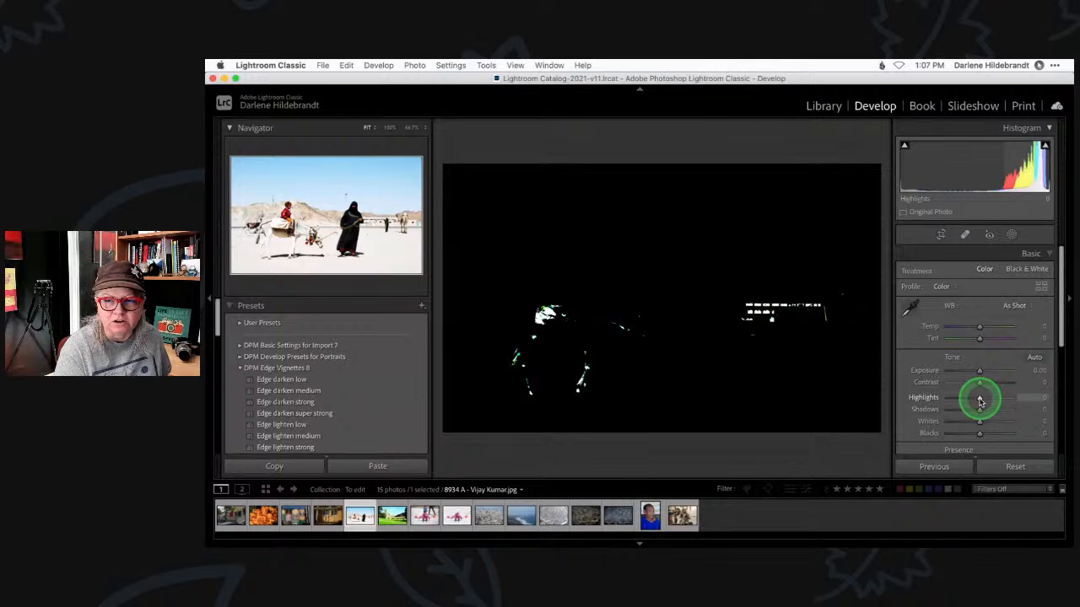
Step: Lower Highlights to -24 using the clipping preview, and reduce Exposure to -1.10
left_click_drag(979, 402, 973, 400)
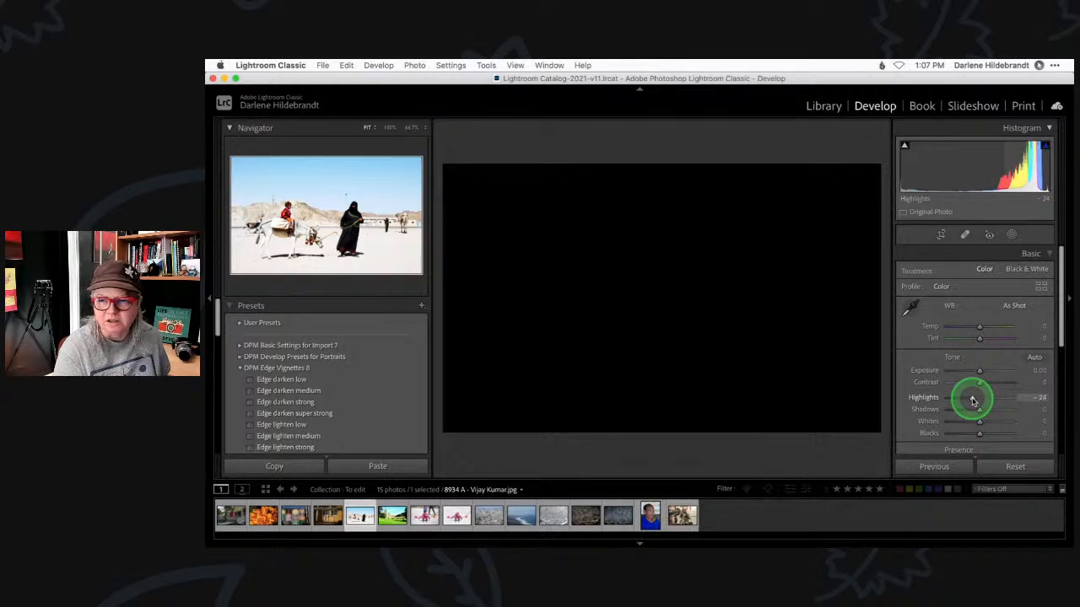
left_click_drag(973, 400, 972, 400)
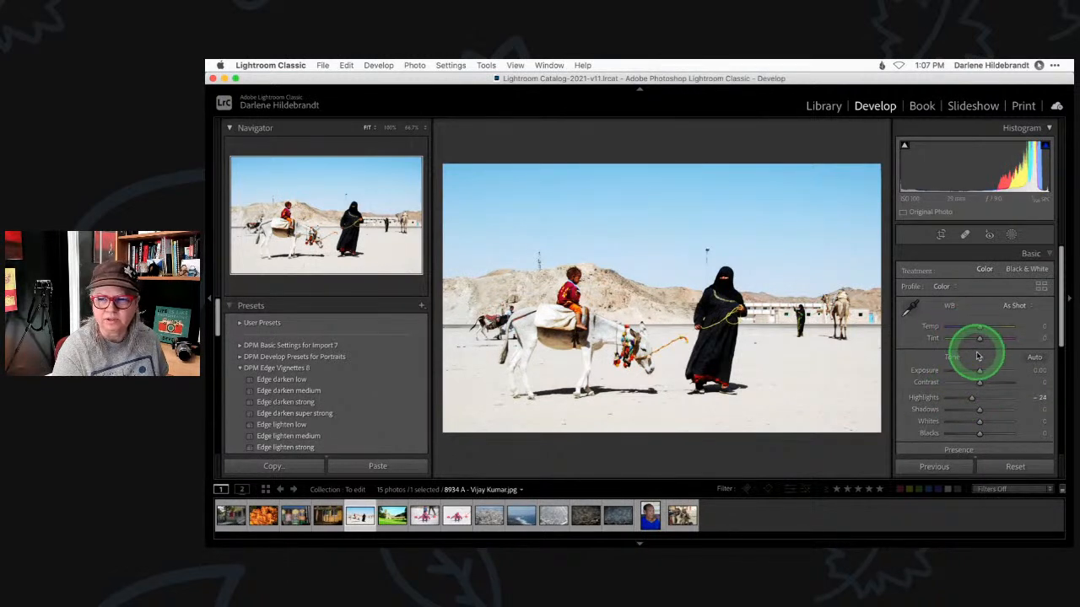
left_click_drag(979, 372, 973, 377)
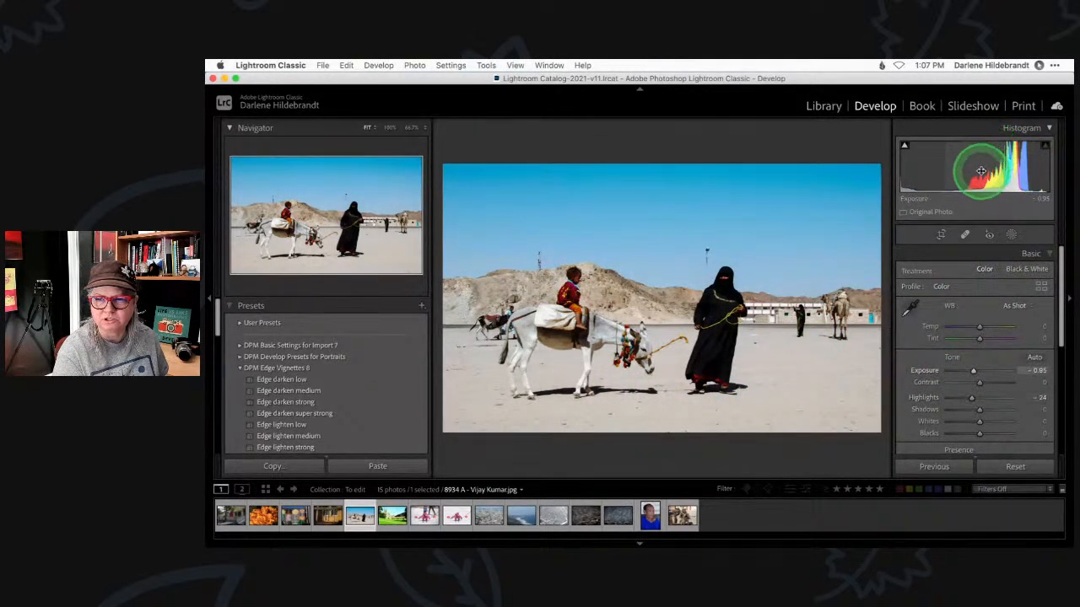
left_click_drag(980, 199, 981, 197)
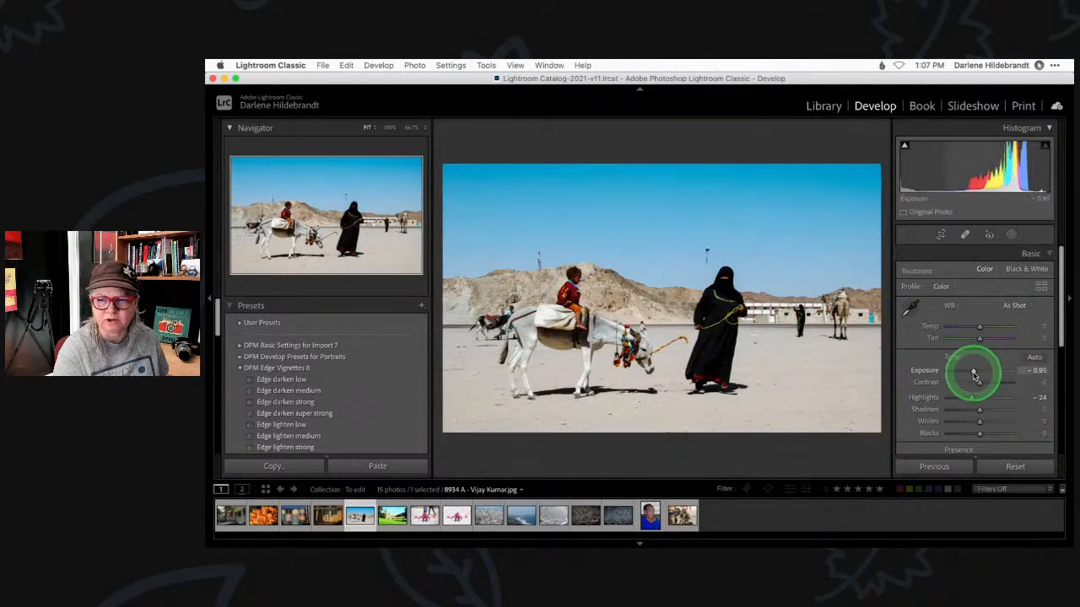
left_click_drag(975, 373, 973, 373)
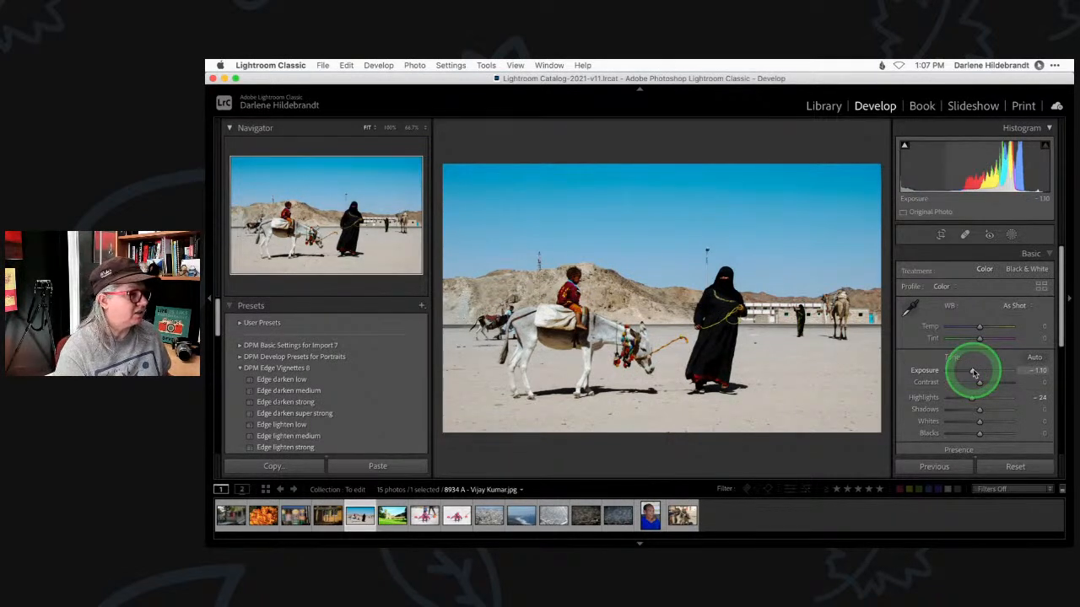
Step: Check the clipping in the black robe, raise Shadows to +44, and inspect the woman at 100%
key("j")
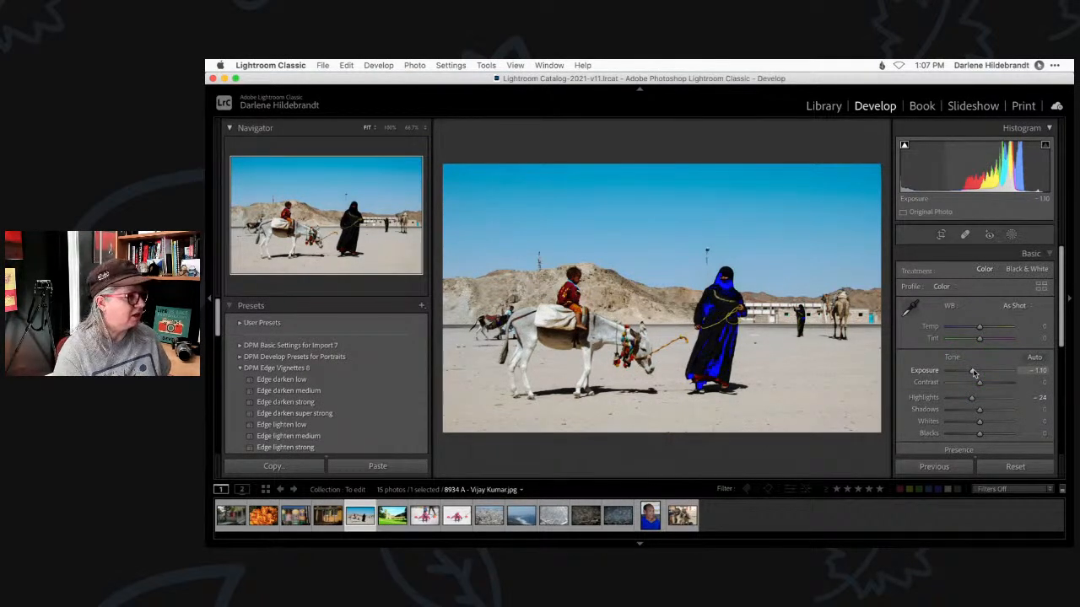
left_click(978, 377)
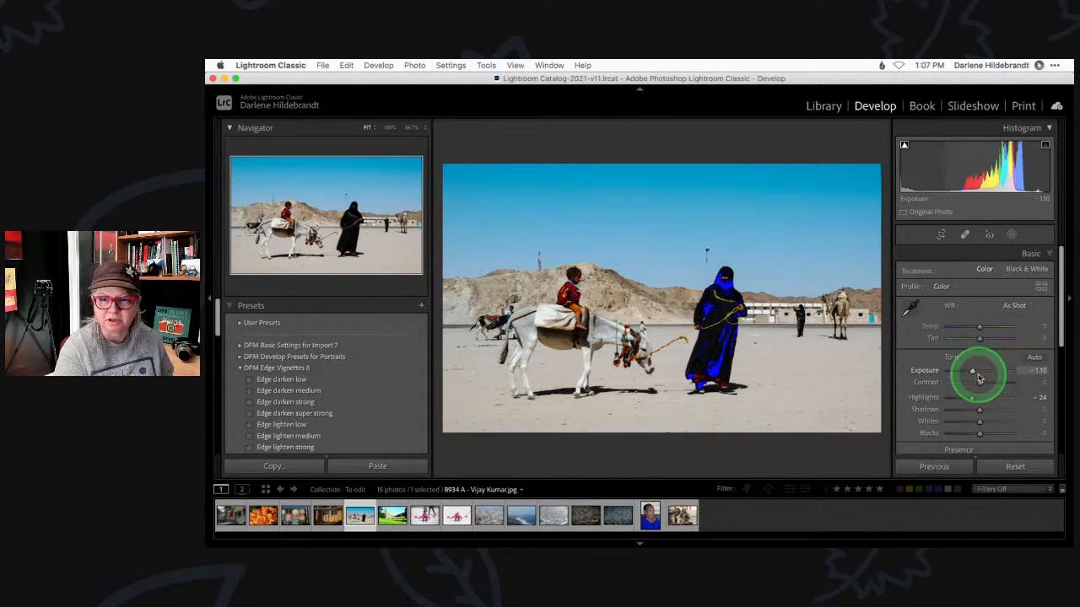
key("j")
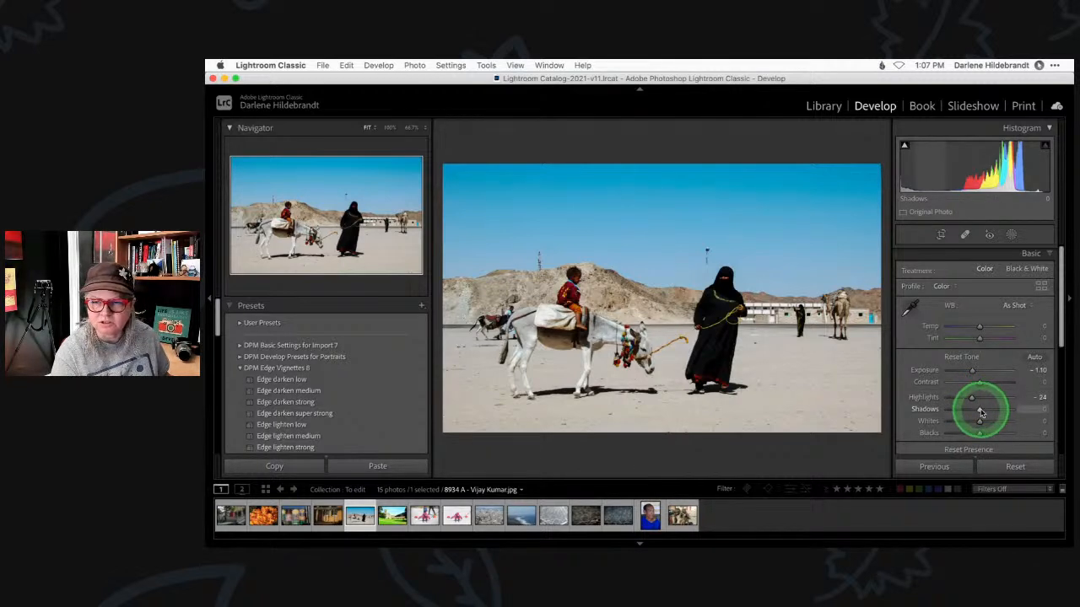
left_click(981, 410, "alt")
left_click_drag(981, 411, 993, 410)
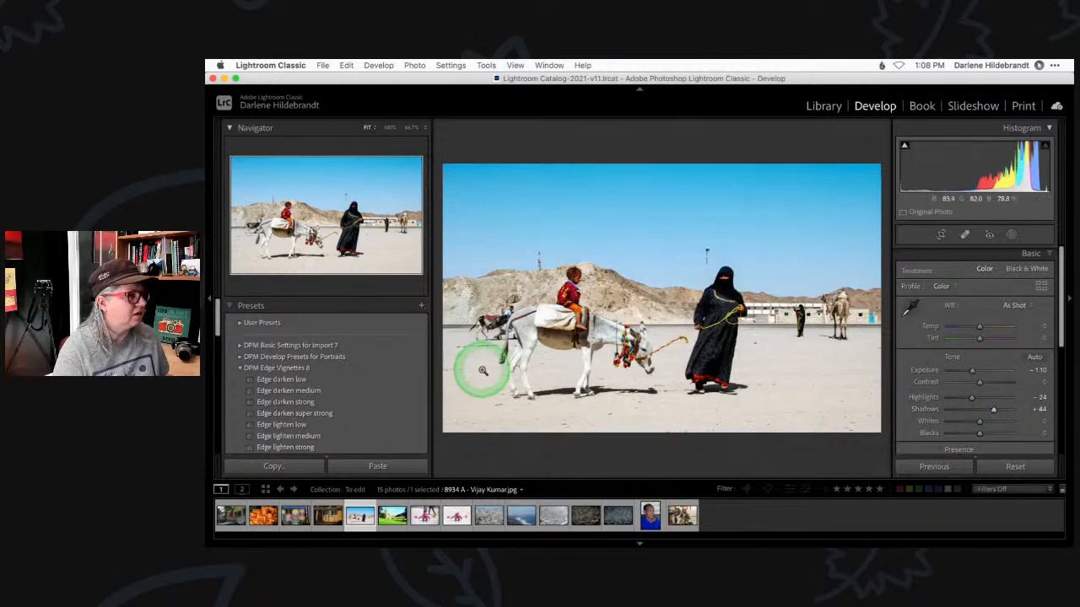
left_click(670, 332)
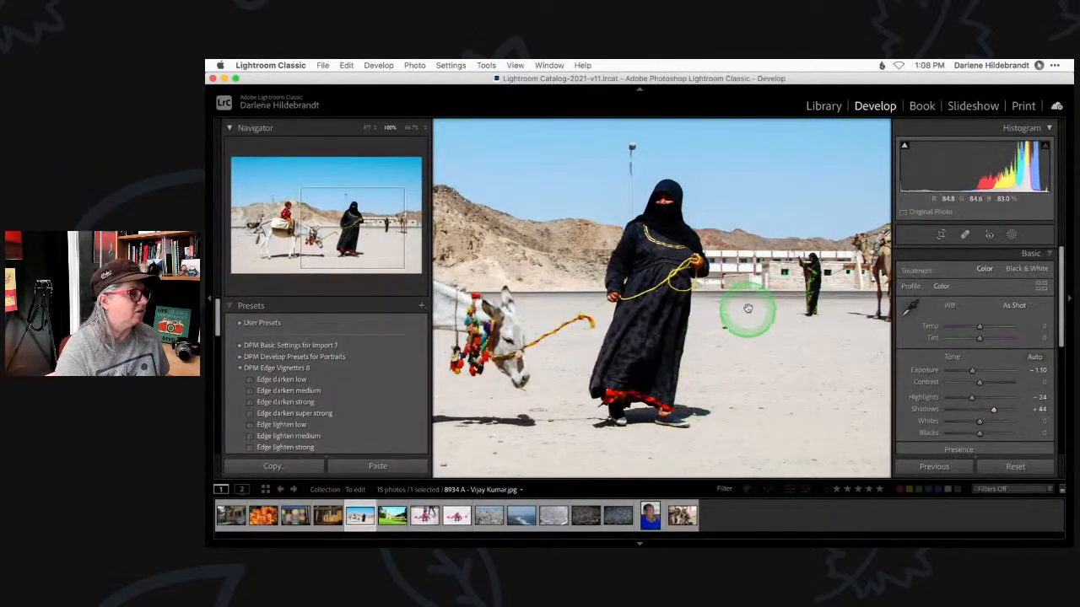
Step: Darken the donkey photo's midtones with the point tone curve, pulling the curve down to input 140, output 112
left_click(686, 344)
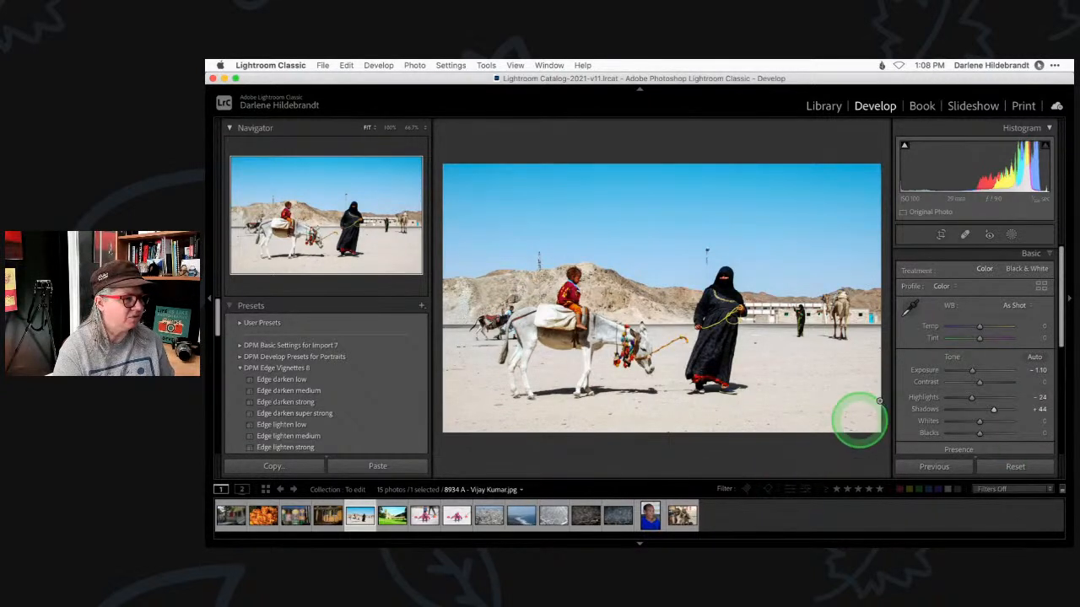
scroll(974, 346, "down", 2)
scroll(975, 350, "down", 3)
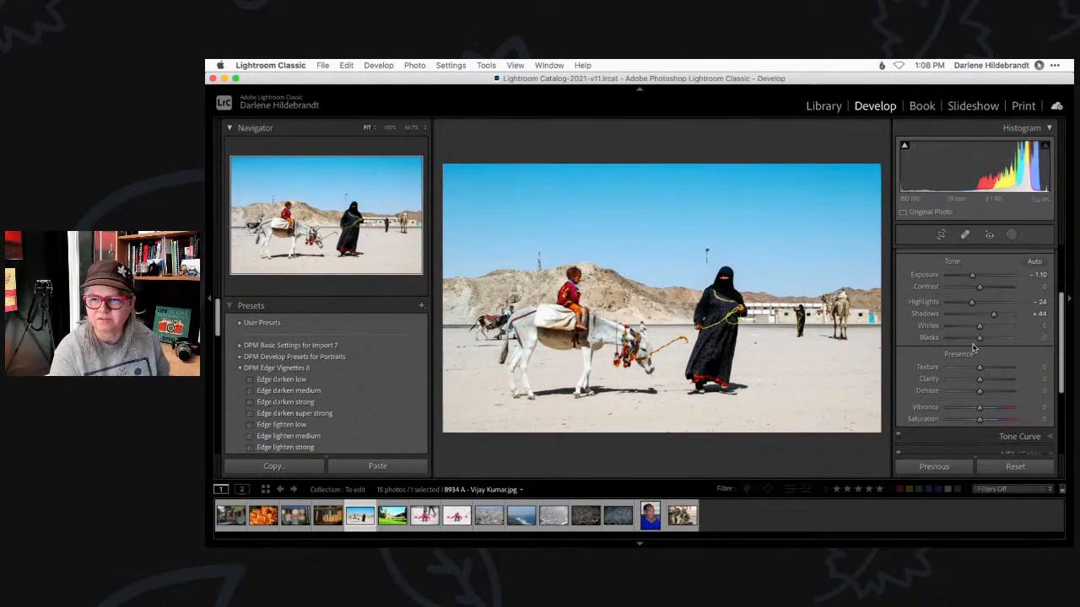
left_click(982, 378)
scroll(979, 372, "up", 3)
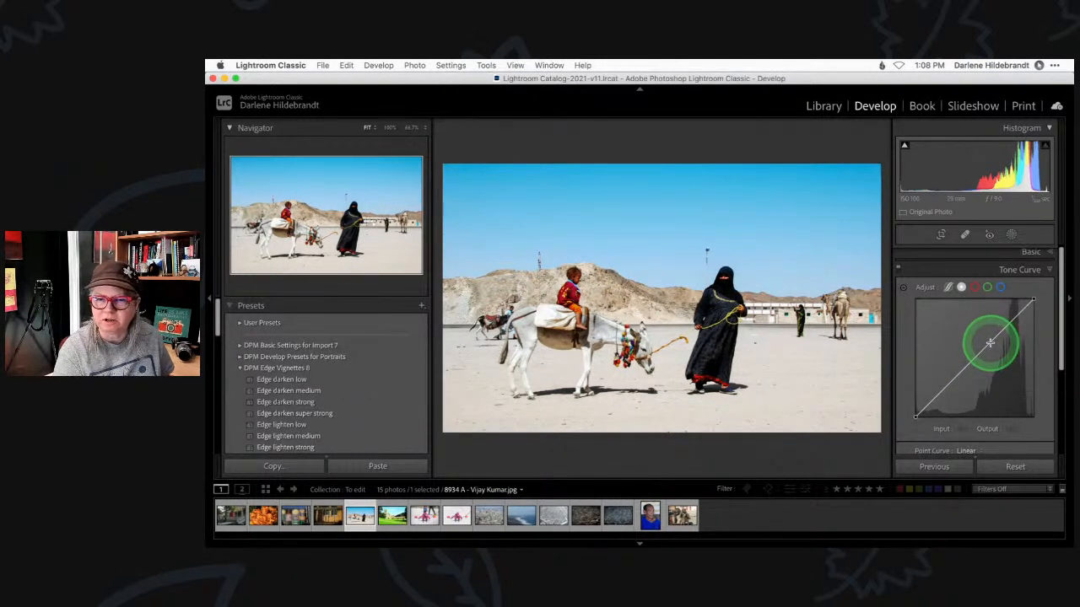
mouse_move(979, 353)
left_mouse_down()
mouse_move(985, 365)
mouse_move(971, 355)
mouse_move(984, 371)
mouse_move(979, 364)
mouse_move(1008, 335)
mouse_move(983, 364)
left_mouse_up()
key("super+z")
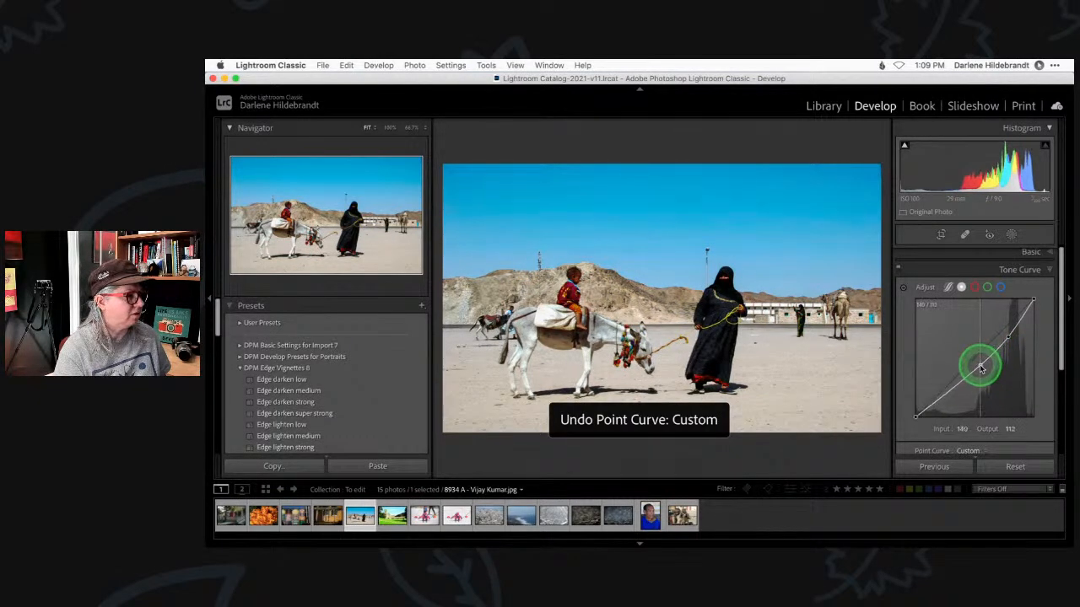
Step: Toggle the tone curve off and on to compare the photo with and without it, and return to the Basic adjustments
left_click(899, 269)
left_click(899, 269)
left_click(900, 270)
left_click(899, 269)
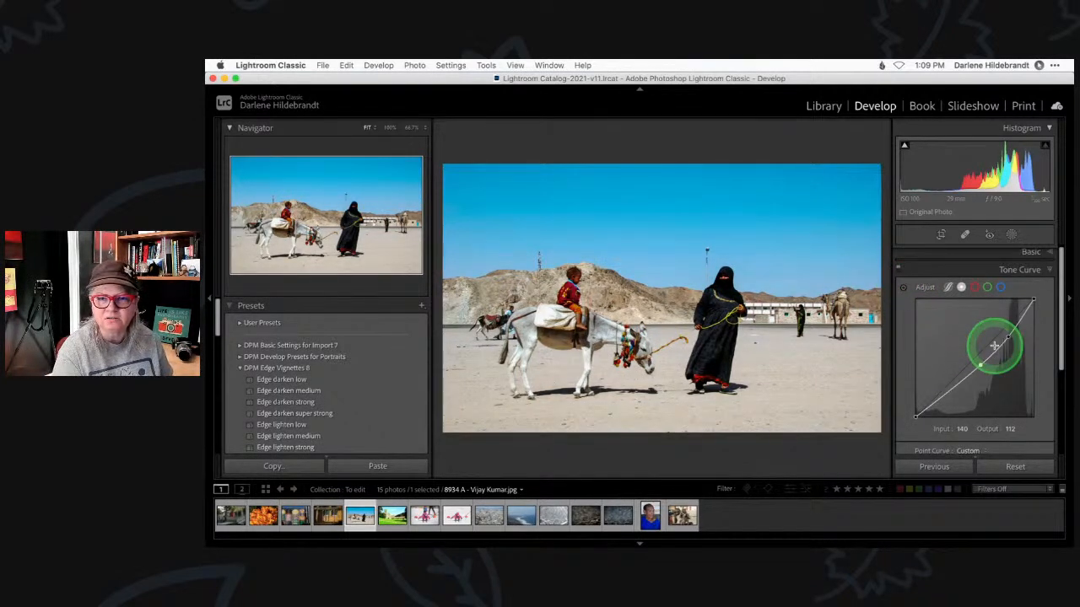
left_click(1037, 255)
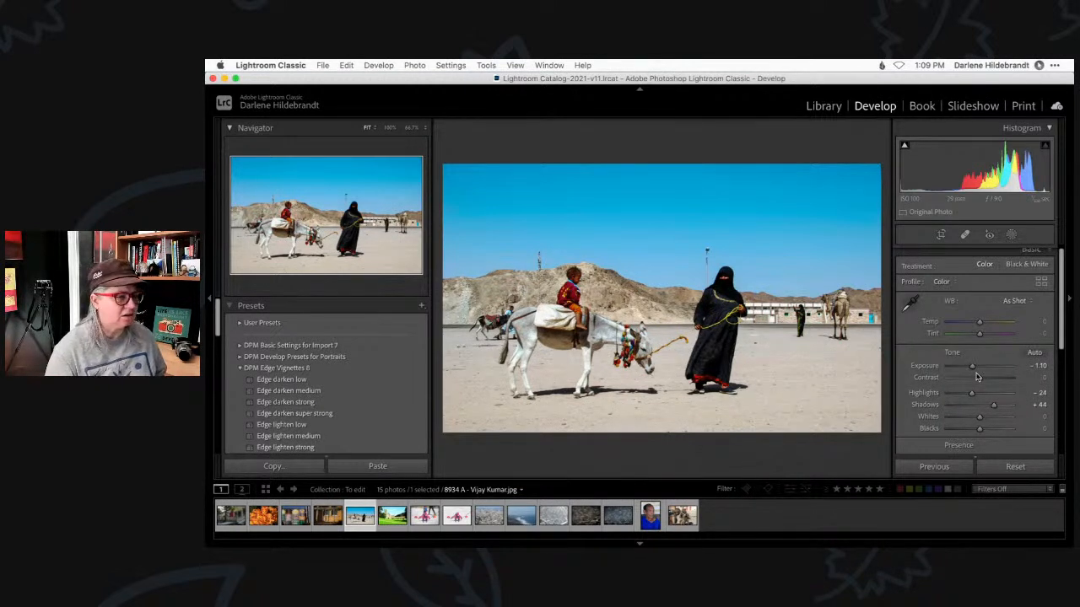
left_click(977, 376)
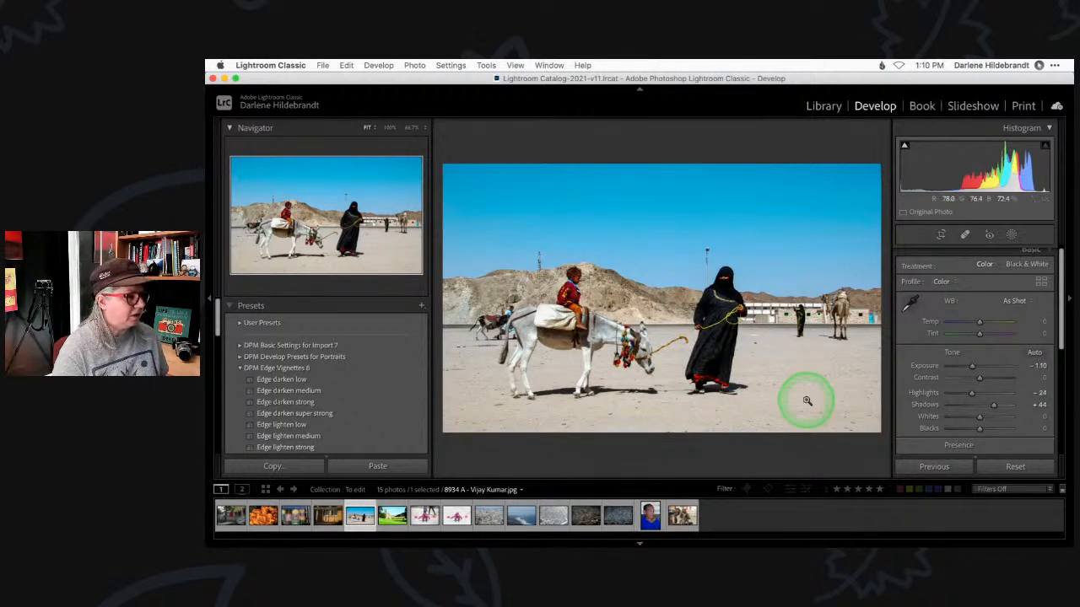
Step: Add a linear gradient mask over the foreground sand and lower its Exposure to -0.54
scroll(289, 302, "down", 1)
scroll(289, 302, "down", 1)
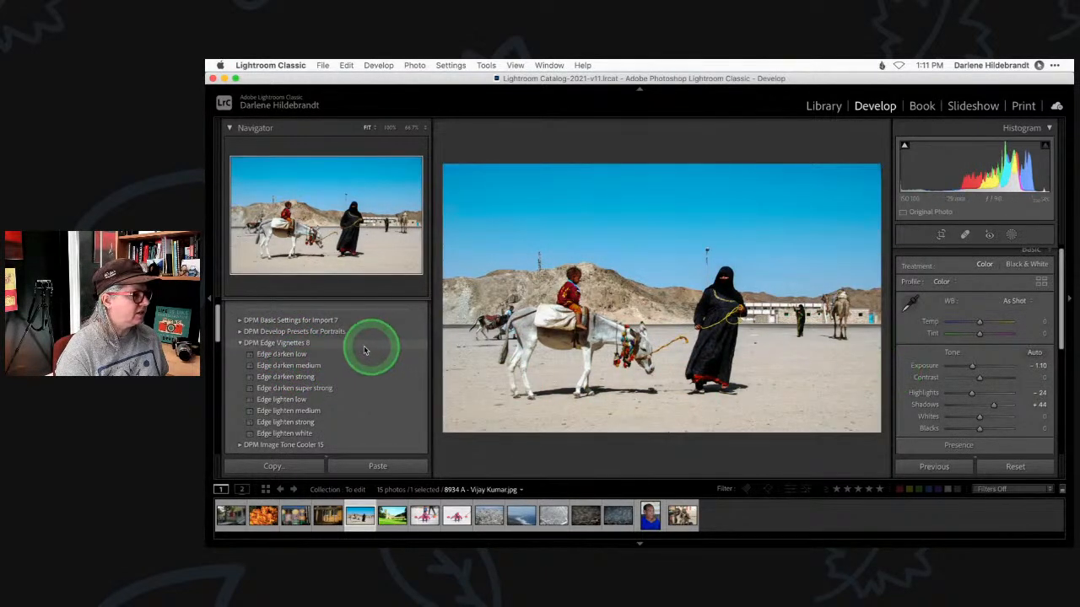
left_click(1011, 235)
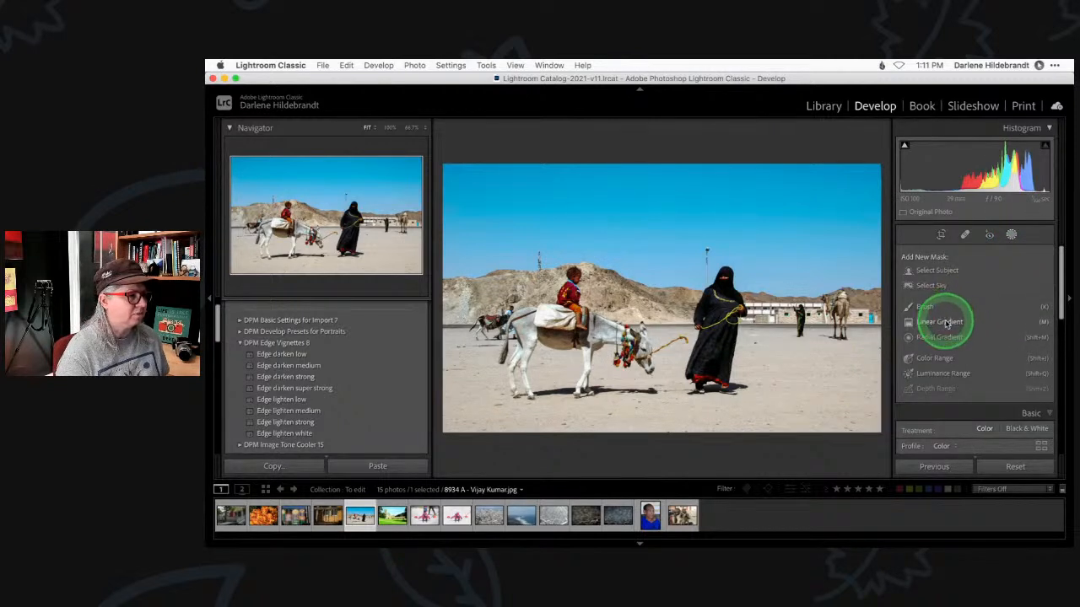
left_click(946, 323)
left_click_drag(668, 411, 667, 364)
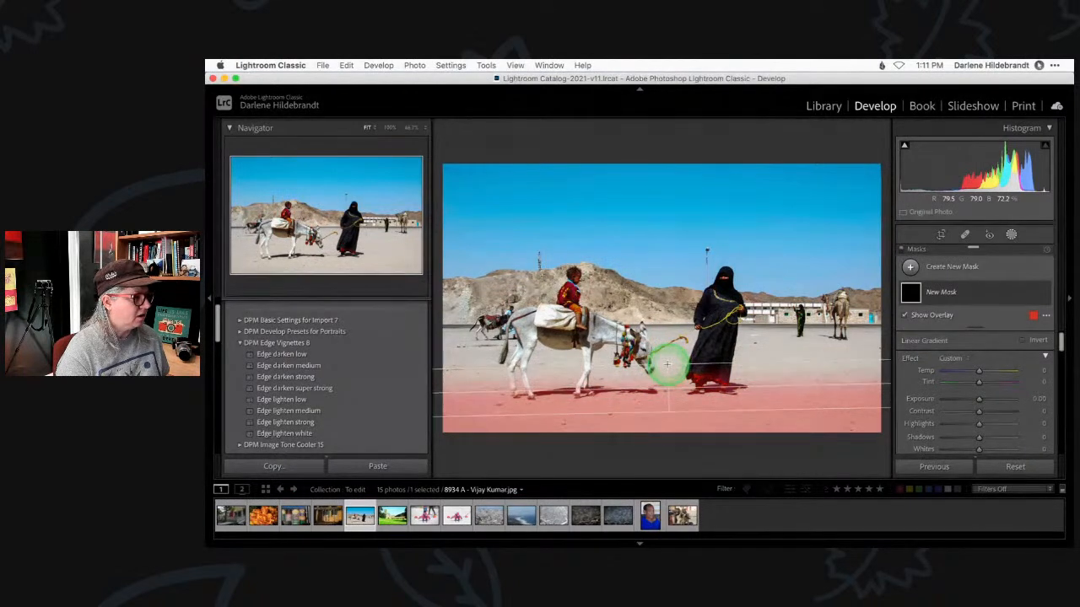
left_click_drag(978, 399, 973, 397)
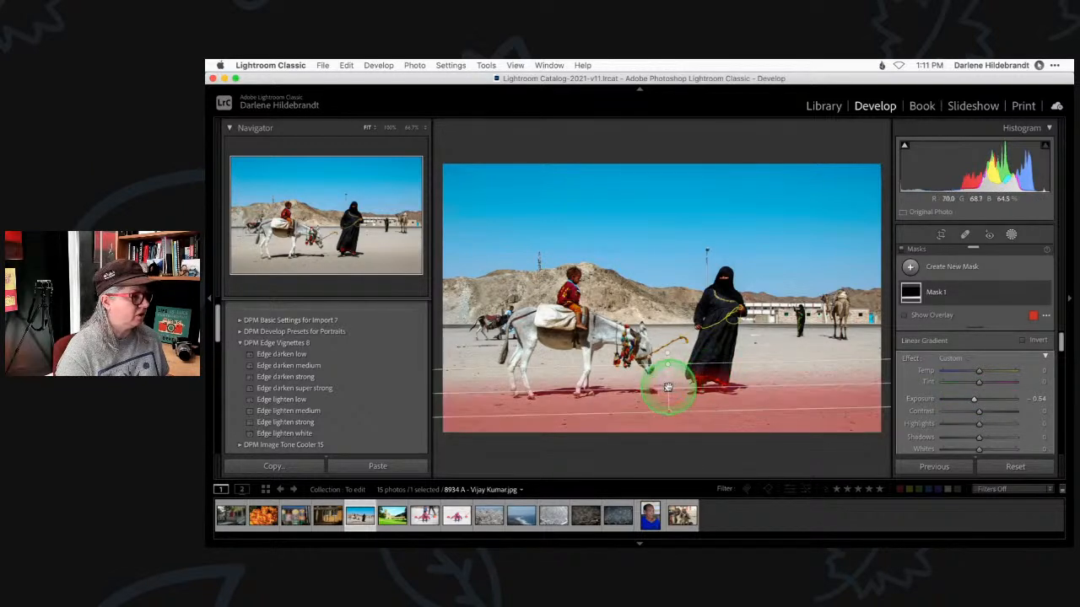
Step: Reposition and widen the linear gradient up to the horizon, and set its Highlights to -26 and Exposure to -1.03
left_click_drag(667, 388, 665, 397)
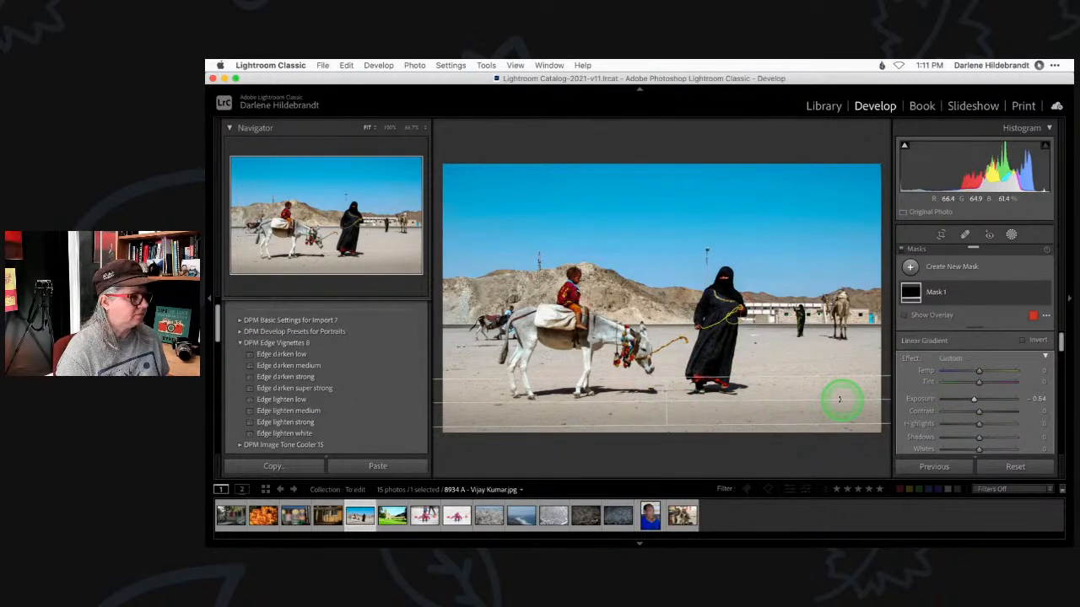
mouse_move(979, 423)
left_mouse_down()
mouse_move(953, 424)
mouse_move(966, 424)
left_mouse_up()
mouse_move(667, 378)
left_mouse_down()
mouse_move(667, 298)
mouse_move(663, 388)
left_mouse_up()
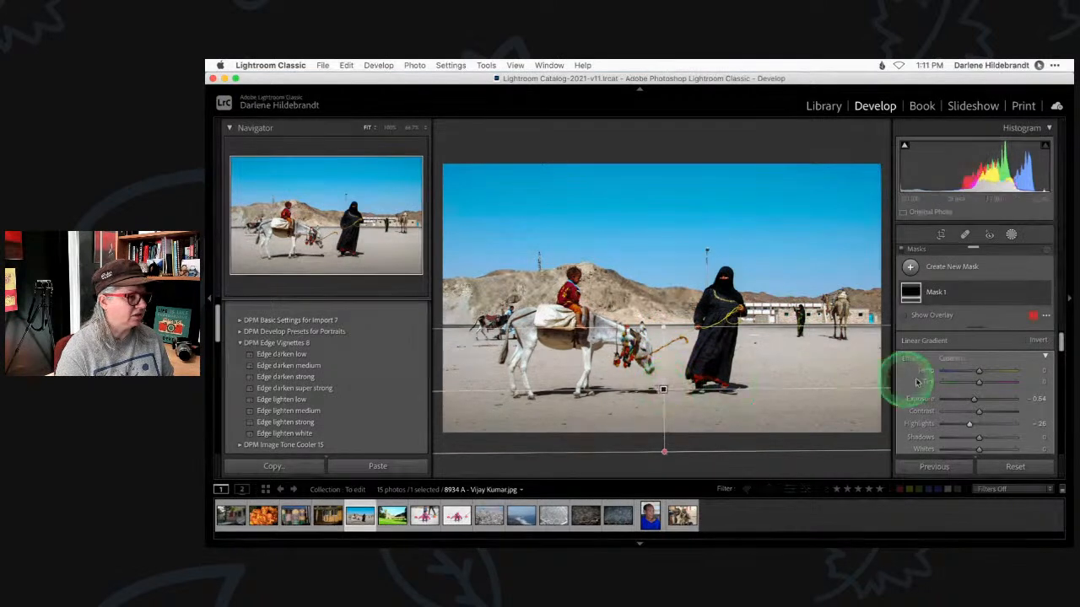
left_click_drag(974, 402, 976, 398)
left_click(938, 363)
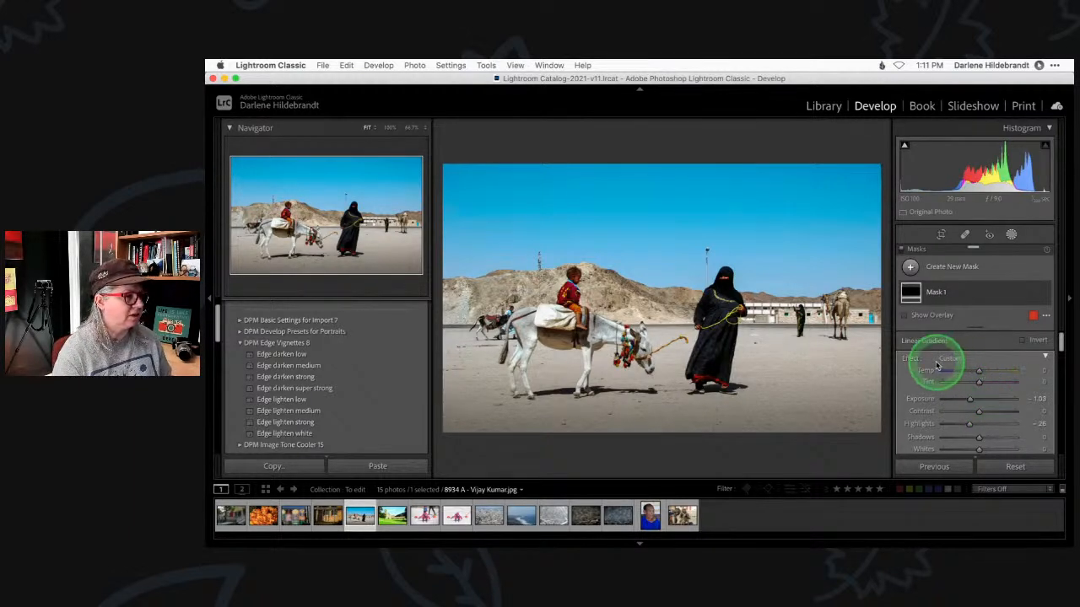
Step: Float the Masks panel clear of the adjustments, compare the photo with and without the gradient mask, and leave masking
left_click(1044, 294)
left_click(1043, 294)
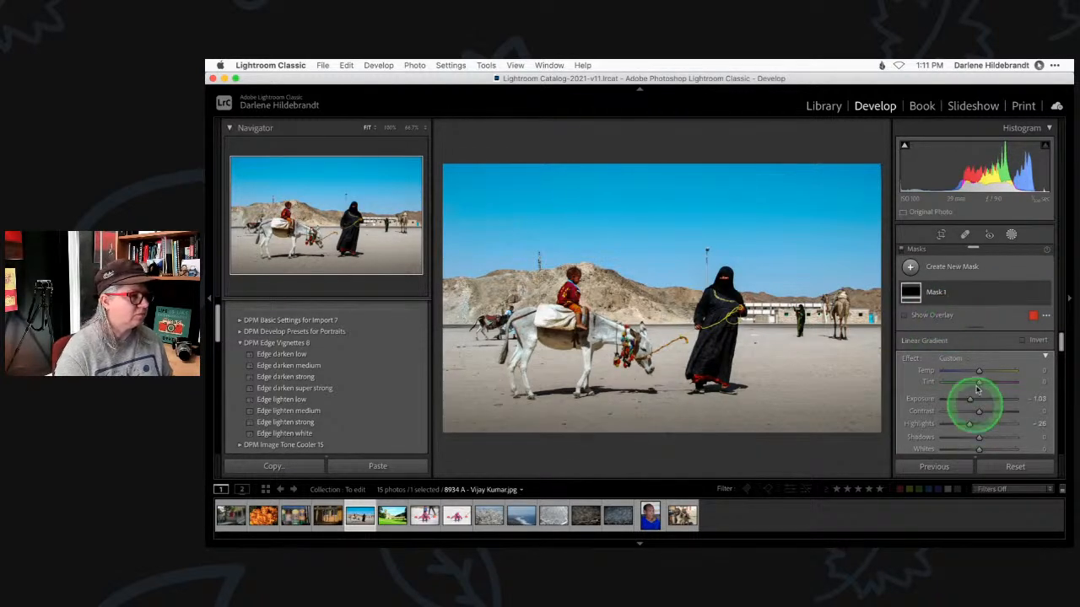
left_click_drag(991, 246, 829, 124)
left_click(869, 173)
left_click(883, 168)
left_click(883, 169)
left_click(884, 170)
left_click(884, 169)
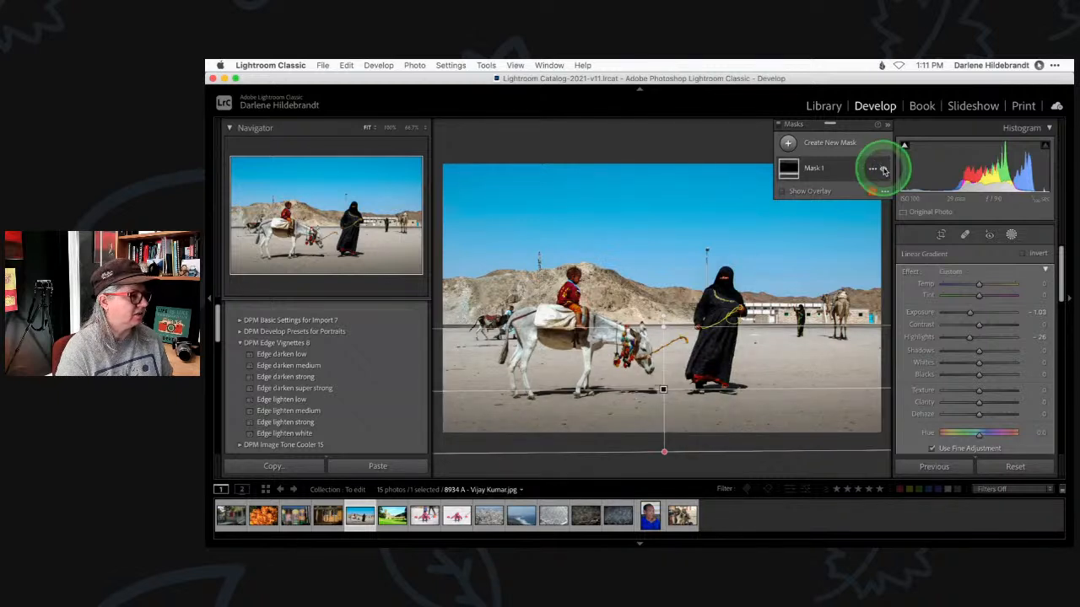
left_click(1012, 234)
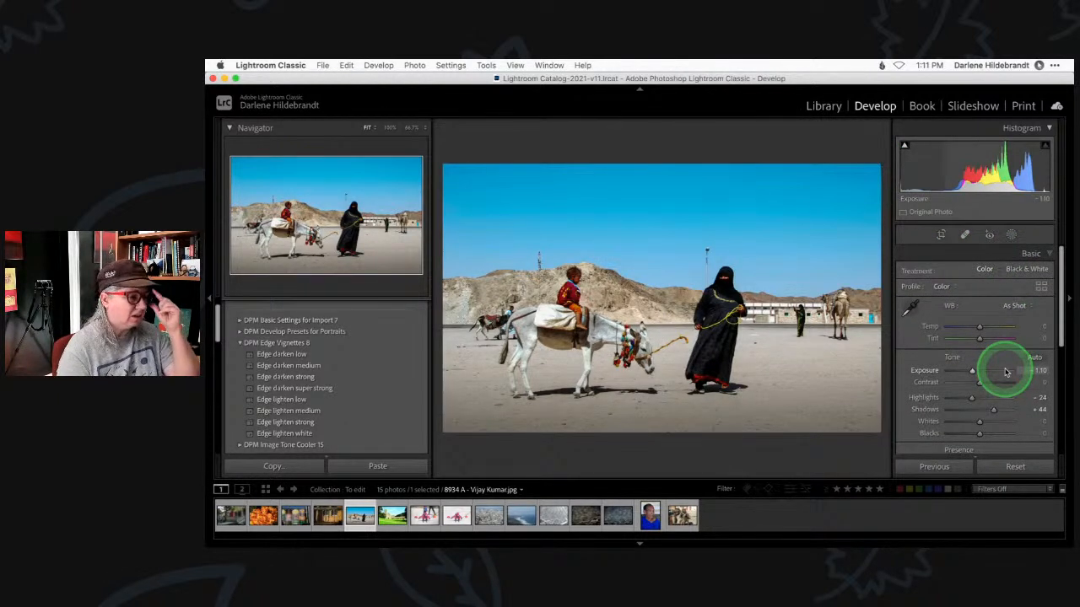
Step: Compare the white balance options offered for the donkey JPEG with those for the CR2 photo of the porch railing
left_click(1018, 306)
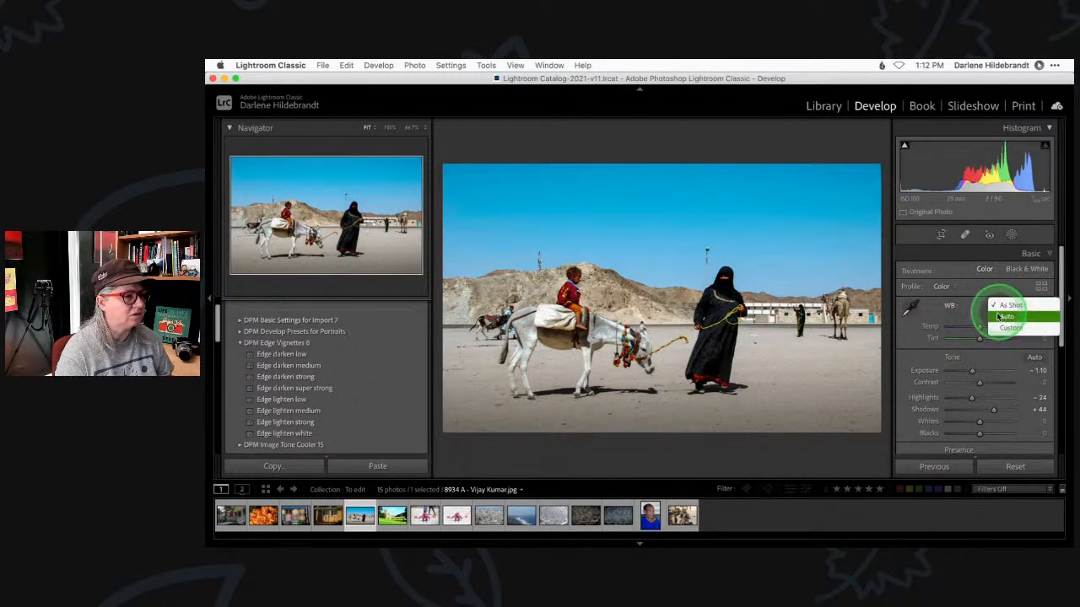
left_click(1004, 386)
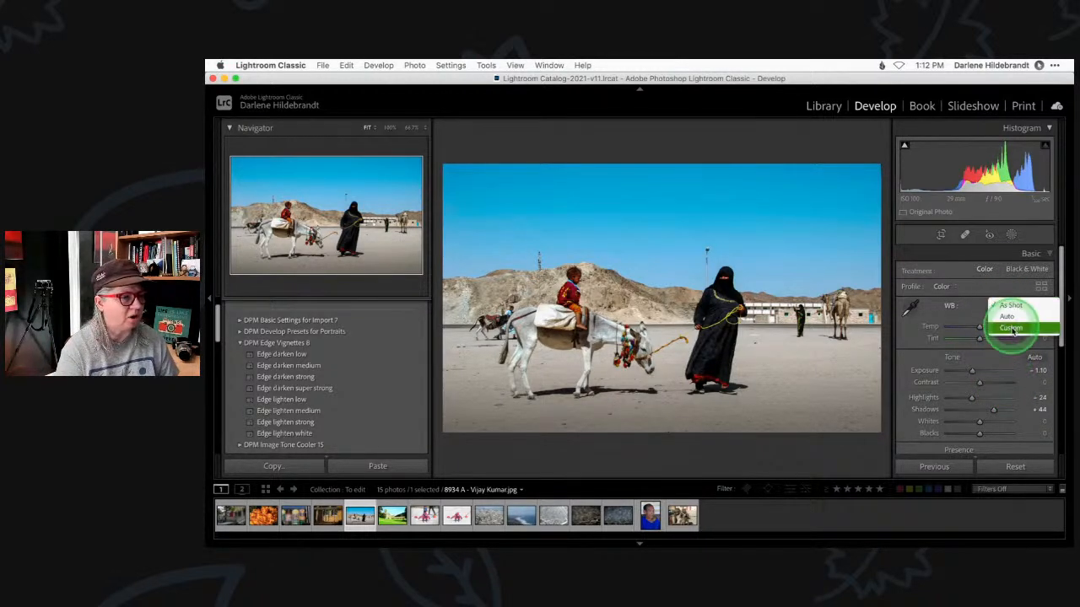
left_click(924, 332)
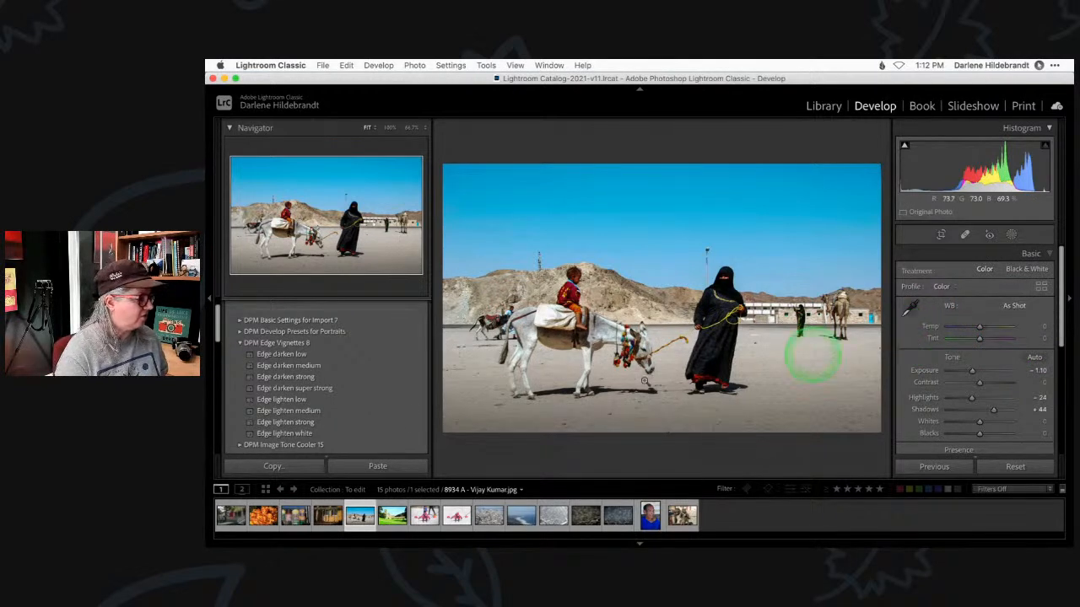
left_click(328, 515)
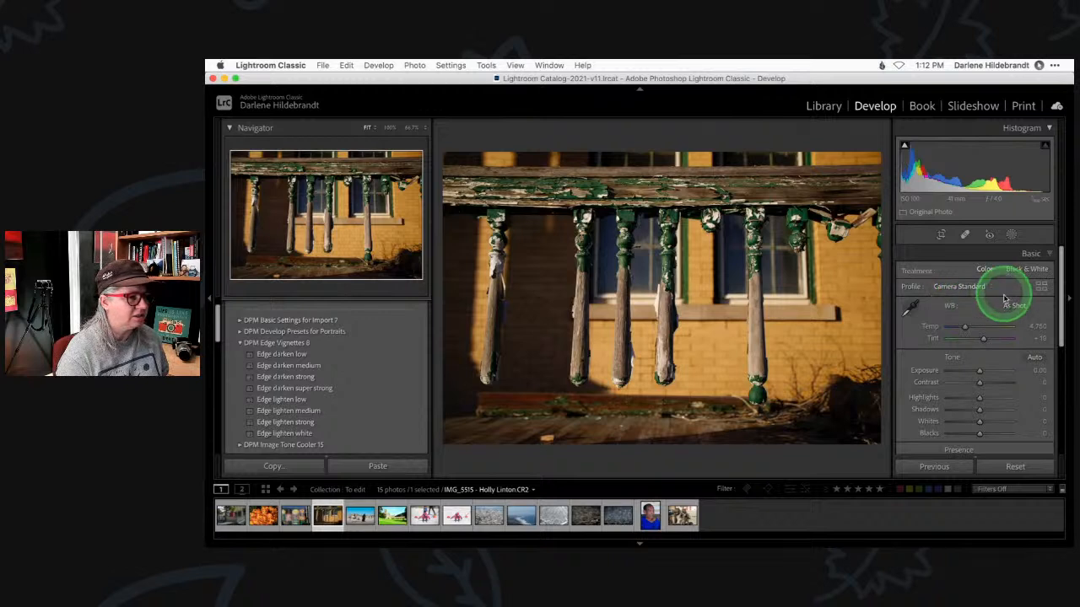
left_click(1011, 305)
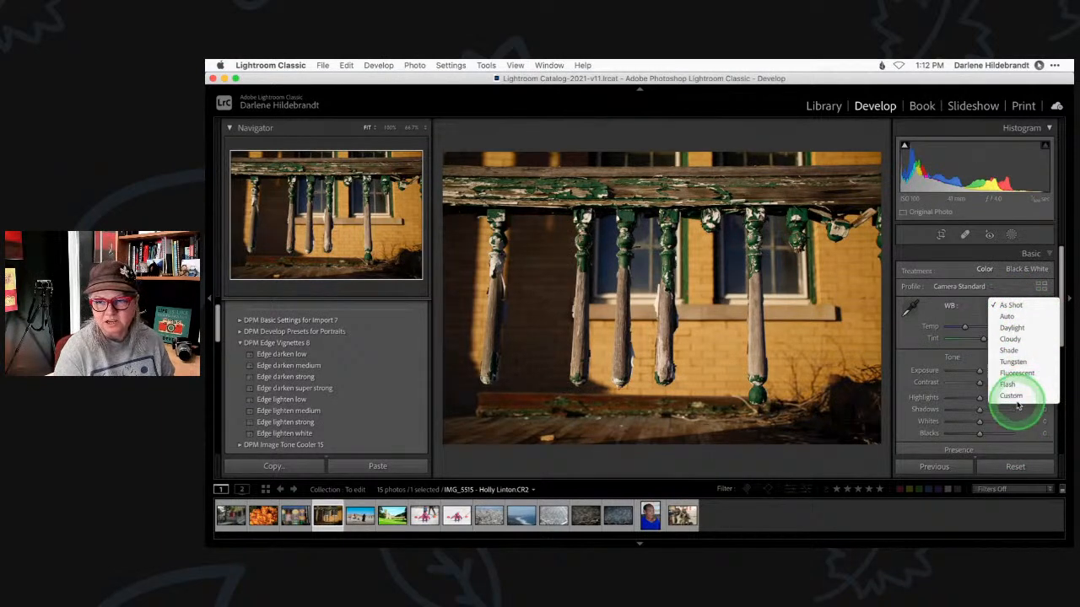
left_click(910, 339)
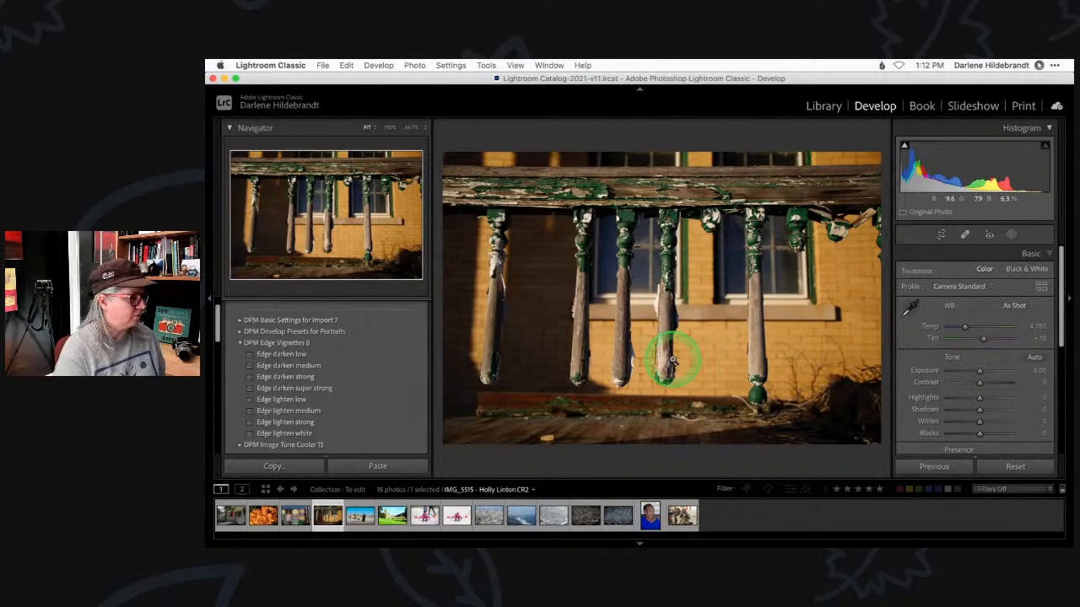
key("Right")
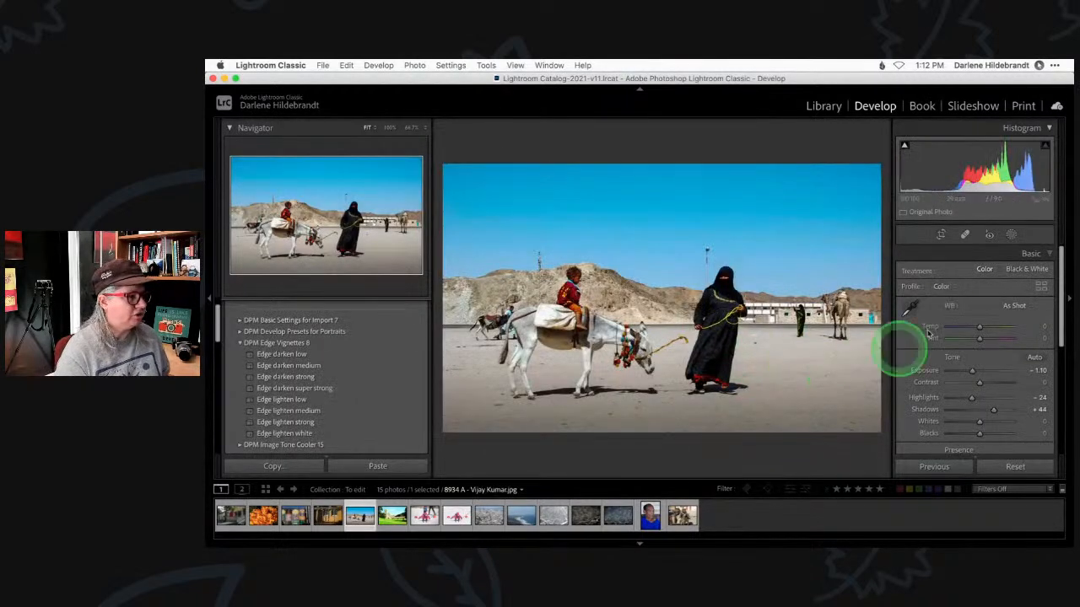
Step: Apply Auto white balance fine-tuned to Temp +23 and Tint +15, and apply the Edge darken low preset
left_click(1011, 306)
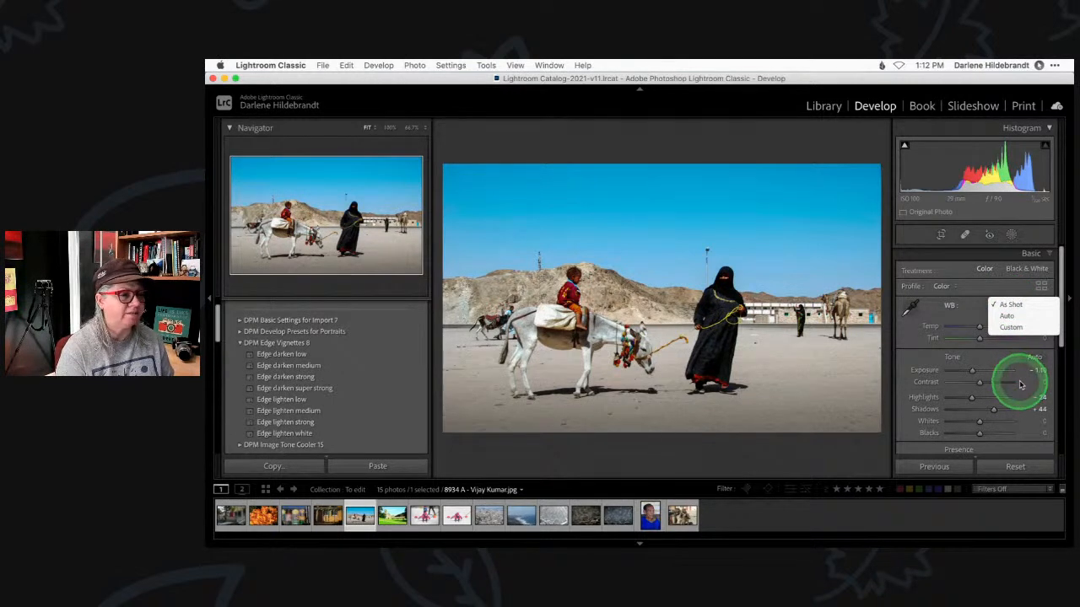
left_click(1007, 316)
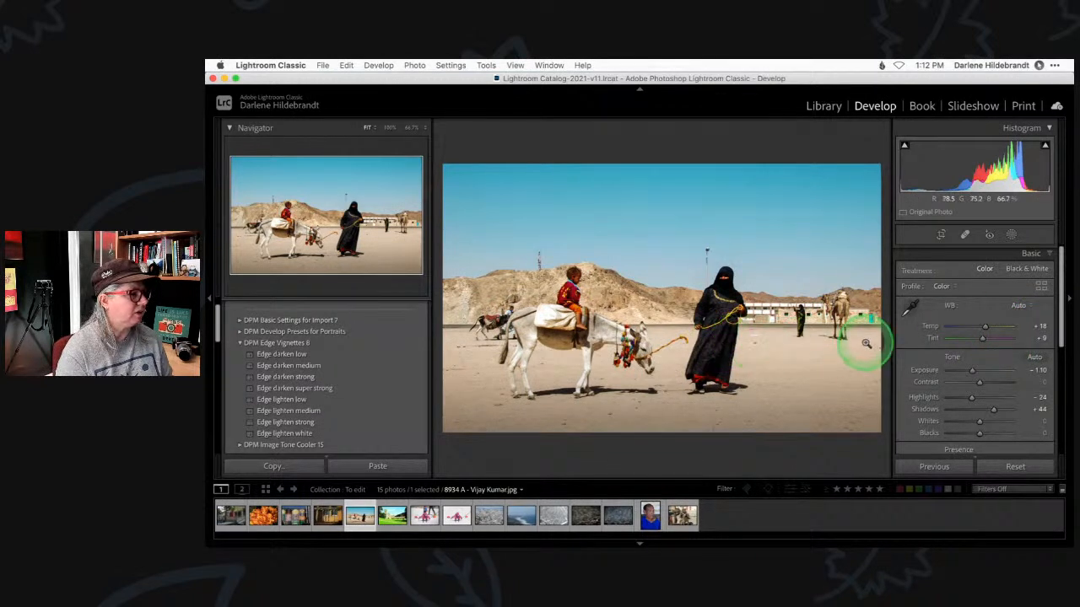
left_click_drag(1035, 337, 1036, 338)
left_click_drag(1039, 327, 1031, 327)
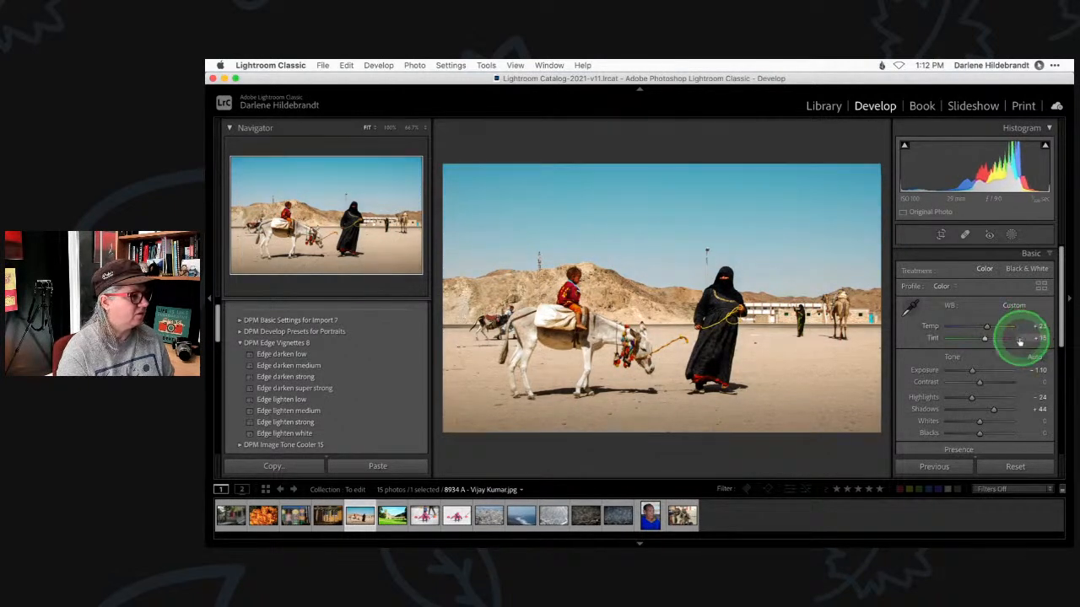
left_click(322, 356)
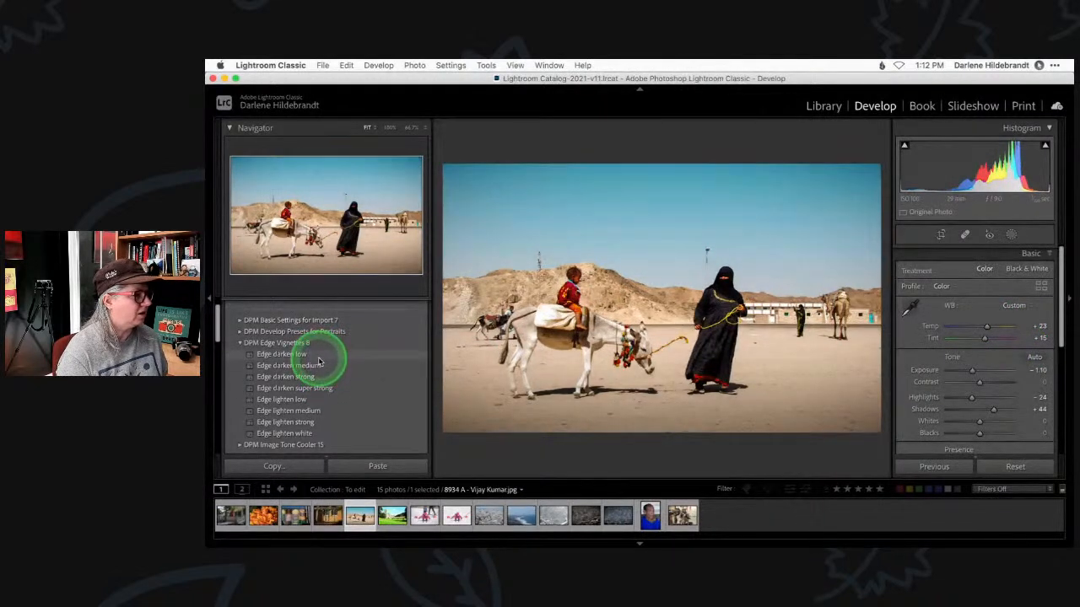
Step: Add a Select Subject mask inverted to cover the background, and set its Exposure to -0.44, Temp to -9 and Tint to 5
left_click(1011, 234)
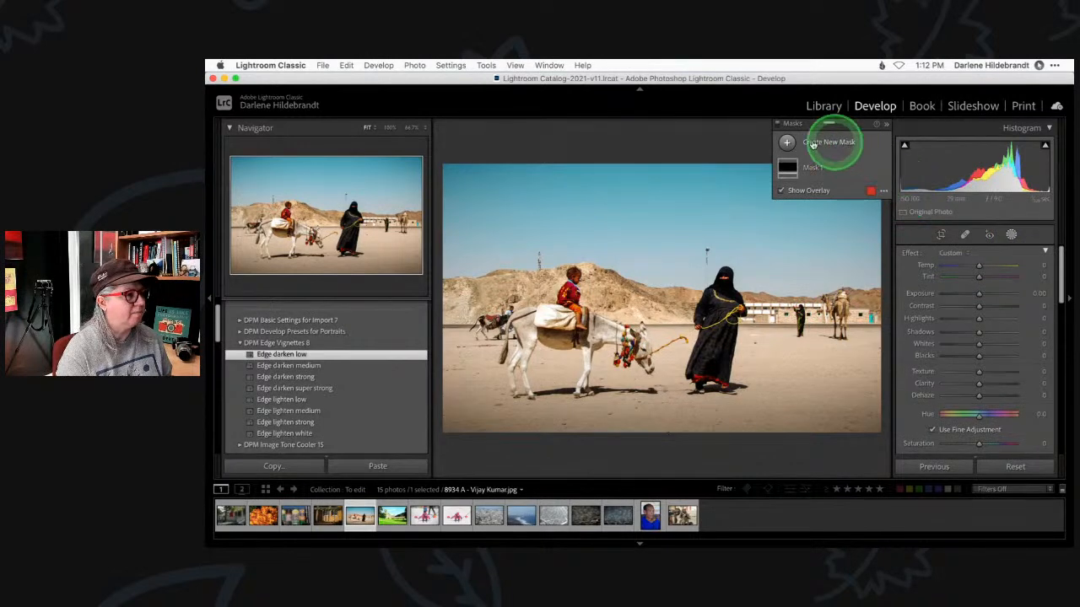
left_click(786, 142)
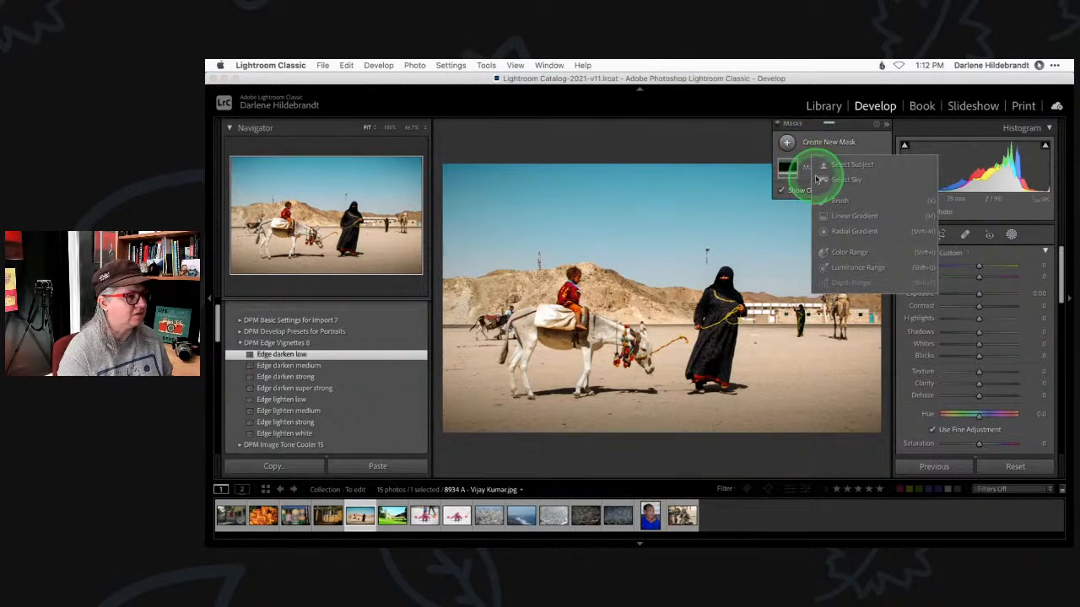
left_click(857, 165)
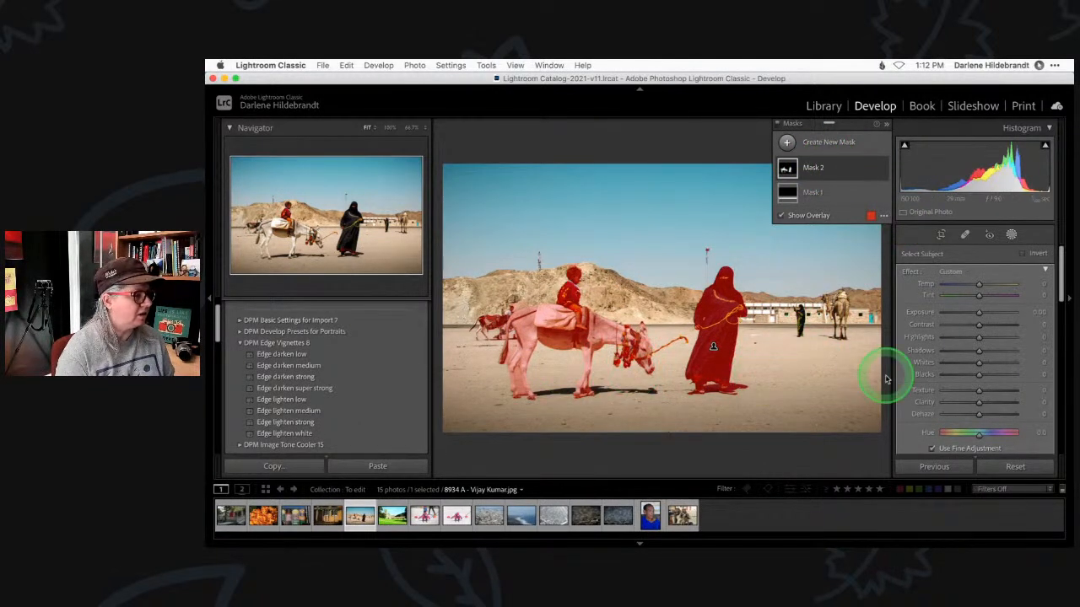
left_click(1024, 255)
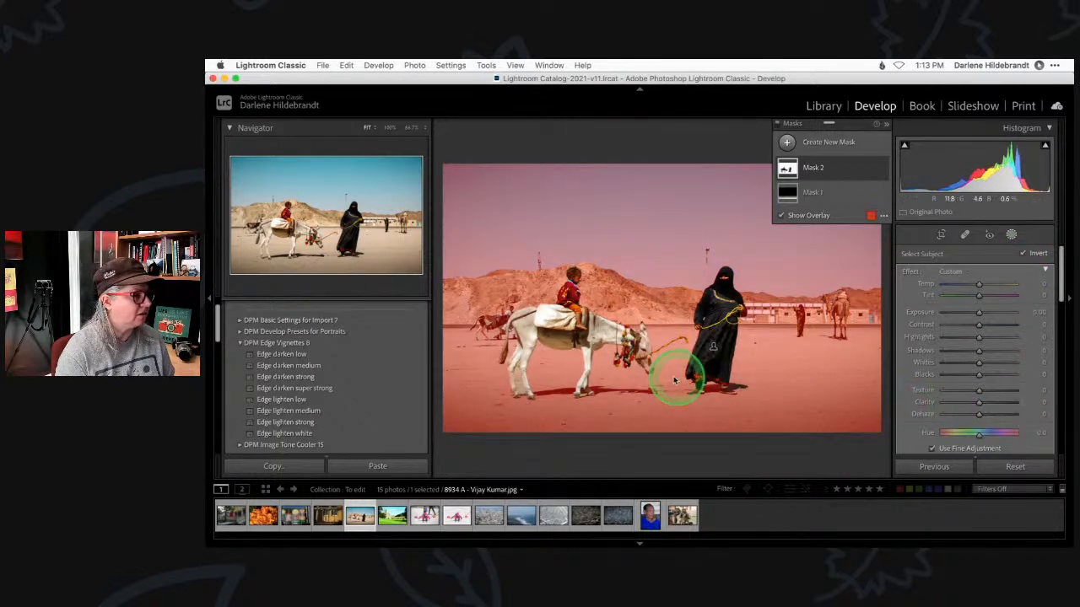
left_click_drag(976, 318, 974, 316)
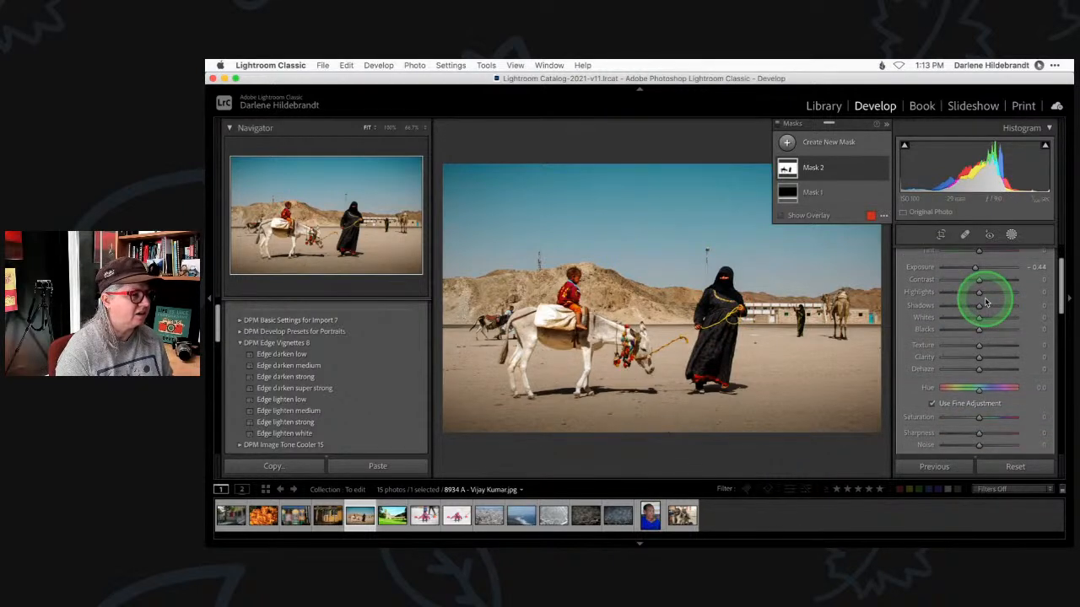
mouse_move(980, 285)
left_mouse_down()
mouse_move(968, 300)
mouse_move(980, 296)
left_mouse_up()
Step: Toggle the background mask off and on to compare its effect, and leave masking
left_click(880, 168)
left_click(882, 169)
left_click(881, 169)
left_click(882, 169)
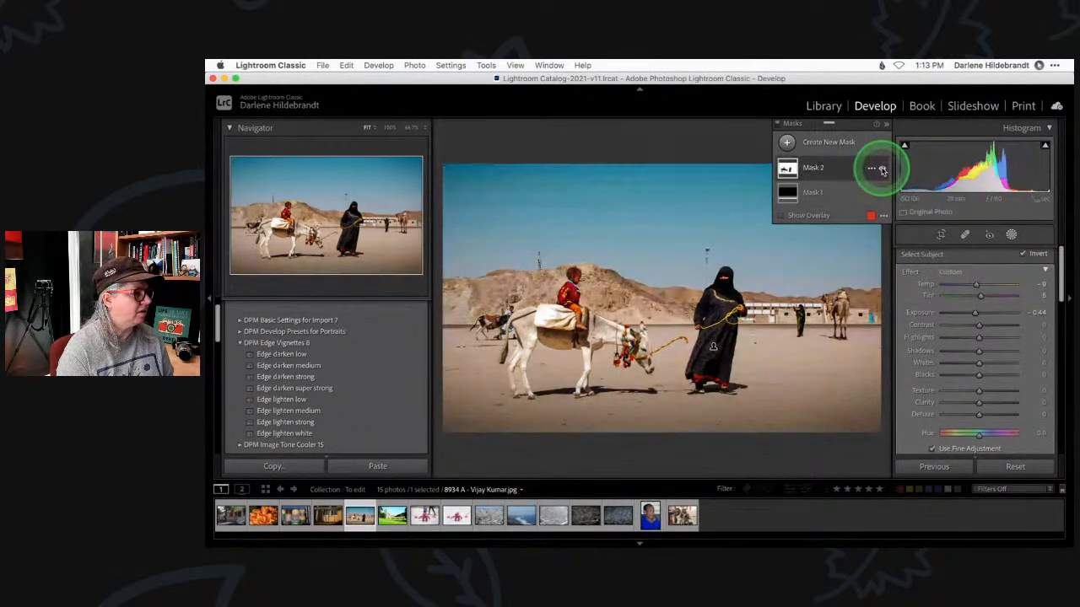
left_click(1011, 232)
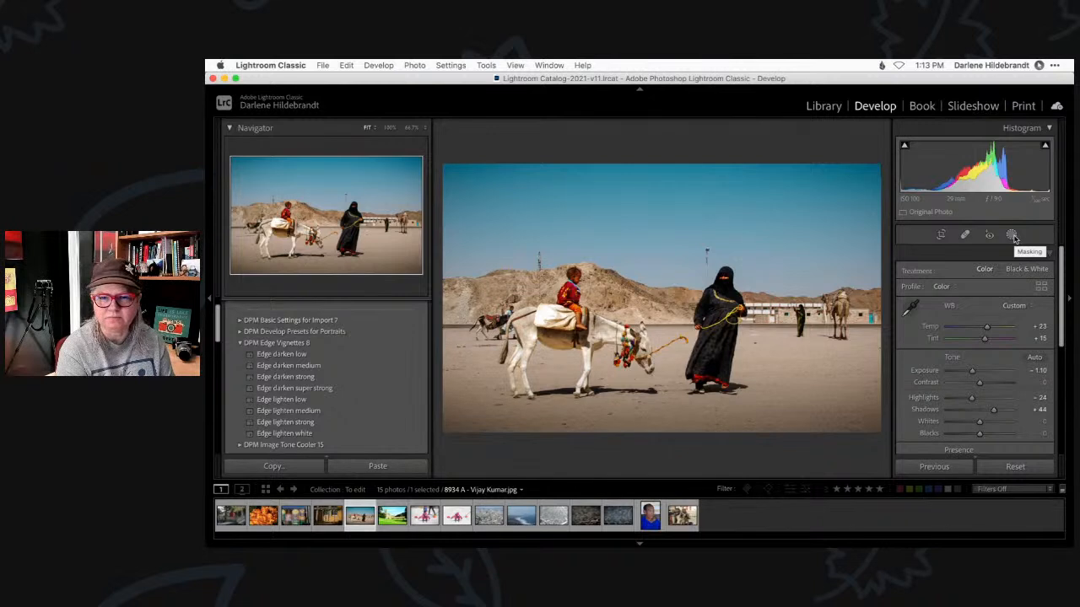
Step: Compare the donkey photo with its unedited version, check its clipping warnings, and inspect the donkey at 100%
key("backslash")
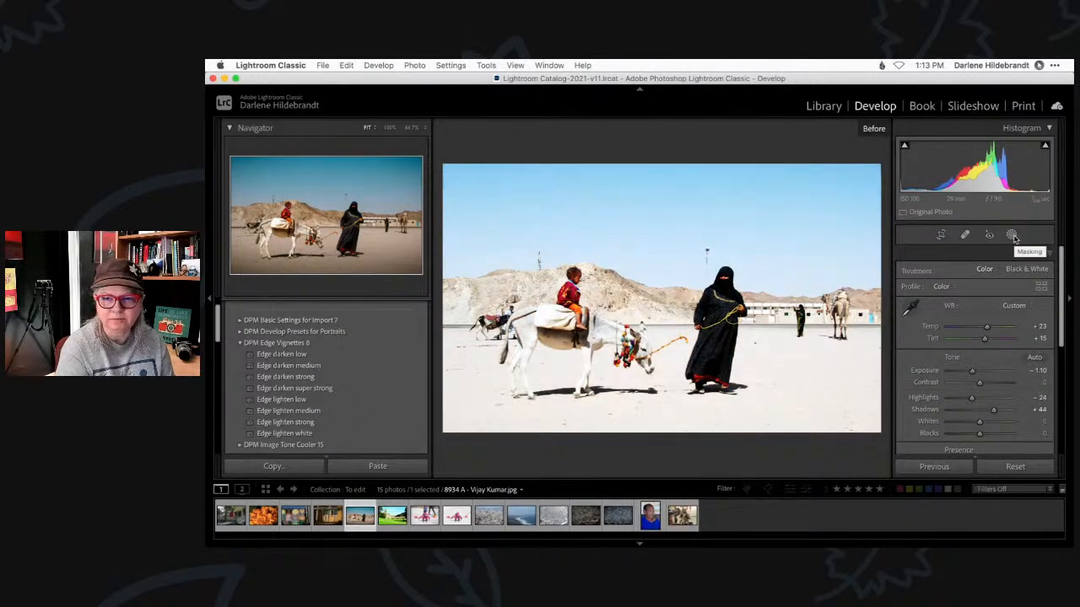
key("backslash")
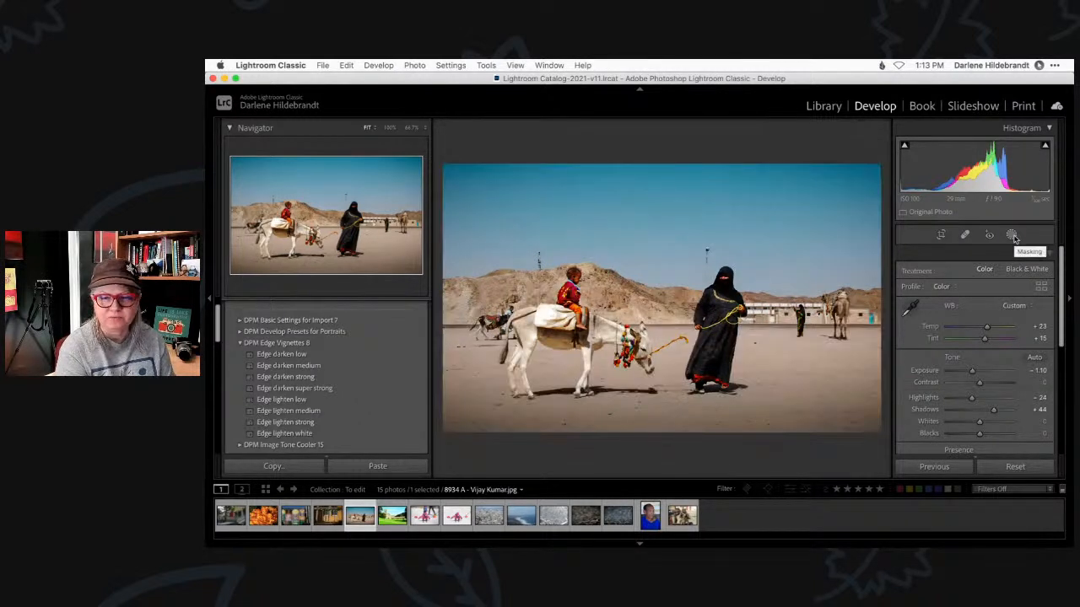
left_click(1013, 237)
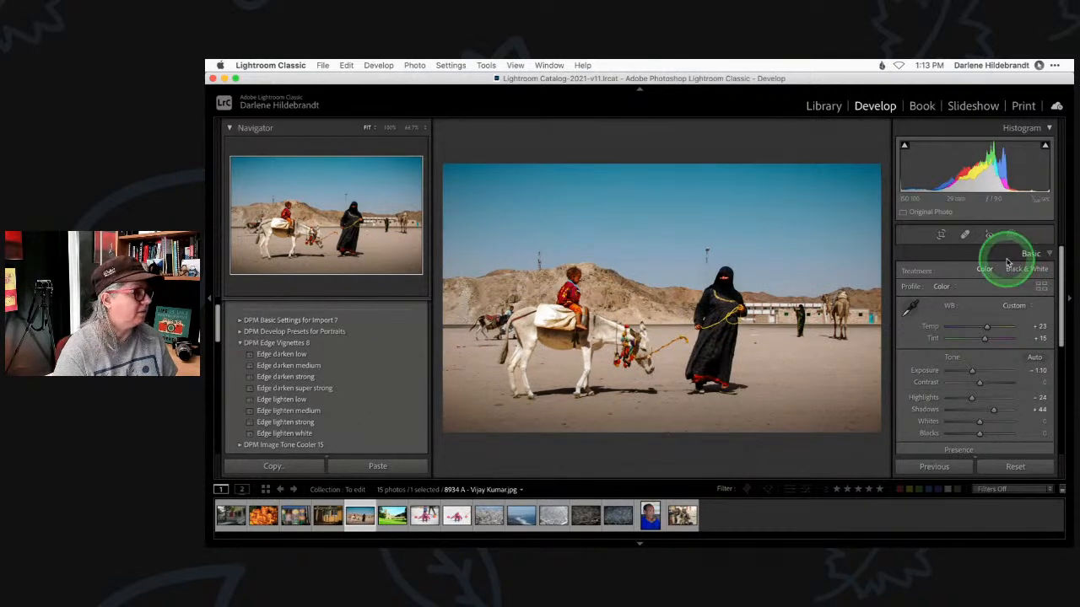
key("j")
key("j")
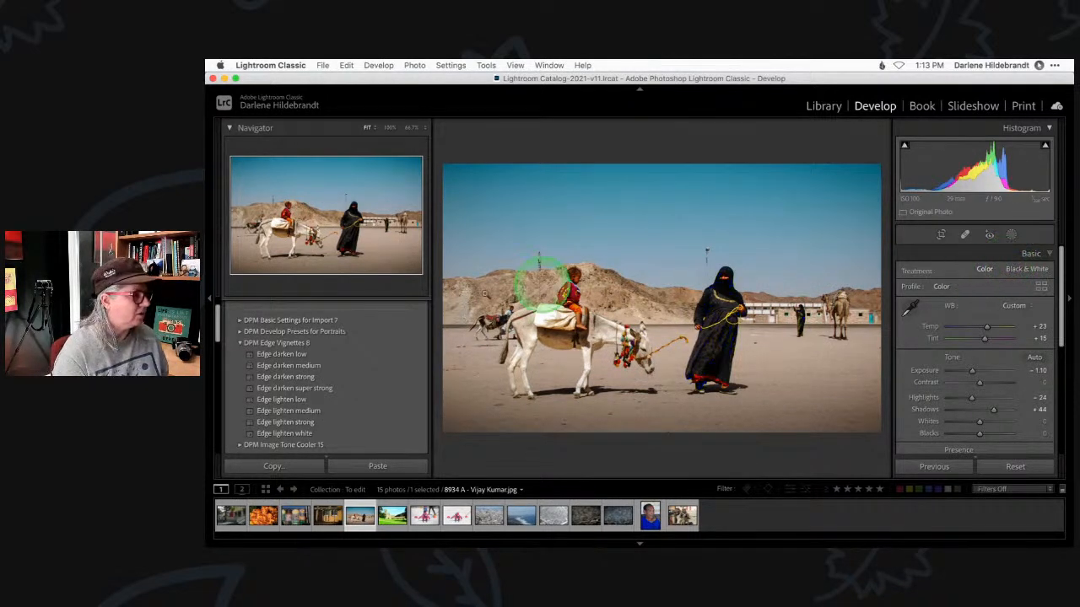
left_click(531, 324)
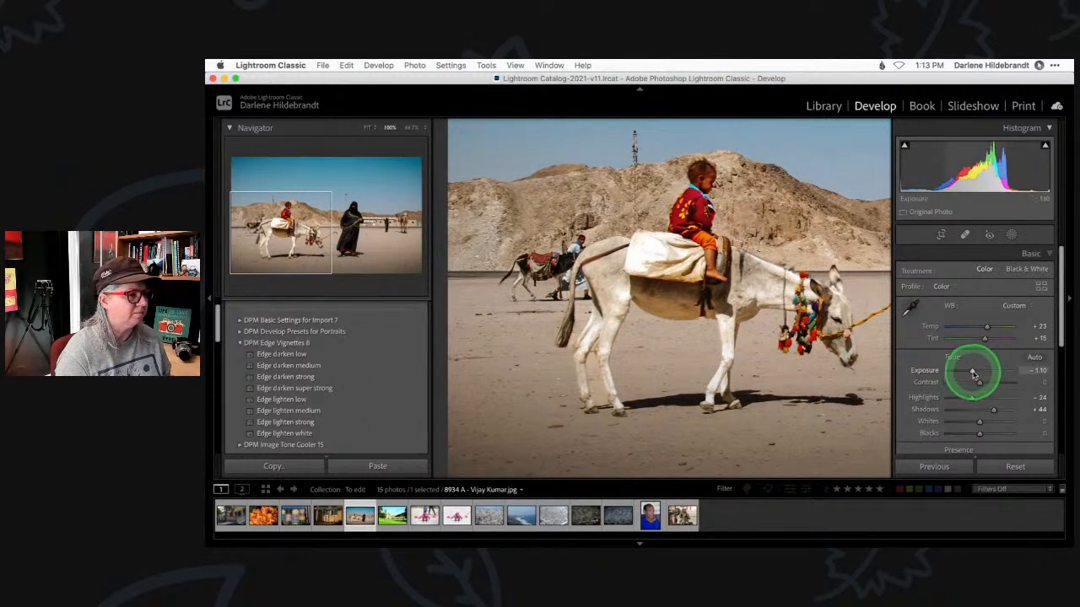
Step: Try Exposure at -2.65 and Highlights at -100 on the donkey photo, undoing each trial
left_click_drag(973, 372, 962, 370)
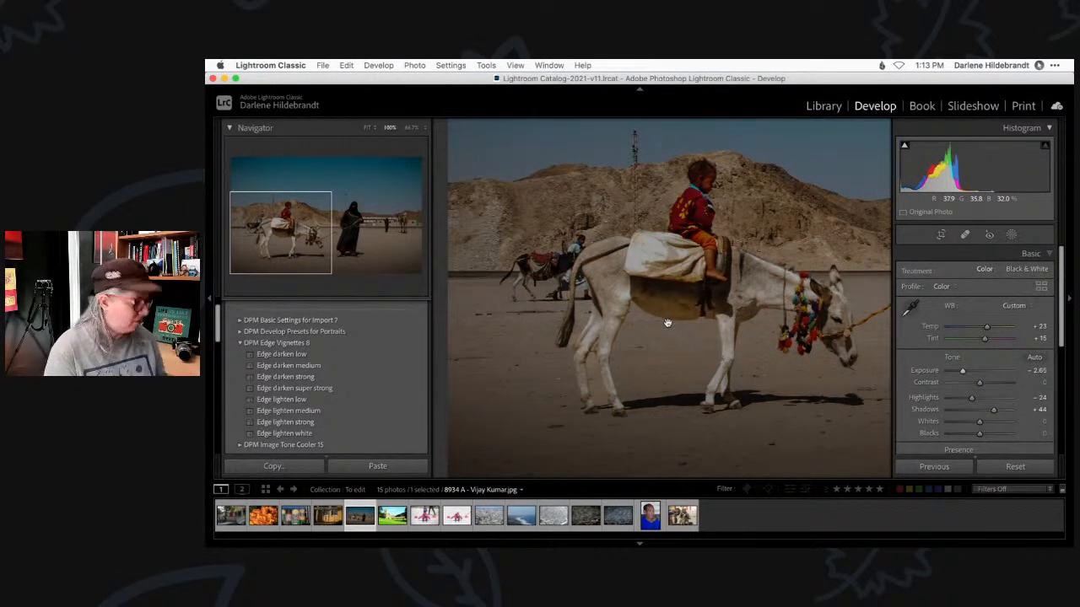
key("super+z")
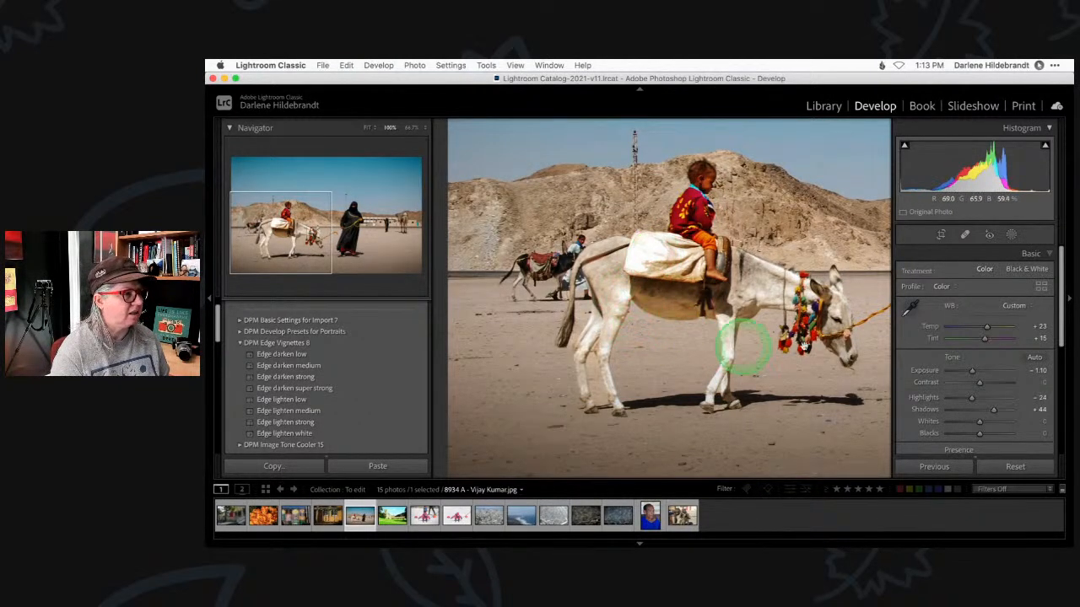
left_click_drag(971, 398, 899, 397)
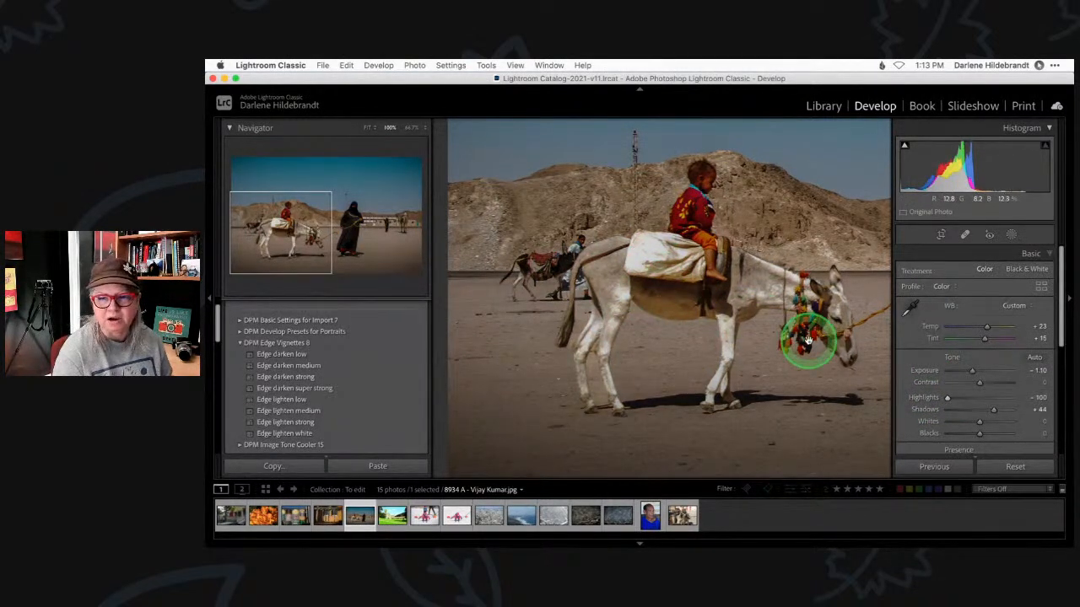
key("super+z")
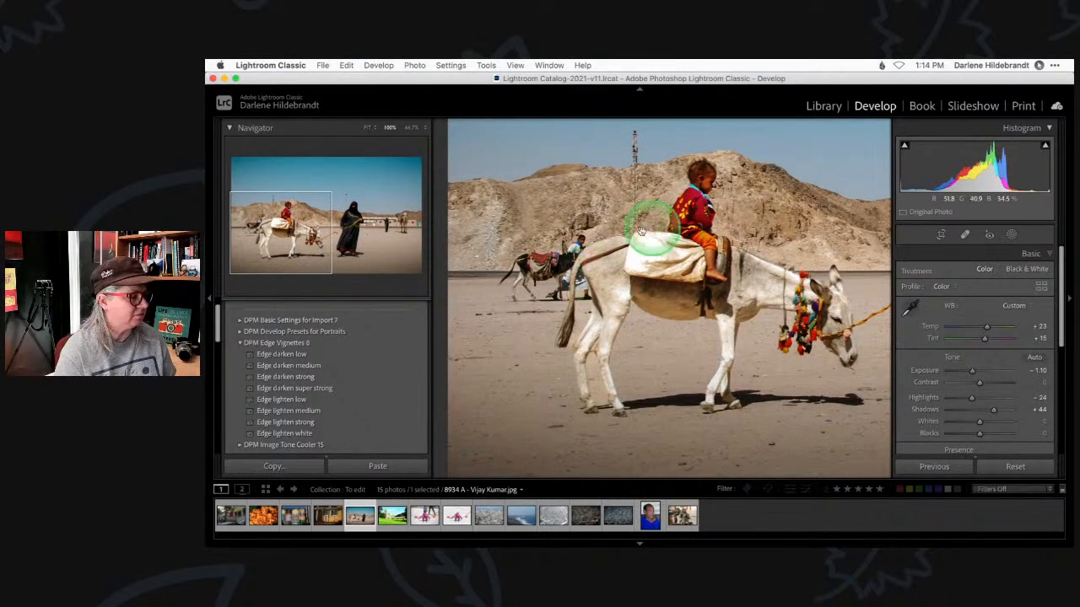
left_click(685, 316)
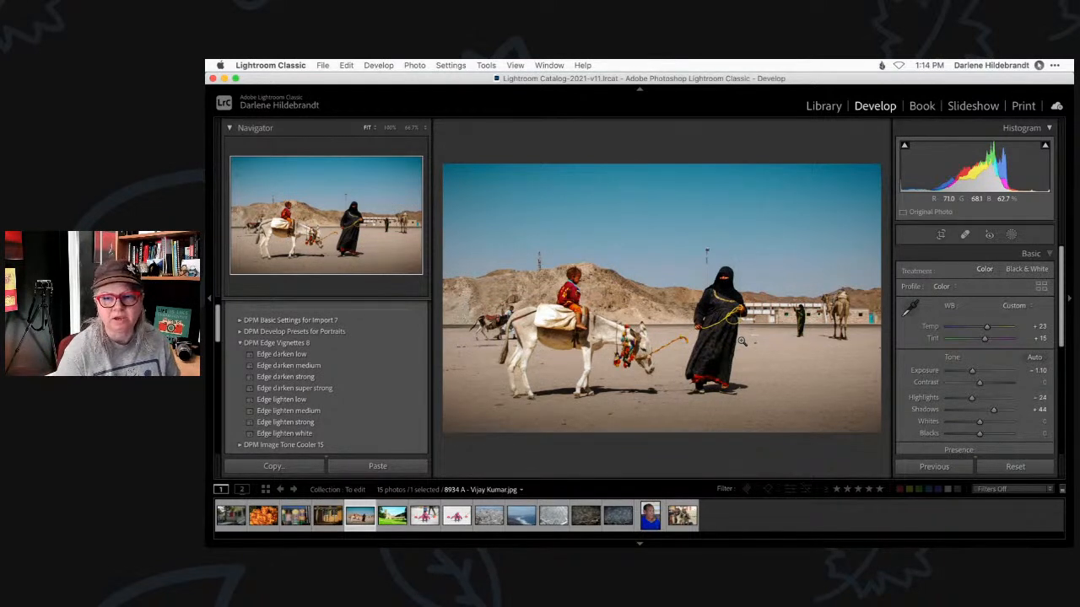
Step: Open the abbey ruins photo, check its clipping warnings, and set Exposure to -0.45 and Highlights to -53
key("Right")
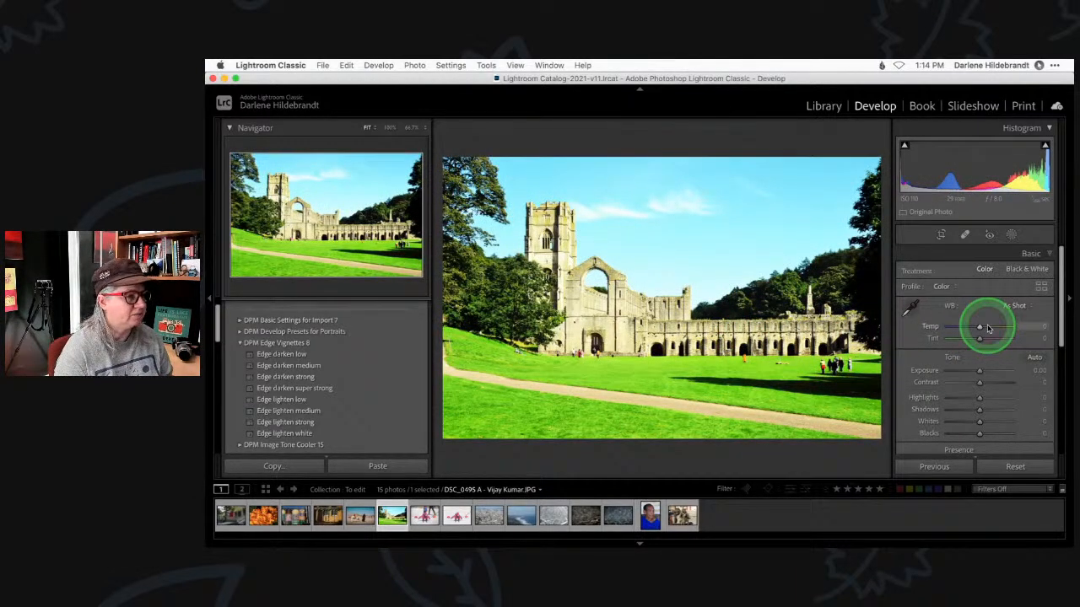
key("j")
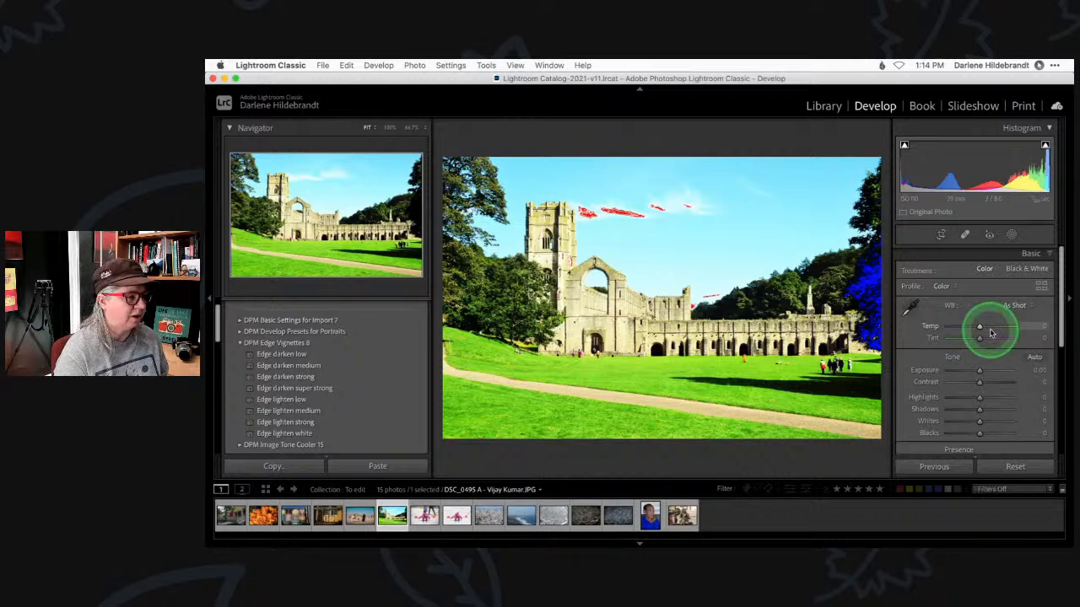
key("j")
left_click_drag(977, 400, 977, 373)
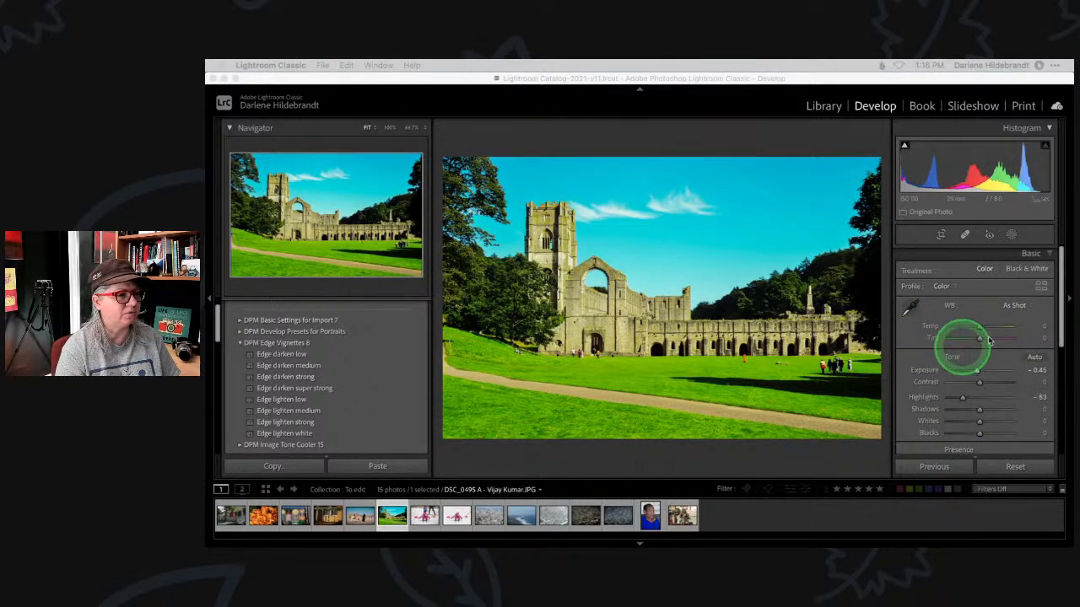
Step: Try a cooler, greener white balance with Temp at -28 and a negative Tint, and reset both values
mouse_move(979, 326)
left_mouse_down()
mouse_move(988, 326)
mouse_move(969, 338)
left_mouse_up()
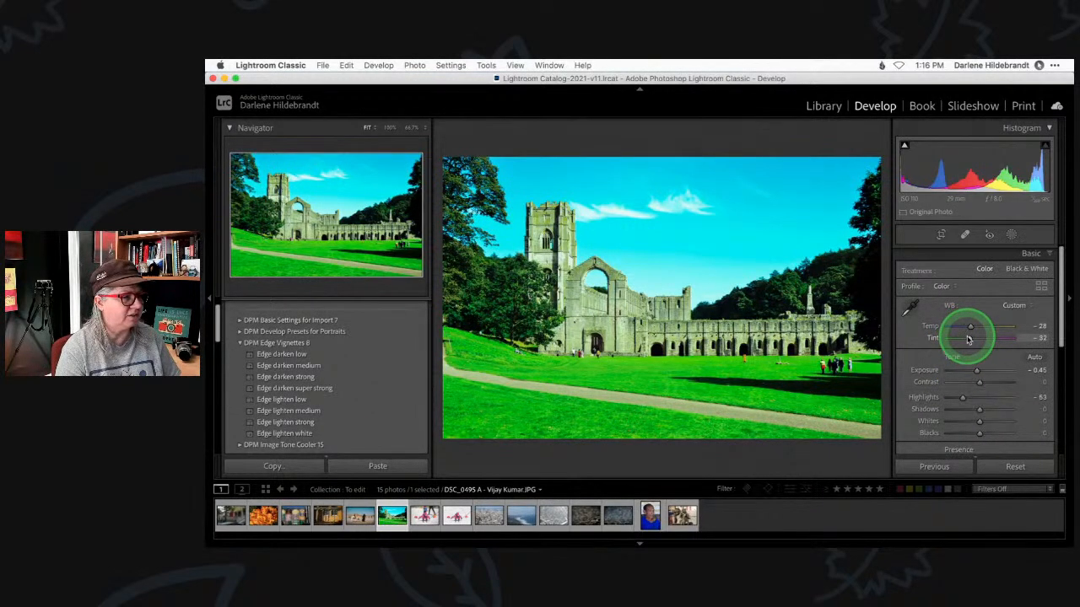
double_click(968, 339)
double_click(970, 327)
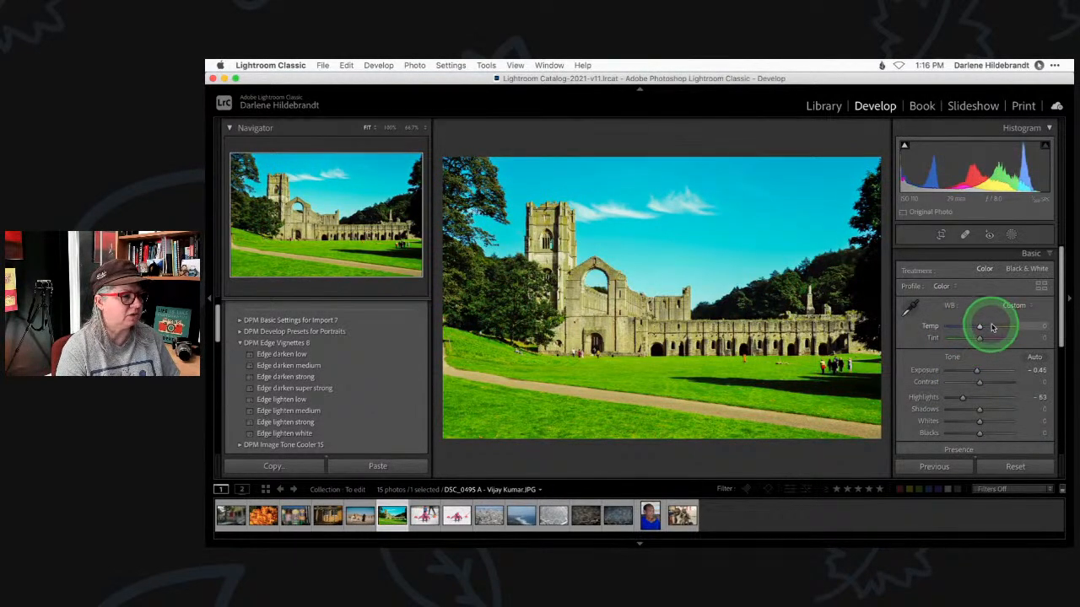
Step: Set the abbey photo's Temp to -13 and Tint to +22
left_click_drag(980, 326, 987, 339)
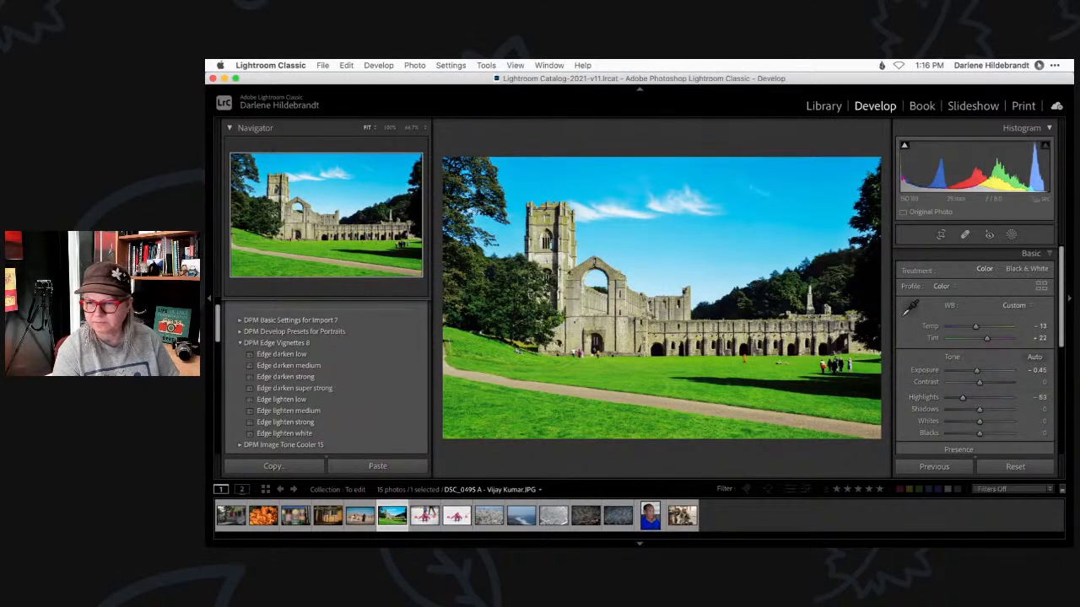
key("super+Tab")
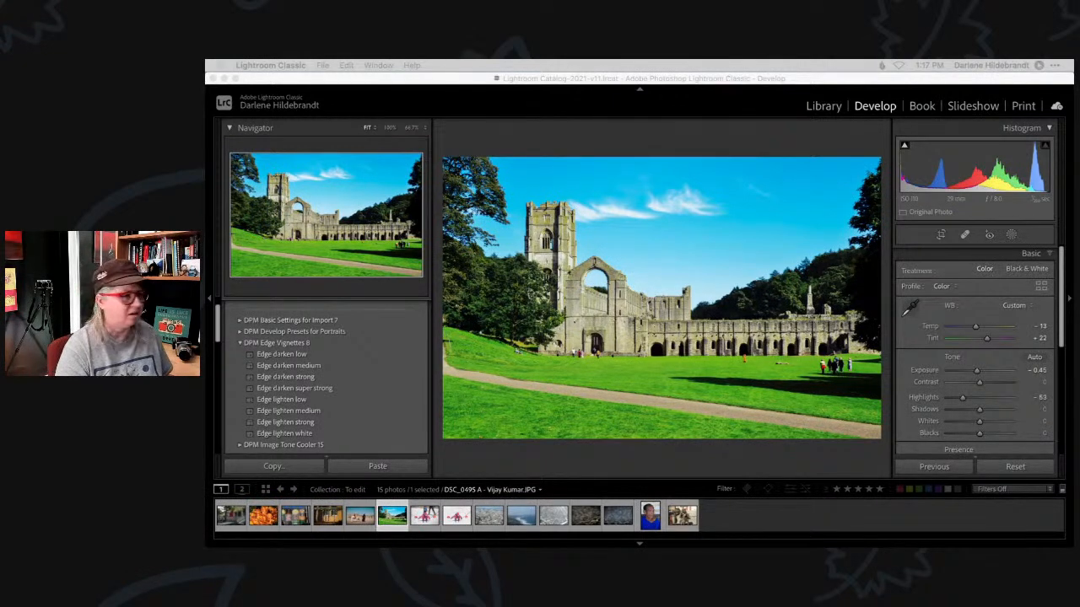
left_click(892, 193)
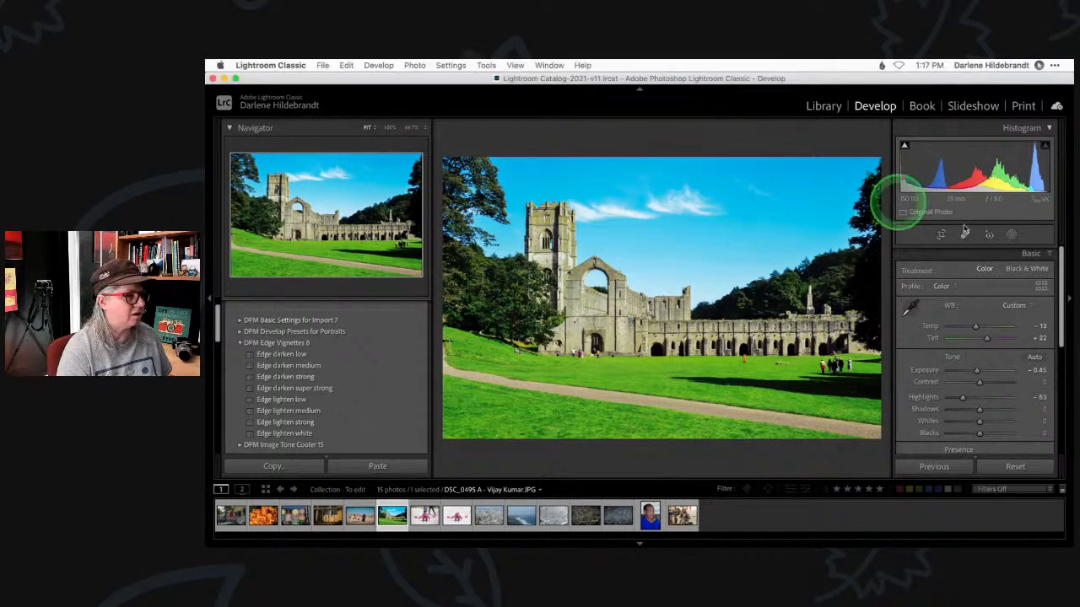
Step: Try the Auto white balance on the abbey photo and undo it
left_click(1014, 306)
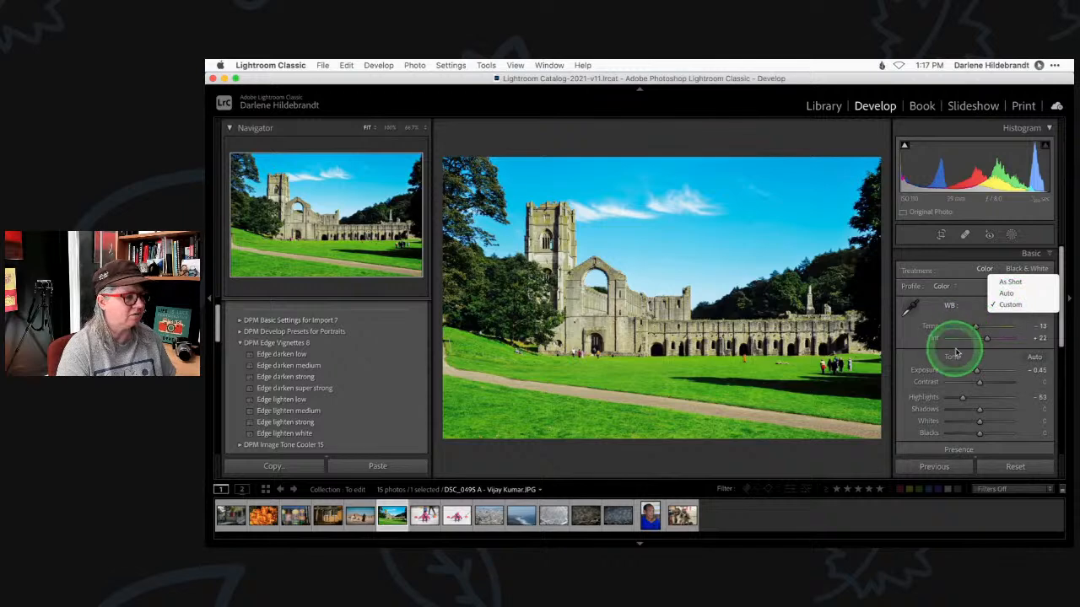
left_click(1007, 293)
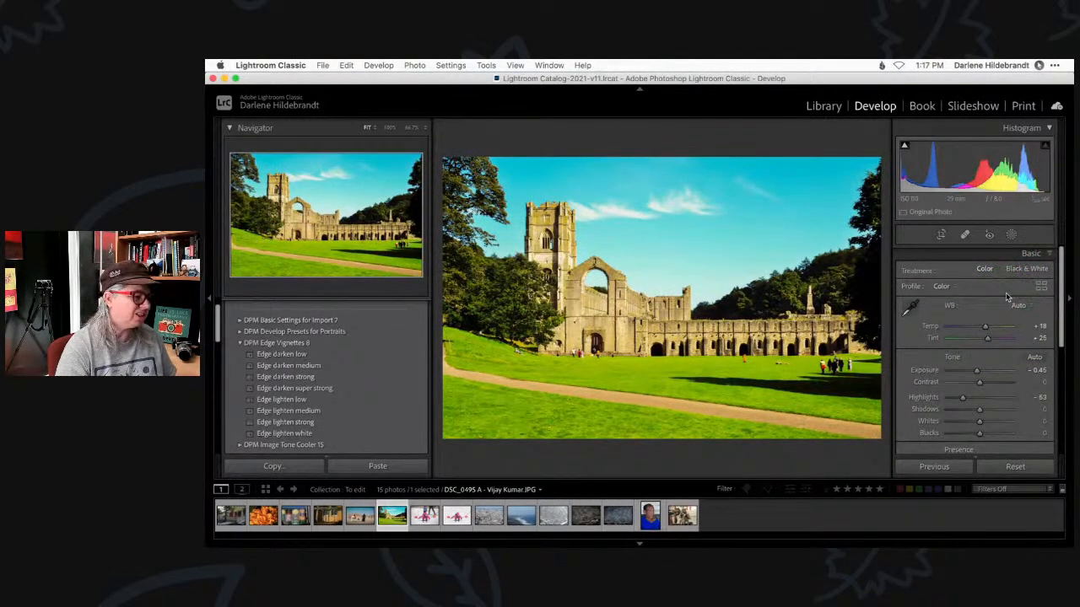
left_click(1007, 296)
key("super+z")
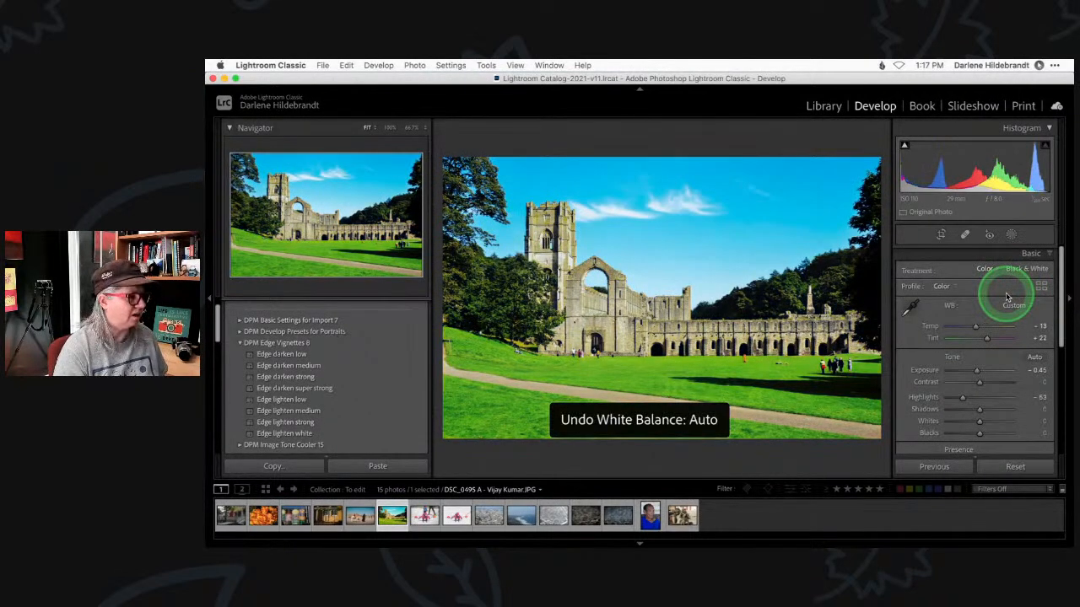
Step: Try sampling a target neutral in the abbey photo with the White Balance Selector, and undo the result
left_click(910, 307)
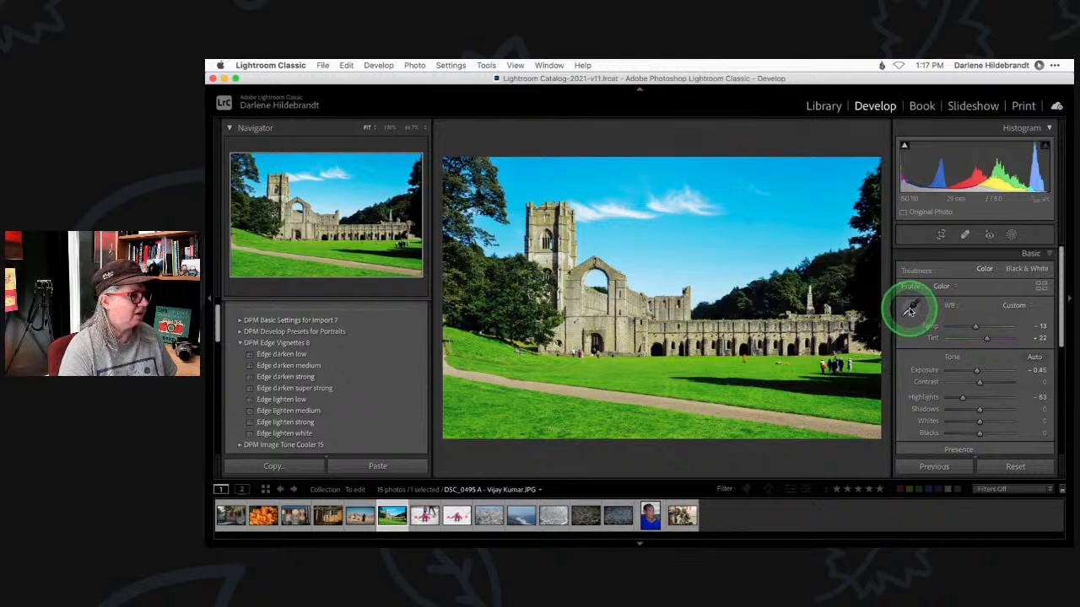
left_click(909, 309)
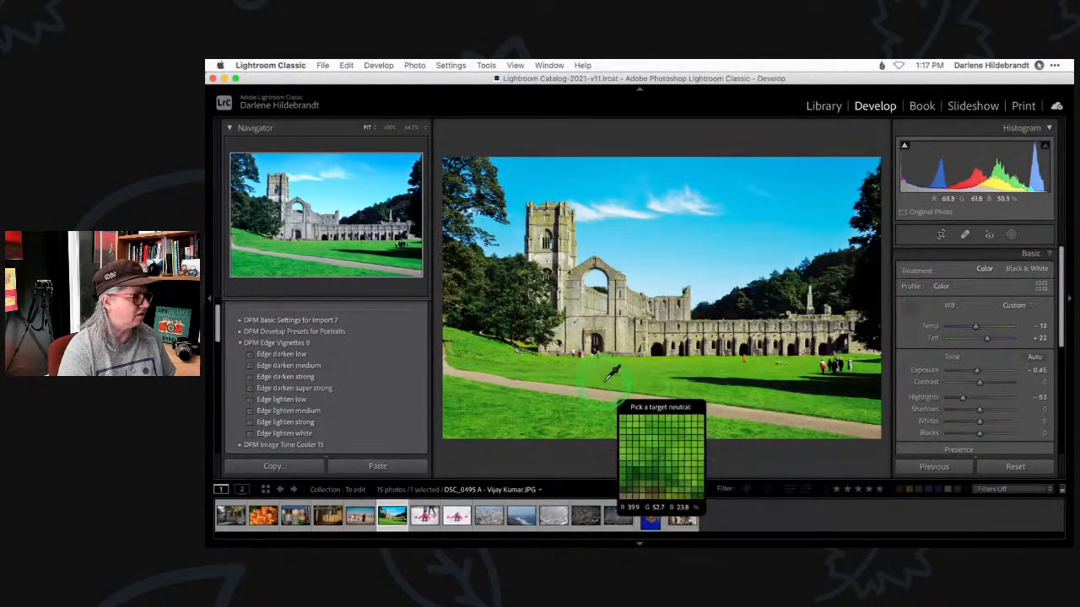
key("z")
left_click(649, 347)
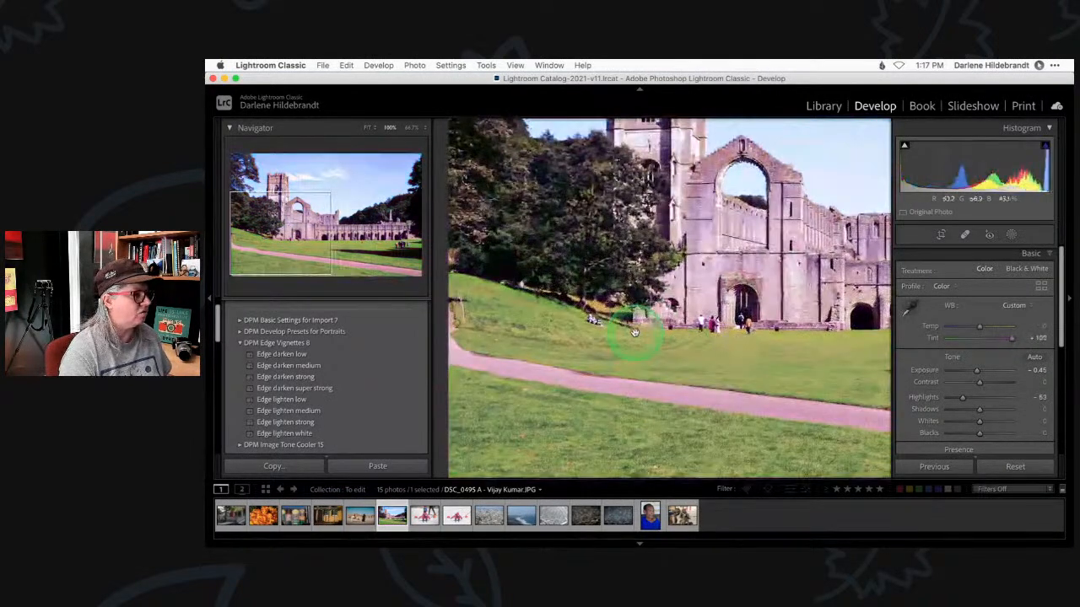
key("z")
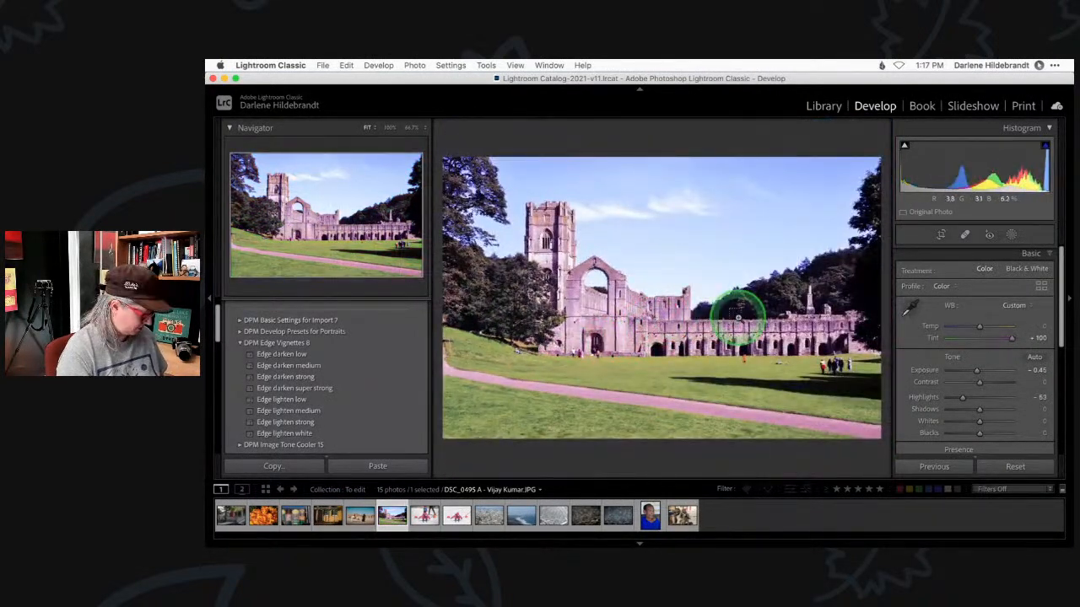
key("super+z")
Step: Sample the white balance from the stone wall above the abbey's doorway, and fine-tune Temp to -16
key("z")
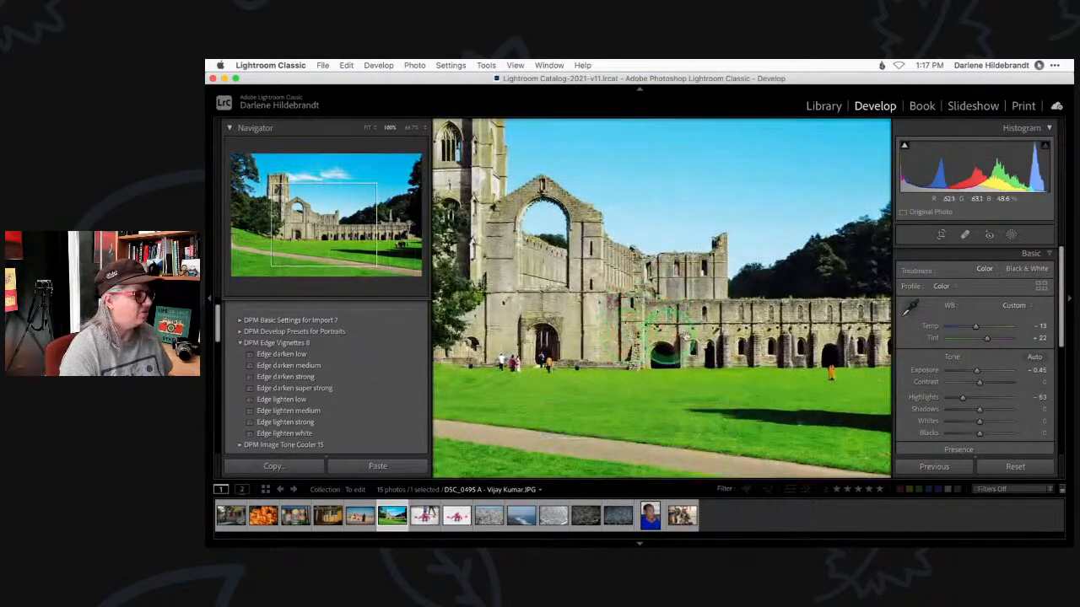
left_click(908, 309)
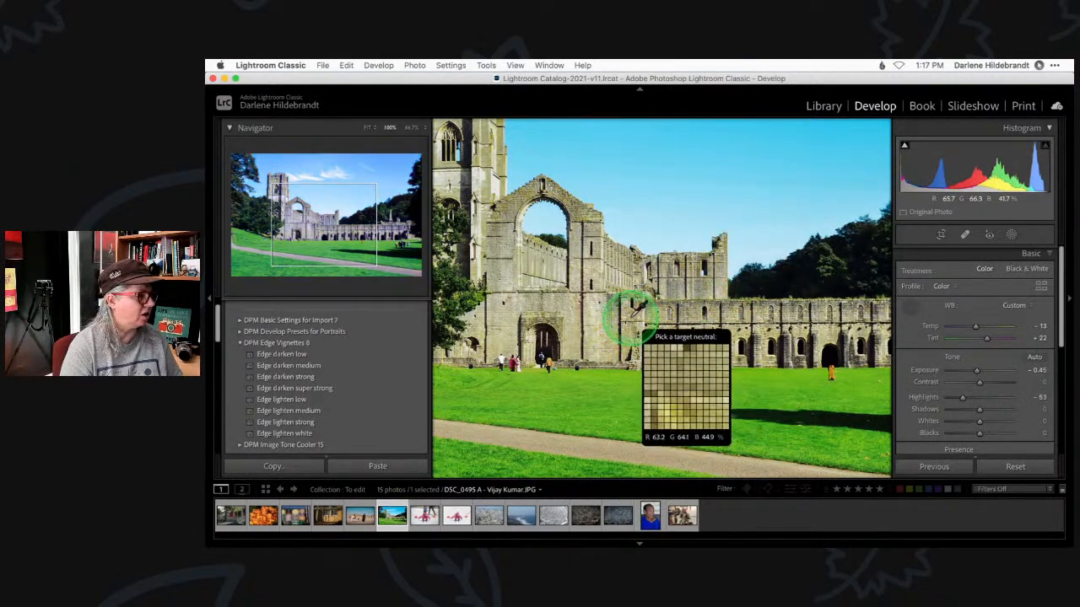
left_click(552, 301)
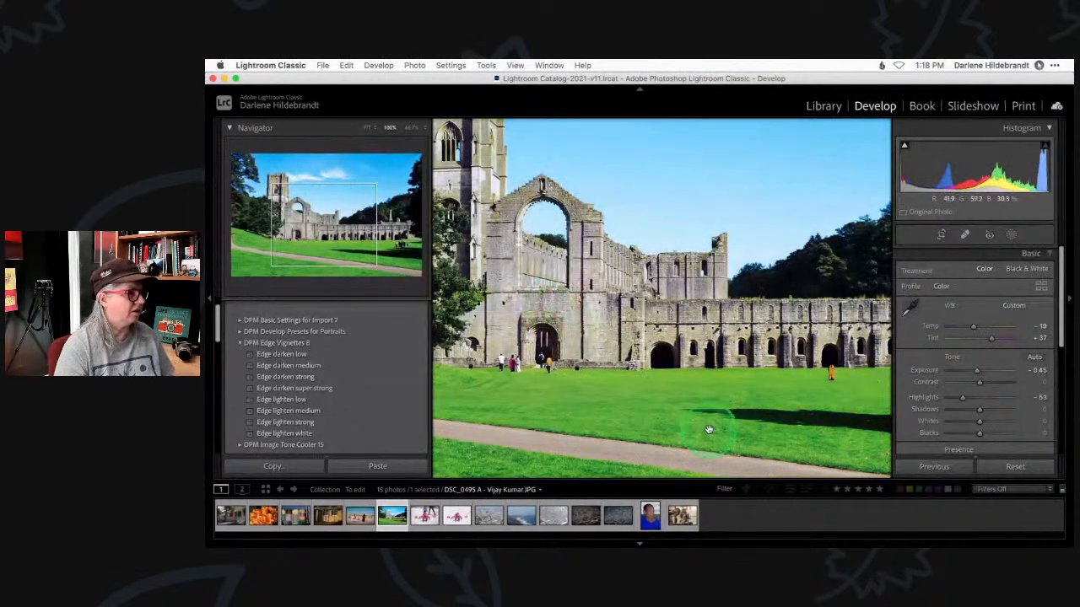
left_click(839, 429)
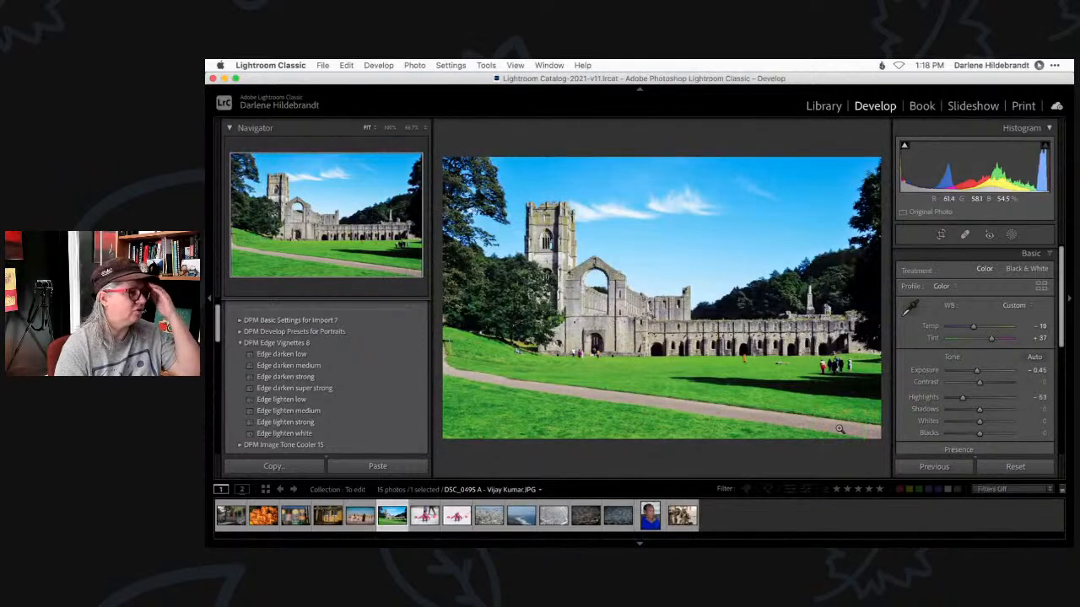
left_click(973, 326)
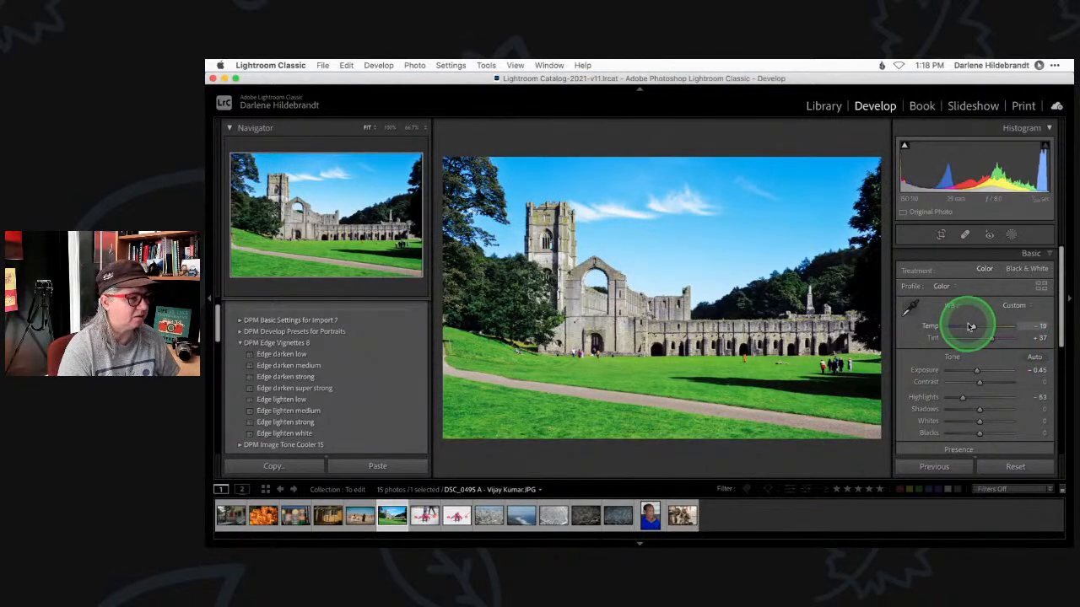
left_click_drag(973, 326, 974, 328)
Step: Compare the edited abbey photo repeatedly with its unedited version
key("backslash")
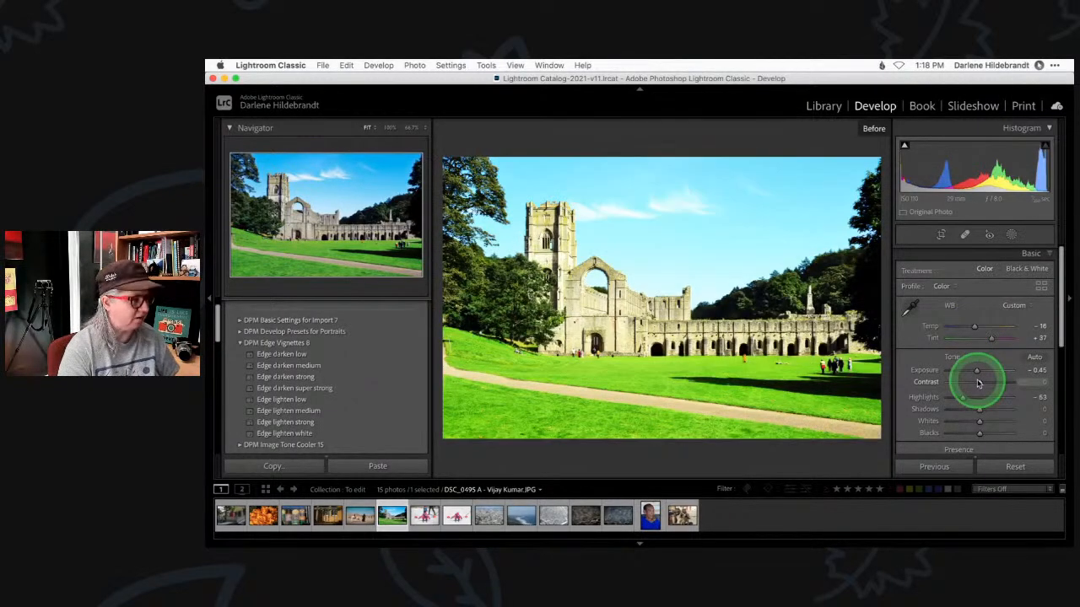
left_click(977, 384)
key("backslash")
key("backslash")
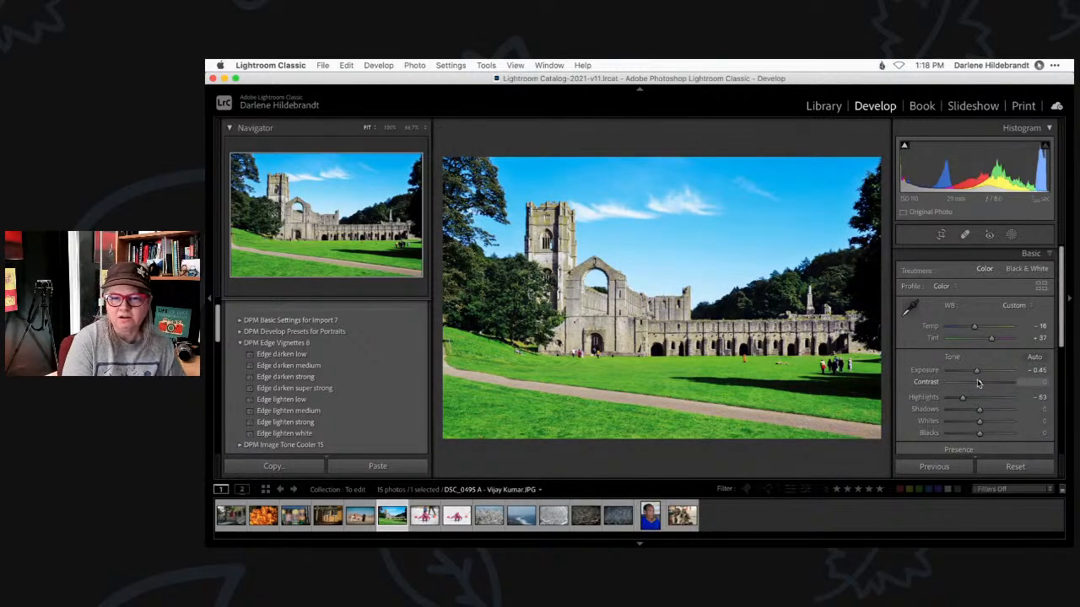
key("backslash")
key("backslash")
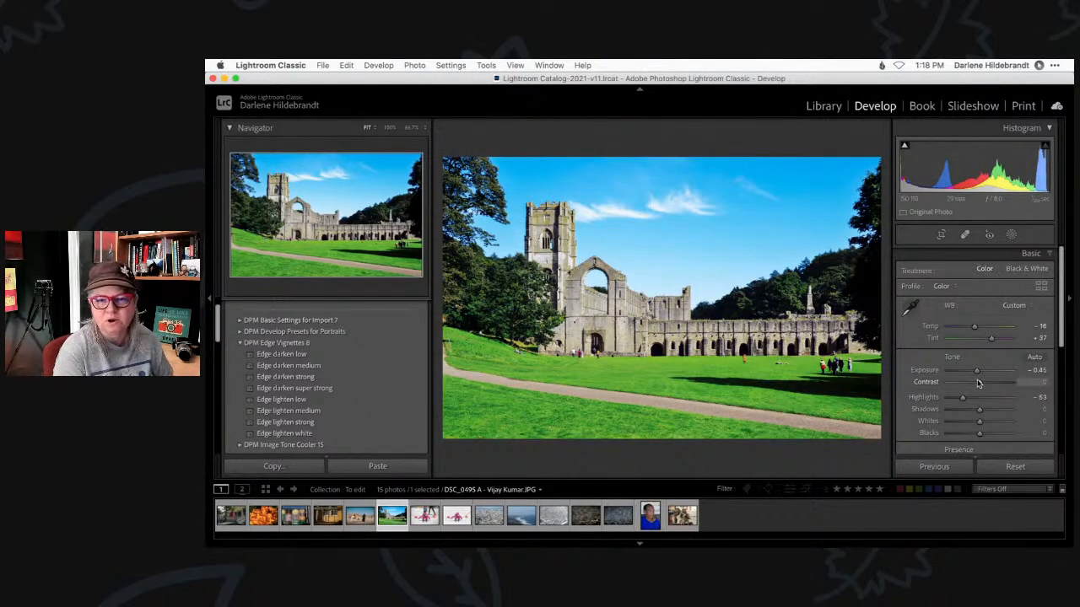
key("backslash")
key("backslash")
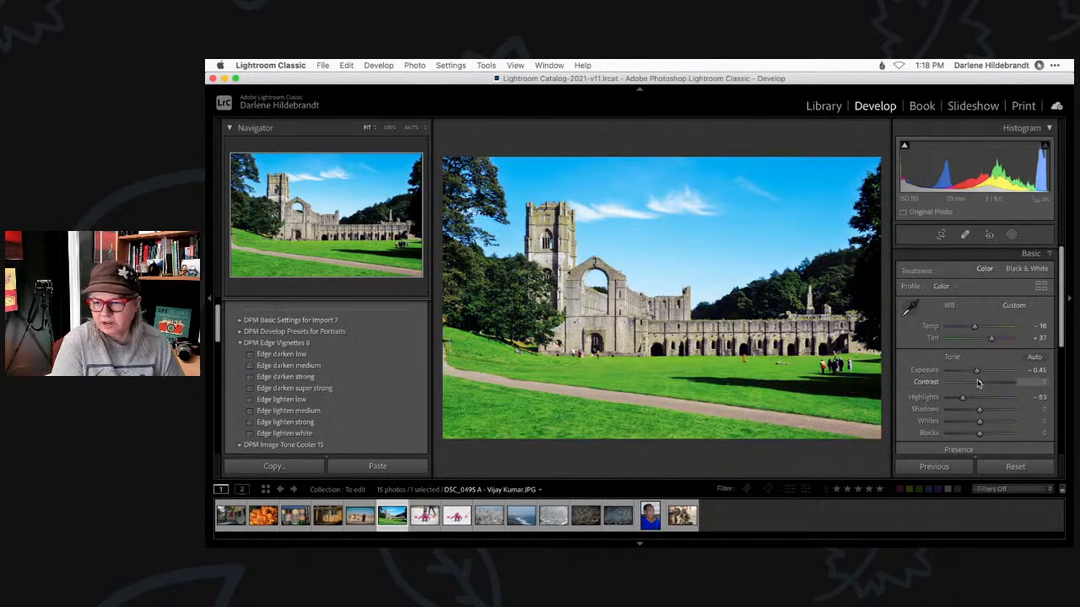
key("backslash")
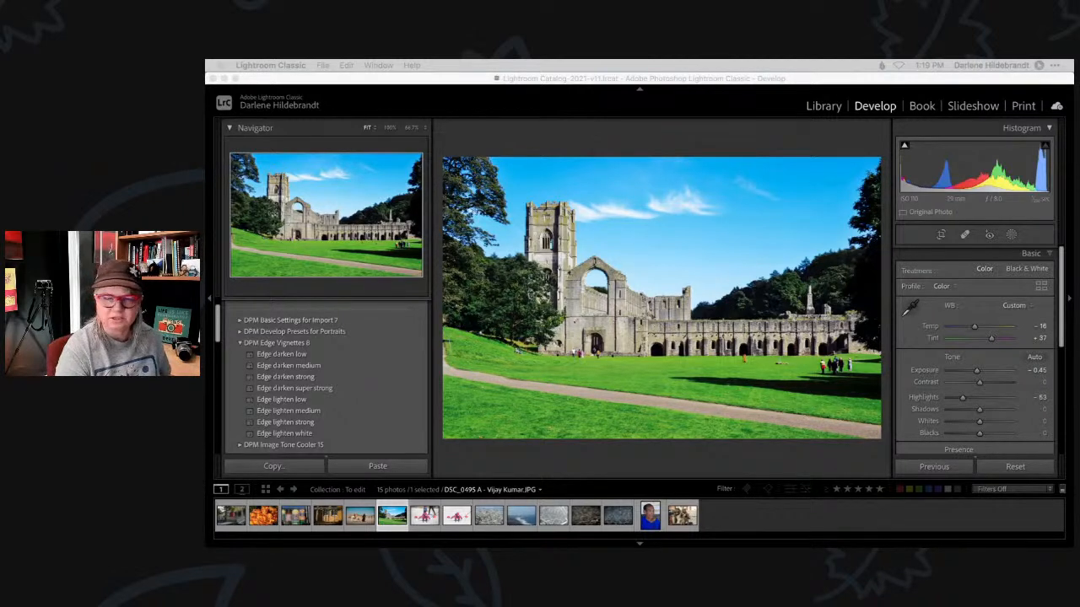
left_click(796, 475)
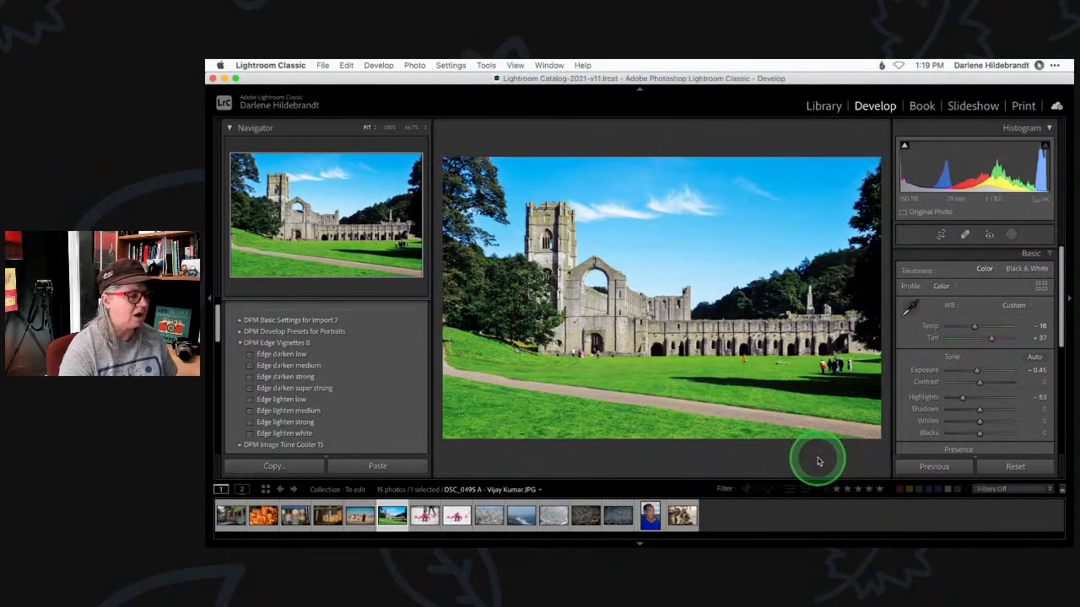
left_click(972, 369)
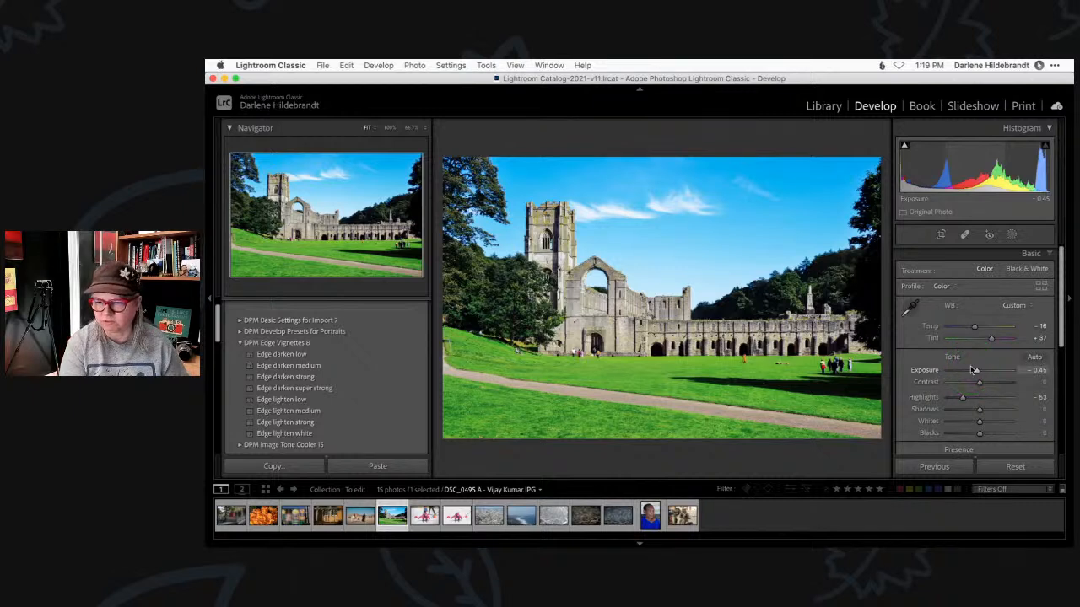
left_click(971, 369)
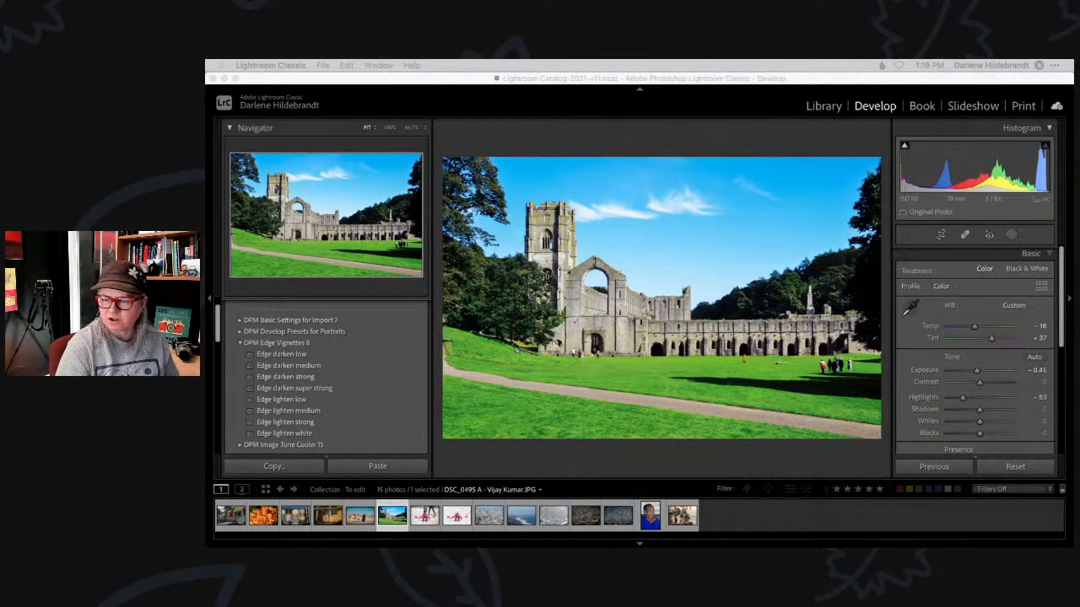
Step: Auto-straighten the abbey photo and crop off the lower foreground with most of the path and grass, keeping a custom aspect
left_click(831, 128)
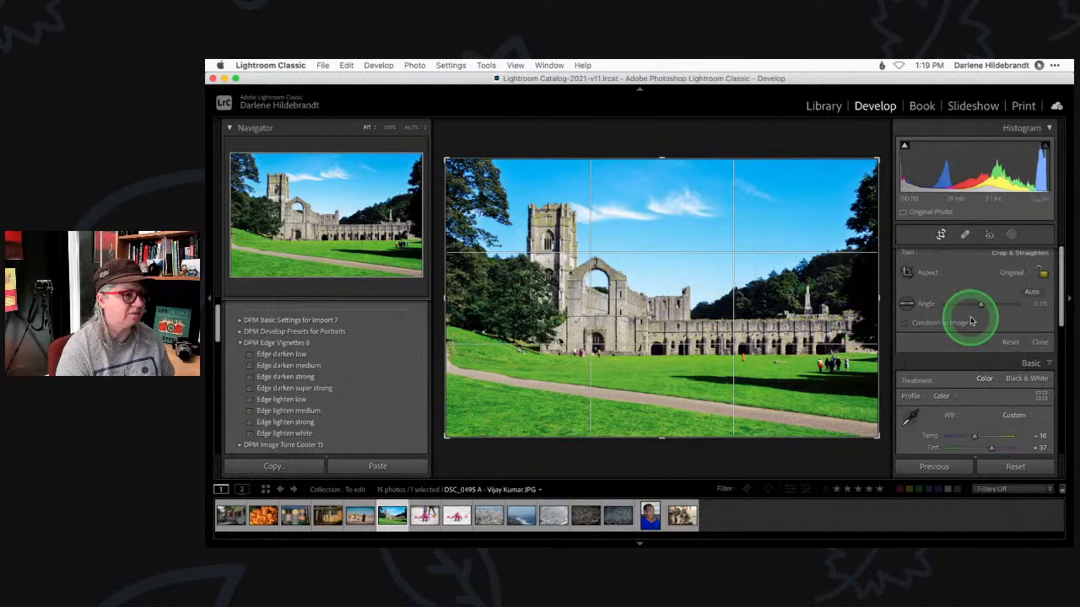
left_click(1030, 294)
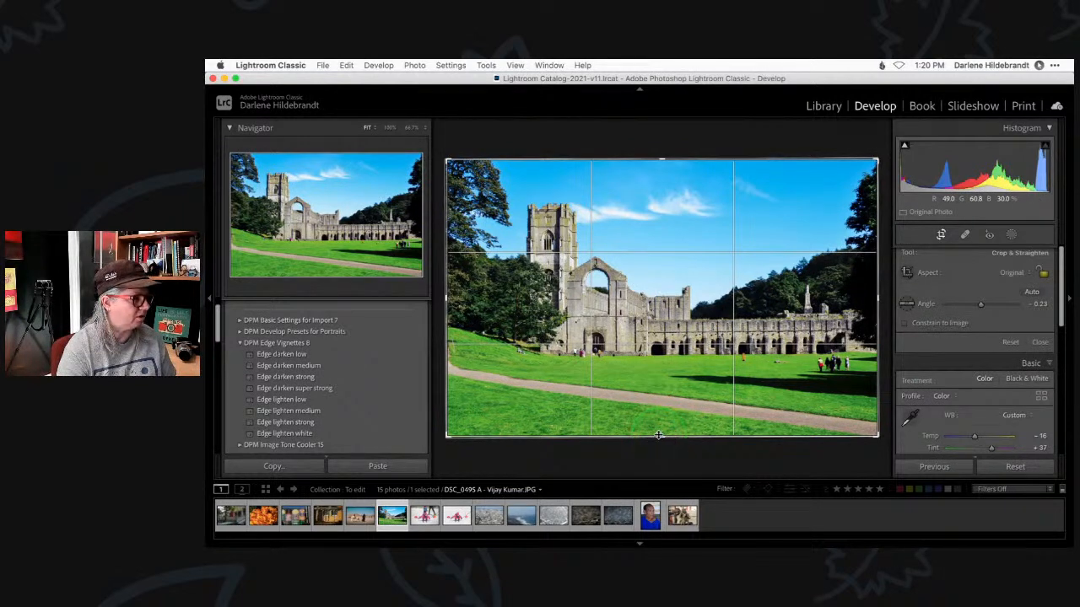
left_click_drag(658, 436, 658, 413)
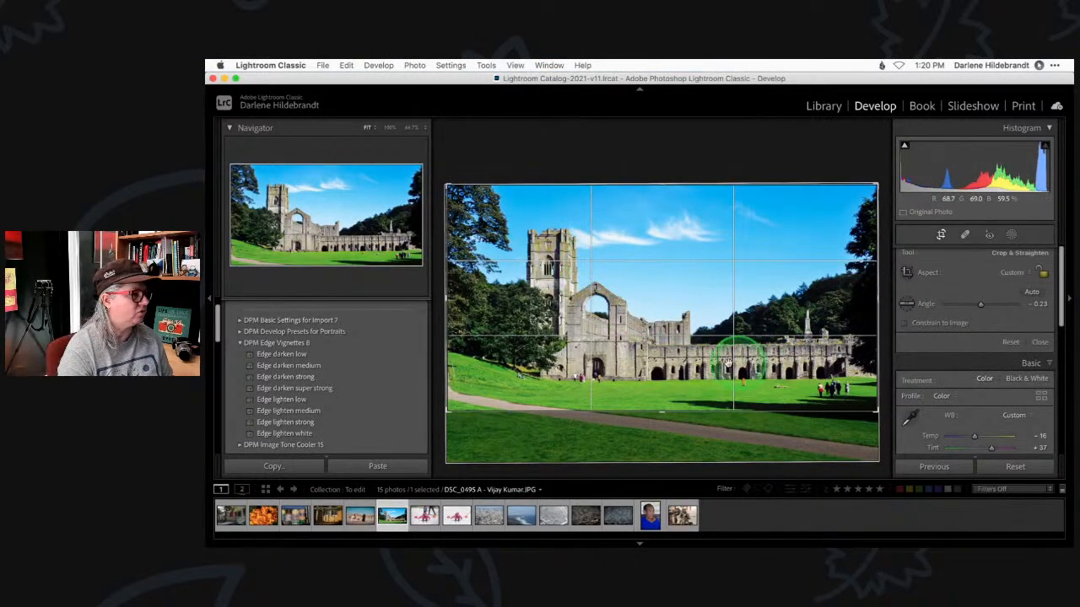
left_click_drag(664, 413, 662, 441)
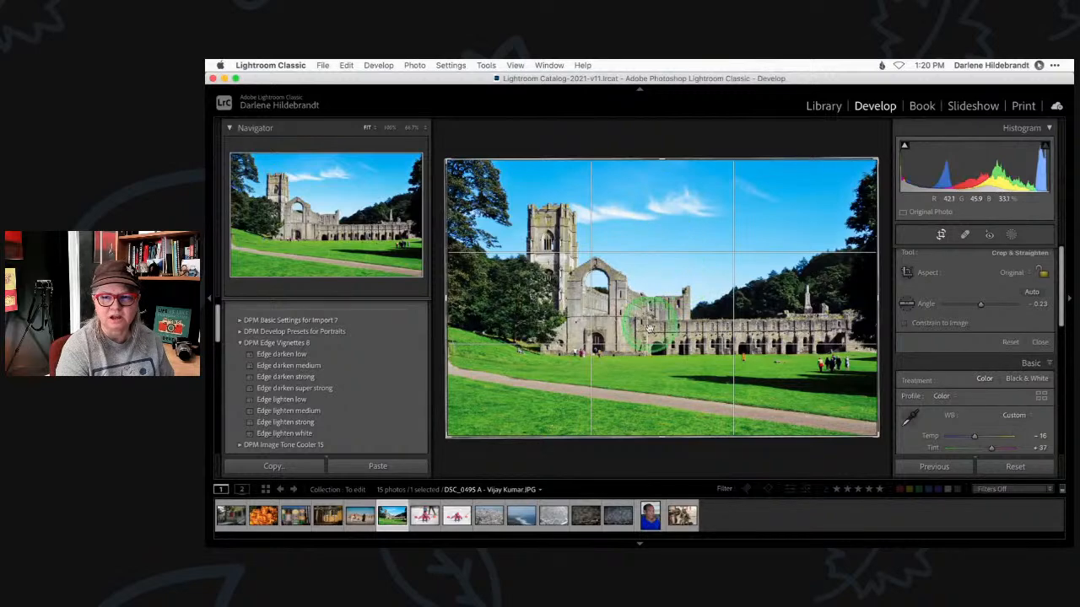
left_click_drag(661, 439, 661, 410)
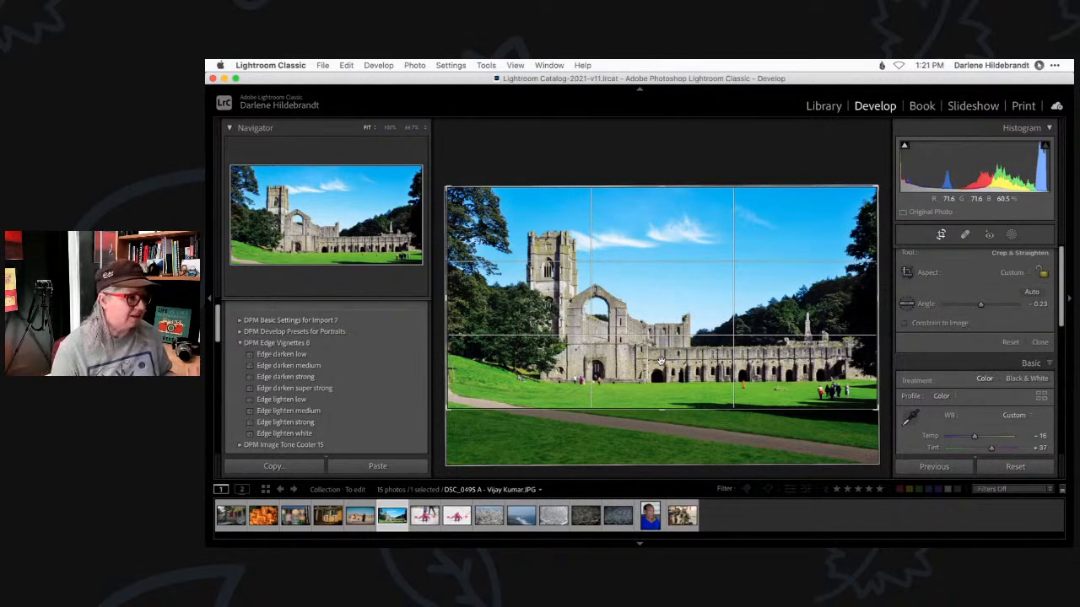
key("Return")
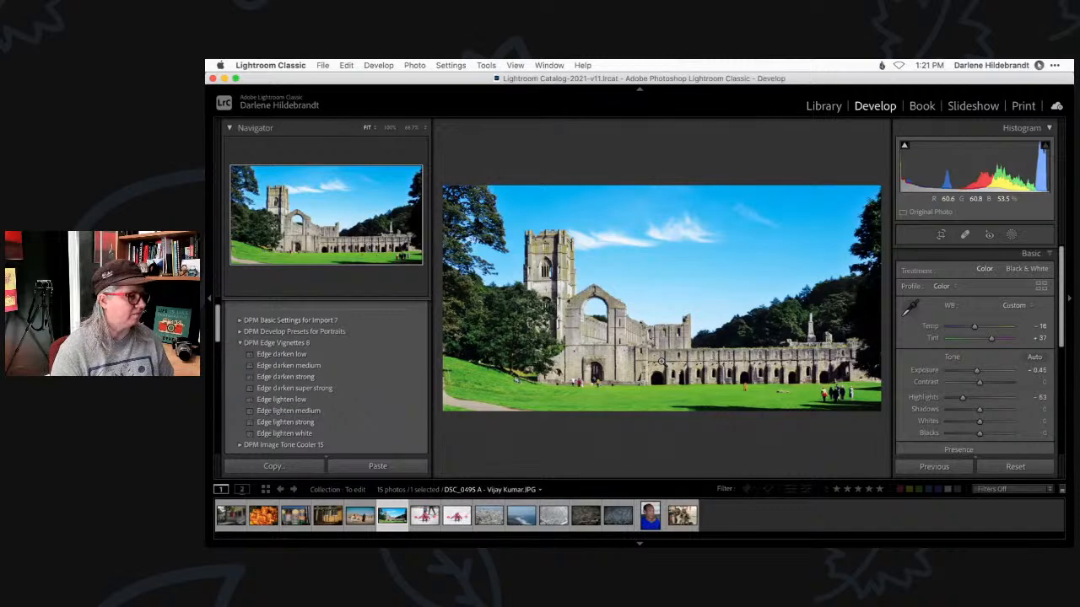
key("r")
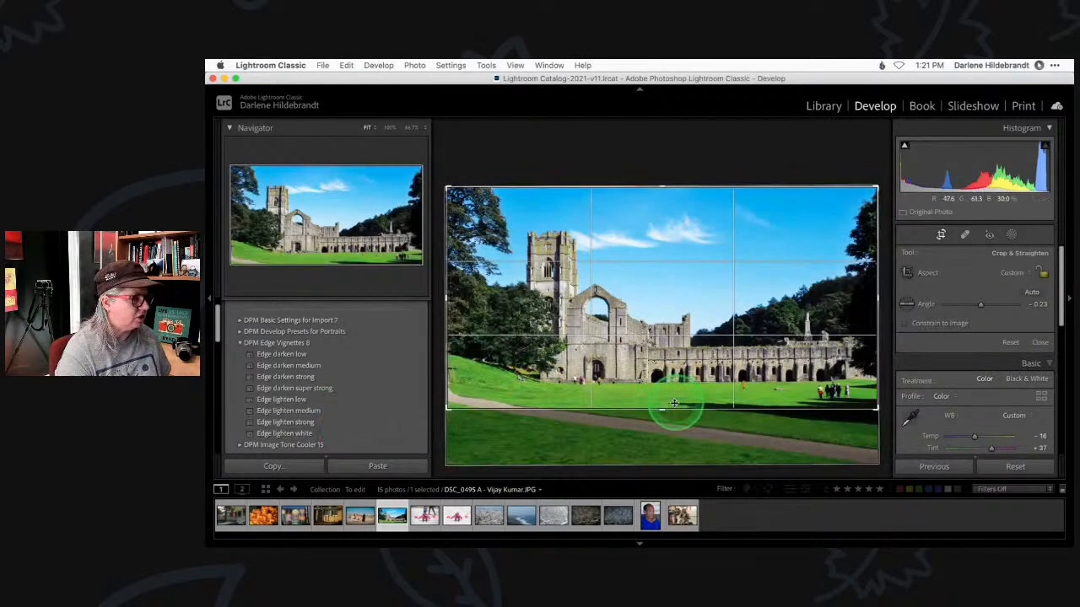
left_click_drag(664, 410, 663, 410)
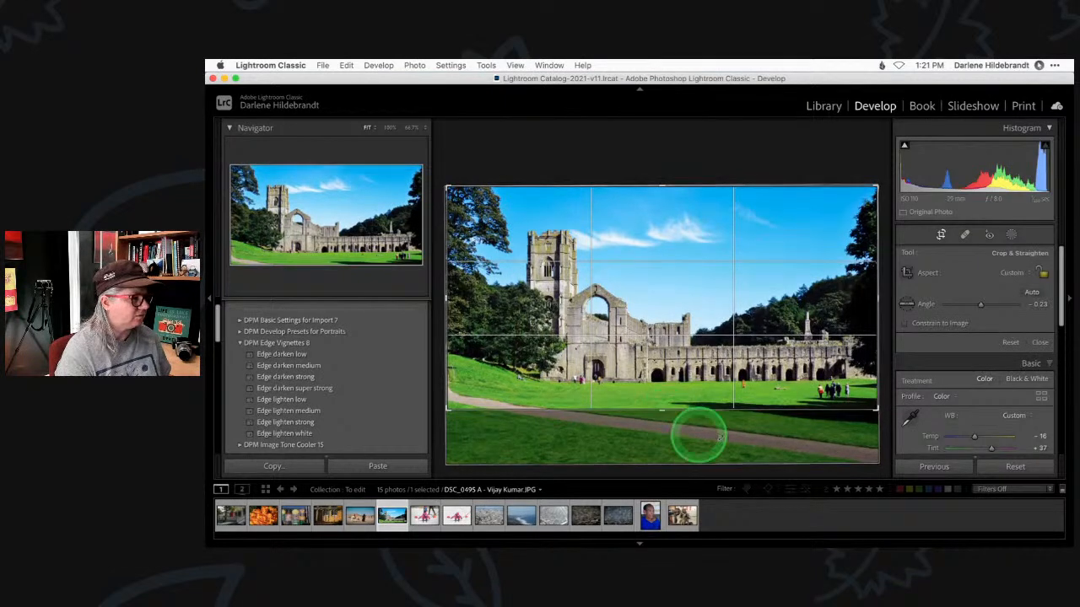
key("Return")
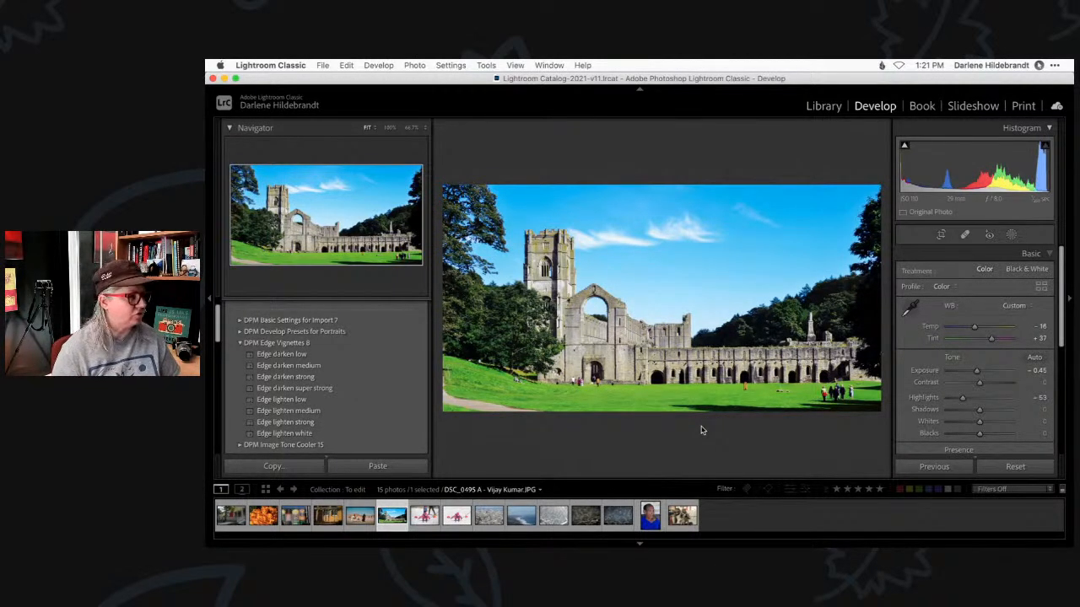
Step: Apply the Auto Upright correction to the abbey photo and compare it repeatedly with the transform switched off
scroll(1021, 308, "down", 5)
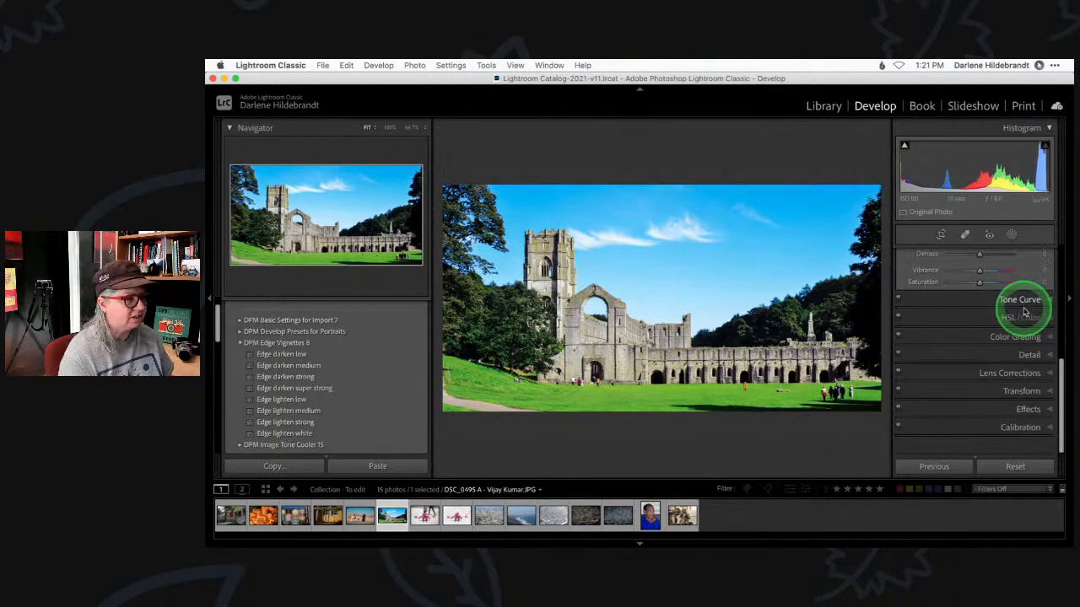
left_click(1012, 401)
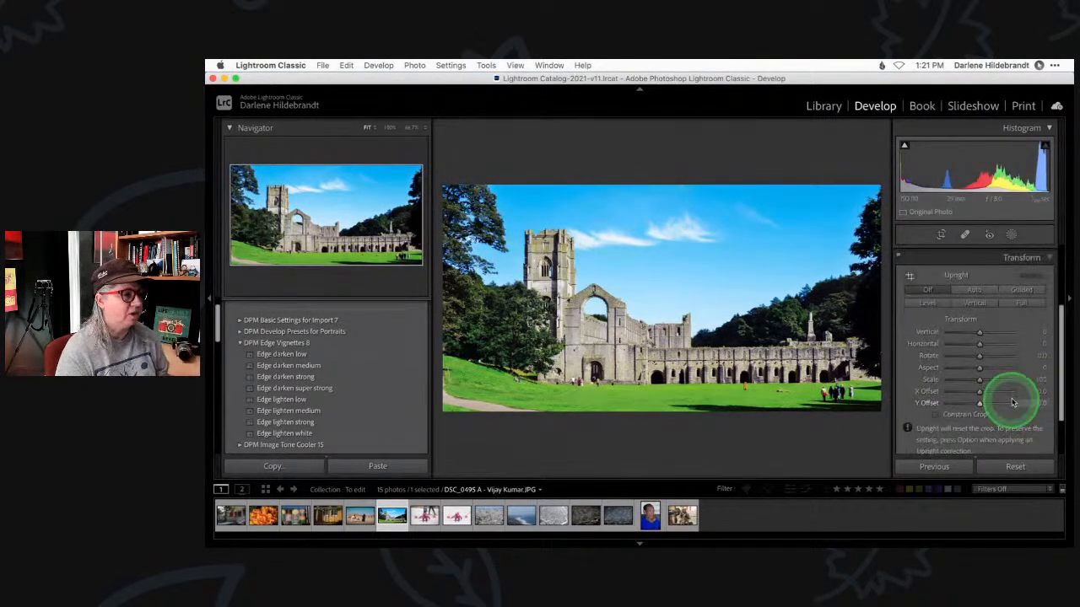
left_click(975, 291)
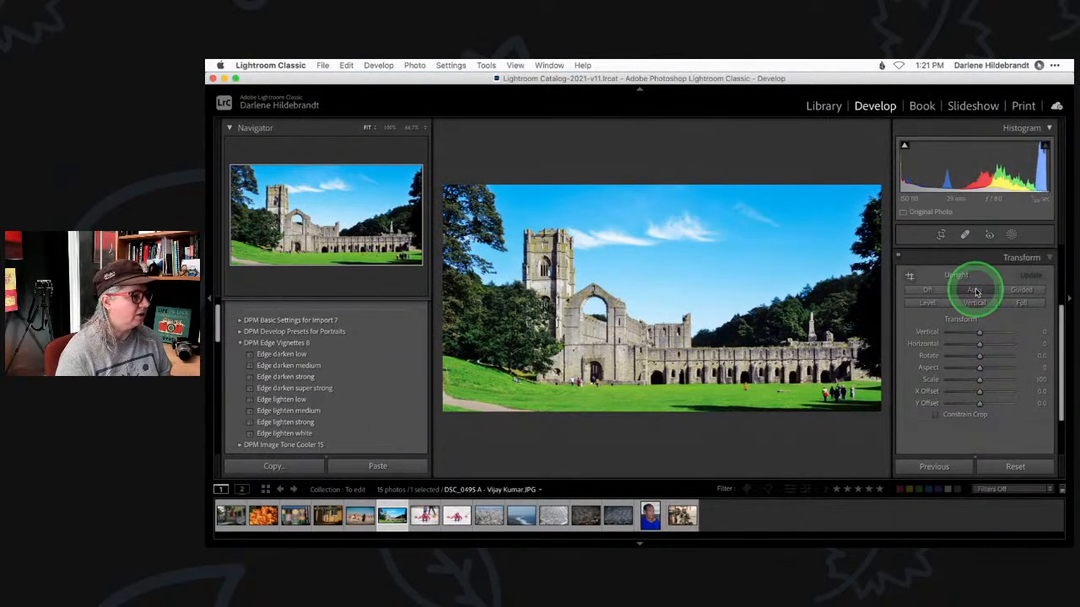
left_click(899, 258)
left_click(899, 259)
left_click(900, 259)
left_click(900, 259)
left_click(900, 259)
left_click(900, 258)
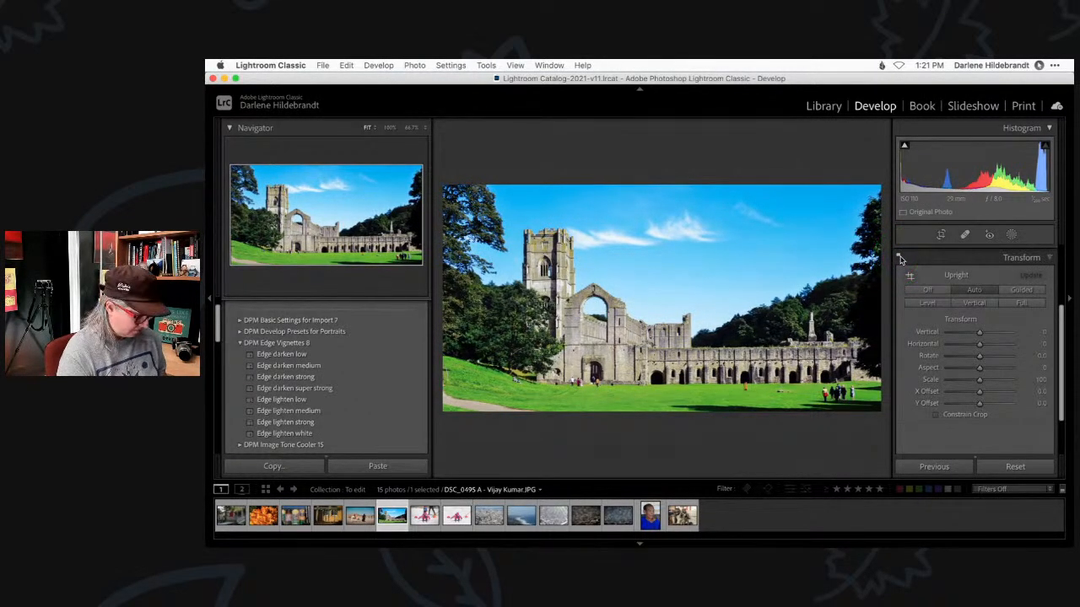
Step: Try rotating the abbey photo freehand around its crop frame to level it
key("r")
left_click_drag(853, 165, 854, 172)
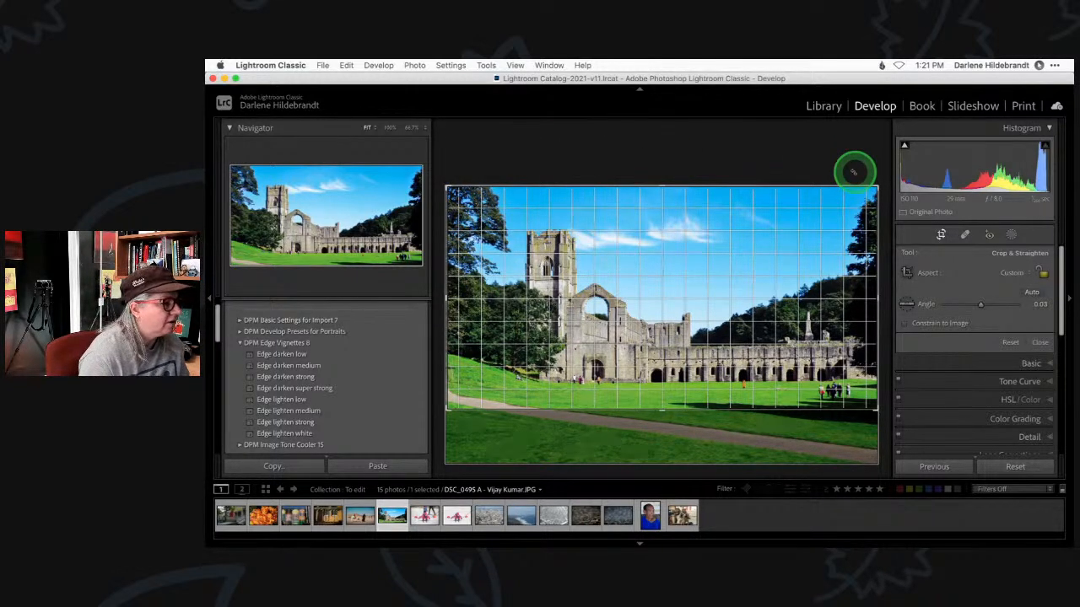
left_click_drag(854, 172, 845, 171)
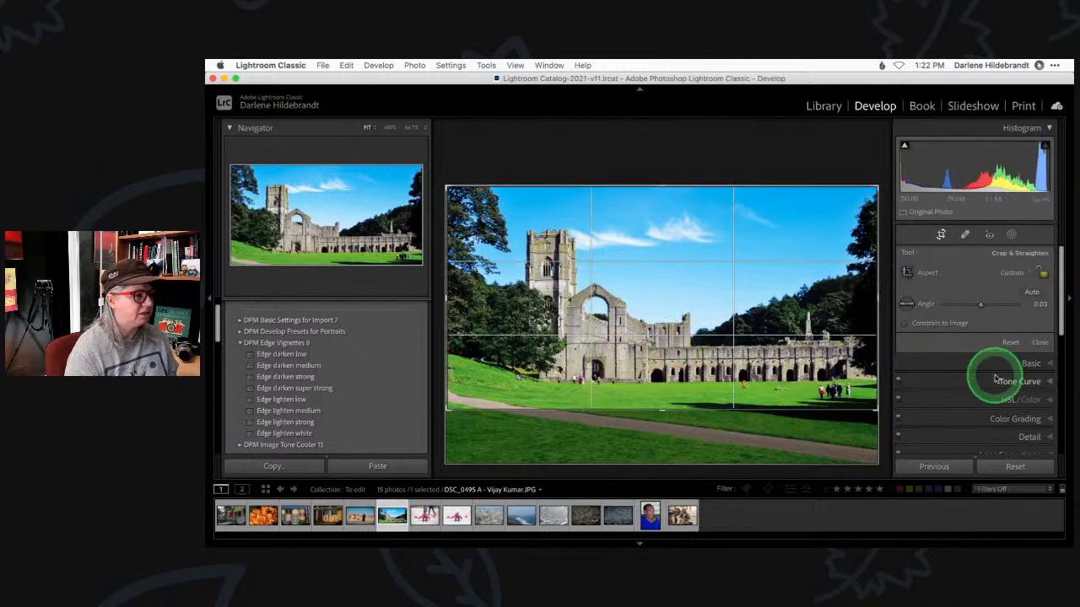
Step: Level the abbey photo to an angle of 0.58 with the Straighten tool, following the top of the long arcade wall, and apply the crop
left_click(906, 305)
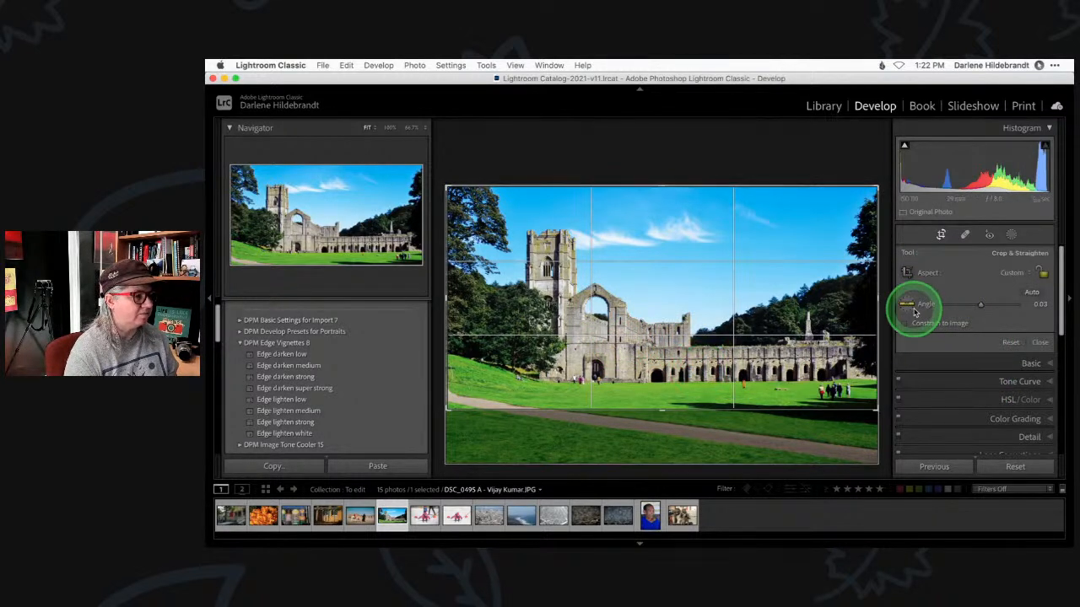
left_click(908, 305)
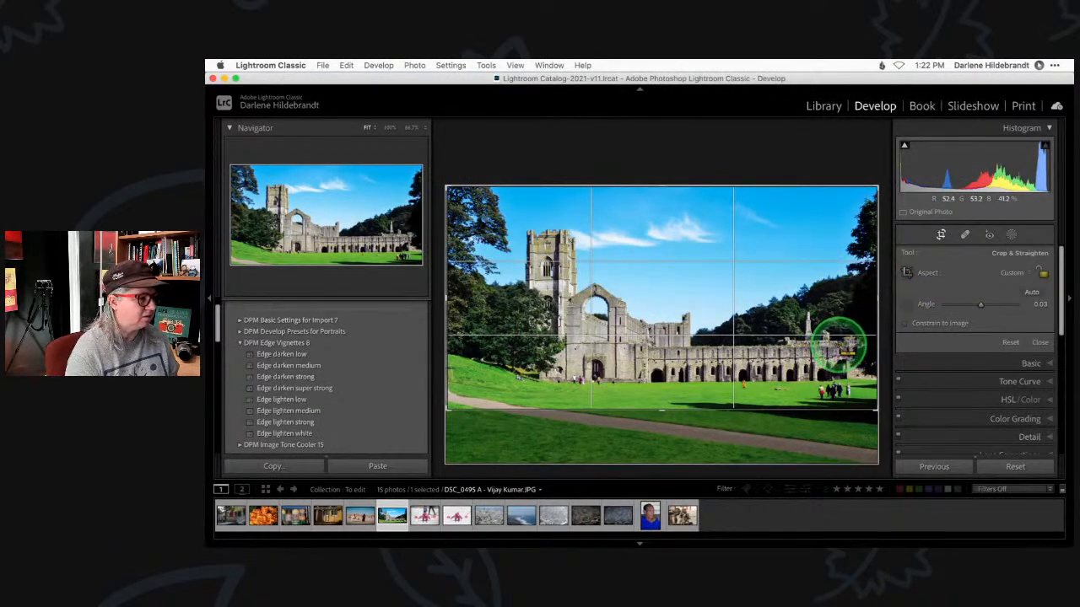
left_click_drag(841, 344, 374, 350)
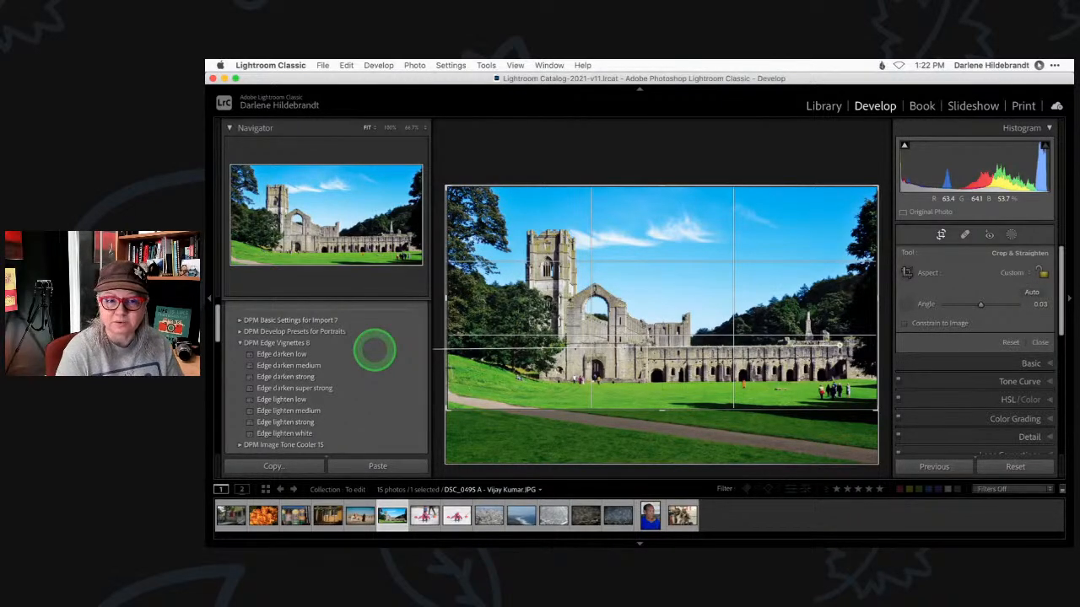
left_click_drag(375, 350, 376, 354)
left_click(797, 291)
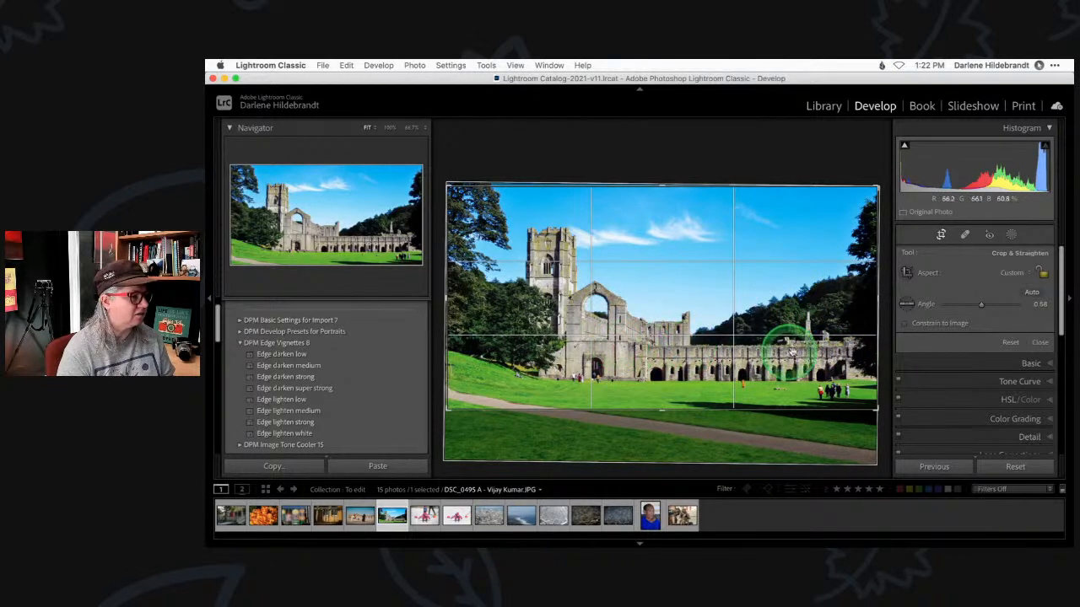
left_click(868, 361)
key("Return")
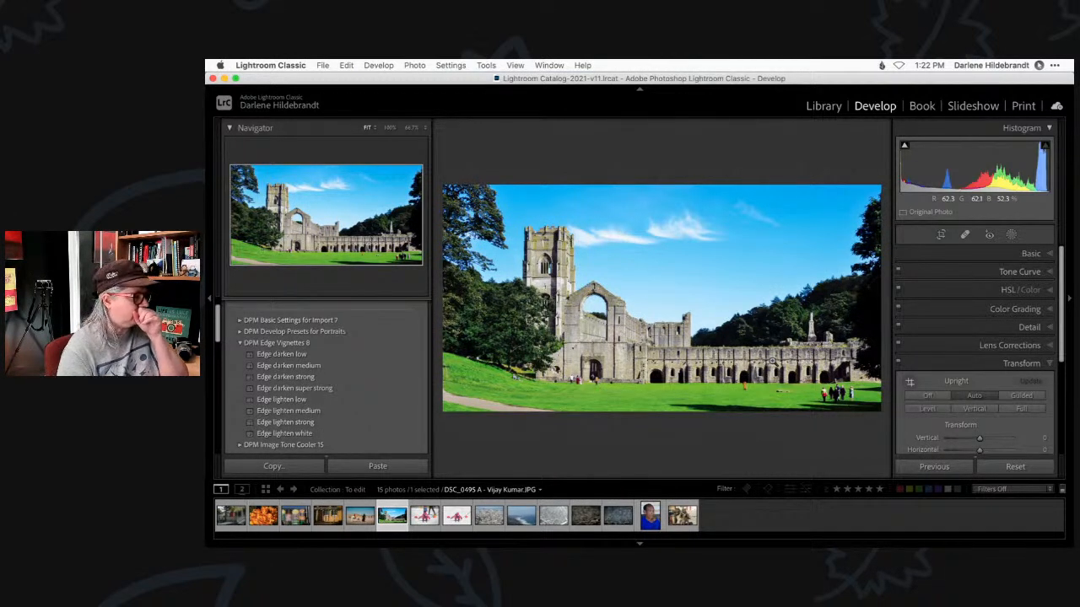
Step: Crop in the abbey photo's left edge, and widen the crop again to keep more of the trees beside the tower
key("r")
left_click_drag(446, 262, 458, 262)
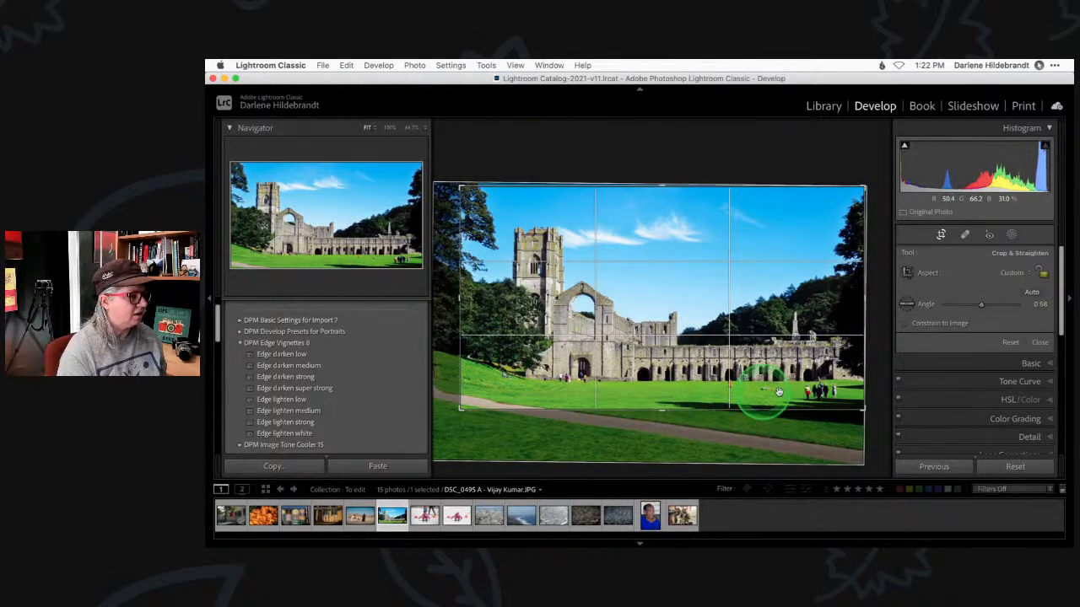
mouse_move(463, 316)
left_mouse_down()
mouse_move(446, 318)
mouse_move(463, 320)
left_mouse_up()
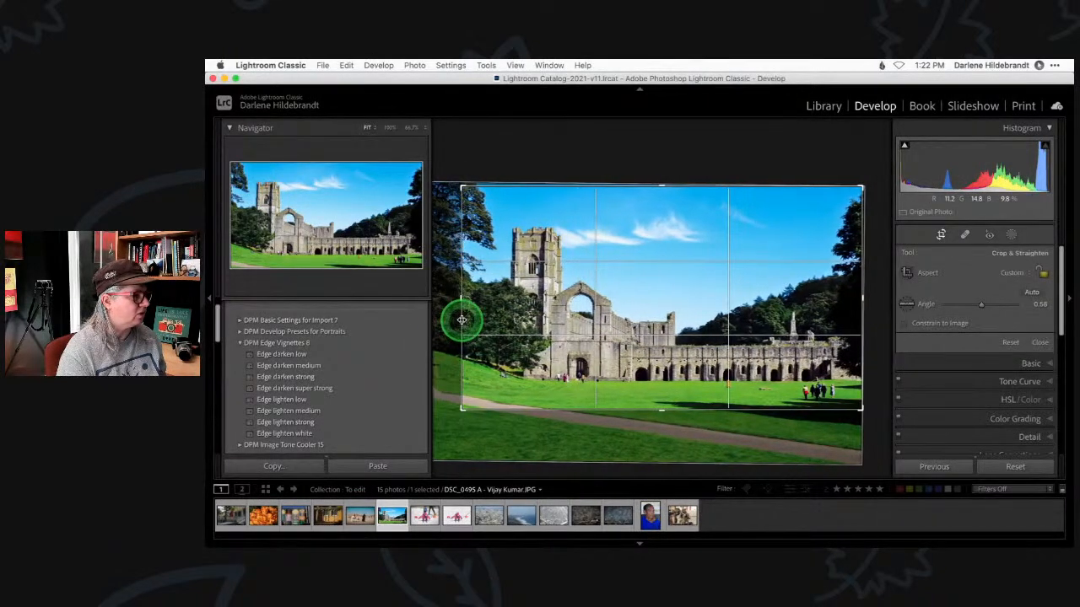
key("Return")
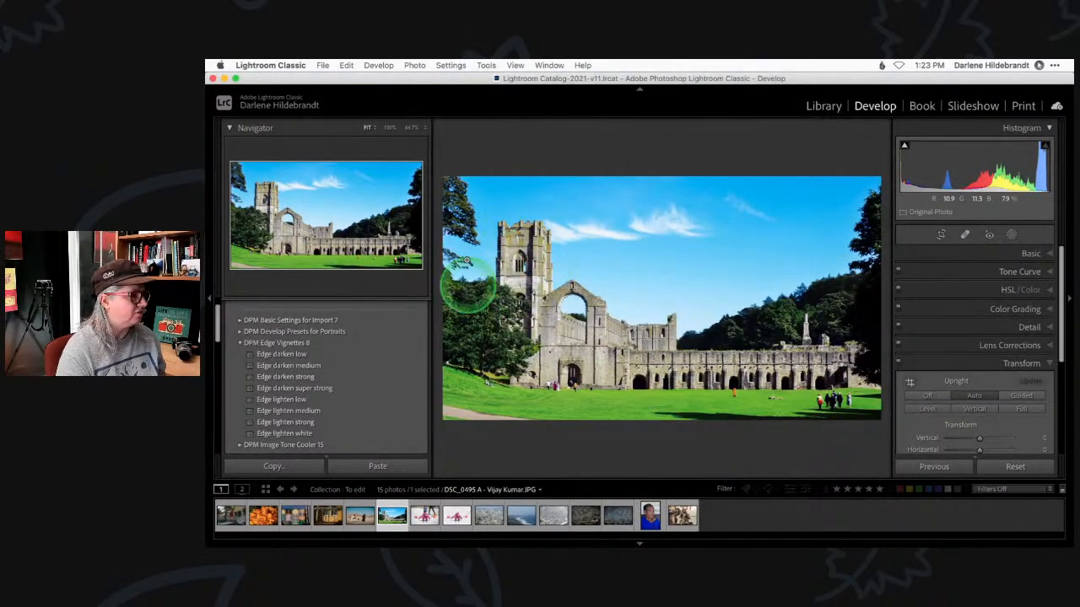
key("r")
left_click_drag(460, 288, 445, 287)
key("Return")
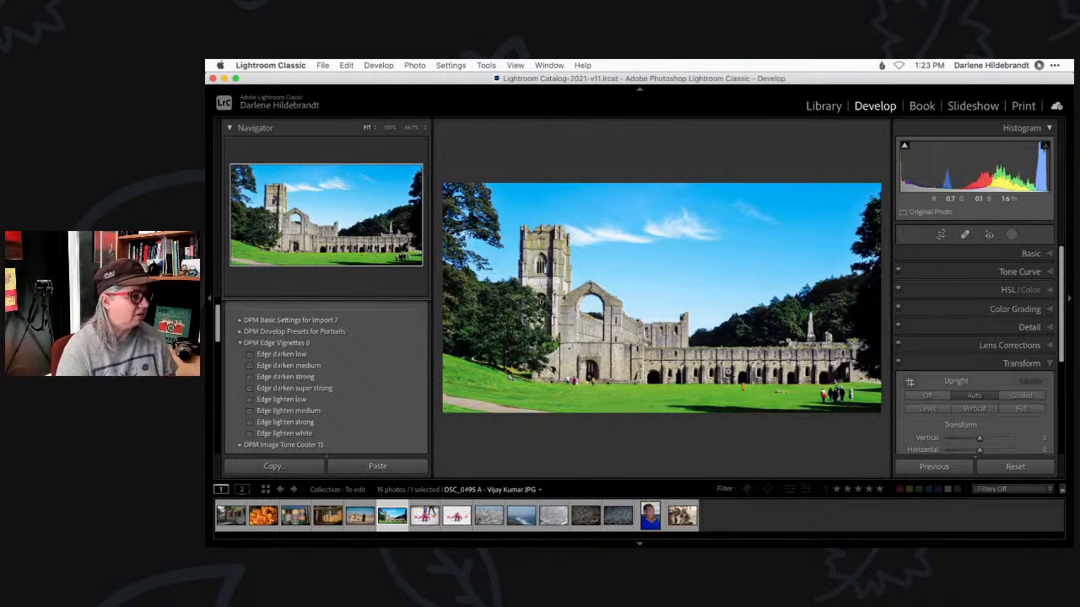
Step: Darken the grass with the HSL Luminance targeted adjustment, bringing Yellow to -25 and Green to -44
left_click(991, 291)
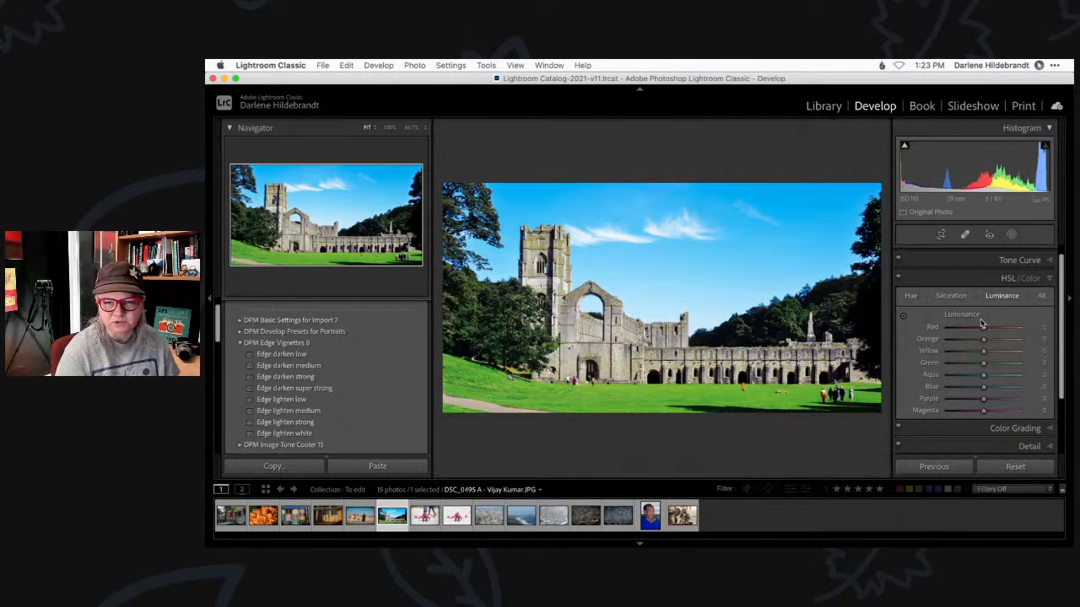
left_click(910, 296)
left_click(1001, 295)
left_click(951, 296)
left_click(998, 299)
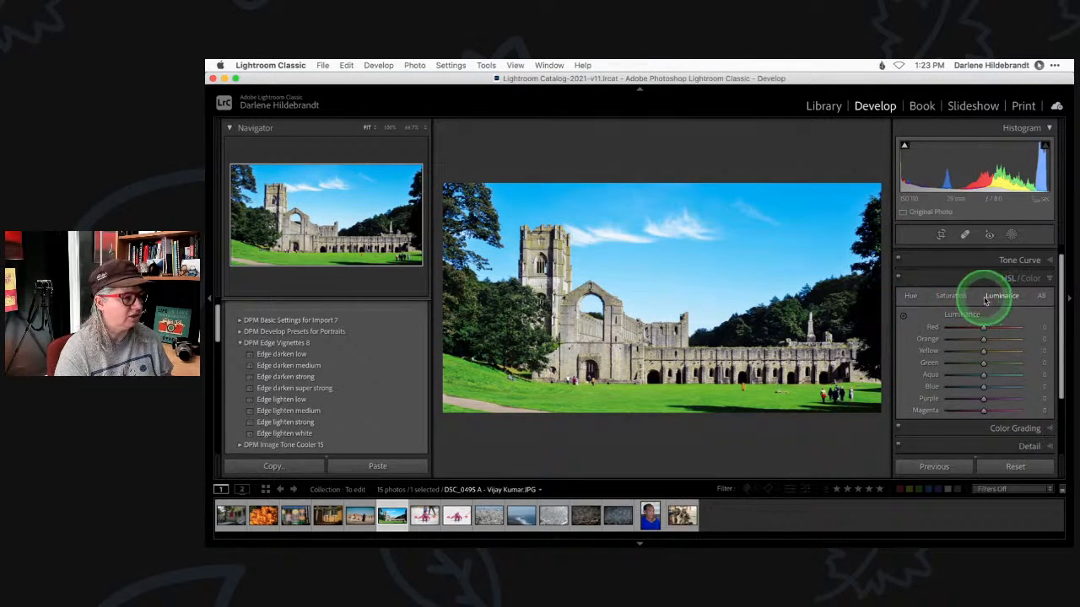
scroll(1012, 301, "down", 1)
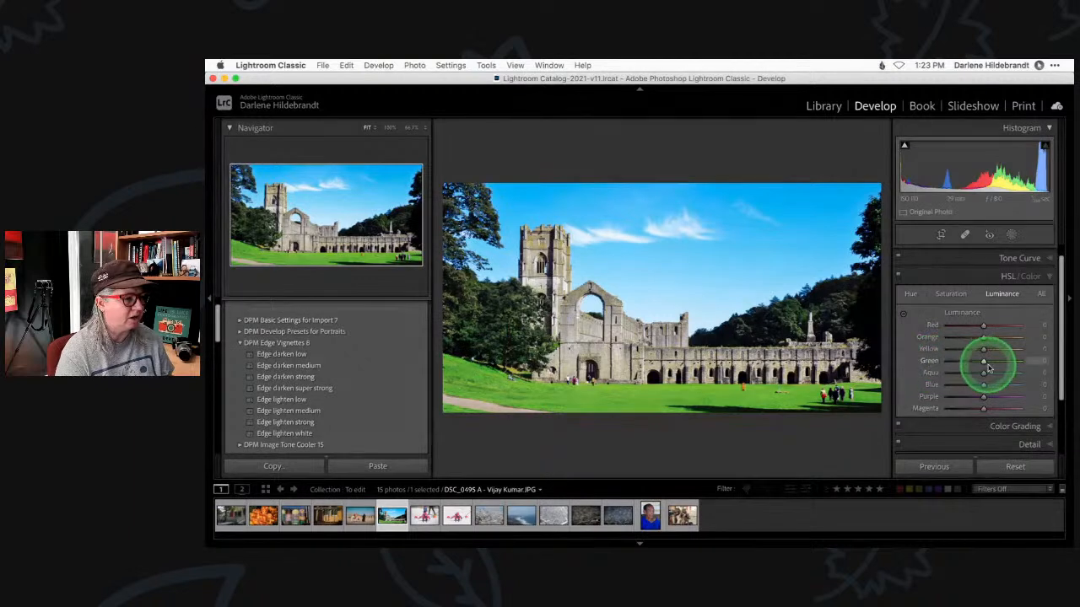
left_click(904, 317)
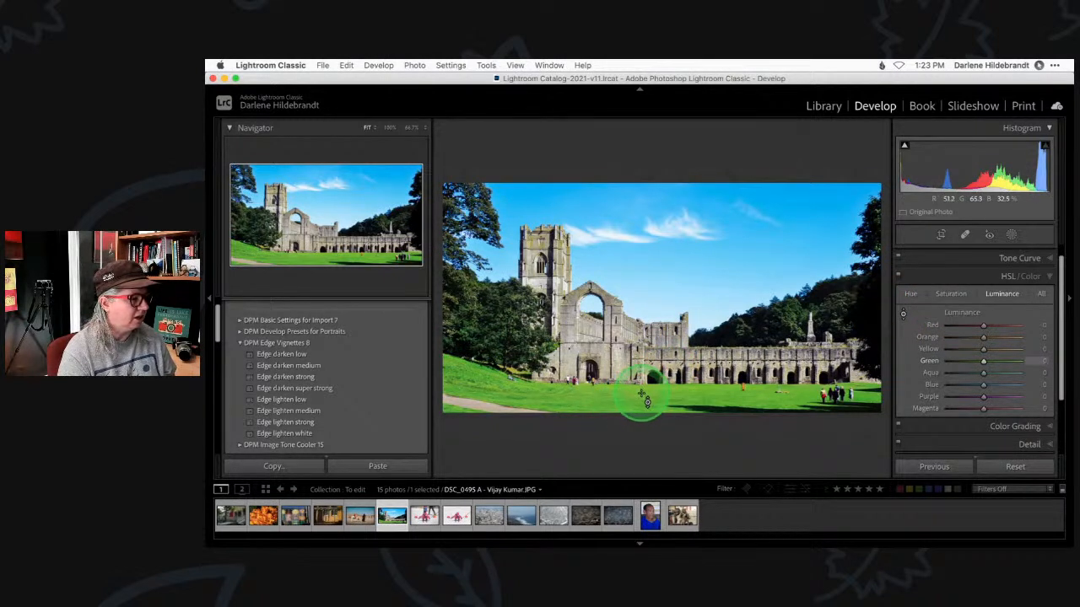
left_click_drag(640, 394, 636, 440)
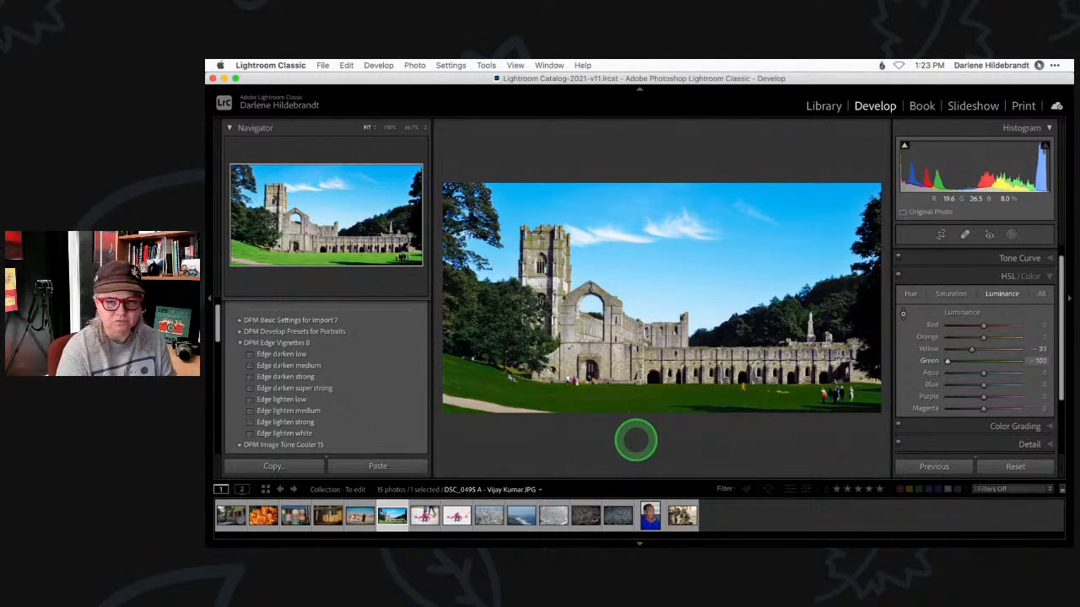
left_click_drag(635, 439, 633, 391)
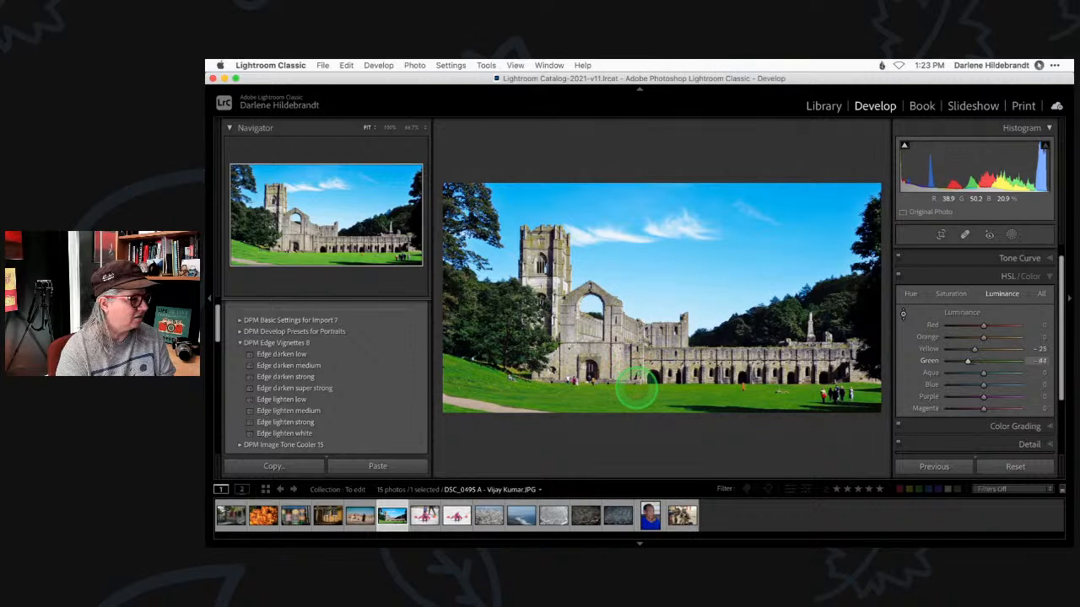
Step: Desaturate the grass with the HSL targeted adjustment, bringing Yellow to -3 and Green to -35
left_click(951, 294)
left_click_drag(634, 398, 629, 396)
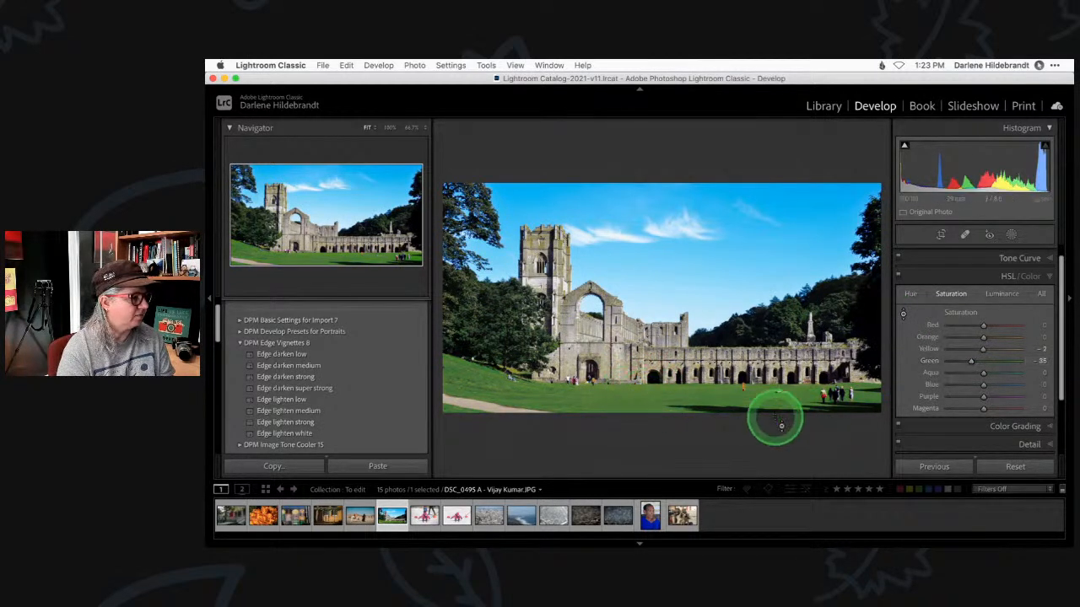
Step: Shift the grass hue with the HSL targeted adjustment to Yellow -10 and Green -37, and compare the photo with and without the HSL changes
left_click(911, 295)
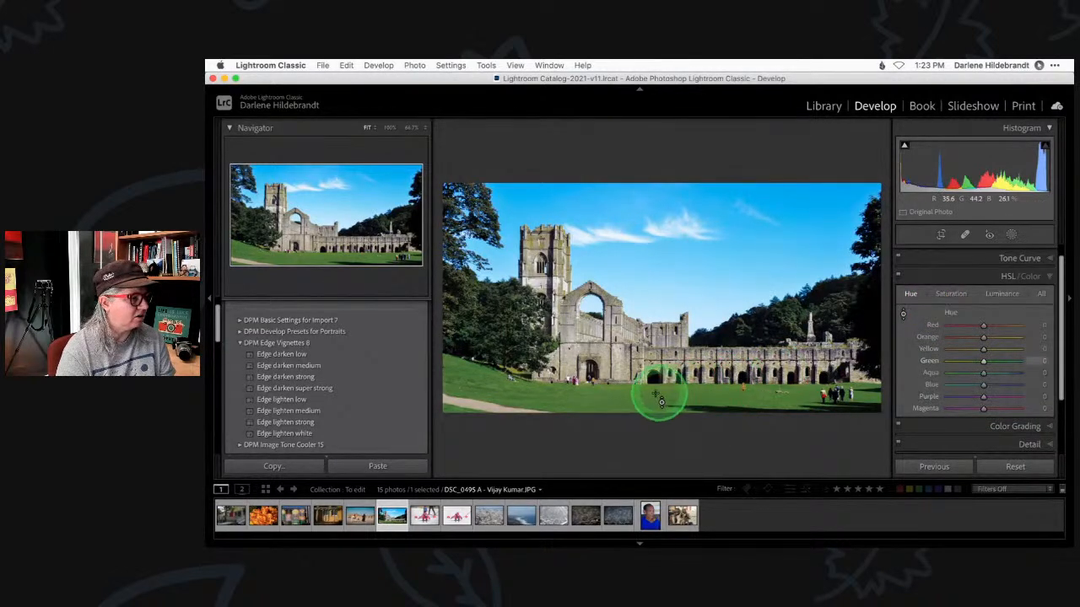
mouse_move(635, 397)
left_mouse_down()
mouse_move(637, 363)
mouse_move(637, 381)
left_mouse_up()
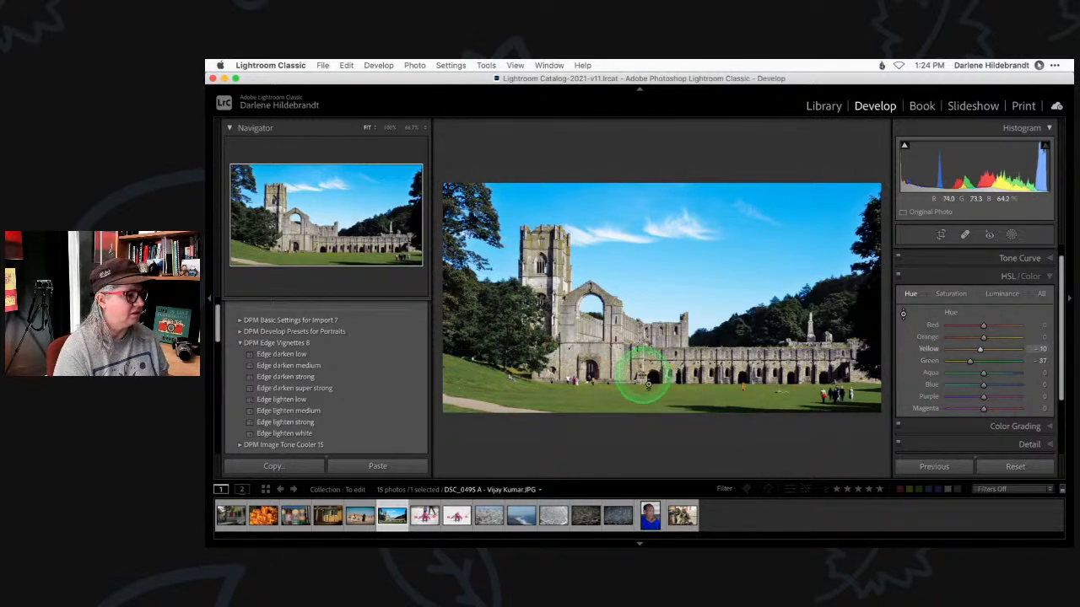
left_click(899, 276)
left_click(898, 277)
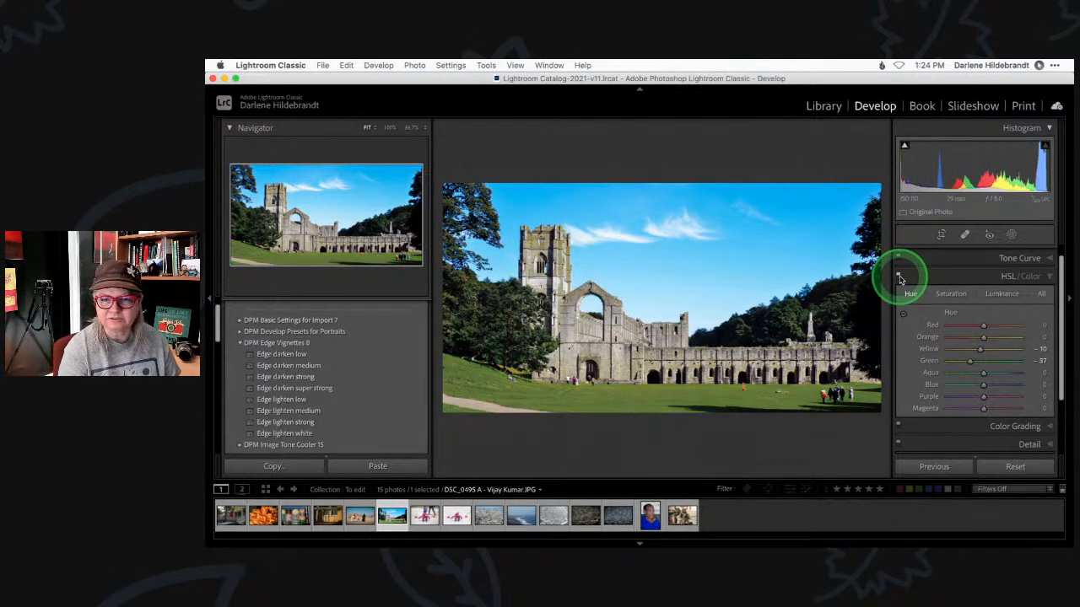
left_click(899, 276)
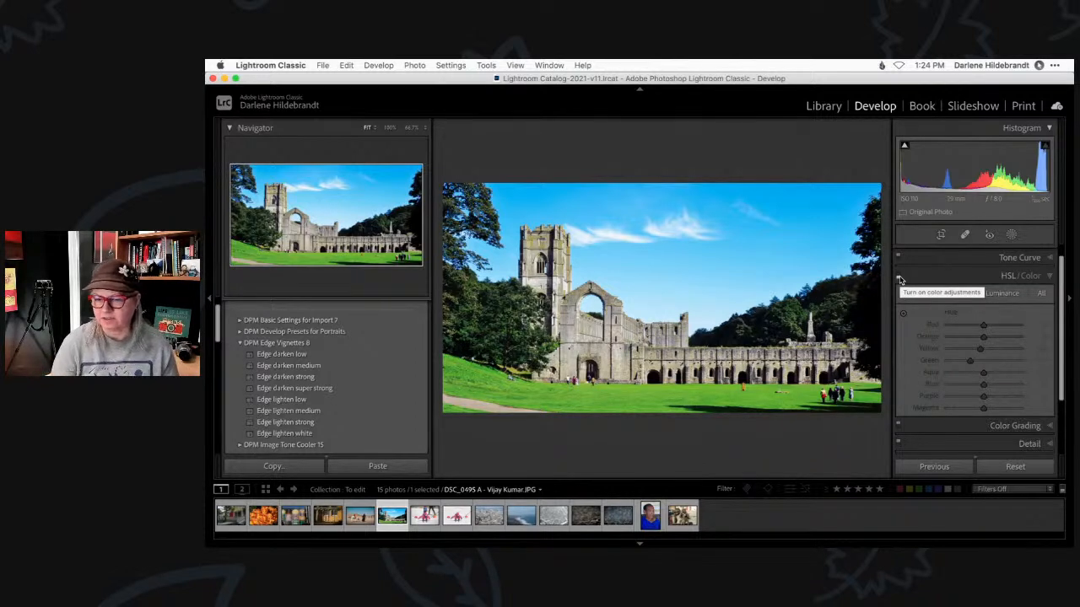
left_click(900, 280)
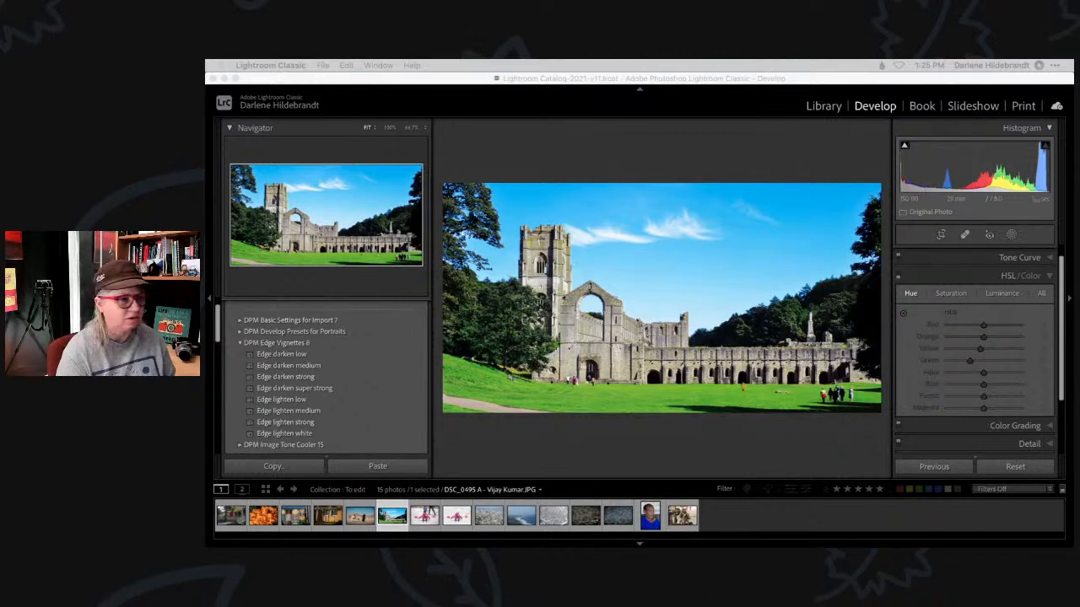
left_click(901, 281)
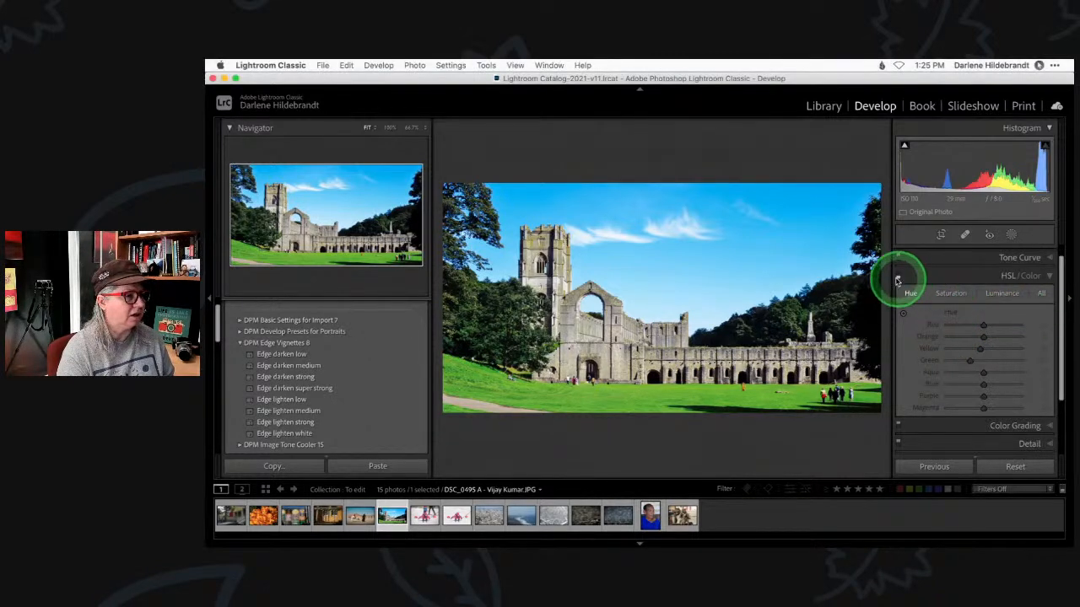
left_click(898, 276)
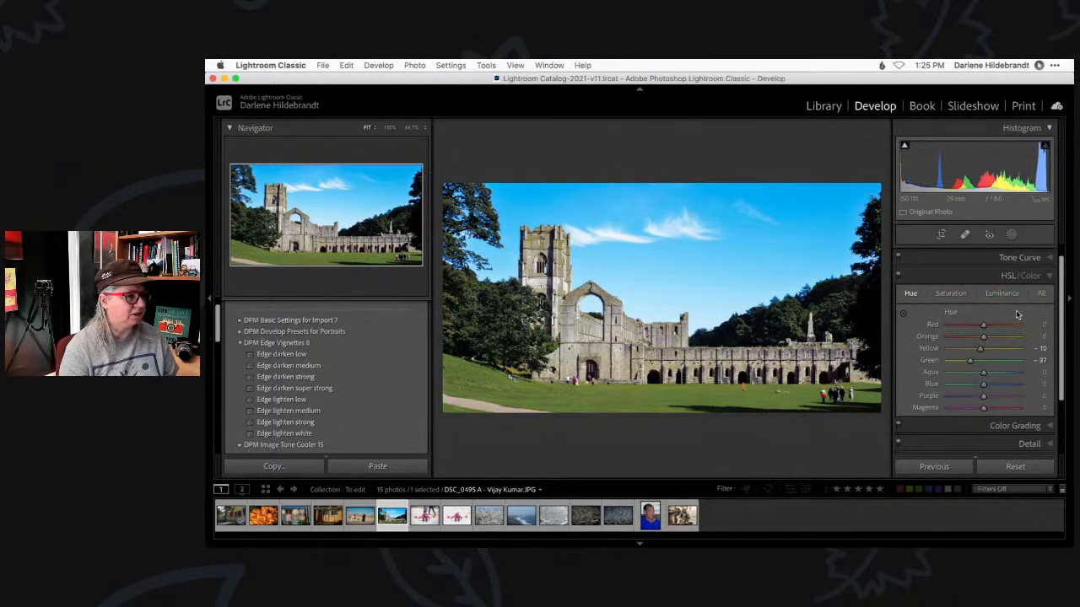
Step: Set the Green luminance to -26 and compare the abbey photo with the HSL adjustments switched off and on
left_click(1004, 293)
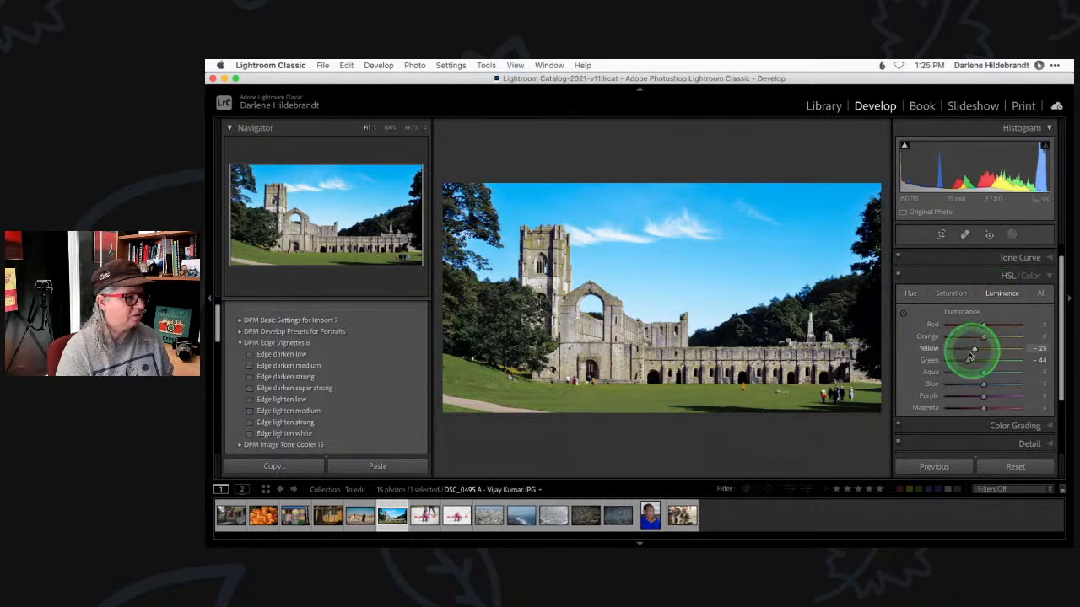
left_click_drag(966, 361, 972, 361)
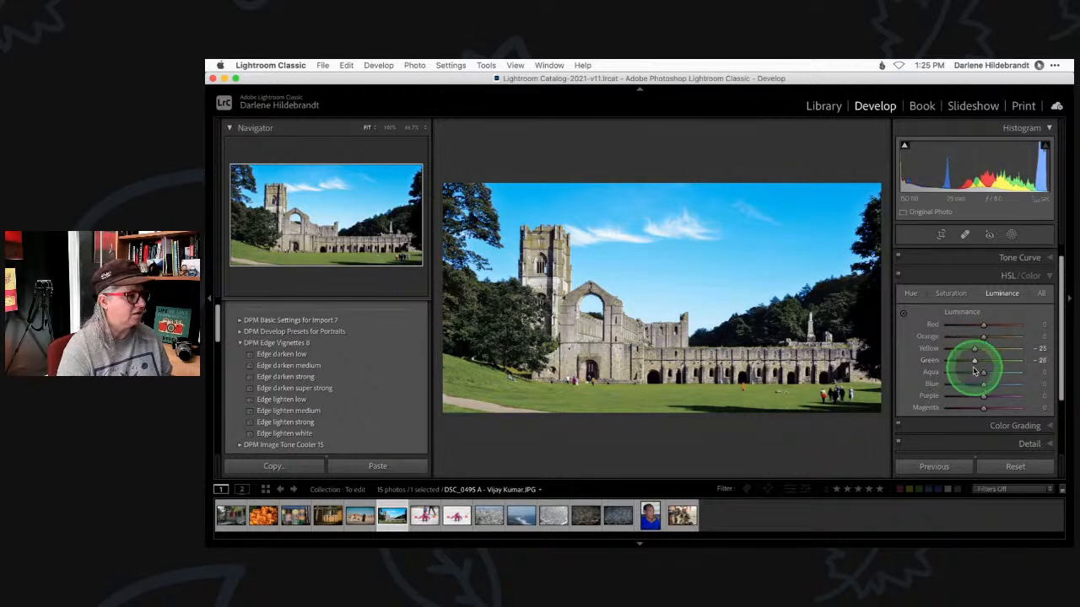
left_click(902, 278)
left_click(907, 289)
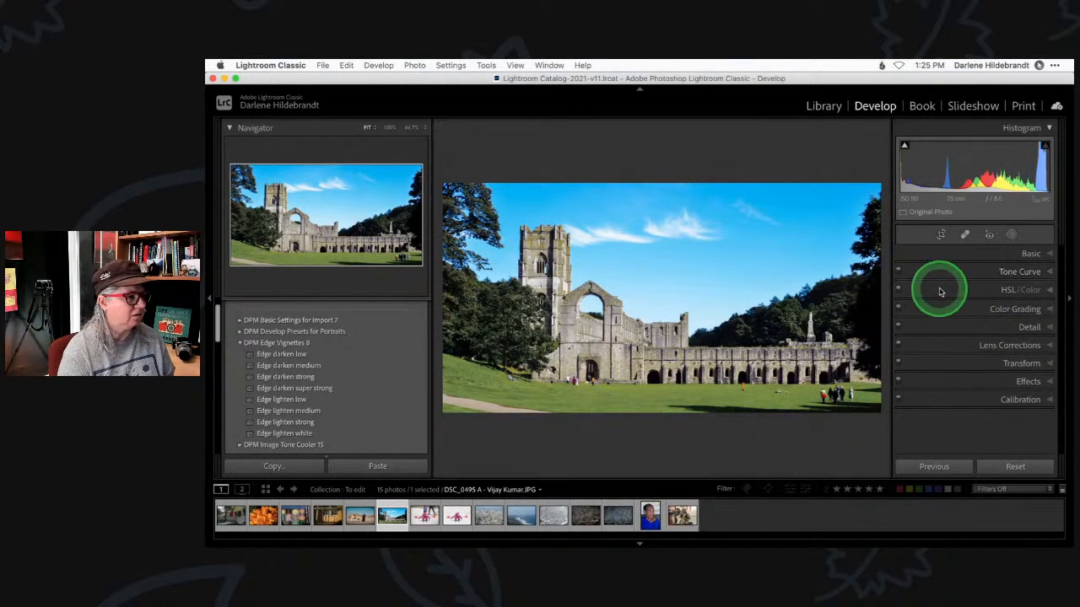
left_click(899, 291)
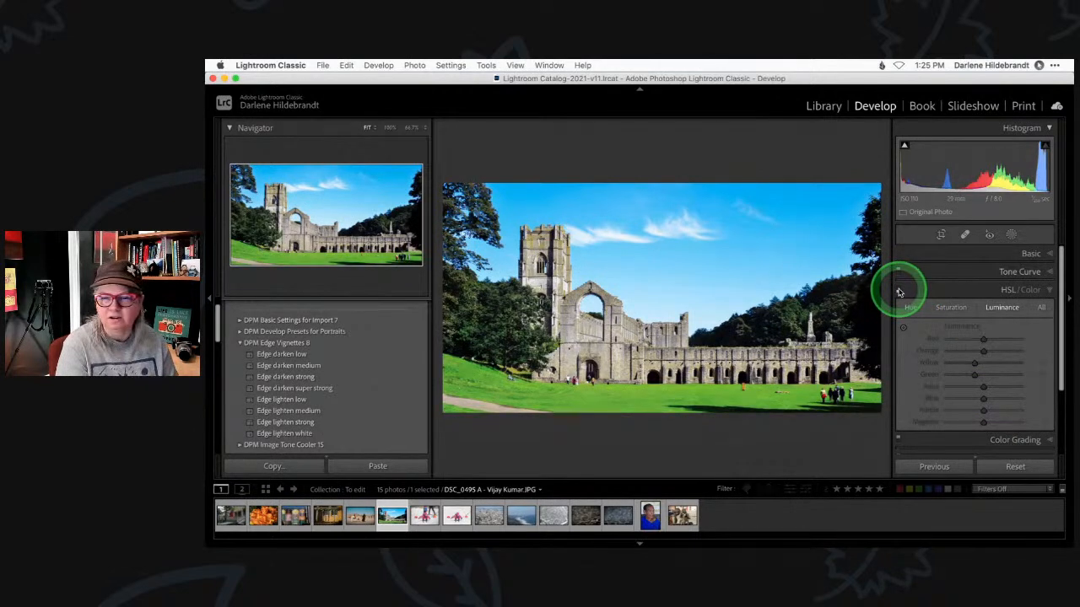
left_click(899, 291)
left_click(899, 291)
left_click(899, 291)
left_click(899, 291)
left_click(900, 291)
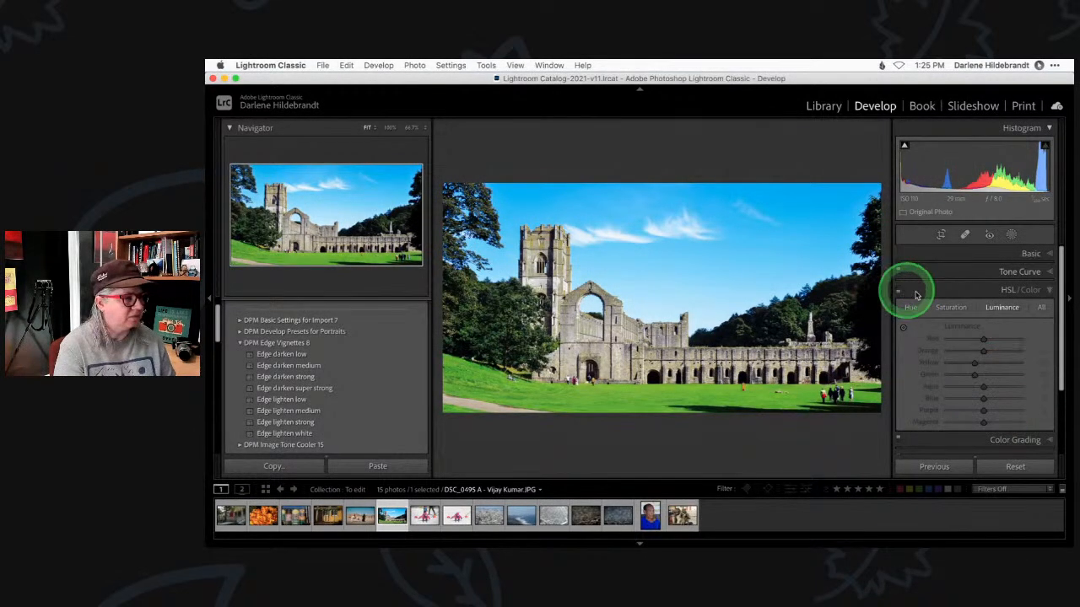
left_click(899, 291)
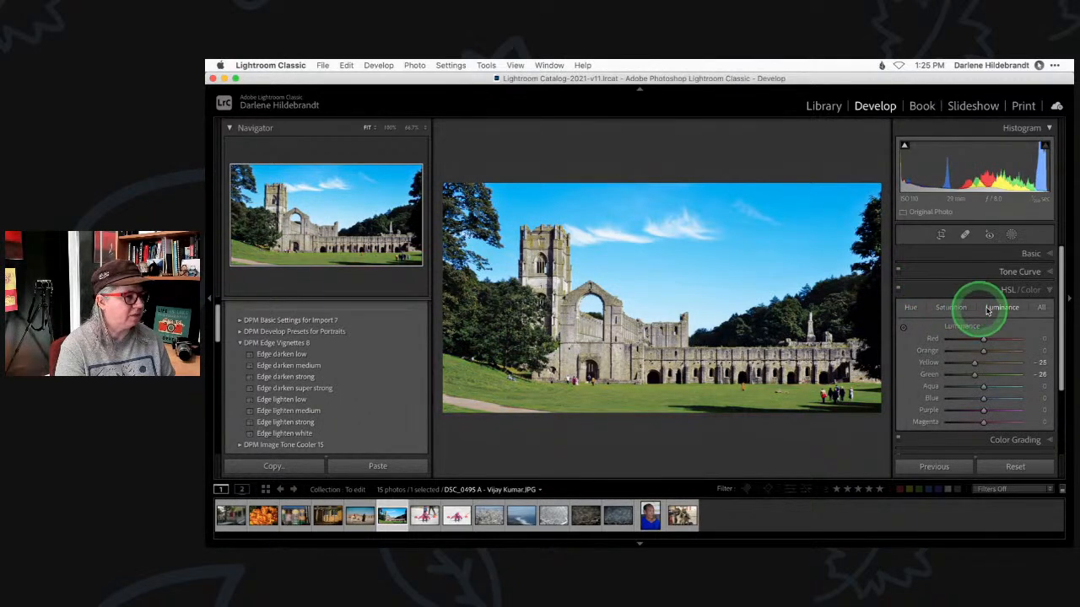
Step: Try an extreme darkening of the sky with the HSL Luminance targeted adjustment, taking Aqua to -29 and Blue to -100
left_click(903, 327)
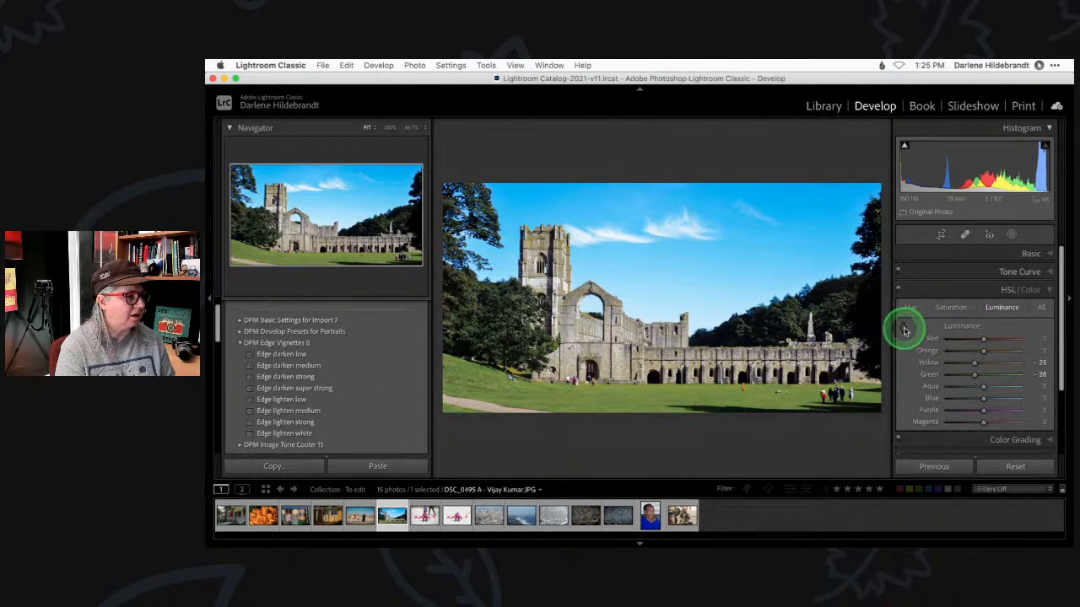
left_click_drag(716, 263, 719, 332)
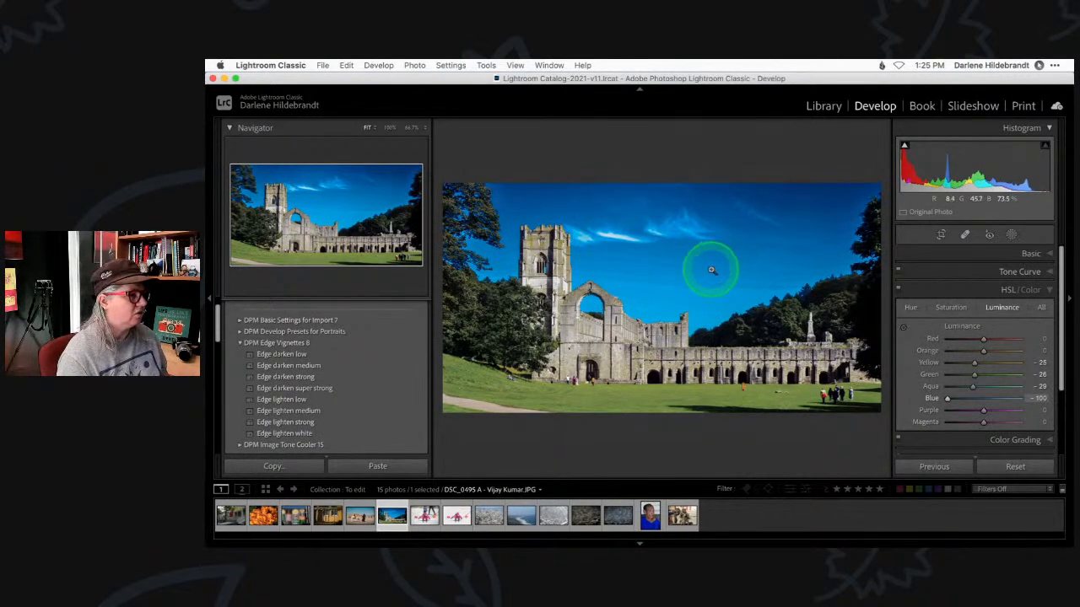
key("Escape")
Step: Examine the darkened sky at 100% and 200% zoom for noise and banding, from the clouds across to the trees
left_click_drag(713, 308, 828, 362)
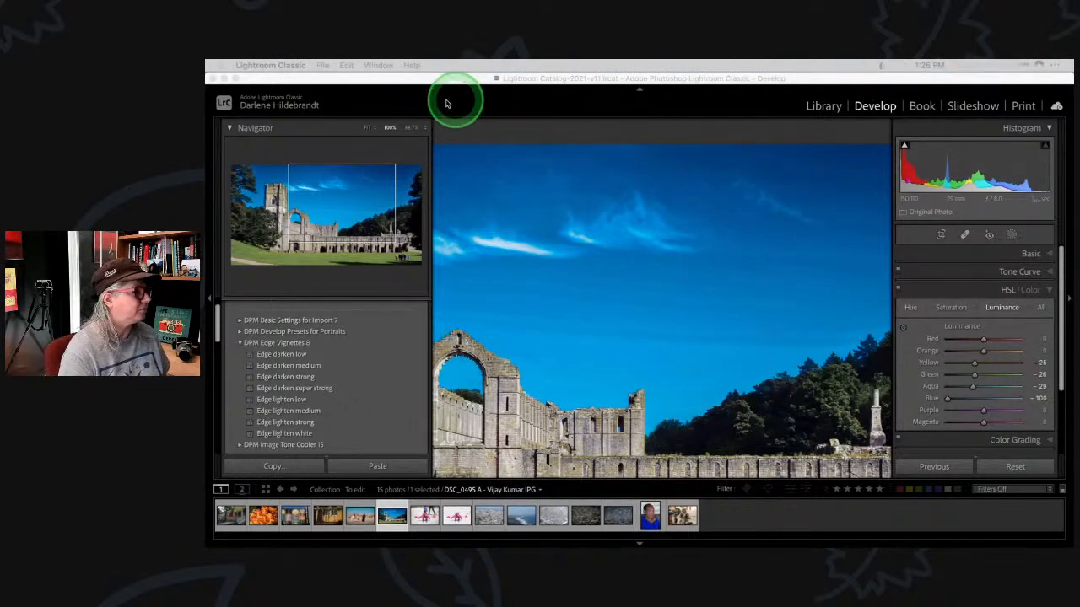
left_click(422, 128)
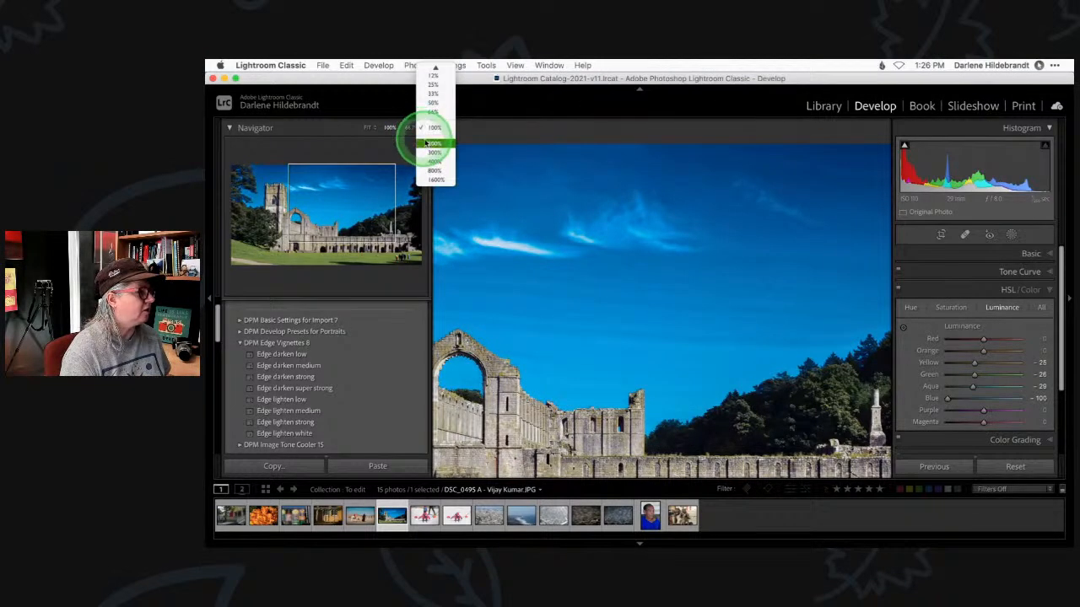
left_click(432, 143)
scroll(628, 263, "left", 5)
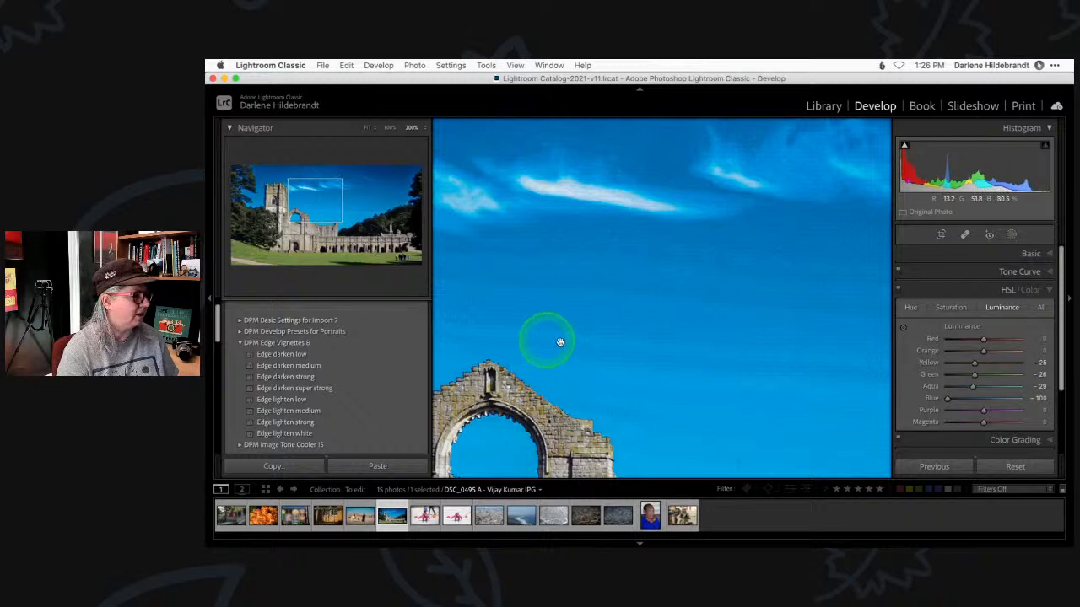
left_click(665, 267)
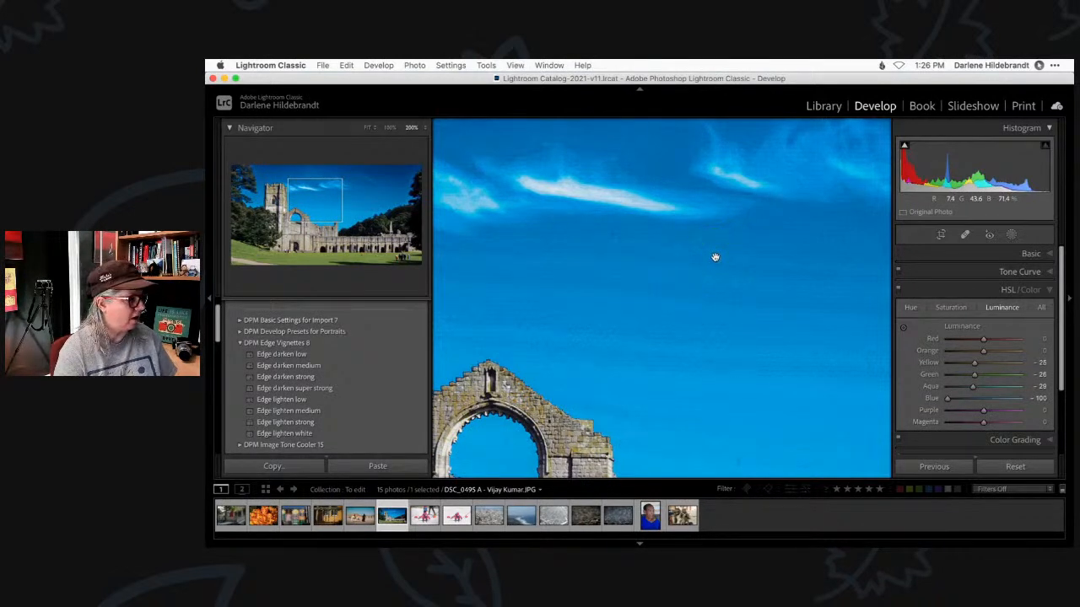
scroll(715, 258, "right", 10)
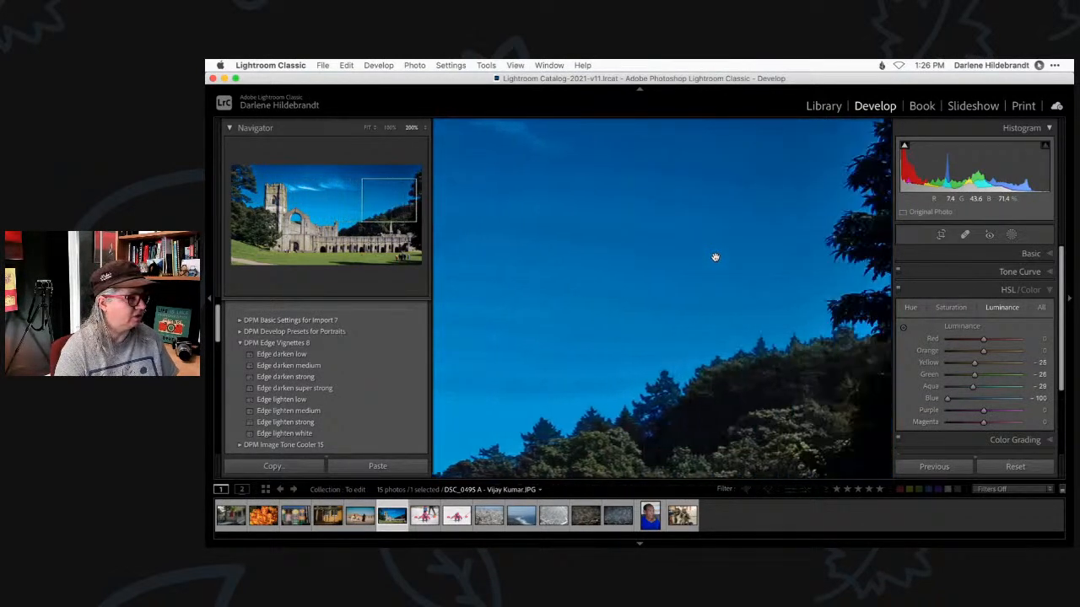
scroll(715, 257, "right", 3)
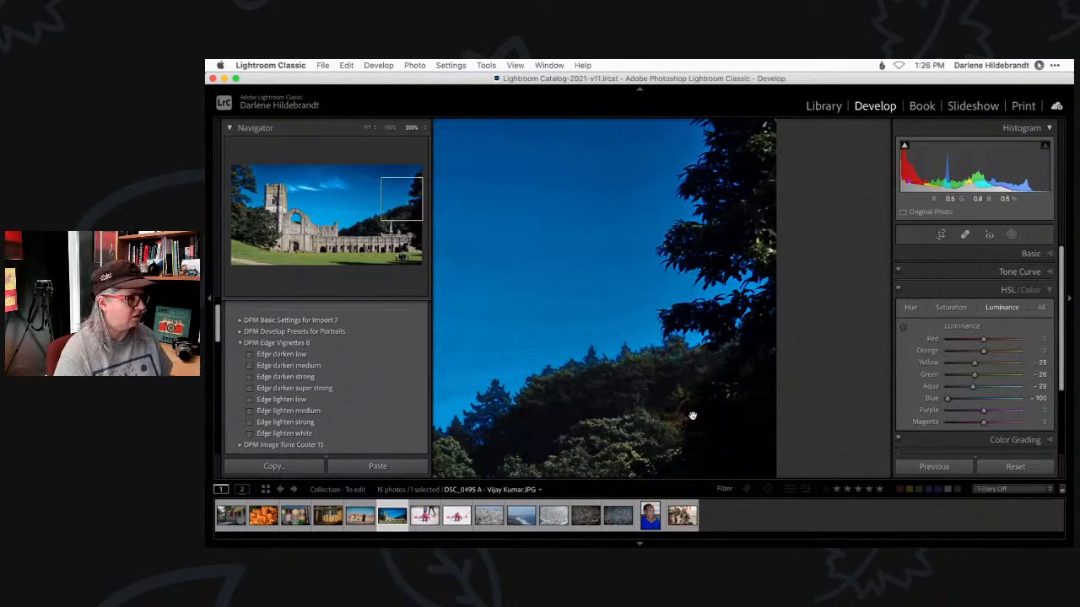
left_click(838, 377)
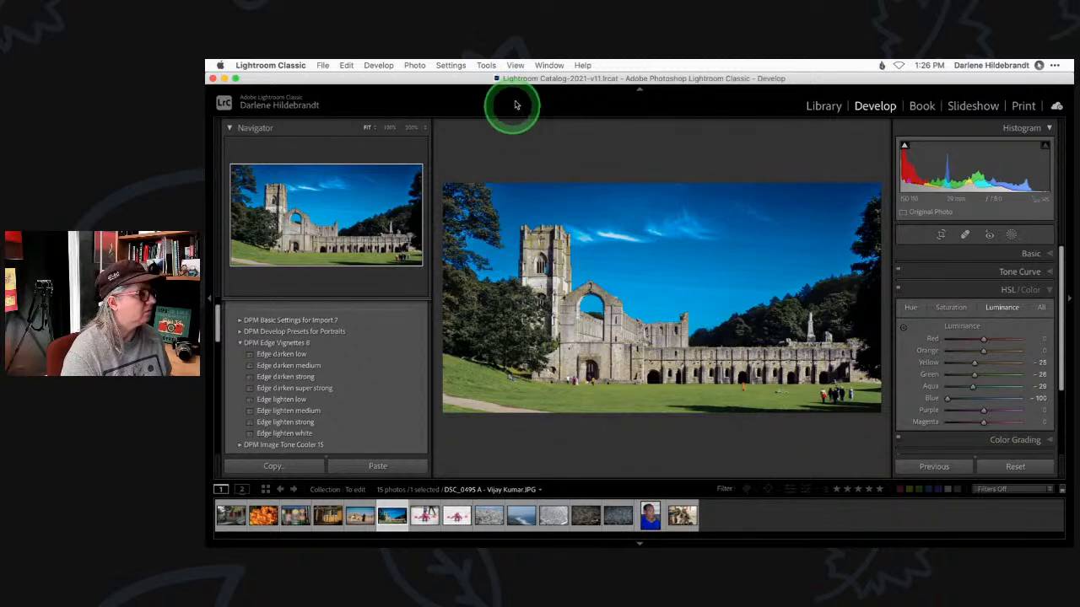
Step: Check the border between the darkened sky and the dark tree at 200% and again at 100% zoom
left_click(516, 65)
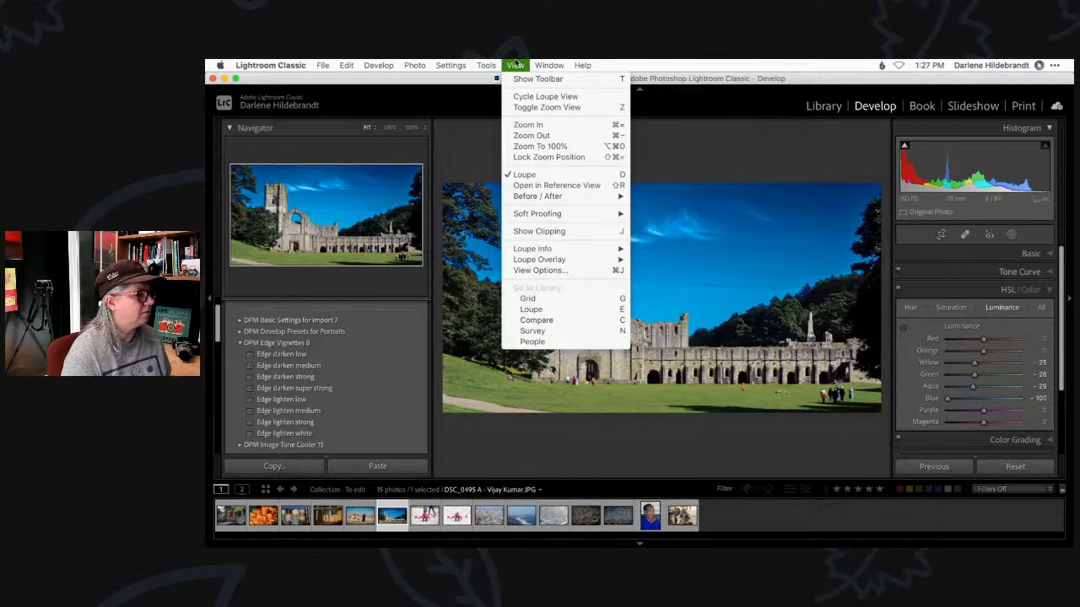
left_click(705, 147)
left_click(812, 270)
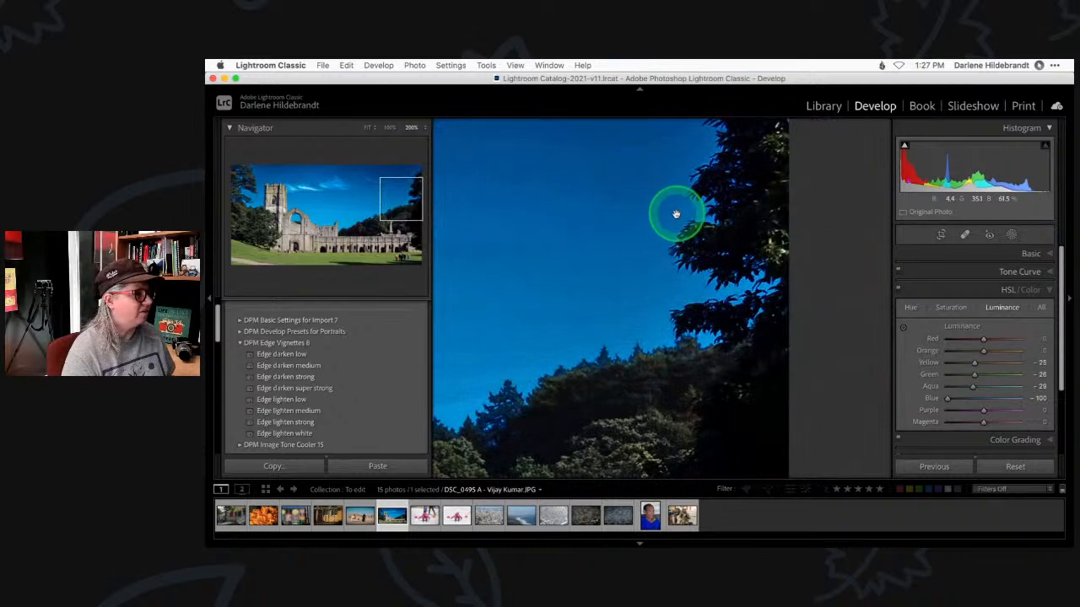
left_click_drag(677, 213, 695, 253)
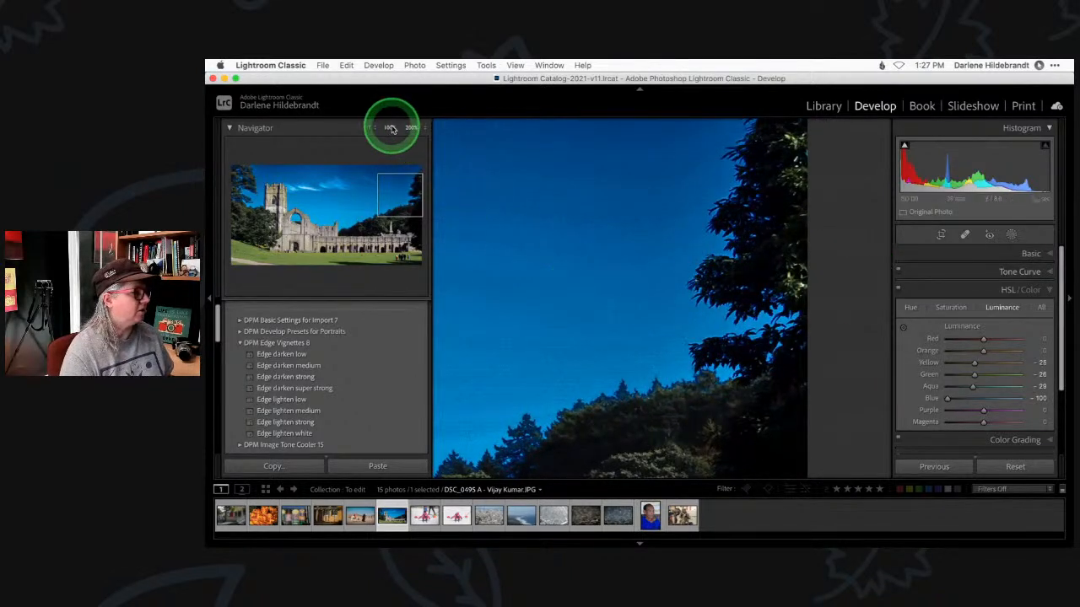
left_click(389, 128)
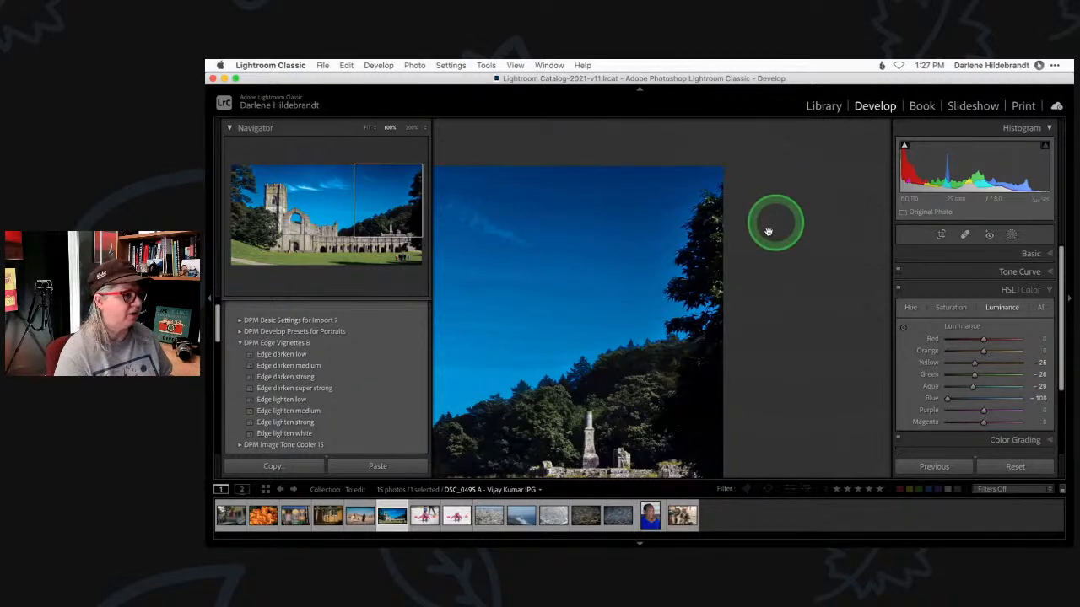
Step: Set the sky's Luminance to Aqua -21 and Blue -23, and shift its Hue to Aqua +4 and Blue +19 with the targeted adjustment
left_click(575, 273)
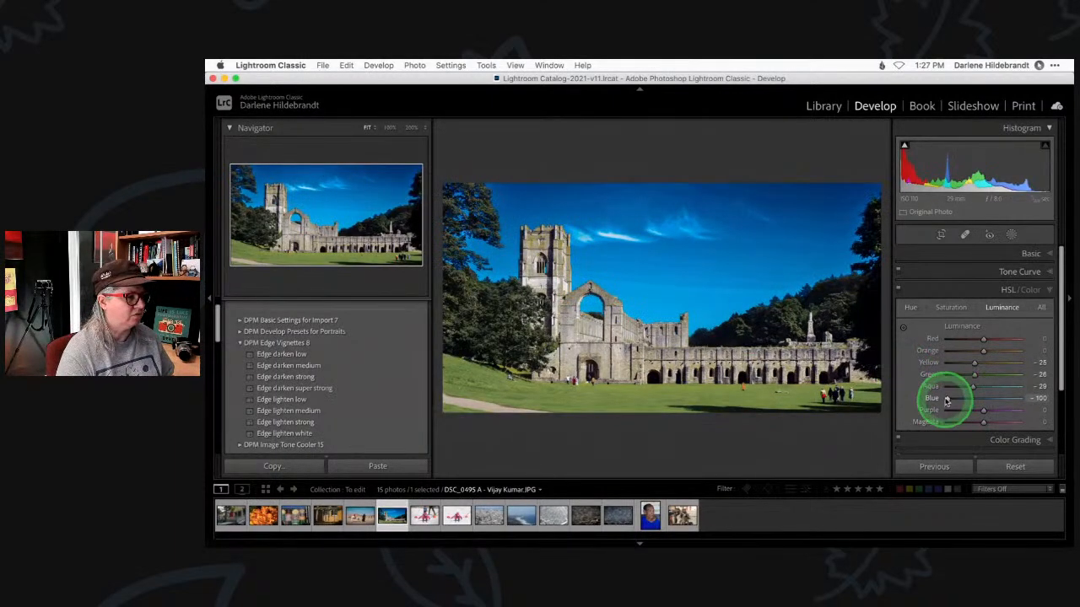
left_click_drag(946, 398, 976, 381)
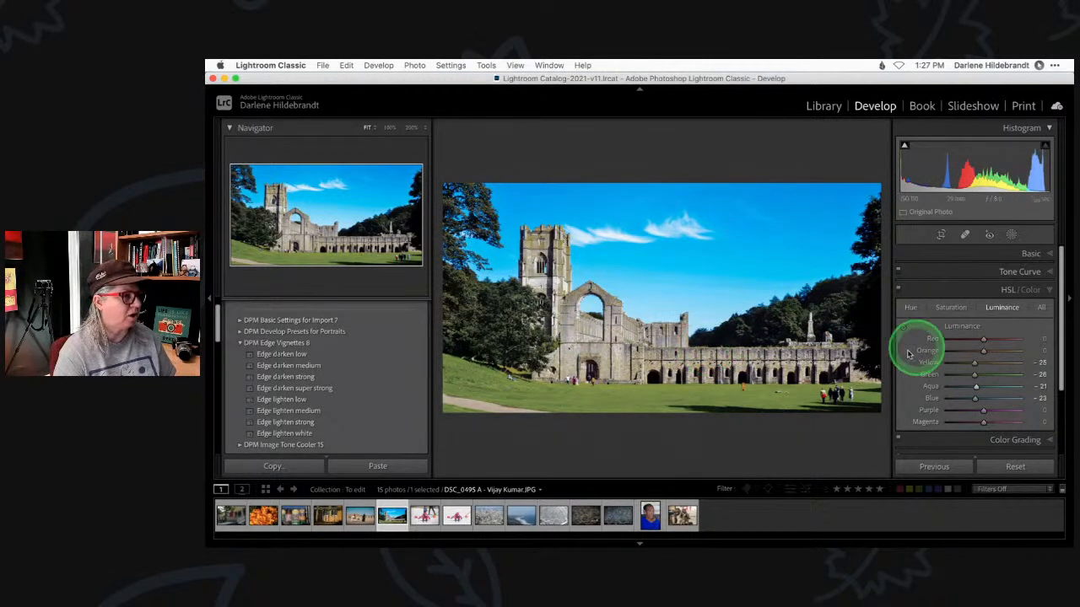
left_click(911, 307)
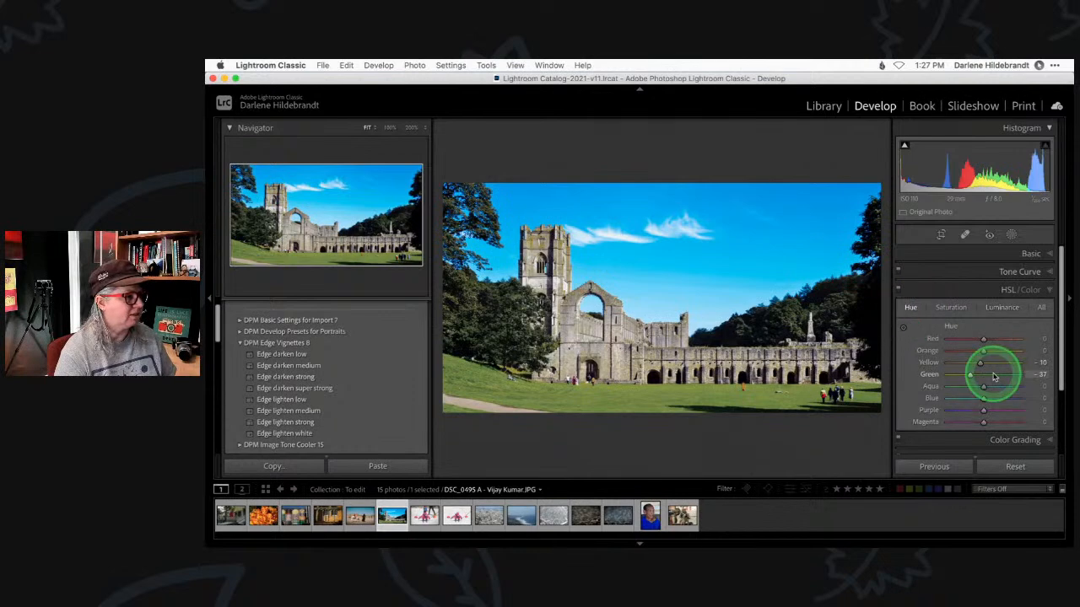
left_click(902, 328)
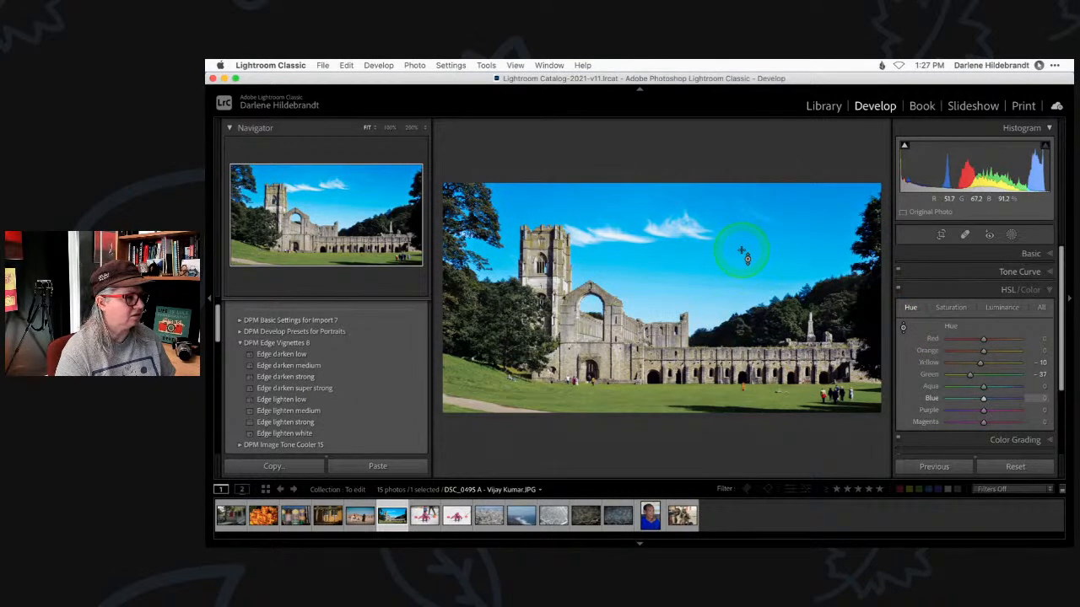
left_click_drag(741, 246, 752, 282)
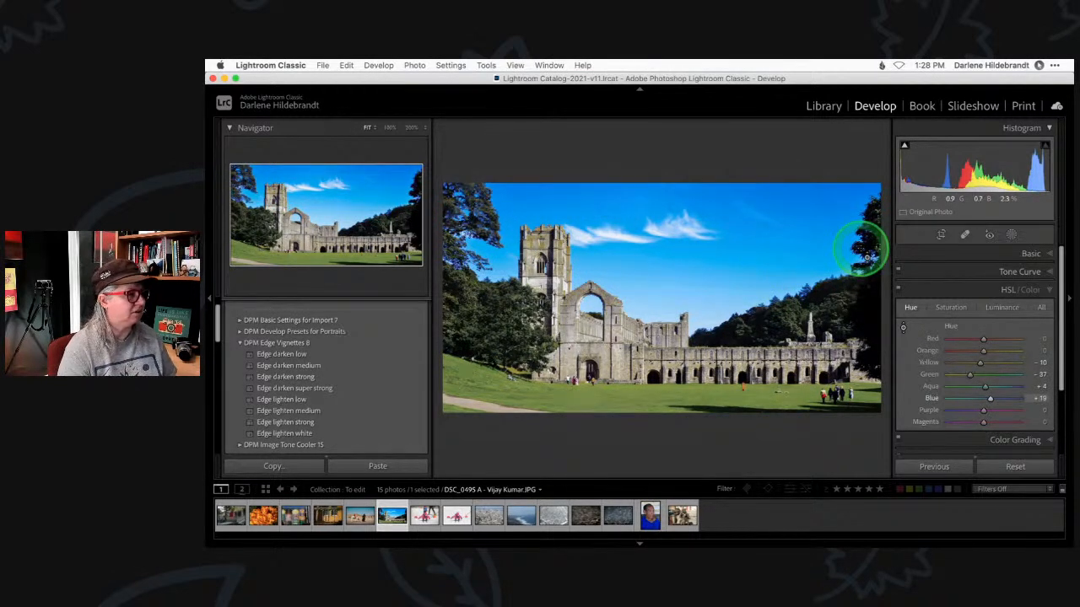
Step: Darken the sky's Luminance to Aqua -22 and Blue -38 with the targeted adjustment, and compare the photo with and without HSL
left_click(953, 309)
left_click_drag(801, 206, 803, 208)
left_click(999, 308)
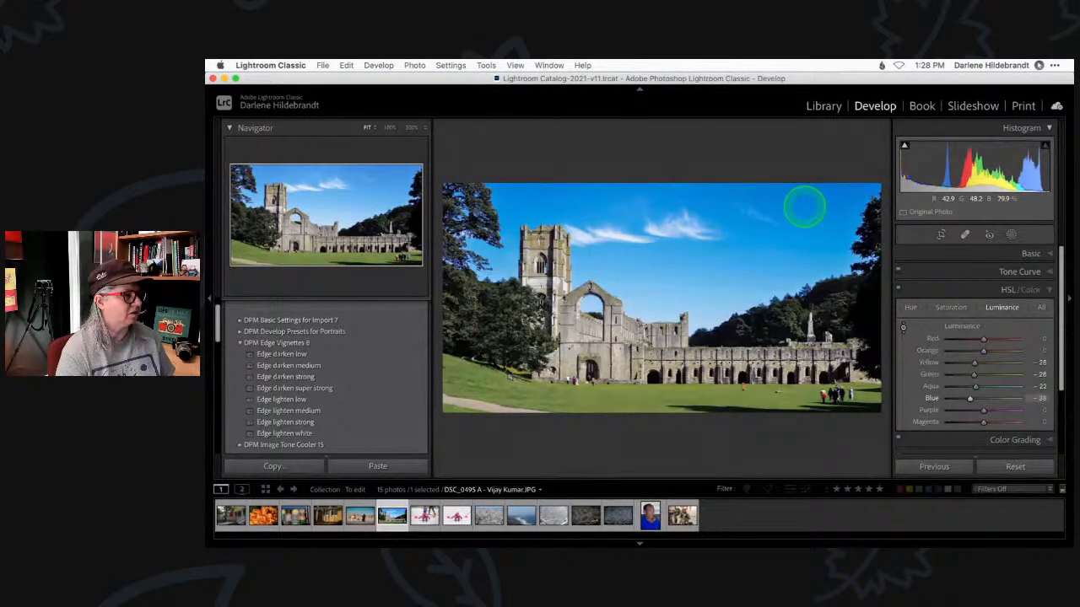
left_click(899, 290)
left_click(899, 290)
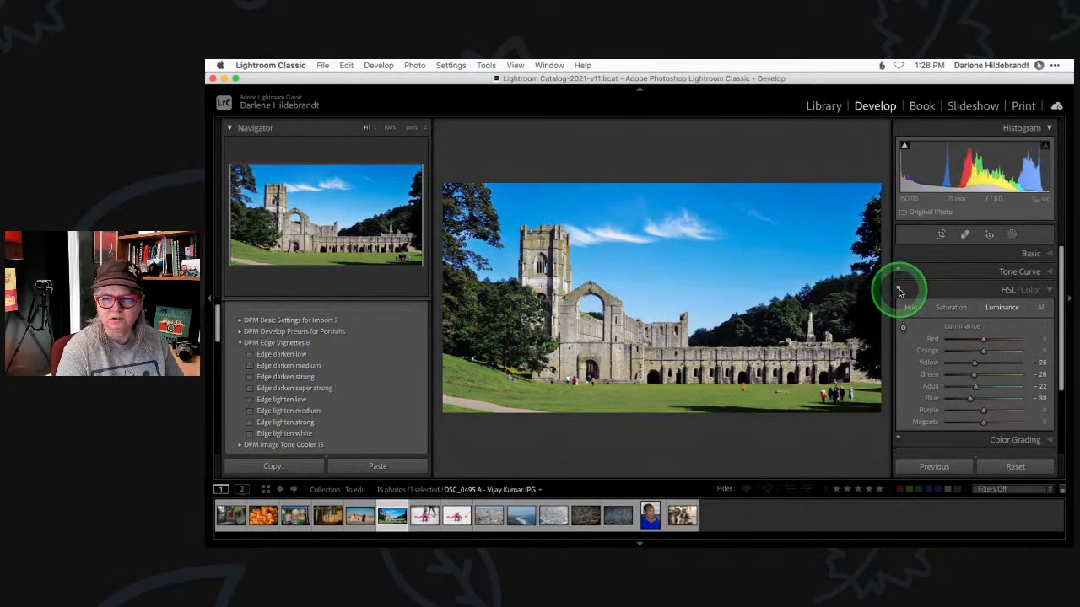
left_click(899, 290)
left_click(899, 290)
left_click(899, 290)
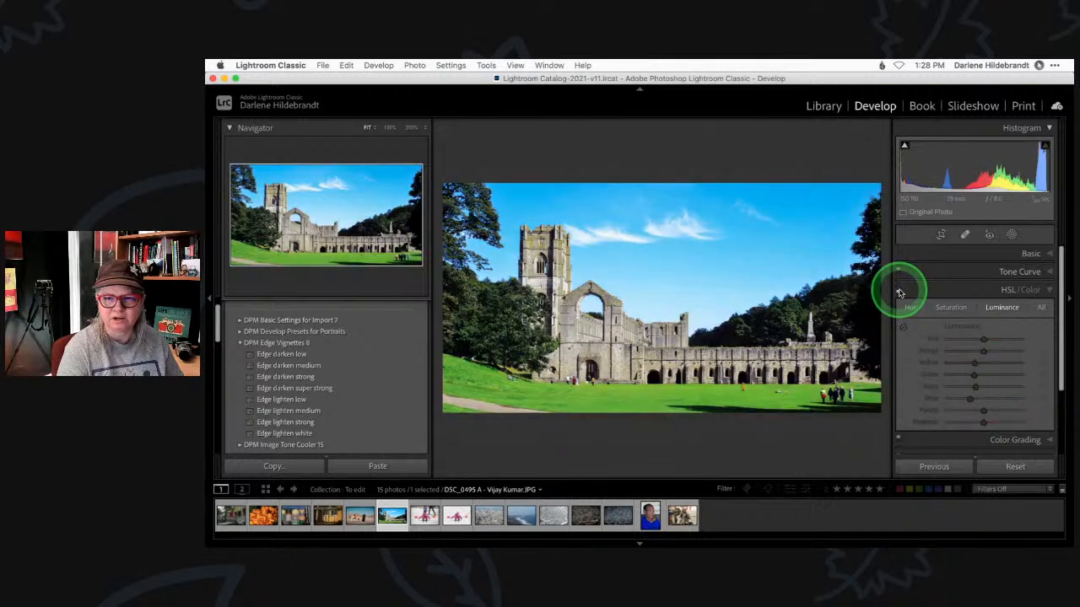
left_click(899, 290)
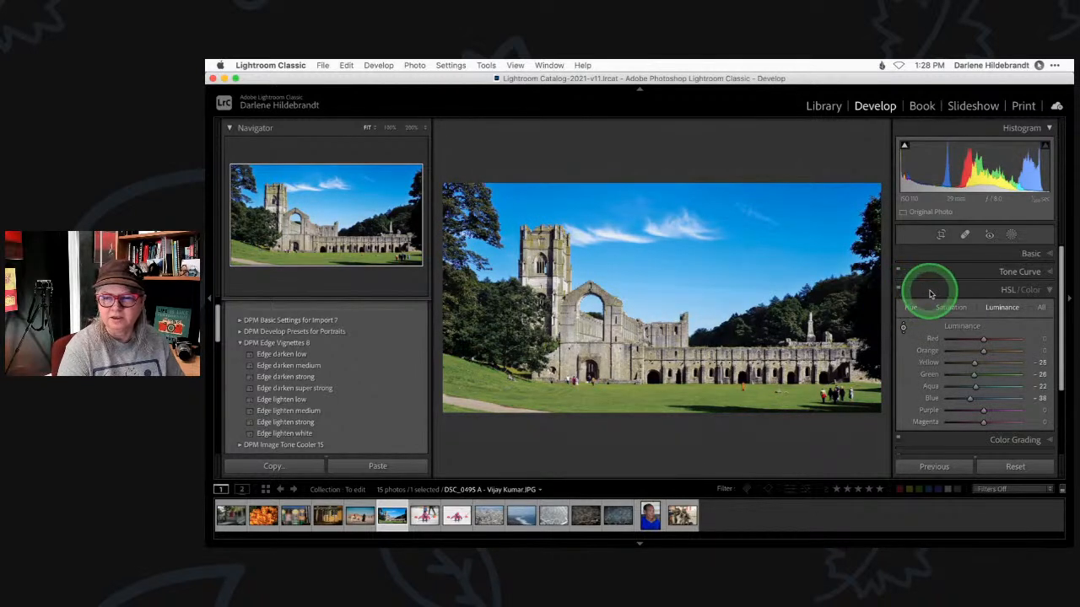
Step: Straighten the photo to a crop angle of 0.12 with the Crop tool's ruler, drawing it vertically through the tower and past the crop edge
left_click(933, 293)
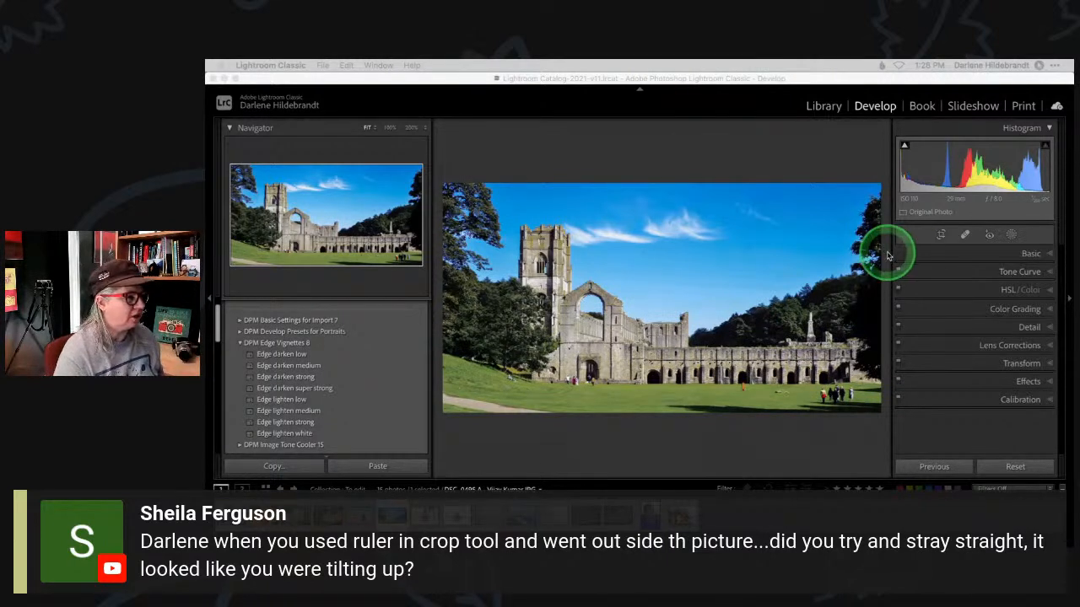
left_click(827, 169)
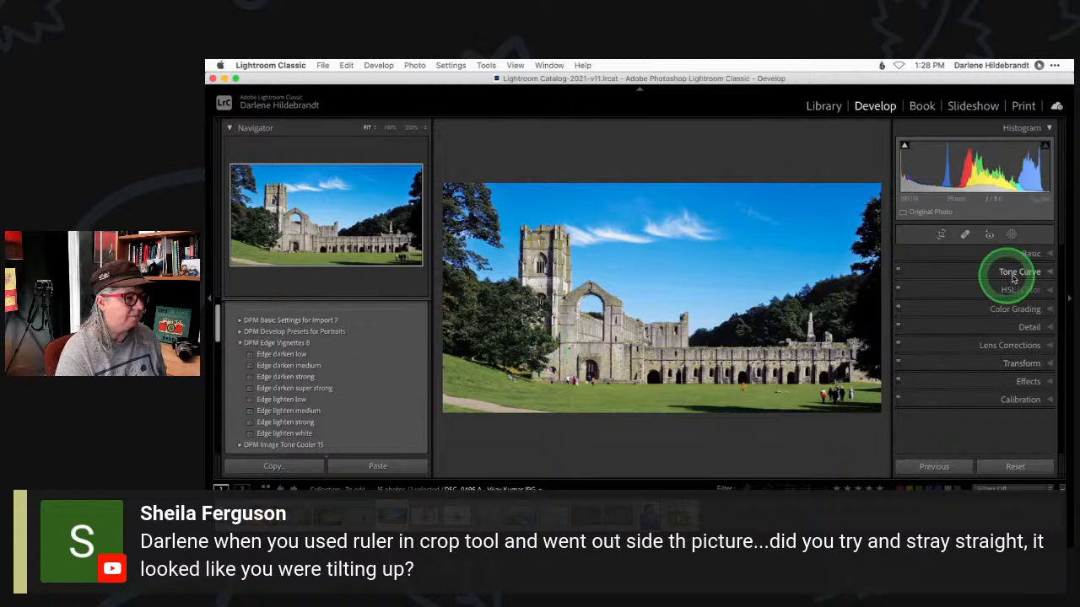
left_click(1031, 252)
left_click(941, 235)
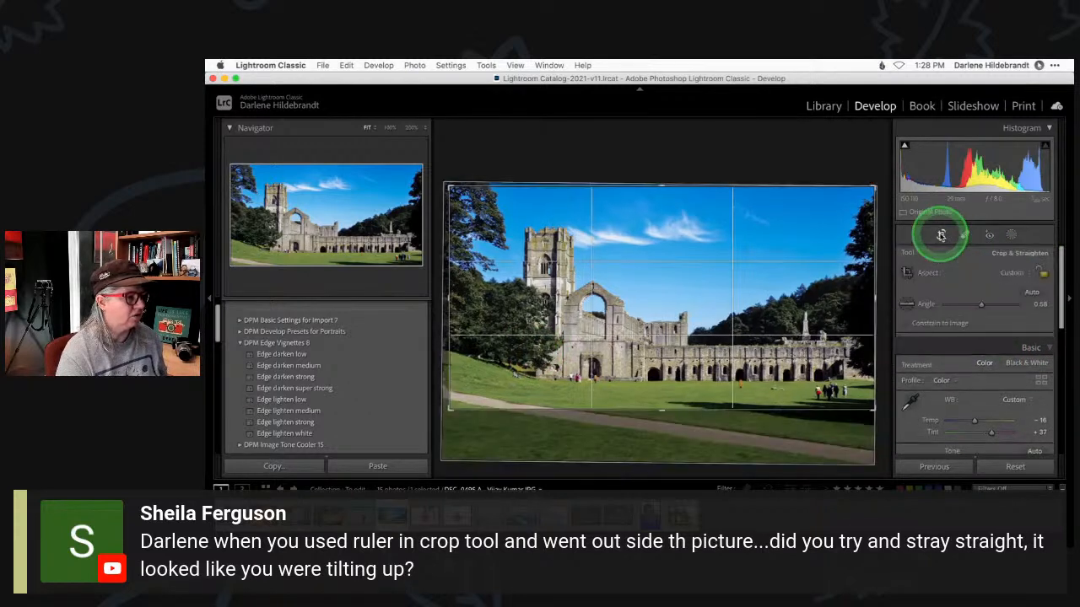
left_click(907, 306)
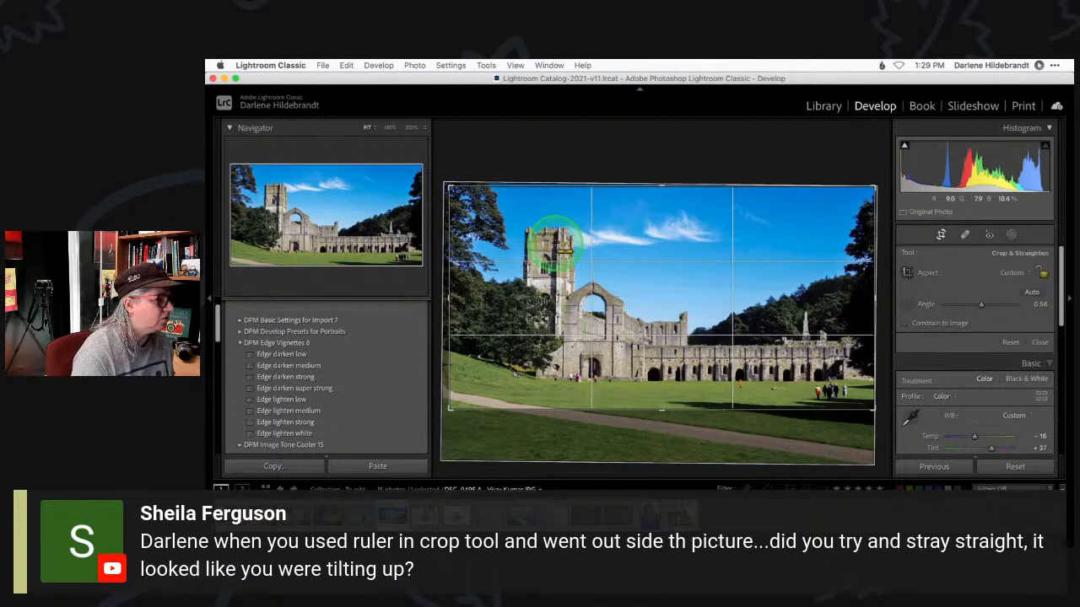
mouse_move(555, 243)
left_mouse_down()
mouse_move(548, 434)
mouse_move(501, 434)
mouse_move(557, 448)
mouse_move(509, 455)
mouse_move(533, 464)
mouse_move(554, 452)
left_mouse_up()
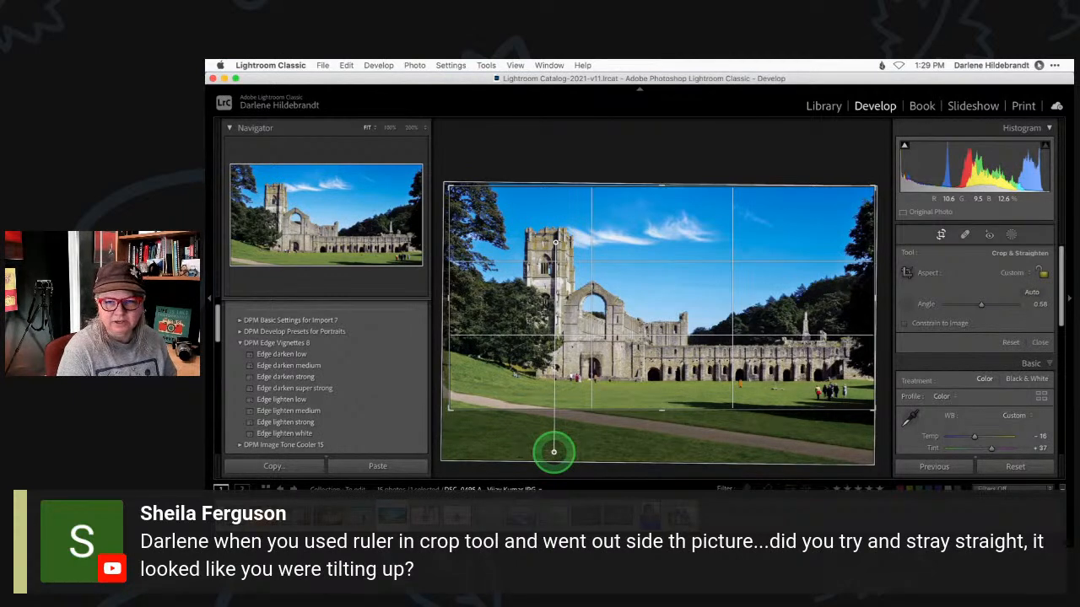
left_click_drag(553, 452, 554, 452)
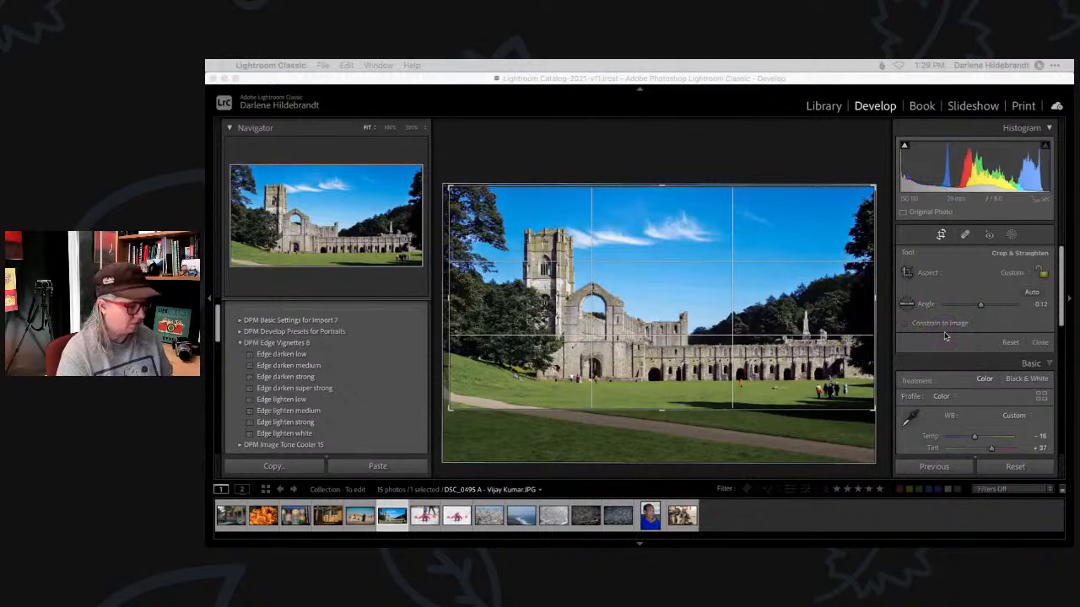
scroll(944, 332, "down", 5)
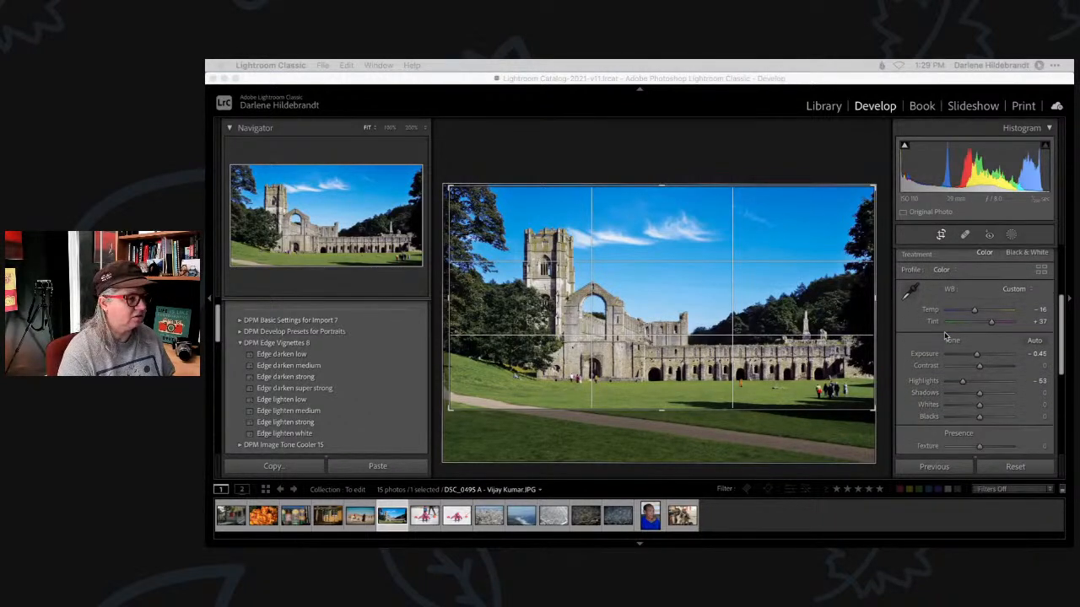
scroll(945, 335, "up", 5)
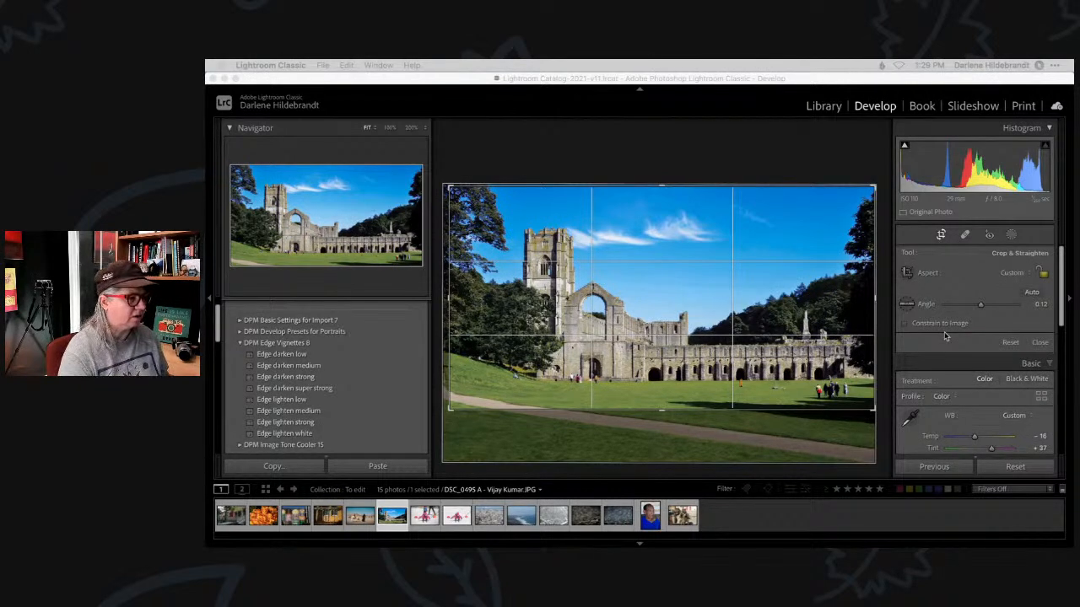
scroll(945, 329, "down", 1)
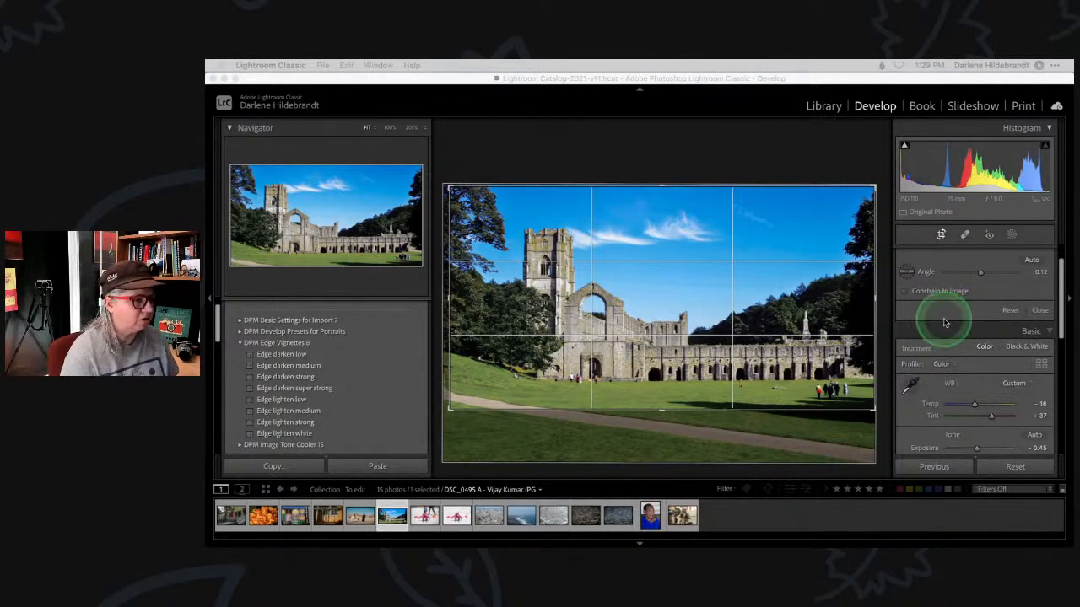
left_click(970, 317)
scroll(966, 313, "up", 1)
left_click(942, 235)
Step: Try the Level Upright perspective correction on the photo, and undo it
scroll(969, 314, "down", 3)
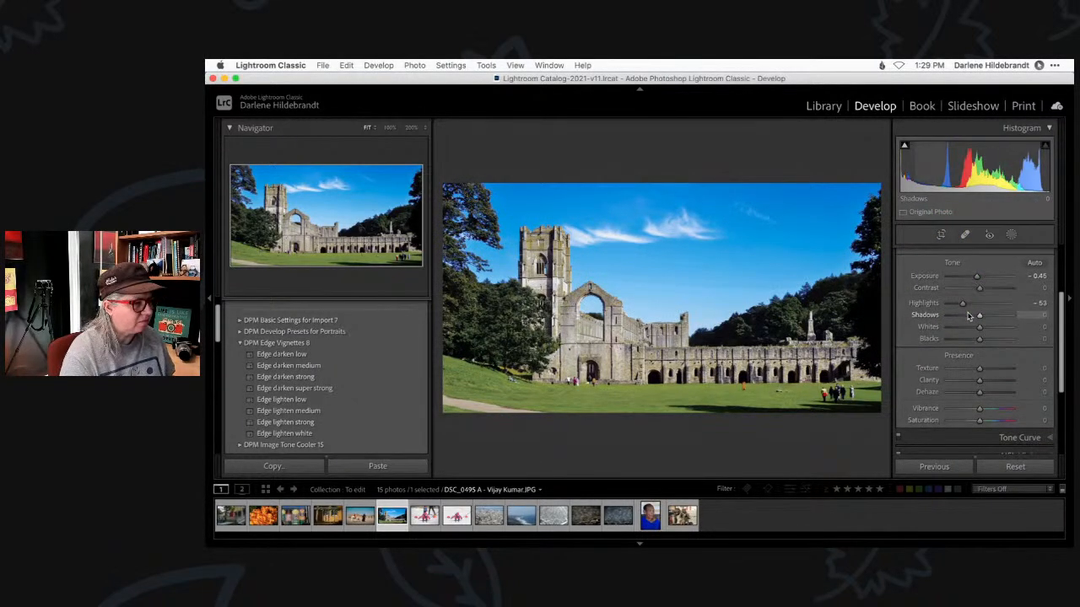
scroll(979, 354, "down", 6)
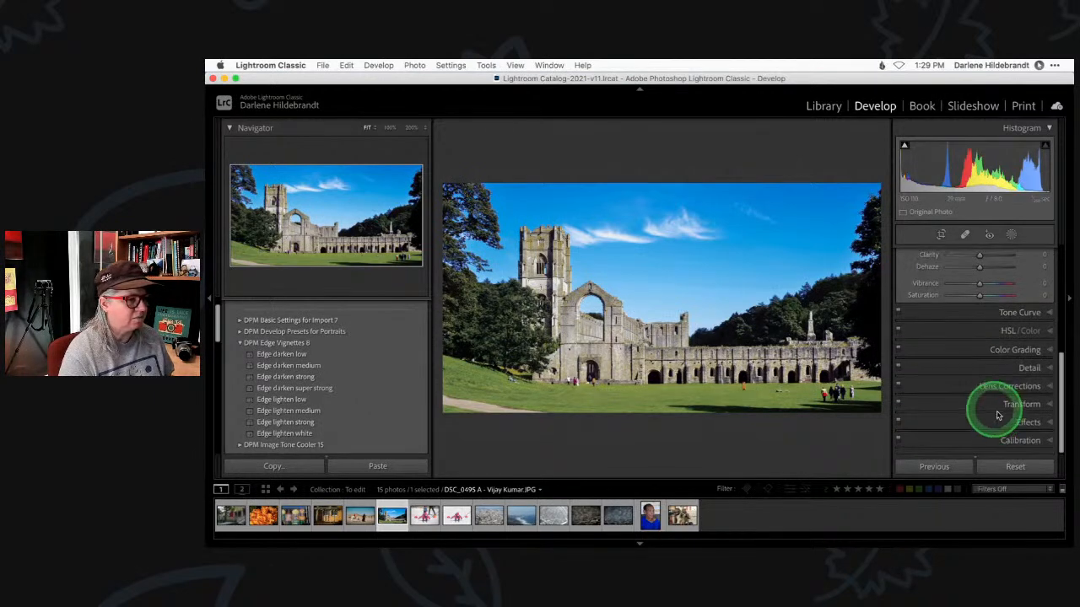
left_click(996, 412)
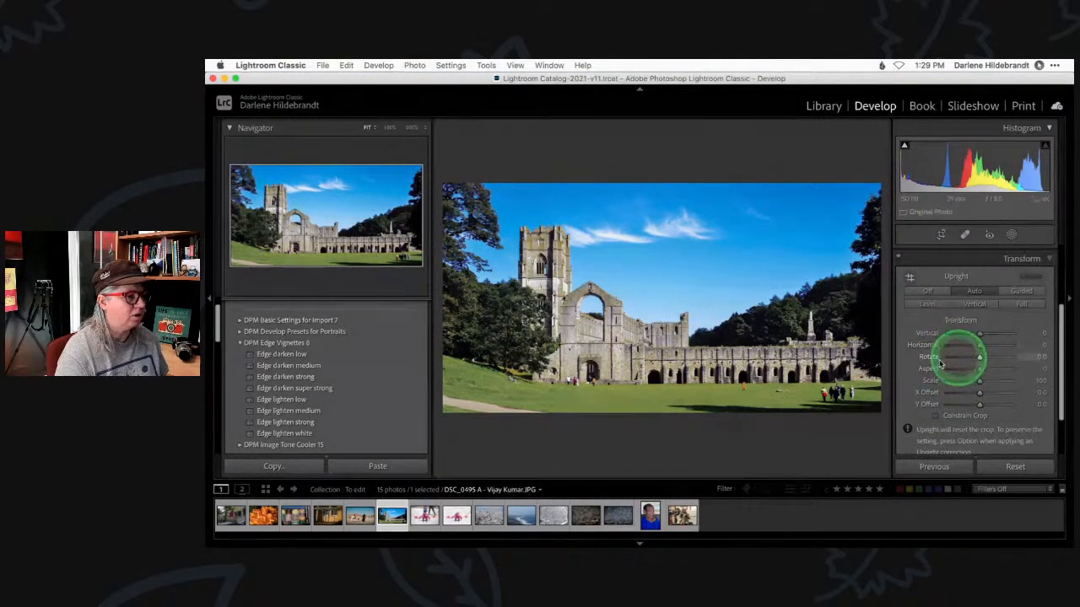
left_click(925, 305)
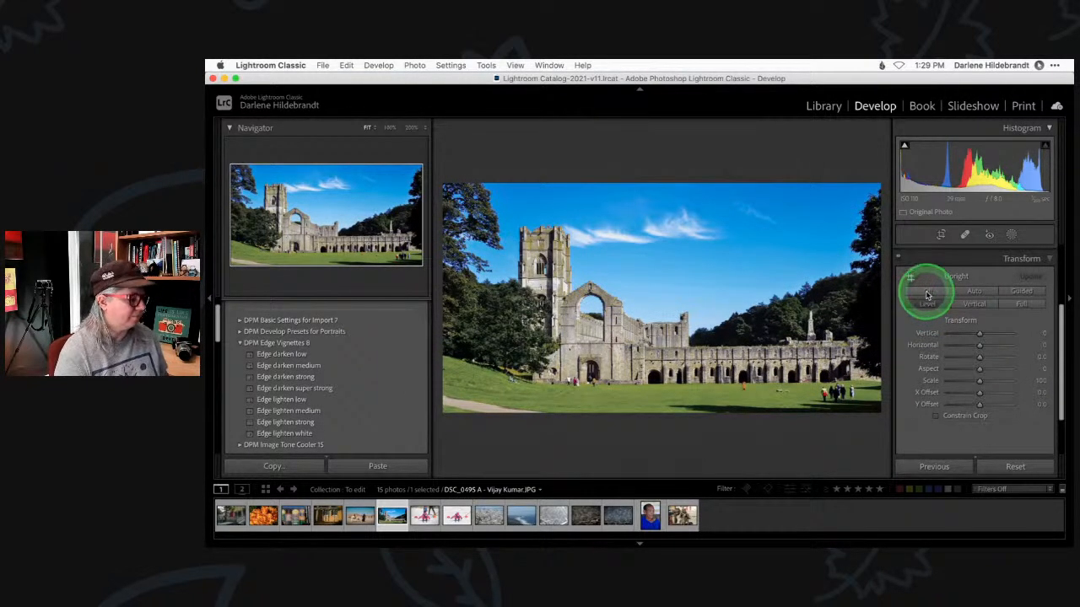
key("super+z")
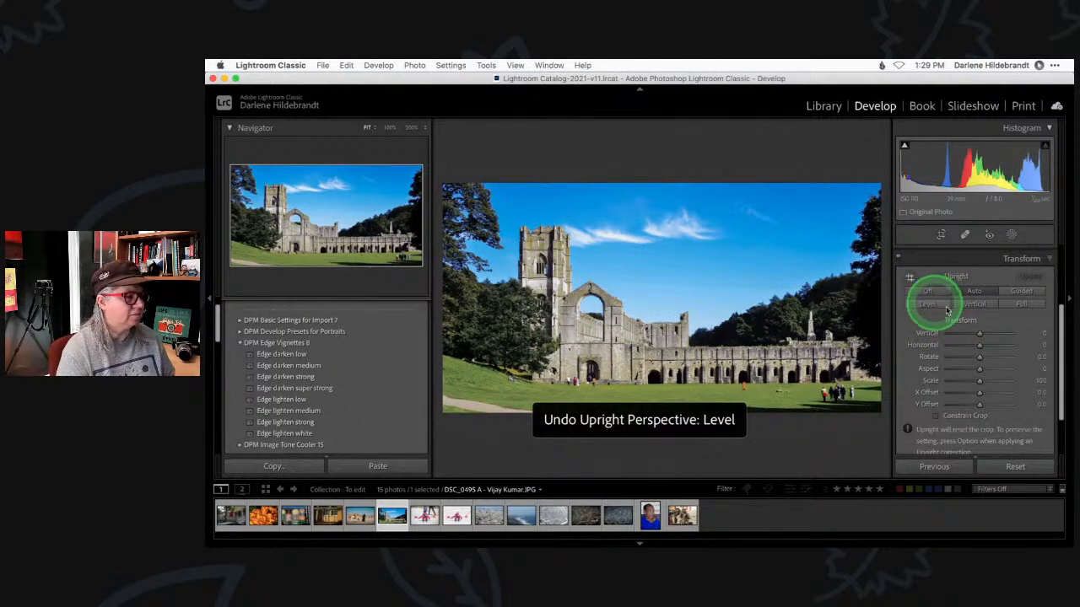
Step: Apply a Guided Upright correction with one vertical guide through the tower and one horizontal guide along the arcaded wall
left_click(1022, 292)
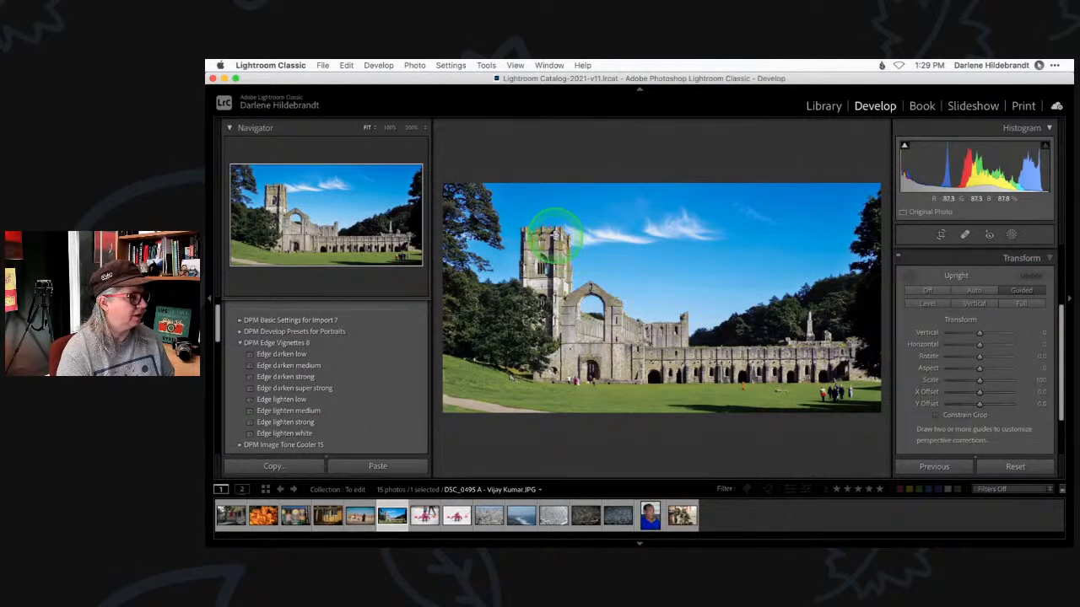
left_click_drag(550, 241, 550, 422)
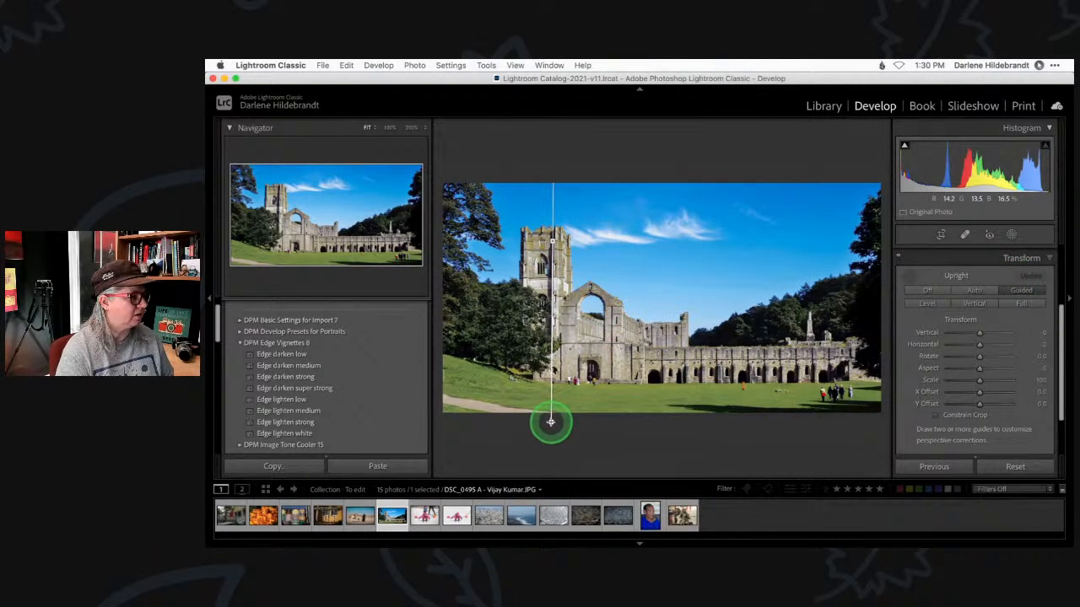
left_click_drag(835, 346, 586, 349)
left_click(966, 363)
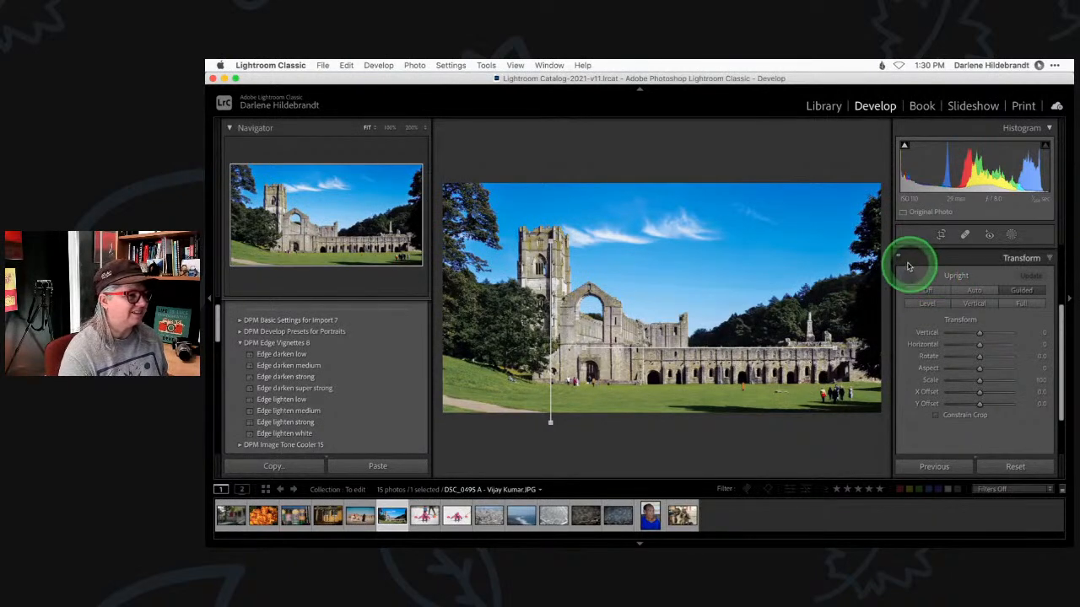
Step: Compare the photo with and without the Transform correction, and inspect the grass and path in its lower-left corner at 100% zoom
left_click(899, 259)
left_click(899, 259)
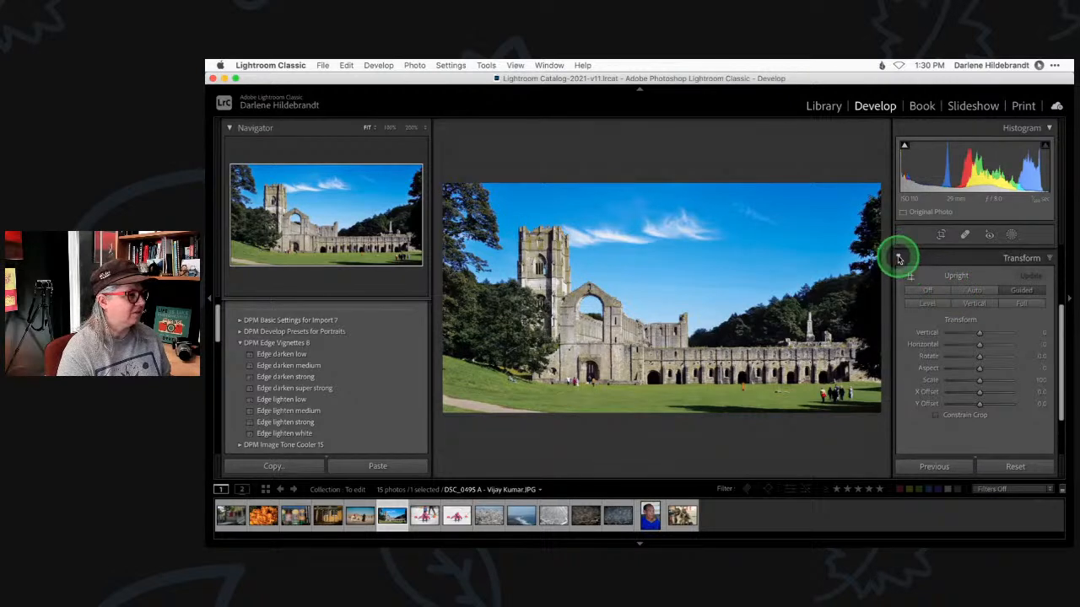
left_click(900, 259)
left_click(899, 259)
left_click(899, 259)
left_click(899, 259)
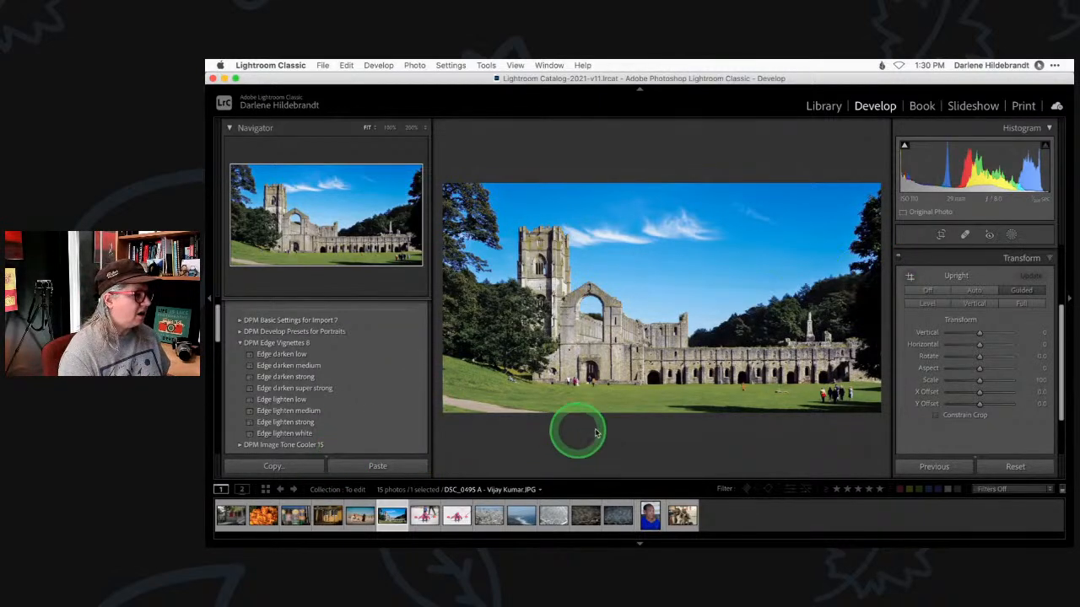
left_click(462, 404)
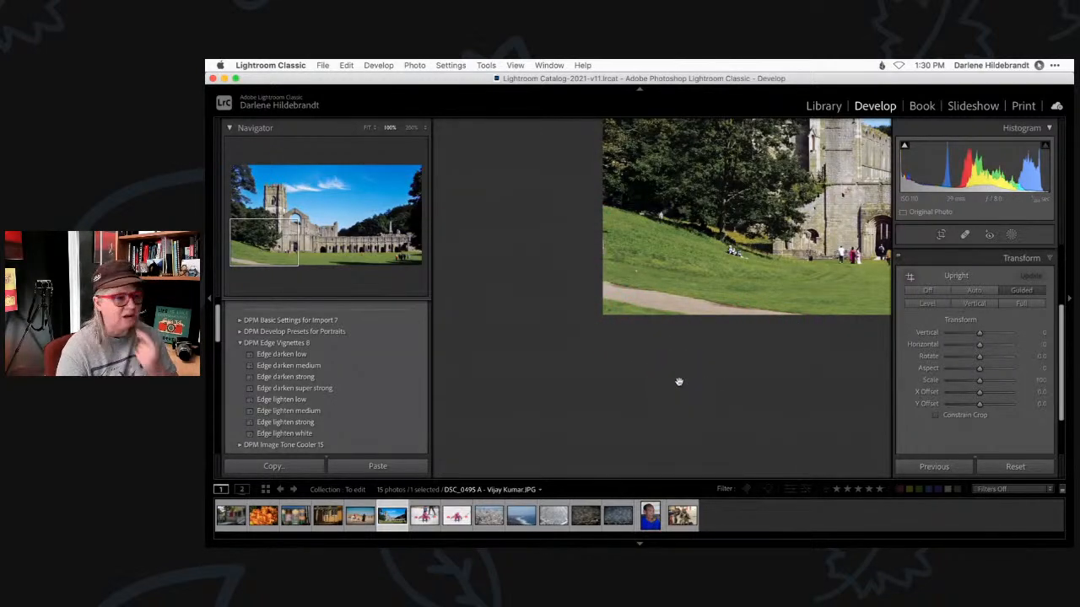
left_click(612, 292)
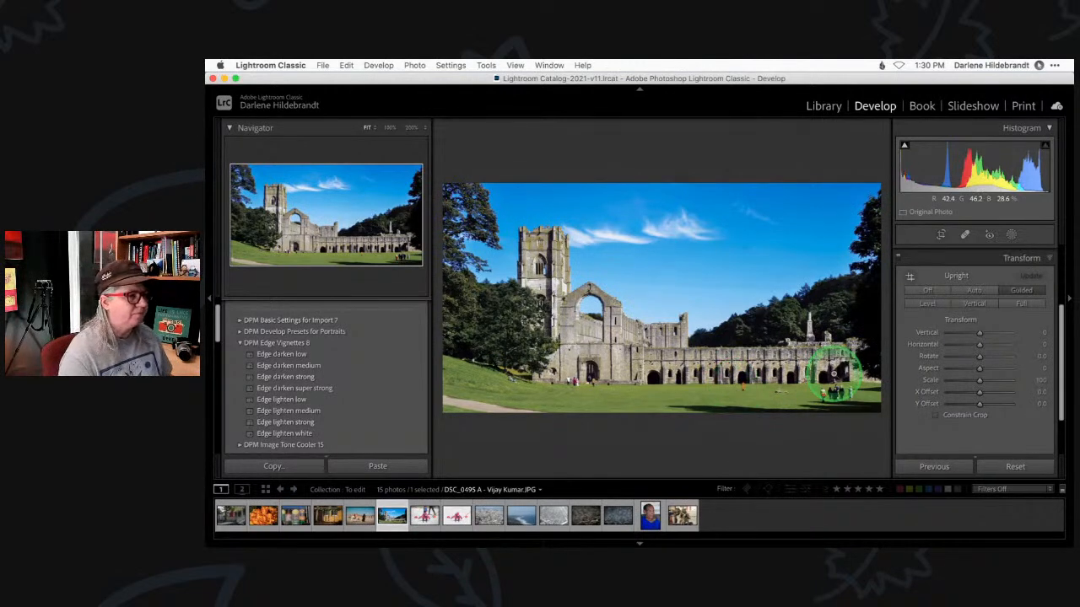
Step: Try the Auto and Full Upright perspective corrections against the photo with Upright turned off
left_click(926, 292)
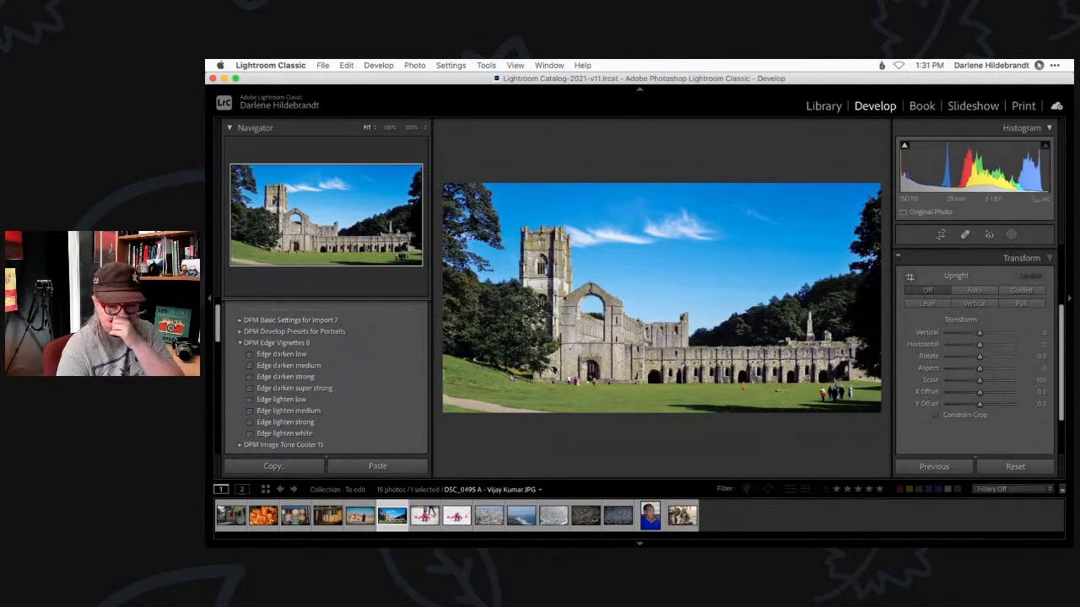
key("super+e")
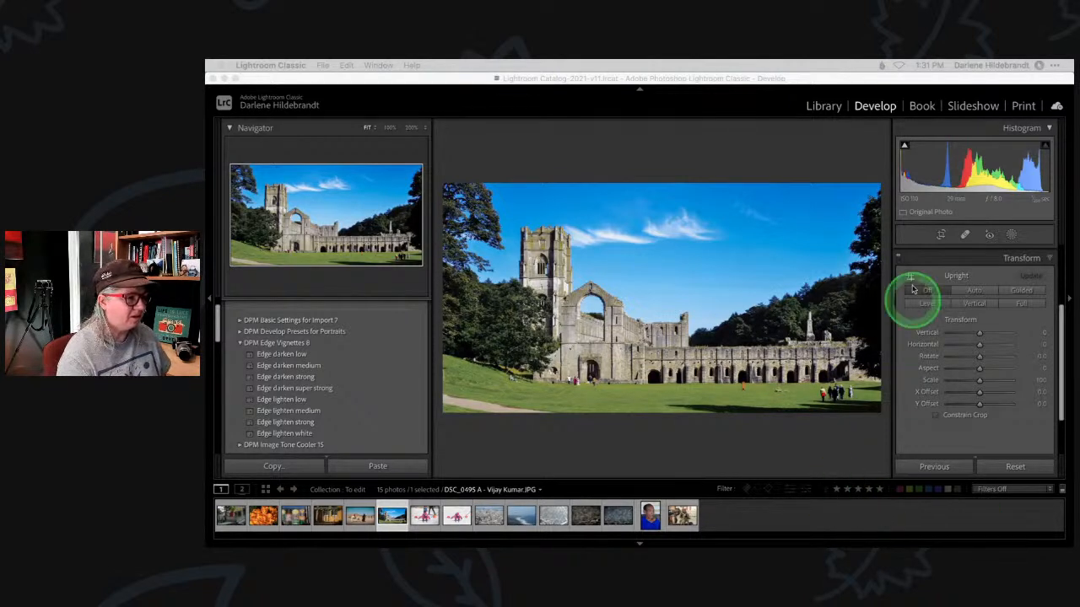
left_click(961, 309)
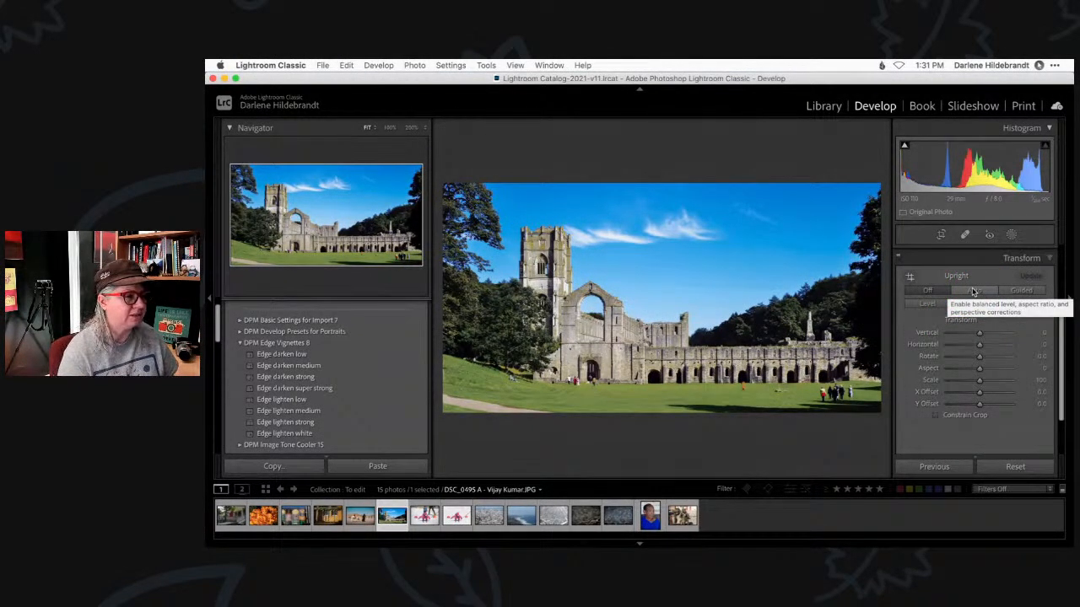
left_click(973, 291)
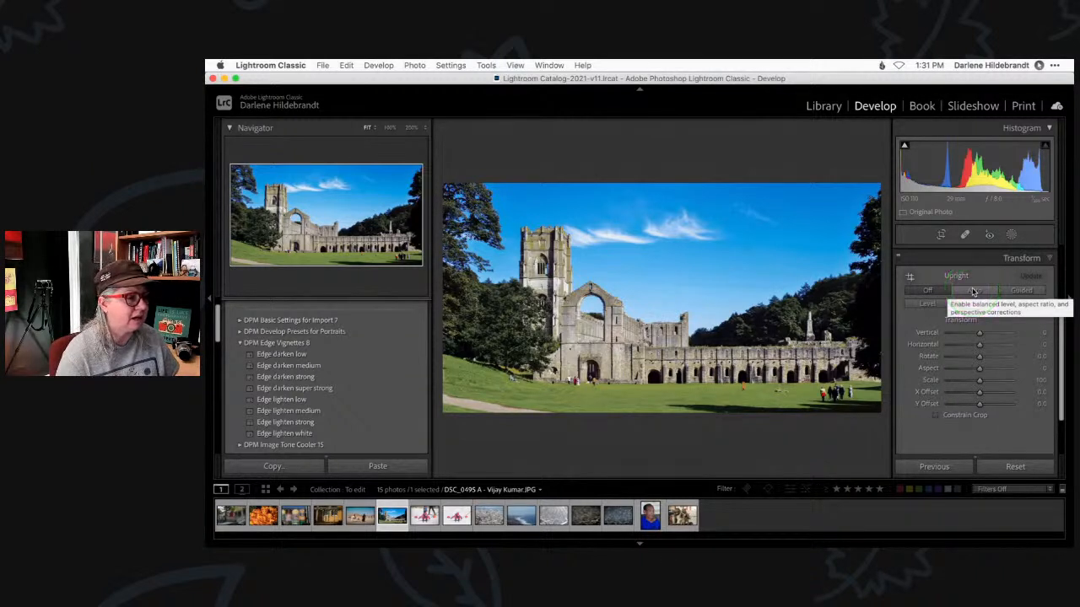
left_click(973, 291)
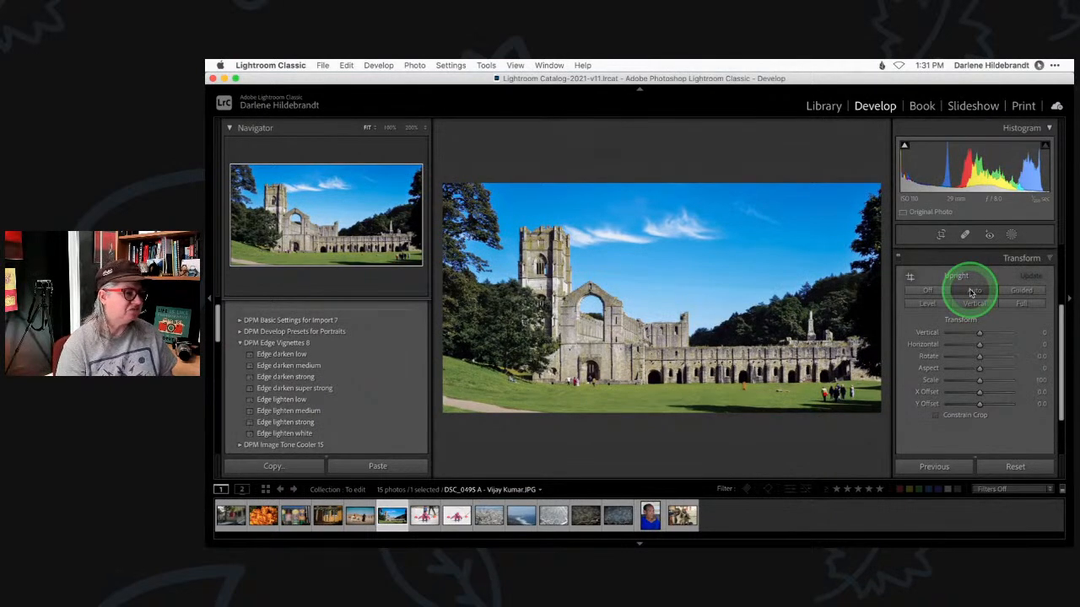
left_click(928, 290)
left_click(928, 306)
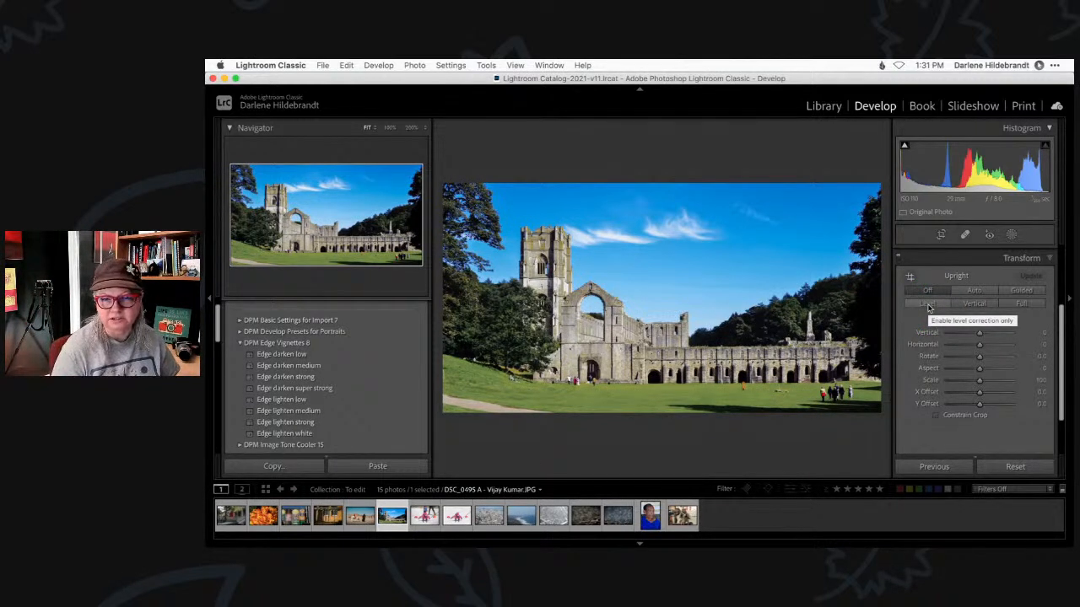
left_click(970, 304)
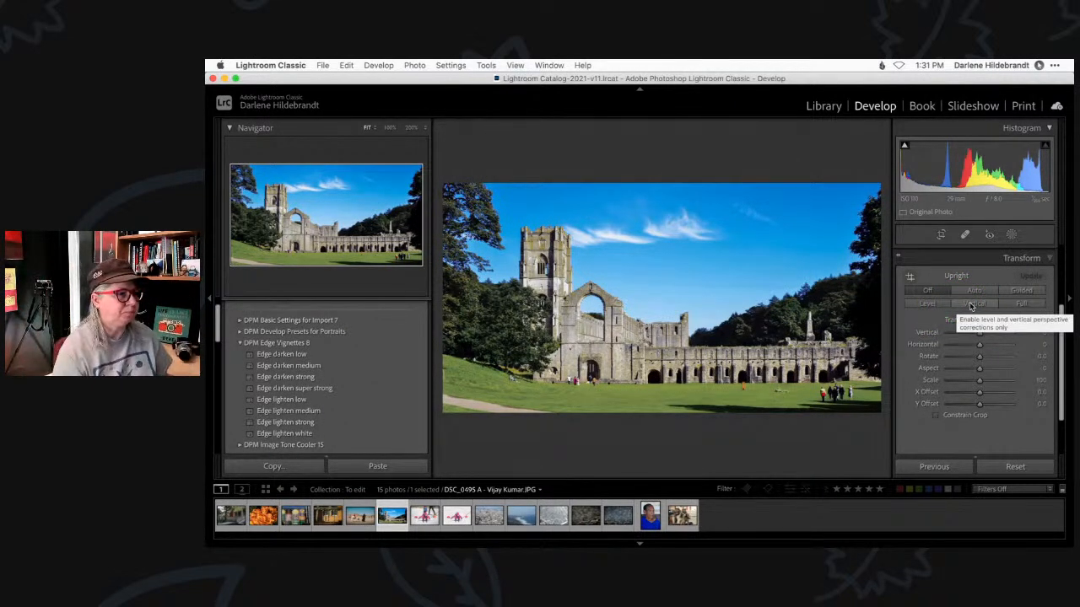
left_click(1019, 306)
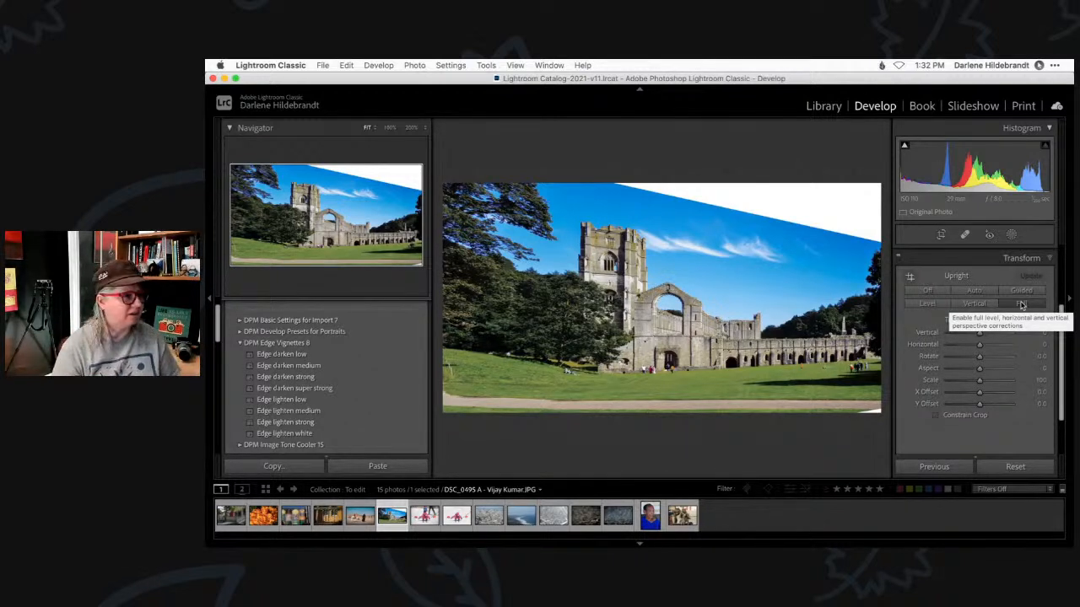
left_click(916, 292)
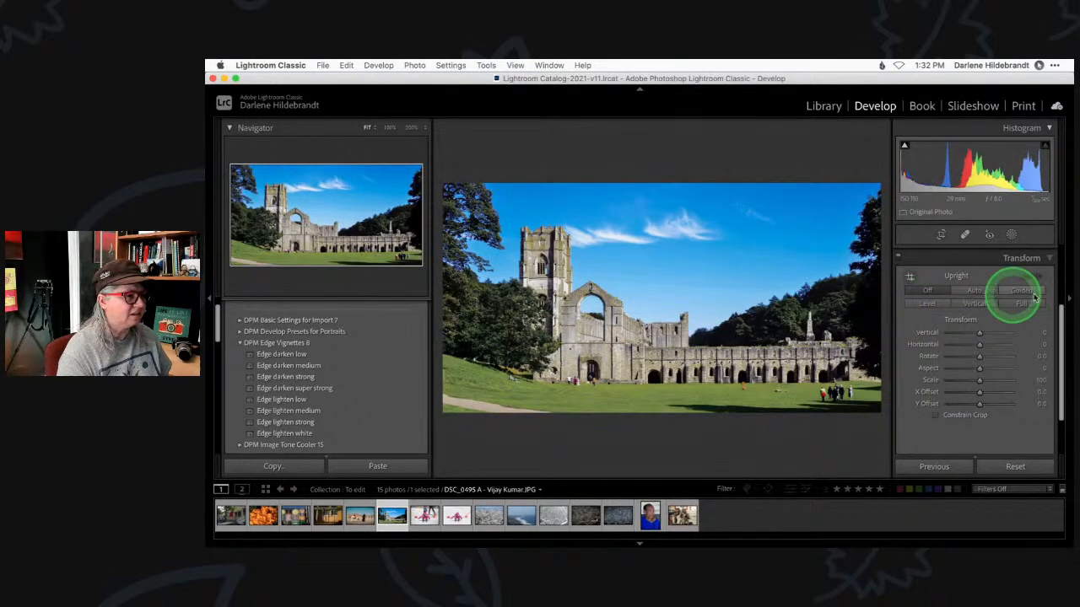
Step: Restore the Guided Upright correction by returning the photo to the latest Add Upright Guide state in its edit history
scroll(305, 340, "up", 2)
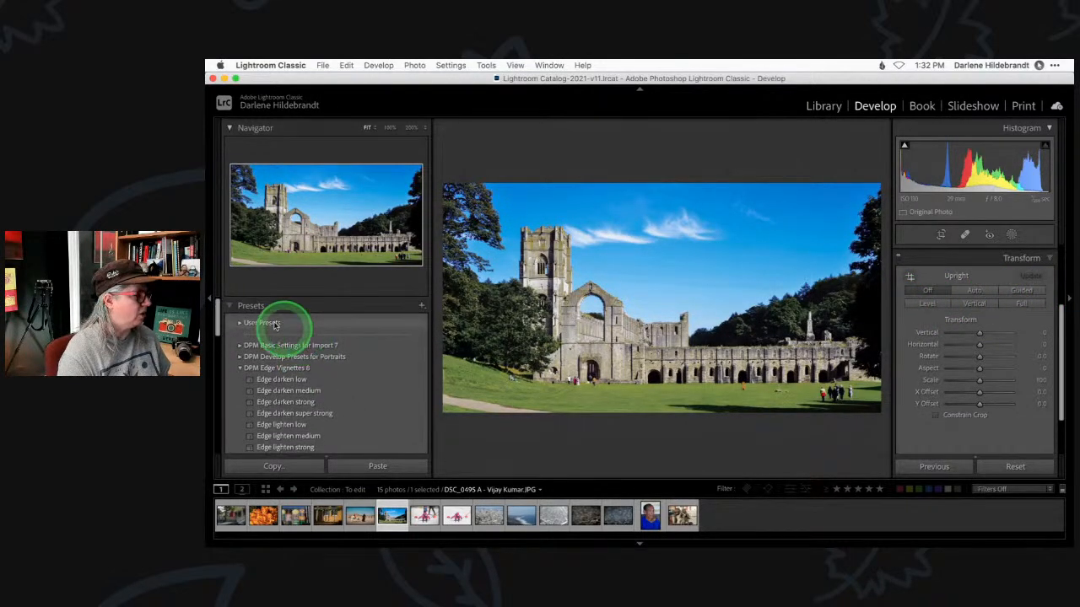
left_click(231, 308)
left_click(231, 341)
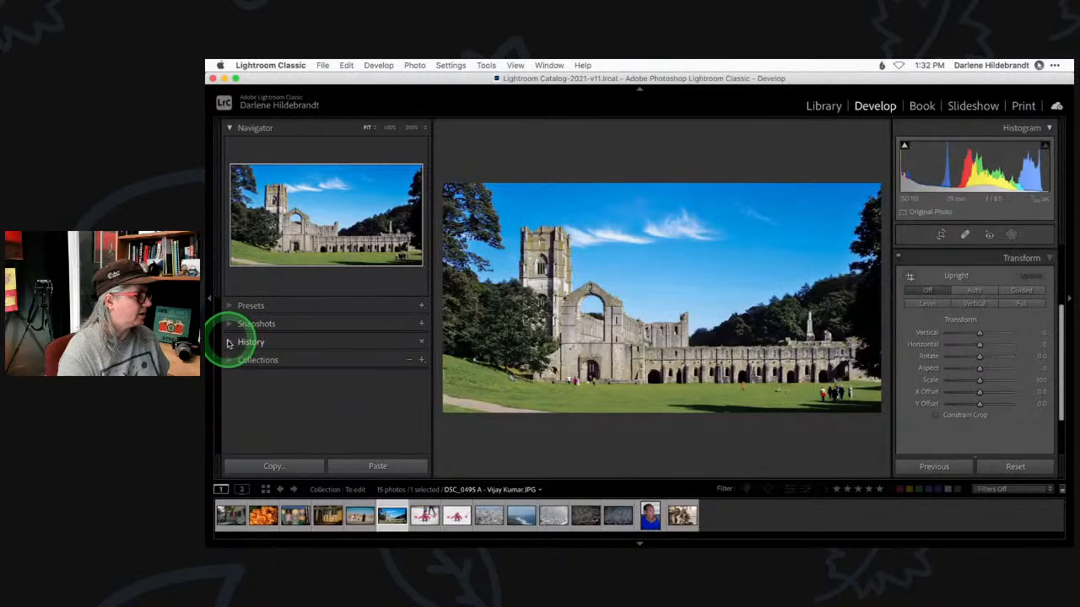
left_click(312, 363)
scroll(311, 364, "down", 2)
scroll(312, 368, "down", 3)
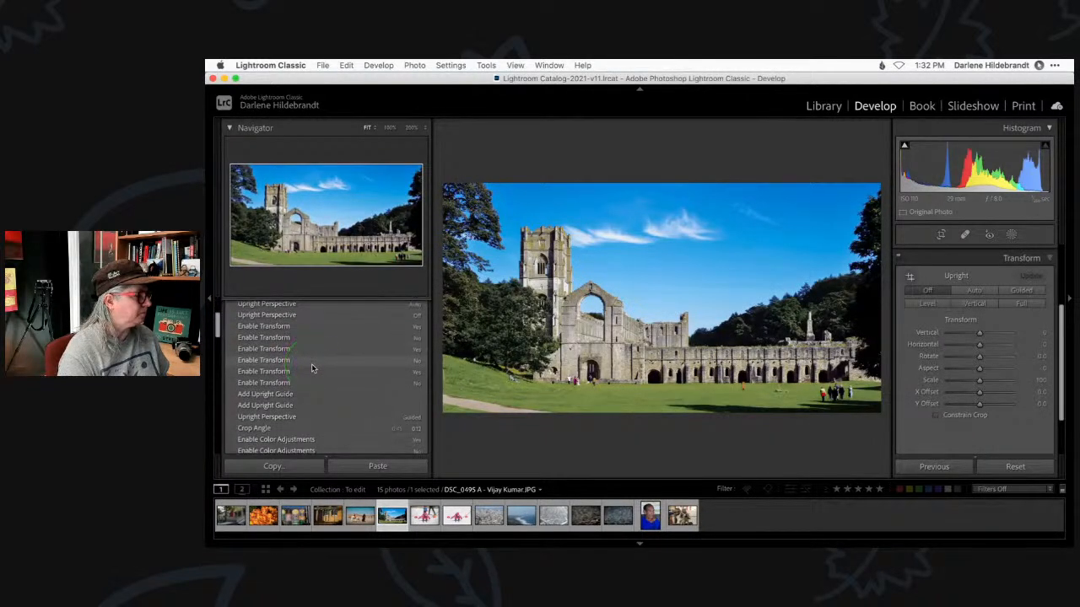
left_click(308, 358)
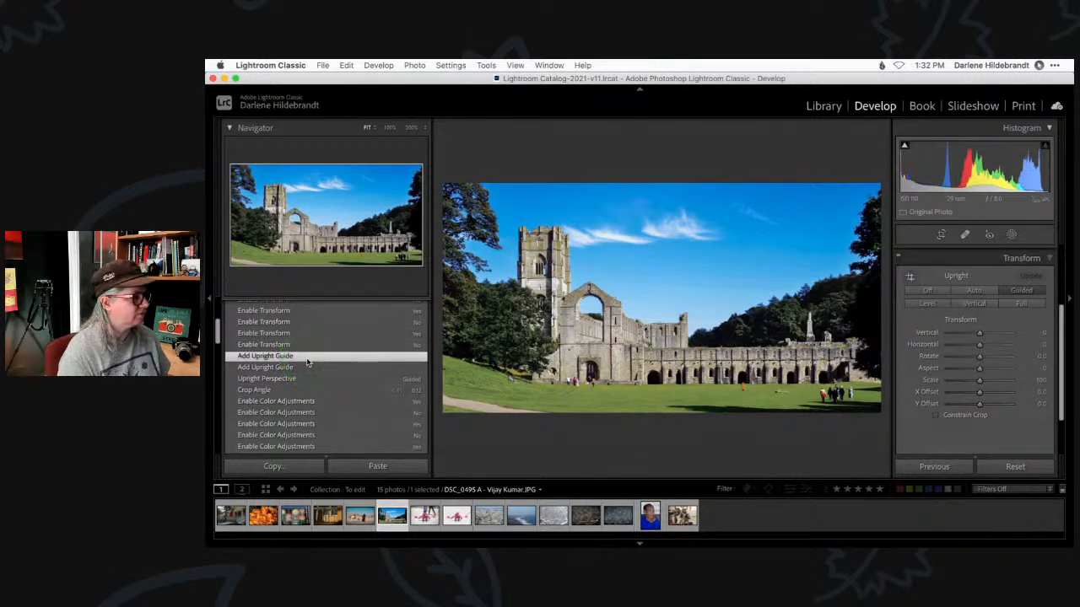
scroll(308, 363, "up", 5)
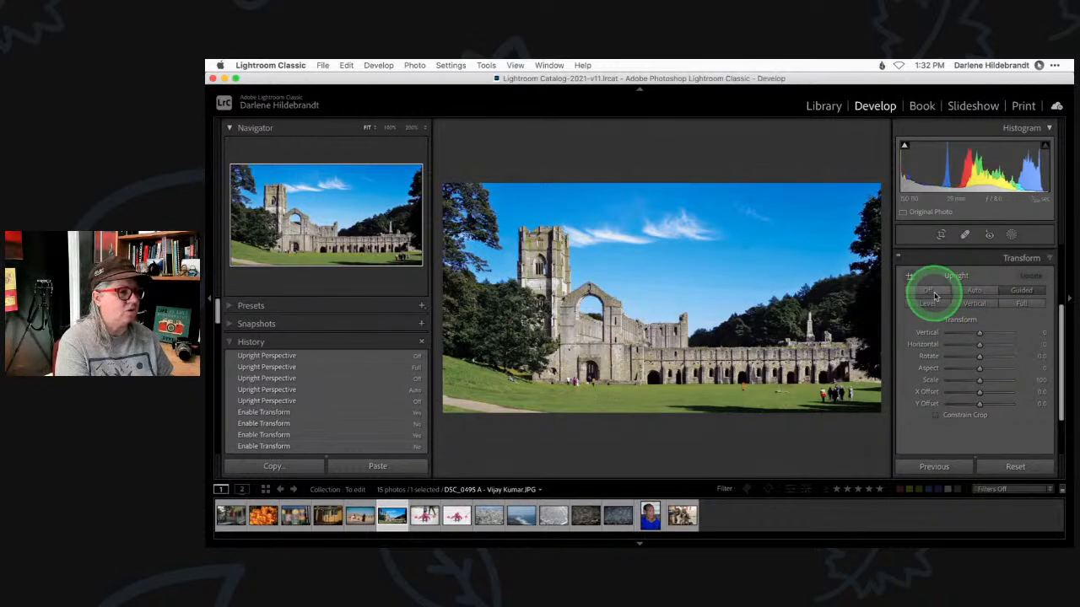
Step: Set the abbey photo's Upright correction to Guided, and open the hazy city skyline photo DSC_0042 for developing
left_click(1022, 291)
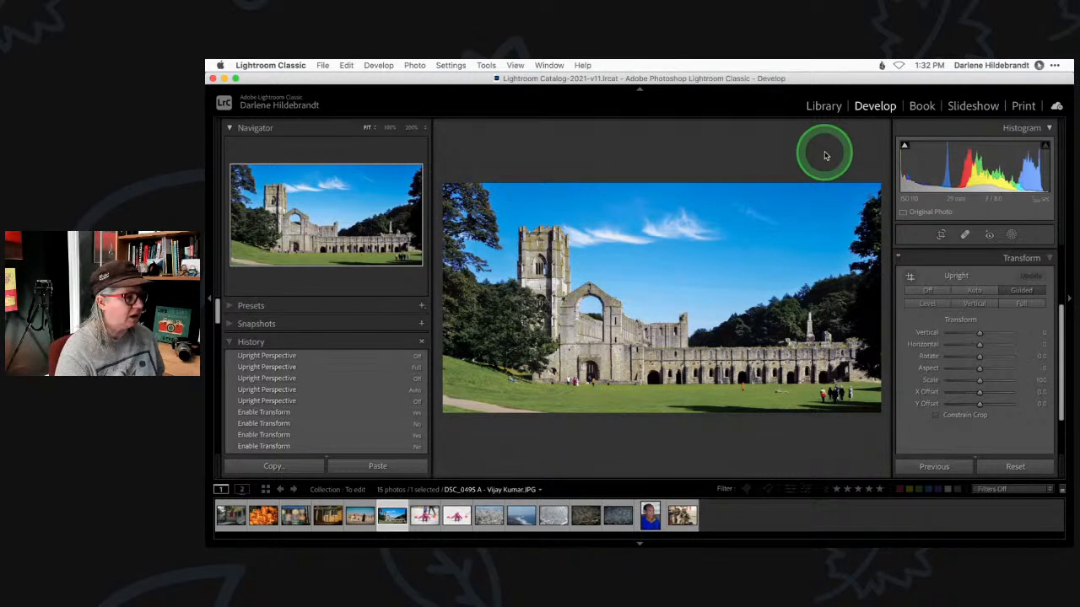
key("g")
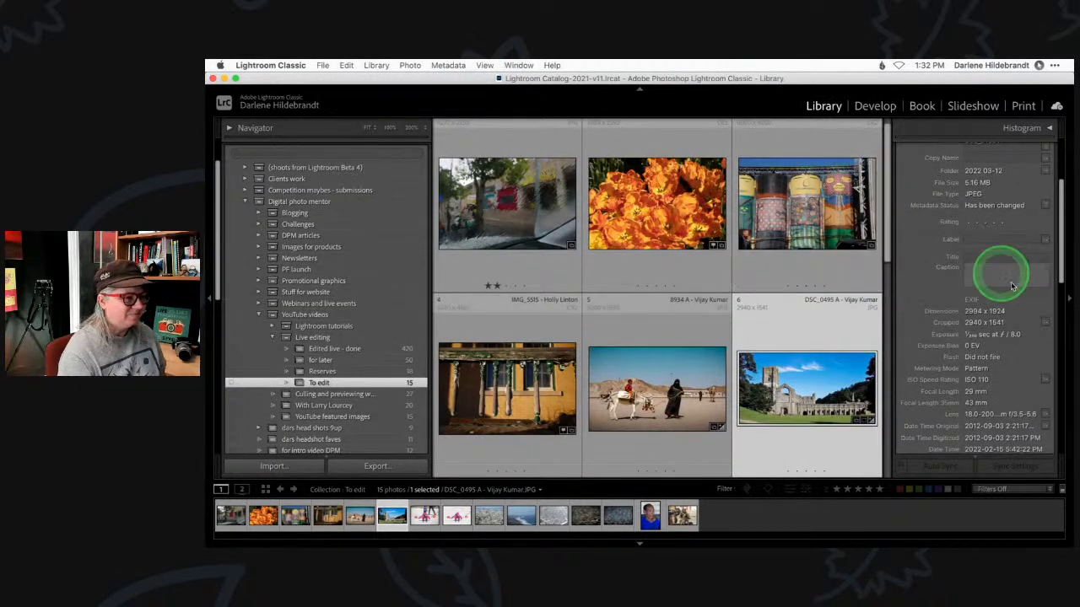
left_click(1069, 300)
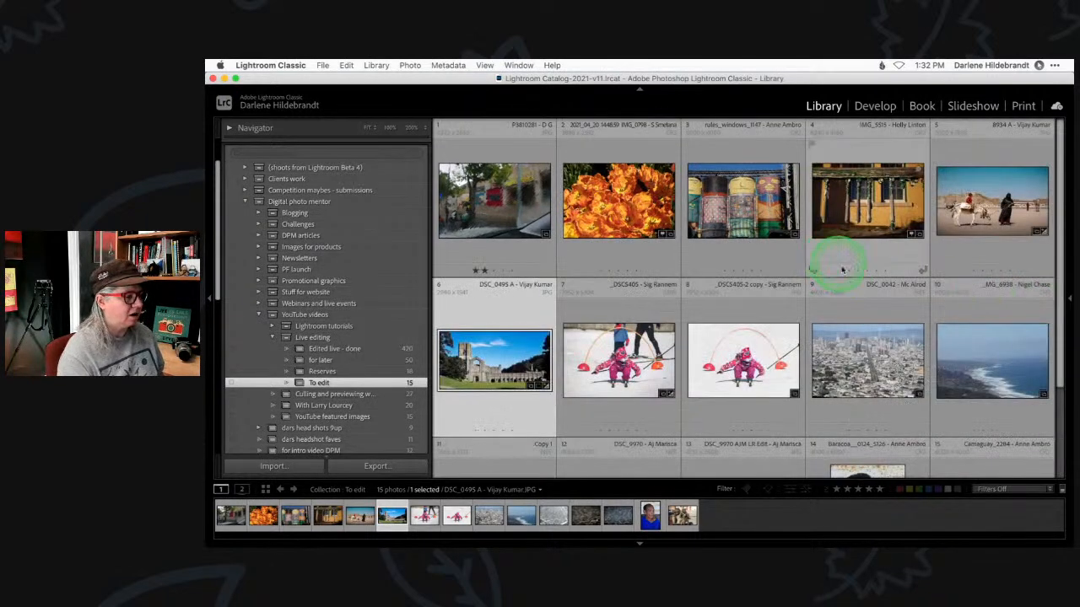
scroll(846, 271, "down", 1)
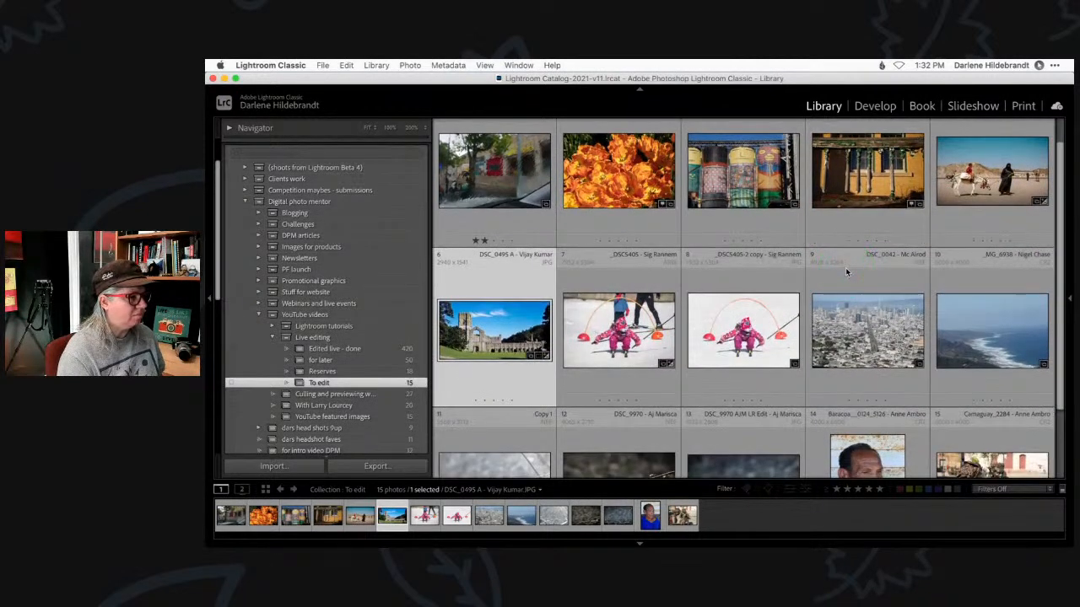
scroll(846, 271, "up", 1)
scroll(846, 271, "down", 4)
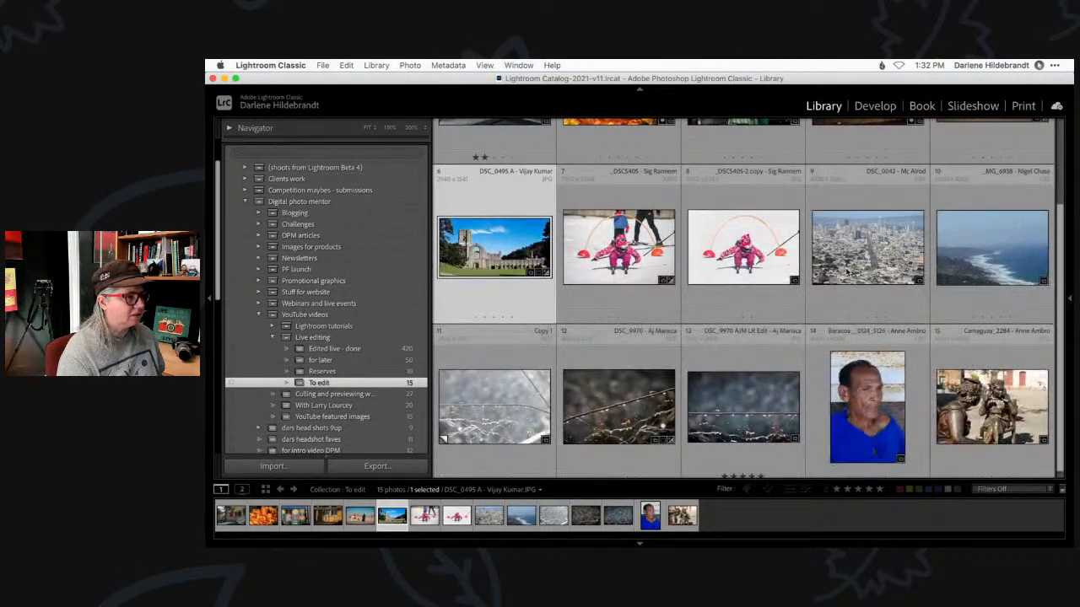
double_click(846, 271)
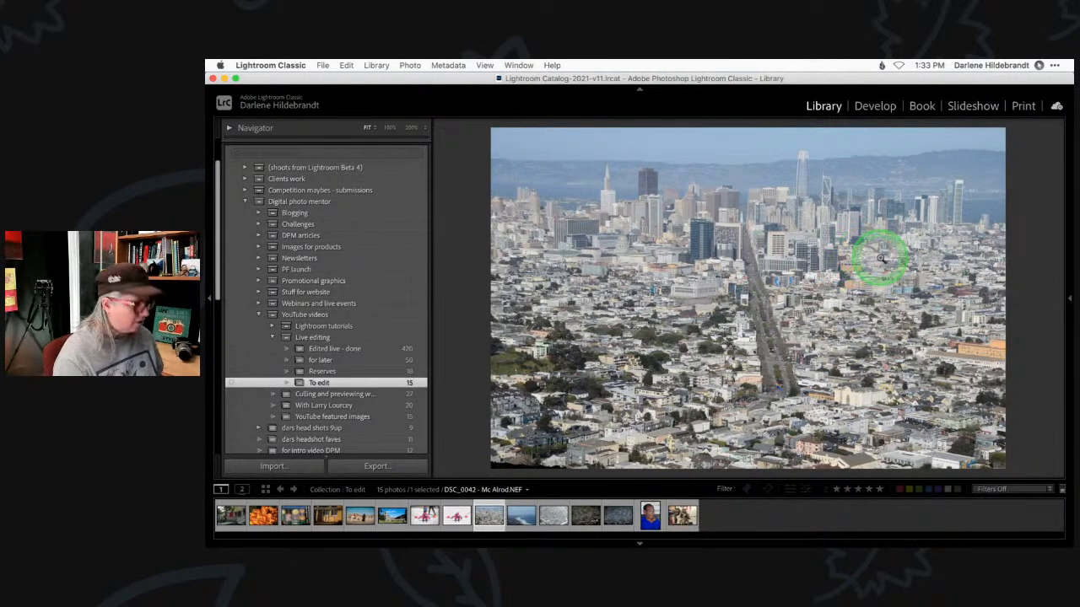
key("d")
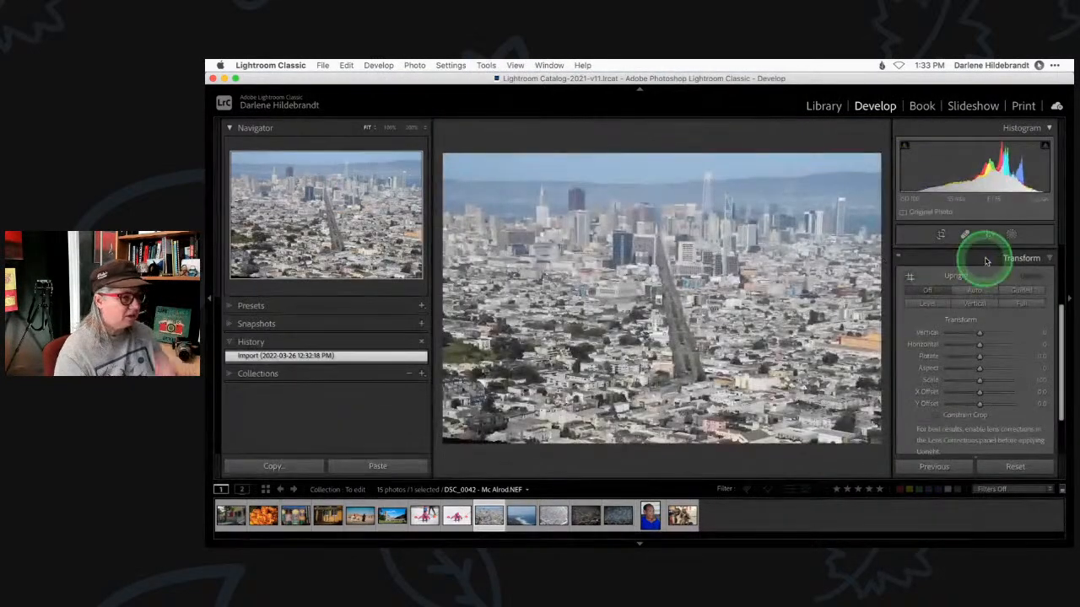
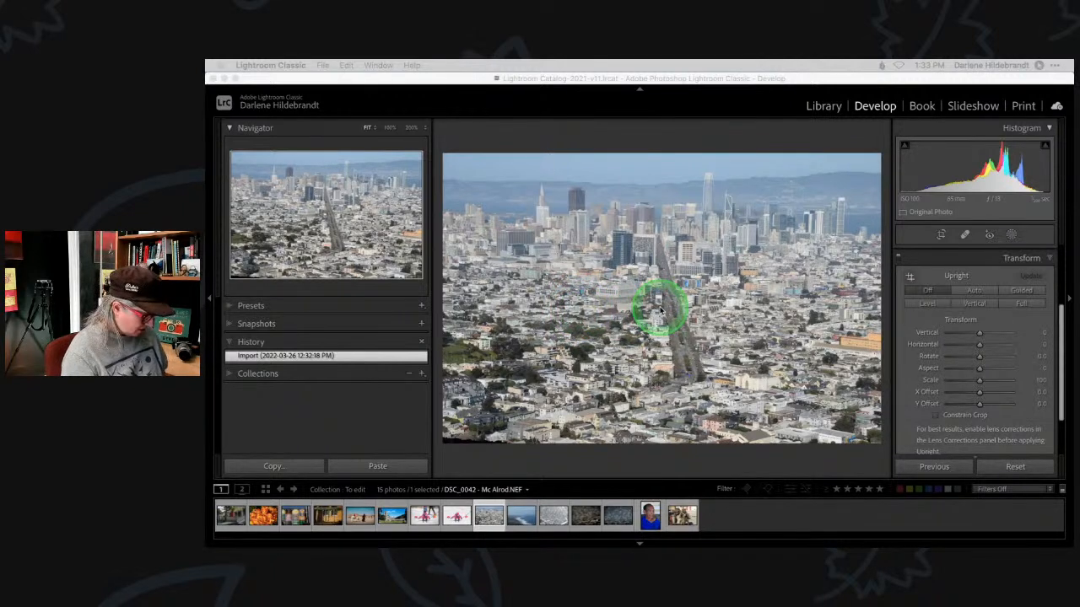
Step: Preview the camera profiles, including Portrait, Standard and Vivid, on the city photo and keep Camera Landscape
left_click(1022, 260)
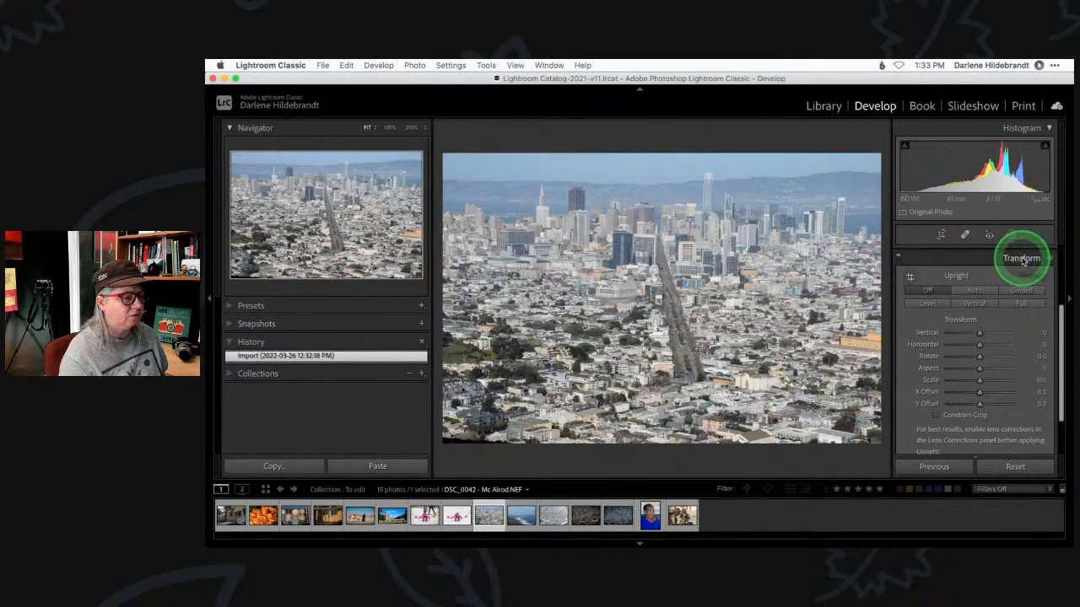
left_click(1027, 252)
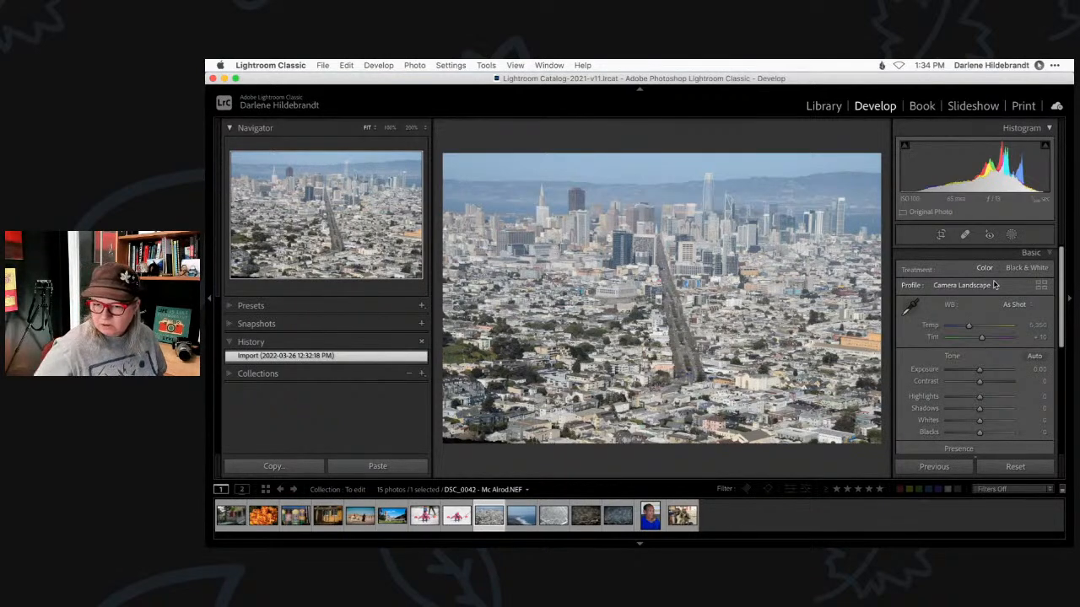
left_click(1042, 286)
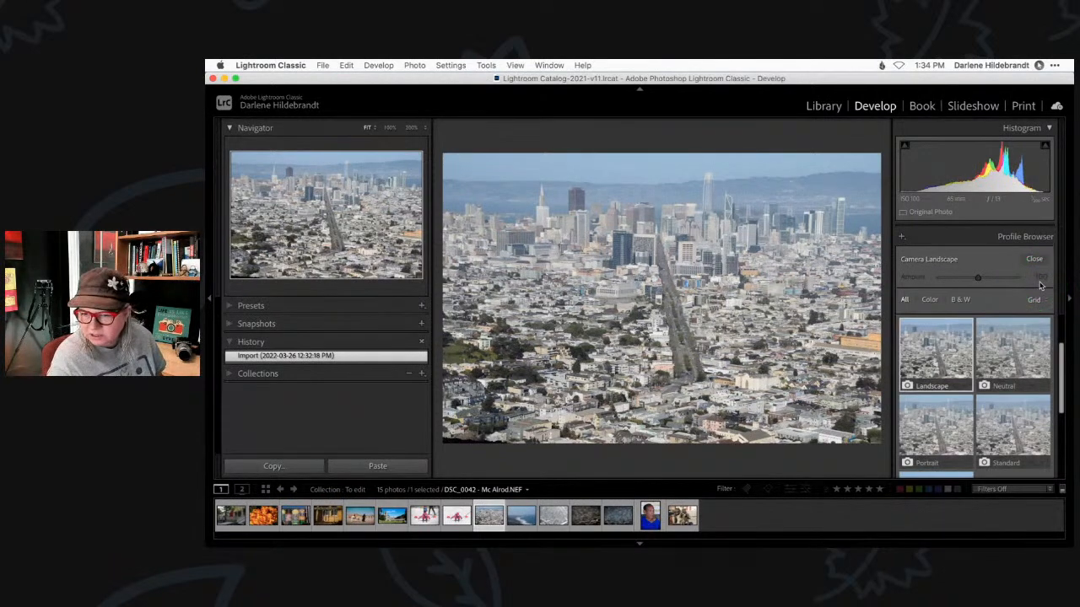
left_click(1035, 260)
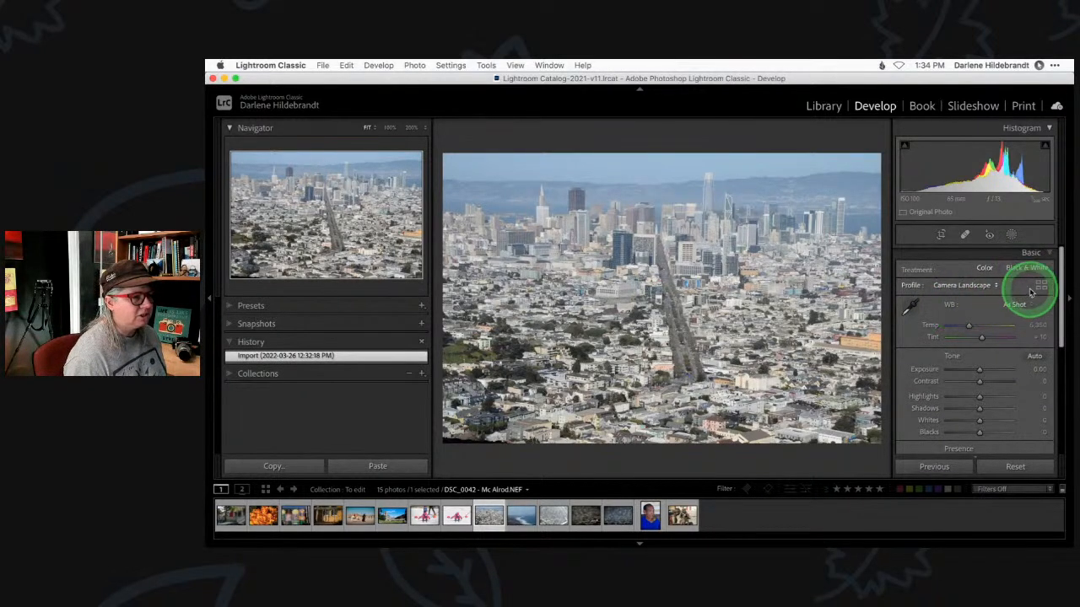
left_click(1041, 288)
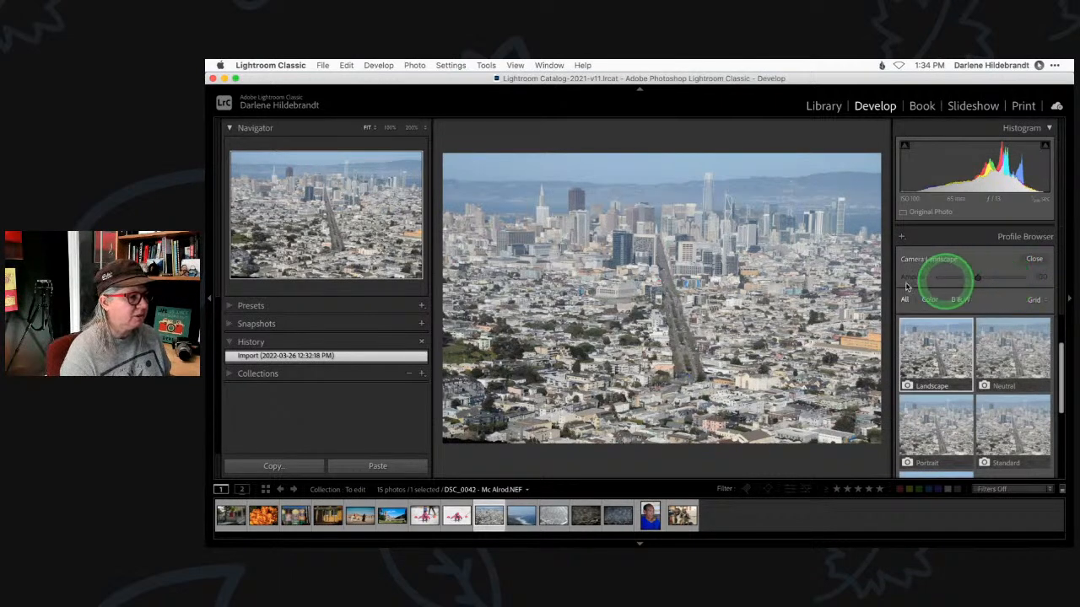
left_click(943, 373)
scroll(942, 374, "down", 2)
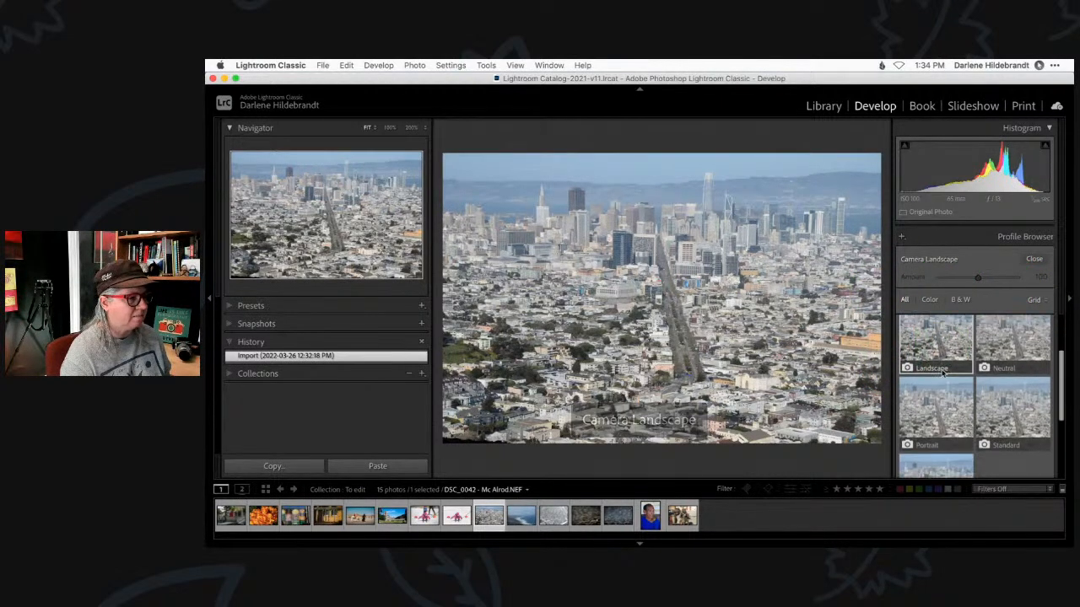
left_click(996, 392)
left_click(942, 441)
scroll(945, 443, "down", 2)
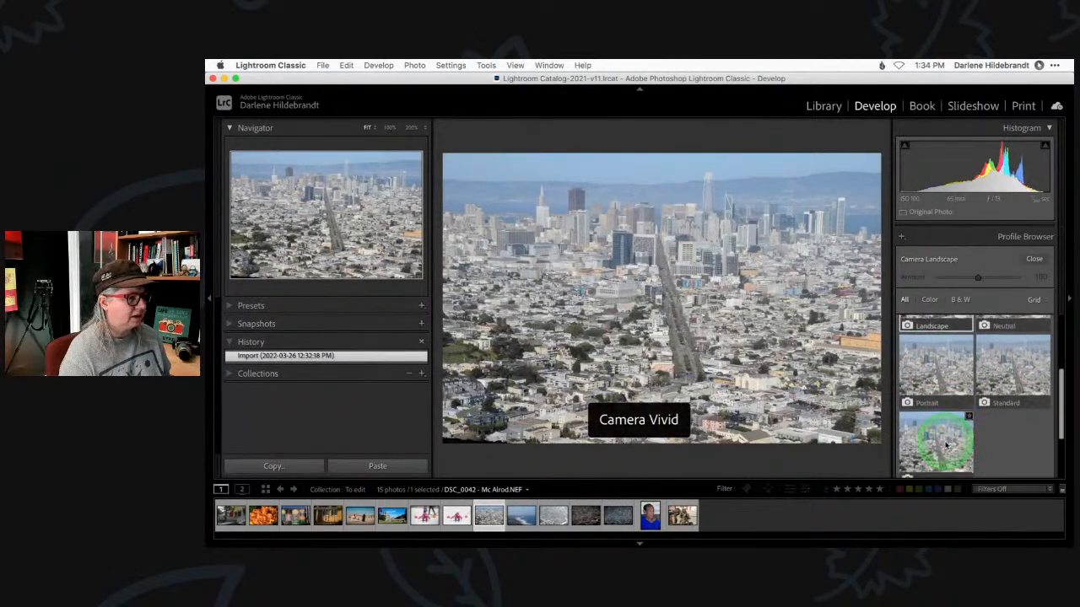
scroll(932, 405, "up", 2)
left_click(927, 374)
left_click(923, 356)
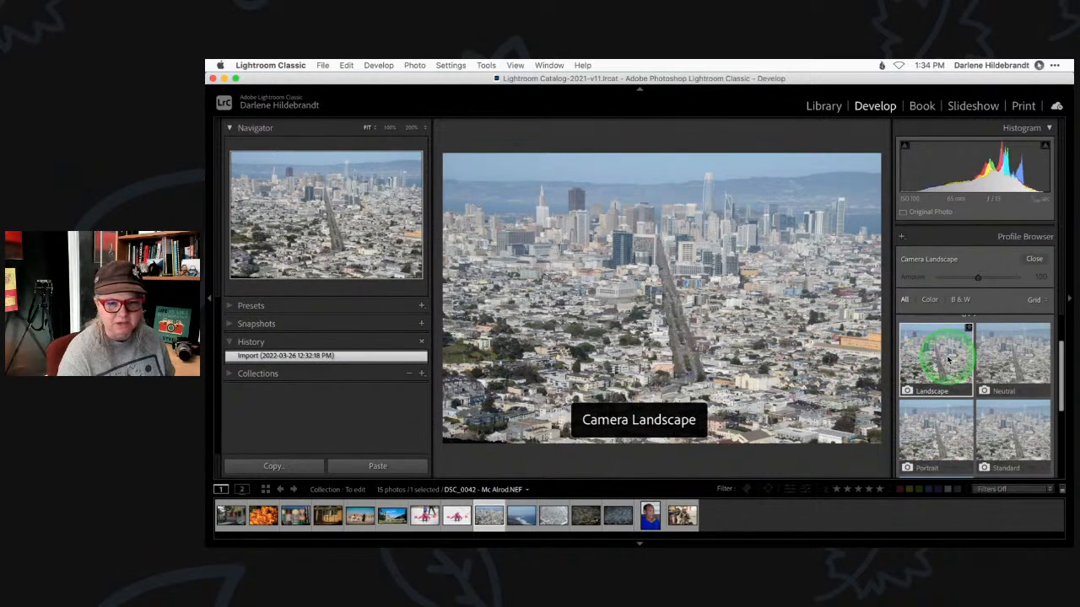
left_click(1034, 259)
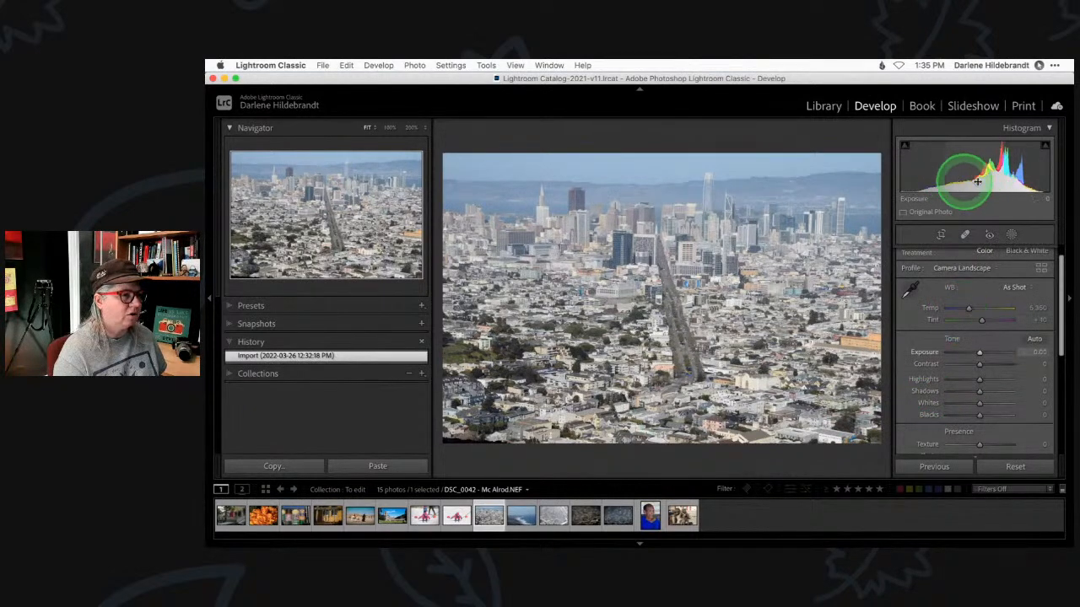
Step: Set the city photo's Whites to +45 and Blacks to -18 with automatic adjustment, and compare before and after
left_click_drag(964, 180, 982, 182)
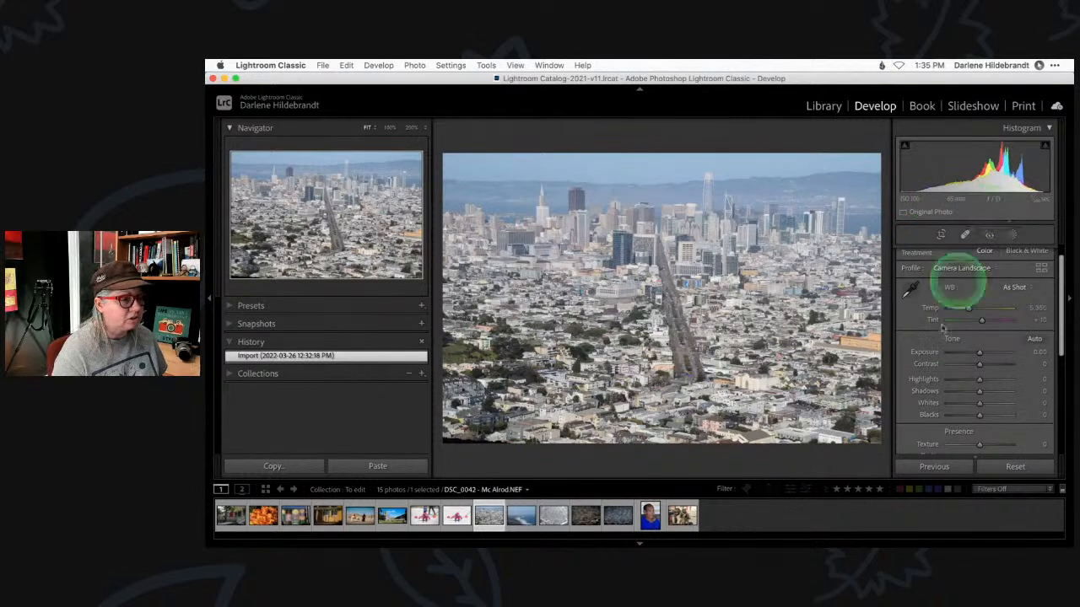
double_click(928, 403, "shift")
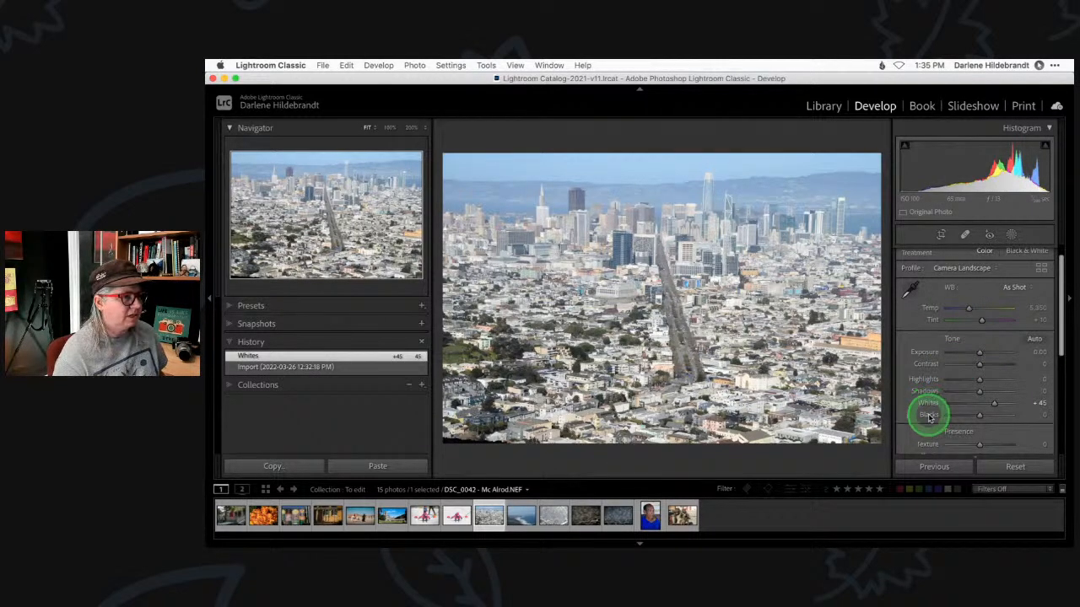
left_click_drag(929, 417, 929, 418)
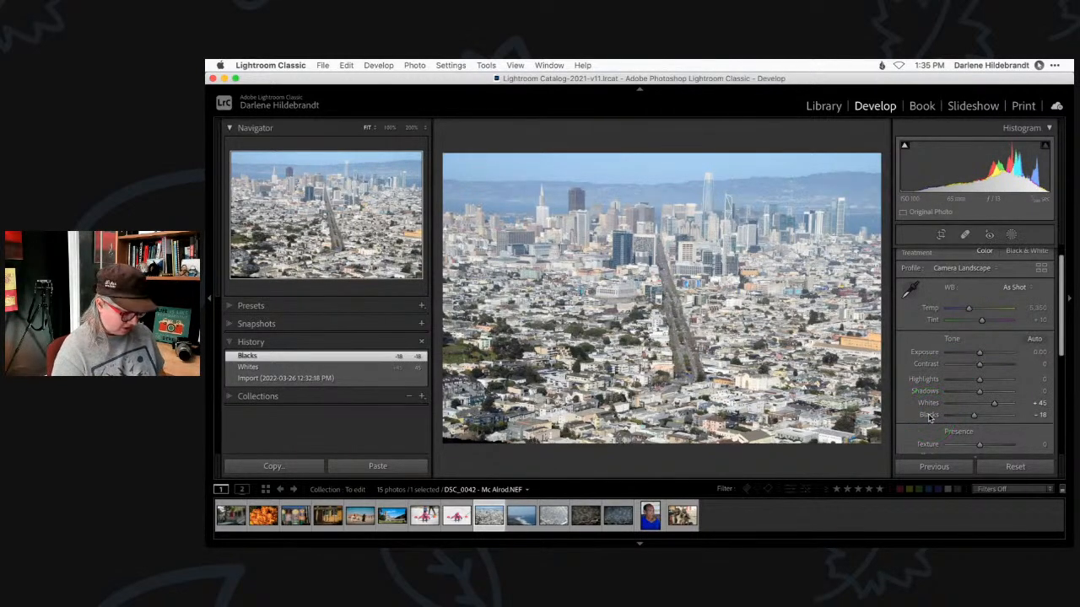
key("backslash")
key("backslash")
key("backslash")
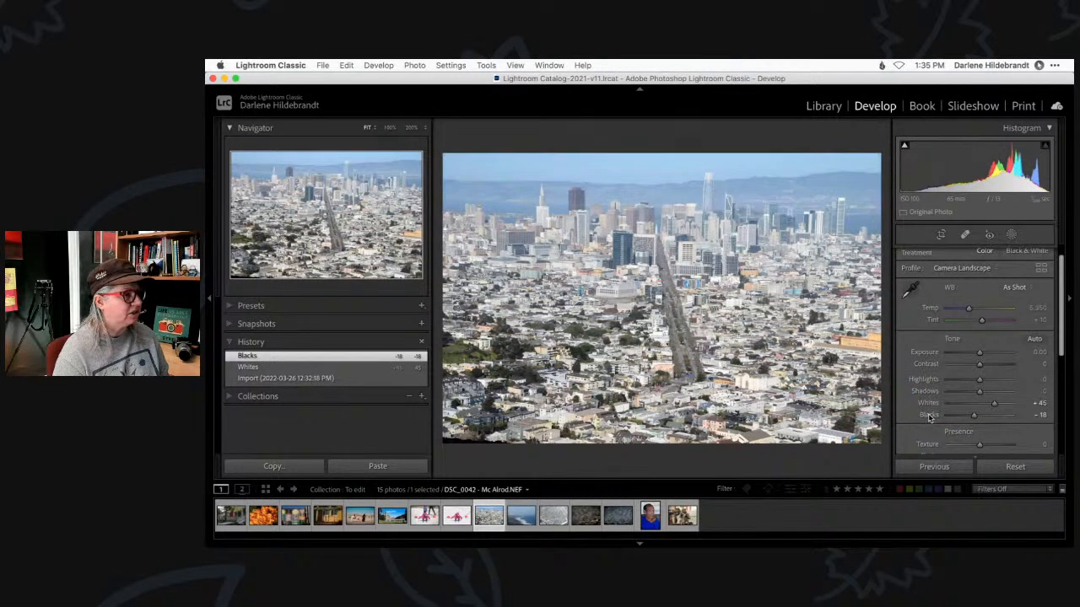
key("backslash")
key("backslash")
key("backslash")
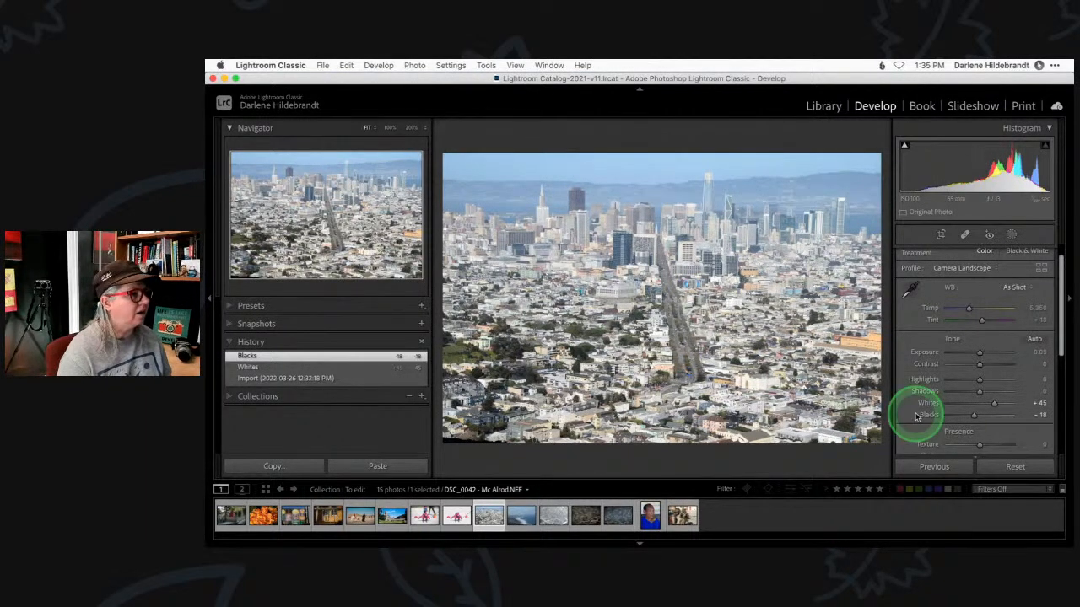
Step: Cut the haze over the city skyline by setting Dehaze to +41
scroll(968, 344, "down", 4)
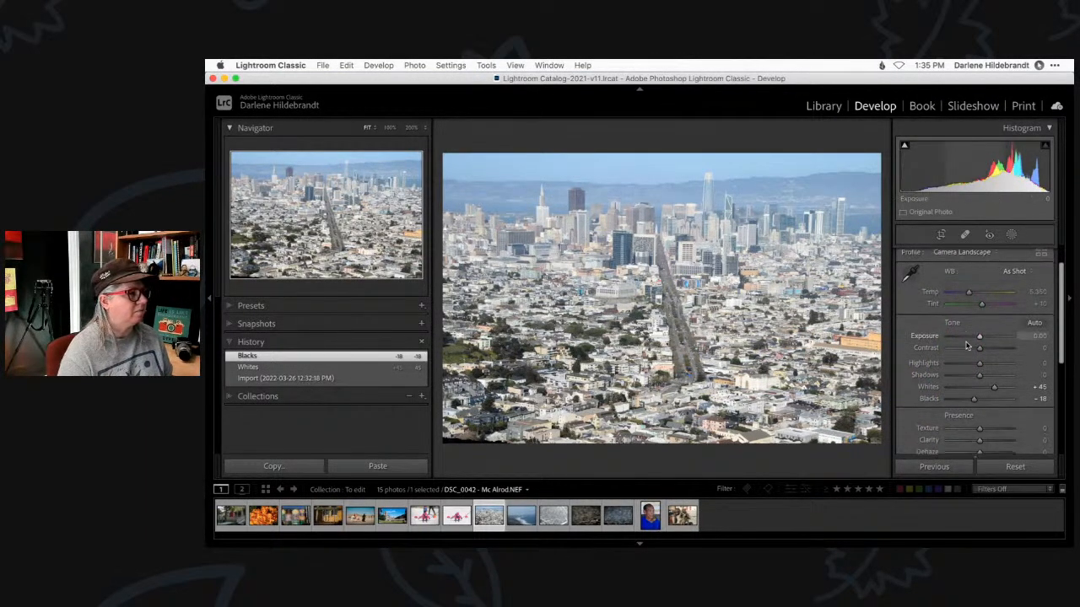
scroll(968, 344, "up", 3)
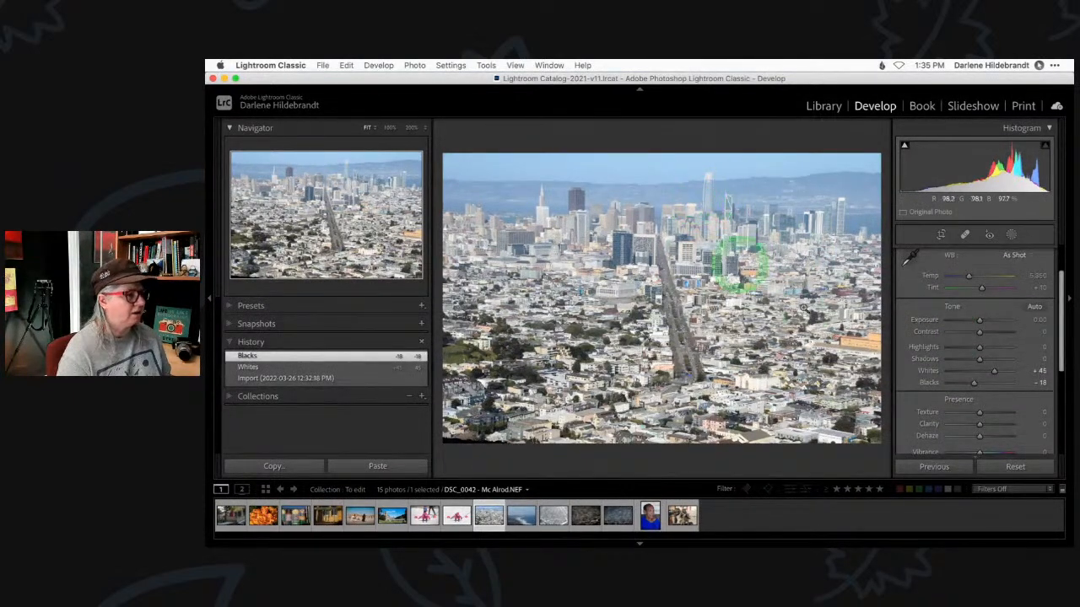
scroll(972, 375, "down", 1)
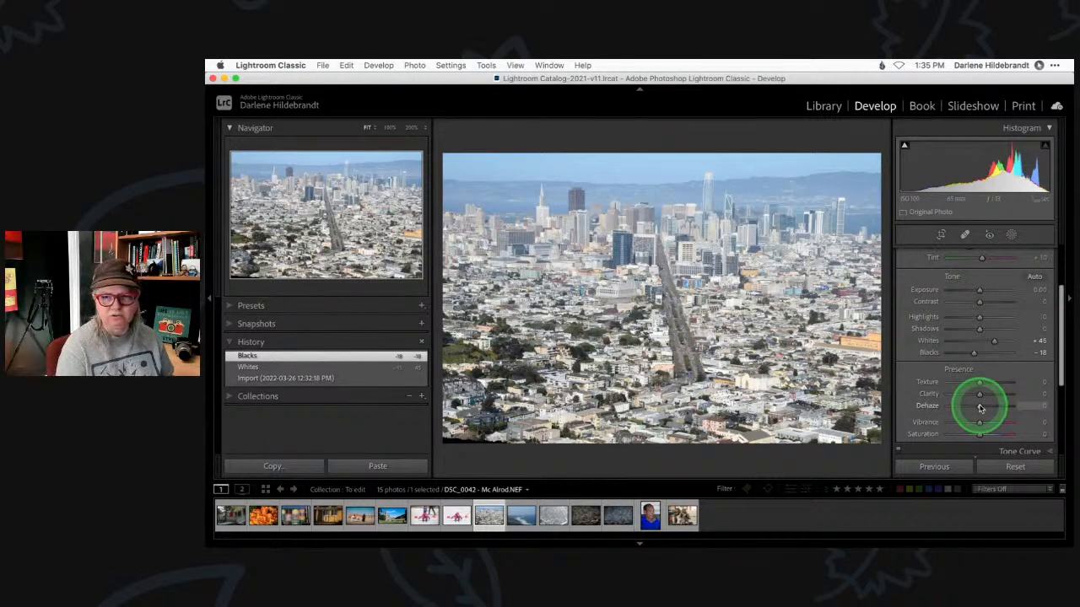
left_click(979, 407)
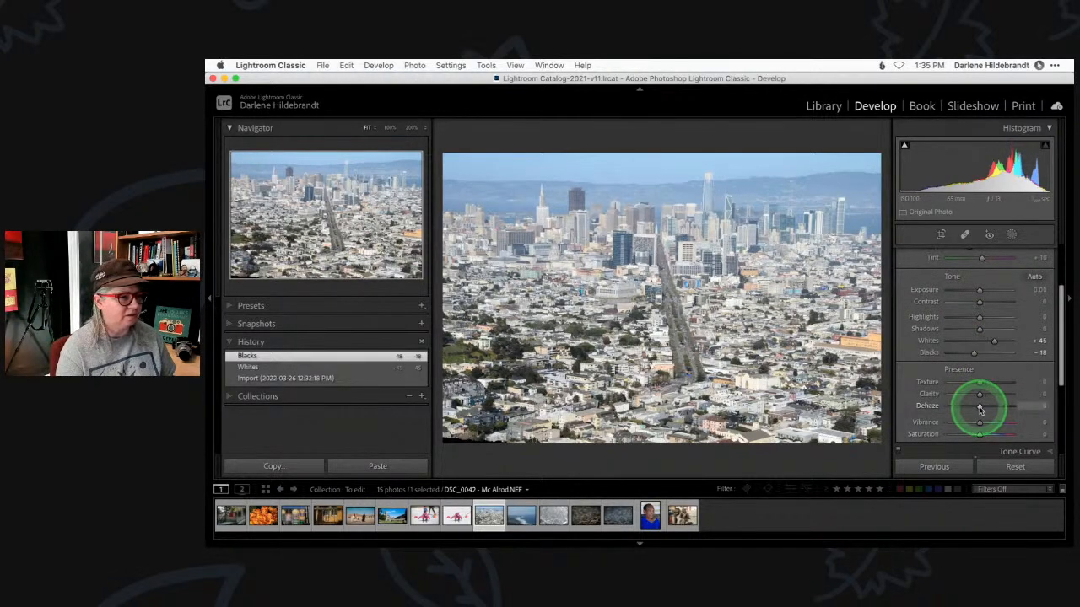
mouse_move(980, 409)
left_mouse_down()
mouse_move(988, 408)
mouse_move(958, 407)
mouse_move(993, 402)
left_mouse_up()
Step: Apply the Daylight white balance preset and fine-tune it to a temperature of 5,806 and a tint of +8
scroll(992, 403, "up", 2)
scroll(991, 403, "up", 3)
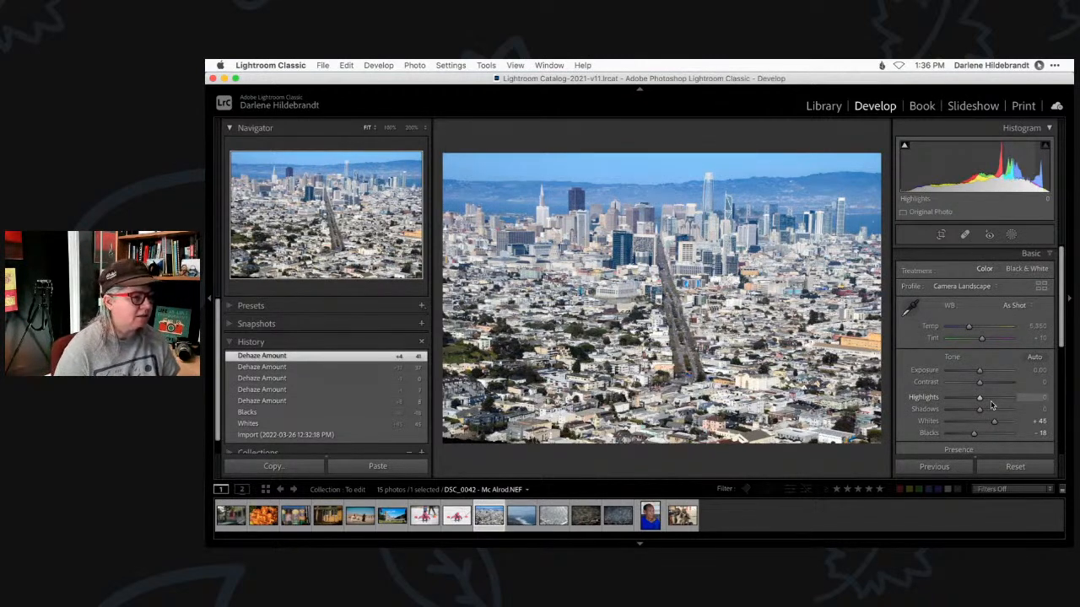
left_click(1014, 305)
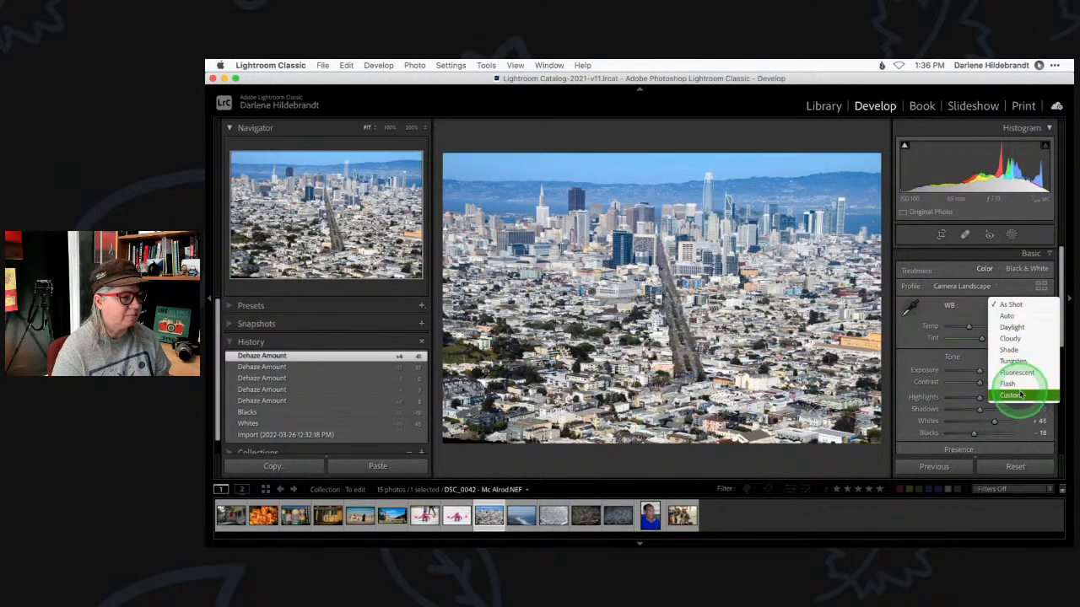
left_click(1013, 329)
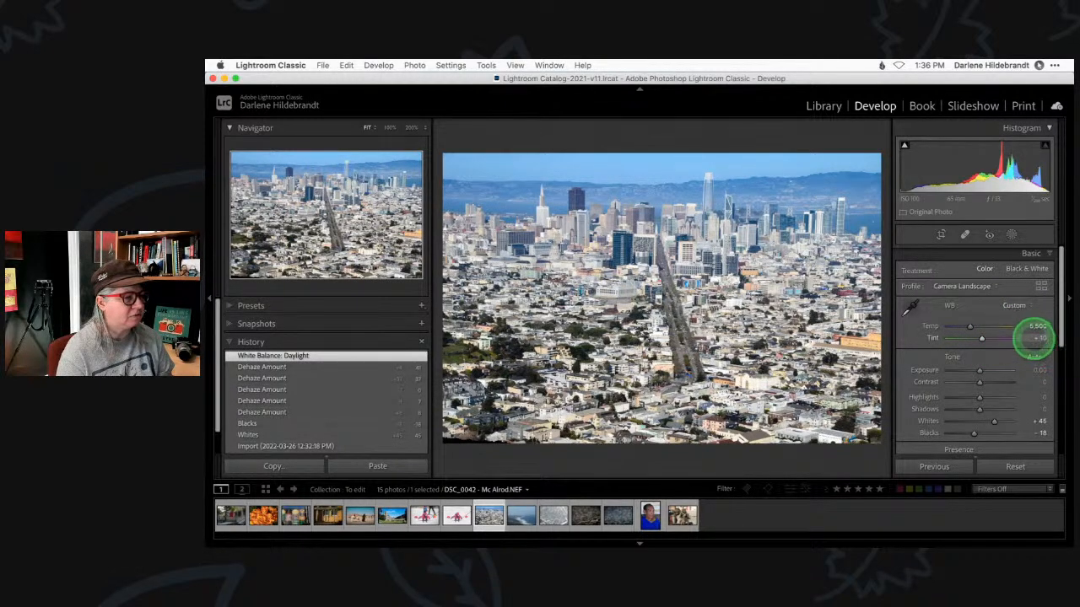
left_click_drag(1034, 338, 1034, 338)
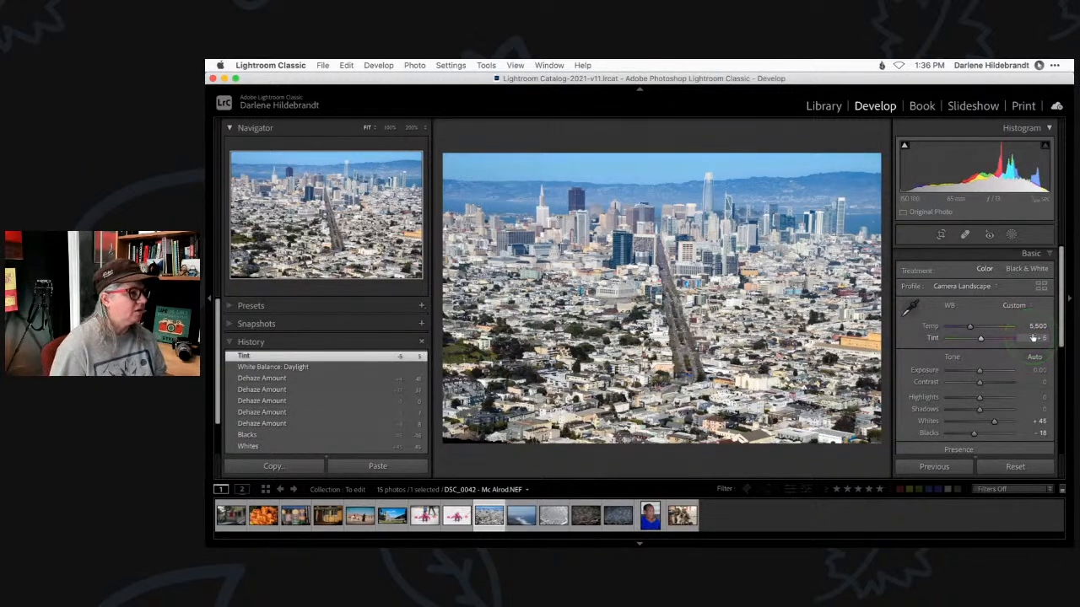
scroll(1032, 338, "down", 1)
left_click_drag(1037, 324, 1034, 324)
scroll(1032, 324, "up", 1)
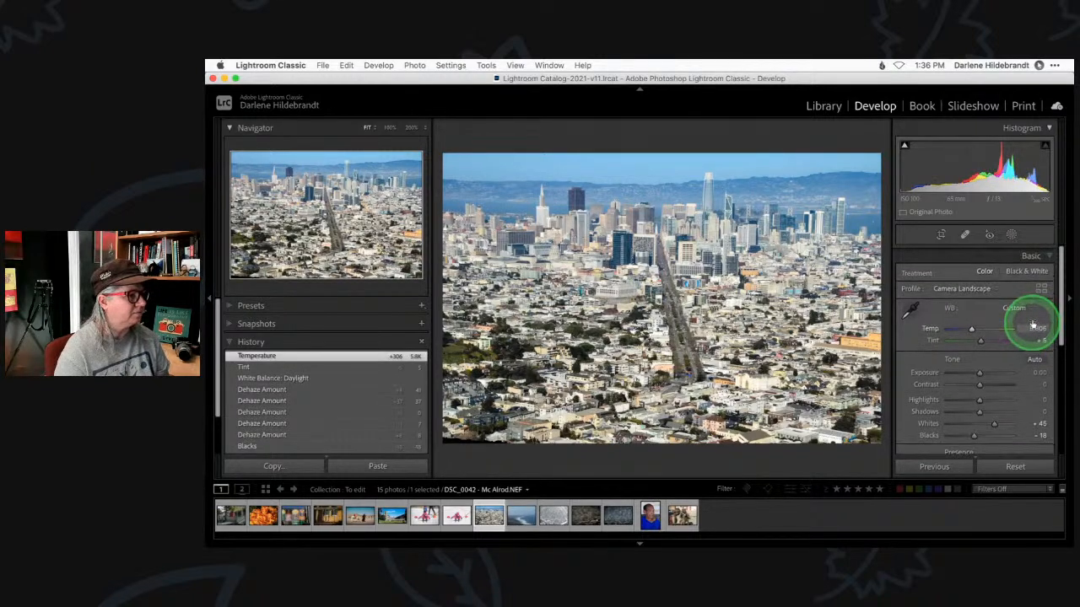
left_click_drag(1034, 338, 1032, 338)
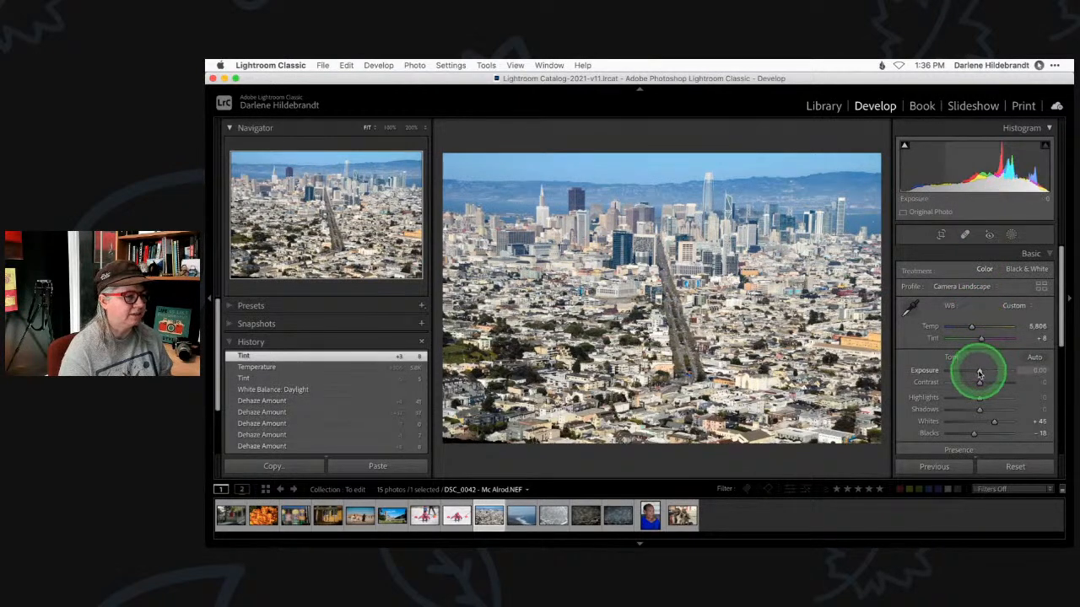
Step: Lower the city photo's Exposure to -0.35 and compare the edited photo with its before version
left_click_drag(979, 374, 977, 374)
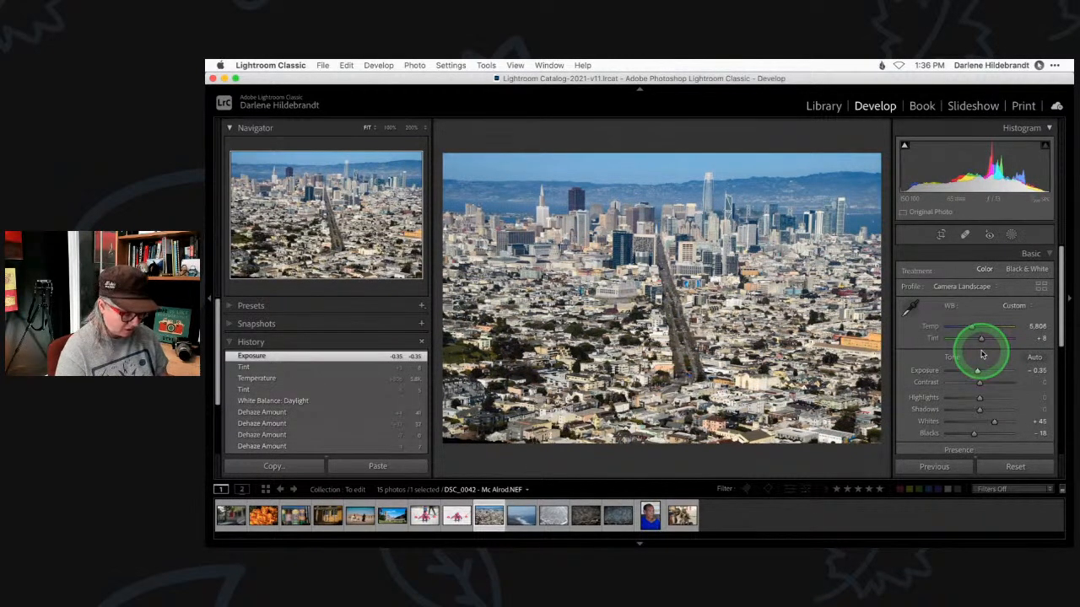
key("backslash")
key("backslash")
key("backslash")
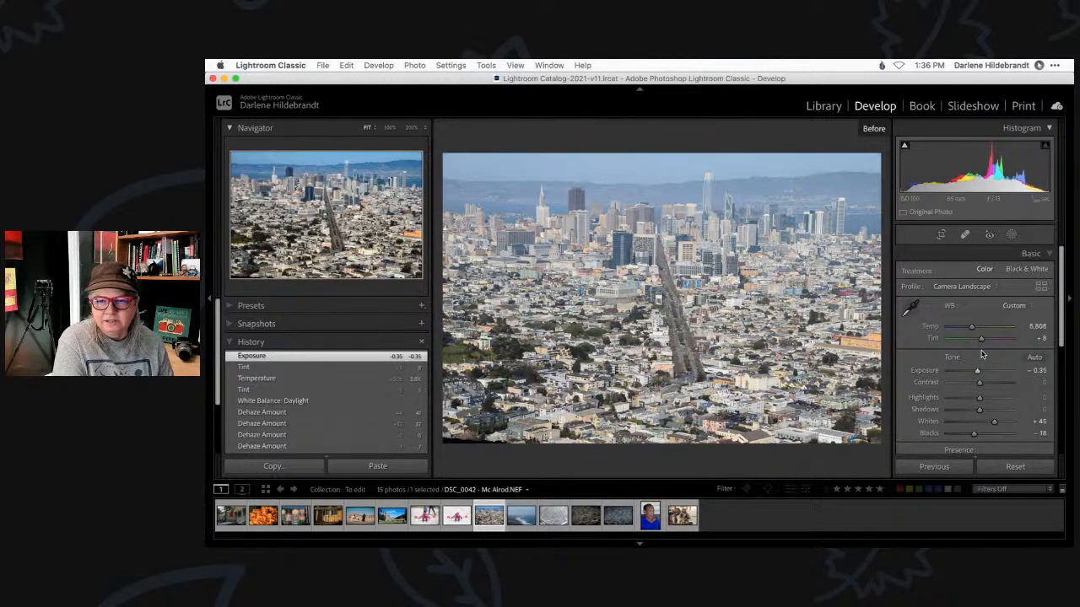
key("backslash")
key("backslash")
key("backslash")
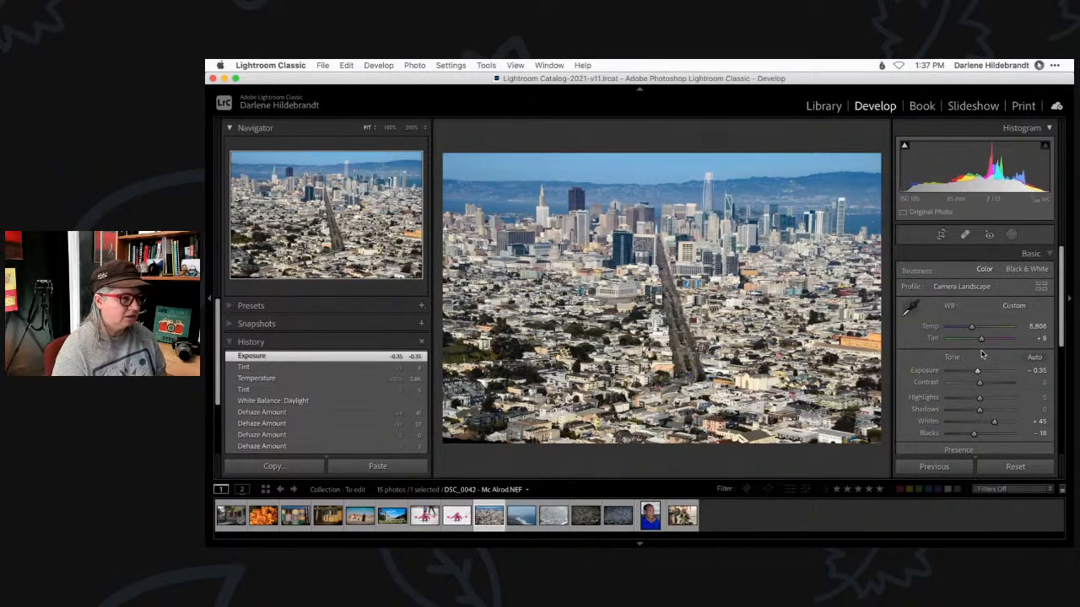
Step: Try straightening the city photo automatically, fine-tune the crop angle to -1.17, and reset the crop
left_click(941, 235)
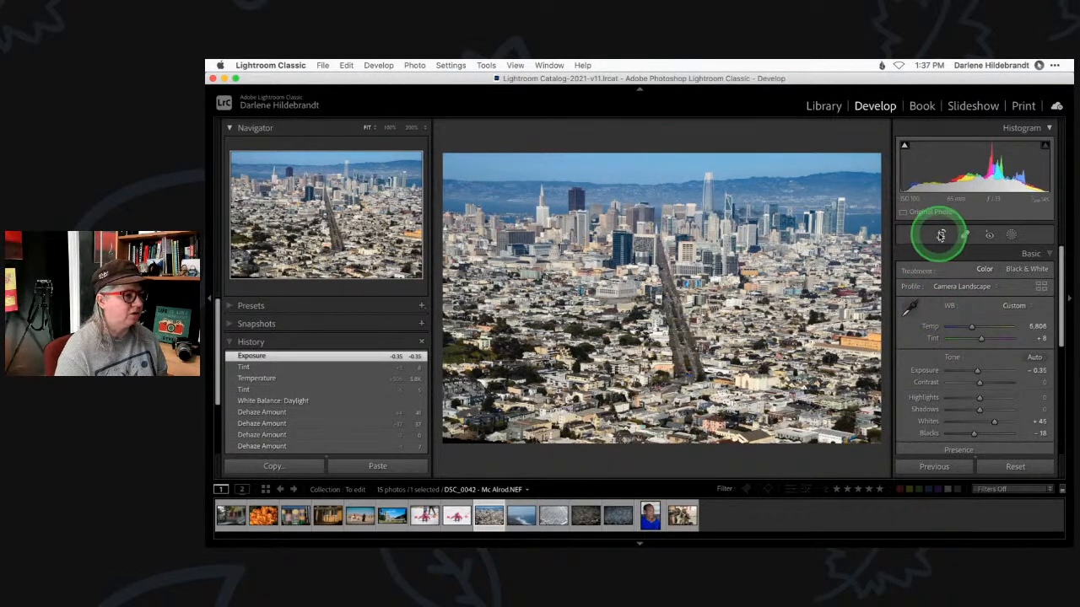
left_click(1031, 292)
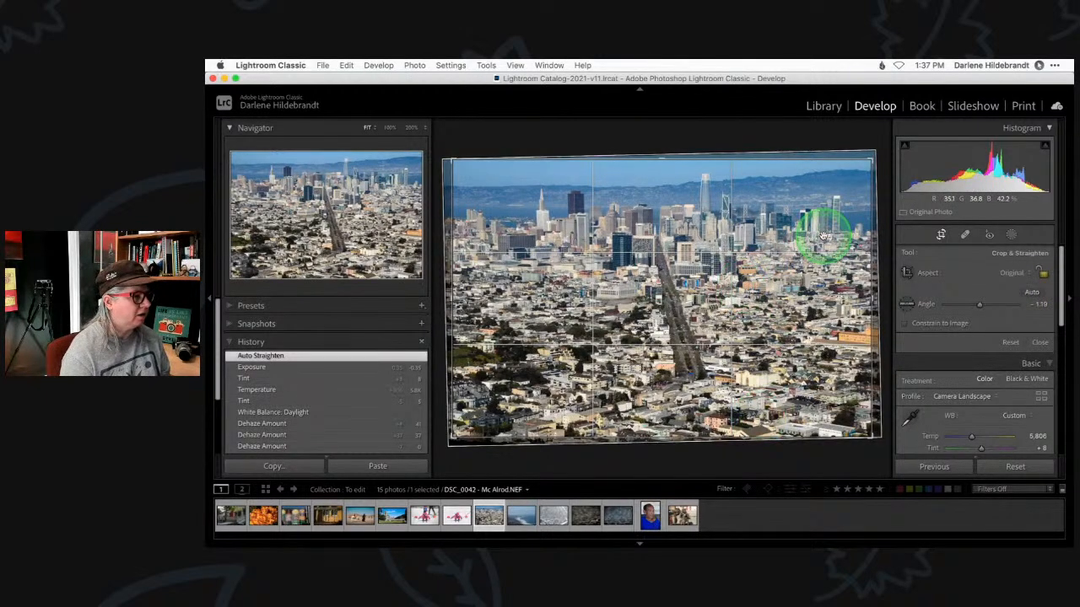
left_click_drag(825, 147, 828, 142)
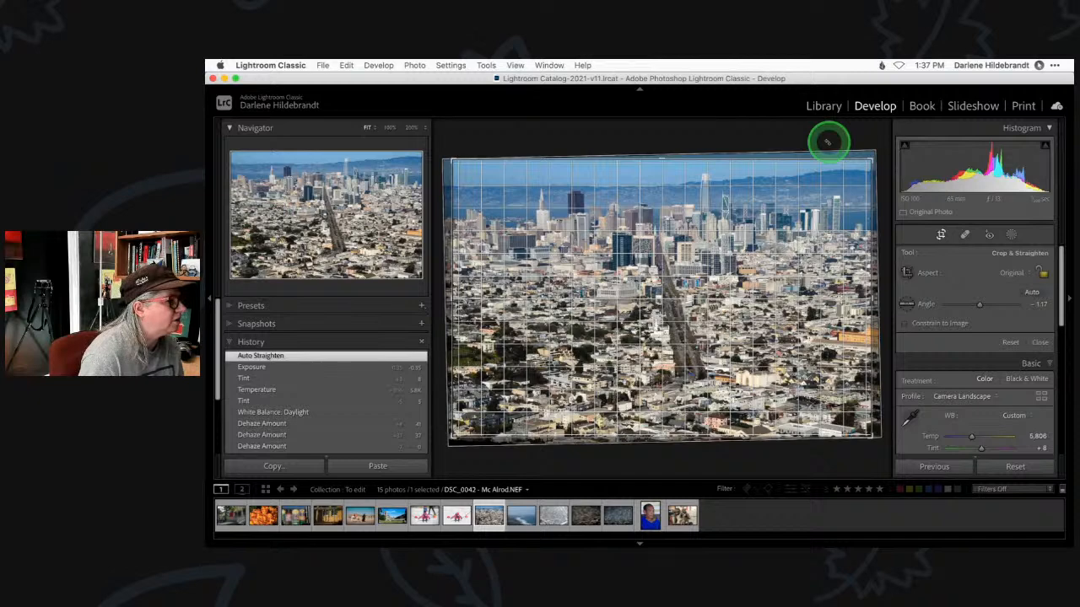
left_click_drag(827, 142, 829, 144)
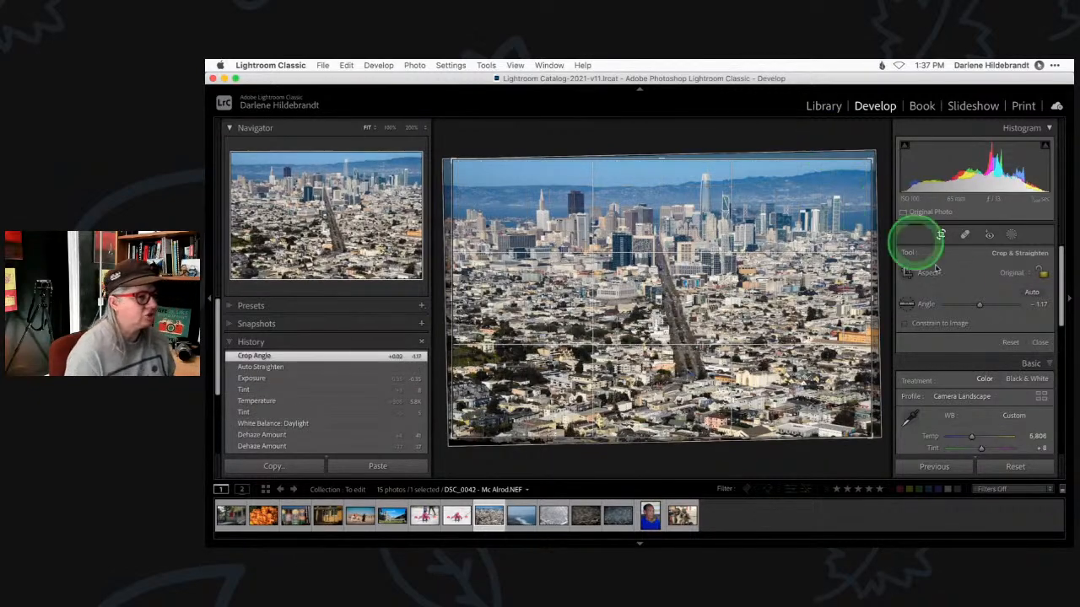
left_click(1011, 341)
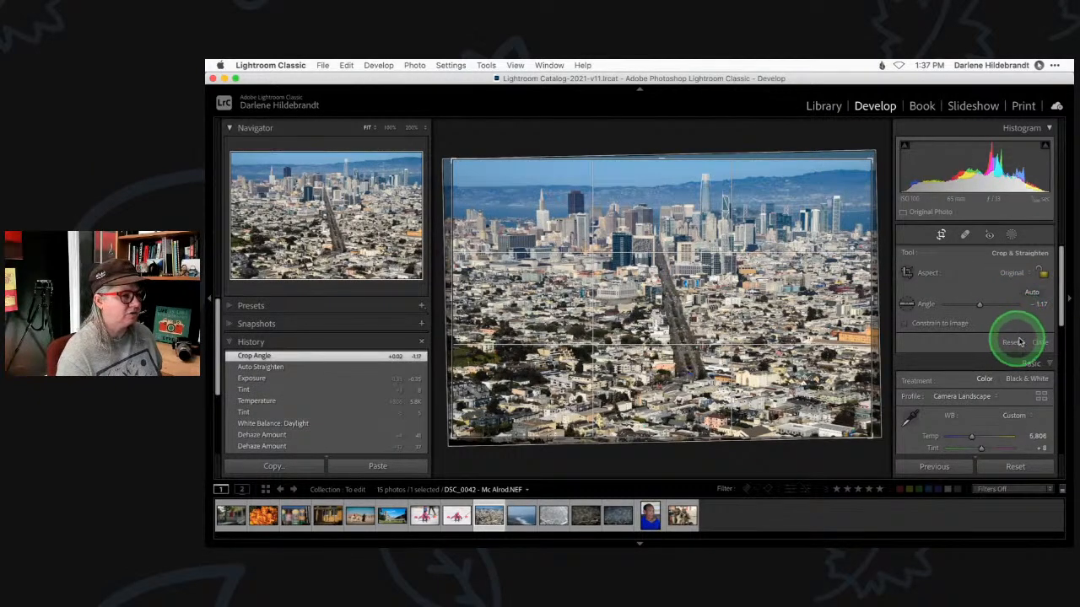
left_click(1037, 342)
Step: Correct the tilted perspective of the city photo with the automatic Upright transform
scroll(1013, 308, "down", 5)
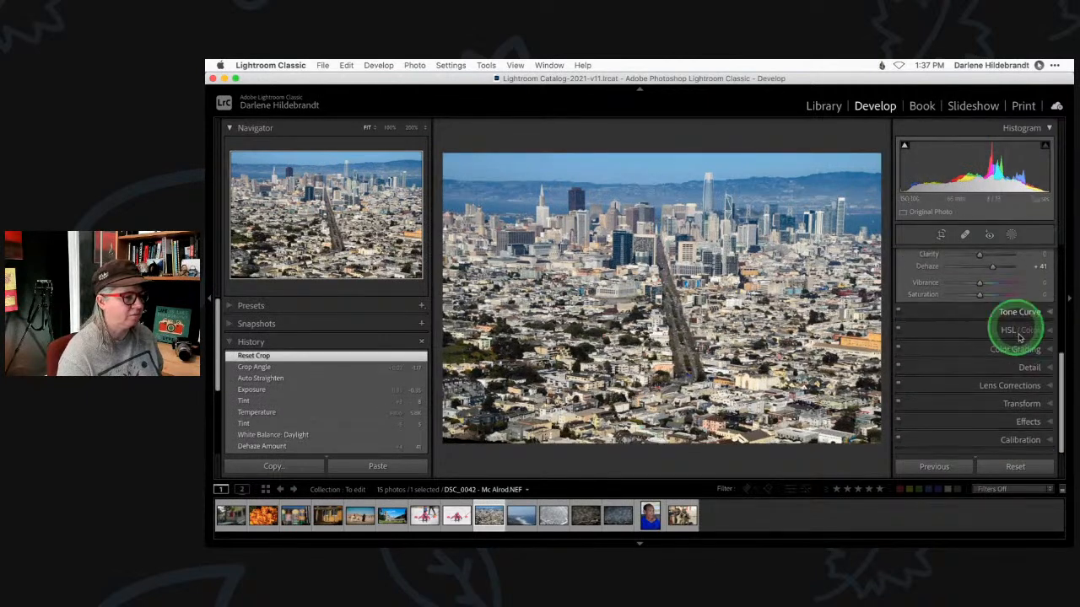
left_click(1020, 404)
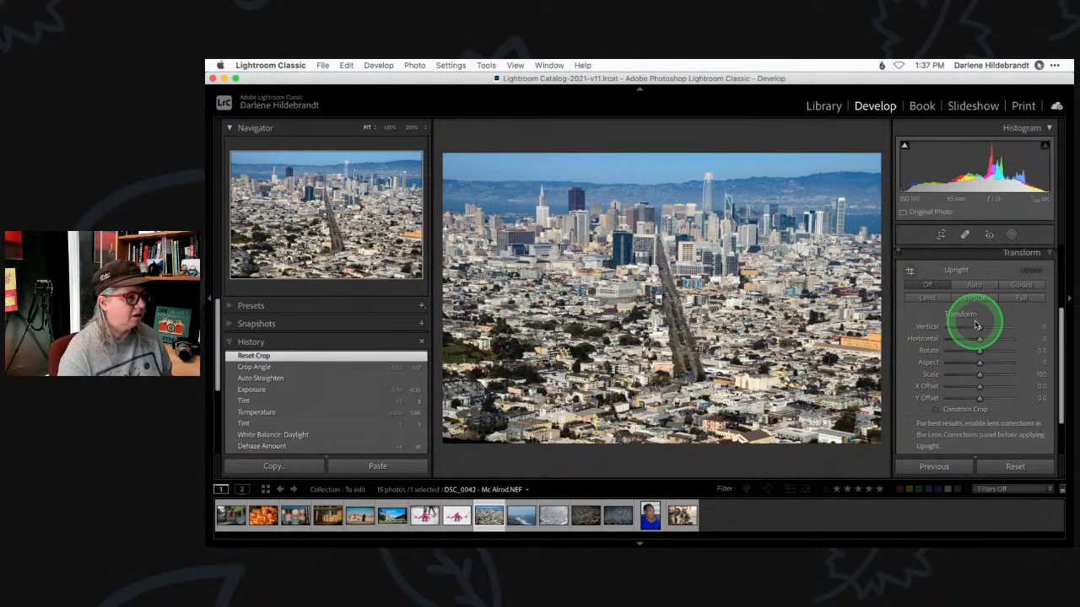
scroll(976, 324, "up", 1)
left_click(998, 349)
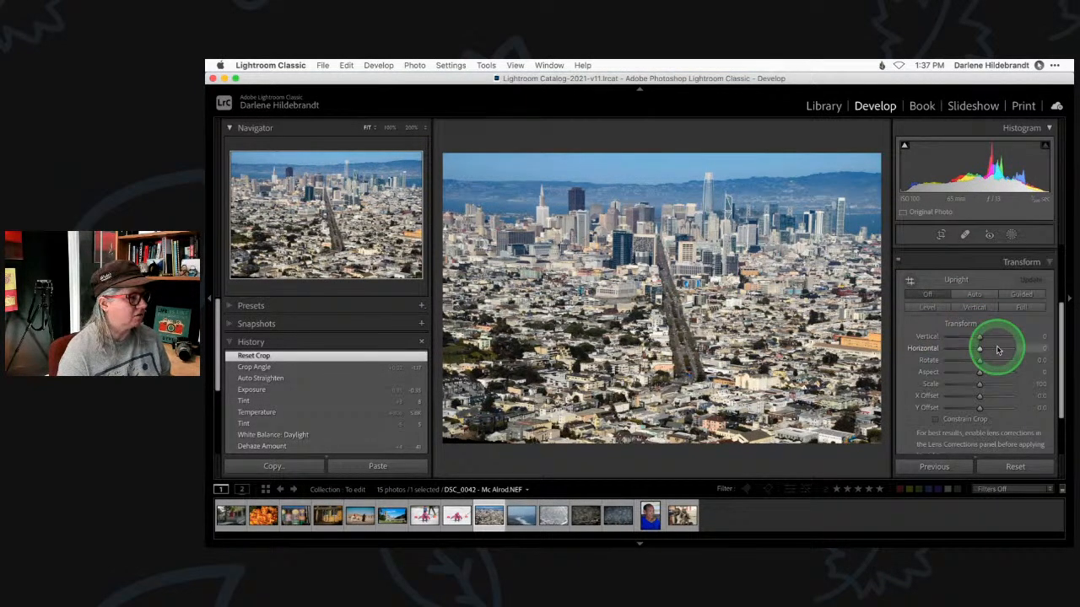
left_click(975, 295)
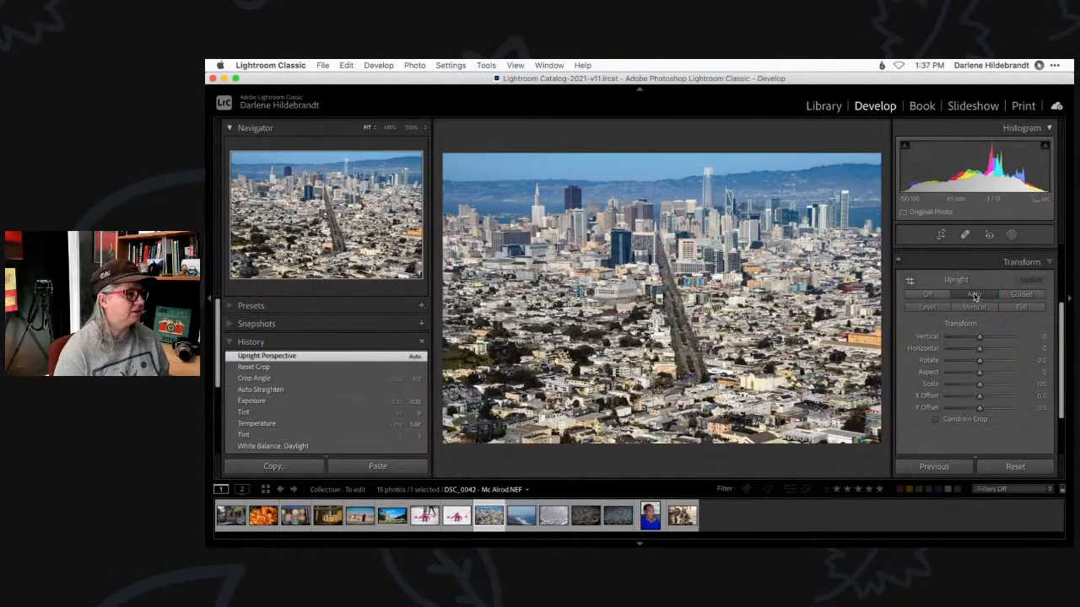
Step: Compare the city photo with and without the Transform correction several times
left_click(898, 262)
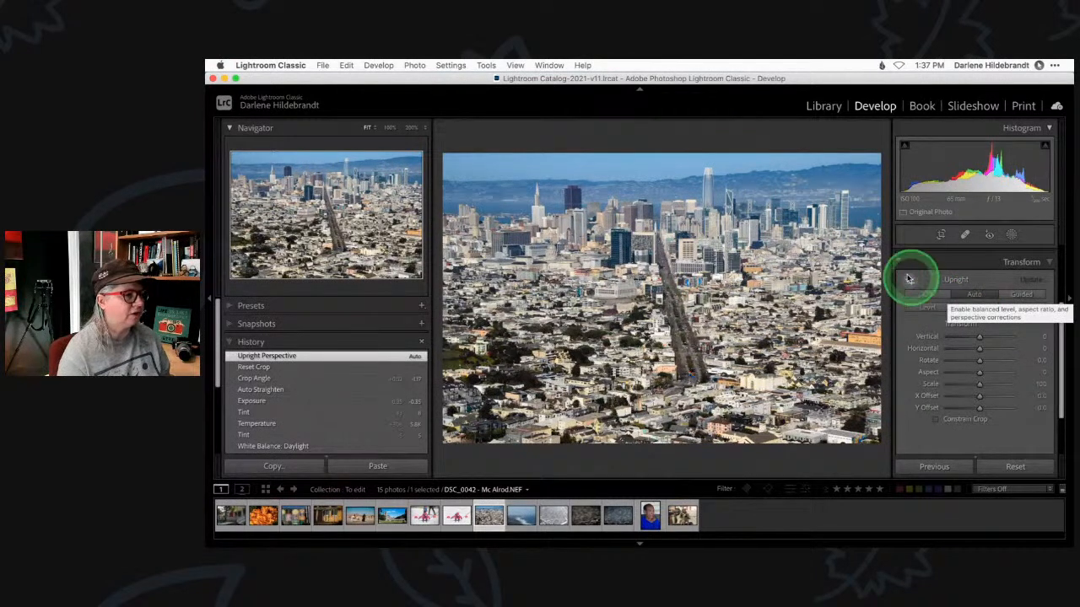
left_click(897, 263)
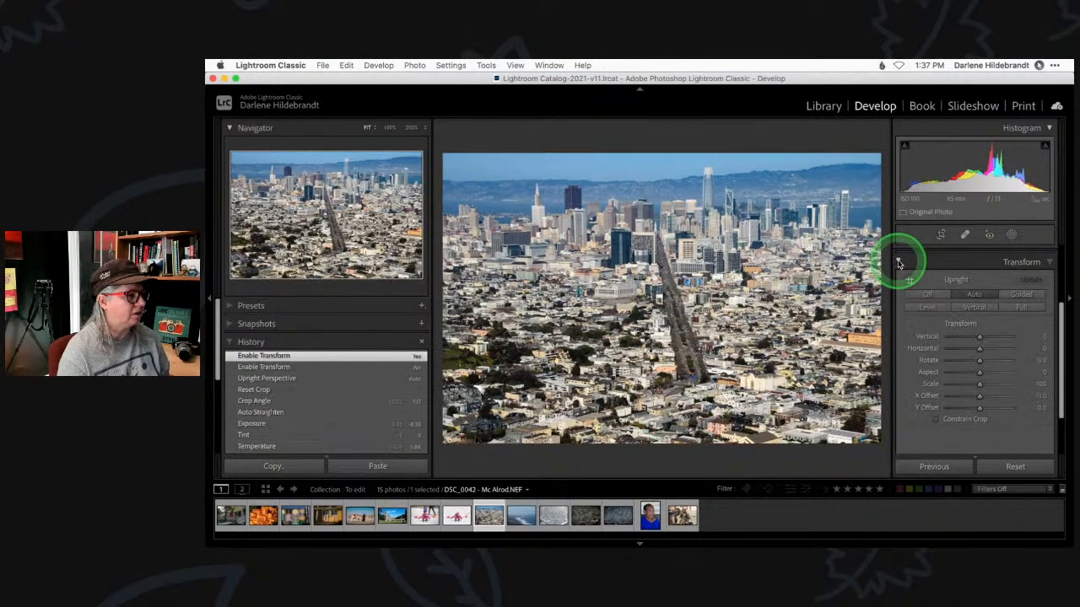
left_click(898, 262)
left_click(898, 262)
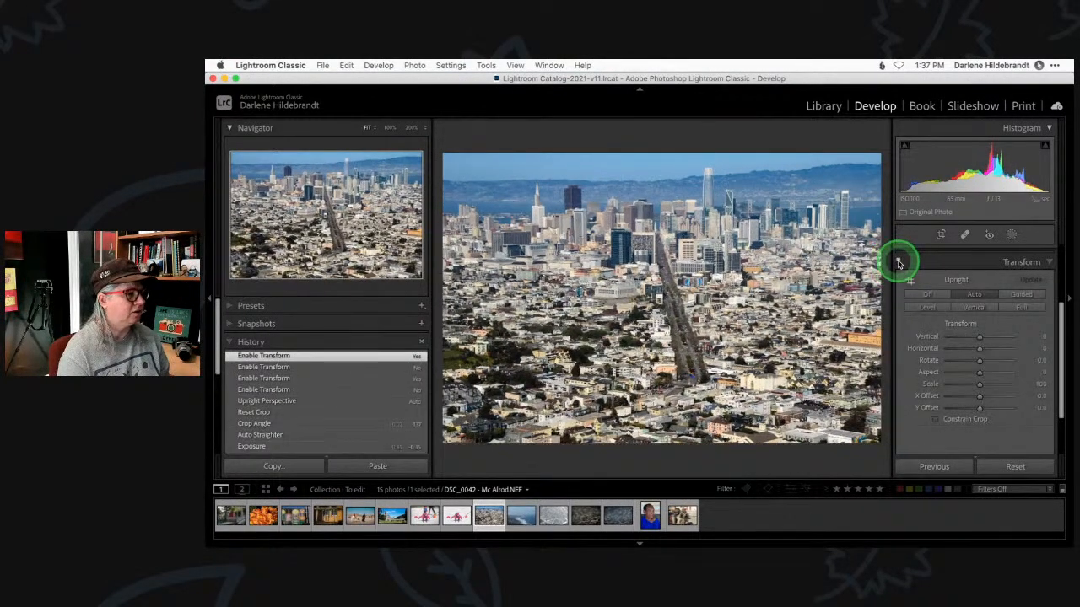
left_click(897, 262)
left_click(899, 262)
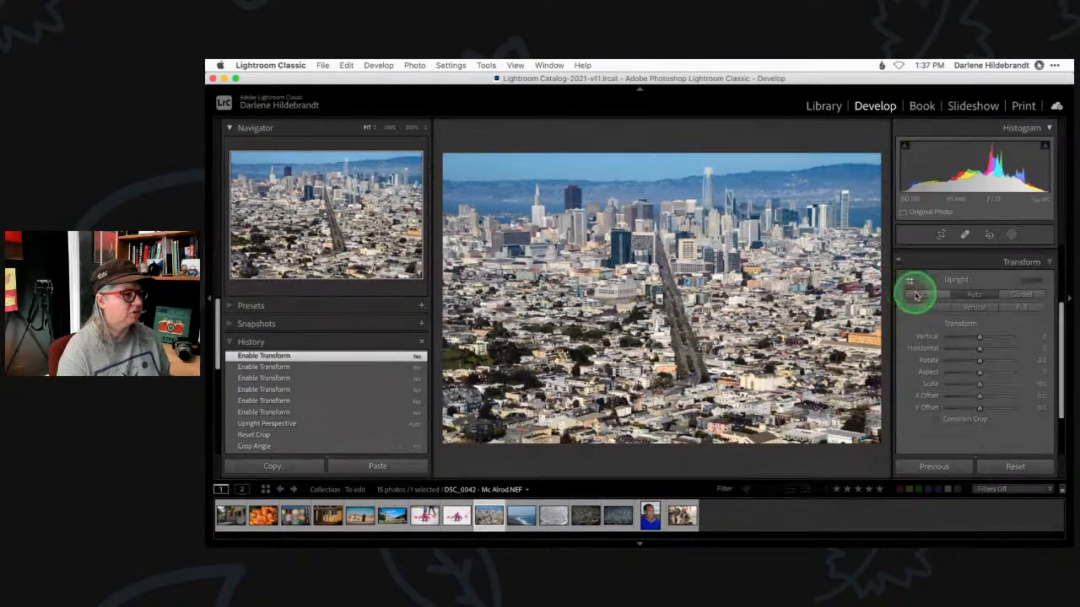
Step: Try the Full and Level Upright corrections against no correction, and return the city photo to Auto
left_click(922, 294)
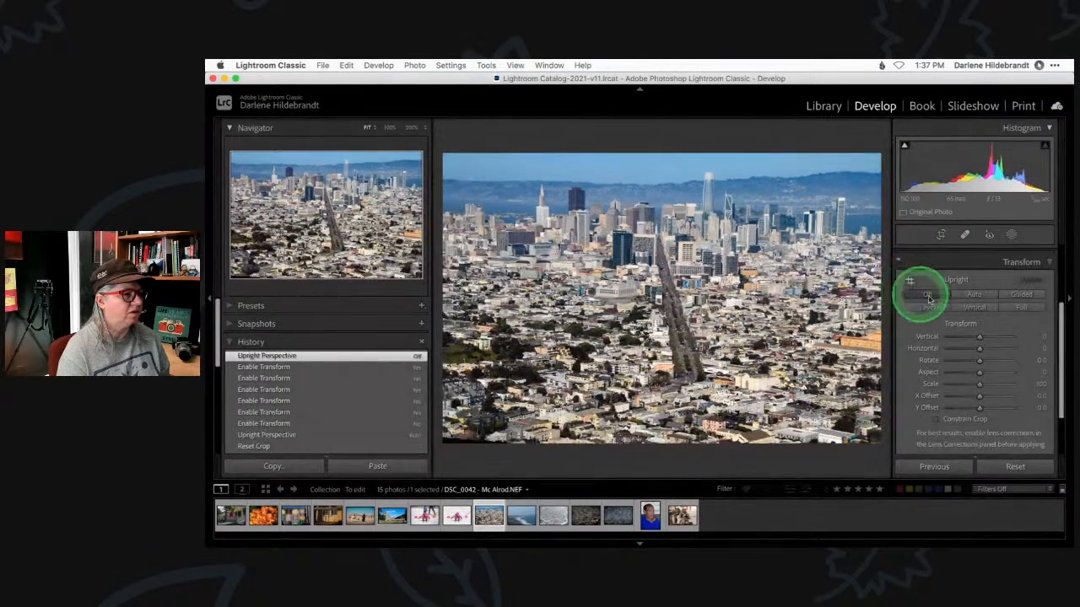
left_click(1021, 309)
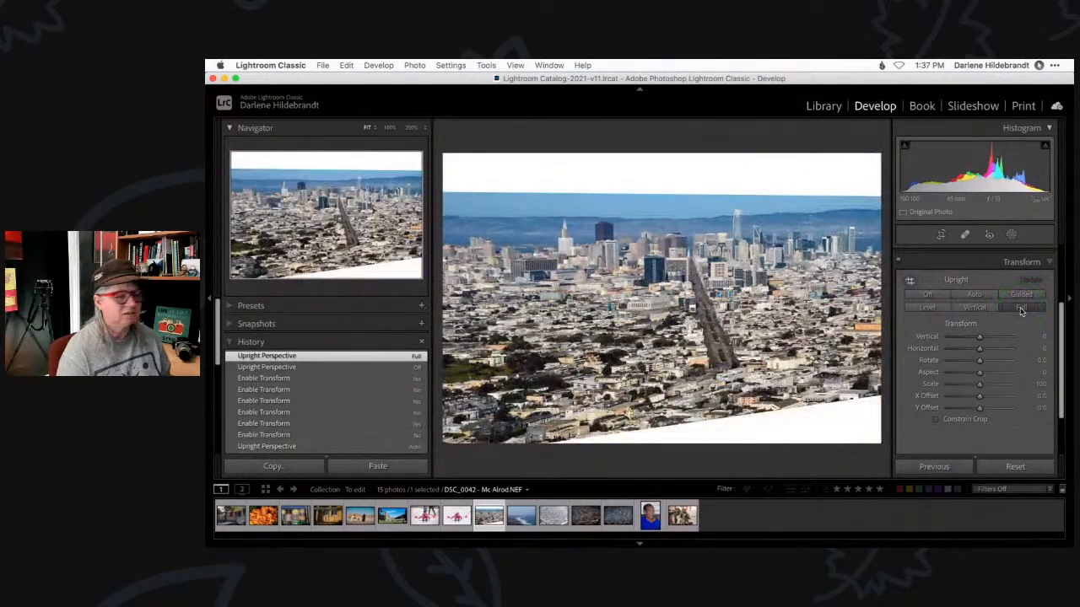
left_click(946, 294)
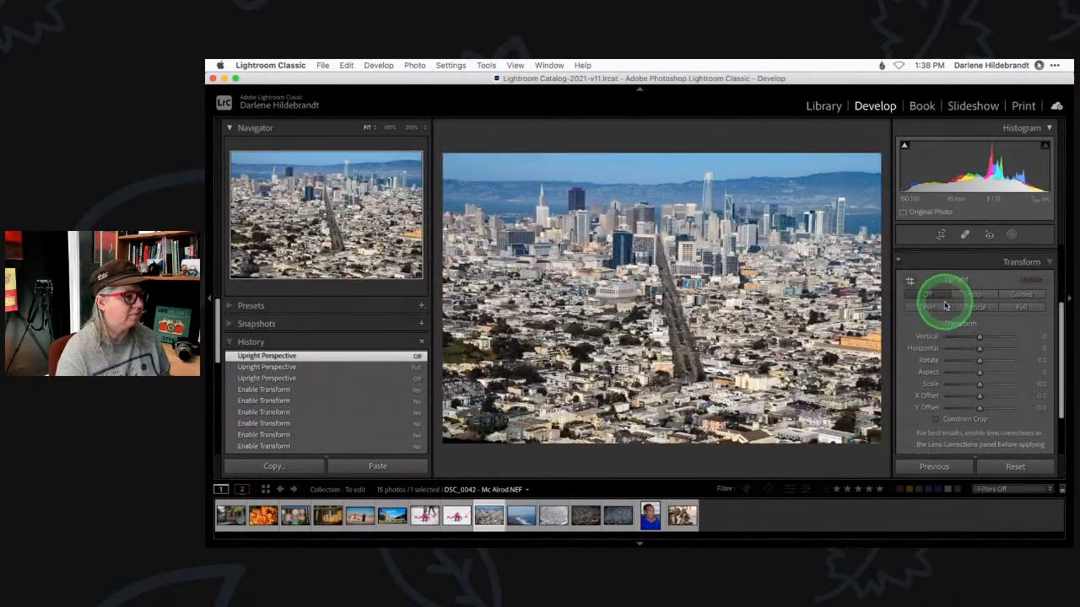
left_click(927, 308)
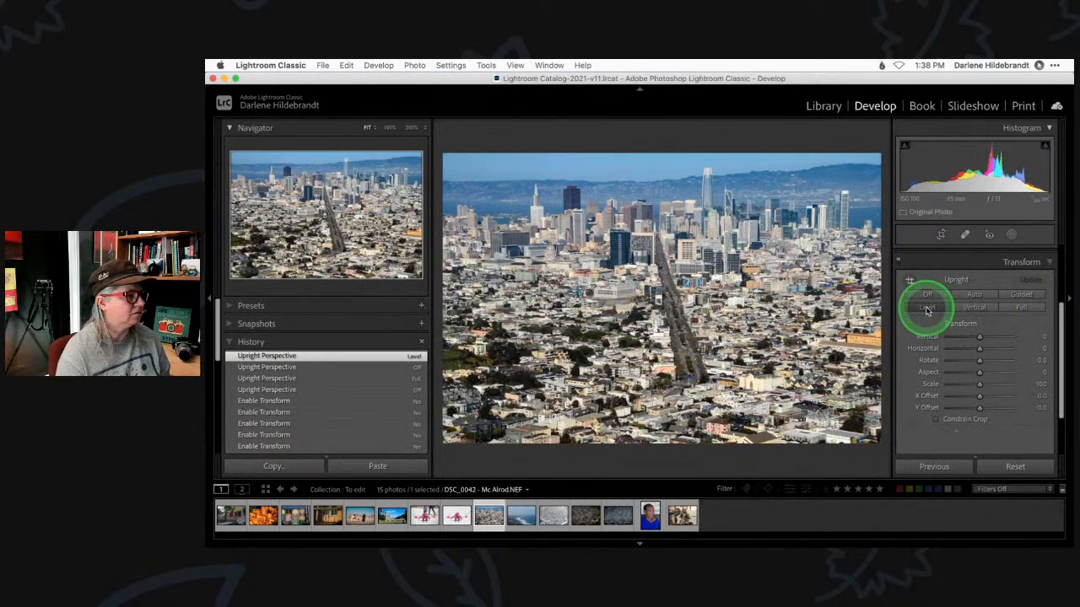
left_click(976, 294)
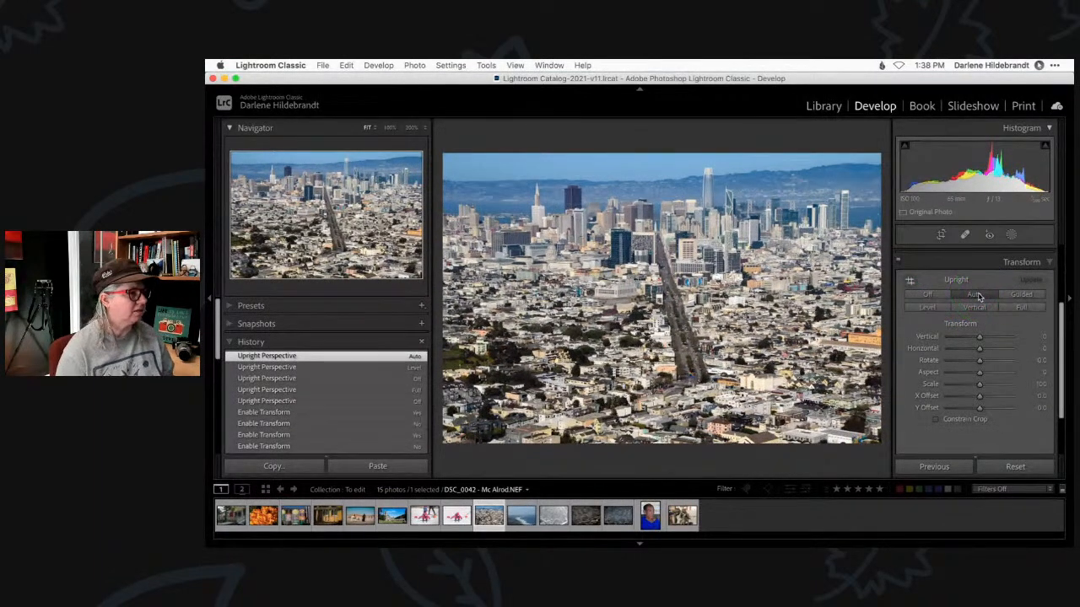
left_click(945, 295)
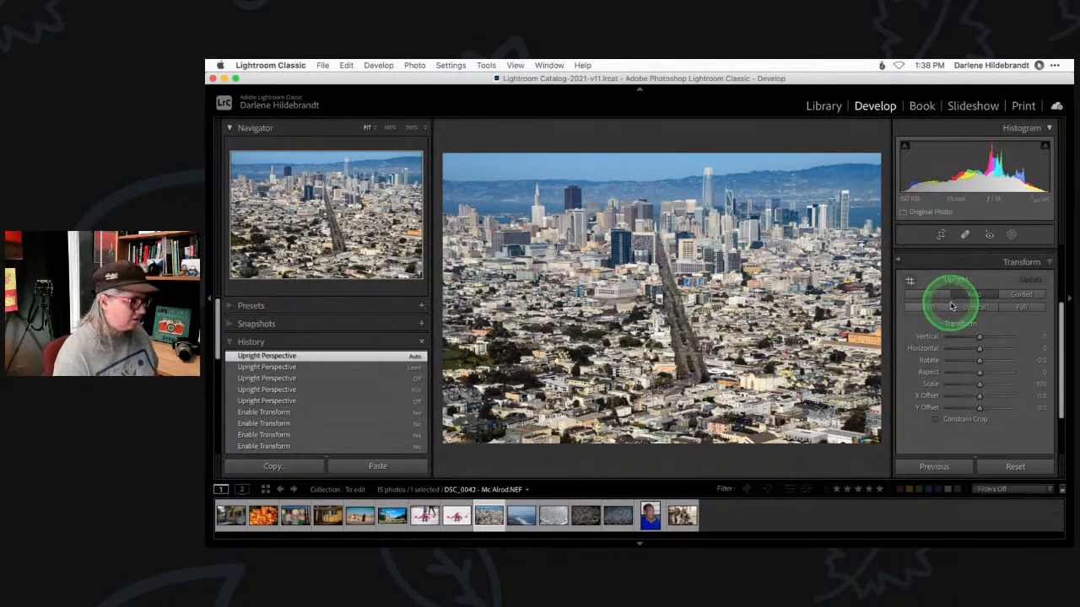
left_click(928, 295)
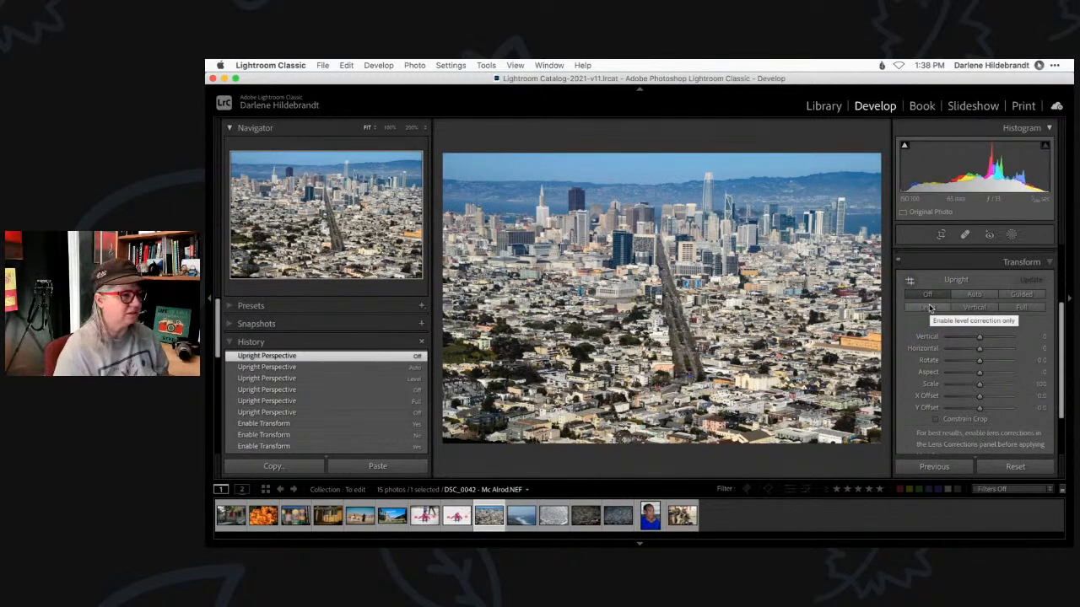
left_click(930, 308)
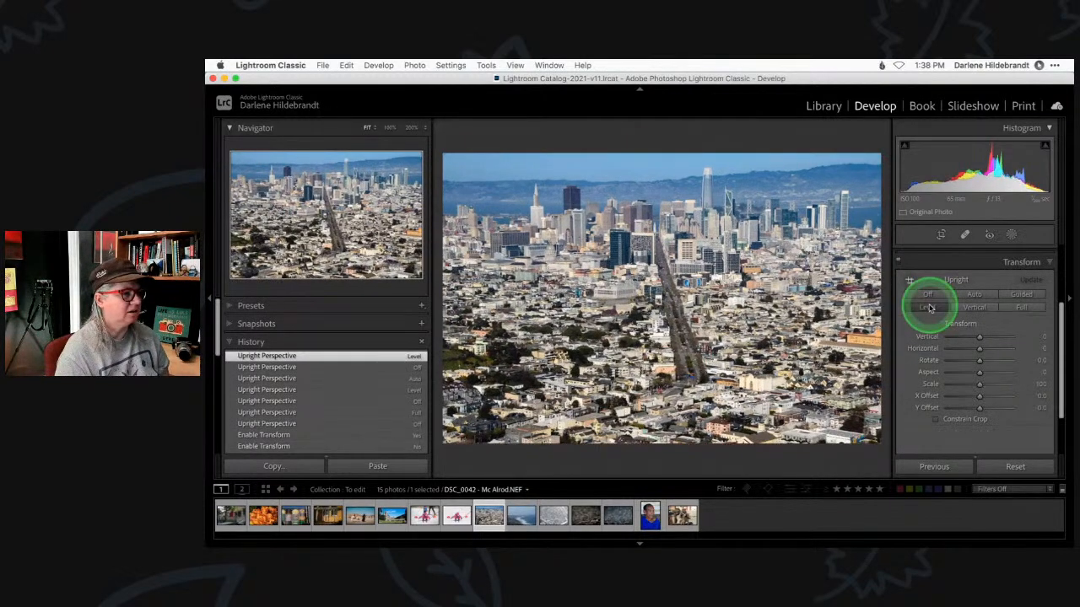
left_click(975, 295)
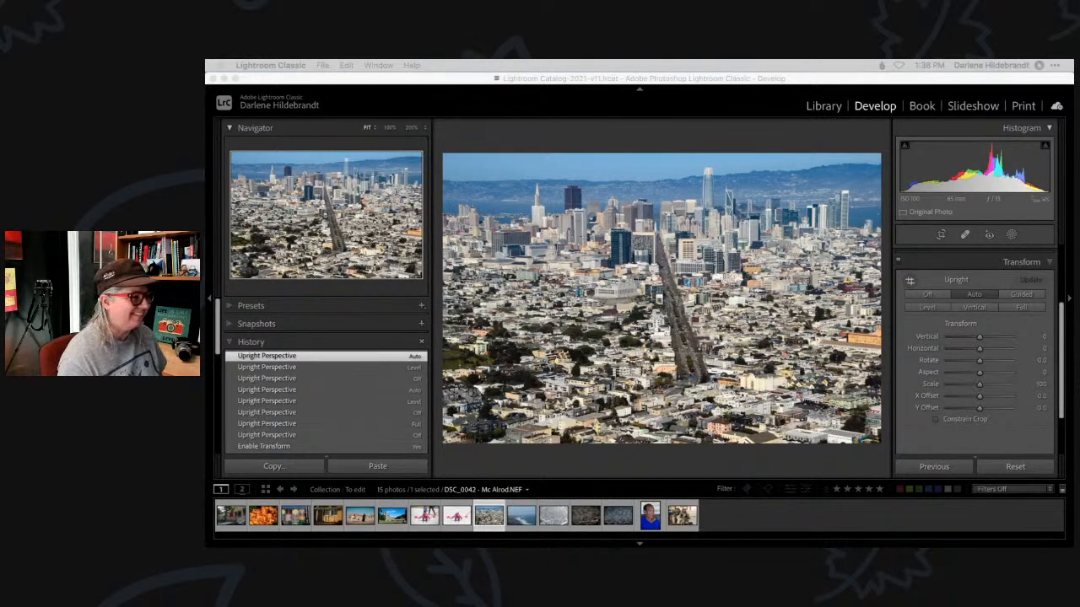
Step: Compare the fully edited city photo with its original before version
left_click(968, 438)
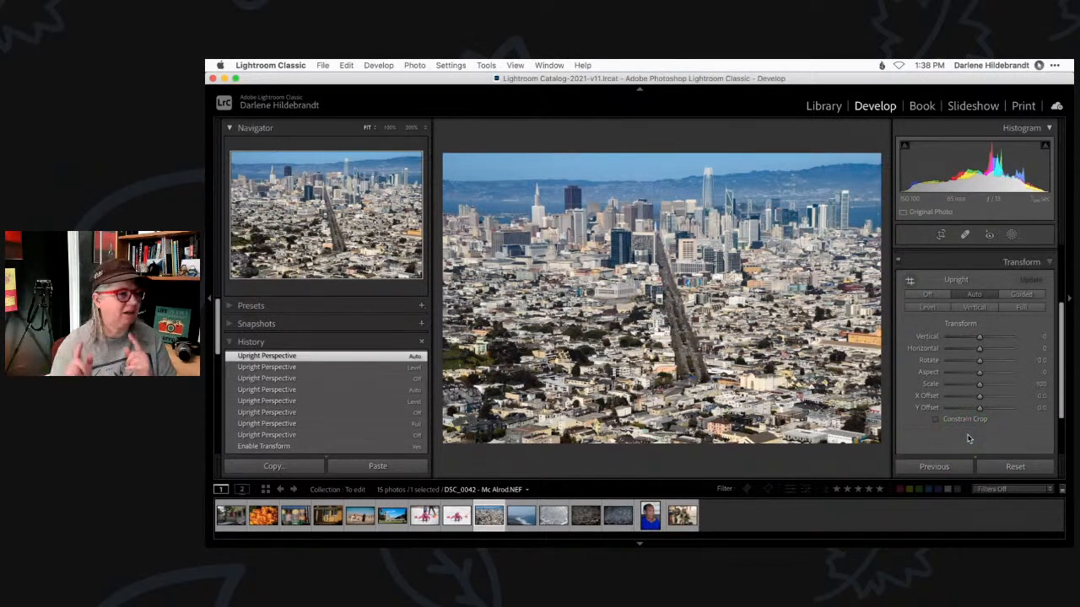
scroll(1003, 325, "up", 3)
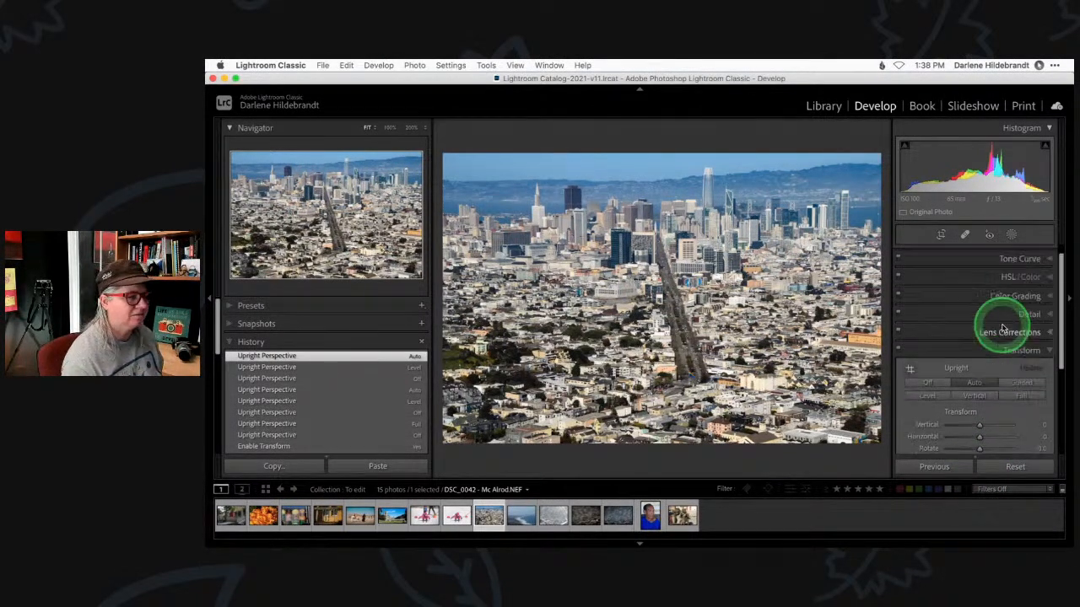
left_click(1028, 260)
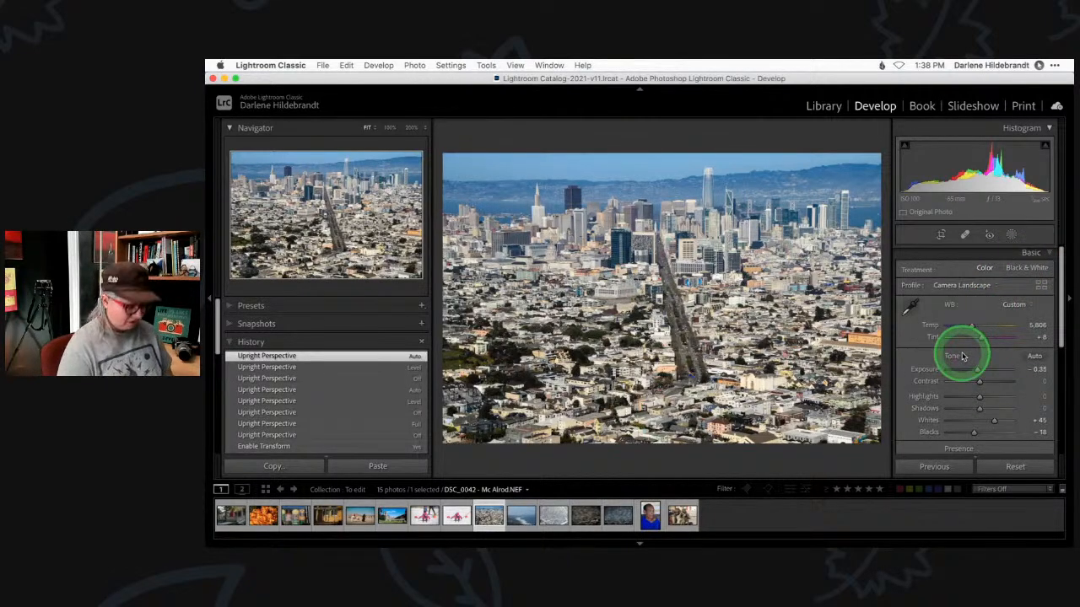
key("backslash")
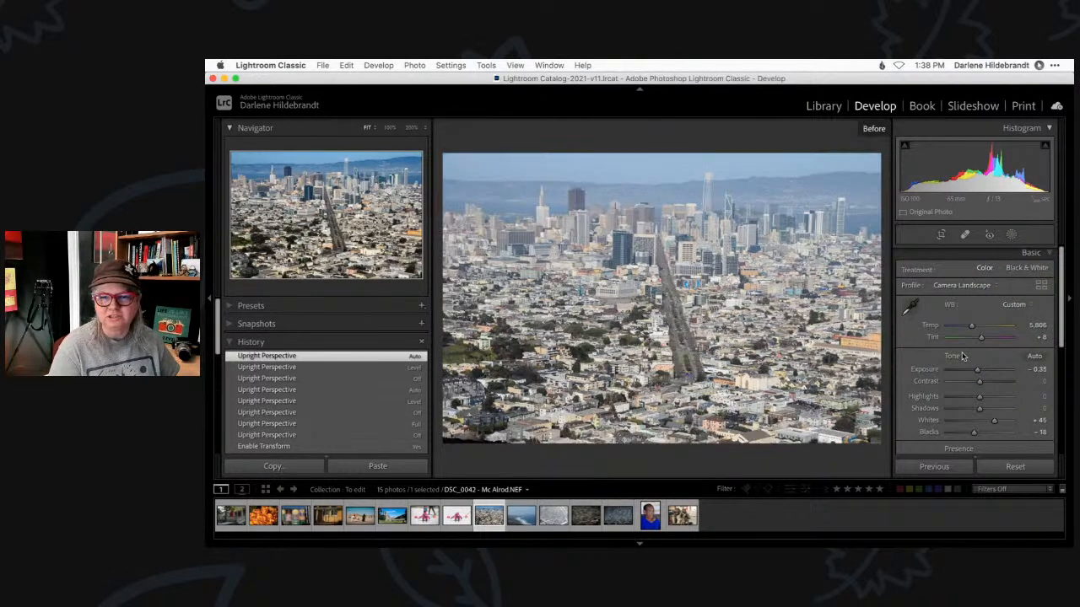
key("backslash")
key("backslash")
key("backslash")
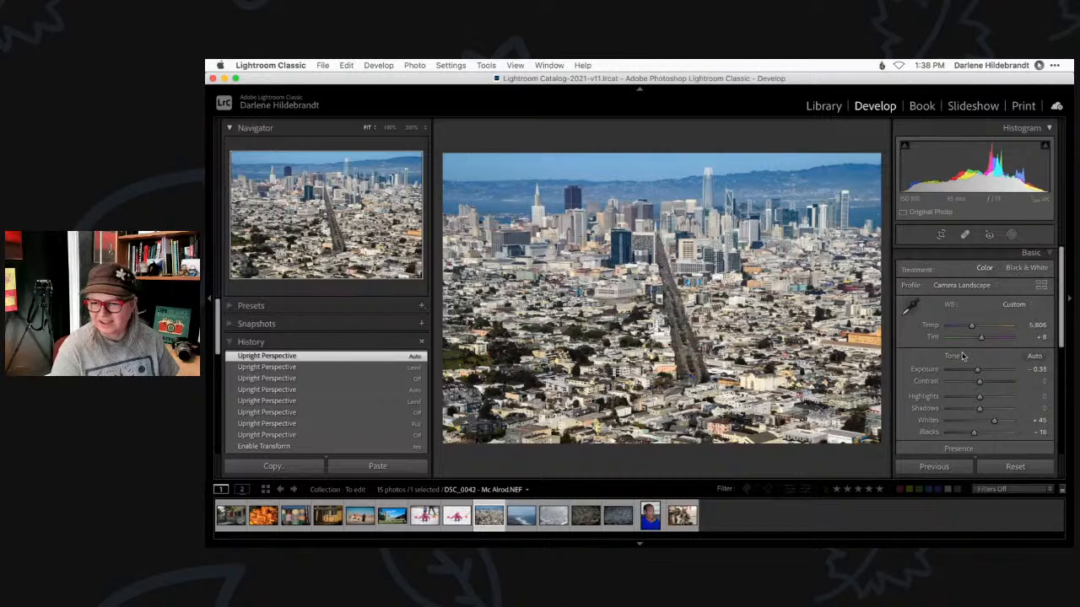
Step: Send the city photo to Luminar Neo as a 16-bit Adobe RGB (1998) TIFF copy with Lightroom adjustments
right_click(606, 246)
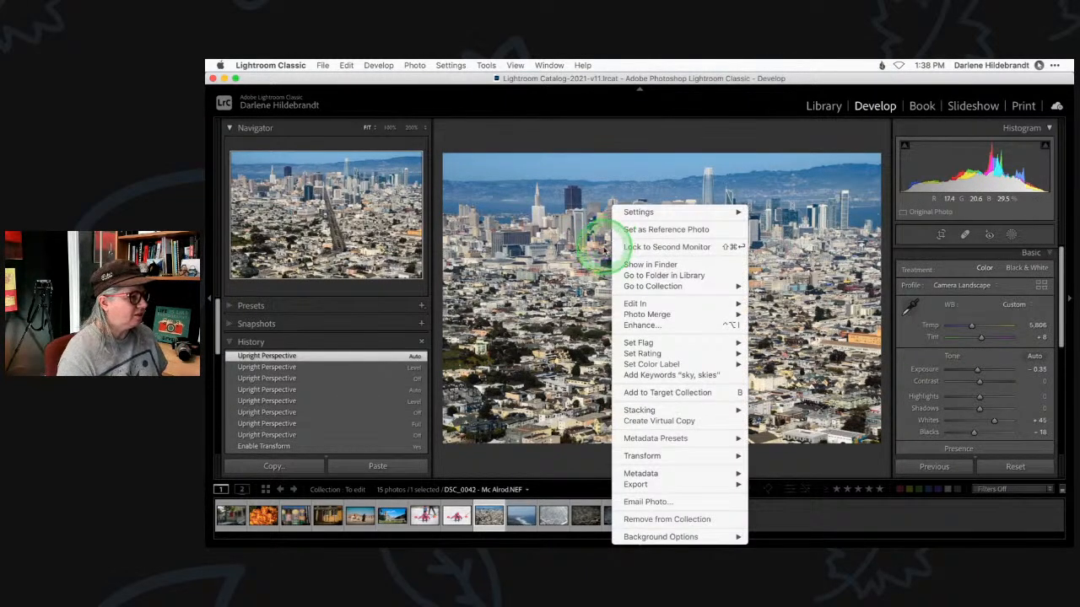
left_click(629, 305)
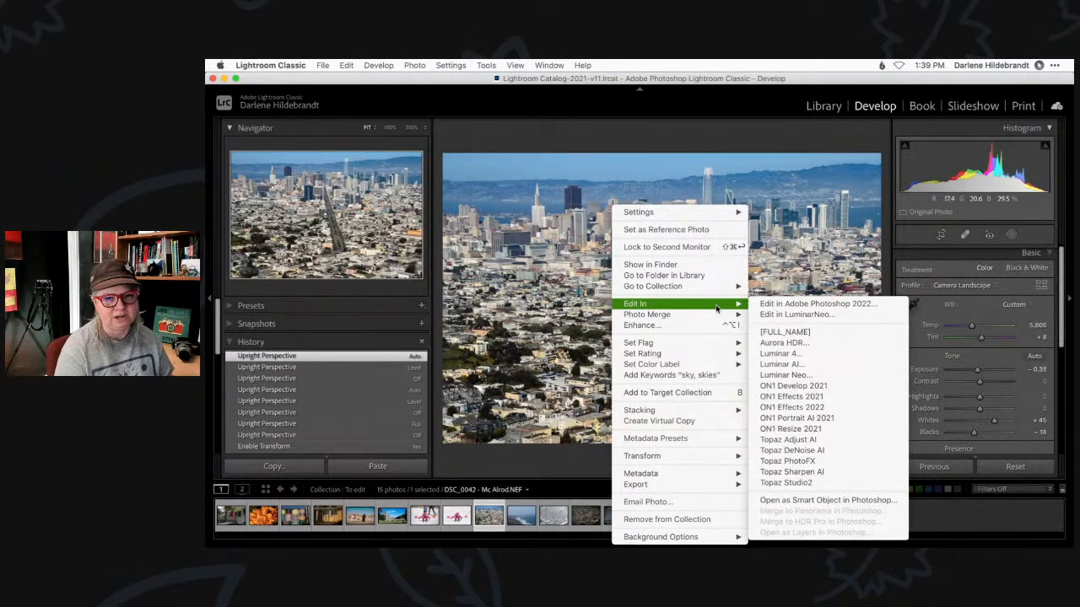
left_click(788, 377)
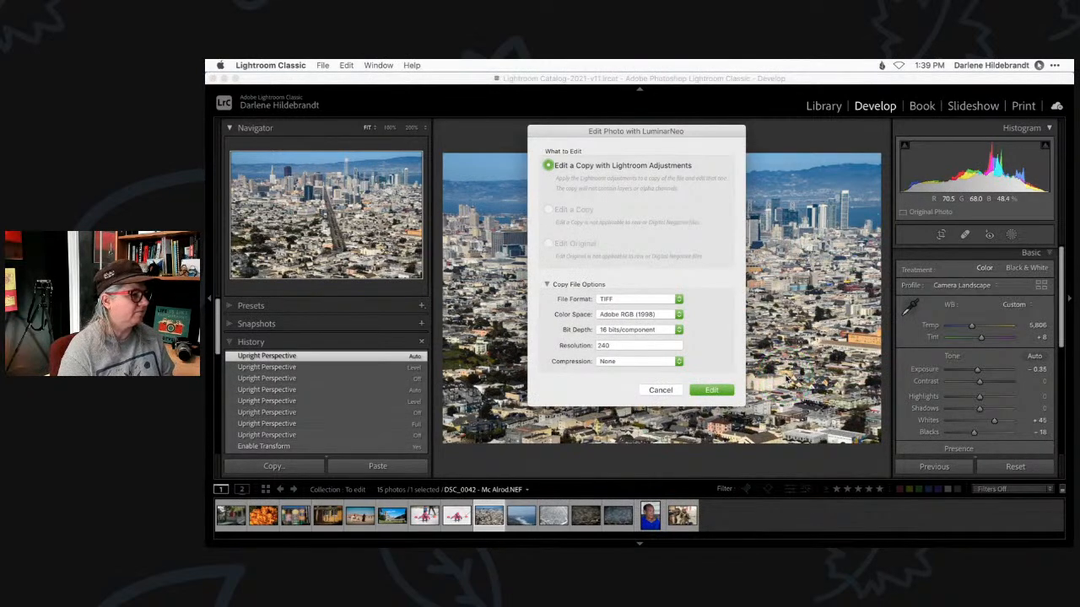
left_click(713, 389)
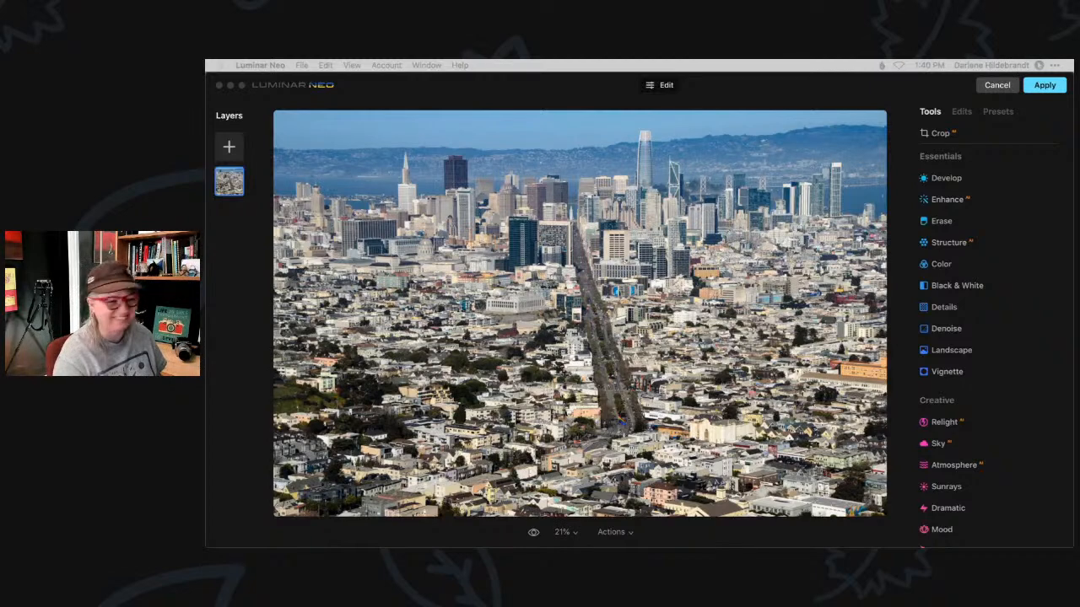
Step: Enhance the city photo's Details with Small Details 10, Medium Details 23 and Sharpen 12, and check the effect against the unadjusted view
left_click(781, 87)
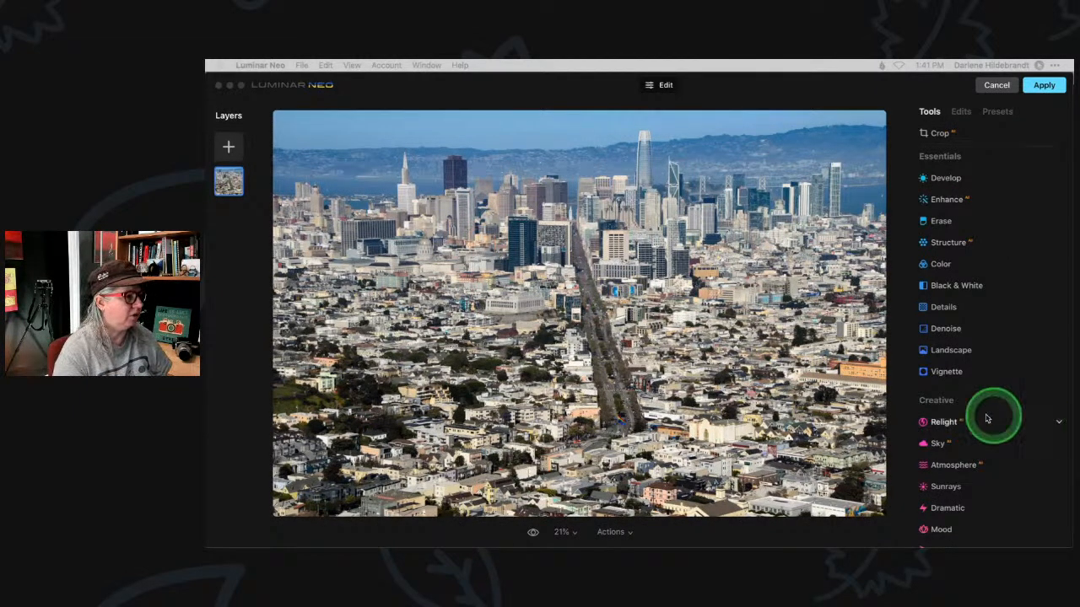
left_click(961, 311)
left_click(943, 308)
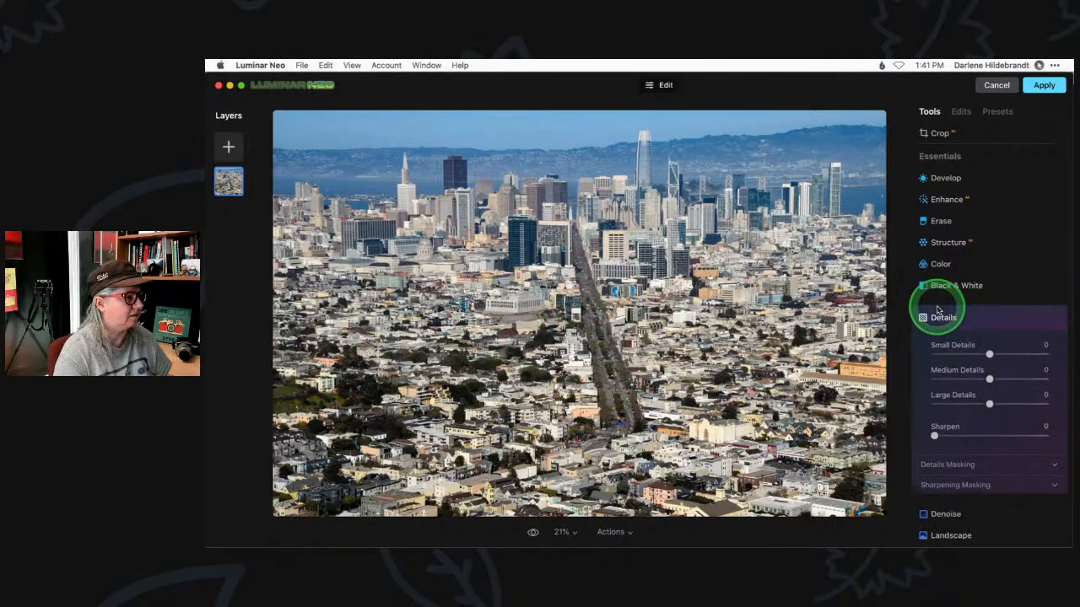
left_click_drag(988, 379, 1003, 381)
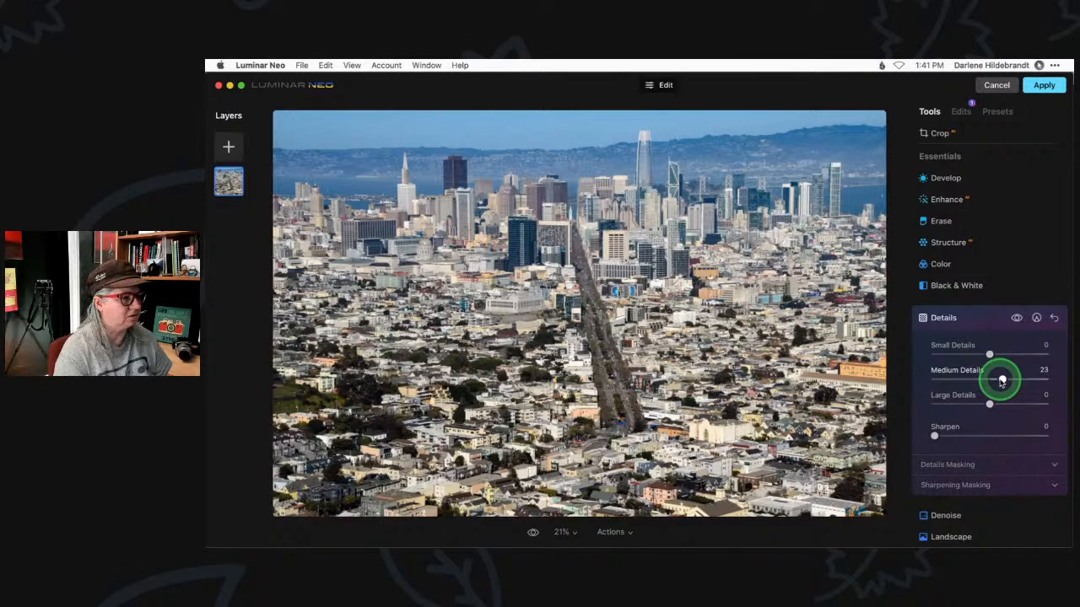
left_click_drag(934, 436, 952, 437)
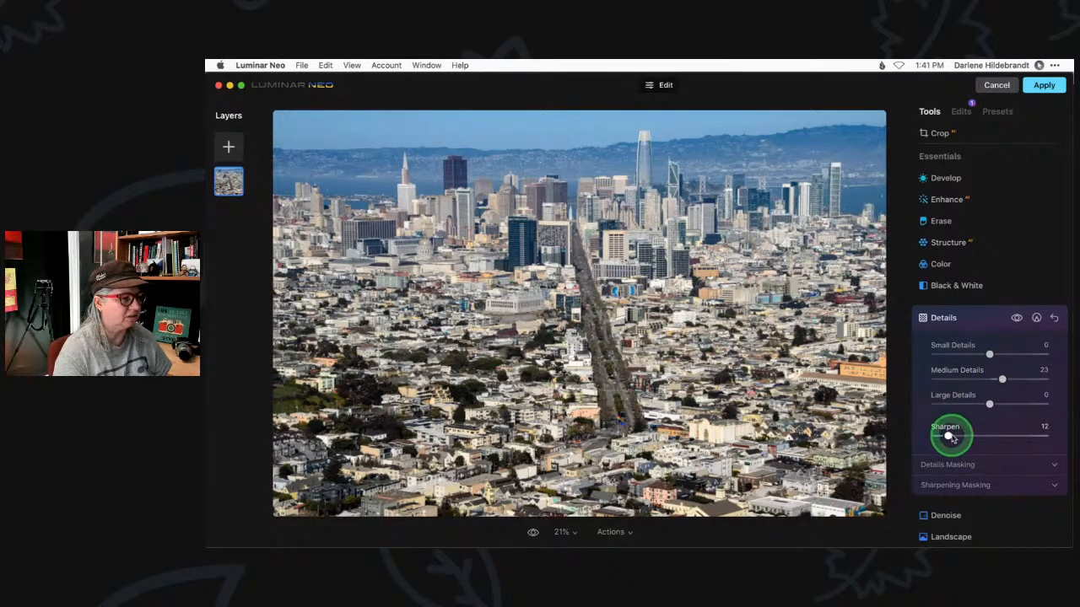
mouse_move(1003, 361)
left_mouse_down()
mouse_move(989, 351)
mouse_move(1000, 363)
left_mouse_up()
left_click(1016, 318)
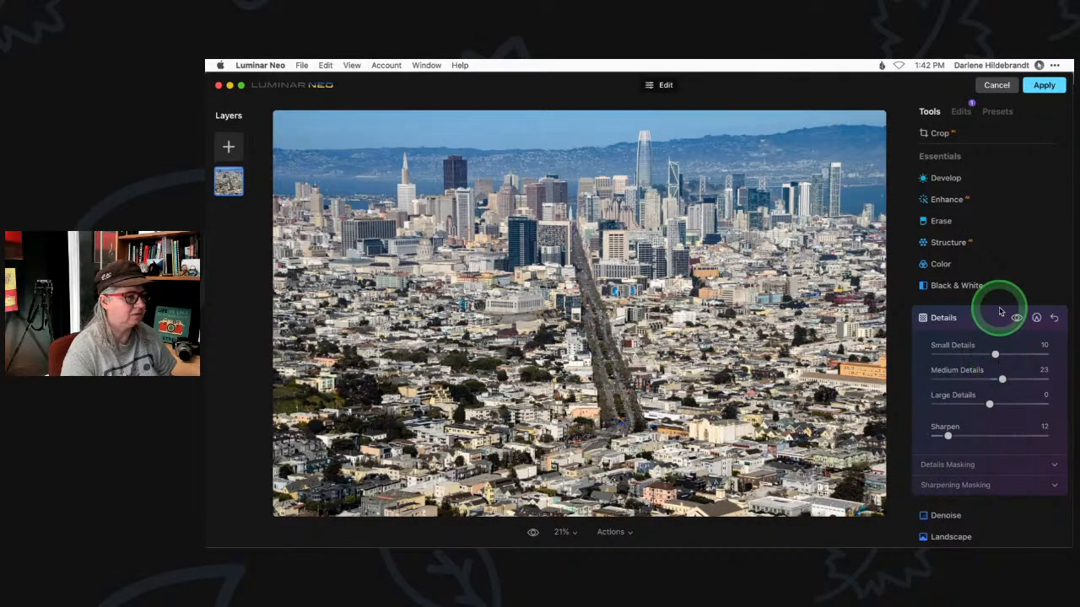
Step: Compare the Details effect before and after, and paint its mask across the buildings and skyline with a size 220 brush at strength 77
left_click(1016, 319)
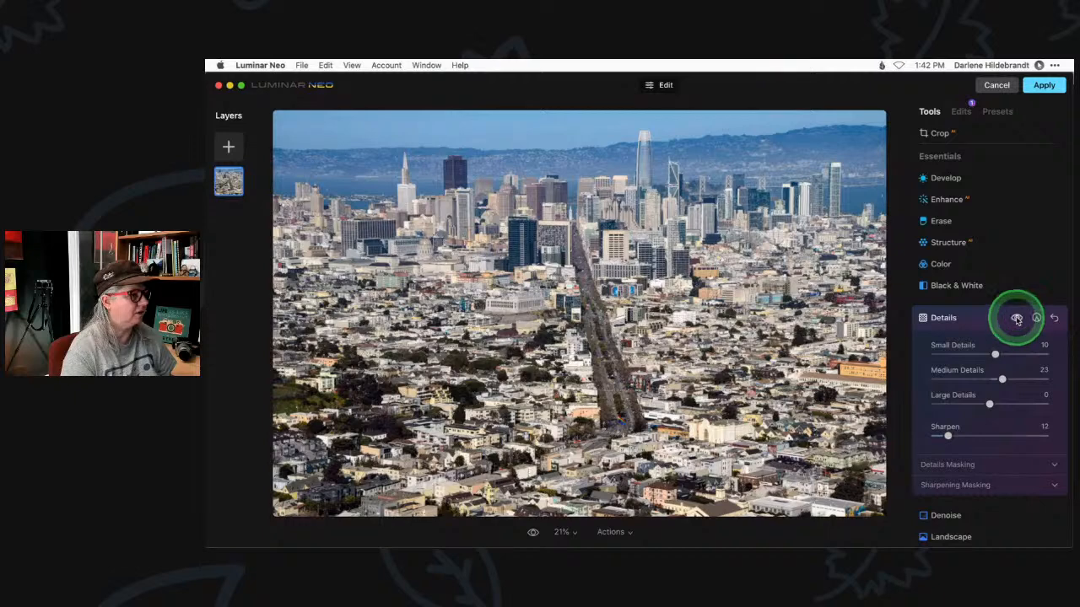
left_click(1017, 319)
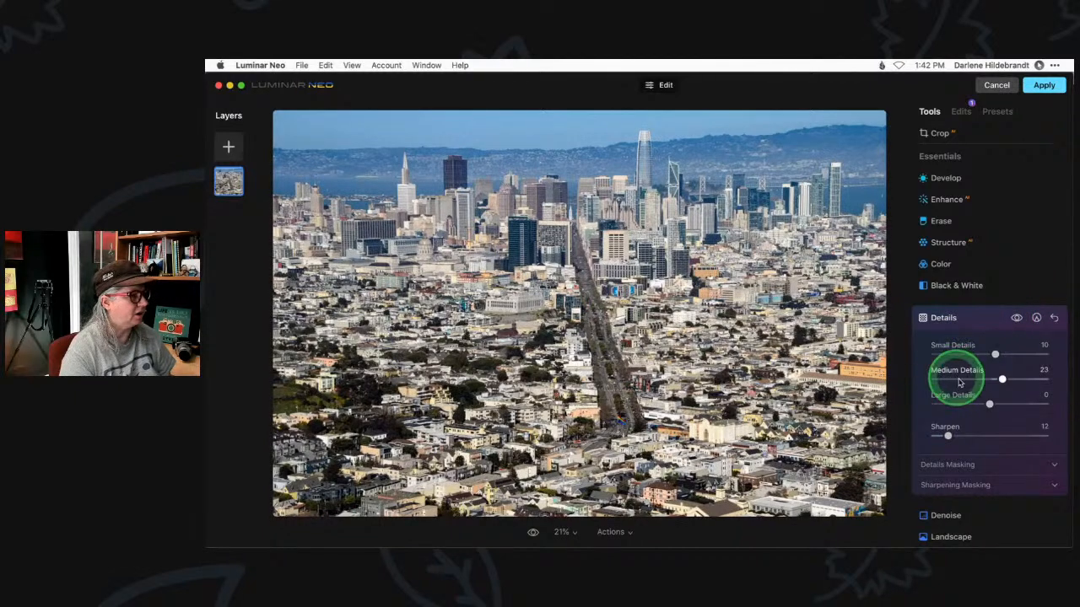
left_click(1036, 318)
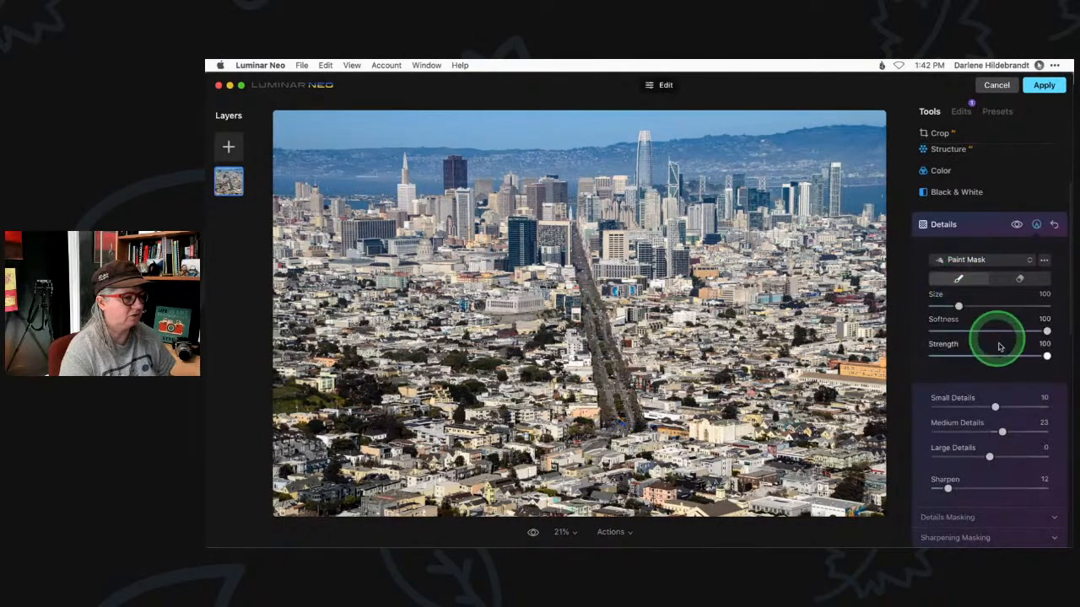
left_click_drag(1046, 356, 1016, 358)
key("bracketright")
key("bracketright")
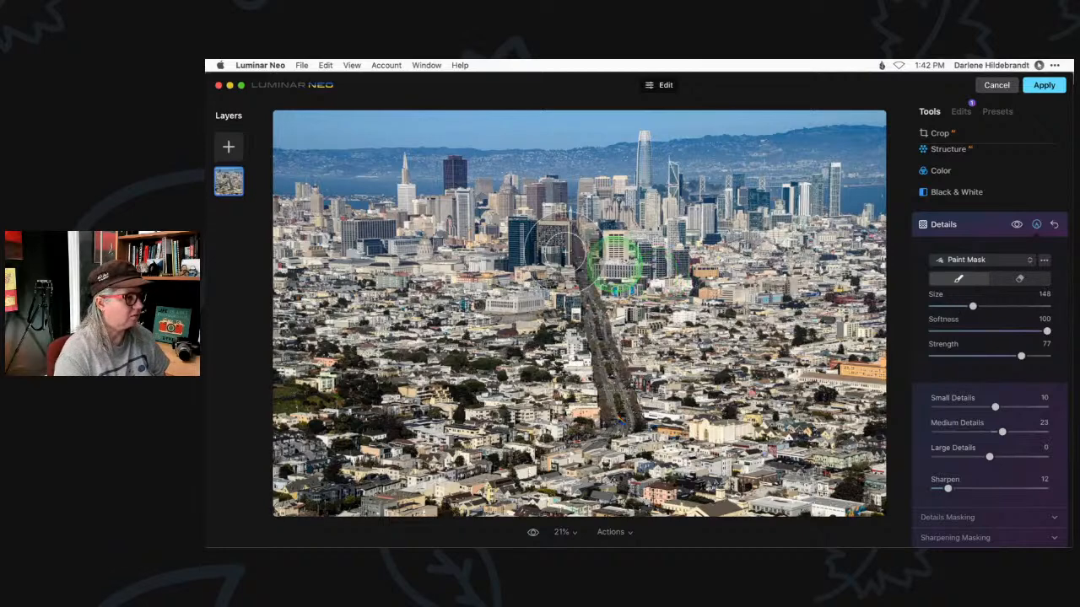
key("bracketright")
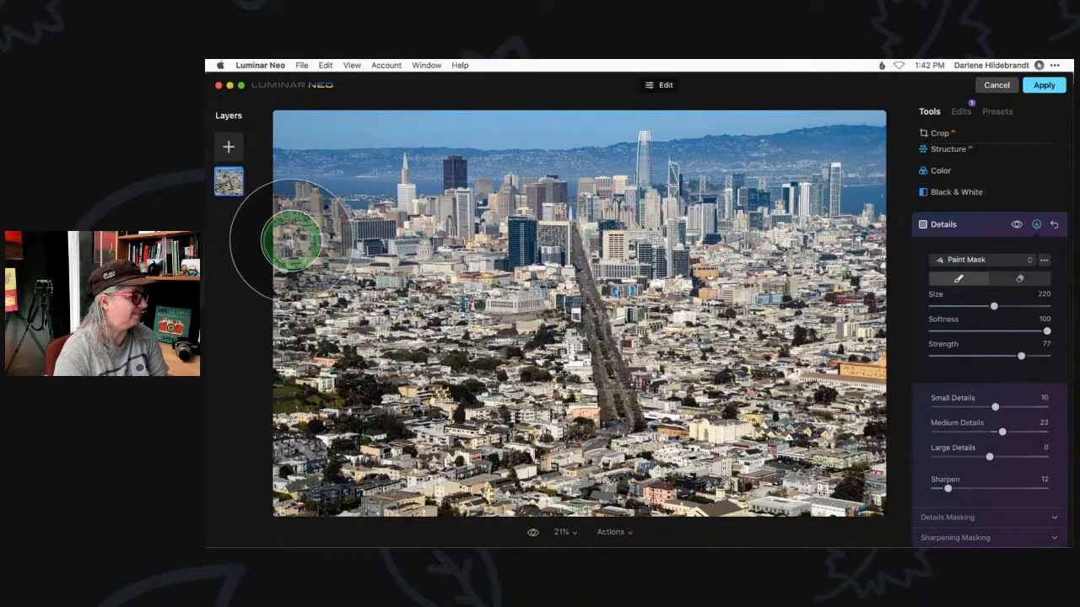
mouse_move(313, 244)
left_mouse_down()
mouse_move(424, 263)
mouse_move(546, 247)
mouse_move(801, 249)
mouse_move(869, 261)
left_mouse_up()
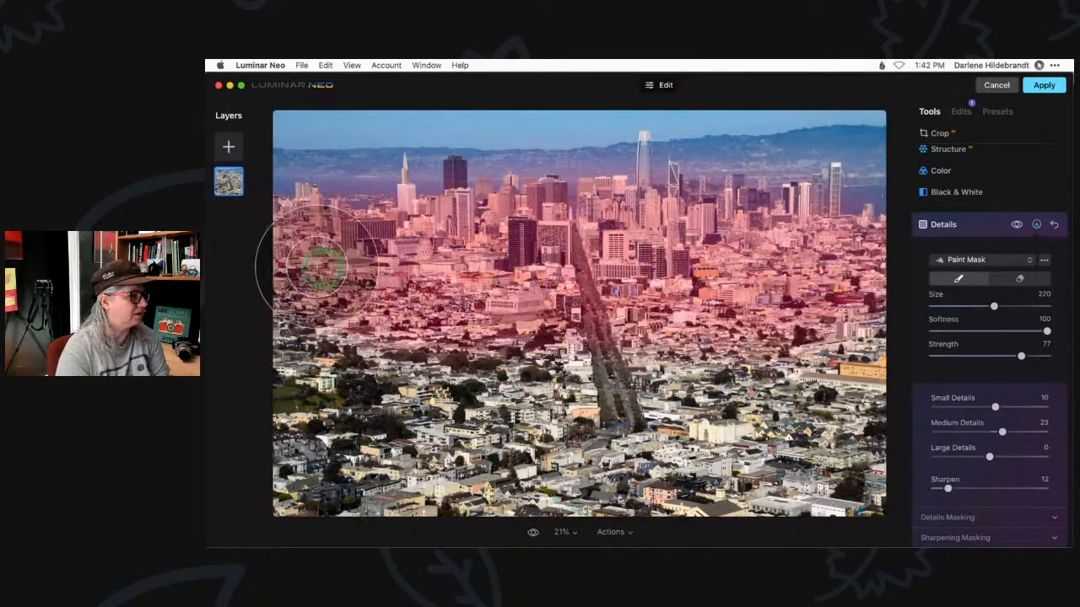
left_click_drag(876, 330, 874, 335)
mouse_move(680, 255)
left_mouse_down()
mouse_move(834, 263)
mouse_move(628, 250)
mouse_move(322, 267)
mouse_move(840, 245)
left_mouse_up()
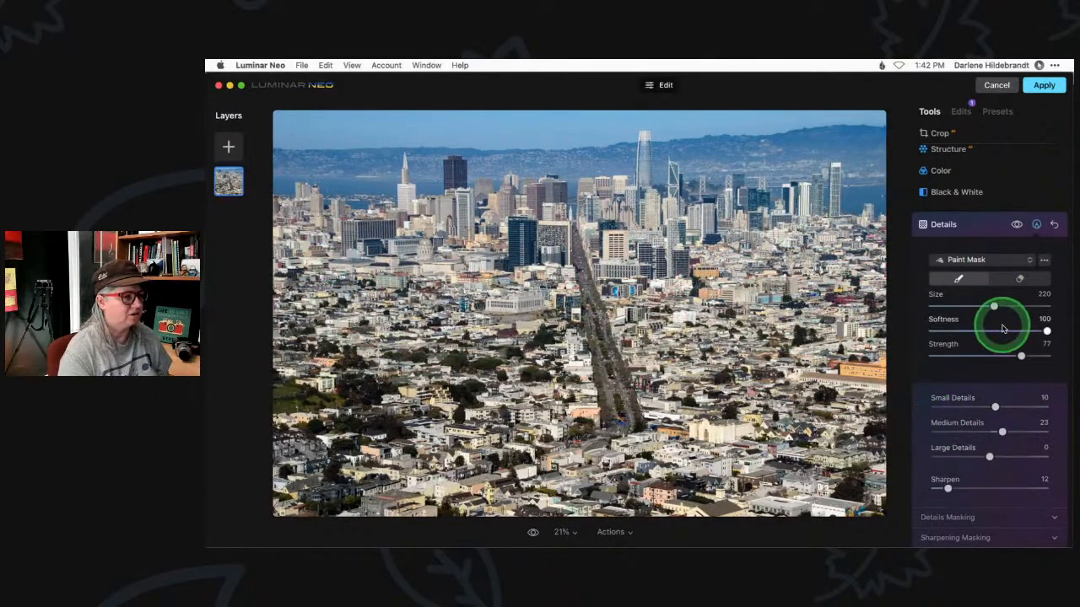
left_click(1036, 224)
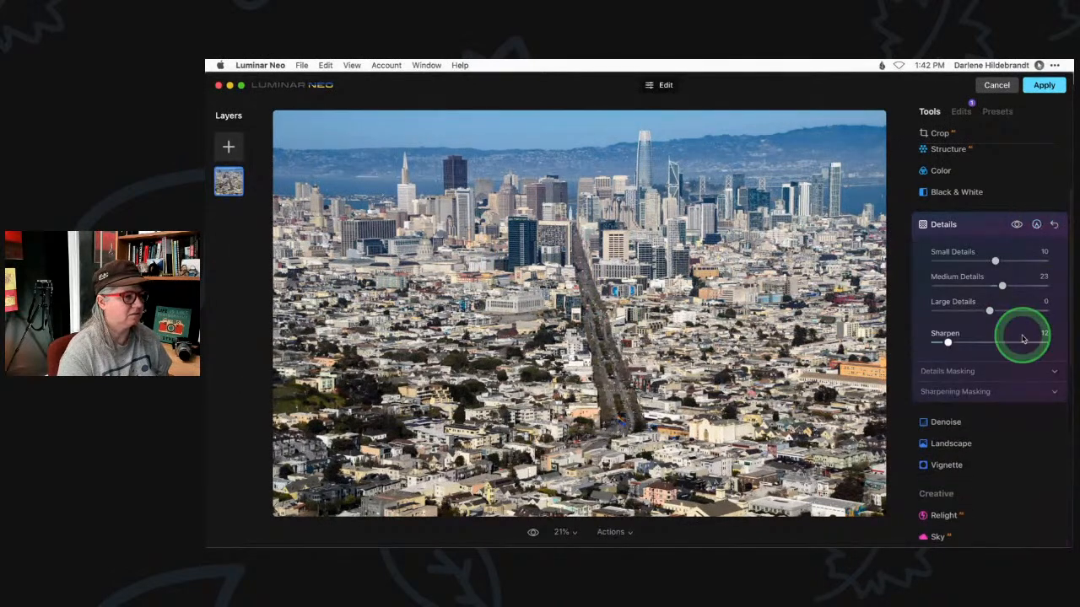
Step: Set Small Details to 19 and Medium Details to 34 in the Details tool
left_click_drag(1004, 285, 1032, 292)
left_click_drag(995, 261, 1000, 261)
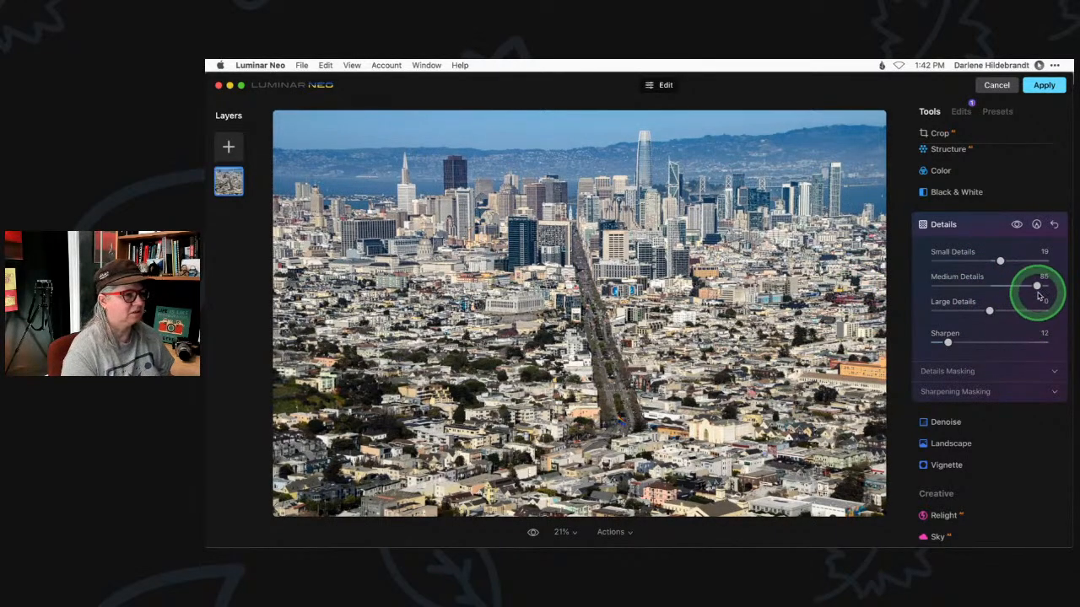
left_click_drag(1037, 288, 1008, 286)
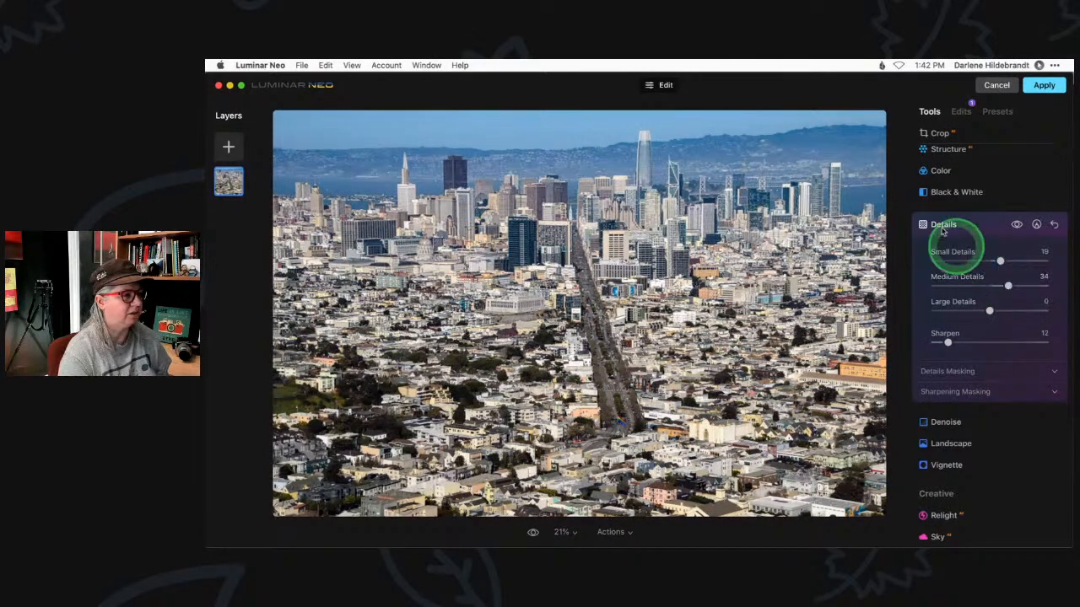
left_click(969, 224)
Step: Try a Structure amount of 100 and examine the skyline, hills and bridge at 100% zoom
left_click(970, 148)
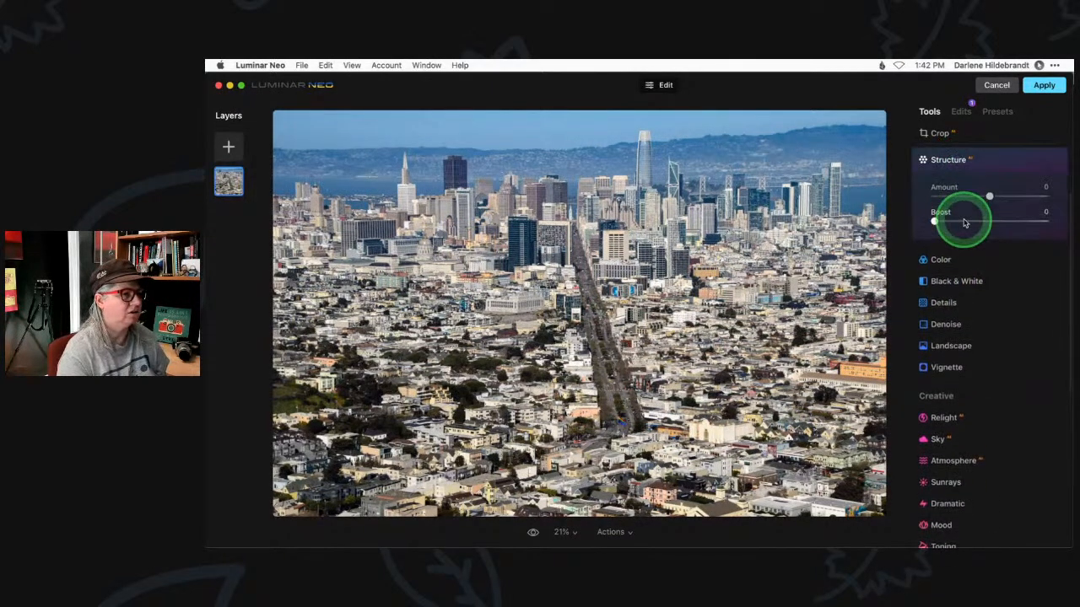
left_click_drag(987, 201, 1046, 197)
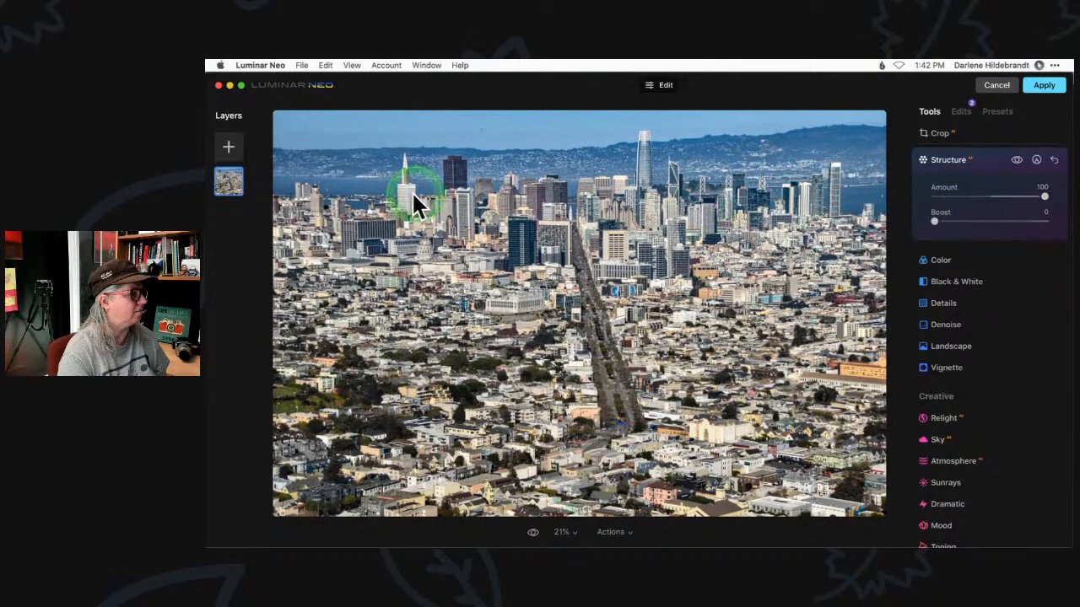
left_click(598, 160)
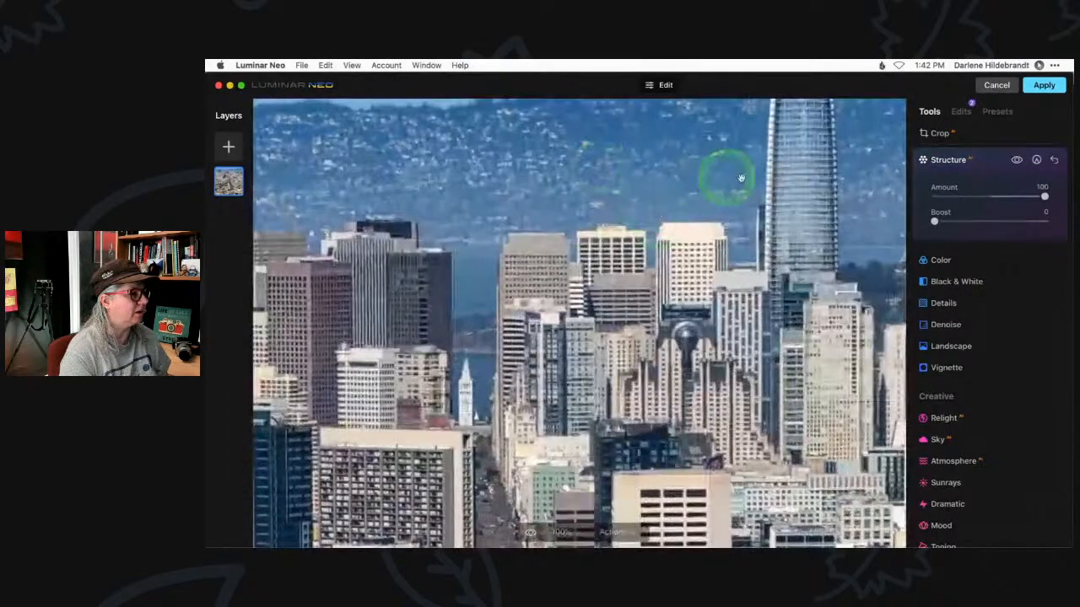
left_click_drag(732, 185, 419, 254)
left_click_drag(650, 280, 459, 277)
left_click_drag(844, 291, 762, 275)
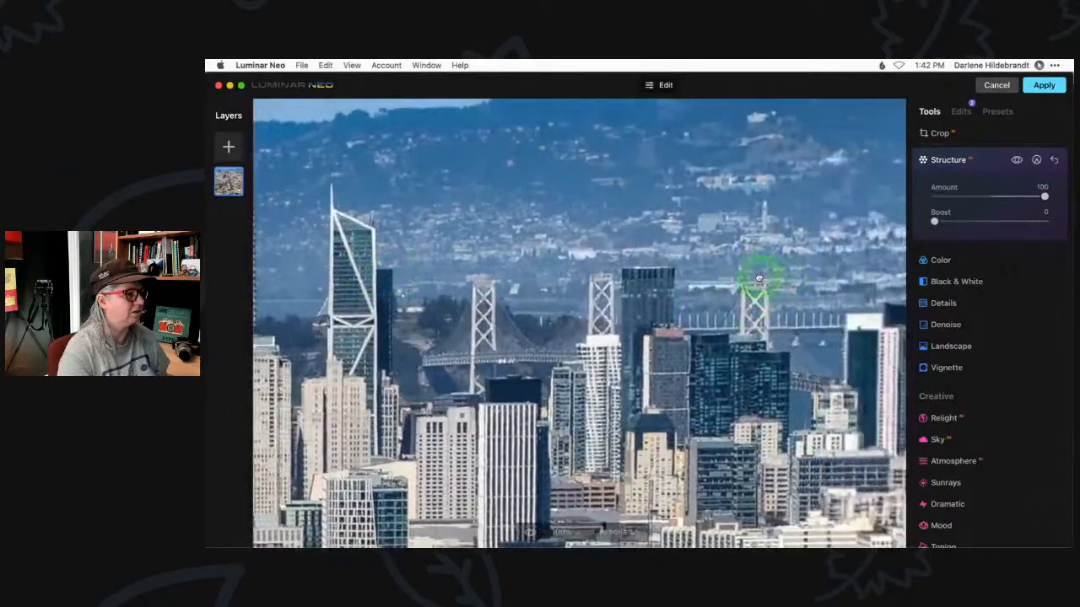
Step: Try Structure amounts of 0 and 53 on the enlarged skyline, and reset the amount with the whole photo in view
left_click_drag(1043, 196, 992, 198)
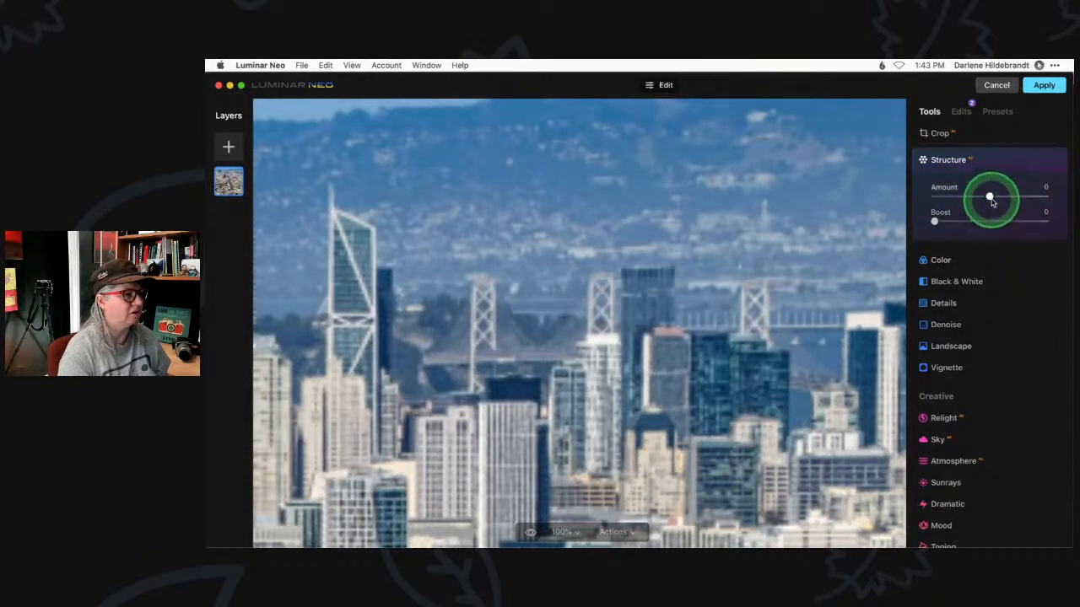
left_click_drag(990, 196, 1040, 200)
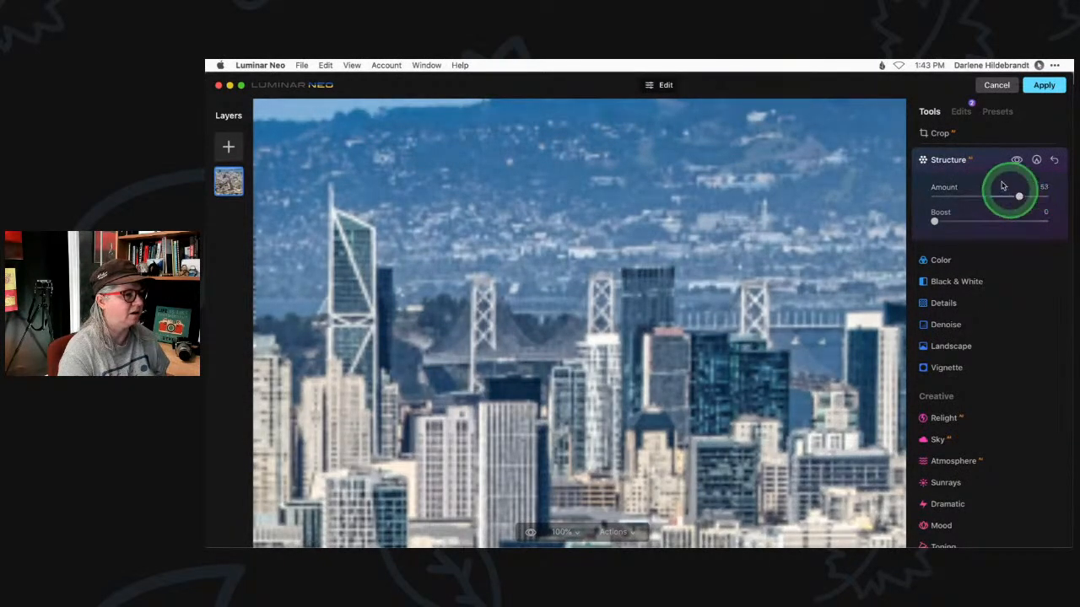
double_click(663, 210)
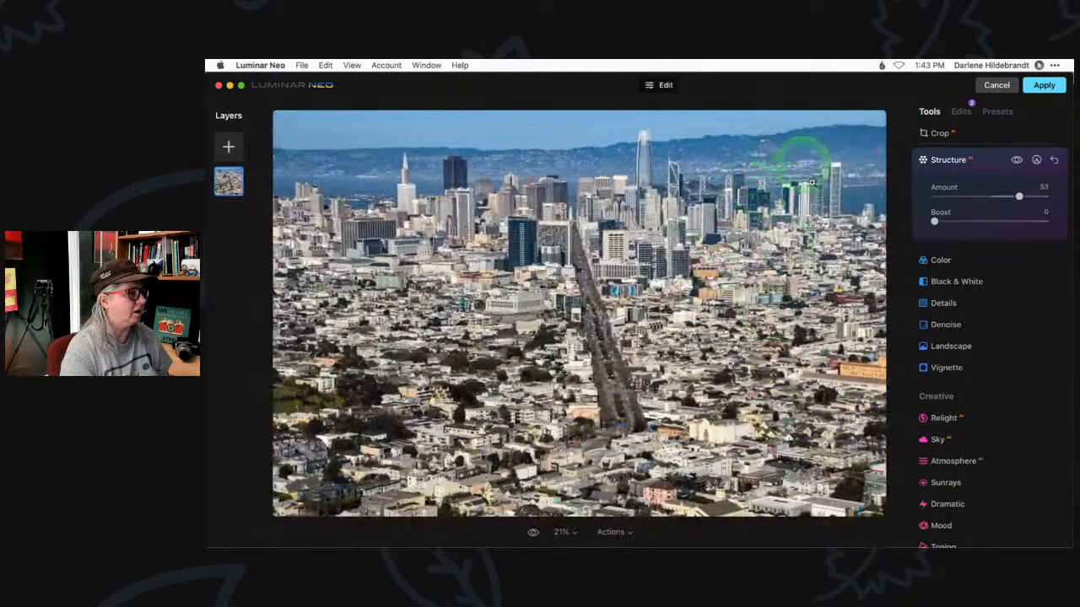
left_click(1019, 197)
double_click(1019, 196)
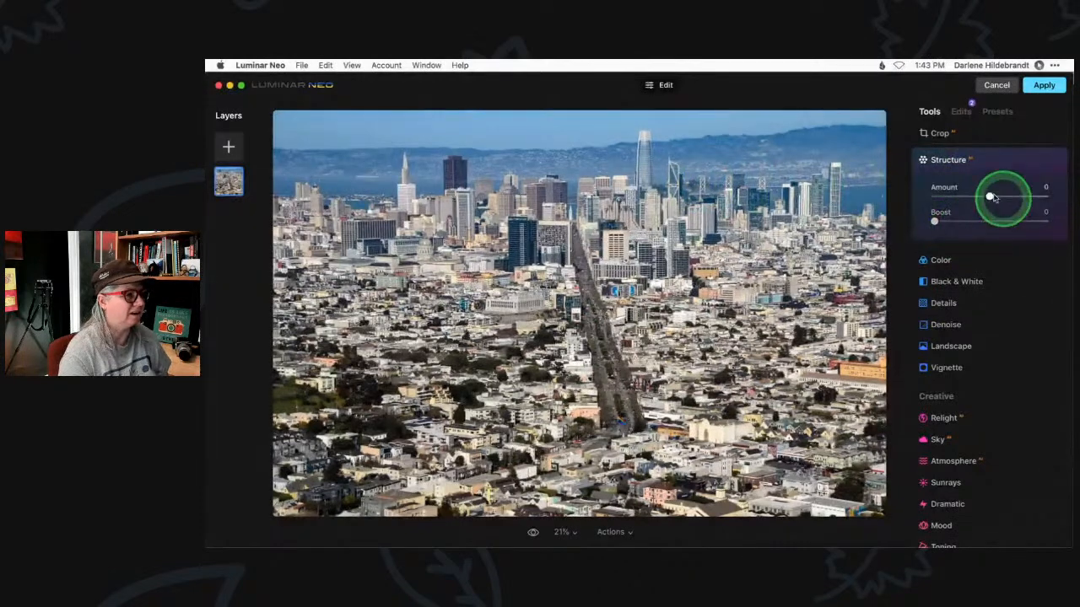
Step: Set the Structure amount to 65 and paint the effect over the downtown buildings with a size 148 brush at strength 50
left_click_drag(987, 196, 1019, 198)
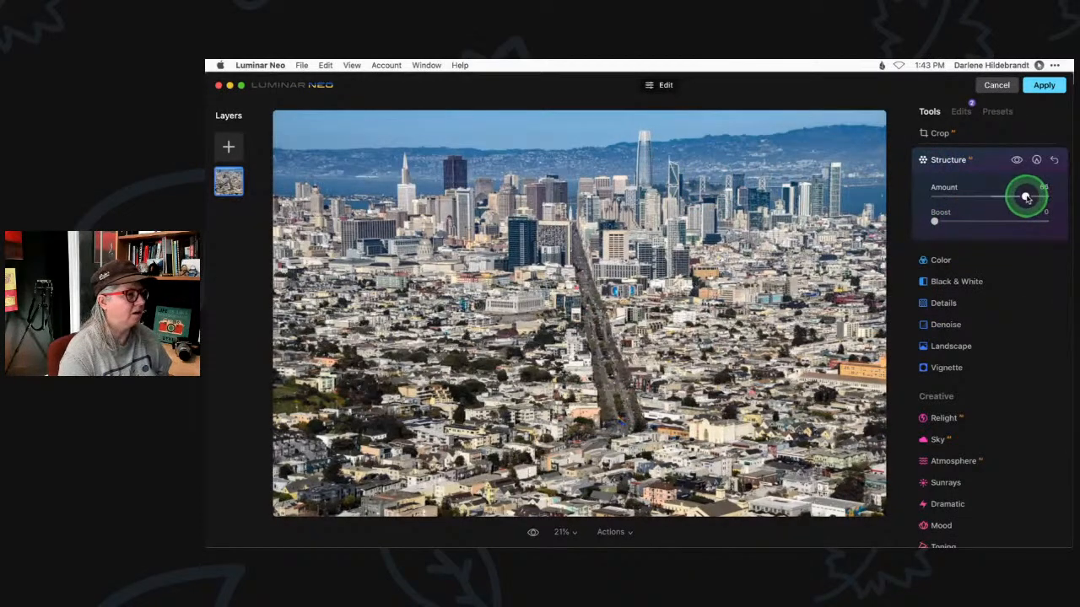
left_click(1036, 159)
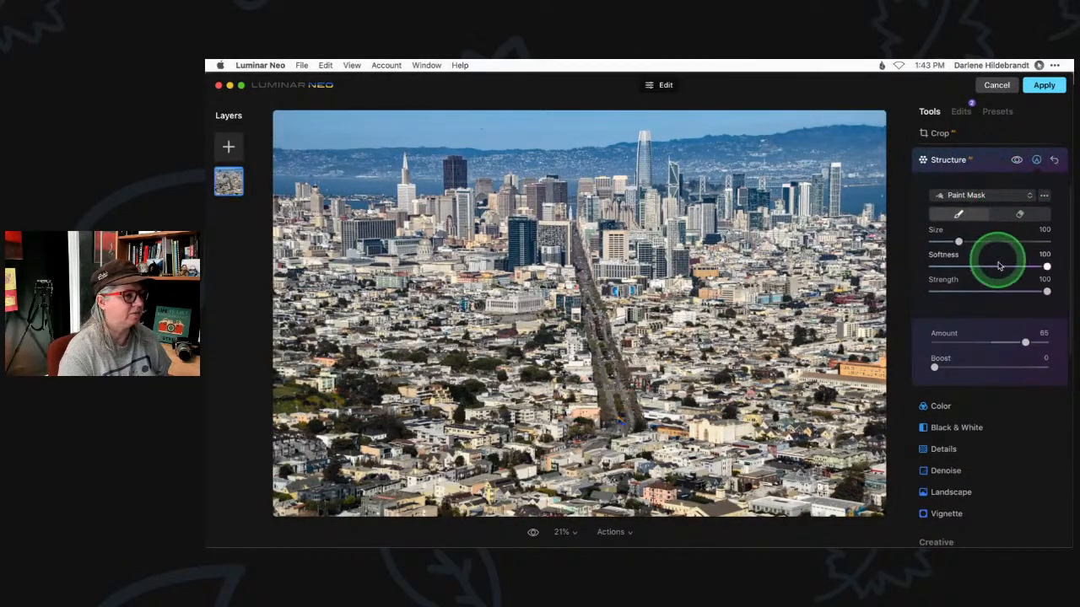
left_click(990, 291)
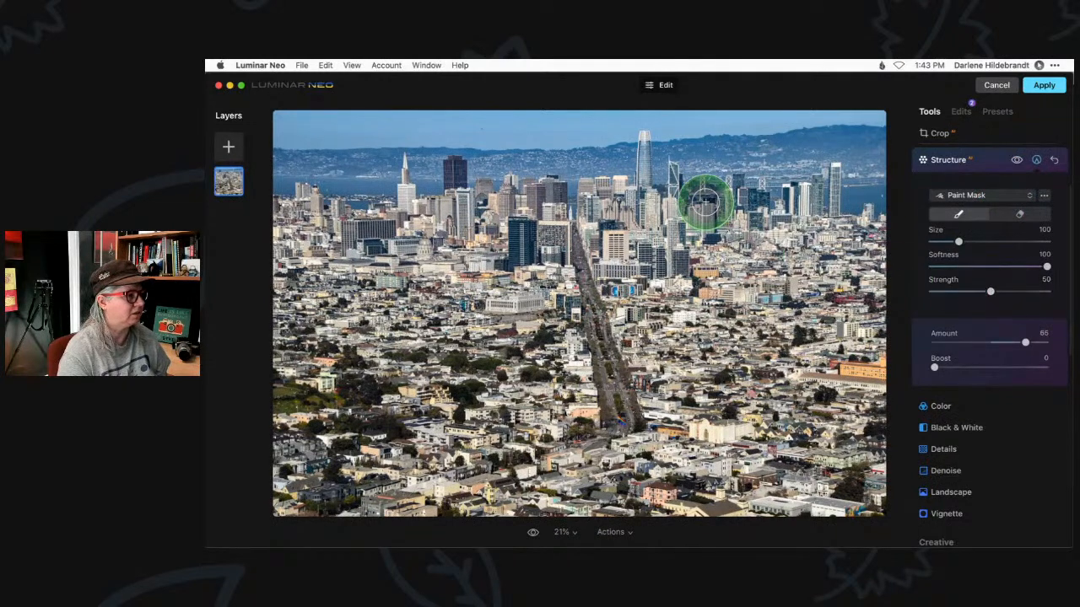
key("bracketright")
key("bracketright")
key("bracketright")
key("bracketright")
key("bracketright")
mouse_move(638, 196)
left_mouse_down()
mouse_move(653, 220)
mouse_move(690, 179)
mouse_move(721, 228)
mouse_move(781, 262)
mouse_move(856, 193)
mouse_move(834, 209)
mouse_move(866, 281)
mouse_move(683, 284)
mouse_move(604, 262)
mouse_move(610, 319)
mouse_move(630, 305)
mouse_move(634, 219)
mouse_move(563, 297)
mouse_move(561, 243)
mouse_move(461, 346)
mouse_move(508, 242)
mouse_move(418, 189)
mouse_move(328, 258)
mouse_move(302, 243)
mouse_move(287, 249)
mouse_move(395, 307)
mouse_move(533, 302)
mouse_move(353, 241)
mouse_move(338, 244)
mouse_move(331, 264)
mouse_move(314, 232)
mouse_move(294, 227)
mouse_move(381, 297)
mouse_move(438, 227)
mouse_move(598, 269)
mouse_move(527, 308)
mouse_move(580, 220)
mouse_move(623, 208)
mouse_move(668, 278)
mouse_move(700, 221)
mouse_move(799, 270)
mouse_move(810, 243)
mouse_move(848, 249)
mouse_move(772, 289)
left_mouse_up()
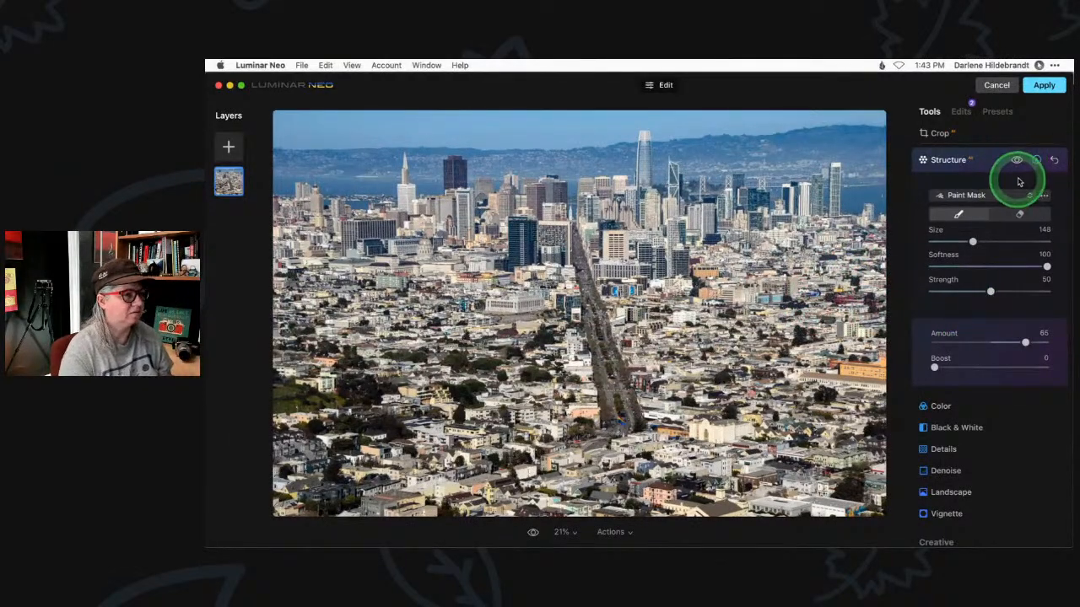
left_click(1036, 160)
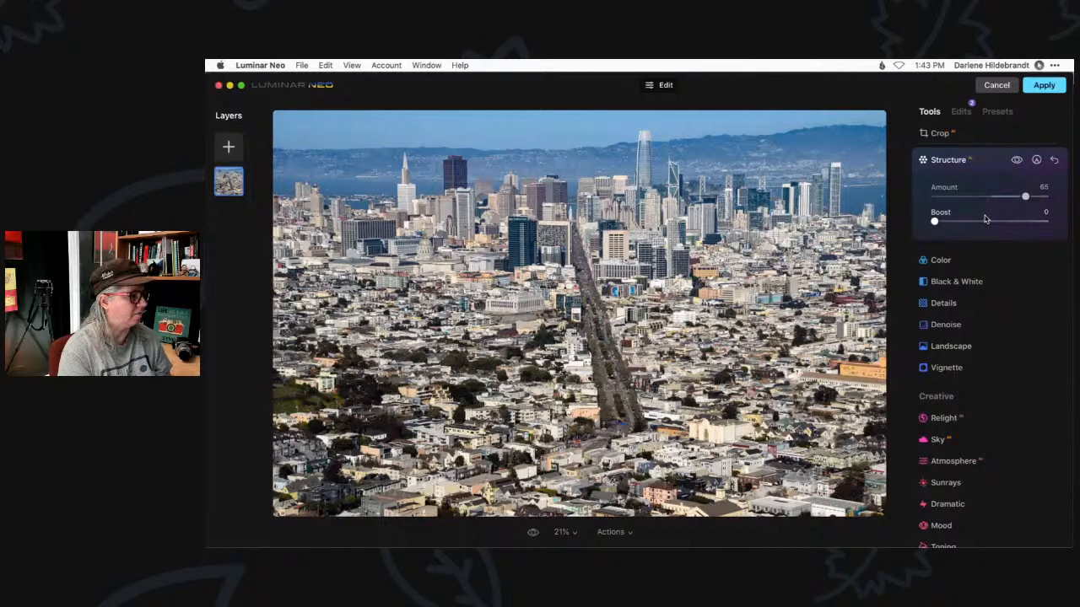
Step: Set Dehaze to 20 and Golden Hour to 17 in the Landscape tool, and compare the photo before and after
left_click(951, 346)
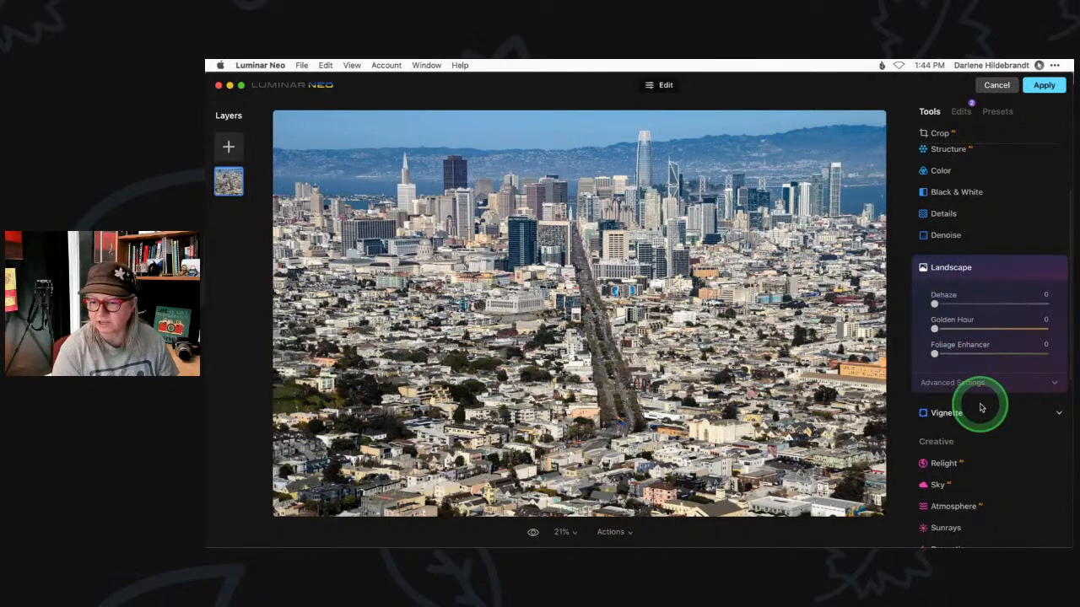
left_click_drag(934, 304, 954, 329)
left_click(938, 304)
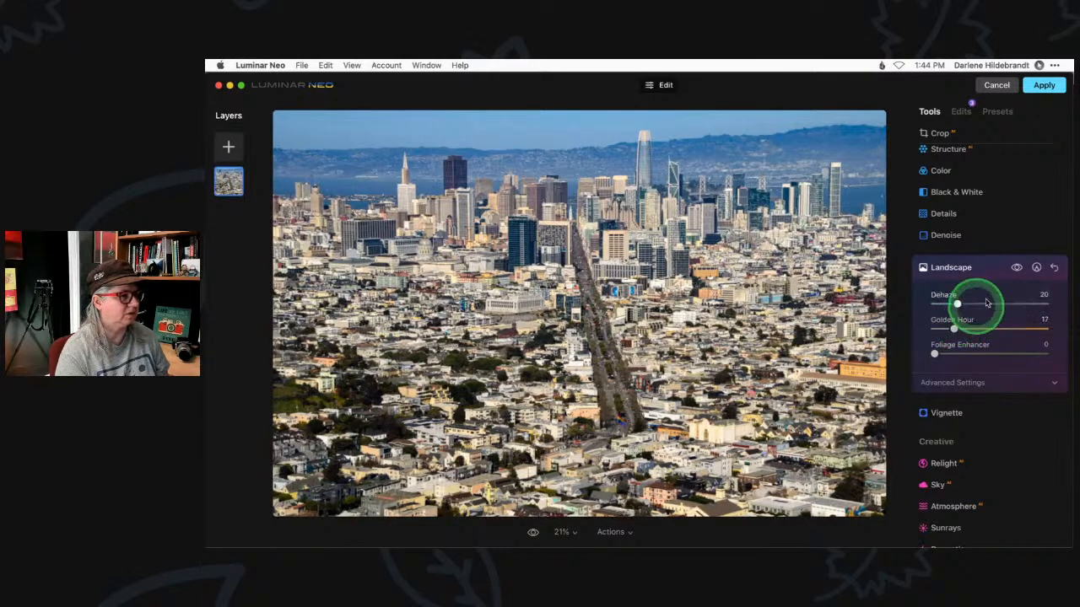
left_click(1017, 269)
left_click(1017, 268)
left_click(1016, 268)
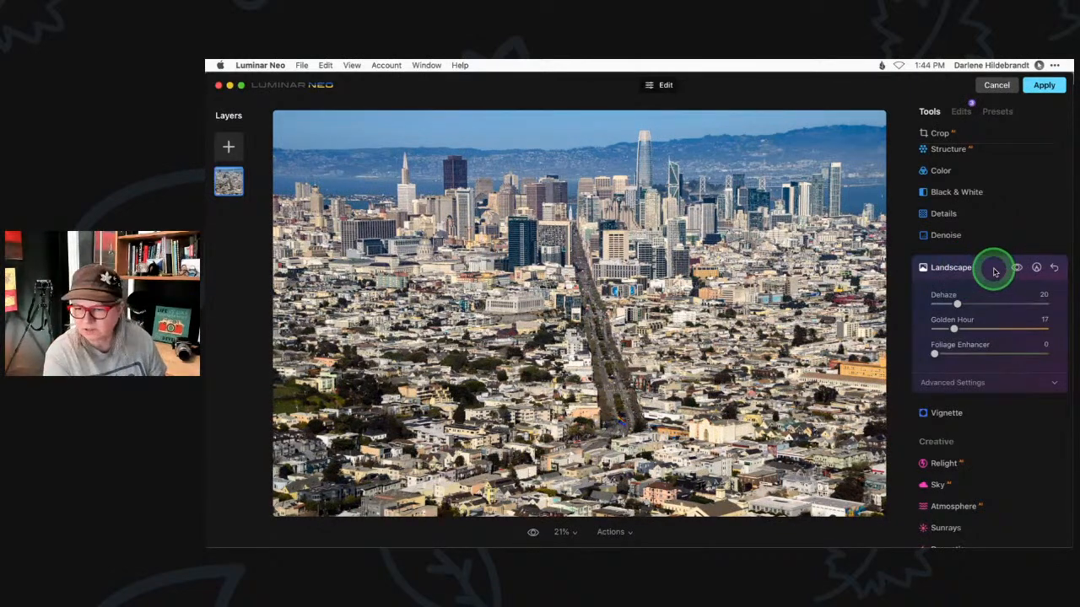
left_click(994, 268)
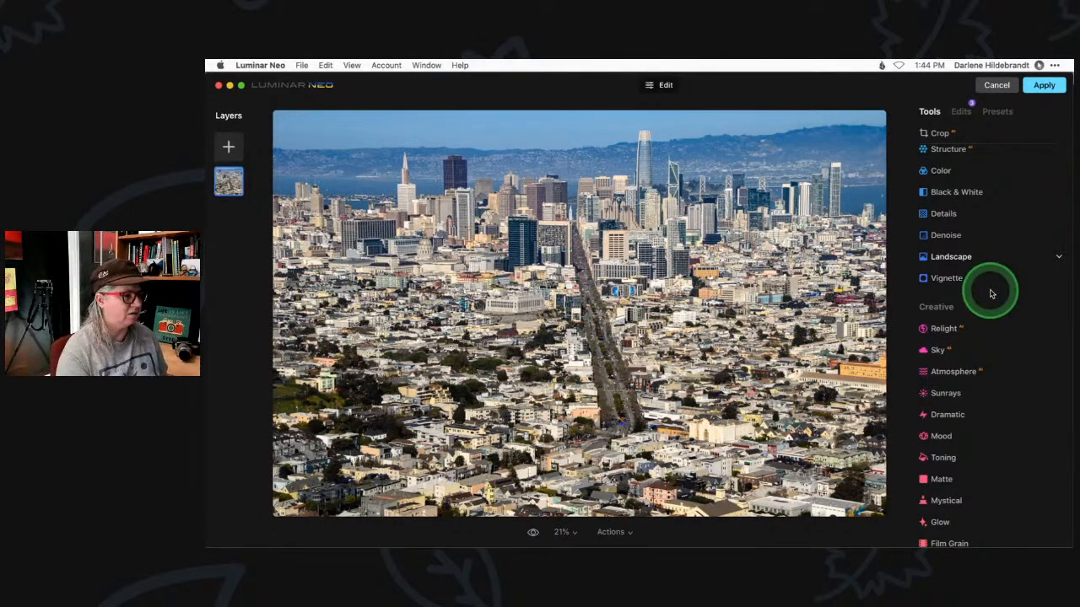
Step: Try Relight with Brightness Near 66, Brightness Far -70 and Depth 100, and reset the tool
scroll(990, 290, "down", 1)
left_click(970, 309)
scroll(968, 310, "down", 2)
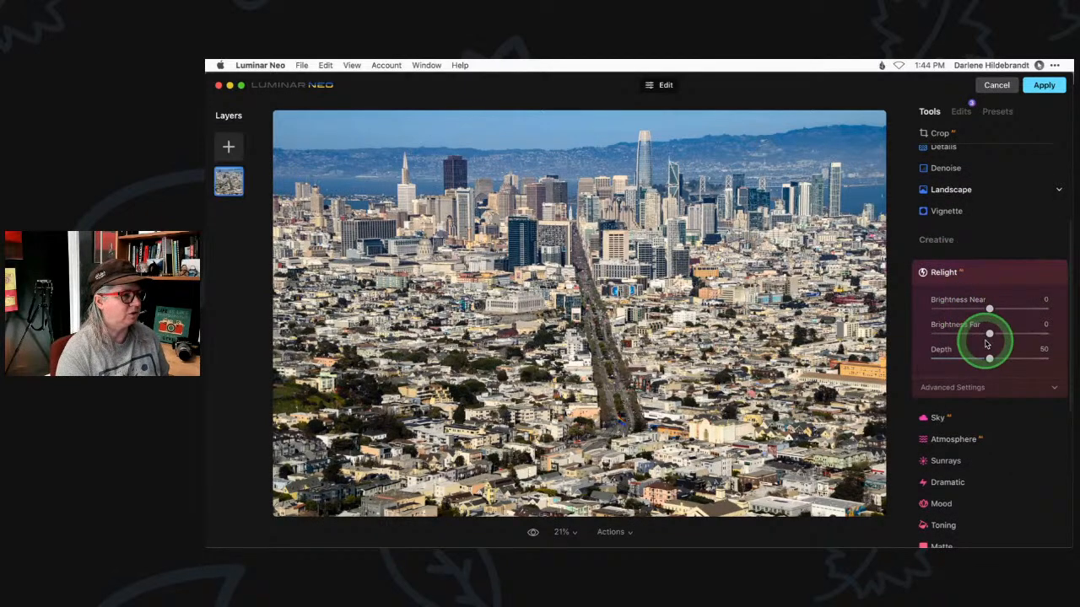
left_click_drag(989, 332, 951, 334)
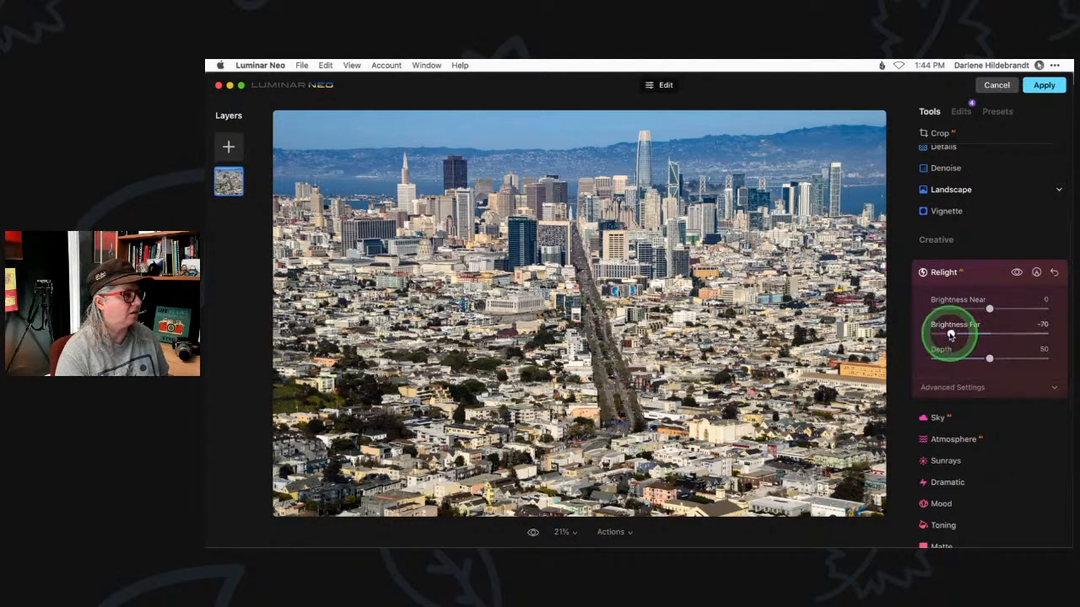
left_click(974, 386)
left_click_drag(988, 310, 1026, 309)
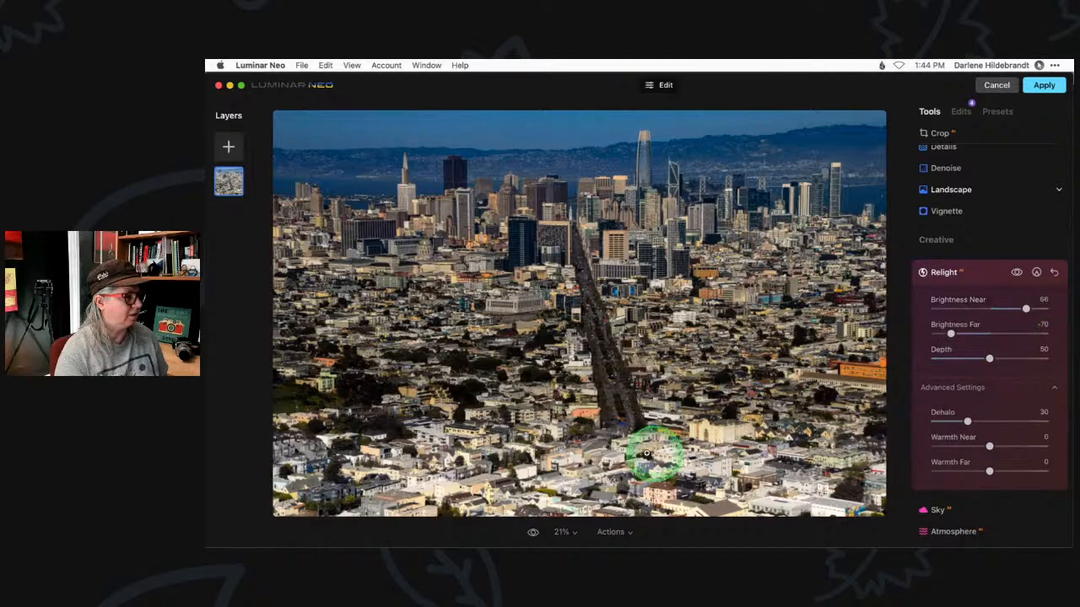
left_click_drag(987, 361, 1056, 363)
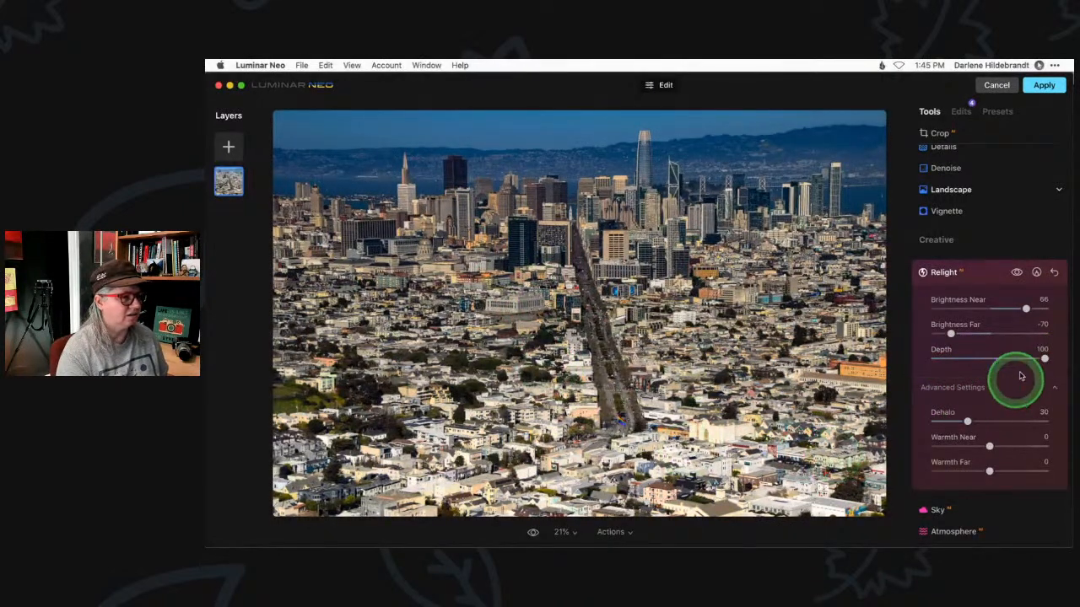
mouse_move(1041, 359)
left_mouse_down()
mouse_move(923, 363)
mouse_move(1049, 360)
left_mouse_up()
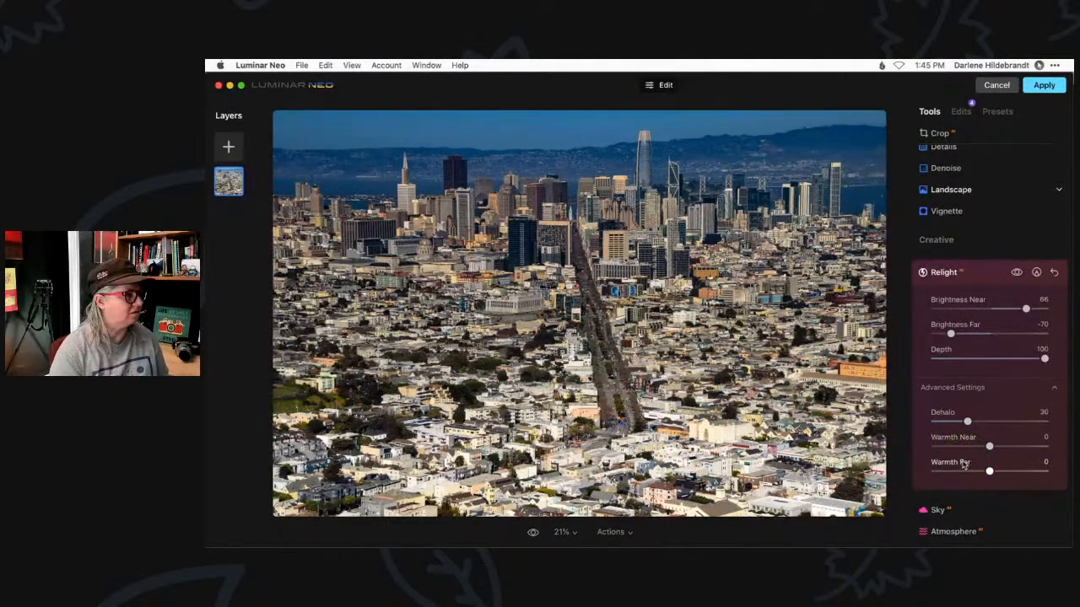
left_click(1053, 272)
left_click(993, 274)
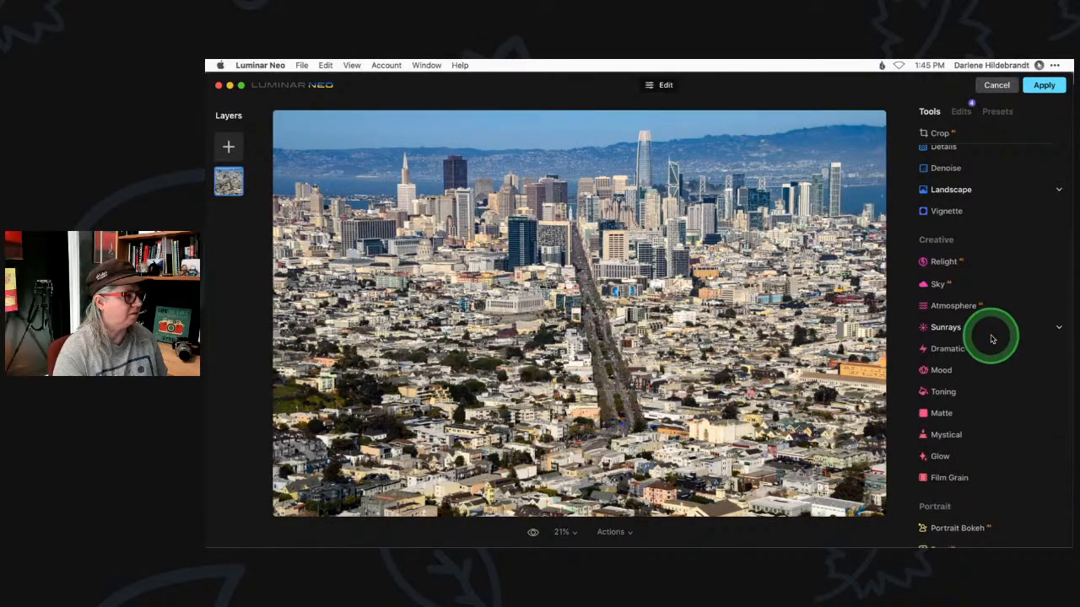
Step: Lower the photo's Exposure to -0.55 in the Develop tool
scroll(992, 340, "up", 5)
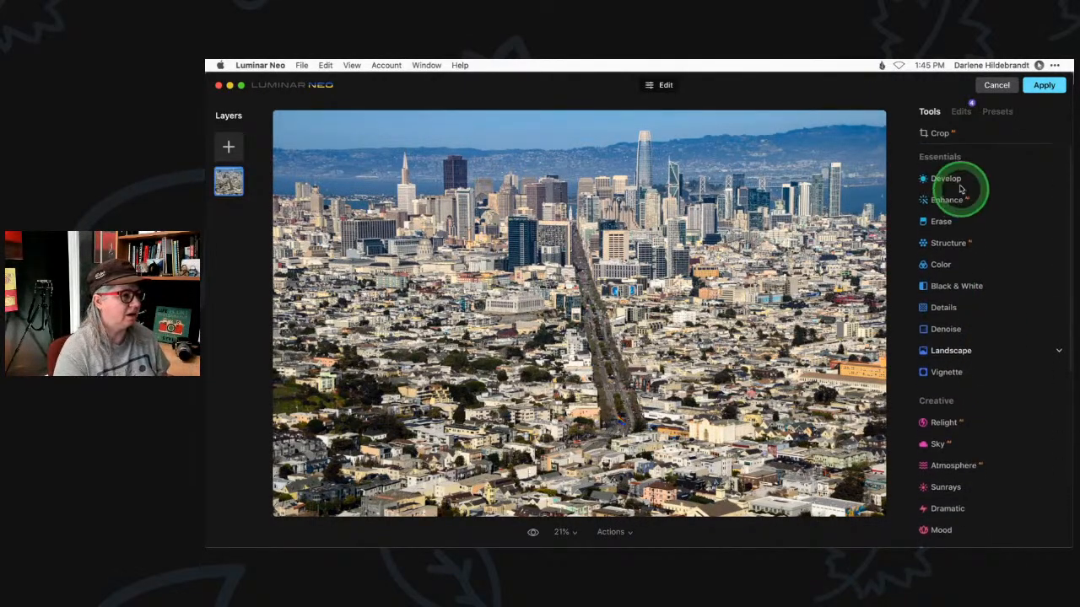
left_click(946, 178)
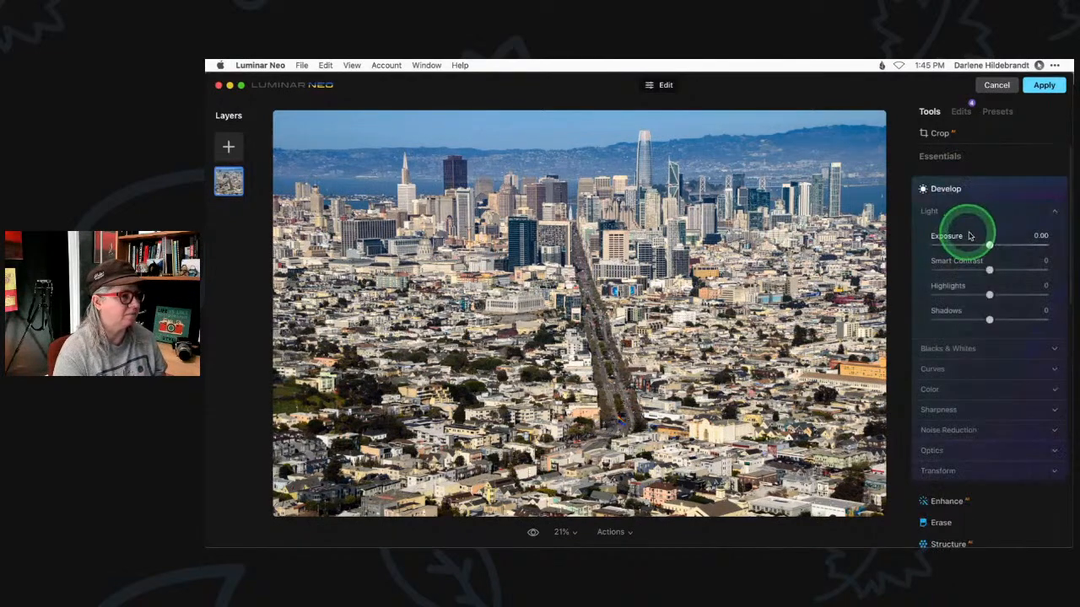
left_click_drag(979, 244, 982, 245)
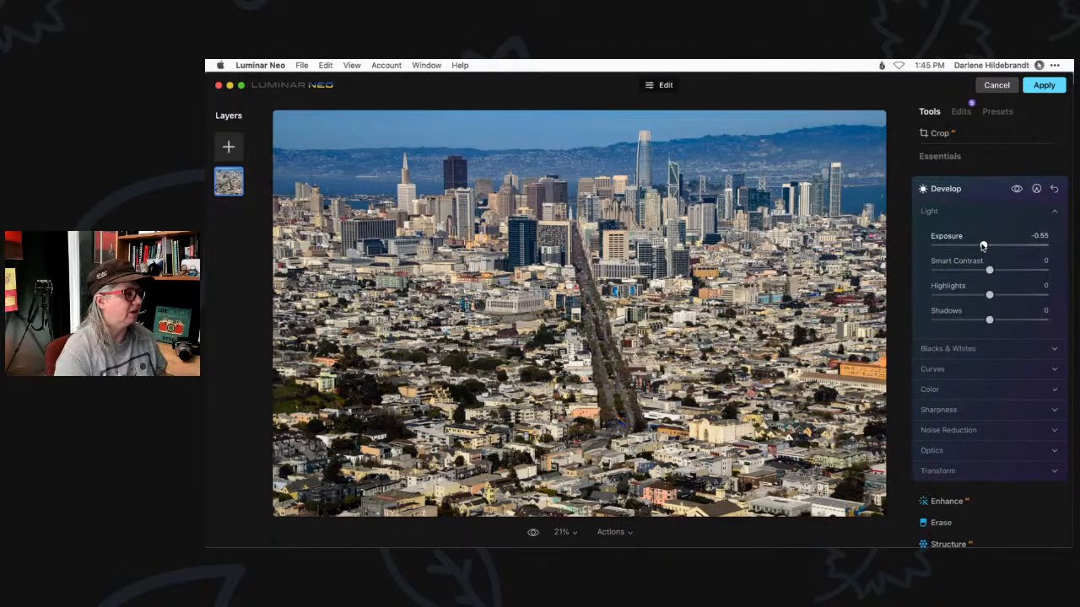
left_click(979, 187)
left_click(946, 179)
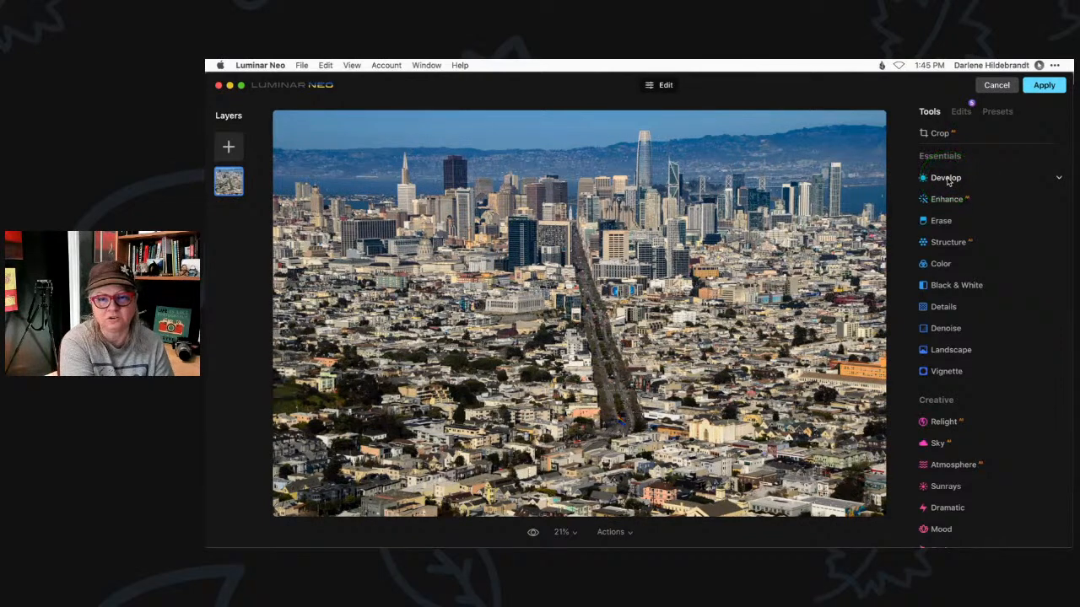
left_click(950, 179)
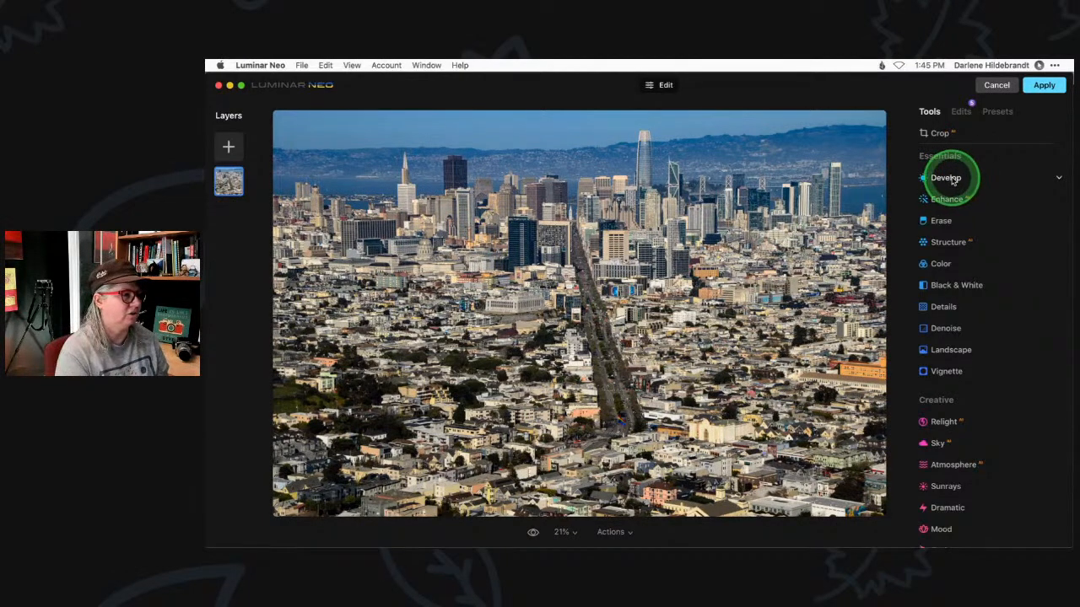
Step: Add a second Develop adjustment with Exposure at -0.96 and Highlights at -25
left_click(946, 179)
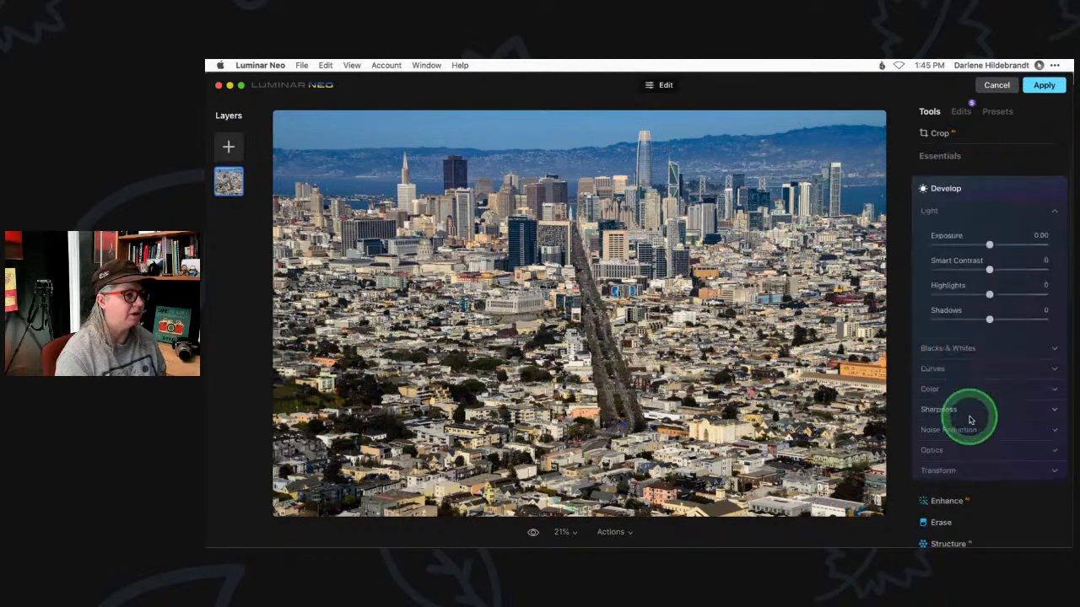
left_click_drag(990, 245, 973, 246)
left_click_drag(990, 293, 967, 293)
left_click_drag(970, 253, 977, 244)
left_click_drag(968, 293, 972, 295)
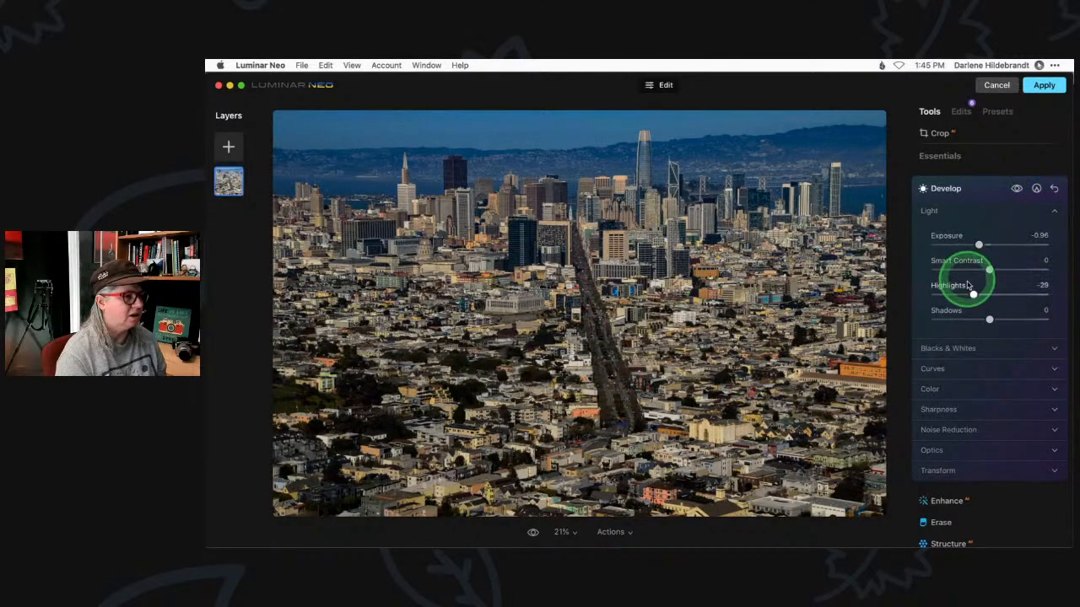
left_click_drag(972, 293, 976, 292)
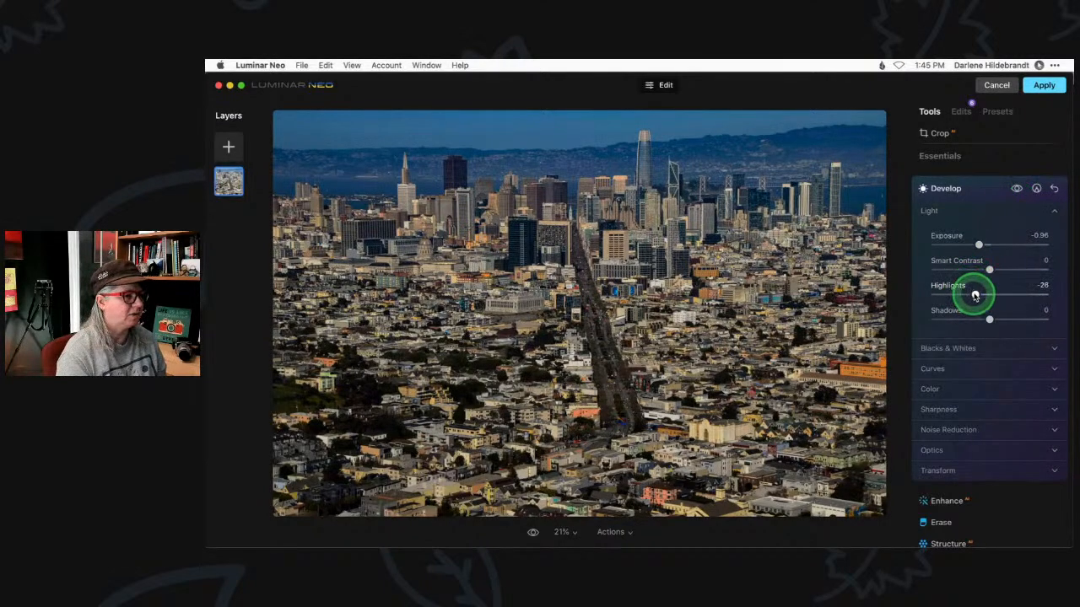
Step: Mask the second Develop adjustment by erasing it from the downtown buildings with a size 196 eraser at strength 78
left_click(1036, 187)
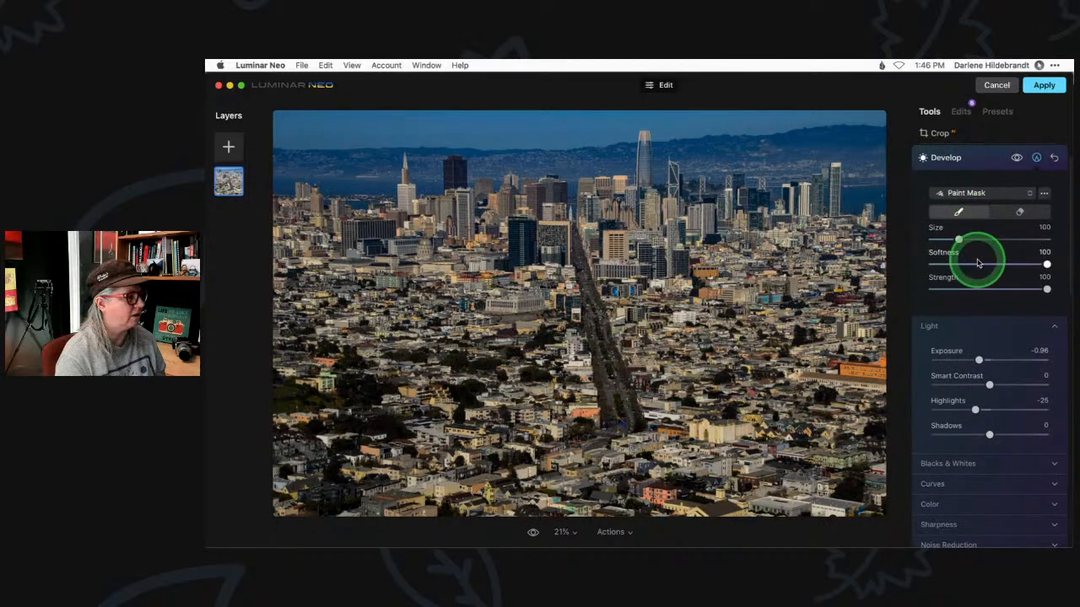
left_click(1019, 212)
left_click(960, 214)
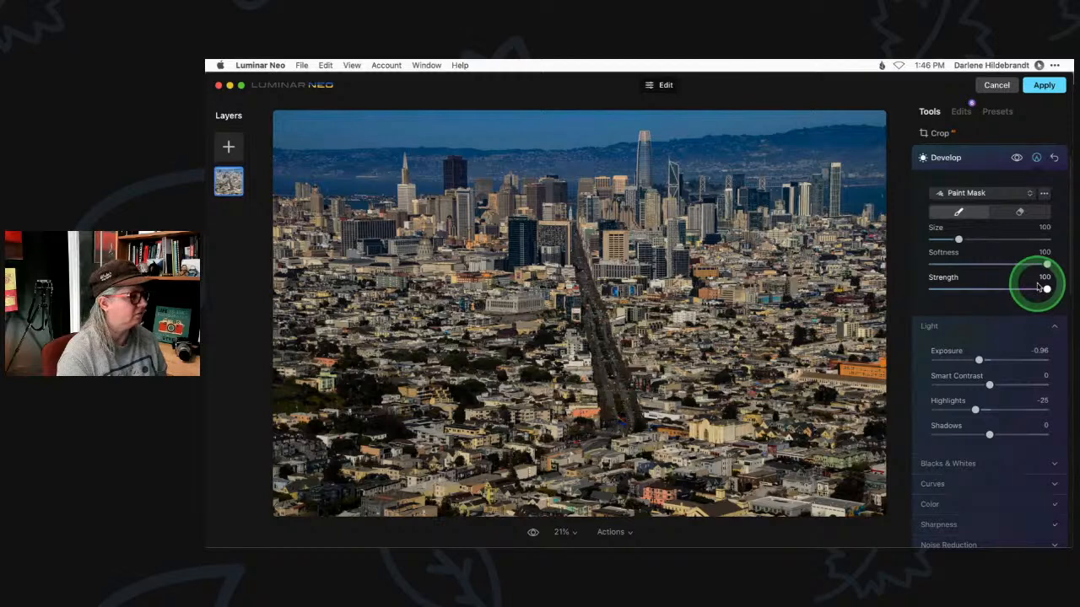
left_click(1024, 213)
left_click_drag(1043, 289, 1018, 275)
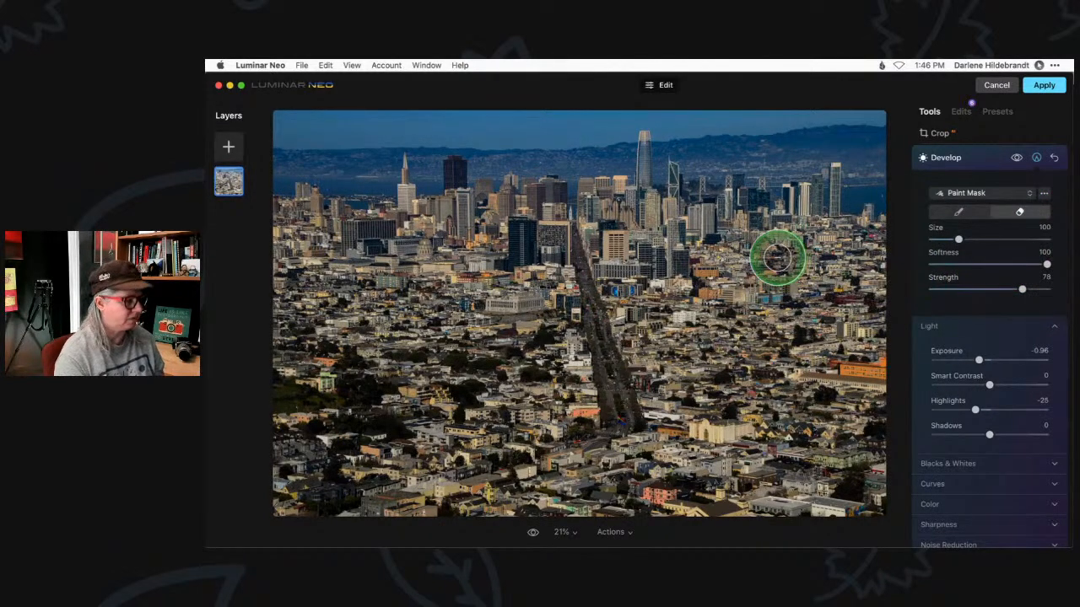
key("bracketright")
key("bracketright")
key("bracketright")
key("bracketright")
key("bracketright")
key("bracketright")
key("bracketright")
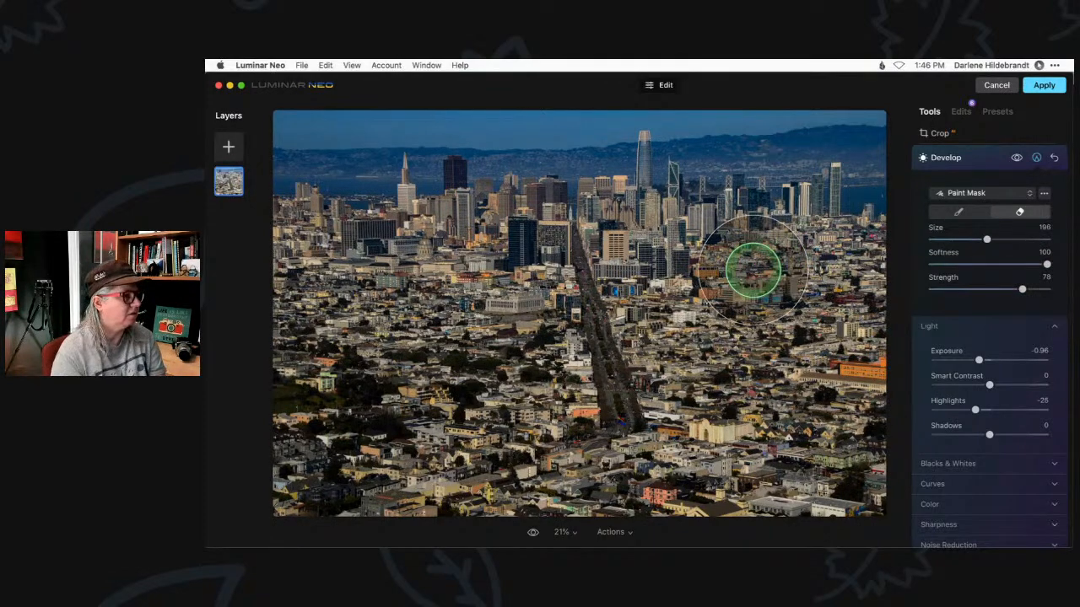
mouse_move(644, 249)
left_mouse_down()
mouse_move(706, 233)
mouse_move(827, 253)
mouse_move(830, 200)
mouse_move(862, 266)
mouse_move(596, 277)
mouse_move(638, 164)
mouse_move(542, 292)
mouse_move(446, 258)
mouse_move(386, 258)
mouse_move(320, 221)
mouse_move(378, 291)
mouse_move(422, 310)
left_mouse_up()
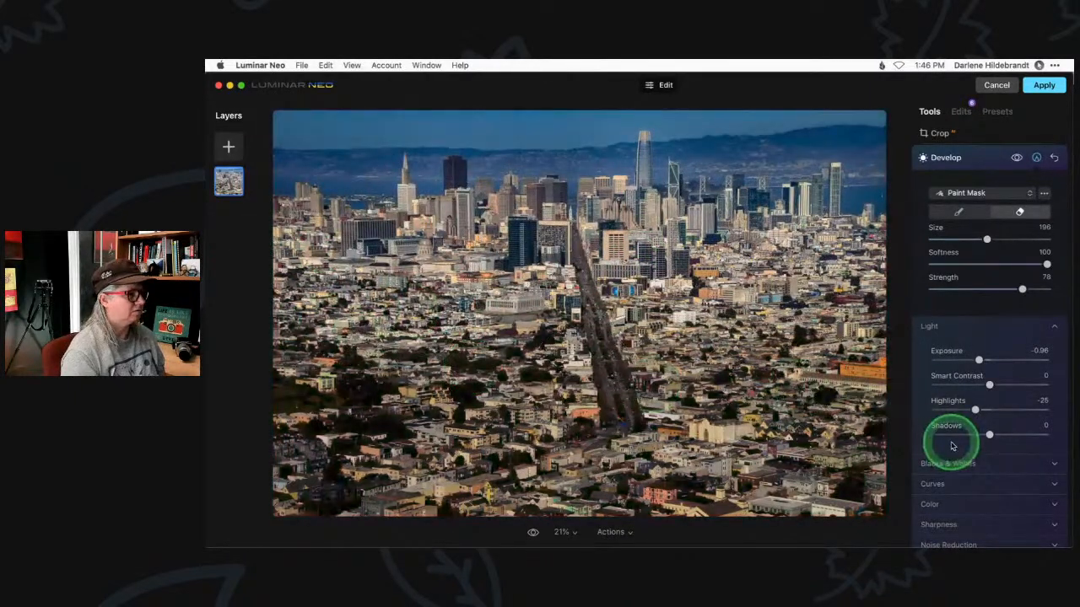
Step: Soften the mask by erasing over the houses around downtown with a size 268 eraser at strength 28
left_click(964, 290)
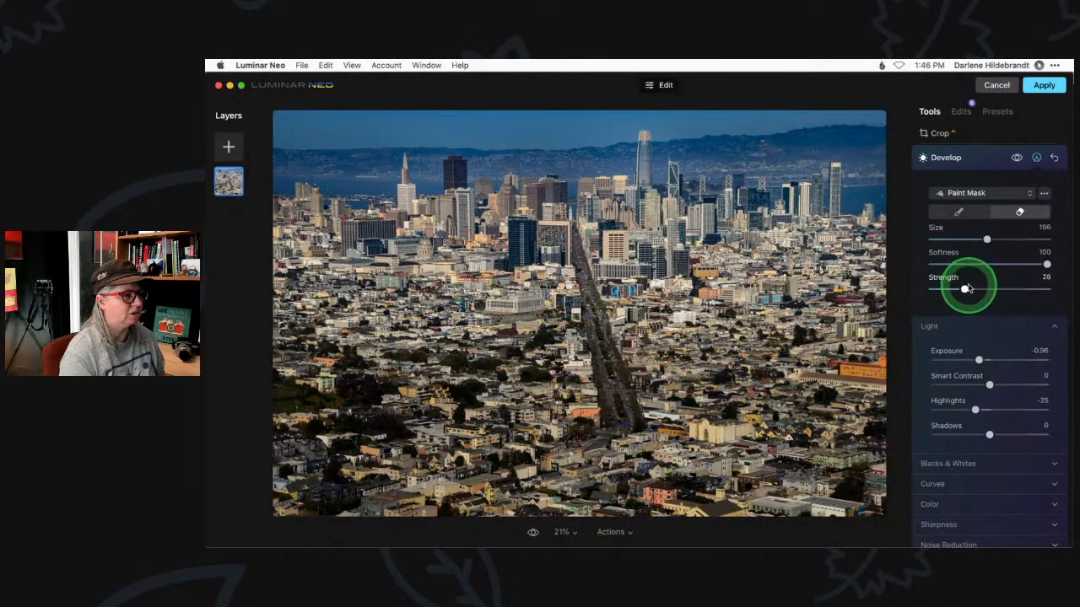
key("]")
key("]")
key("]")
key("]")
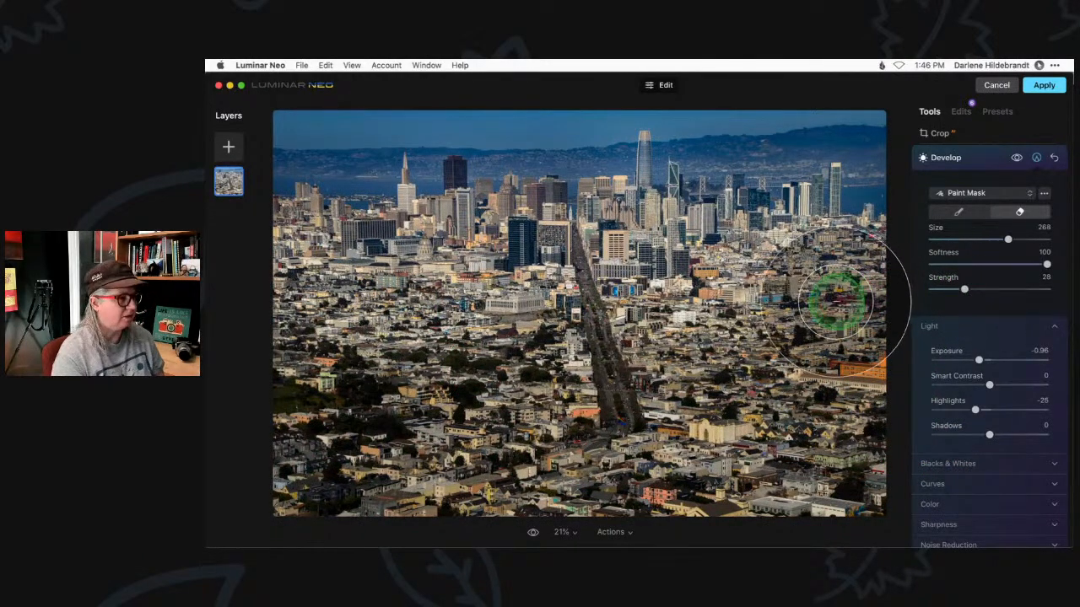
mouse_move(861, 358)
left_mouse_down()
mouse_move(743, 364)
mouse_move(708, 303)
mouse_move(591, 406)
mouse_move(560, 314)
mouse_move(427, 362)
mouse_move(335, 322)
mouse_move(300, 320)
mouse_move(253, 381)
mouse_move(416, 388)
mouse_move(648, 360)
mouse_move(761, 370)
mouse_move(809, 341)
mouse_move(835, 363)
left_mouse_up()
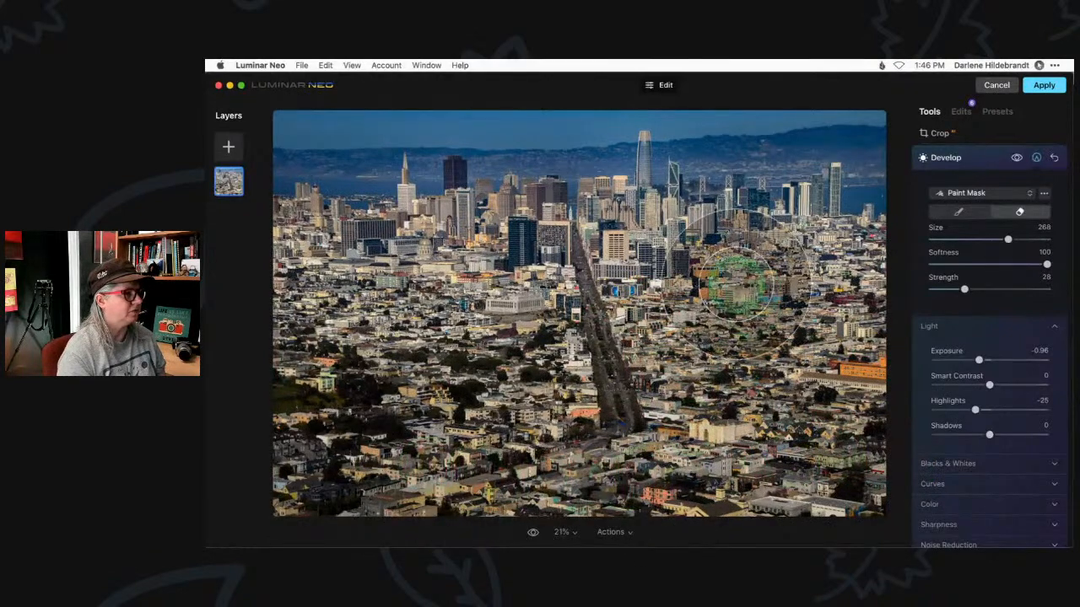
Step: Blend the mask over the skyline's far edge and the adjoining blocks with a size 124 eraser at strength 28
key("[")
key("[")
key("[")
key("[")
key("[")
key("[")
key("[")
key("[")
key("[")
key("[")
key("[")
key("[")
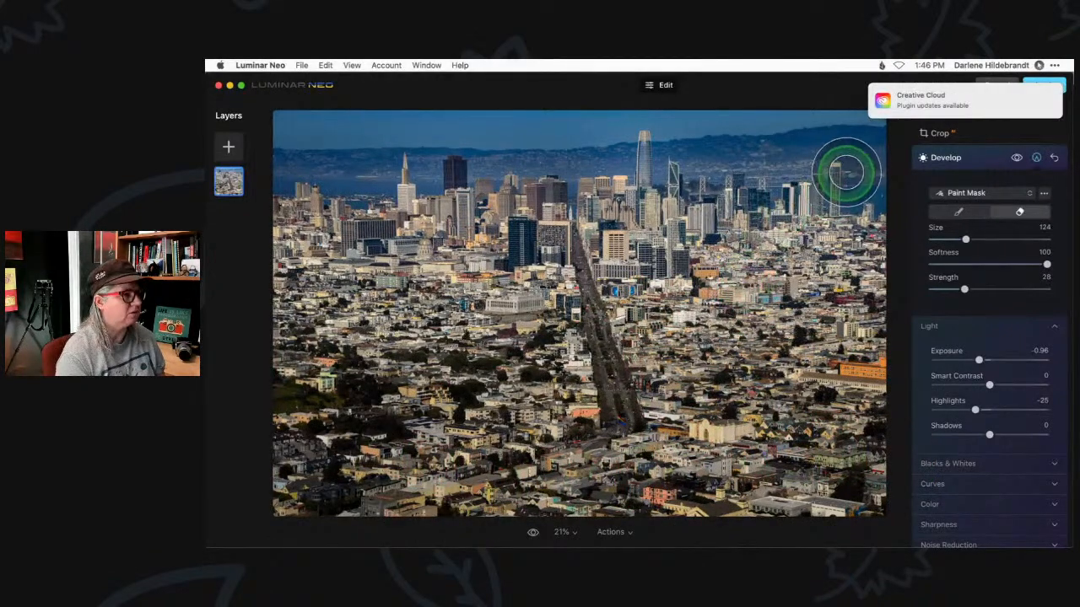
mouse_move(869, 163)
left_mouse_down()
mouse_move(257, 181)
mouse_move(643, 190)
mouse_move(808, 162)
mouse_move(857, 170)
mouse_move(875, 206)
mouse_move(736, 358)
left_mouse_up()
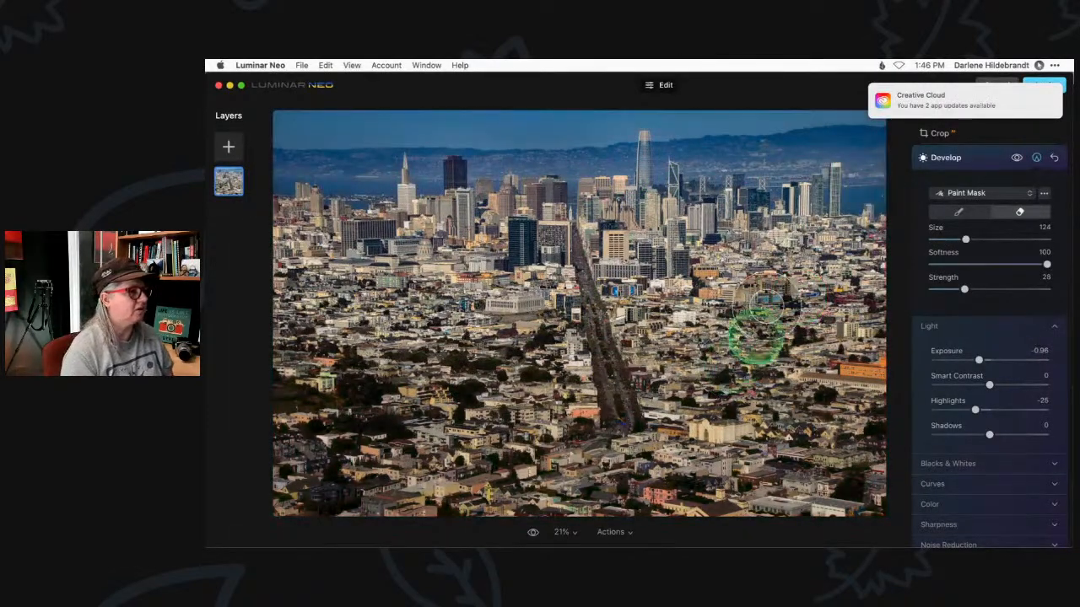
mouse_move(793, 130)
left_mouse_down()
mouse_move(873, 131)
mouse_move(372, 153)
mouse_move(258, 143)
mouse_move(290, 123)
mouse_move(909, 114)
mouse_move(543, 151)
mouse_move(755, 239)
left_mouse_up()
left_click(940, 95)
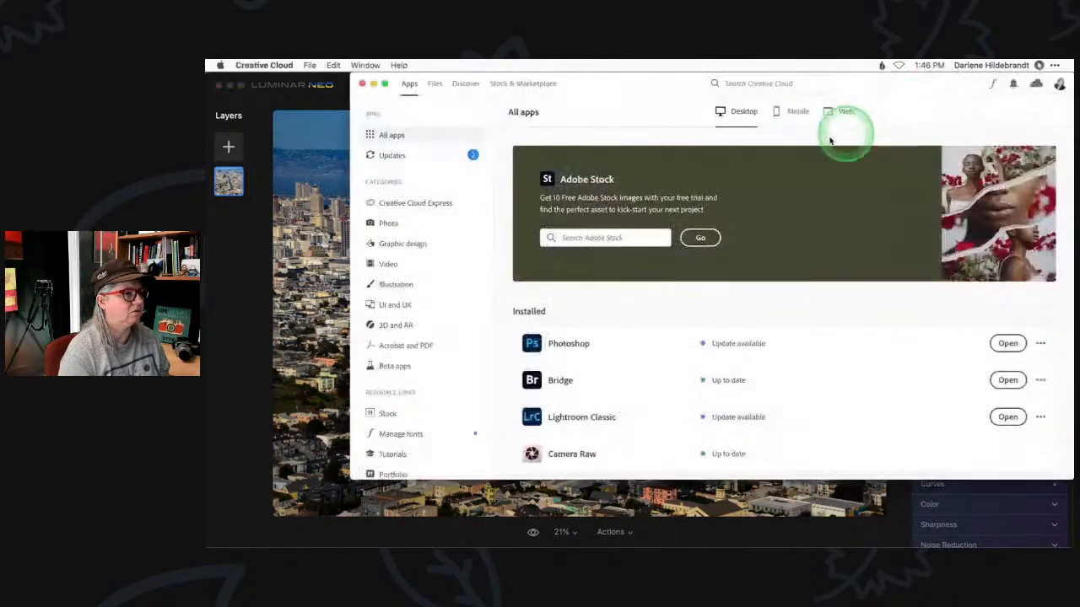
left_click(362, 83)
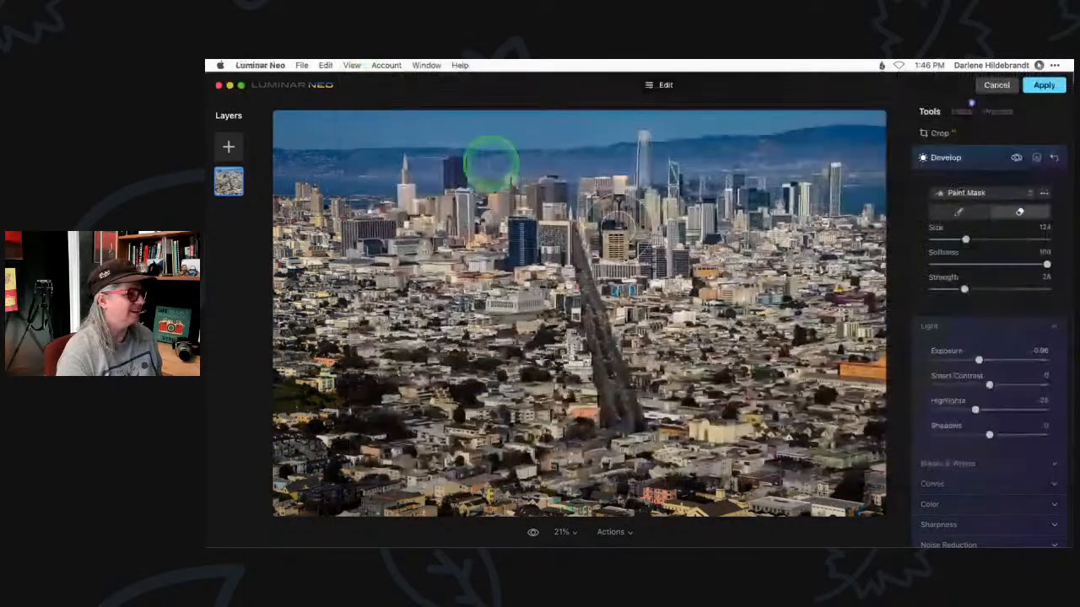
Step: Leave the mask, compare the photo with and without the second Develop adjustment, and close the tool
left_click(1037, 161)
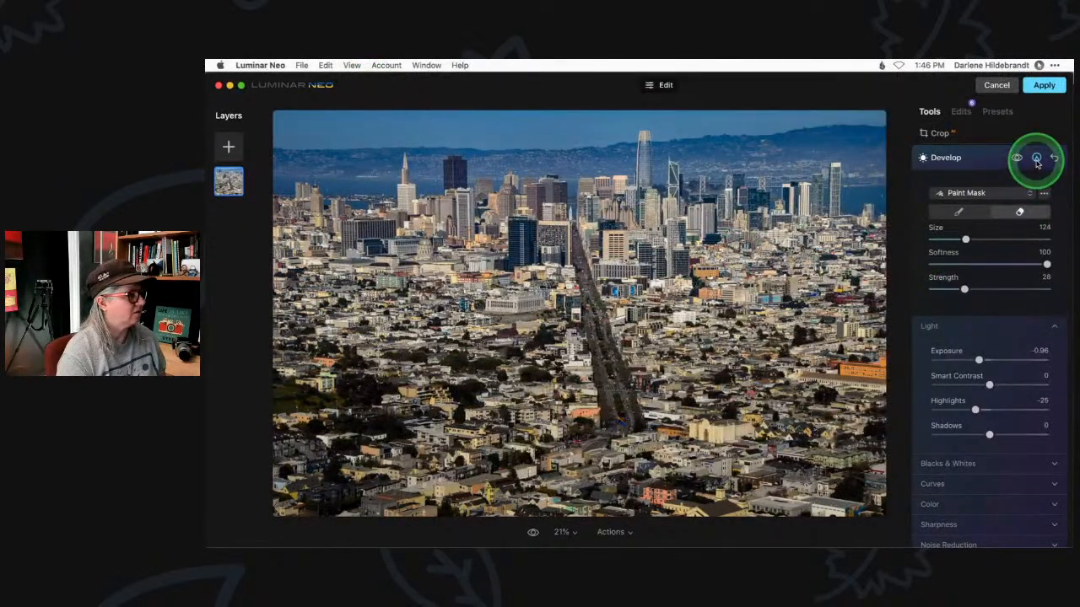
left_click(1018, 159)
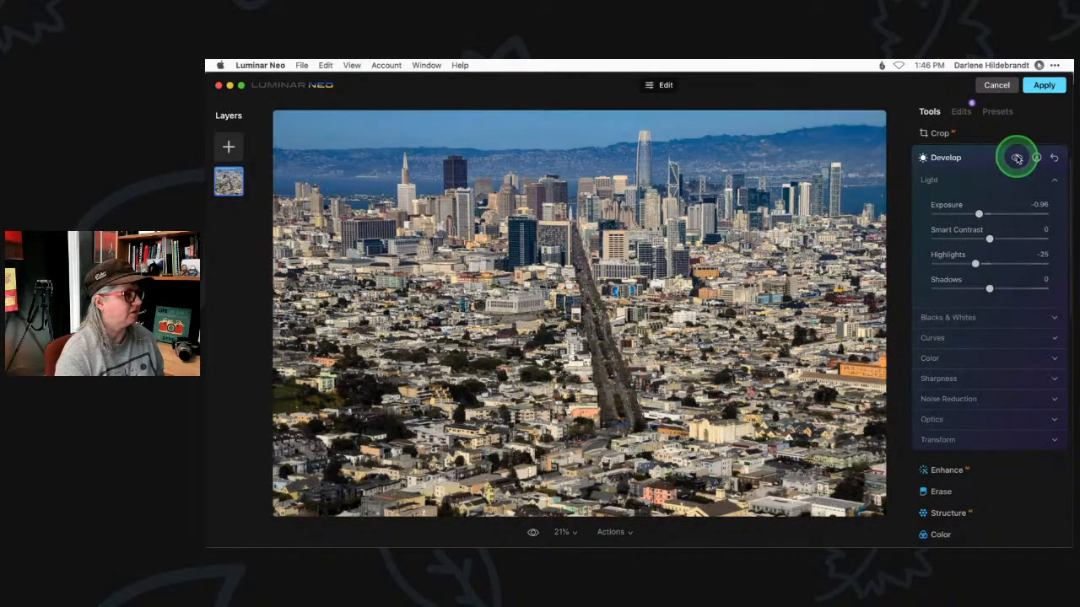
left_click(1018, 158)
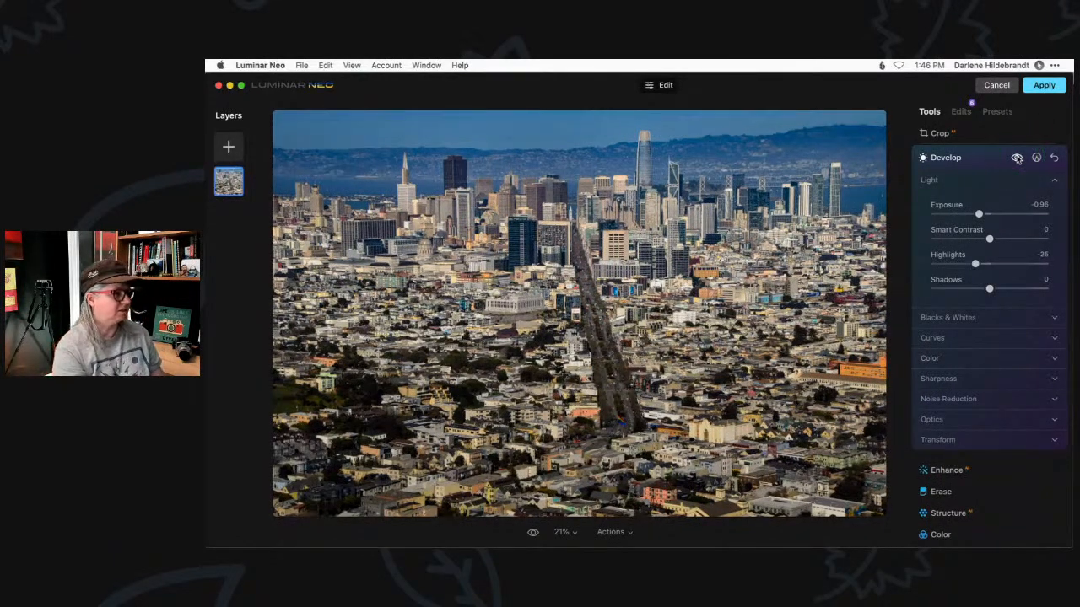
left_click(982, 164)
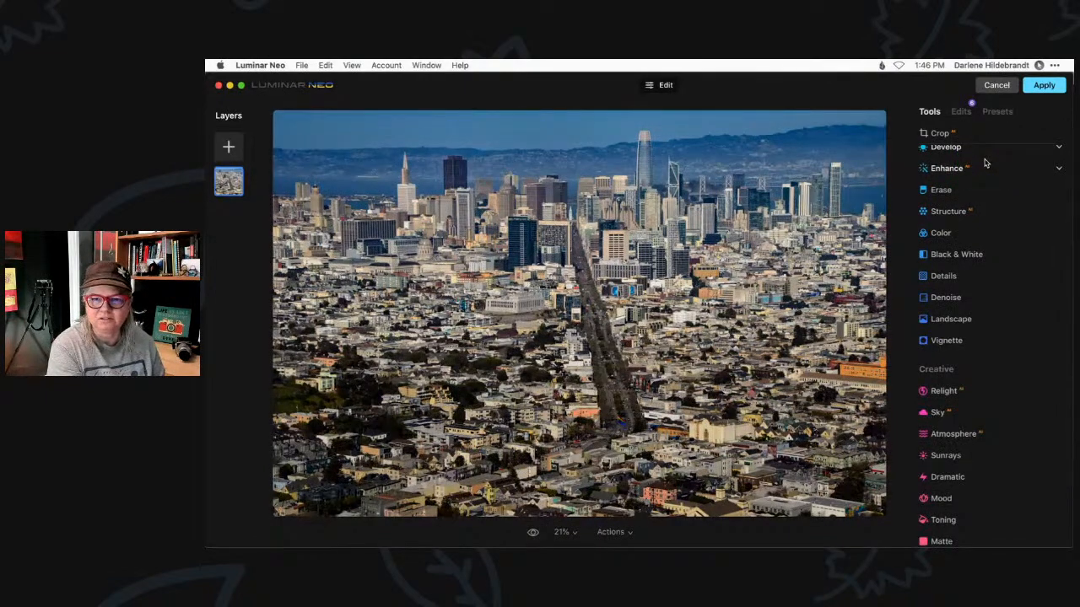
left_click(975, 185)
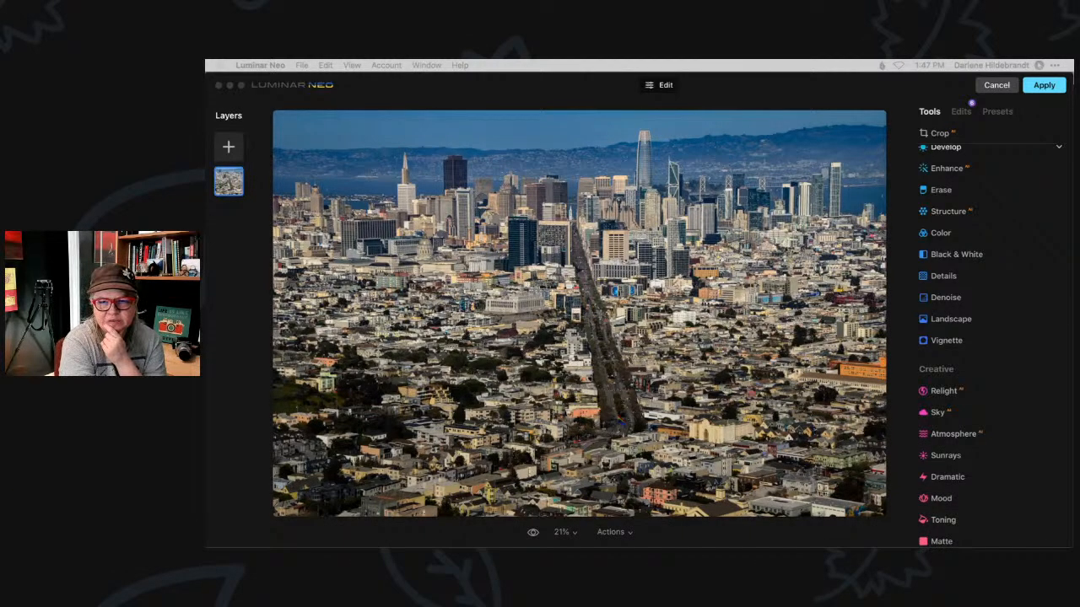
Step: Crop the cityscape with the AI-suggested framing at the Original ratio and accept it
left_click(938, 132)
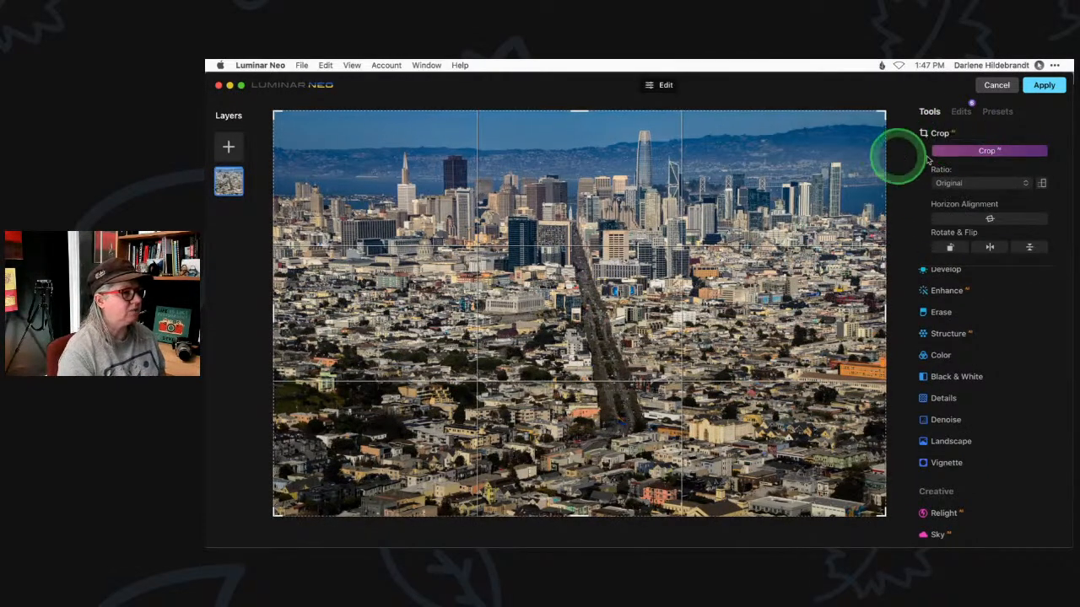
left_click(990, 153)
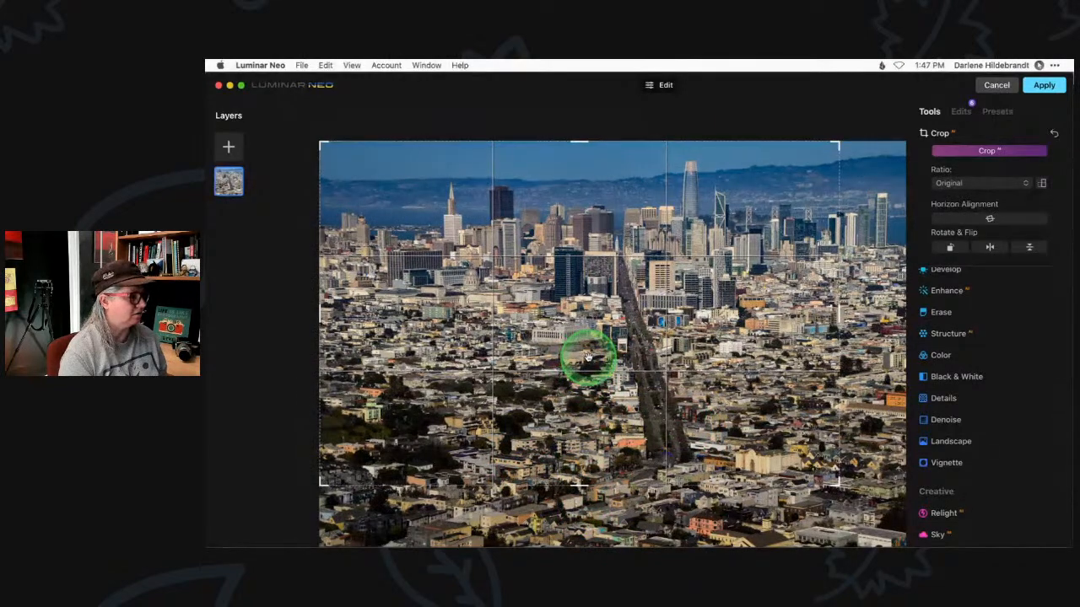
key("Return")
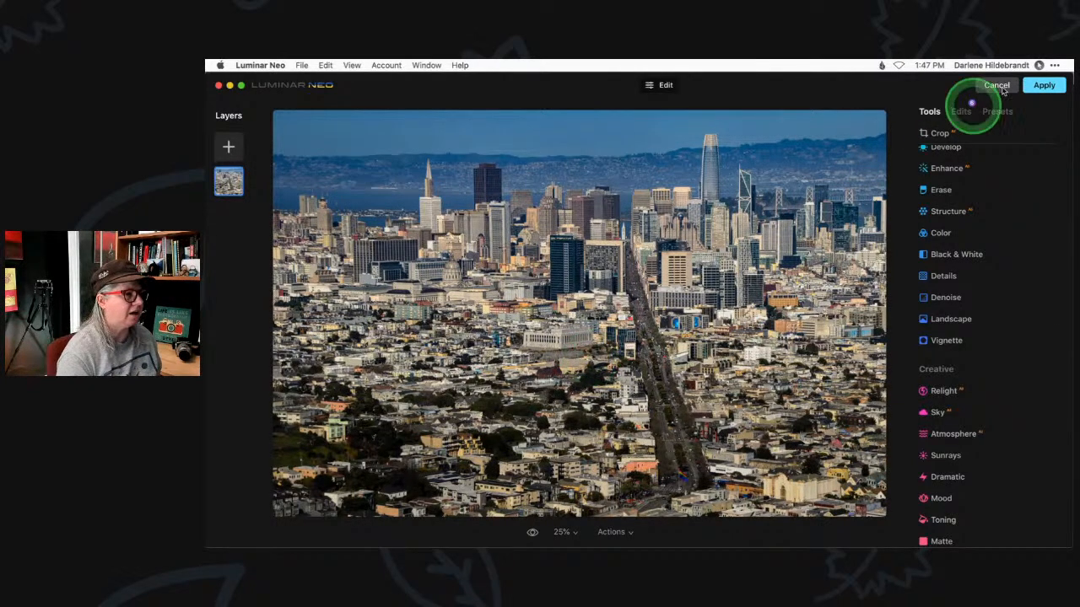
Step: Enlarge the crop frame slightly to include more of the city, accept it, and compare the photo before and after
left_click(939, 133)
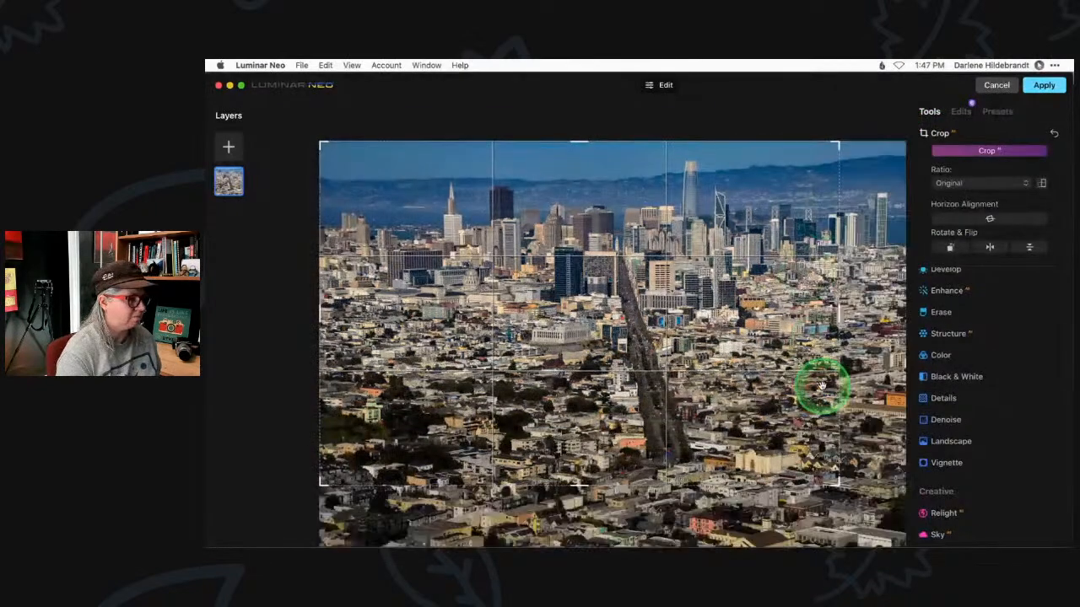
left_click_drag(840, 485, 857, 504)
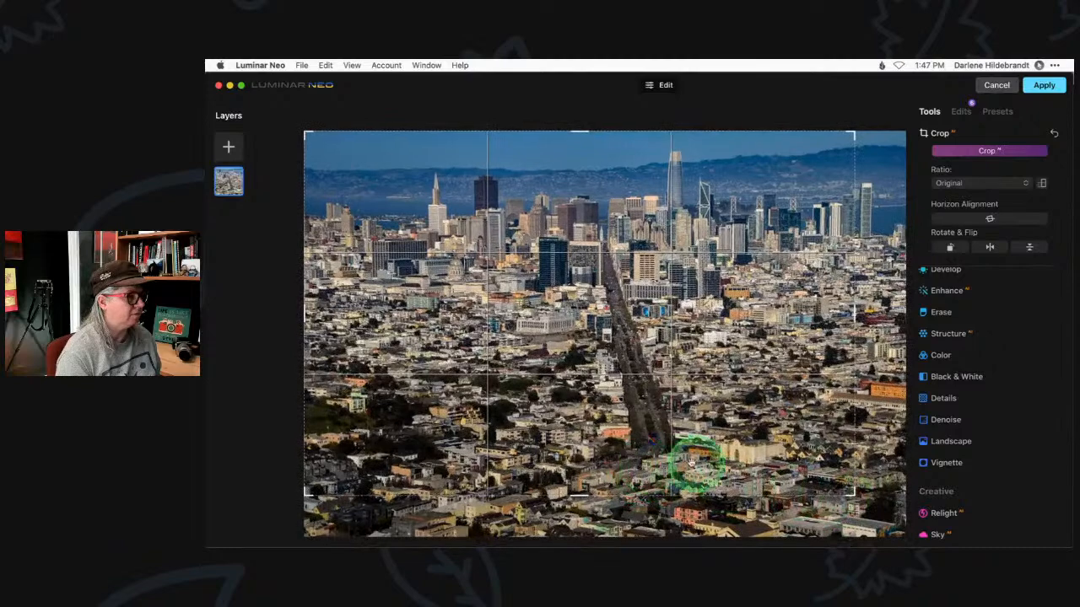
double_click(732, 469)
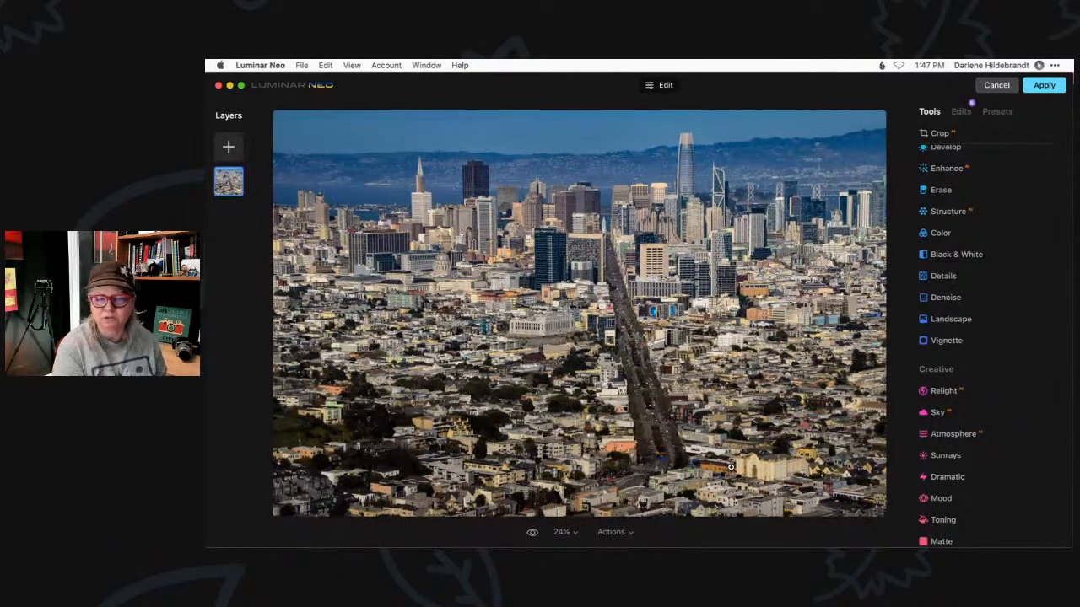
key("backslash")
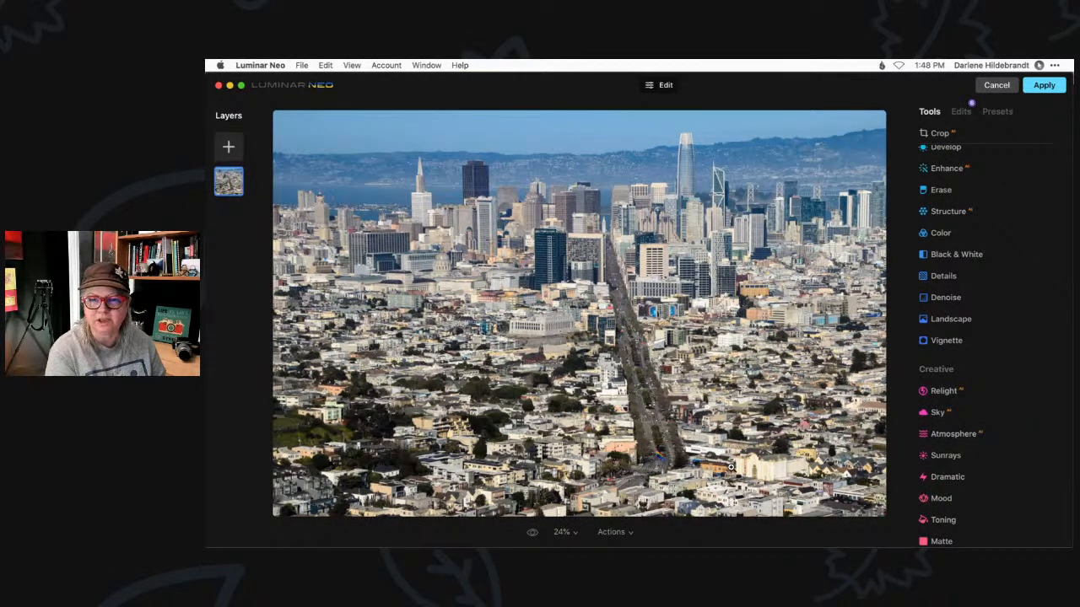
key("backslash")
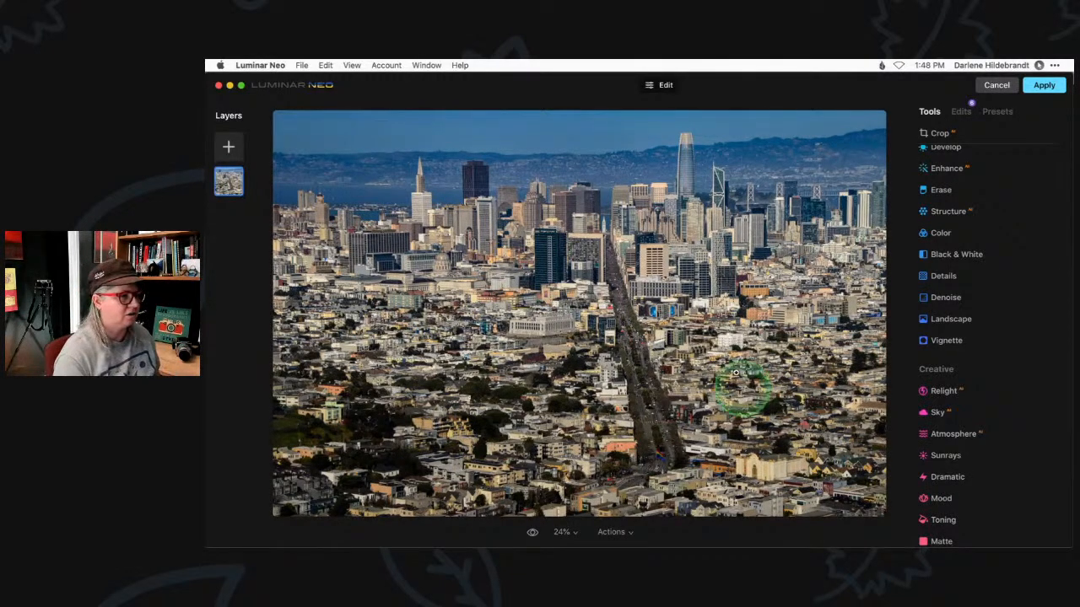
Step: Show the Develop tool's Transform settings for vertical, horizontal and aspect correction
left_click(954, 148)
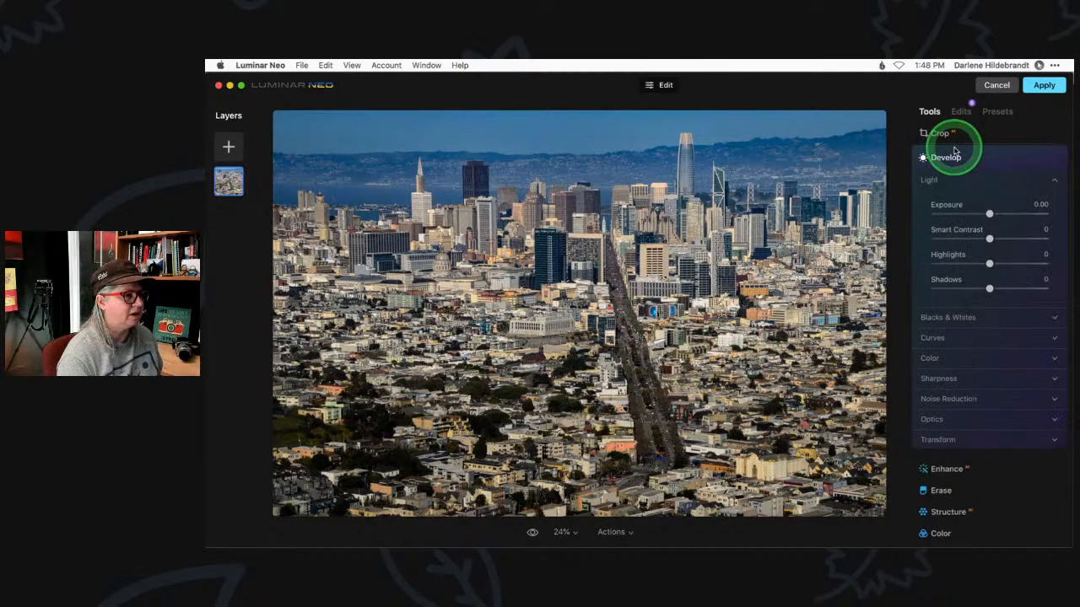
left_click(942, 440)
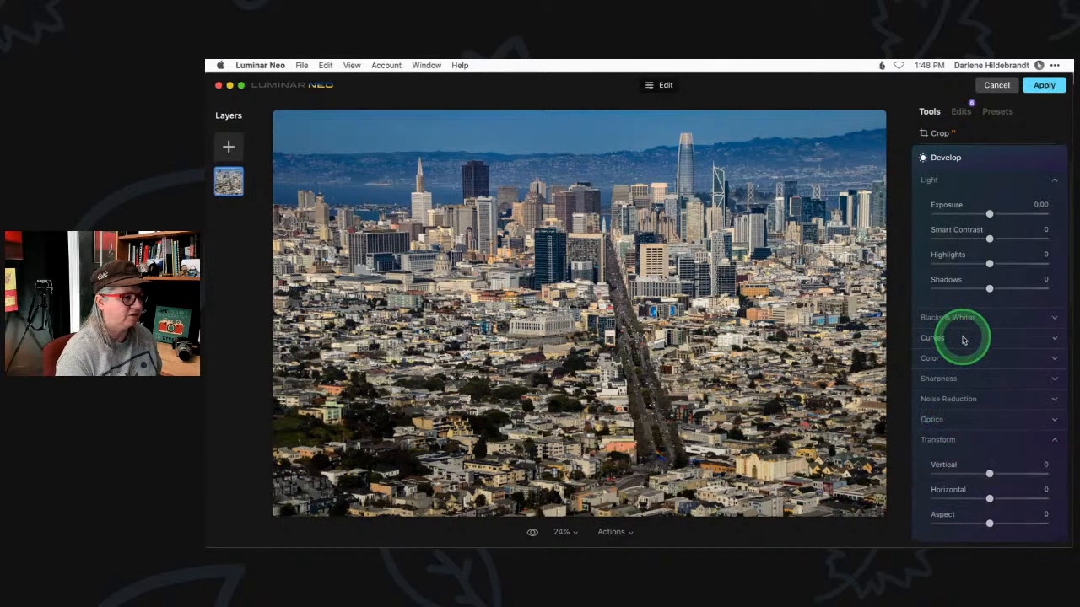
scroll(961, 340, "down", 2)
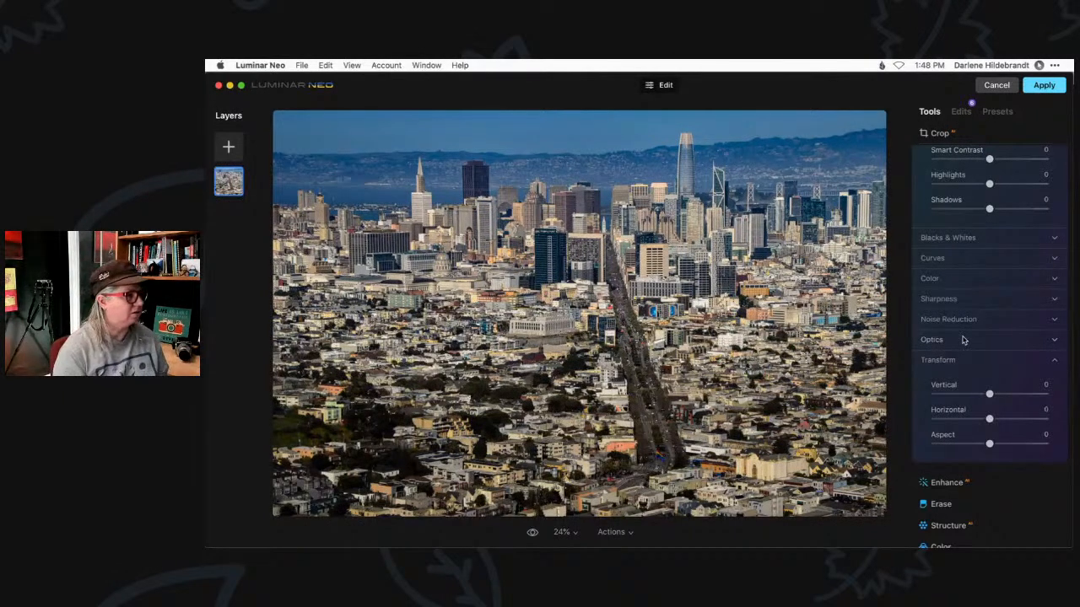
Step: Try a wide panoramic crop at the Free ratio, cutting off the foreground and widening the frame around the skyline
left_click(939, 135)
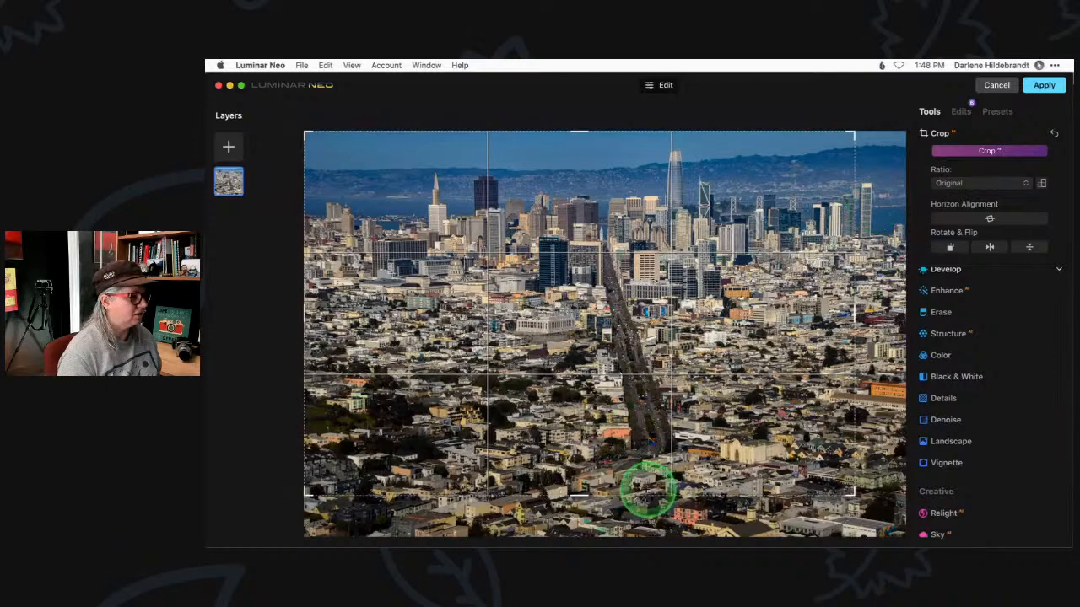
left_click(1001, 182)
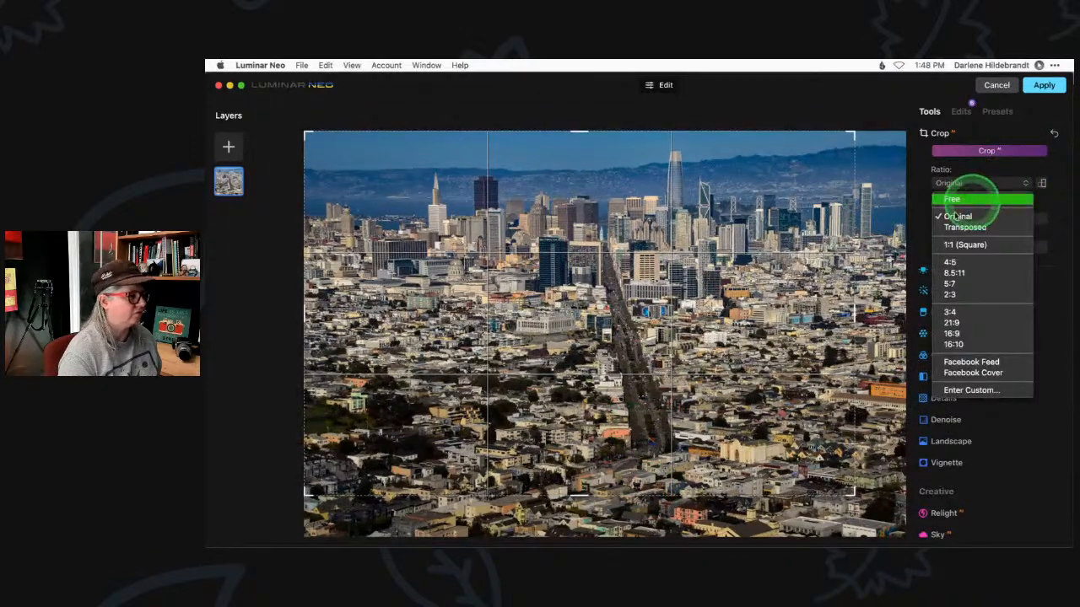
left_click(970, 211)
left_click_drag(577, 492, 579, 360)
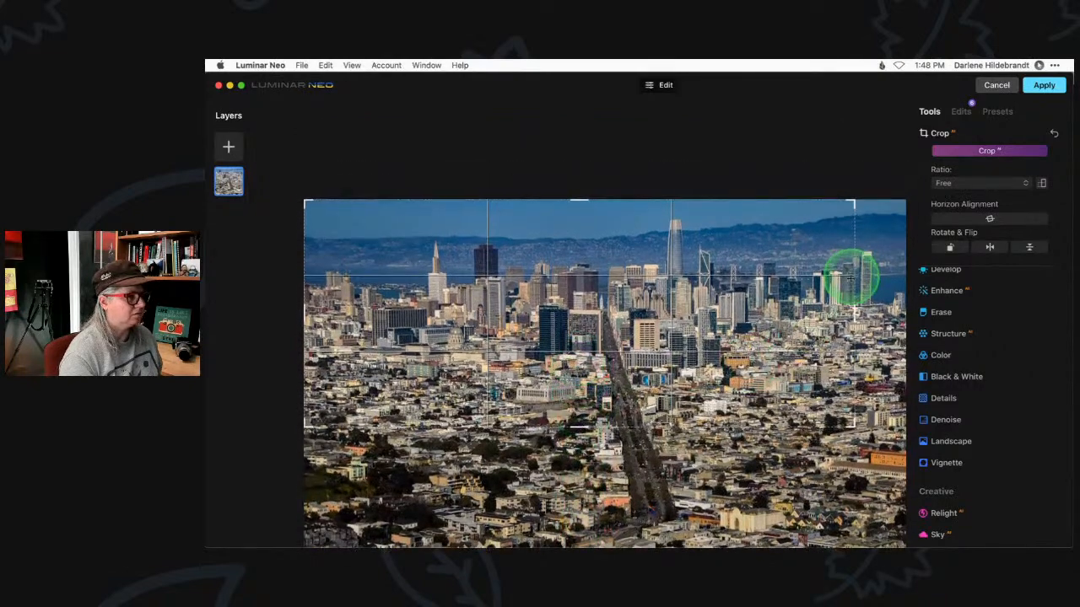
left_click_drag(852, 310, 904, 320)
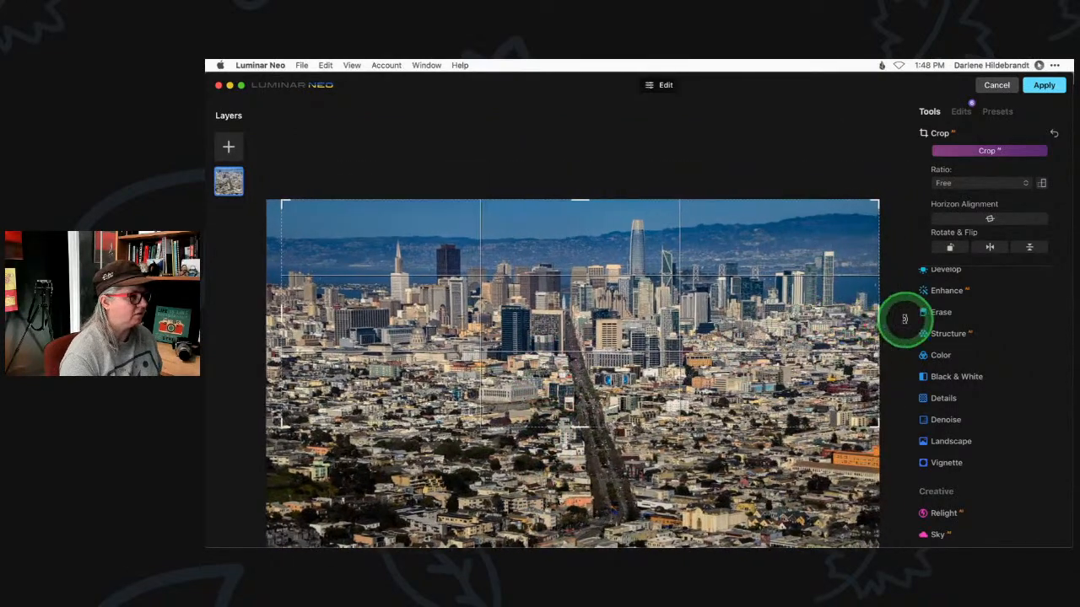
key("Return")
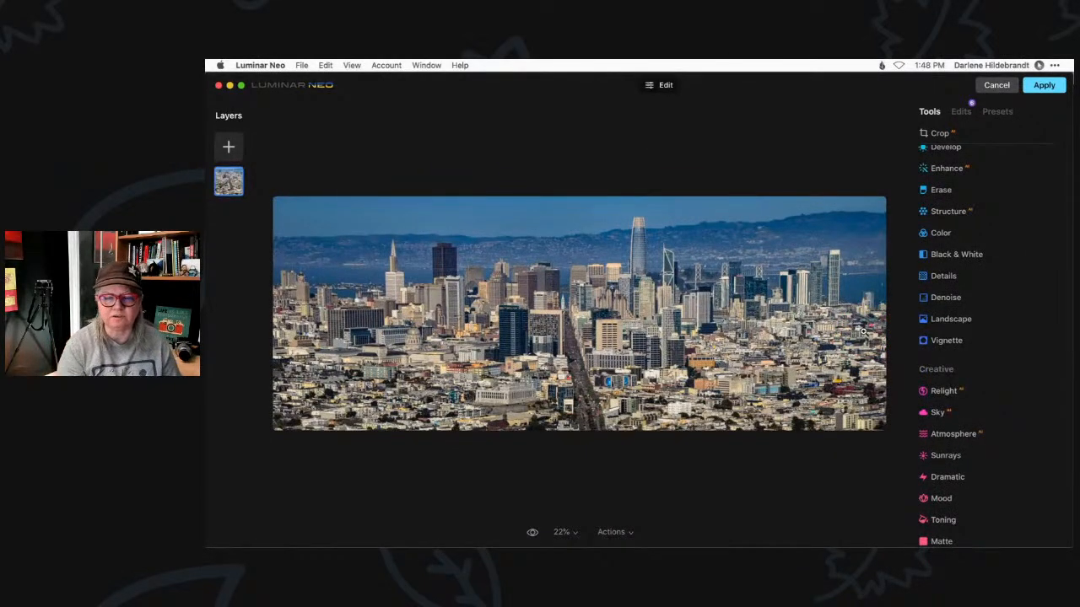
Step: Crop the cityscape with the AI-suggested framing, switch the ratio to Free, extend the frame slightly in height and width, and accept it
left_click(940, 134)
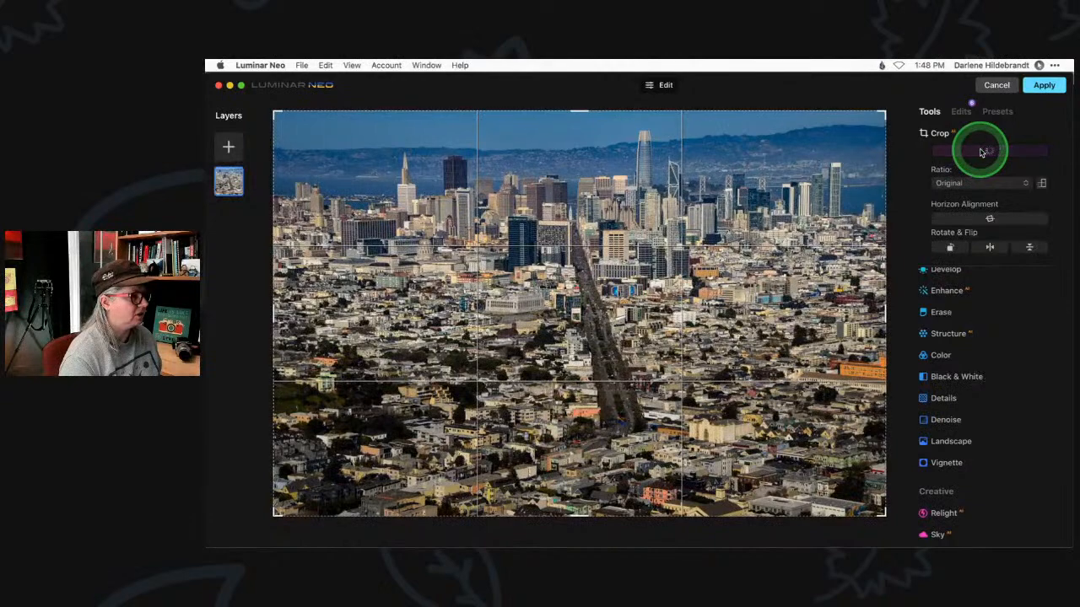
left_click(975, 152)
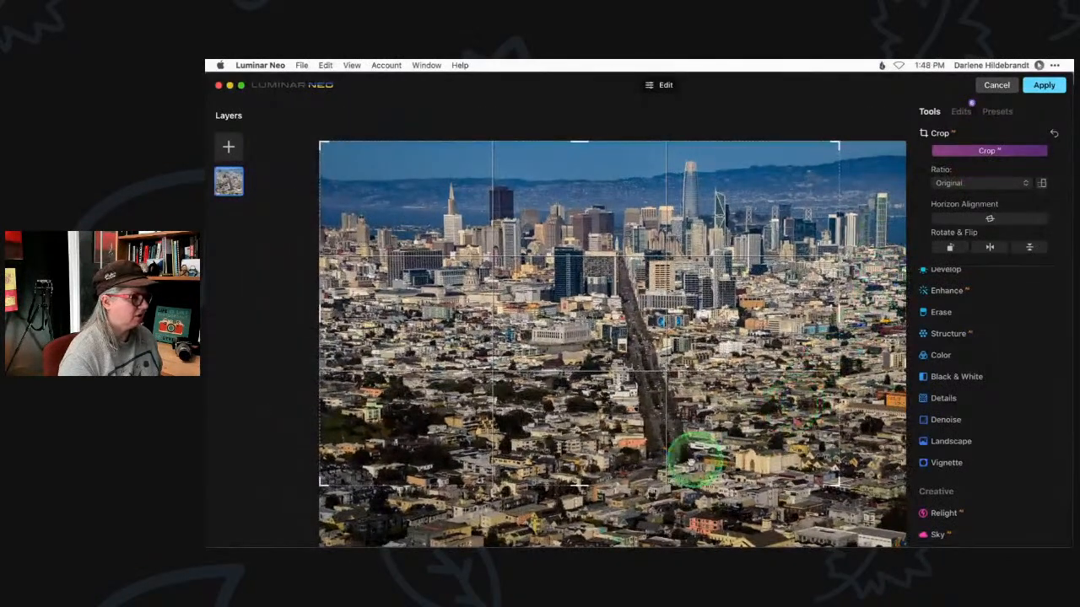
left_click(949, 184)
left_click(952, 199)
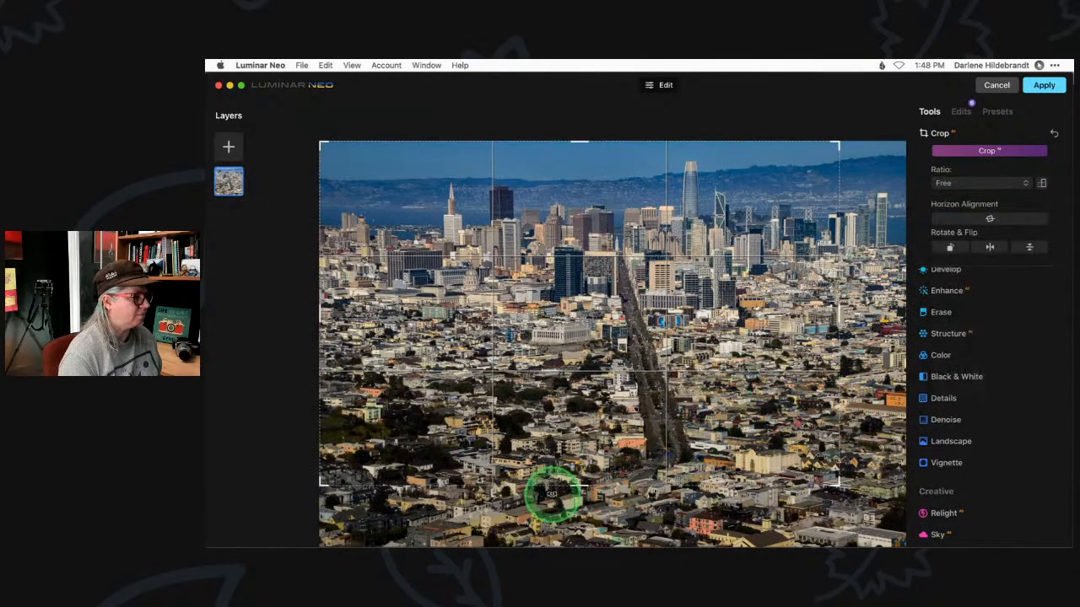
left_click_drag(576, 485, 575, 506)
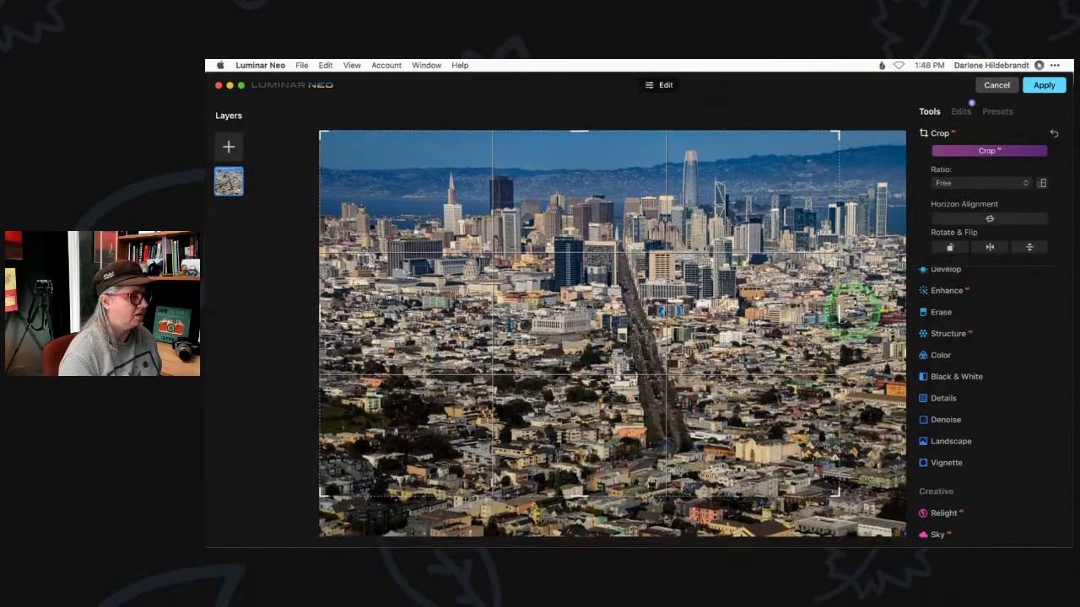
left_click_drag(838, 314, 861, 309)
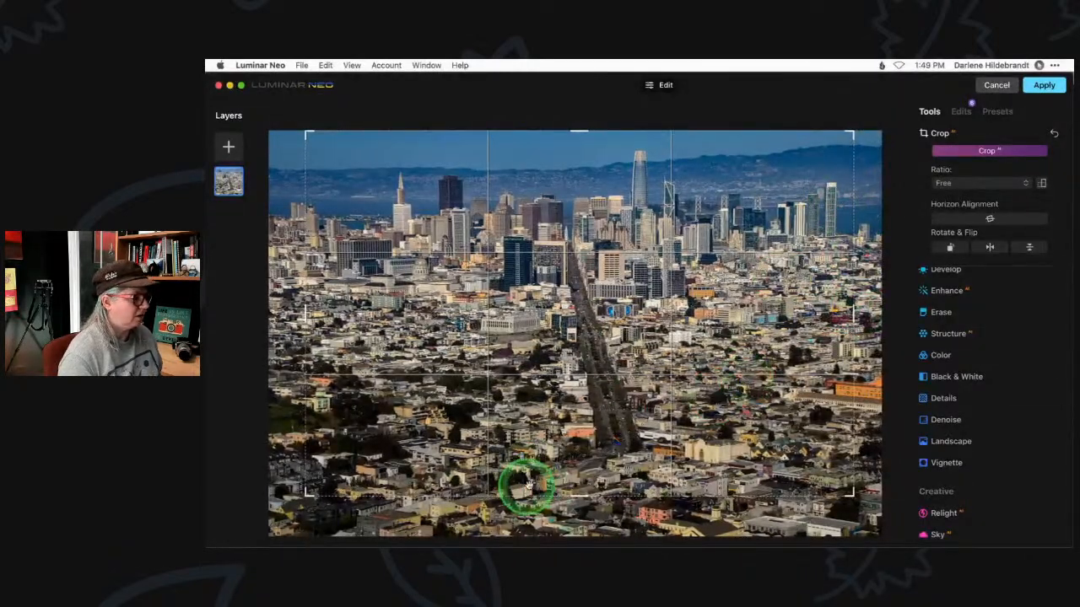
key("Return")
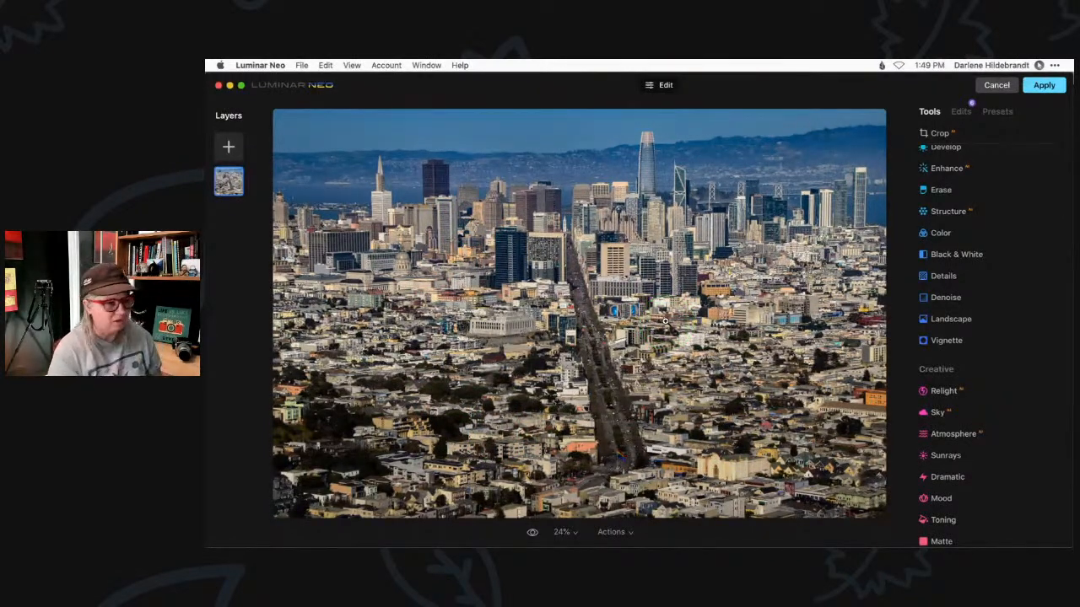
Step: Start a Mood adjustment with the San Diego LUT at amount 49
scroll(966, 291, "down", 5)
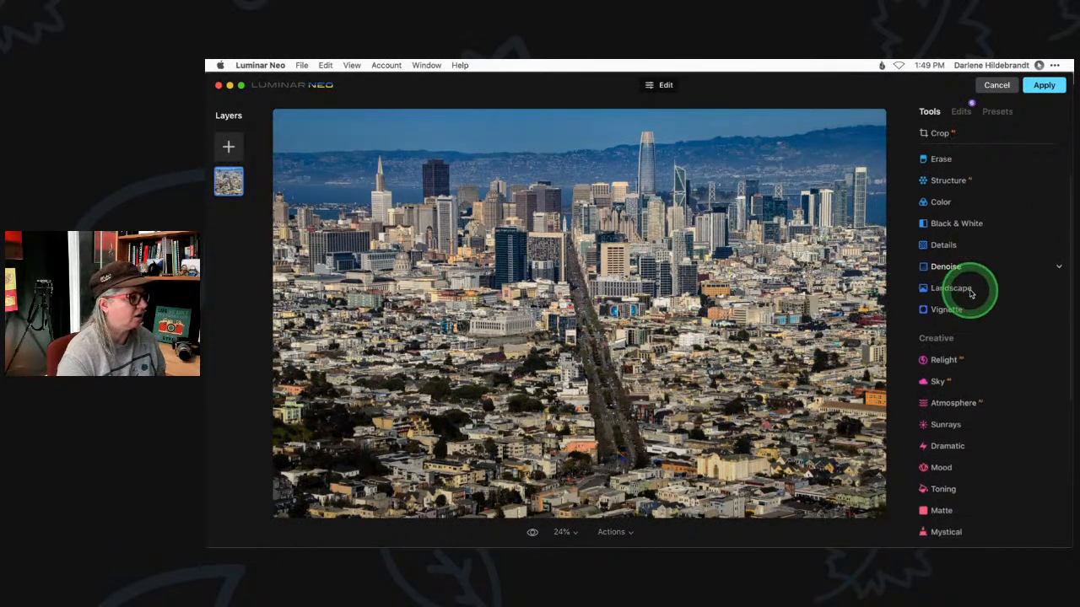
scroll(971, 294, "down", 3)
left_click(942, 343)
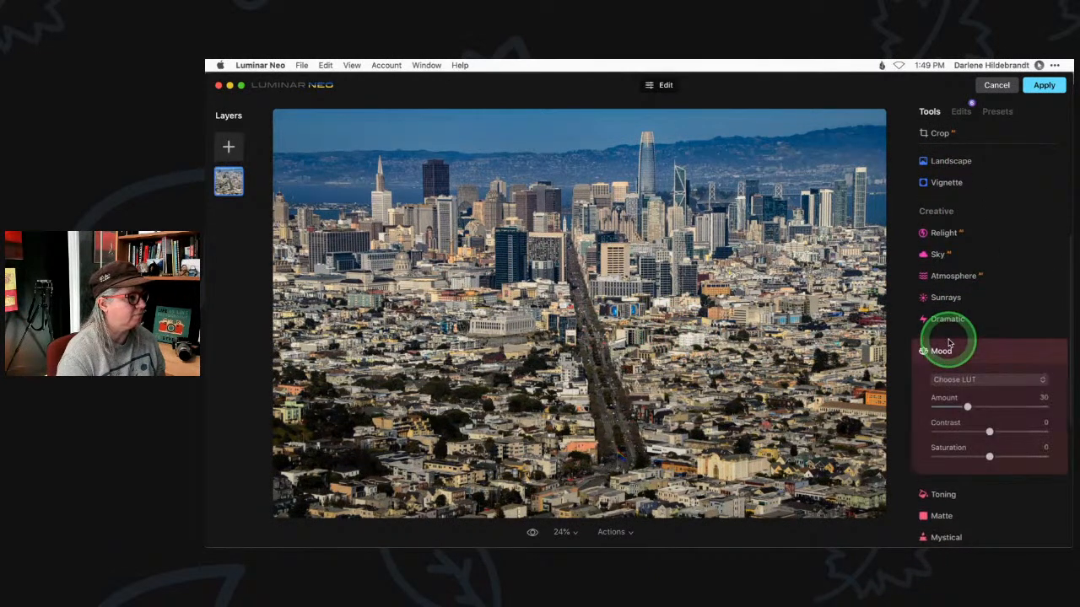
left_click_drag(967, 378, 989, 380)
left_click(977, 355)
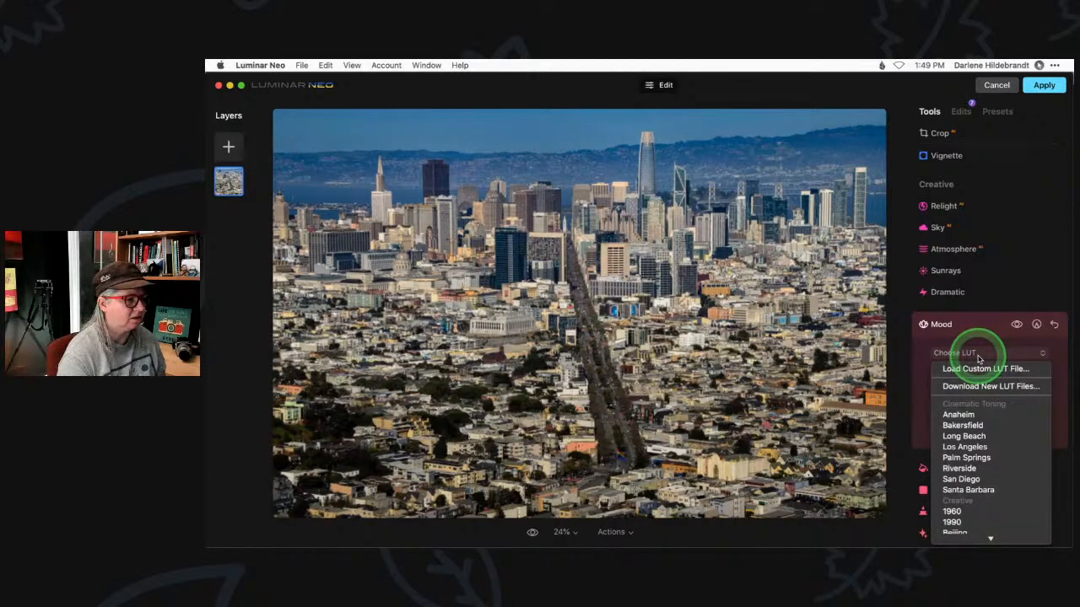
left_click(977, 481)
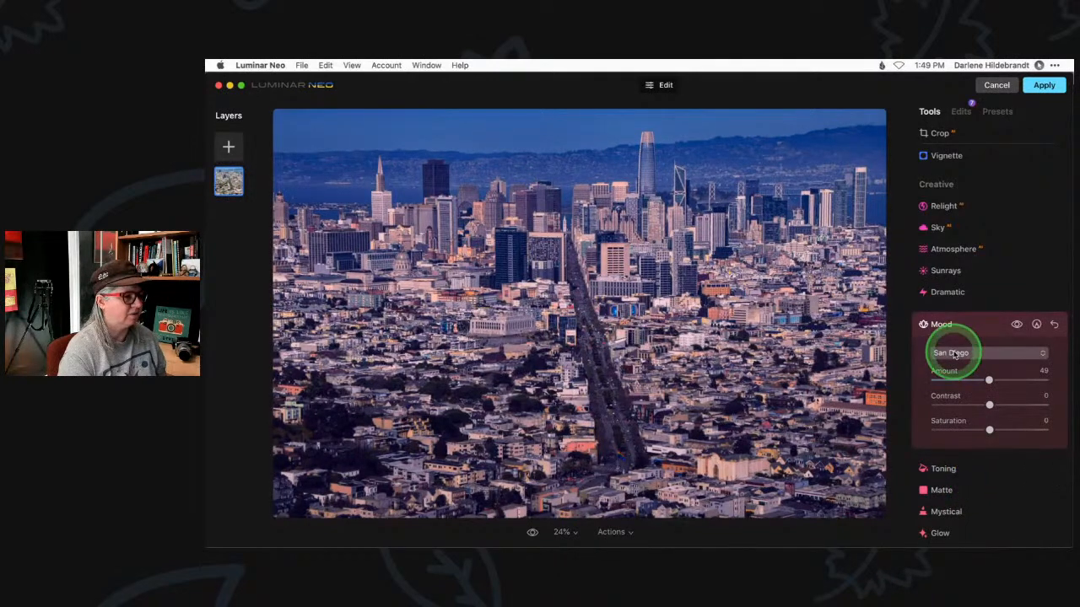
Step: Try the Anaheim and Bakersfield LUTs on the photo, and settle on the Long Beach LUT
left_click(954, 354)
left_click(961, 304)
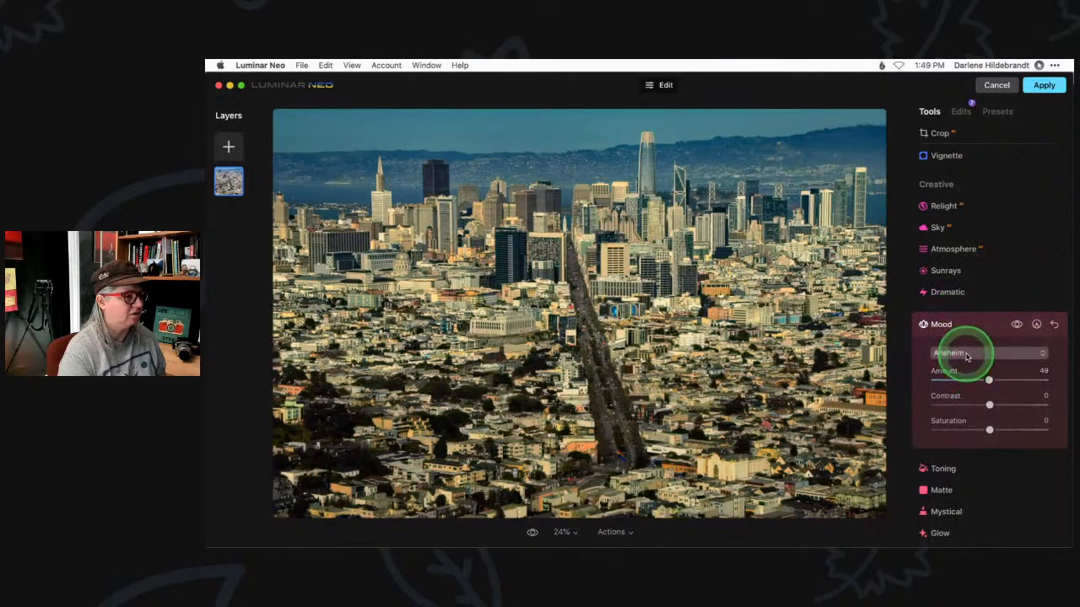
left_click(966, 354)
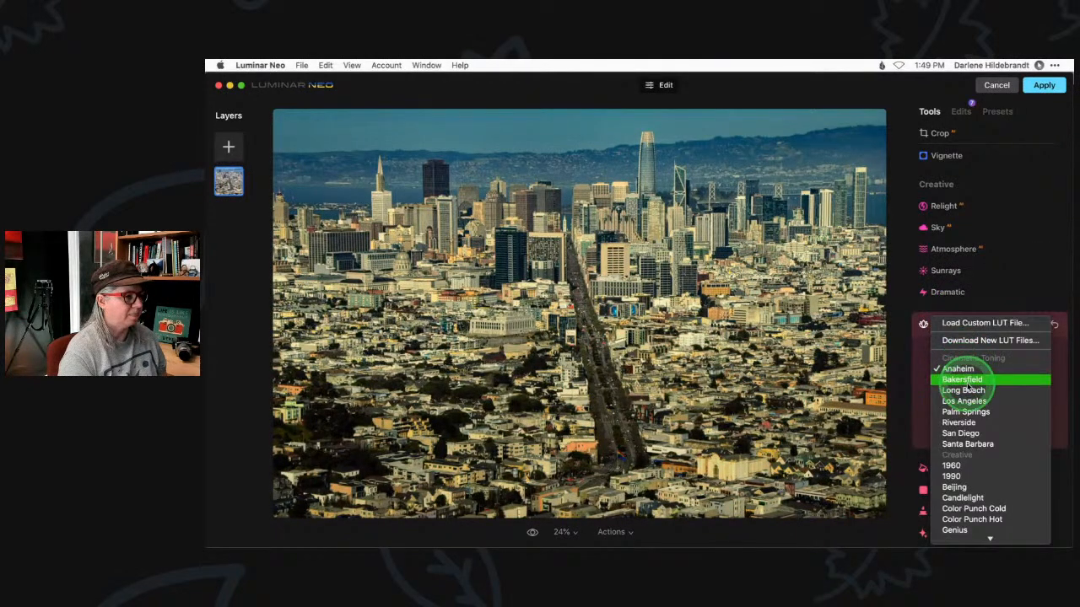
left_click(966, 380)
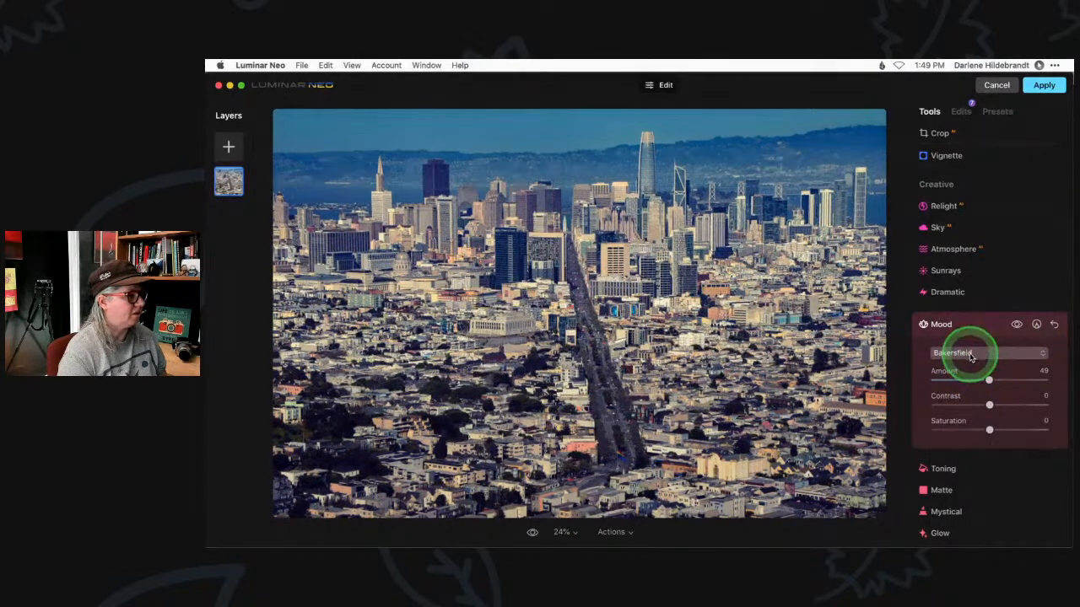
left_click(971, 356)
left_click(967, 381)
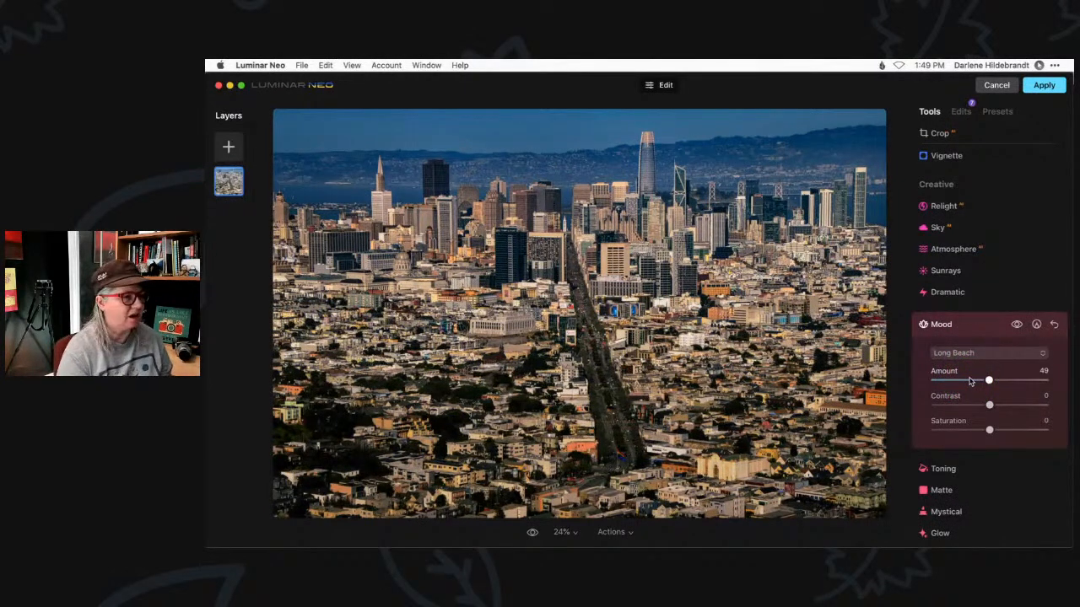
Step: Reduce the Mood amount to 29 and compare the photo with and without the Long Beach look
left_click(1017, 326)
left_click(1017, 325)
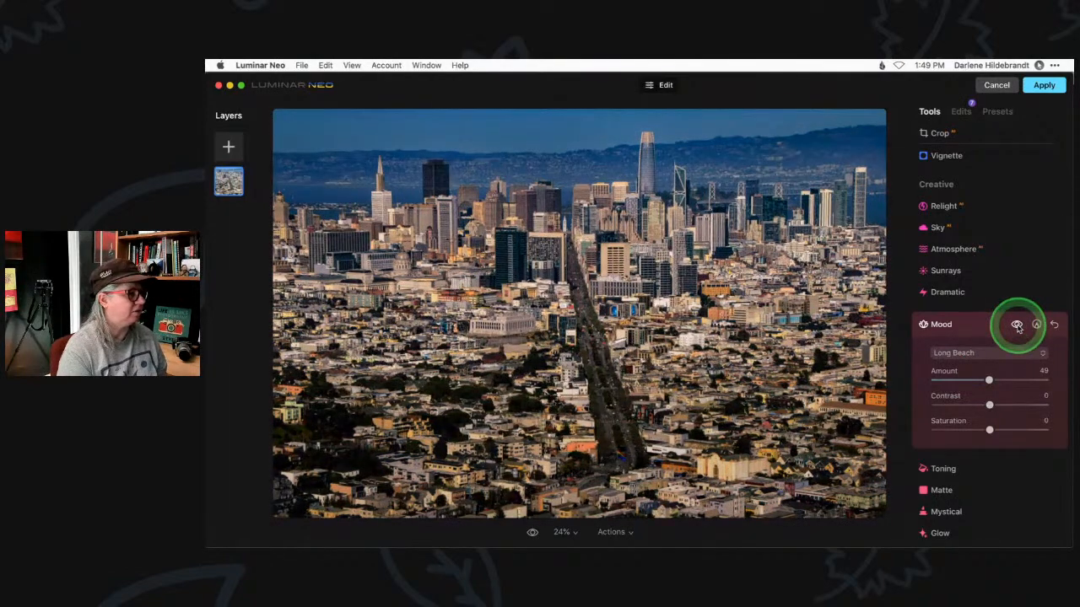
left_click(1016, 325)
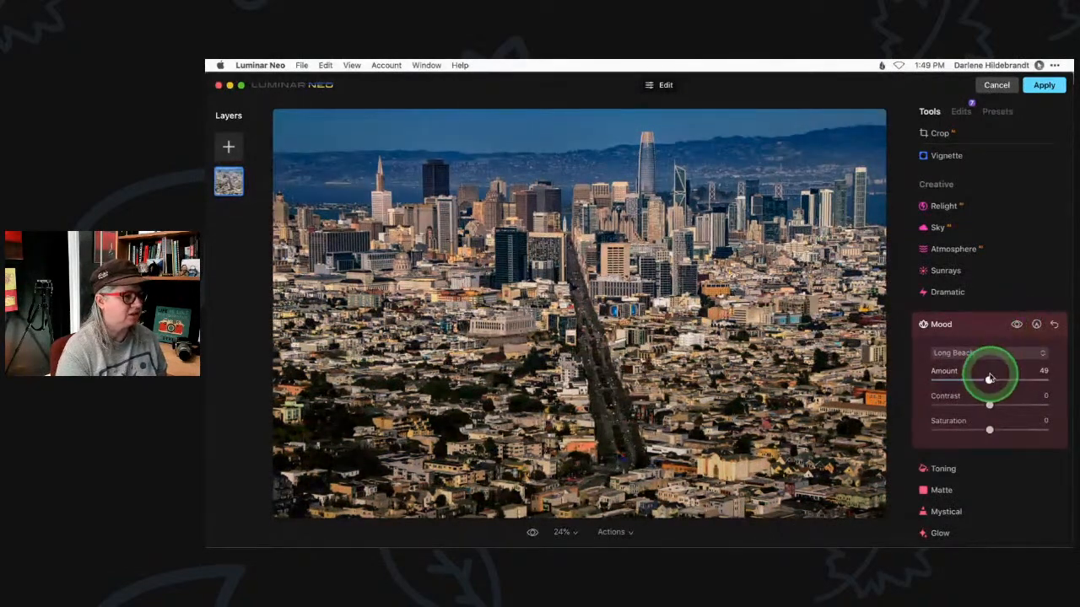
left_click_drag(988, 380, 967, 381)
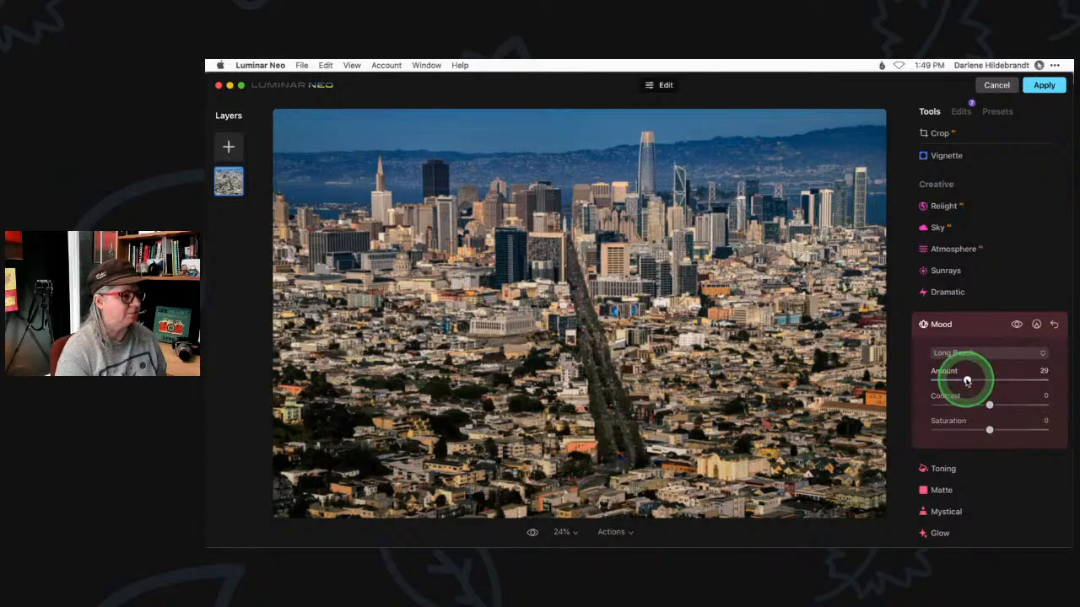
left_click(1017, 327)
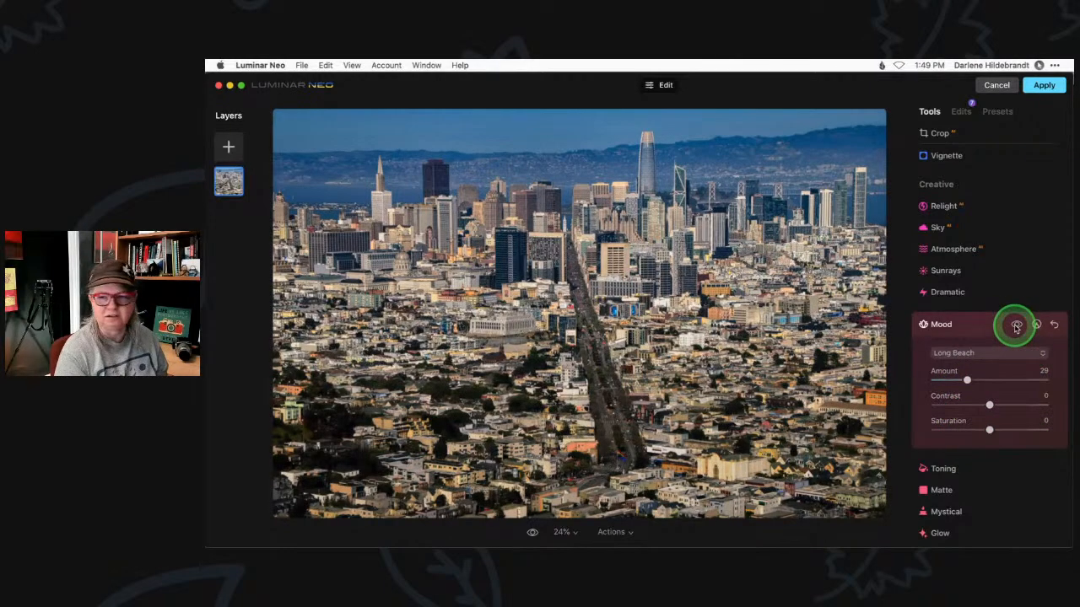
left_click(1017, 327)
left_click(1017, 327)
left_click(1016, 328)
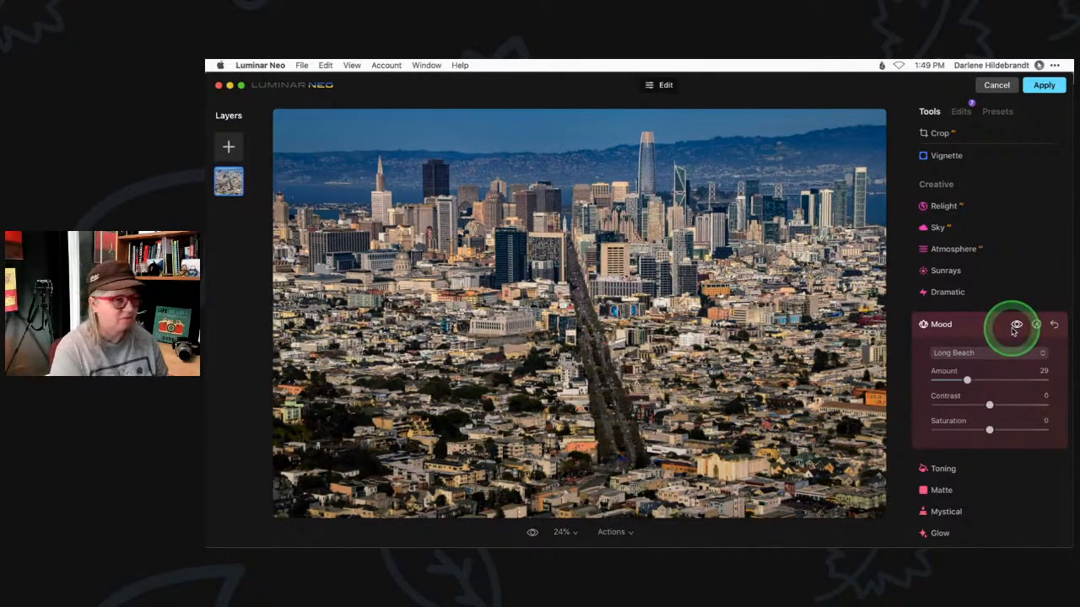
Step: Compare the whole photo before and after the edits, and apply them to return to Lightroom Classic
left_click(987, 324)
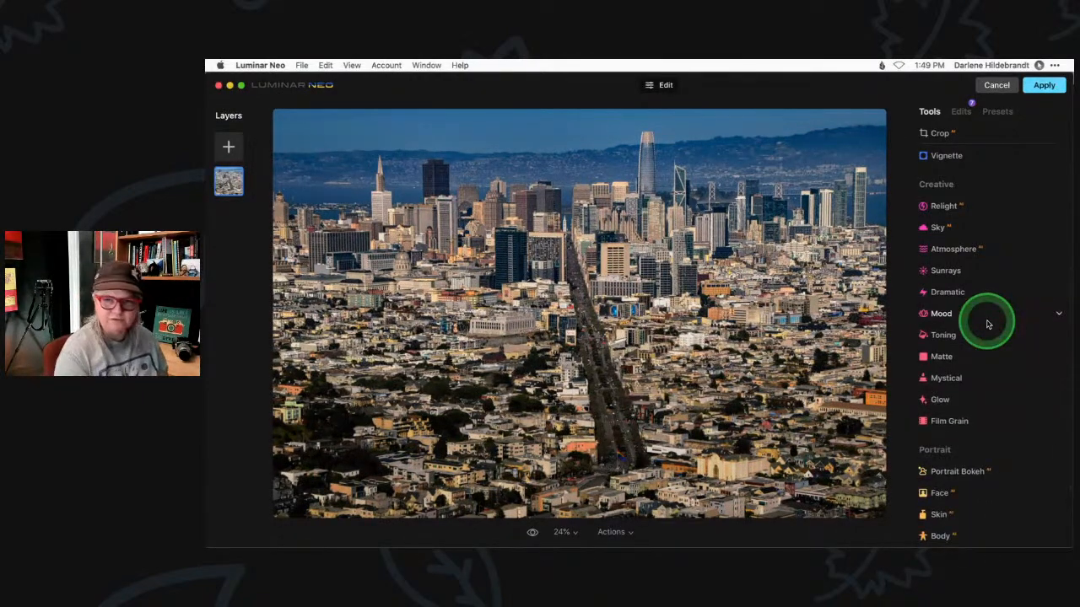
key("backslash")
key("backslash")
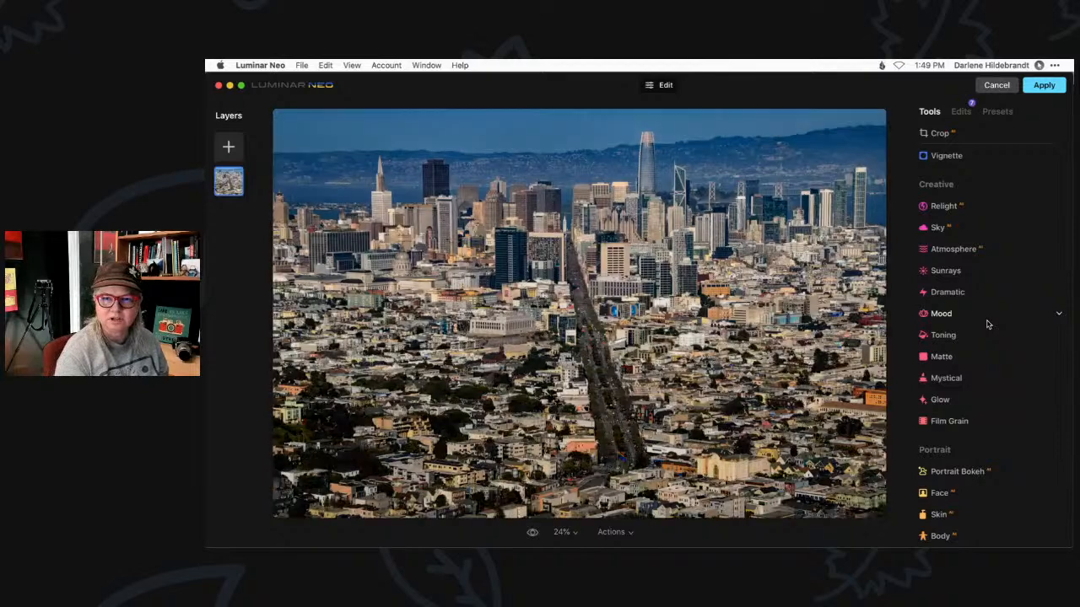
left_click(991, 324)
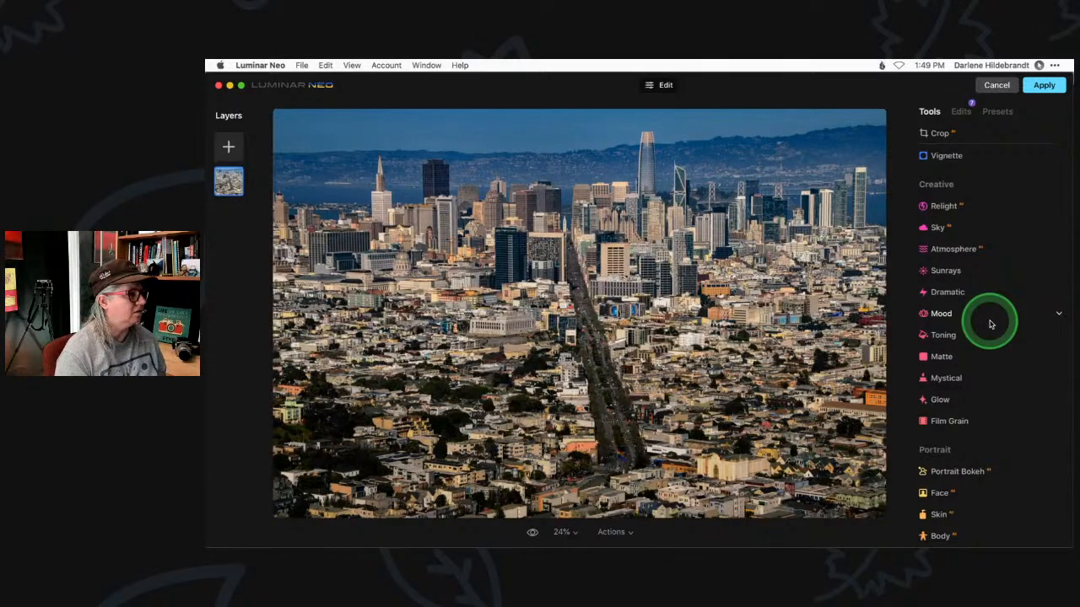
left_click(971, 283)
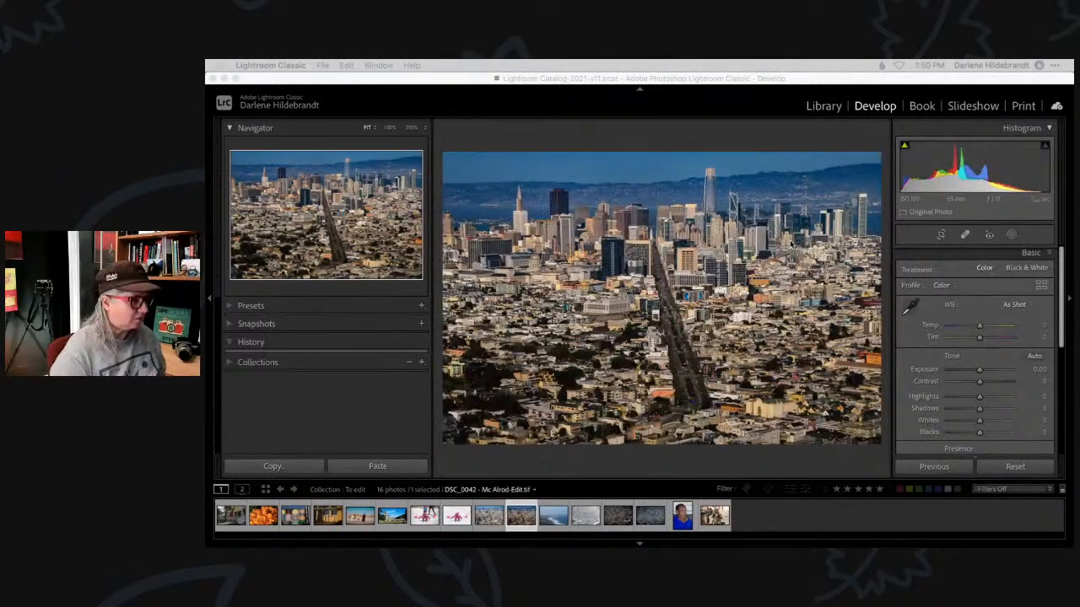
Step: Create a virtual copy of the original cityscape NEF and reset its develop settings
left_click(675, 149)
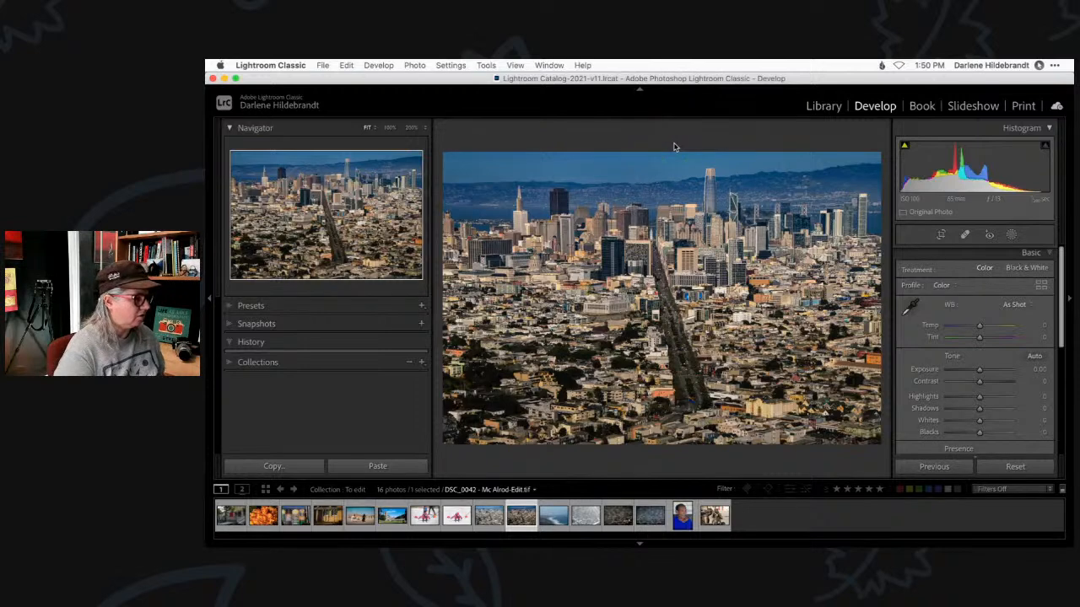
key("Left")
left_click(674, 143)
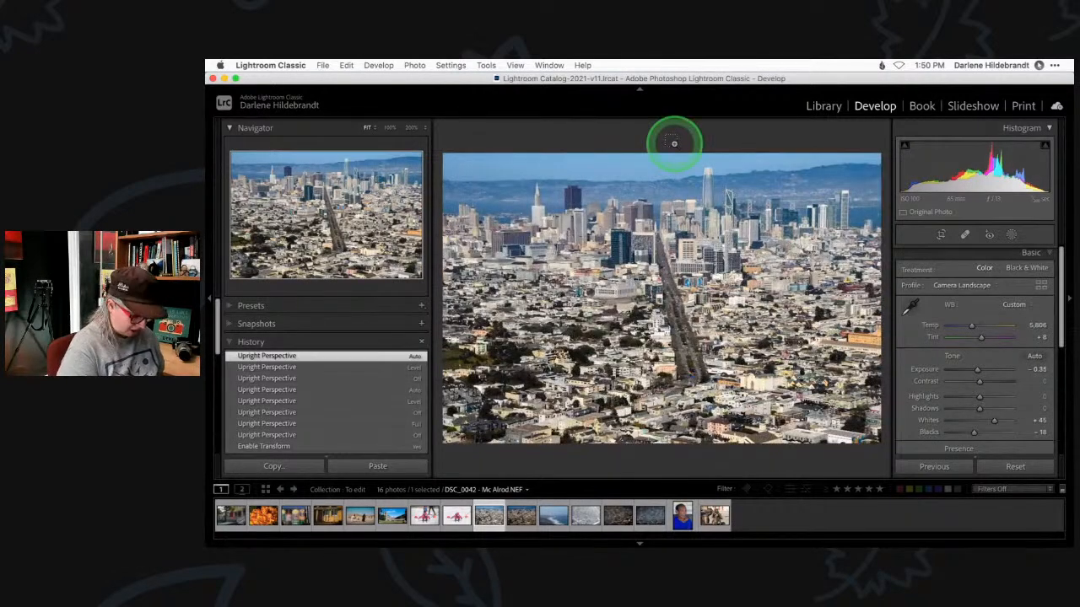
key("super+apostrophe")
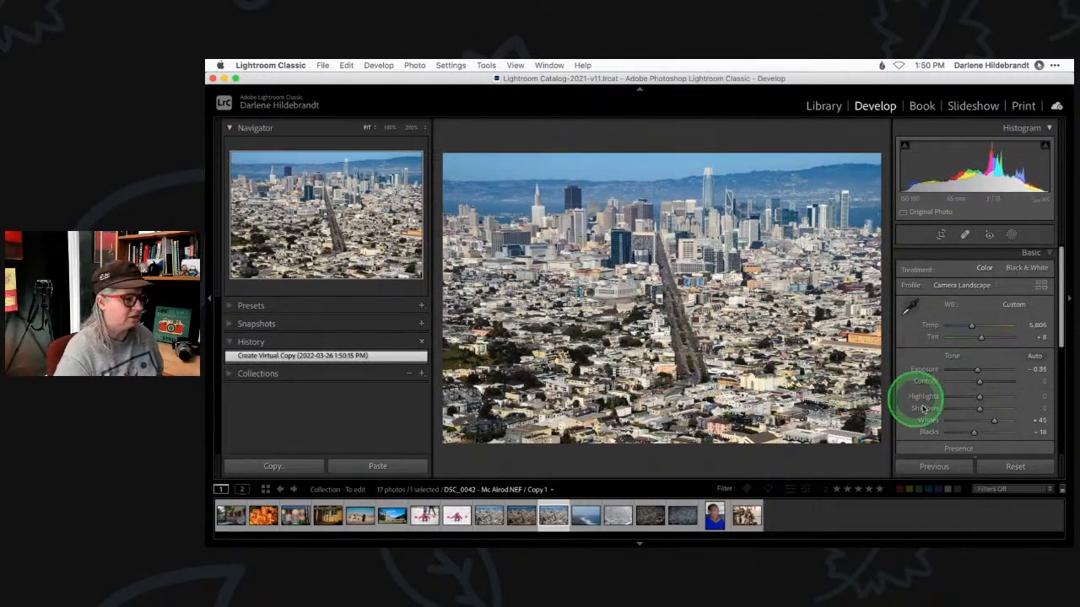
left_click(1006, 465)
Step: Show the collection as a Library grid and move the virtual copy directly ahead of the original cityscape
left_click(557, 281)
key("g")
mouse_move(512, 394)
left_mouse_down()
mouse_move(586, 376)
mouse_move(778, 242)
left_mouse_up()
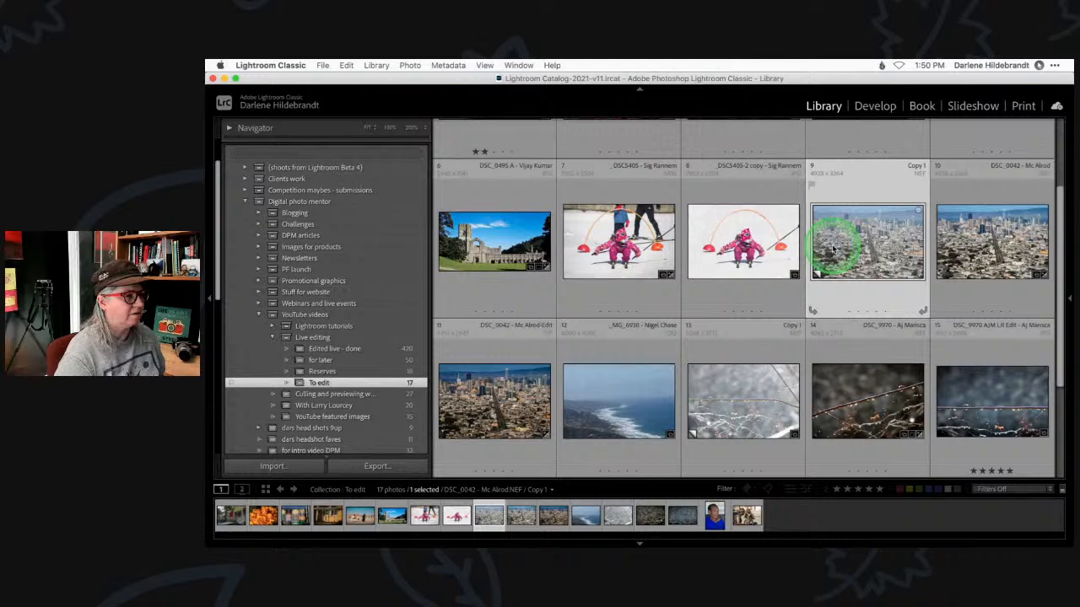
Step: Select the virtual copy, the original NEF and the edited TIF cityscapes and compare them together in Survey view without side panels
left_click(524, 389, "shift")
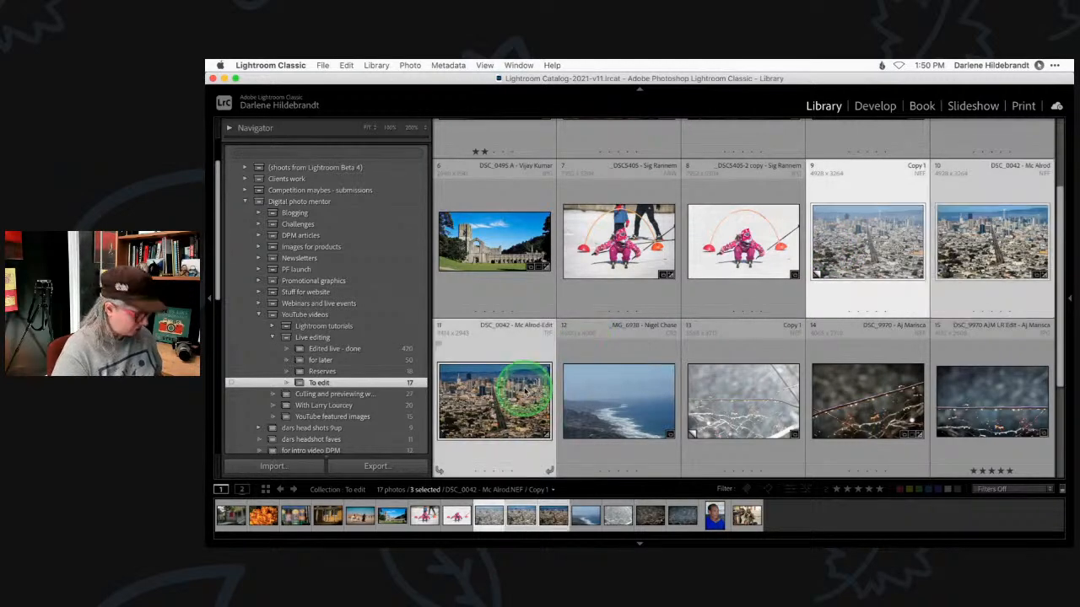
key("n")
key("F8")
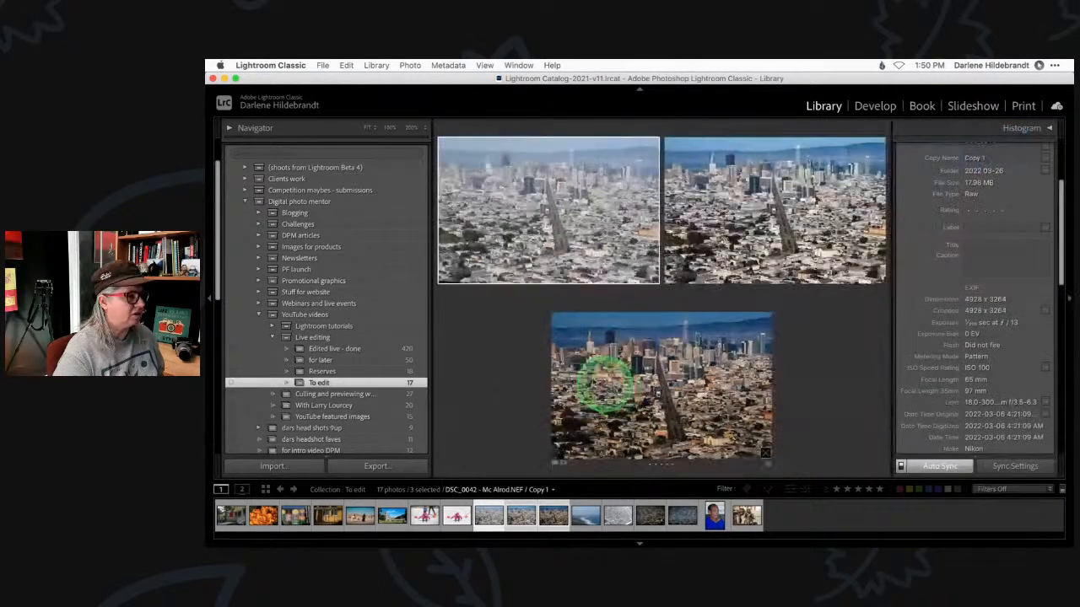
key("Tab")
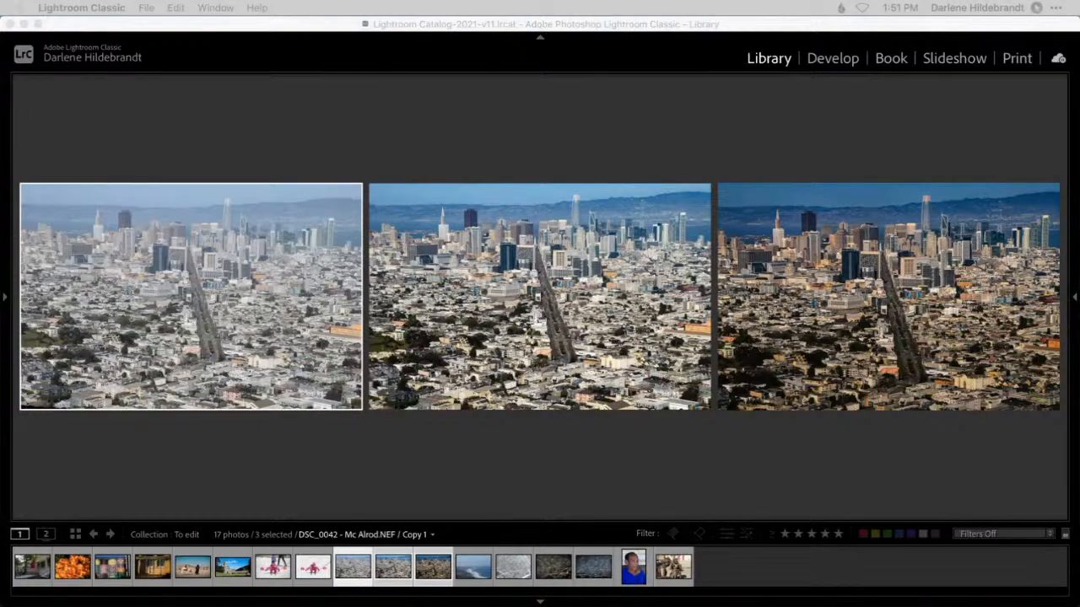
left_click(685, 485)
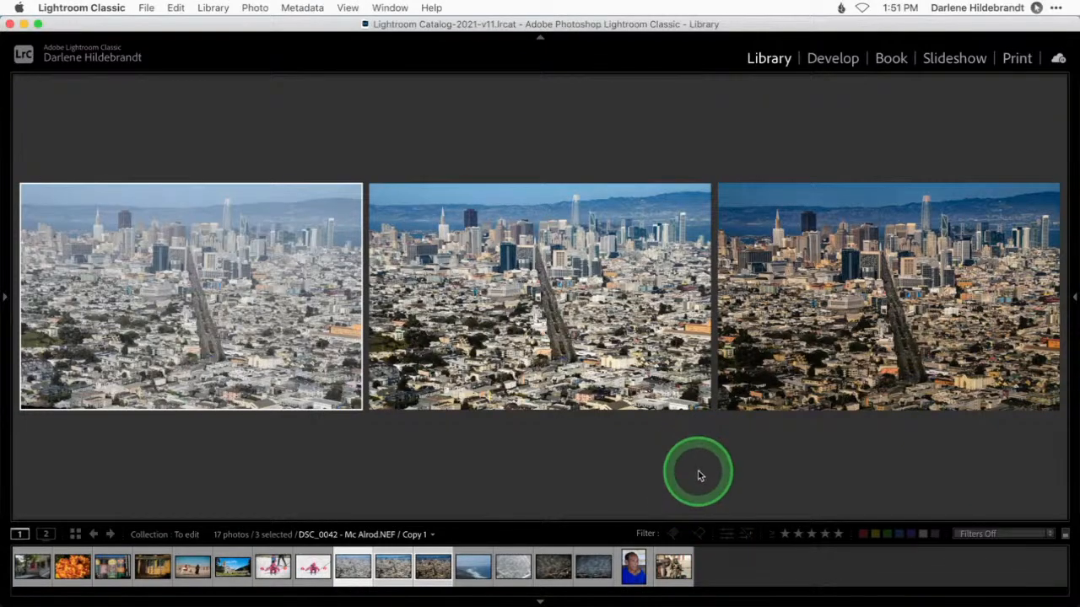
Step: Return to the photo grid and view only the unedited cityscape virtual copy in Loupe view
key("g")
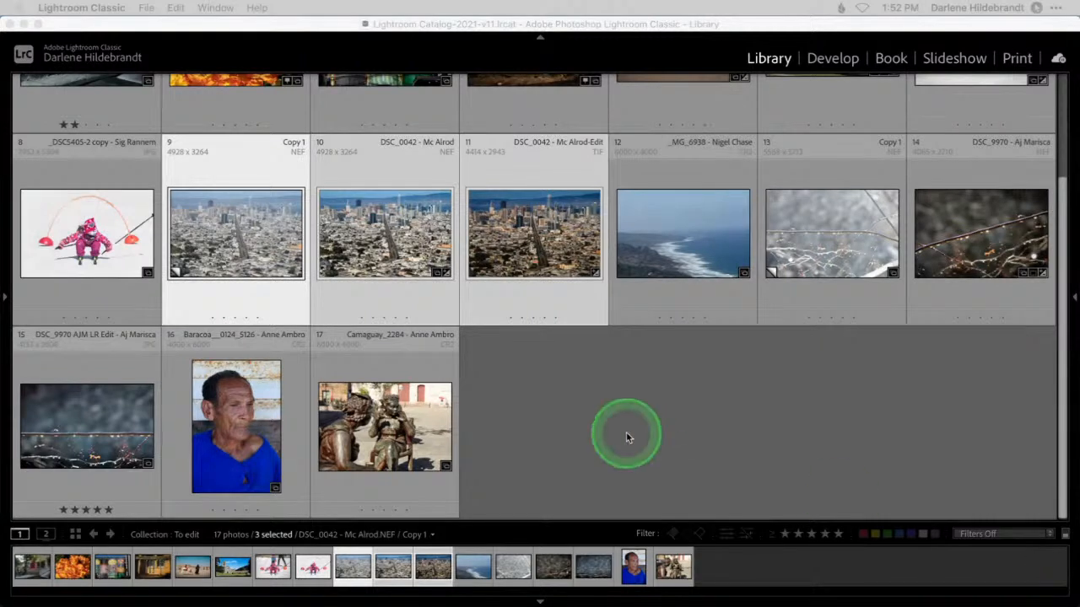
left_click(702, 419)
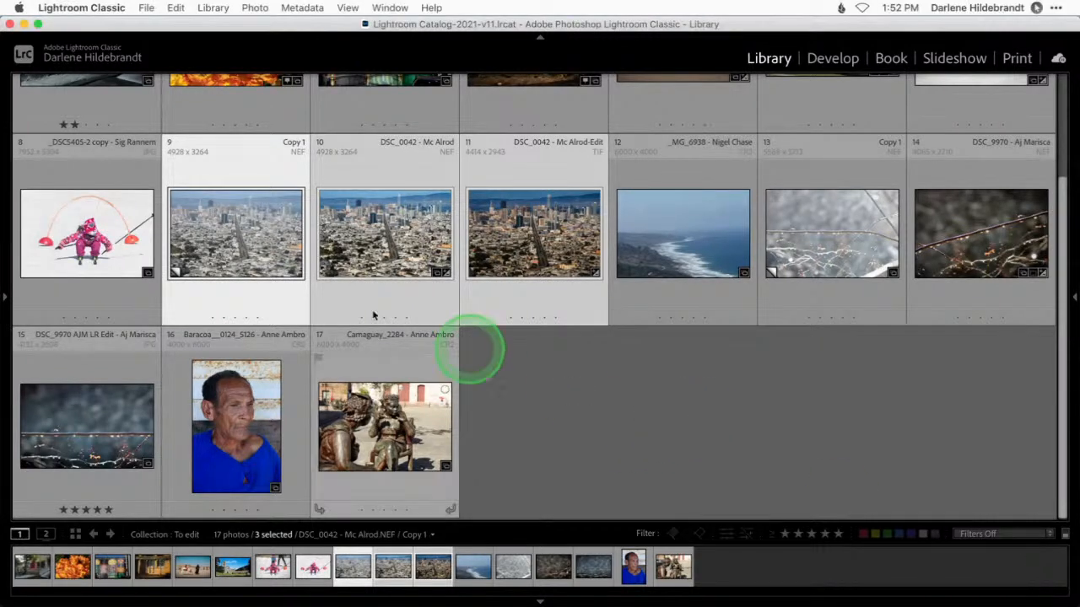
left_click(239, 293)
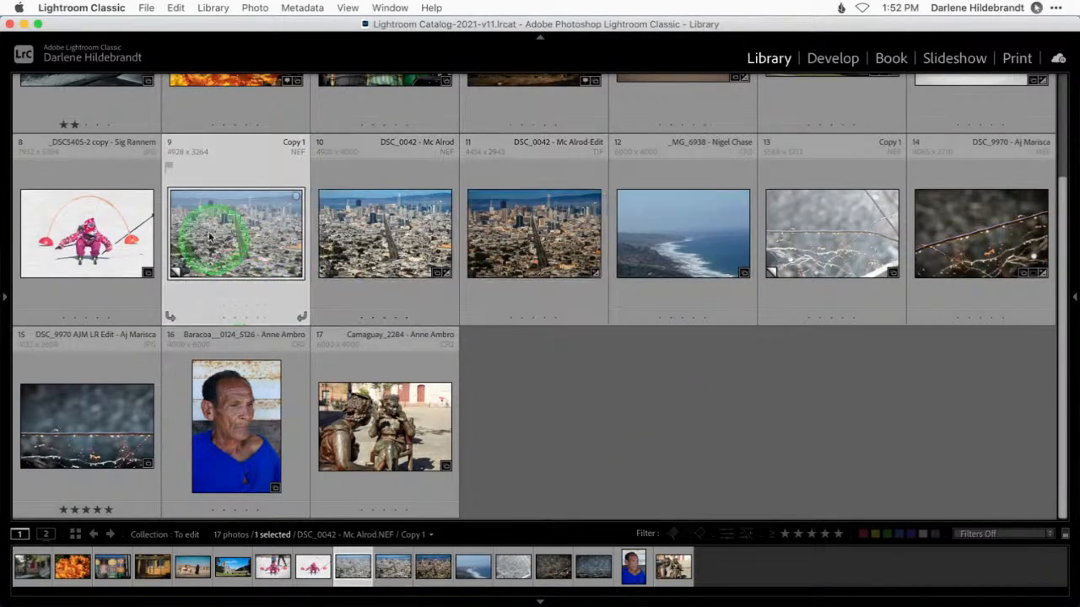
double_click(215, 238)
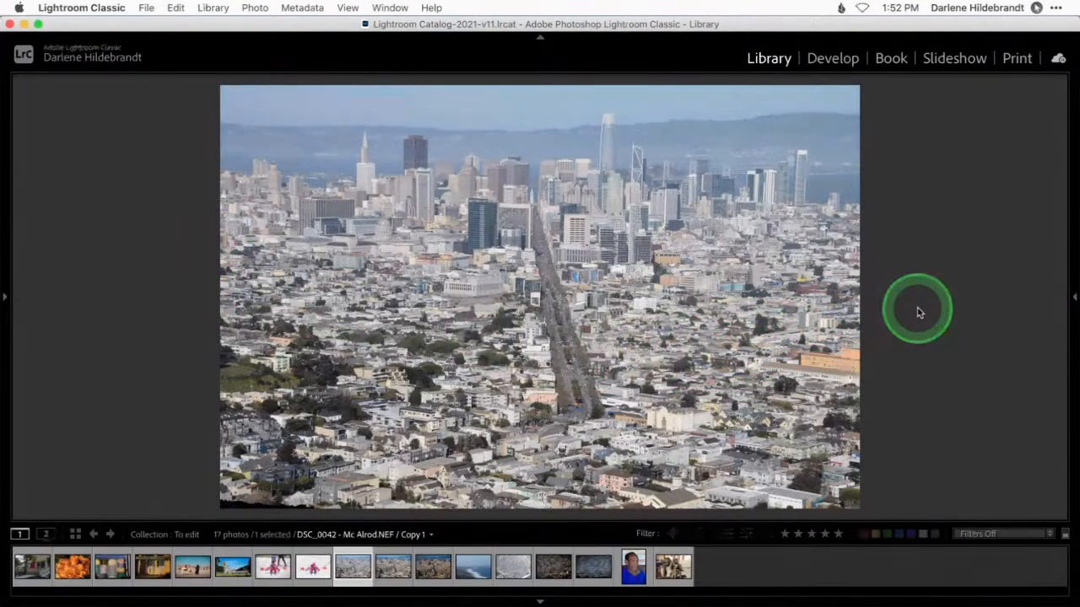
Step: Open the original cityscape NEF in Develop and compare its before and after versions
key("Right")
key("d")
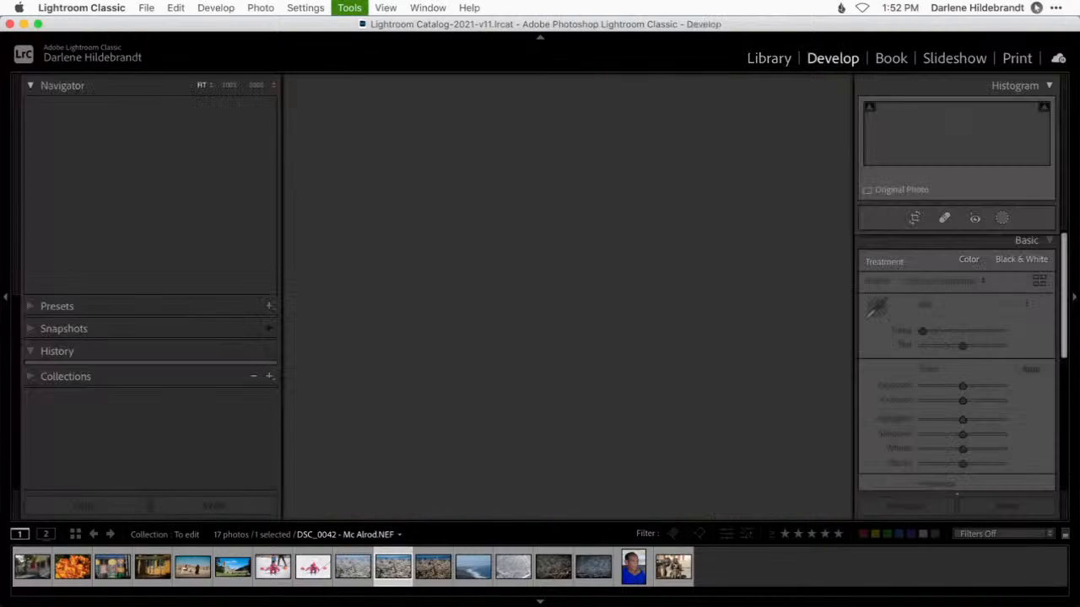
key("backslash")
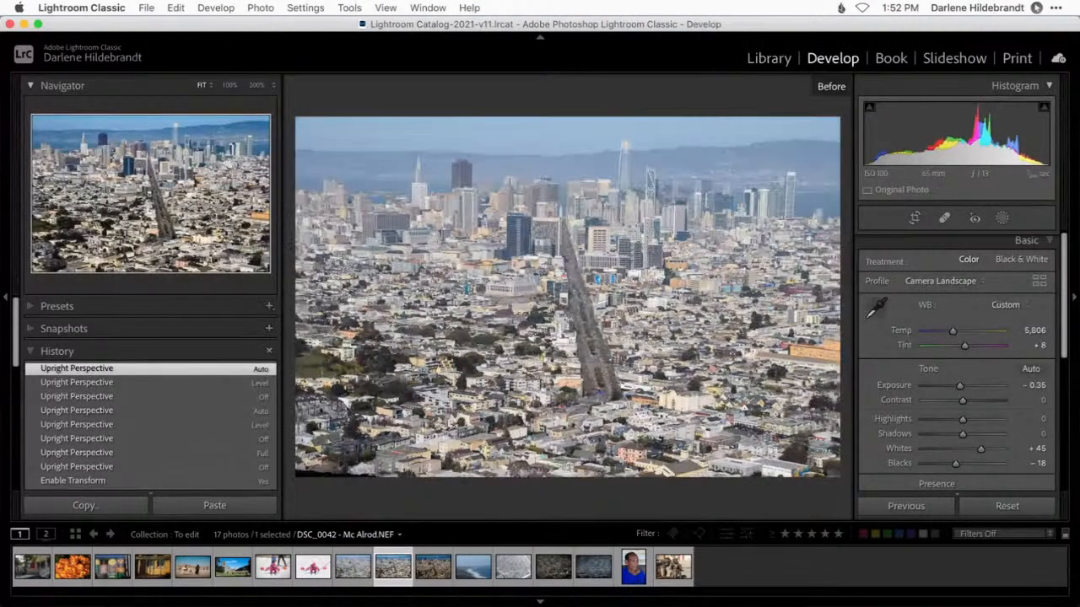
key("backslash")
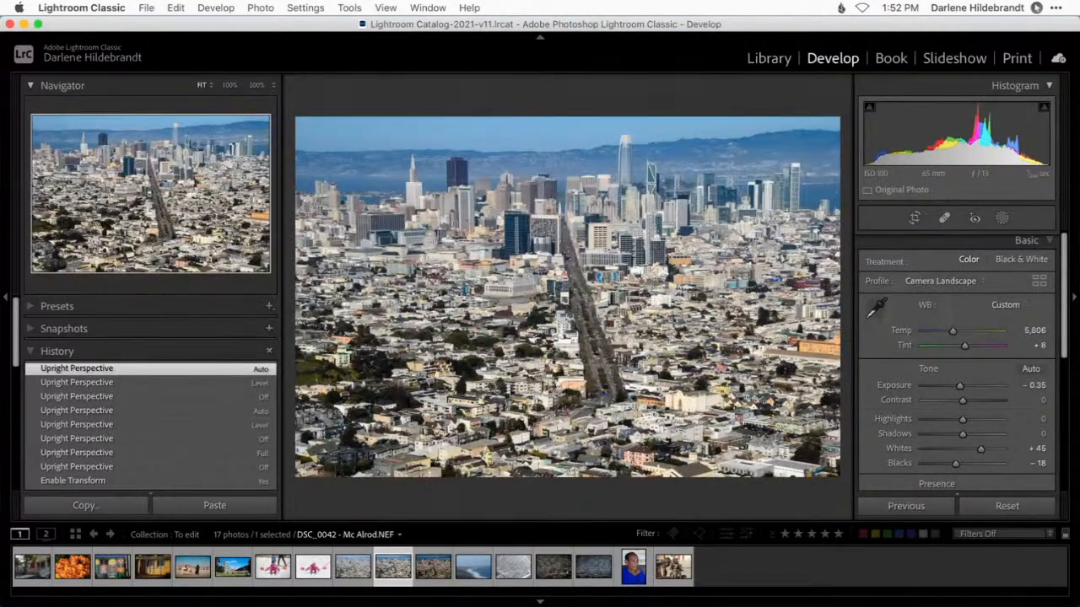
Step: Copy all of the cityscape NEF's develop settings except Masking
key("super+shift+c")
left_click(295, 348)
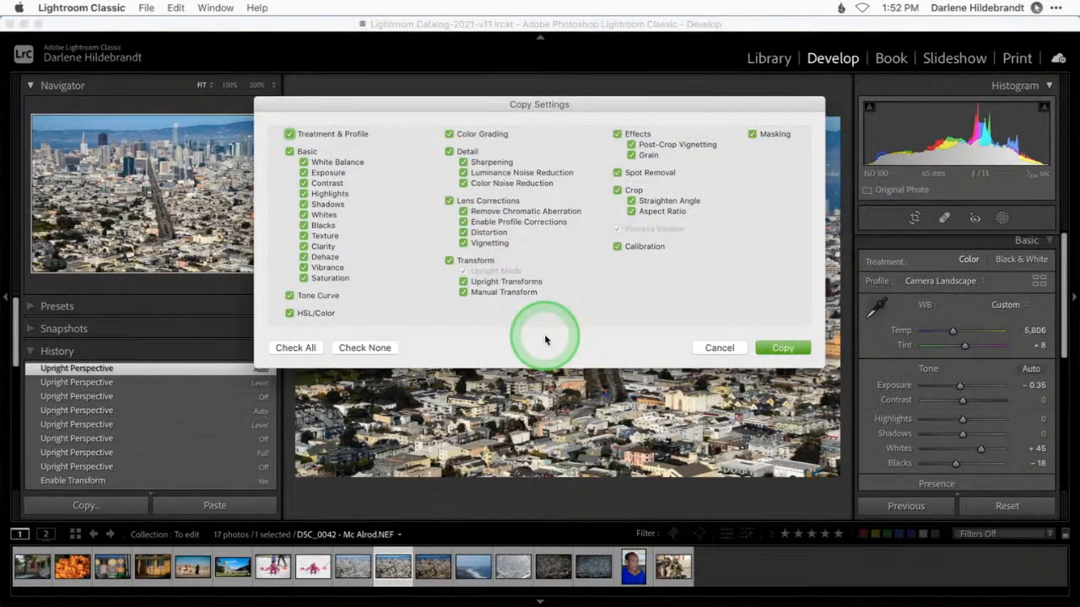
left_click(752, 134)
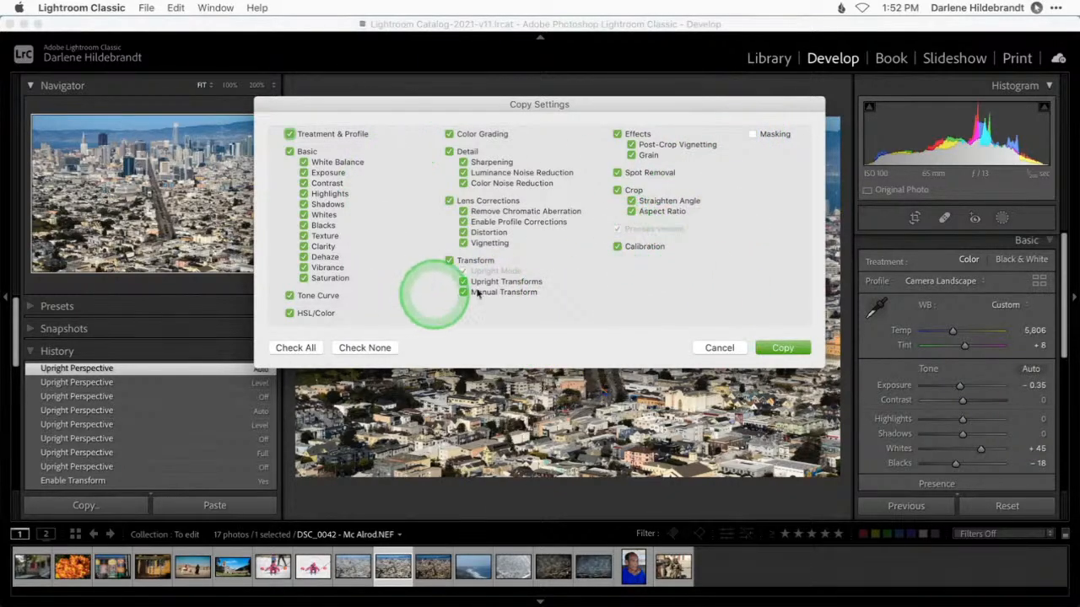
left_click(775, 348)
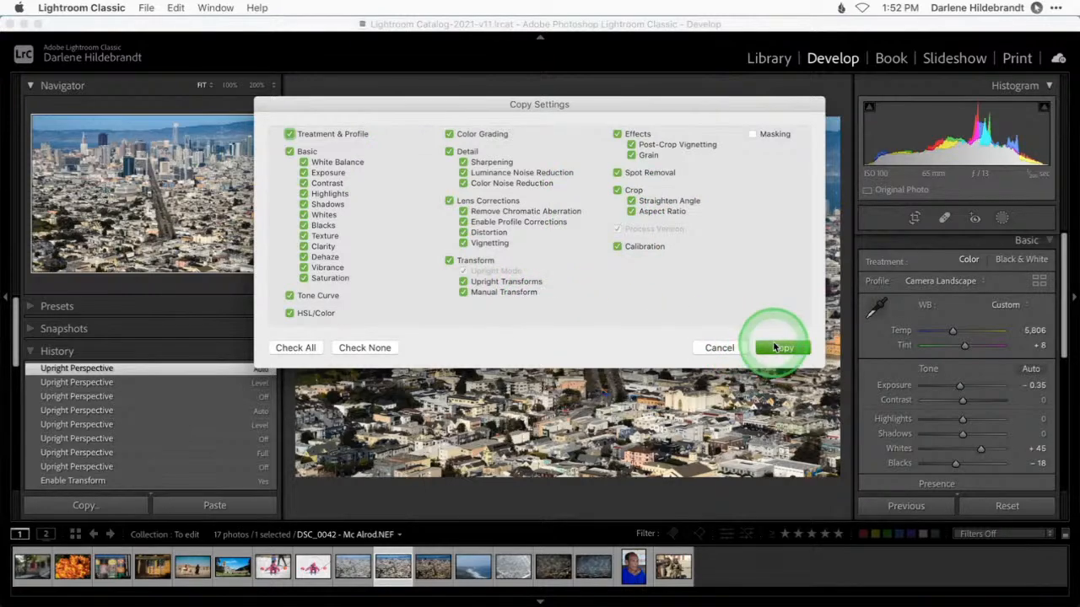
Step: Try pasting the copied settings onto the hazy coastline photo, review the Basic adjustments and undo the paste
left_click(473, 563)
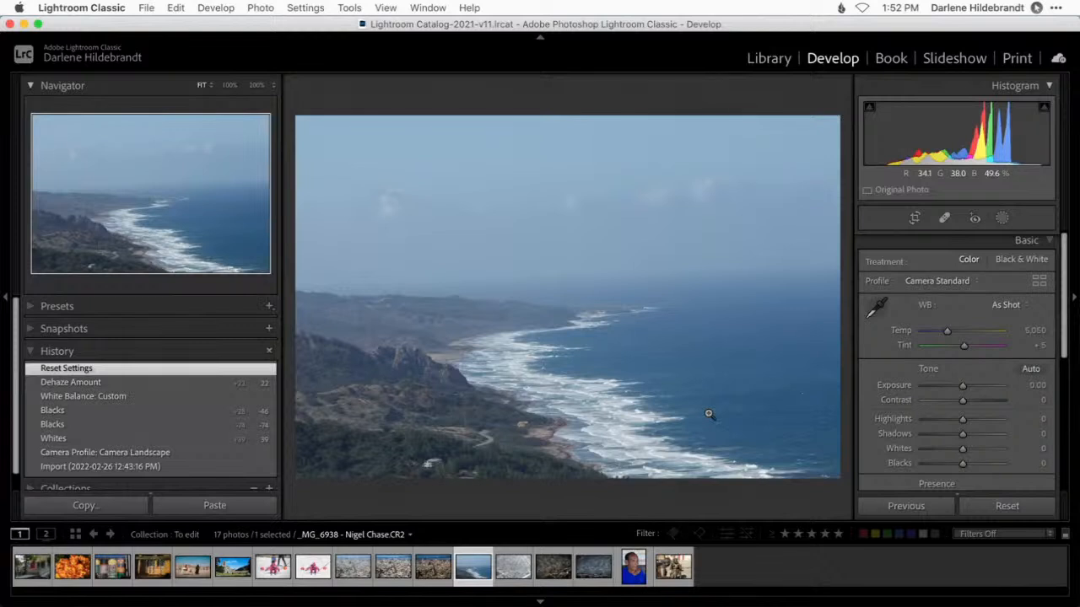
left_click(709, 413)
key("super+shift+v")
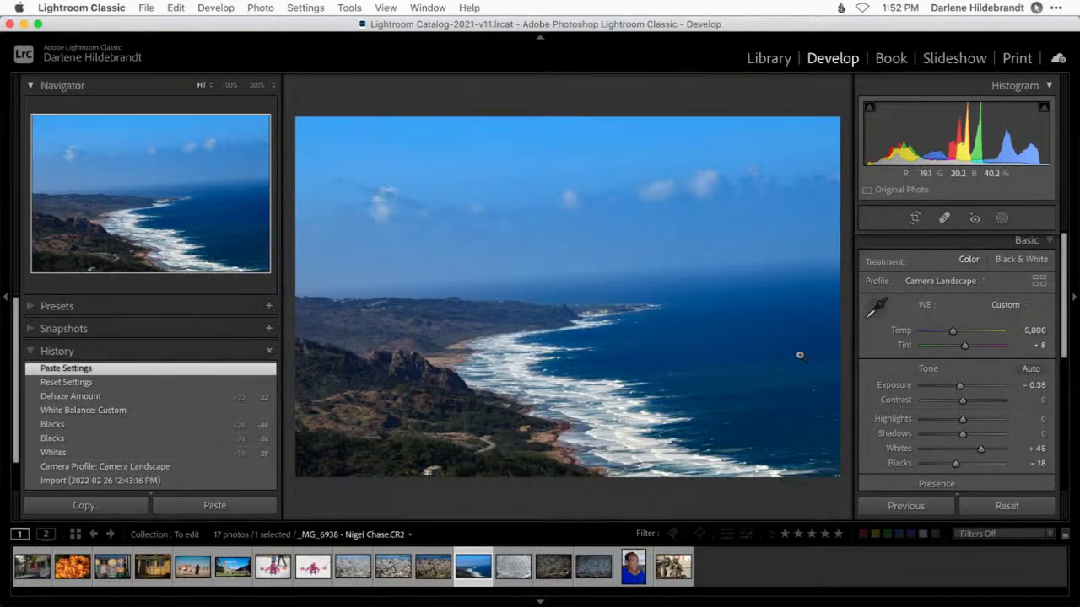
scroll(947, 405, "down", 3)
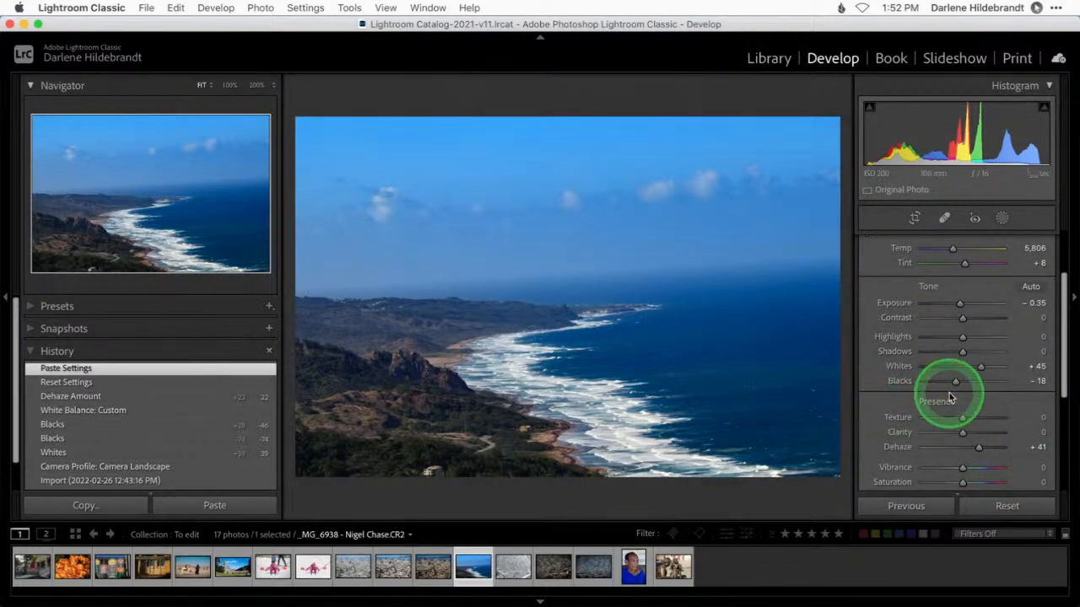
key("super+z")
Step: Copy the cityscape's develop settings without Masking, Crop and Transform, and paste them onto the coastline photo
left_click(393, 565)
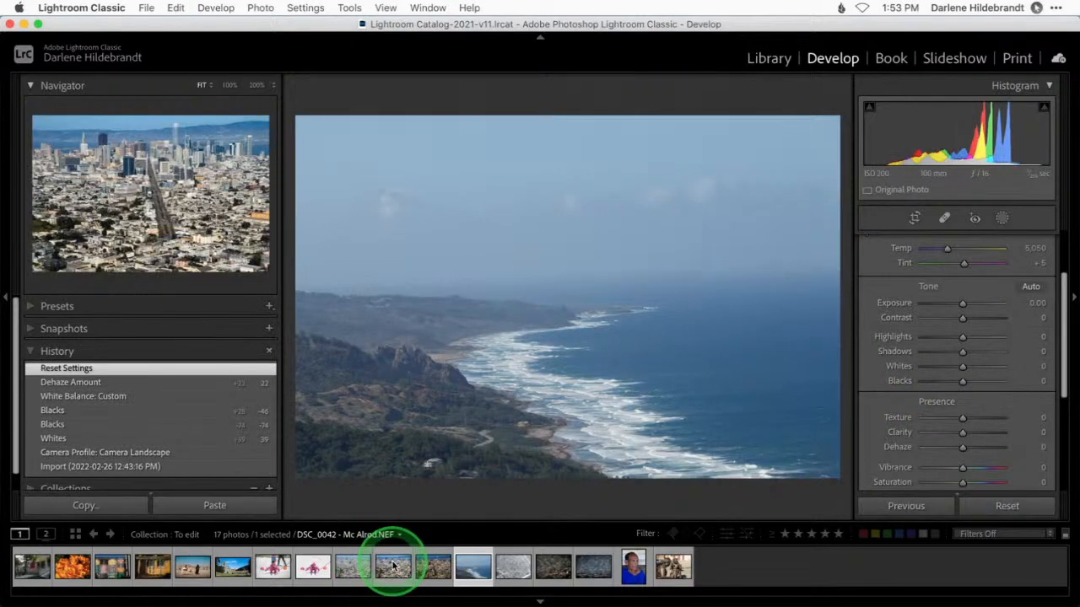
key("super+shift+c")
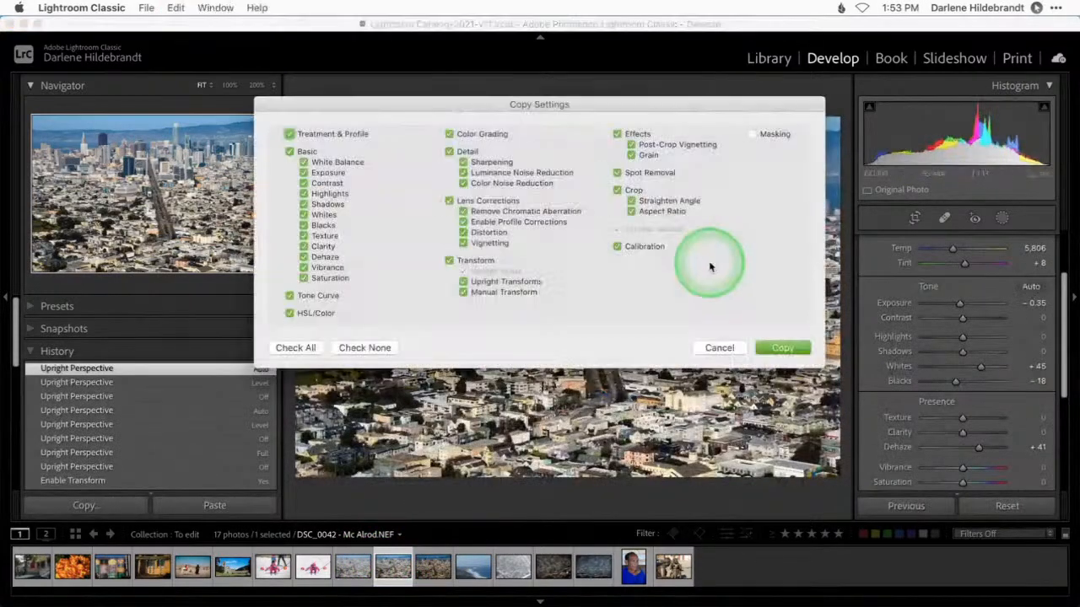
left_click(615, 192)
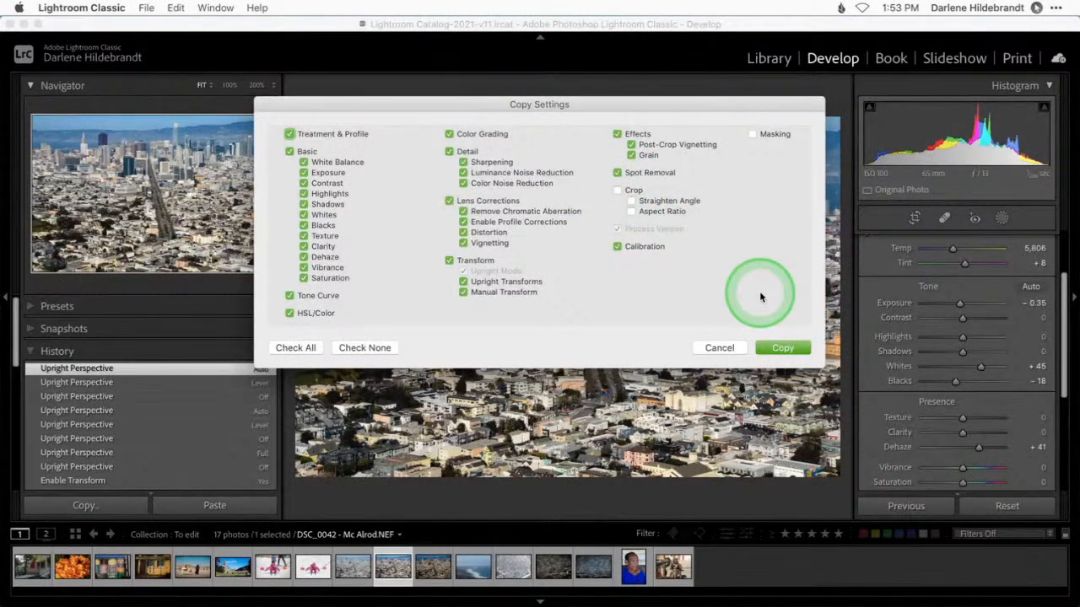
left_click(449, 260)
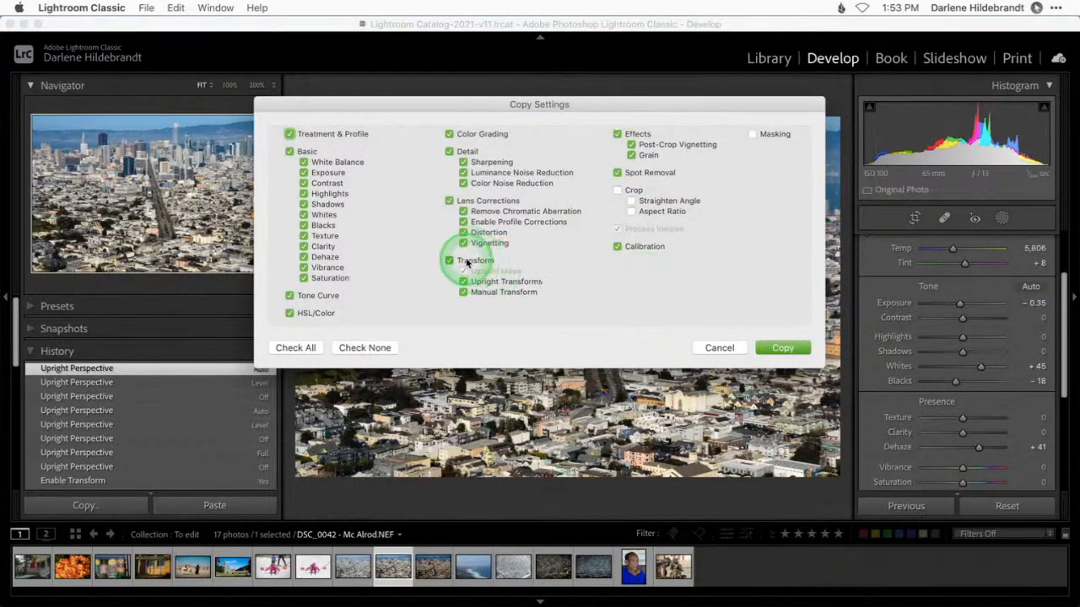
left_click(782, 349)
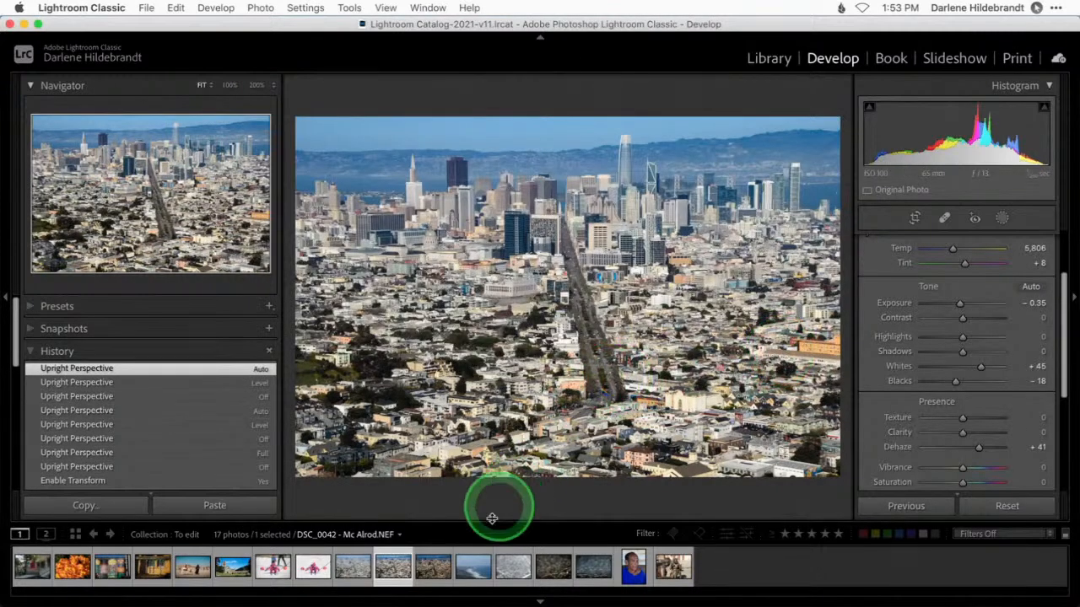
left_click(473, 566)
key("super+shift+v")
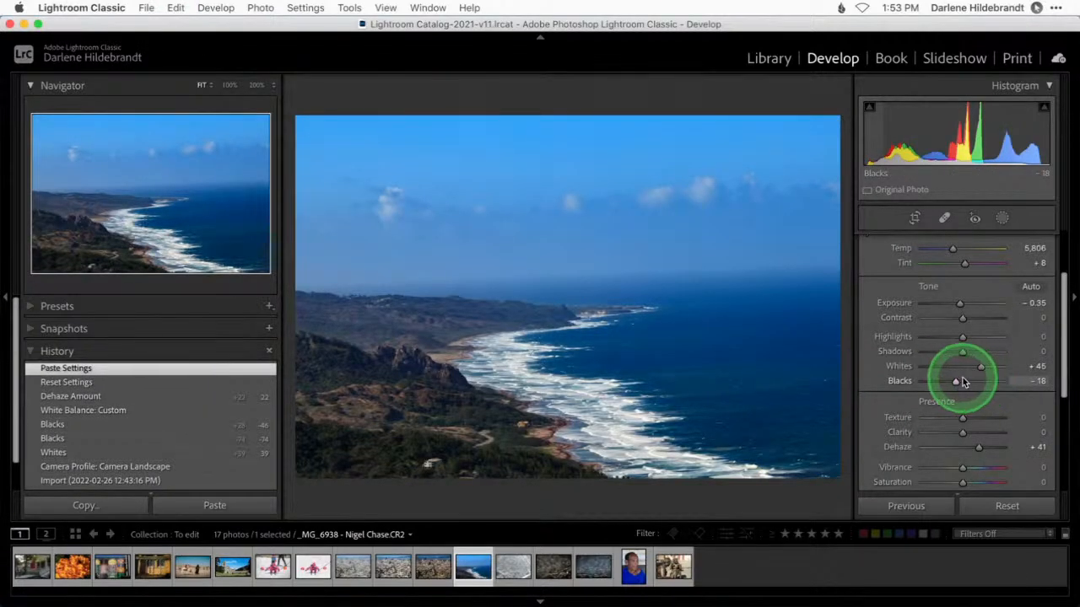
Step: Rotate the coastline photo's crop to an angle of 2.08 and apply it
scroll(950, 330, "up", 5)
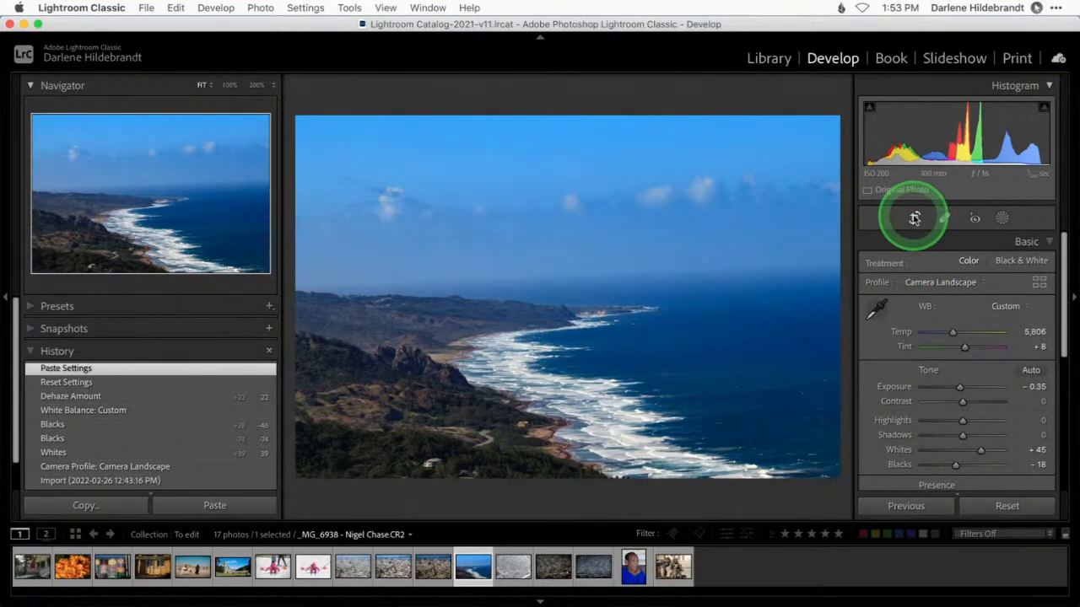
left_click(914, 219)
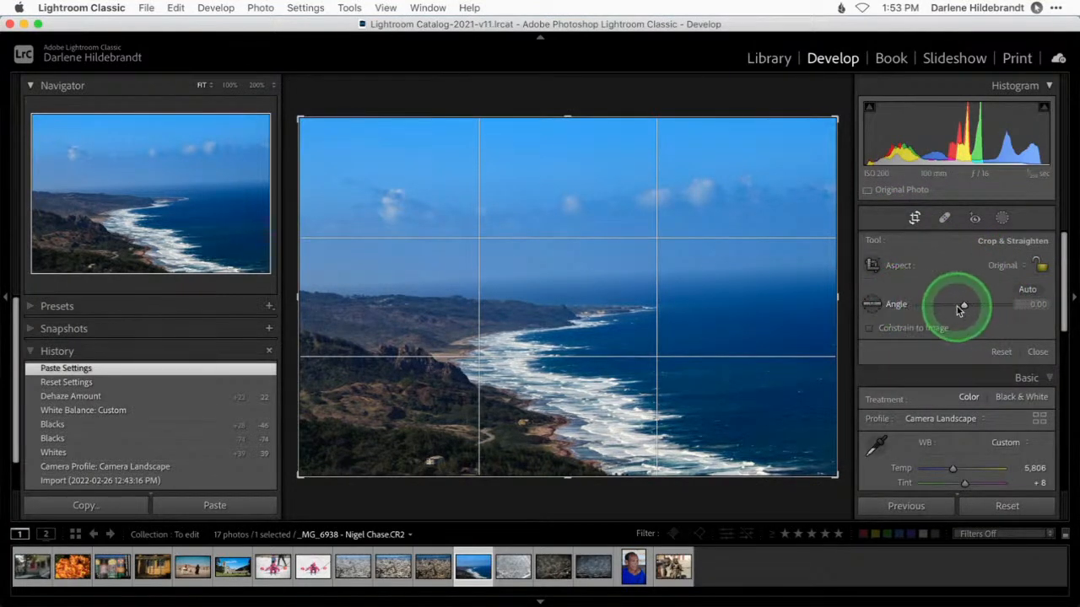
left_click_drag(964, 305, 966, 305)
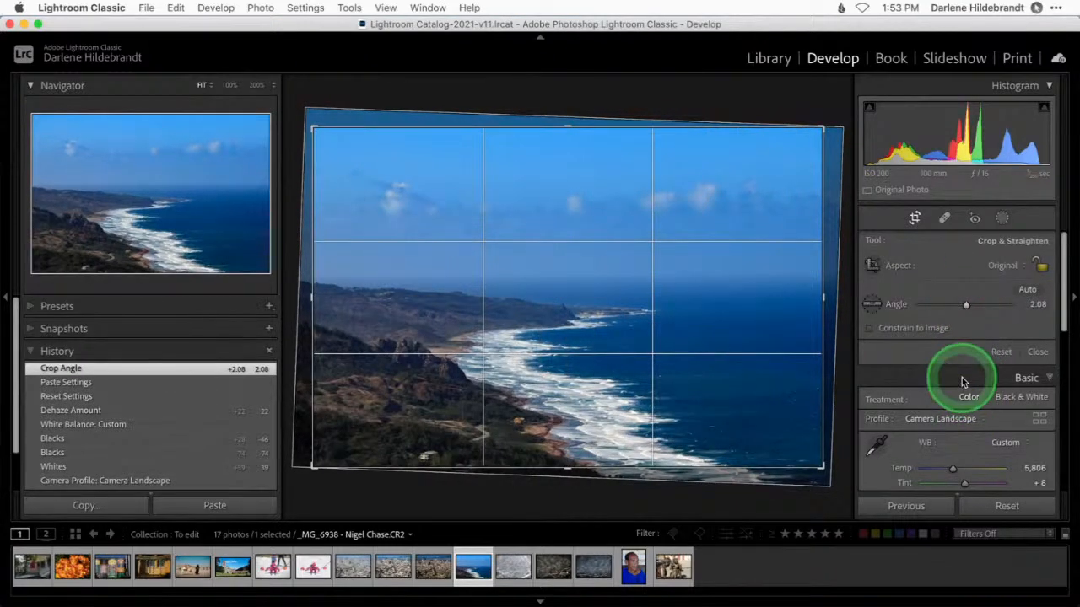
key("Return")
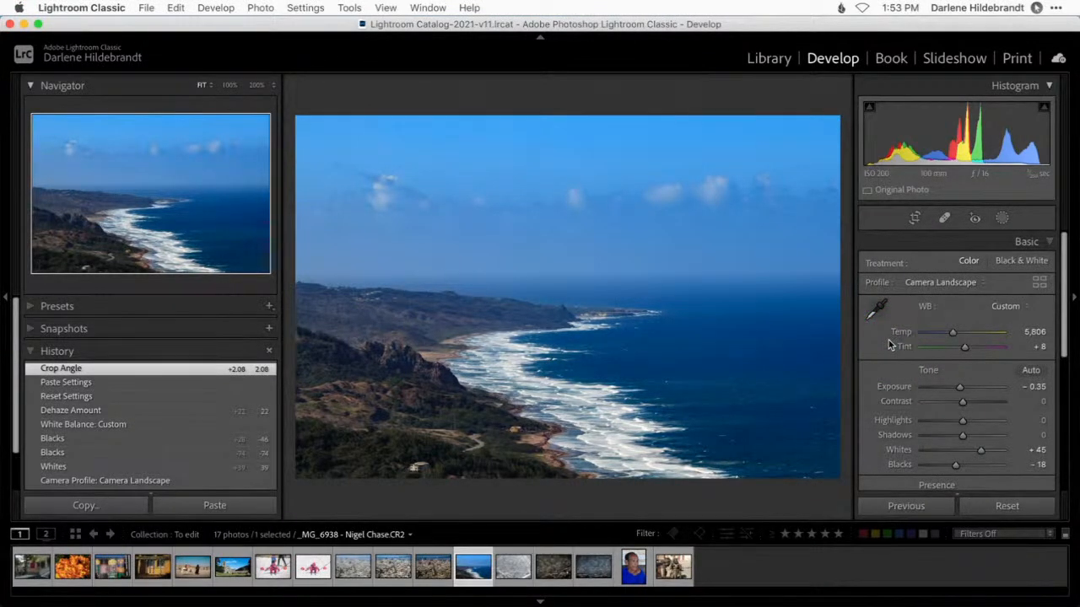
Step: Copy only the Crop settings from the coastline photo and paste them onto the neighbouring branch photo
key("super+shift+c")
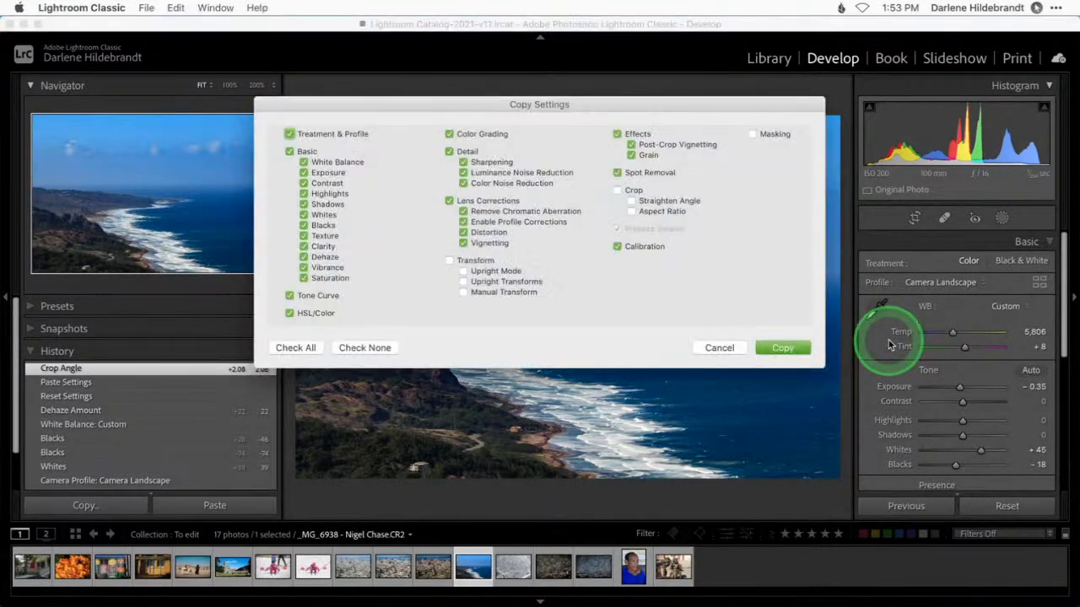
left_click(355, 346)
left_click(624, 192)
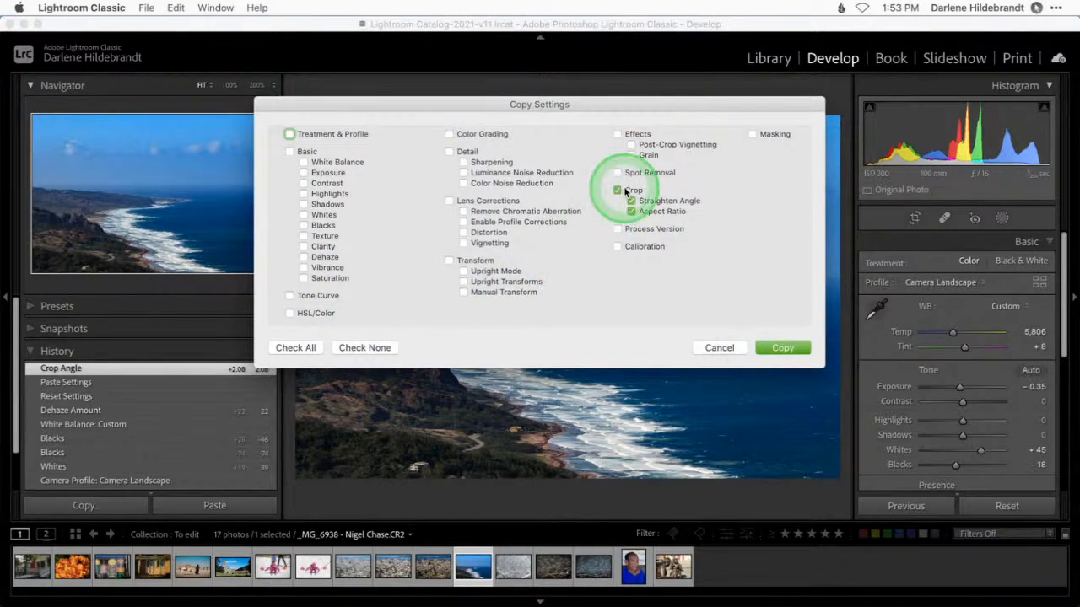
key("Return")
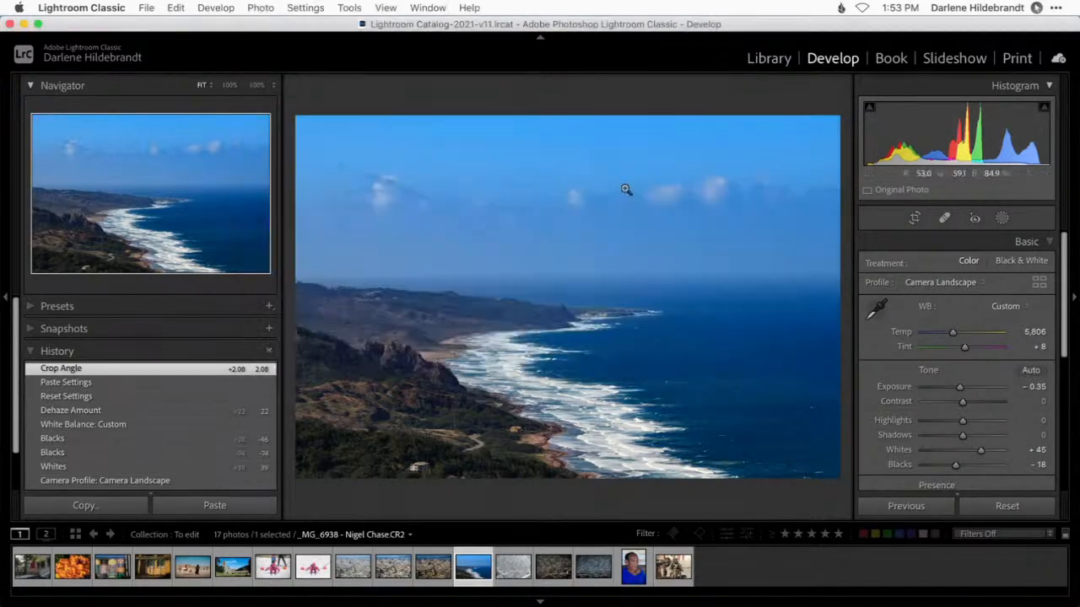
key("Right")
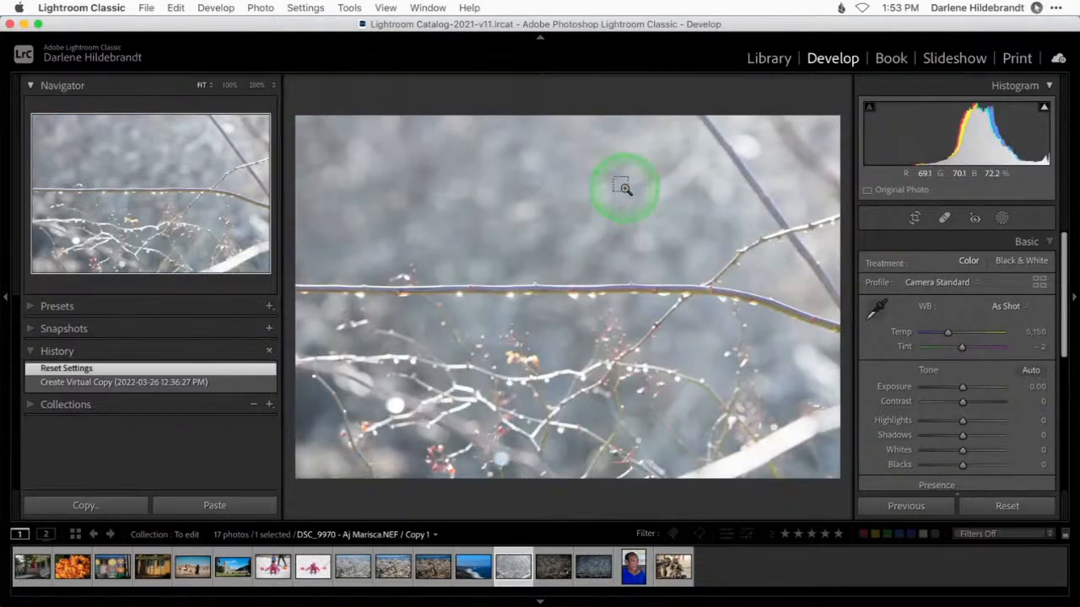
key("super+shift+v")
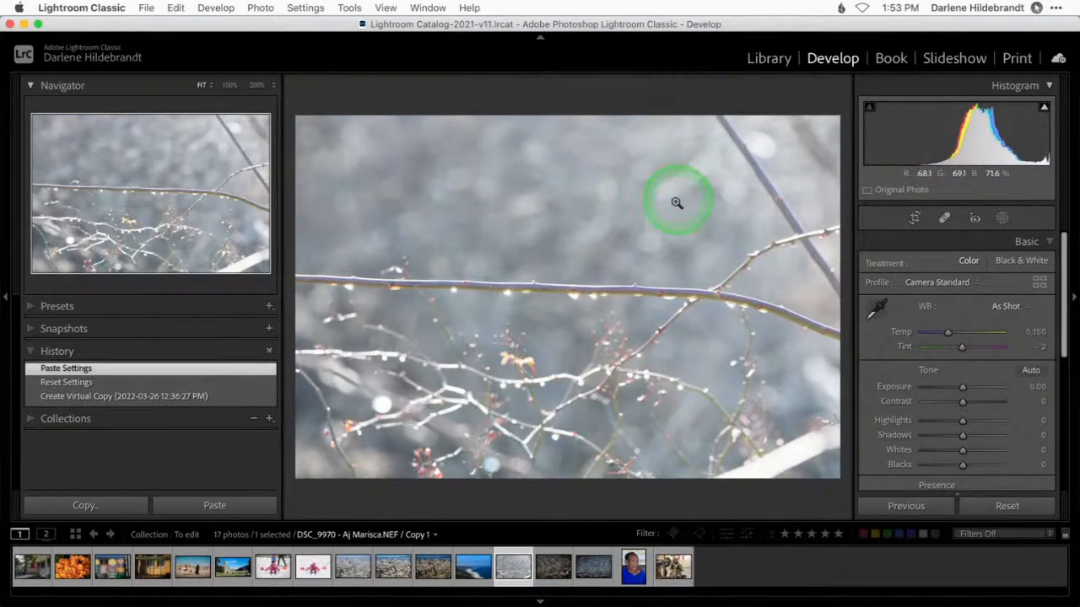
Step: Reset the pasted crop on the branch photo and close the crop tool
key("r")
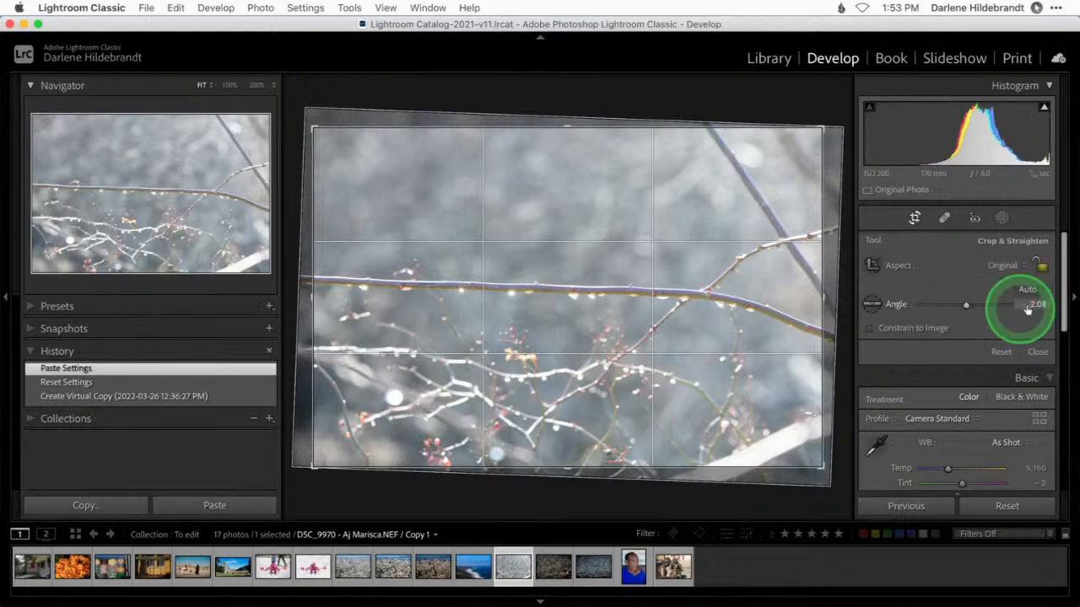
left_click(1000, 352)
key("r")
Step: Return to the coastline photo, reset its crop and close the crop tool
key("Left")
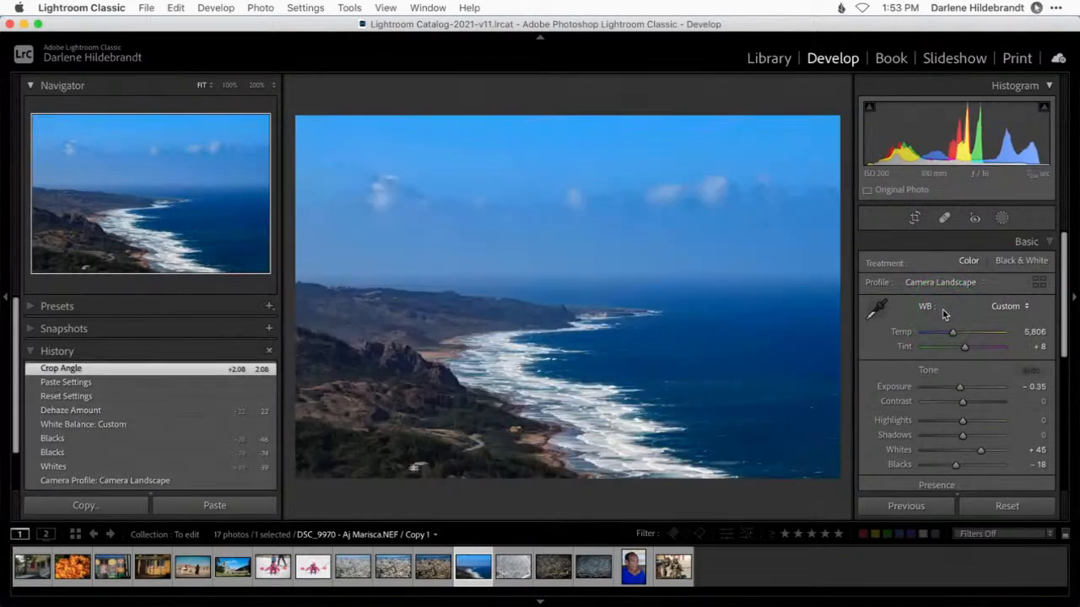
key("r")
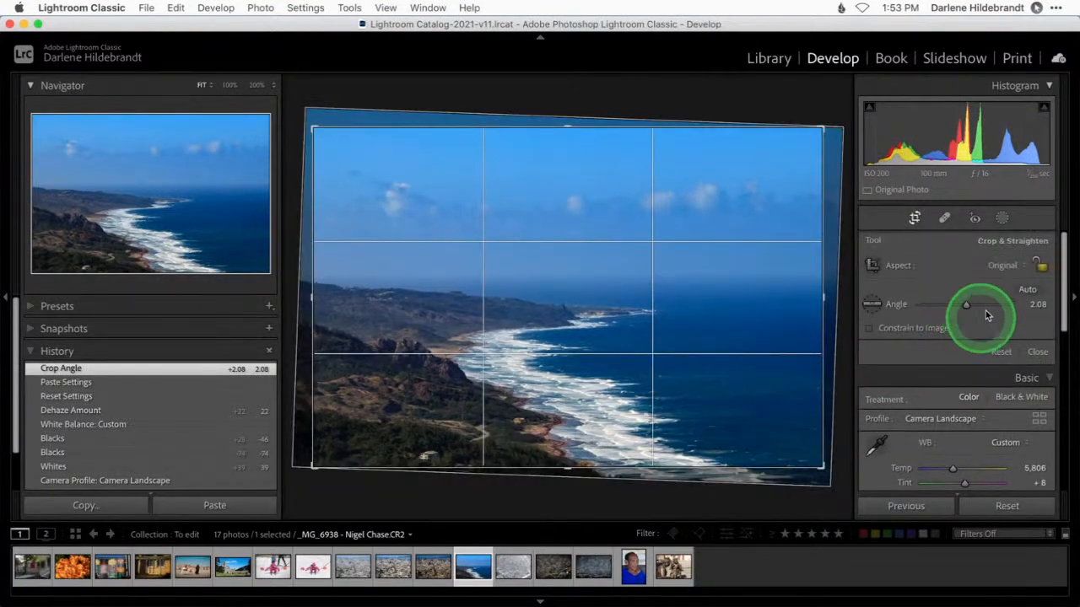
left_click(998, 351)
key("r")
Step: Try the Level and Auto Upright corrections on the coastline photo, switching Upright back to Off after testing them
scroll(999, 354, "down", 6)
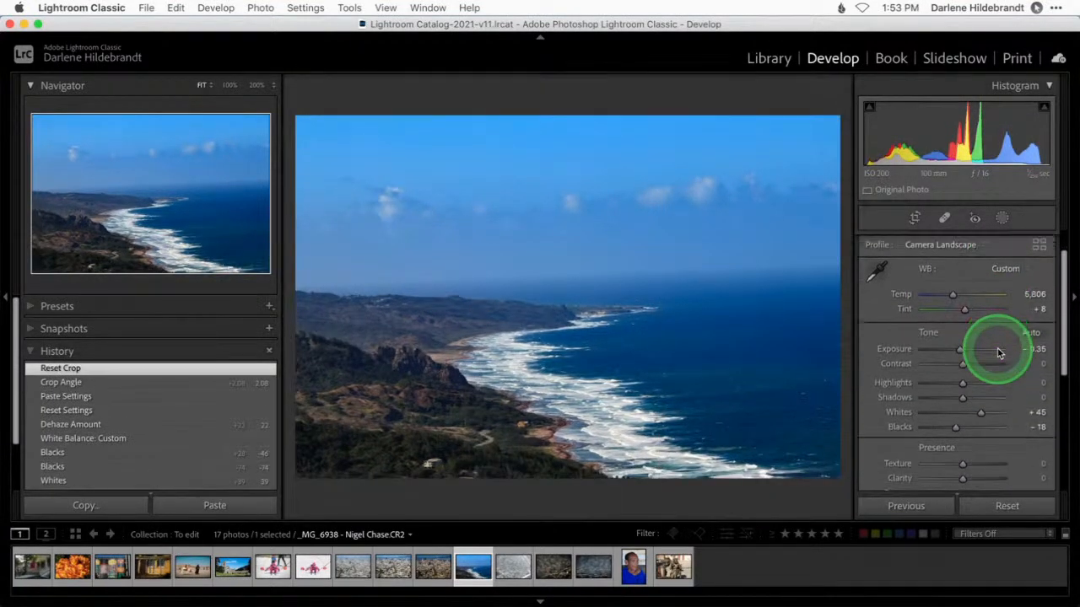
left_click(1012, 432)
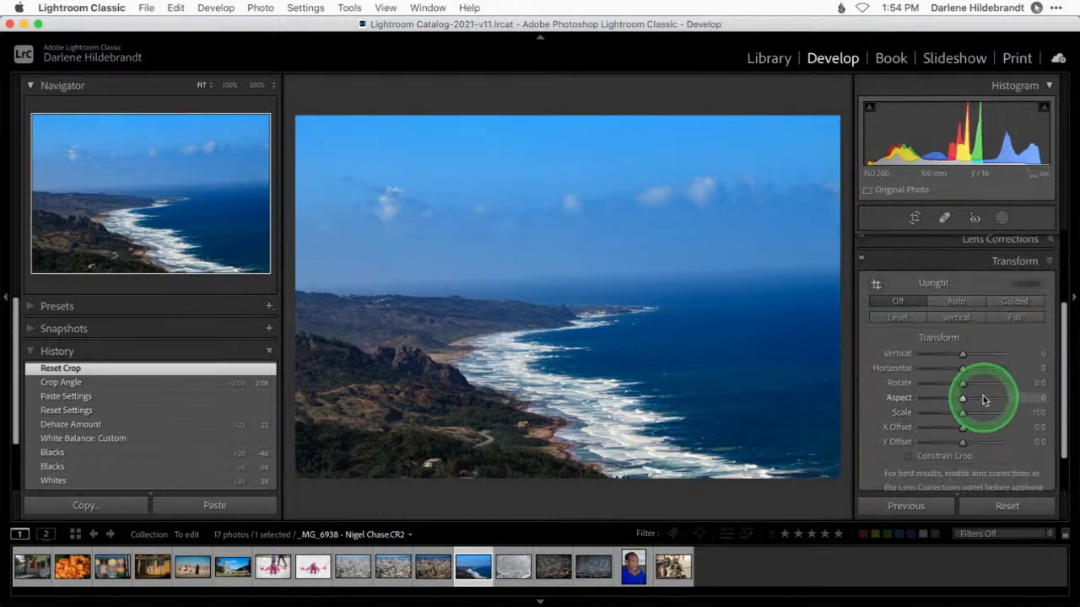
left_click(899, 333)
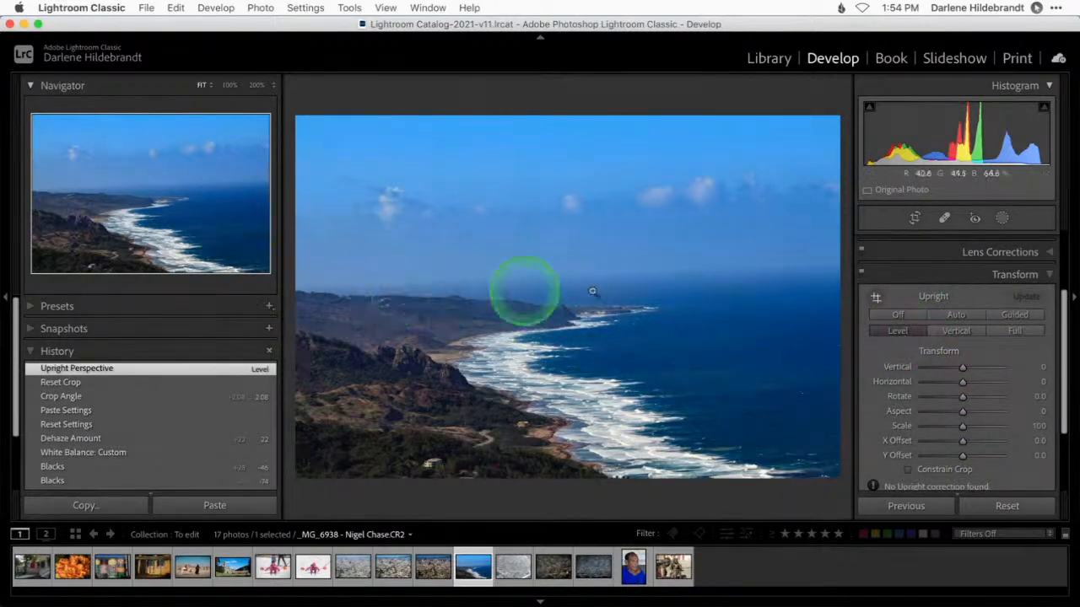
left_click(955, 315)
left_click(897, 315)
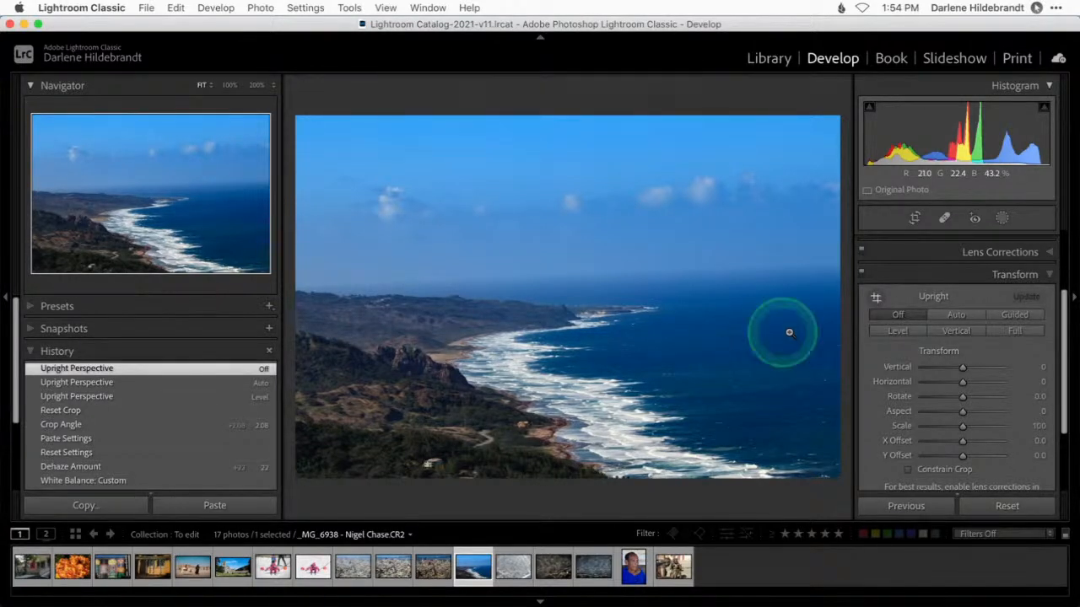
left_click(882, 331)
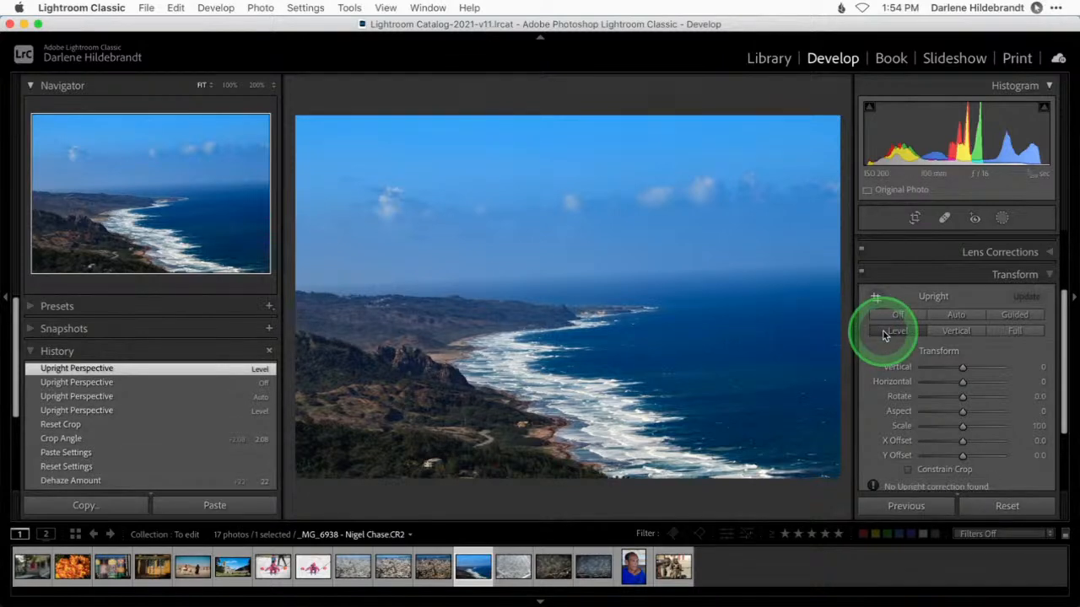
scroll(886, 333, "down", 2)
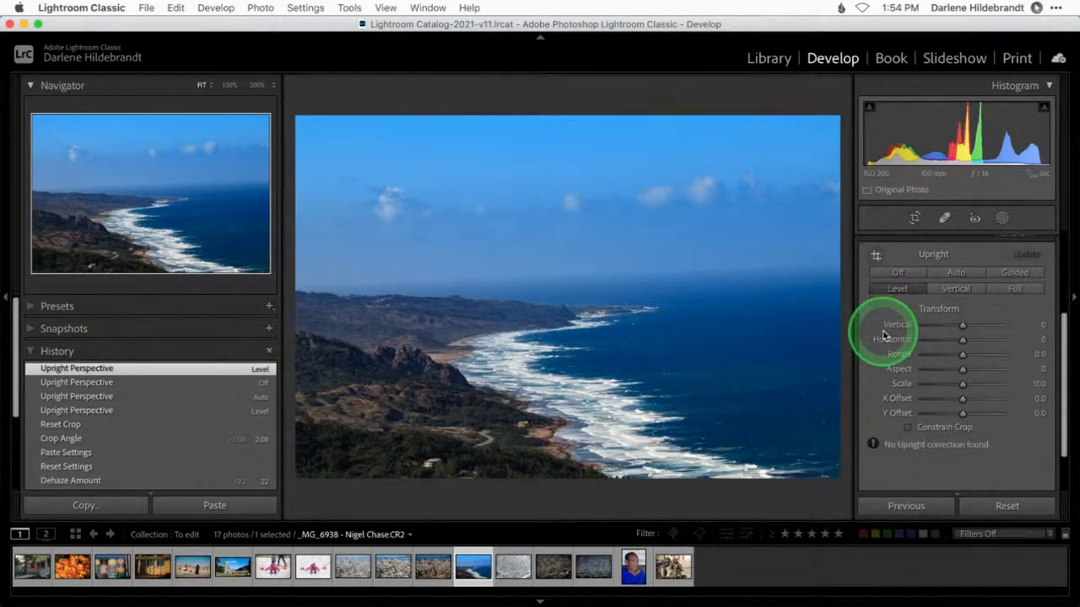
left_click(899, 272)
left_click(949, 274)
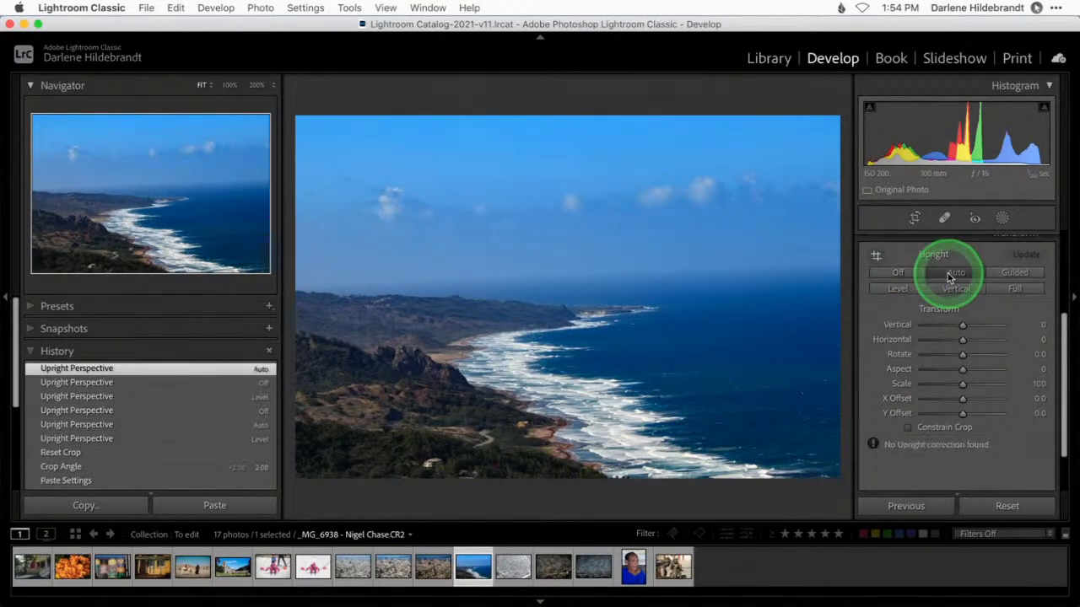
left_click(900, 273)
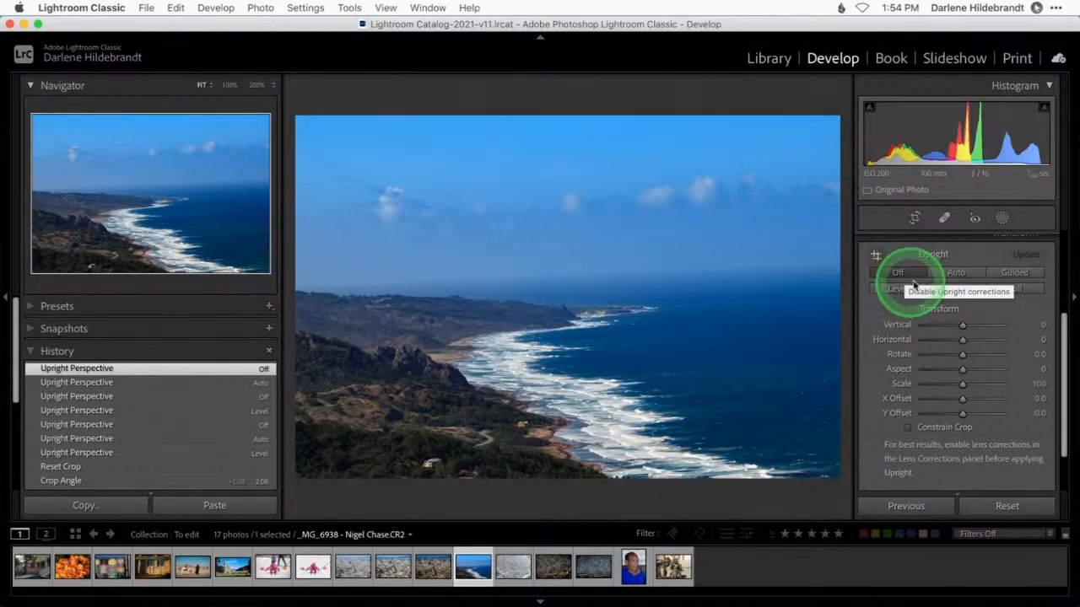
Step: Return to the Library grid and open the "for later" collection under Live editing
key("g")
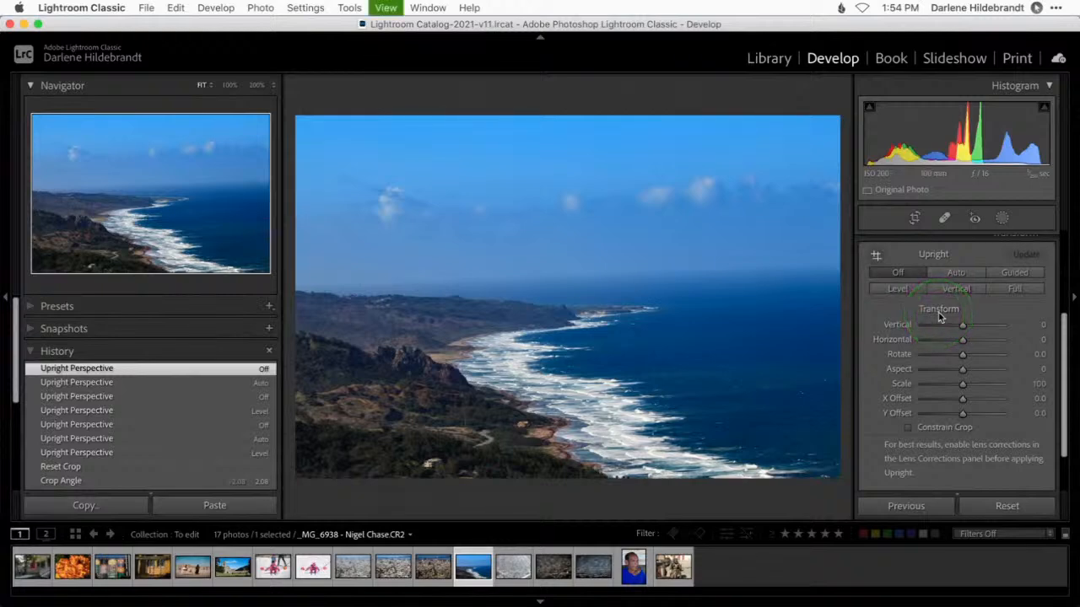
scroll(603, 330, "up", 2)
scroll(597, 332, "up", 2)
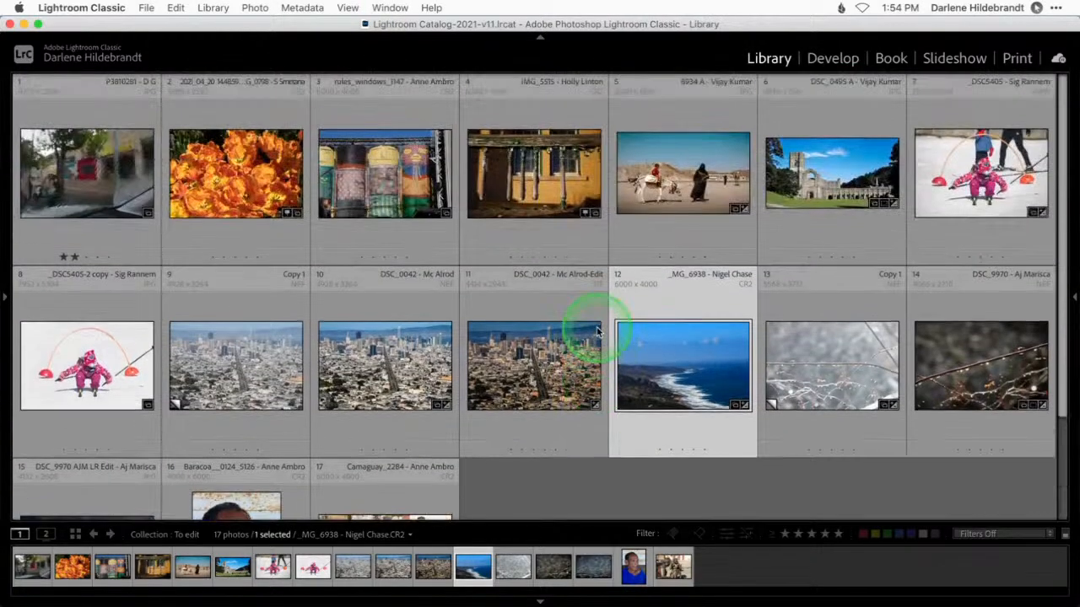
left_click(5, 295)
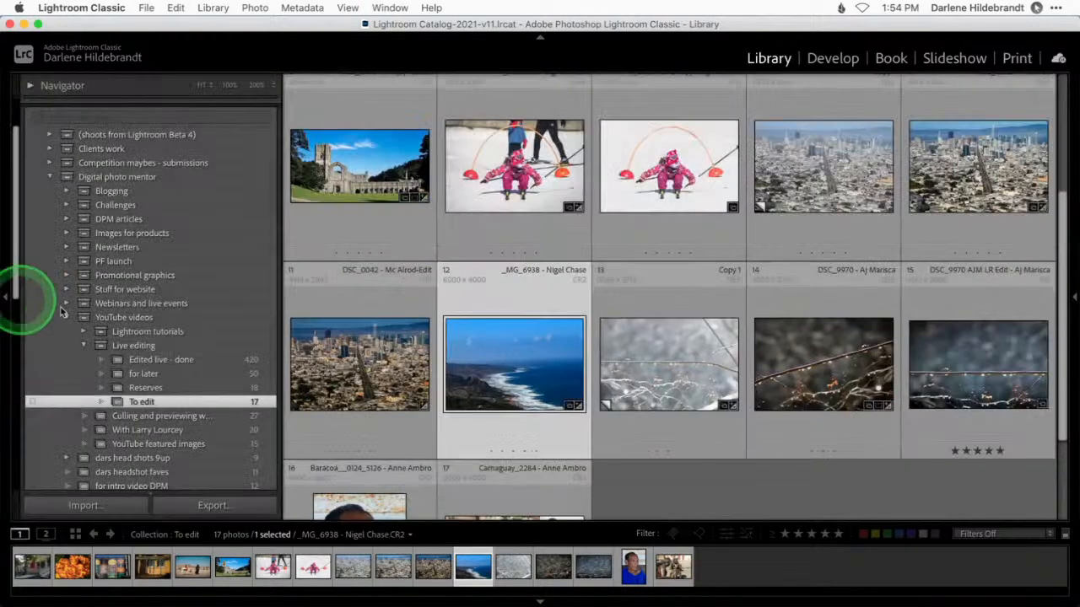
left_click(143, 375)
Step: Browse the "for later" collection and open the graffiti wall photo in Develop
scroll(585, 282, "down", 5)
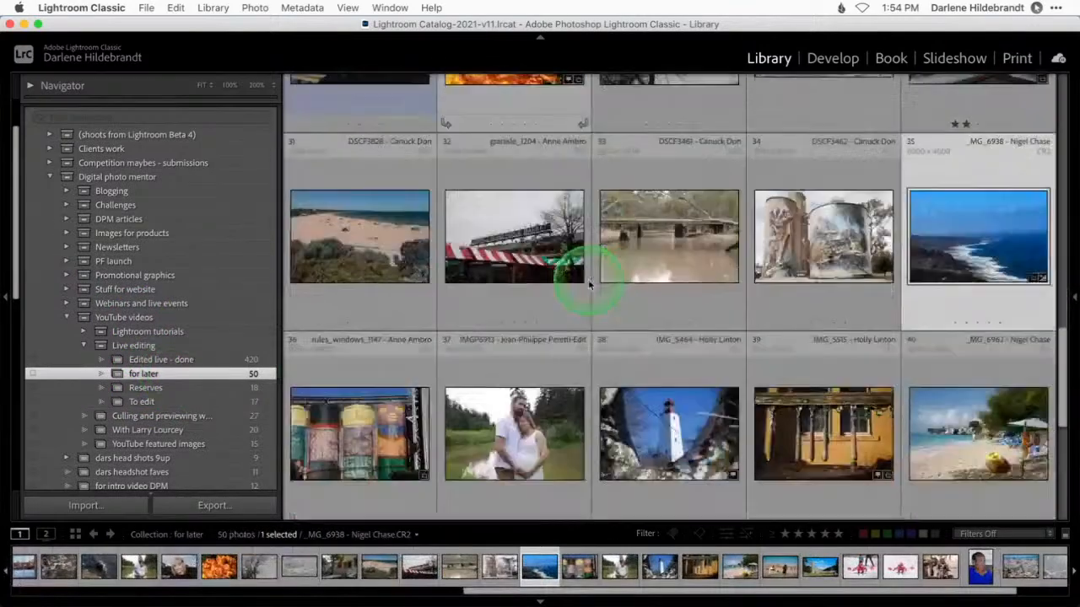
scroll(588, 285, "down", 5)
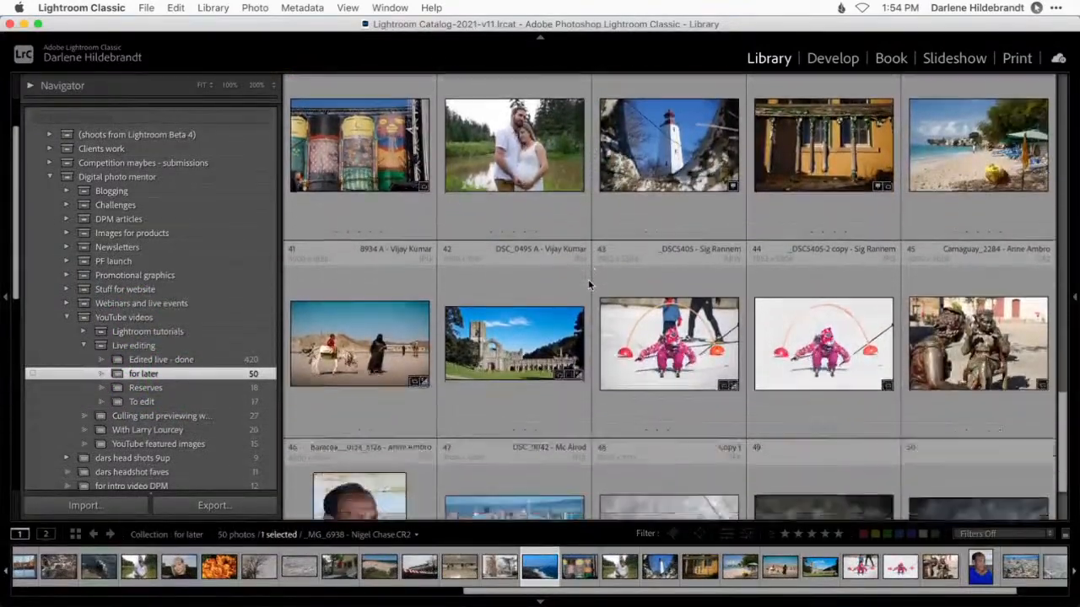
scroll(588, 286, "up", 5)
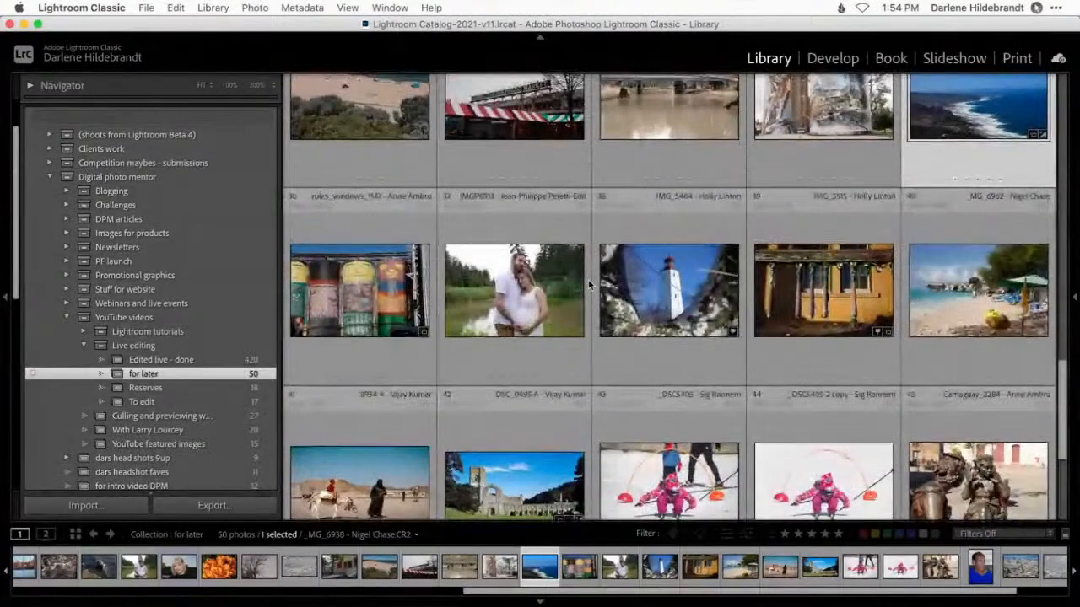
scroll(589, 285, "up", 5)
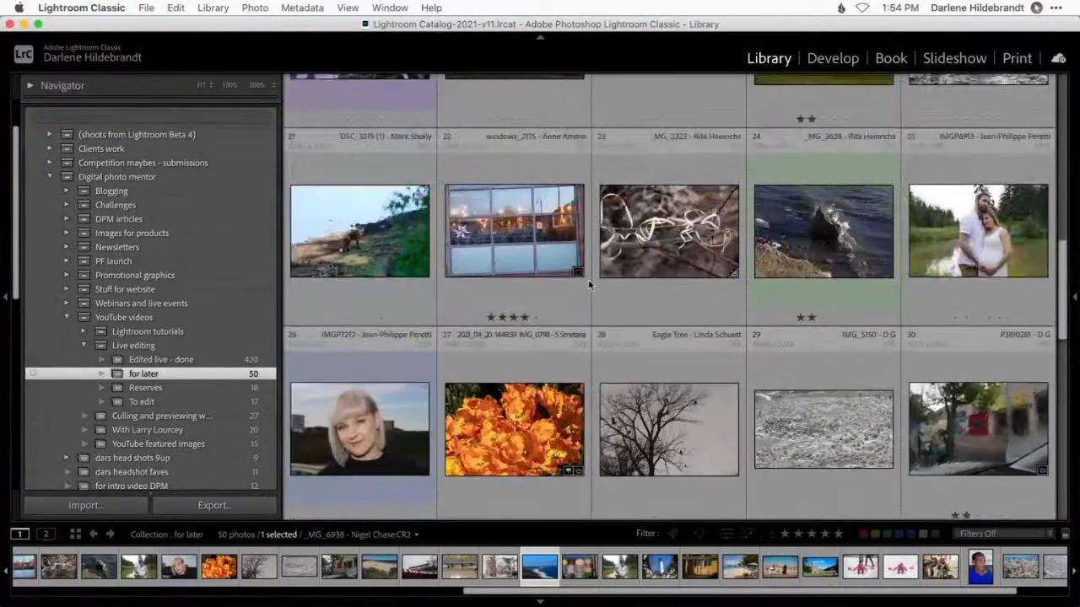
scroll(588, 285, "up", 8)
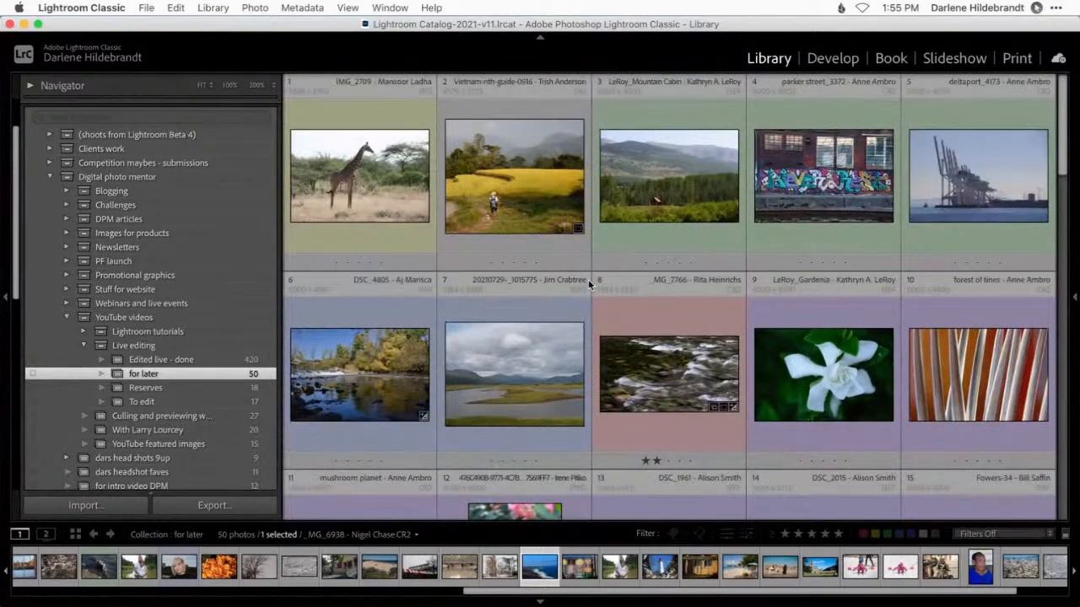
scroll(588, 284, "down", 1)
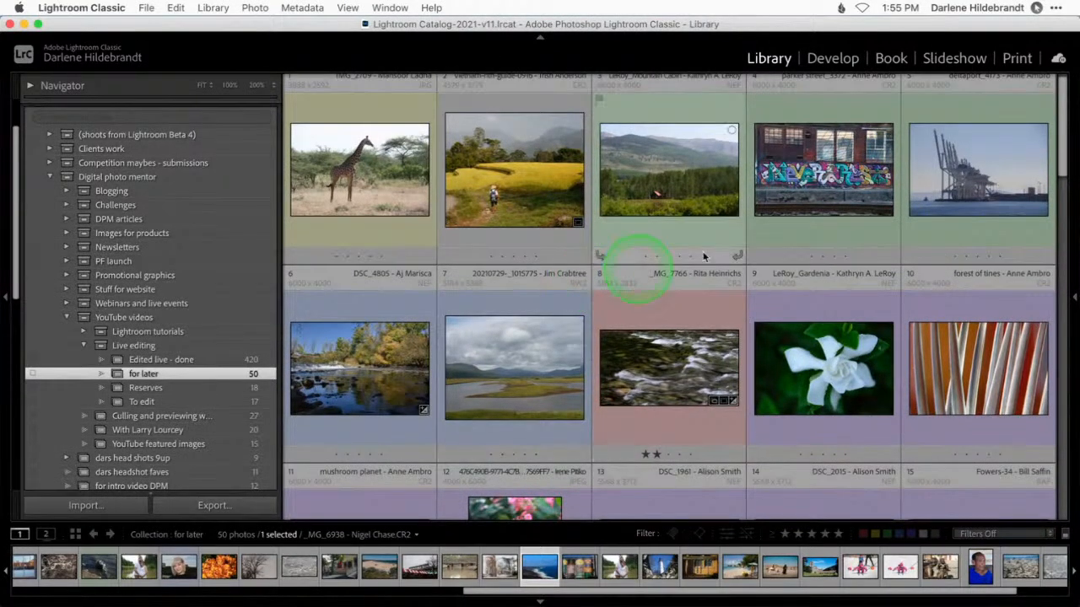
left_click(790, 205)
key("d")
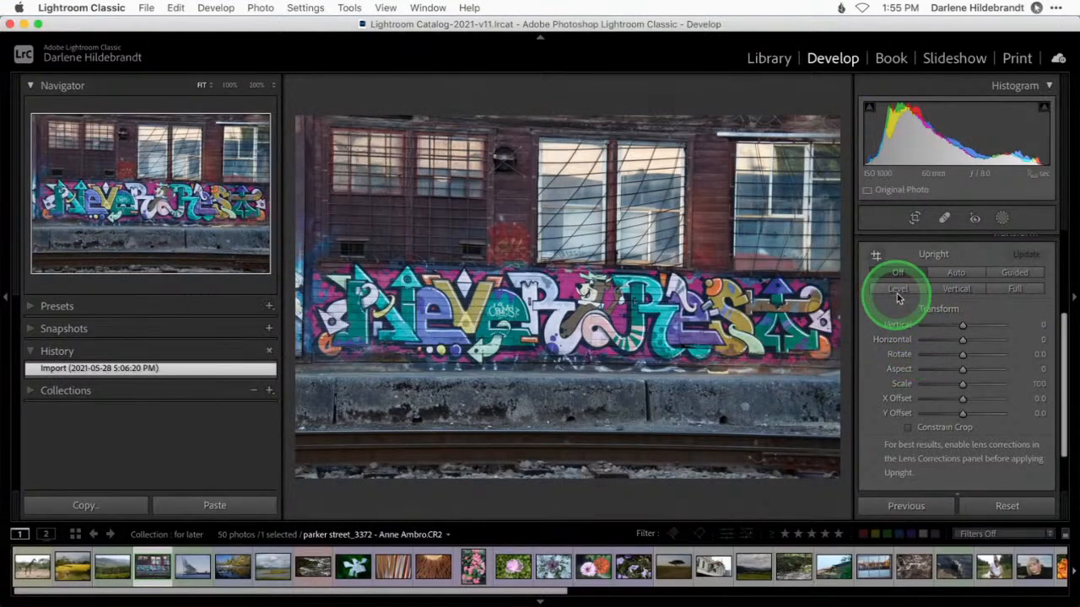
Step: Straighten the graffiti wall photo with the Level Upright correction
left_click(897, 289)
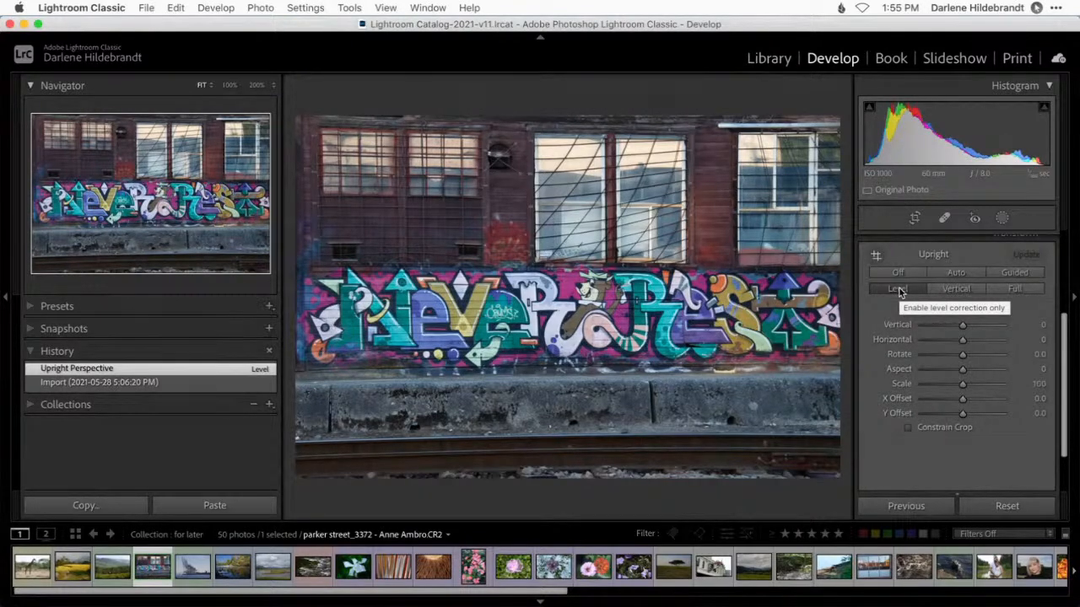
left_click(899, 290)
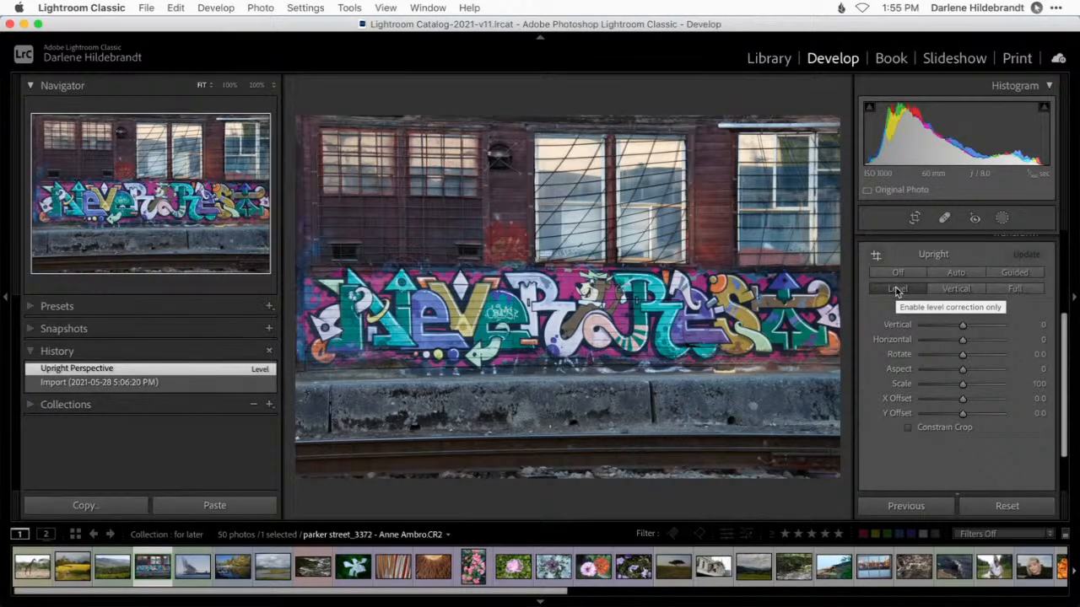
left_click(897, 291)
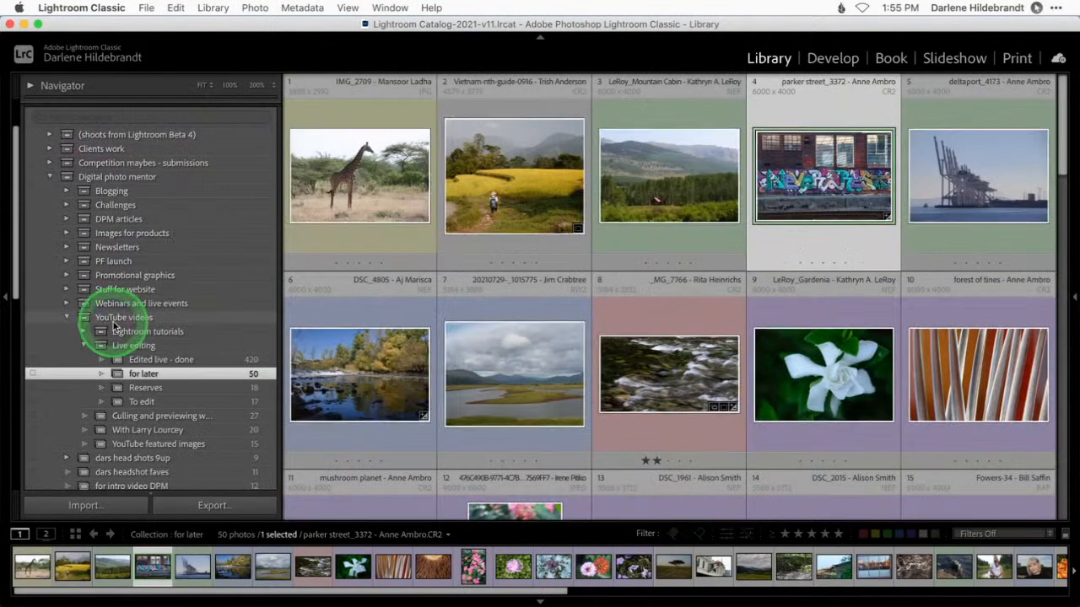
Step: Go back to the "To edit" collection in the Library and open the coastline photo in Develop
scroll(127, 360, "down", 2)
left_click(135, 371)
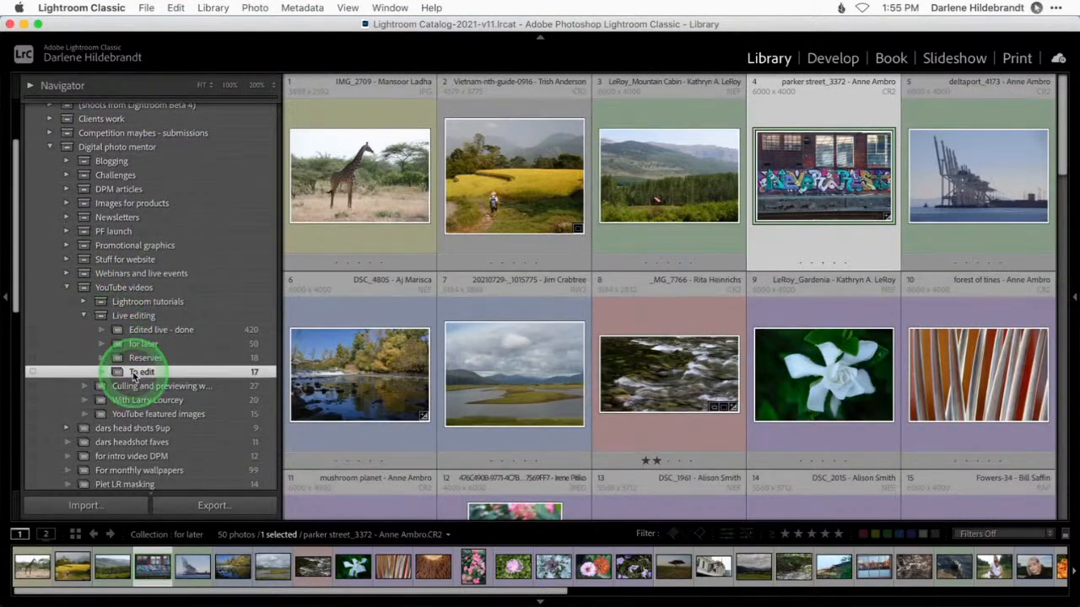
scroll(571, 307, "down", 5)
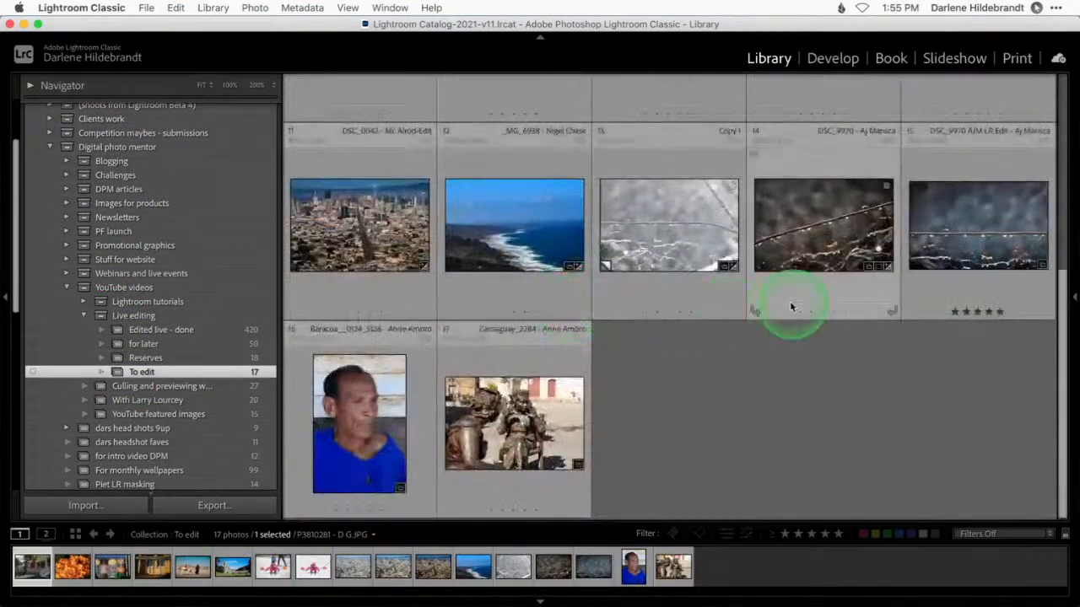
double_click(496, 240)
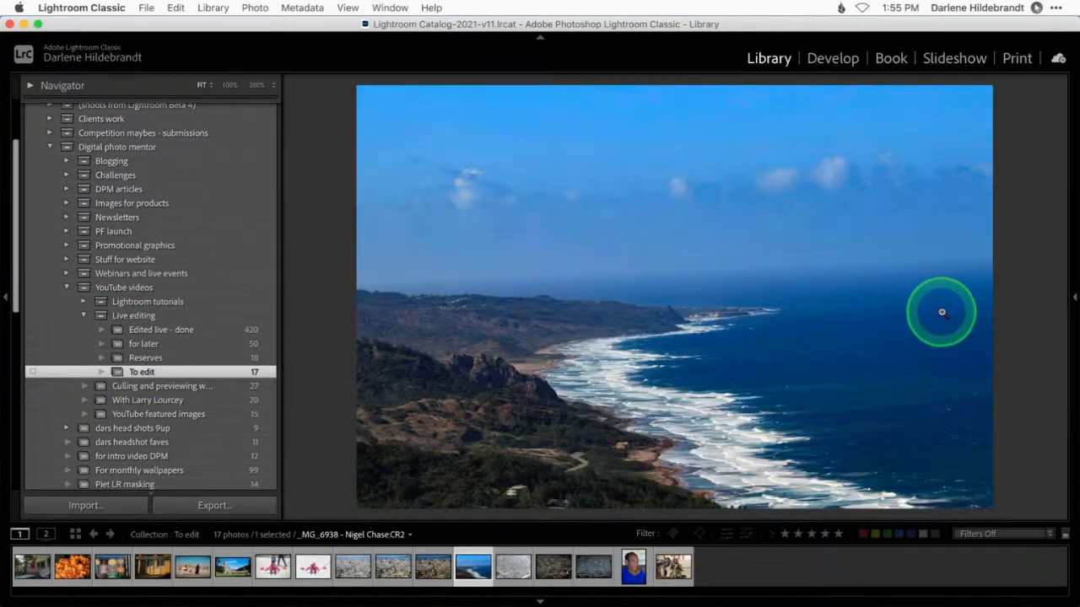
key("d")
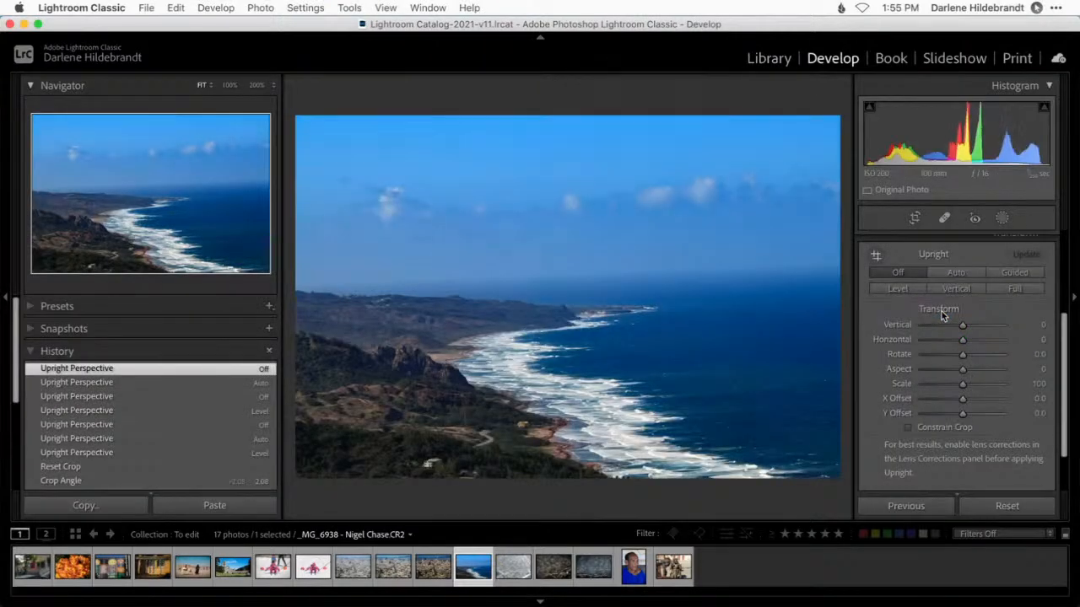
Step: Compare the coastline photo's before and after views
key("backslash")
key("backslash")
key("backslash")
key("backslash")
Step: In the coastline photo's Basic adjustments, set Dehaze to +28, Whites to +25 and Blacks to -36
scroll(945, 308, "up", 3)
left_click(954, 301)
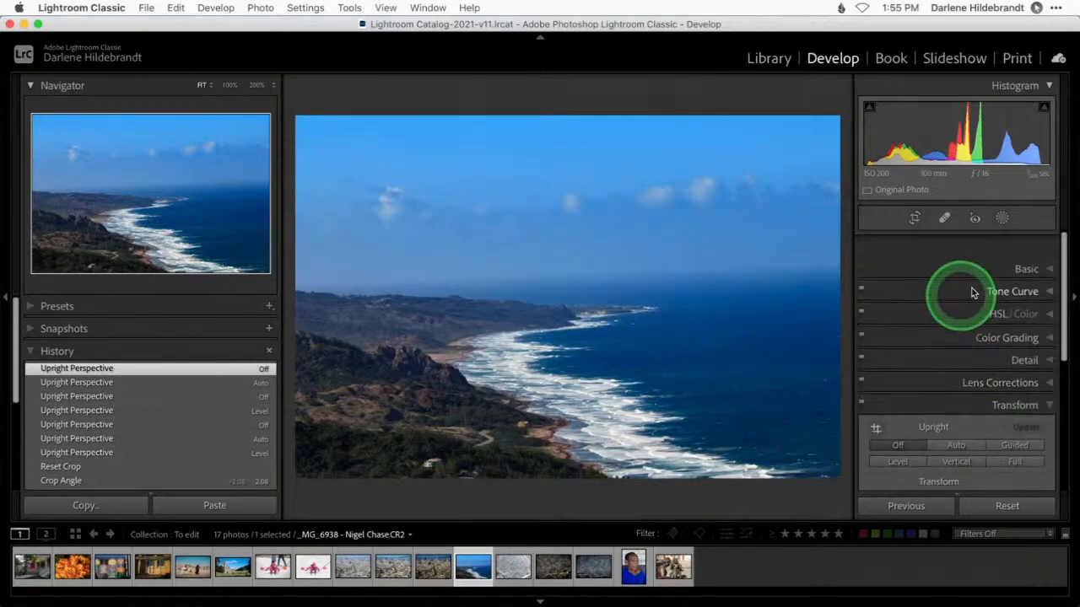
left_click(1029, 240)
scroll(967, 323, "down", 3)
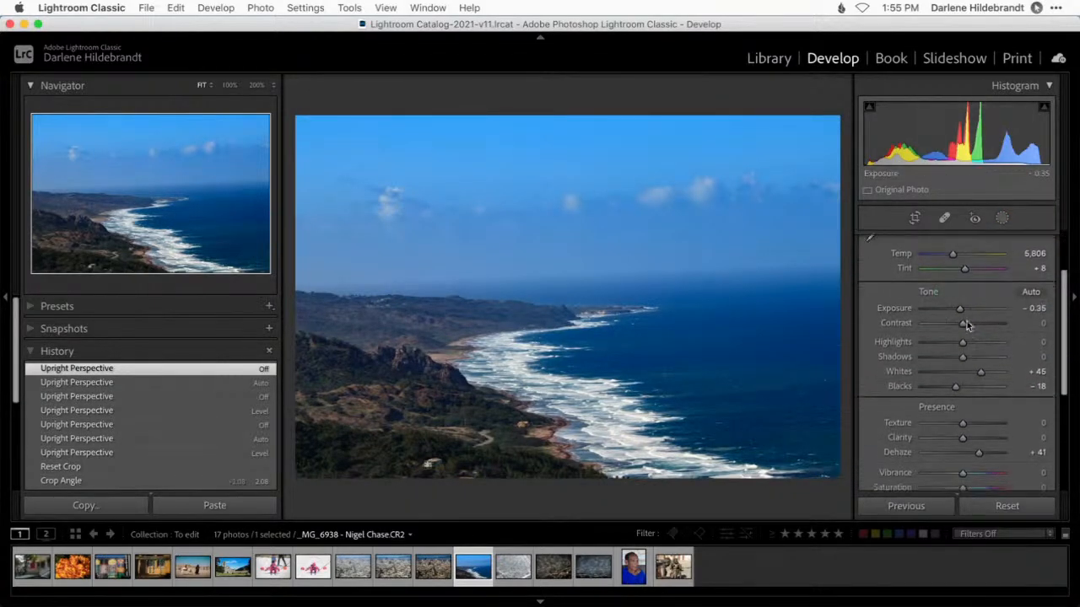
scroll(967, 322, "down", 2)
mouse_move(977, 415)
left_mouse_down()
mouse_move(964, 419)
mouse_move(974, 414)
left_mouse_up()
left_click(980, 338, "alt")
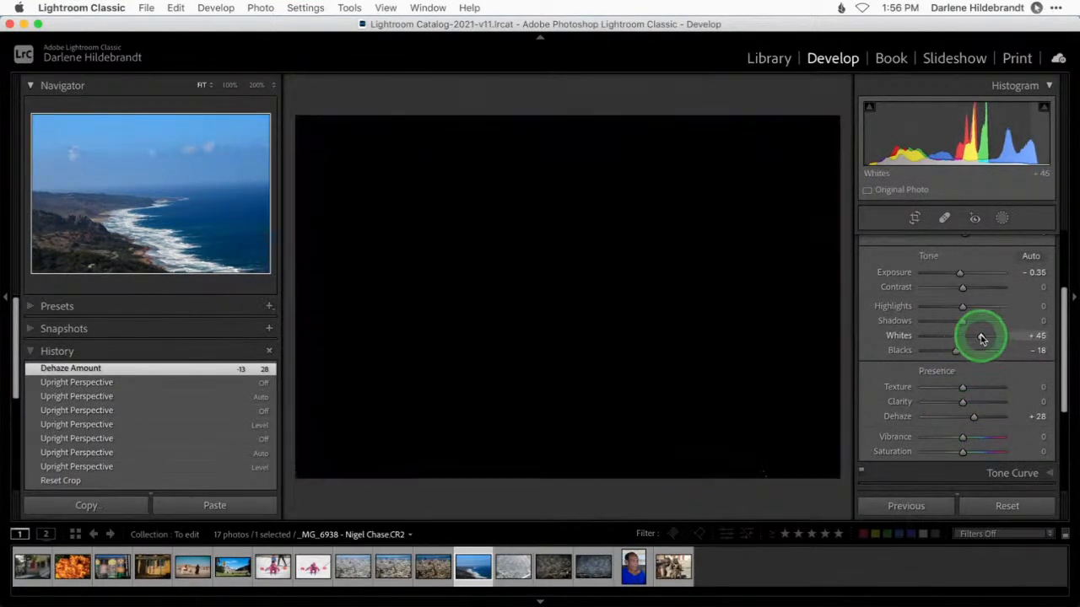
left_click_drag(982, 339, 949, 352)
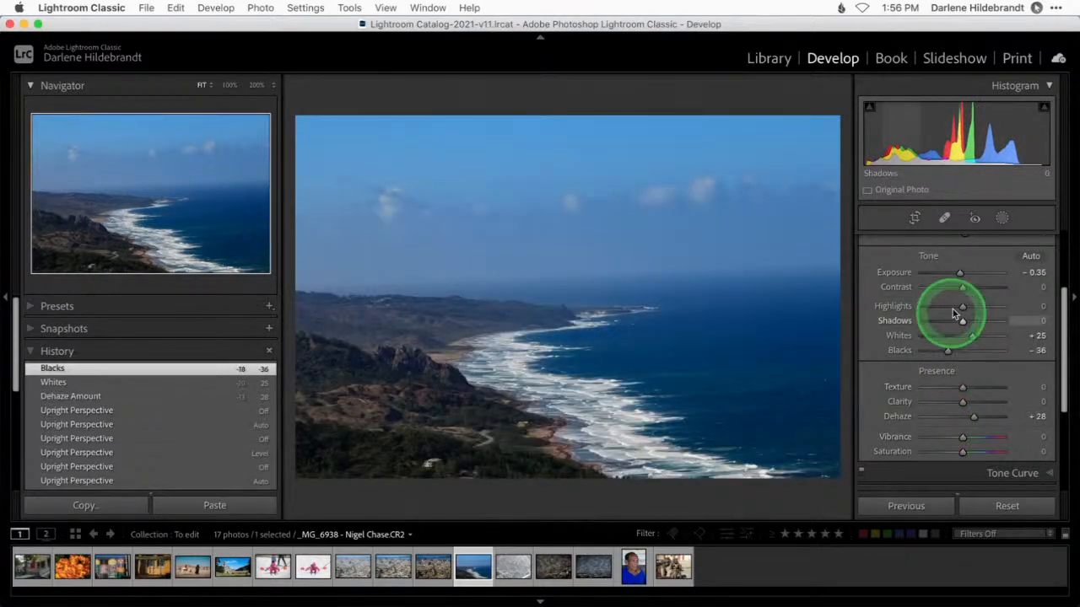
Step: Set the coastline photo's Exposure to 0.00 and Dehaze to +40
left_click_drag(959, 275, 961, 275)
left_click_drag(974, 415, 979, 420)
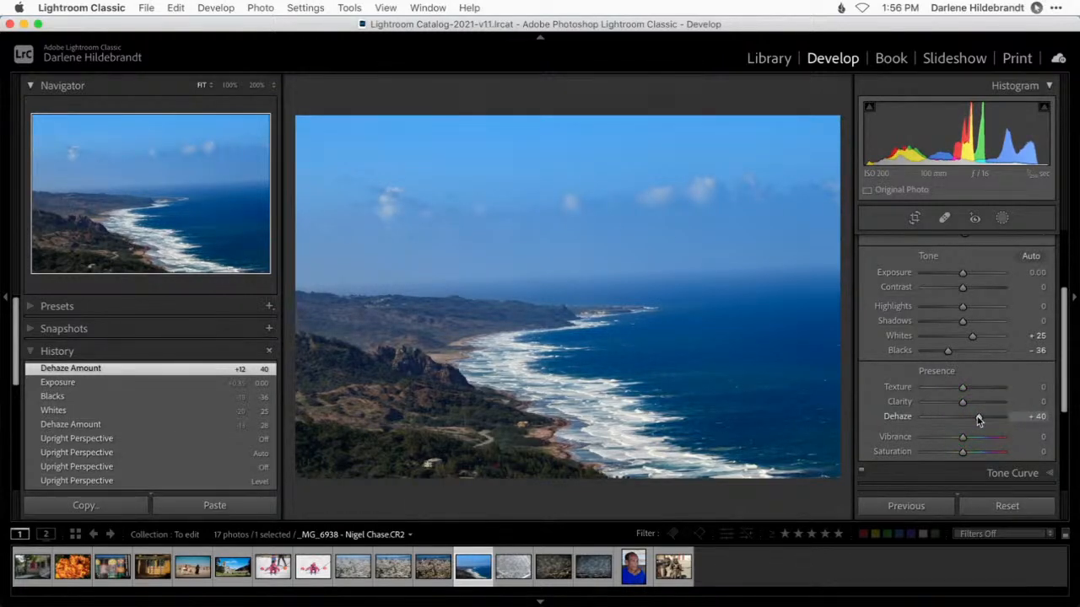
Step: Straighten the coastline photo along its horizon with the crop's level tool, giving an angle of 1.80
scroll(978, 419, "up", 3)
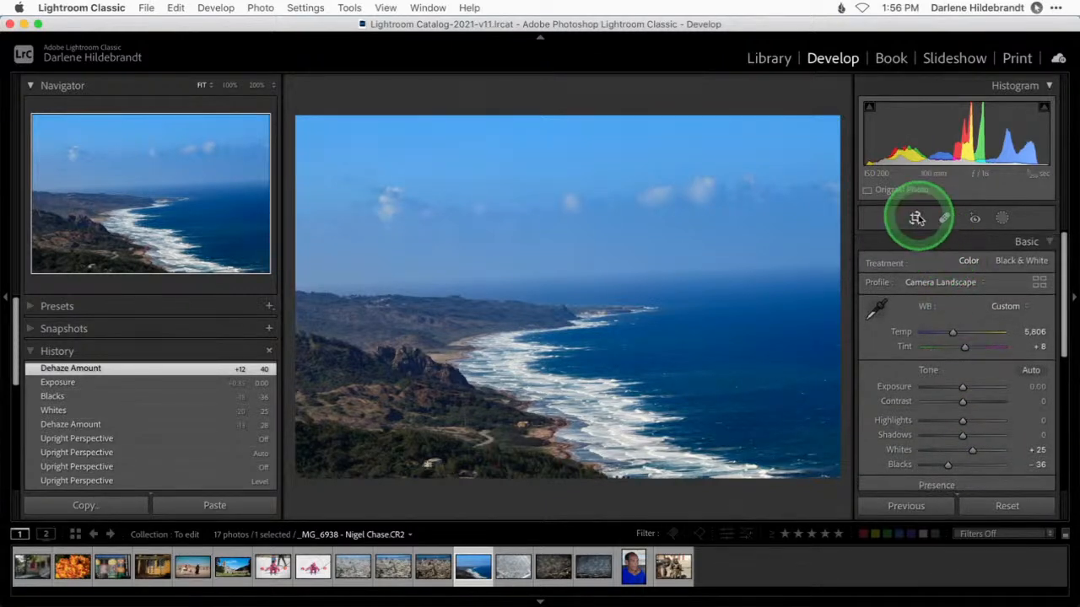
left_click(914, 217)
left_click(874, 302)
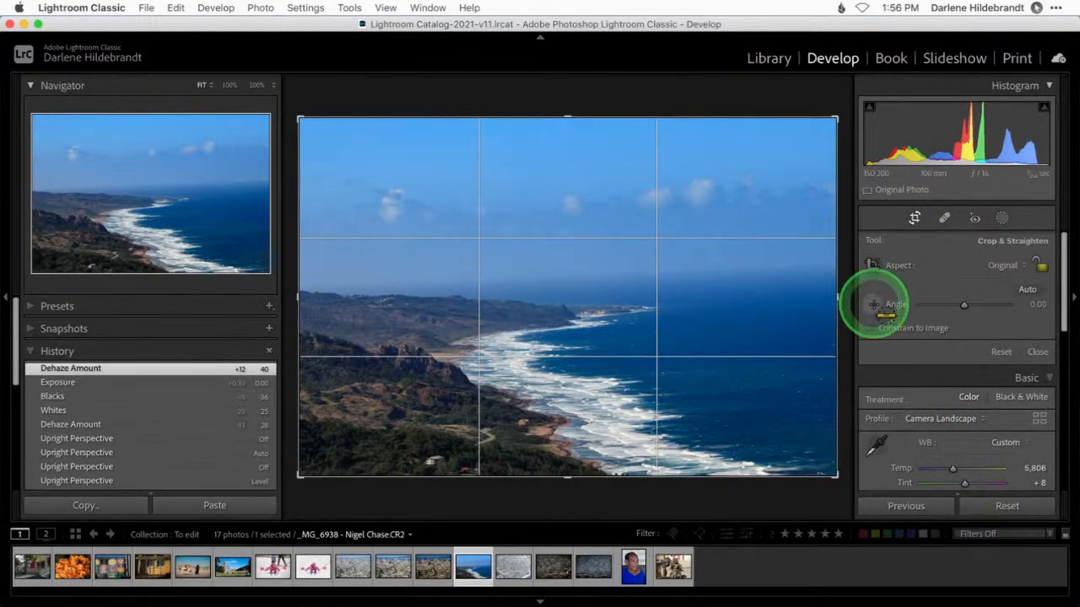
left_click_drag(817, 266, 300, 281)
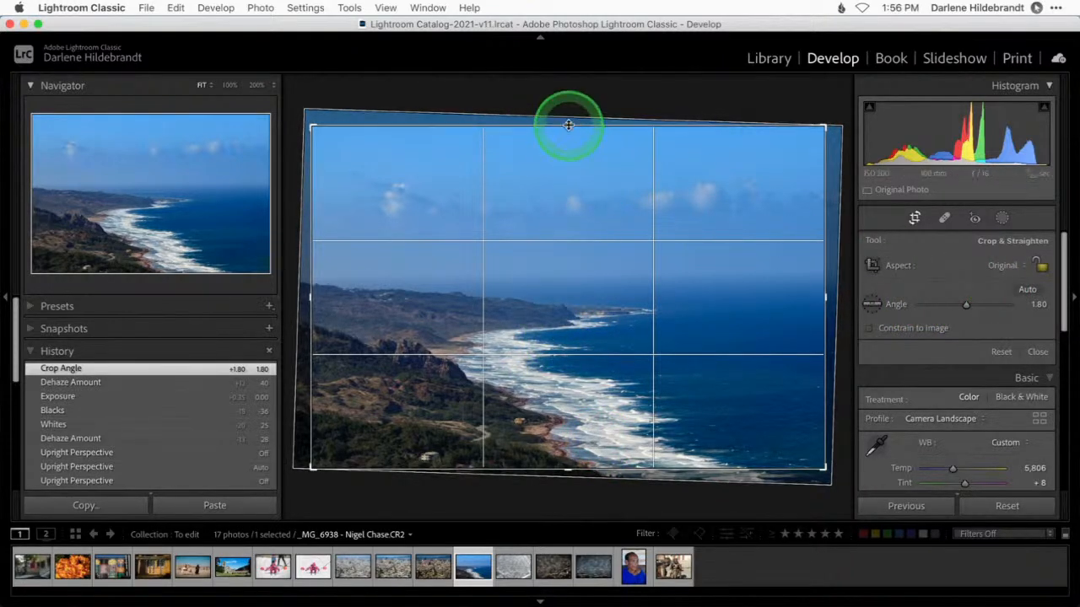
Step: Crop the coastline photo's upper and lower edges to a wider format and rotate the crop to an angle of 2.76
mouse_move(565, 124)
left_mouse_down()
mouse_move(566, 180)
mouse_move(563, 144)
left_mouse_up()
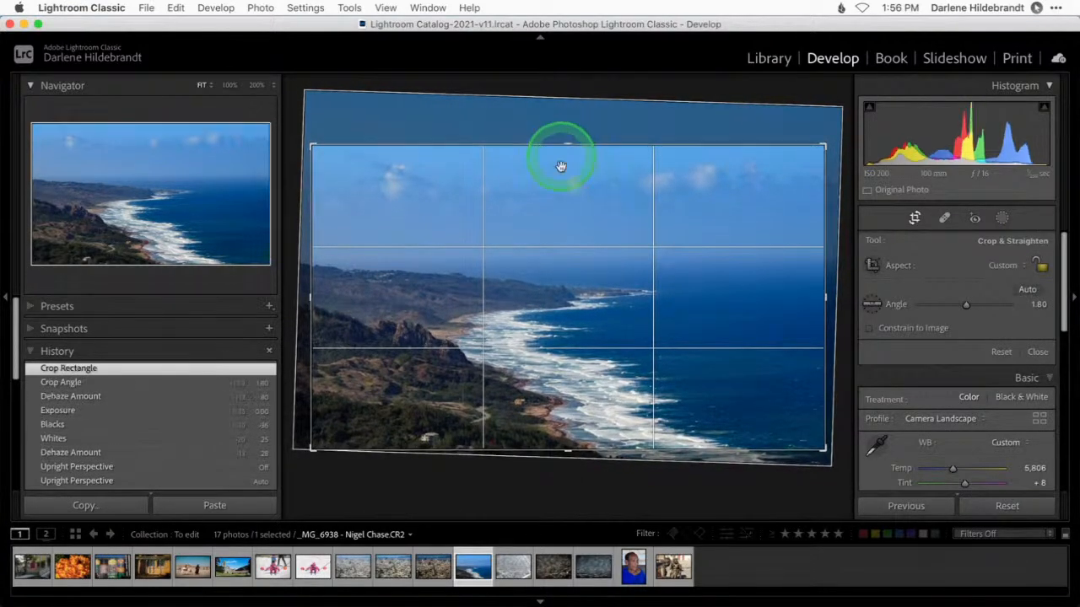
left_click_drag(566, 448, 563, 436)
double_click(736, 417)
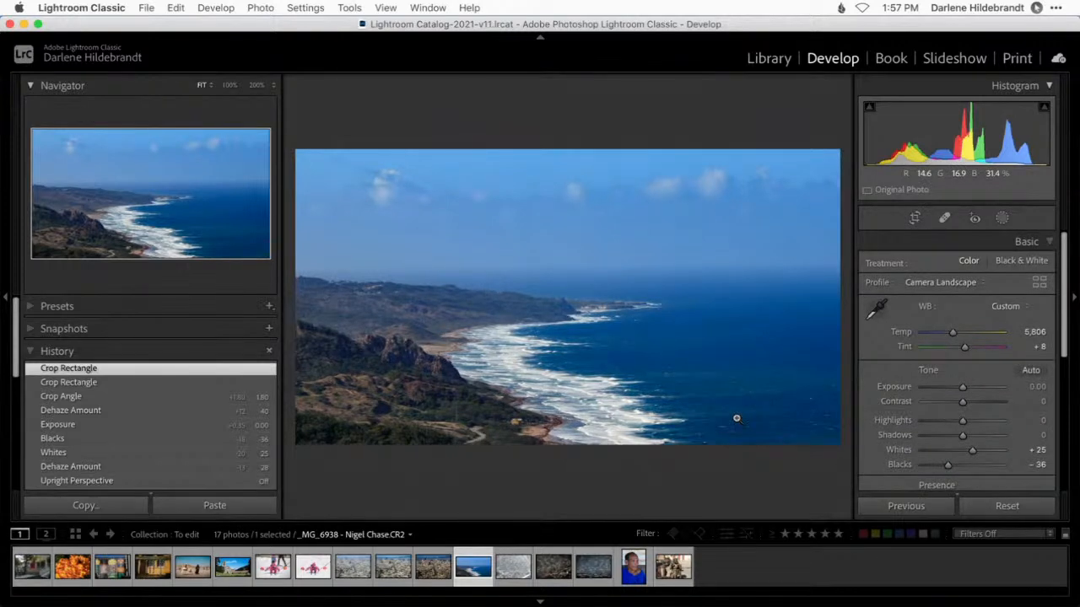
key("r")
left_click_drag(815, 109, 816, 115)
key("Return")
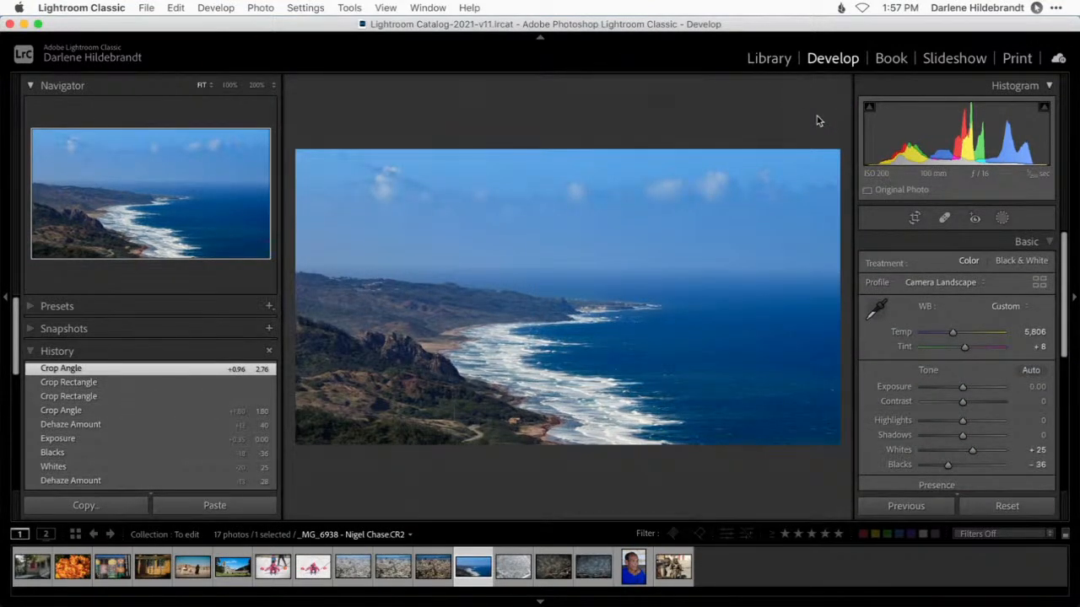
Step: Create a Select Sky mask on the coastline photo and set the mask's Dehaze to 50
left_click(1002, 218)
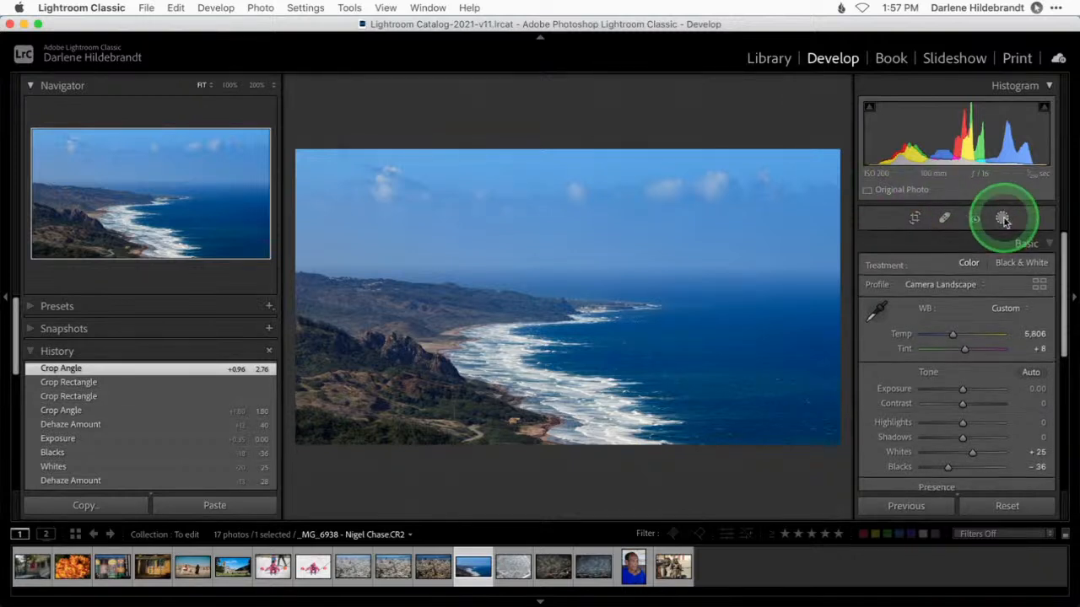
left_click(903, 281)
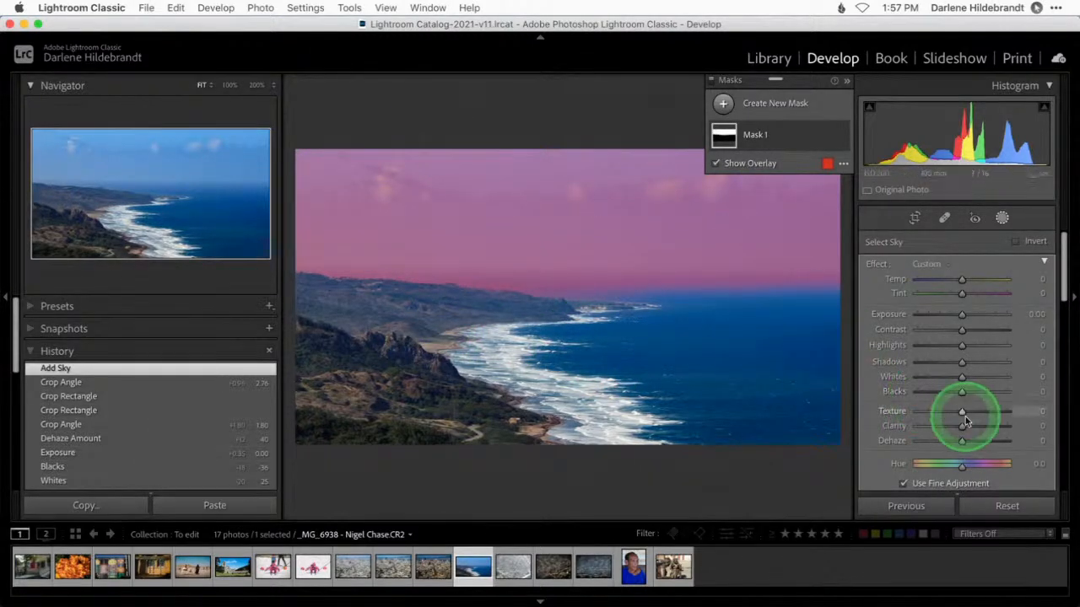
scroll(965, 417, "down", 2)
left_click_drag(961, 410, 984, 411)
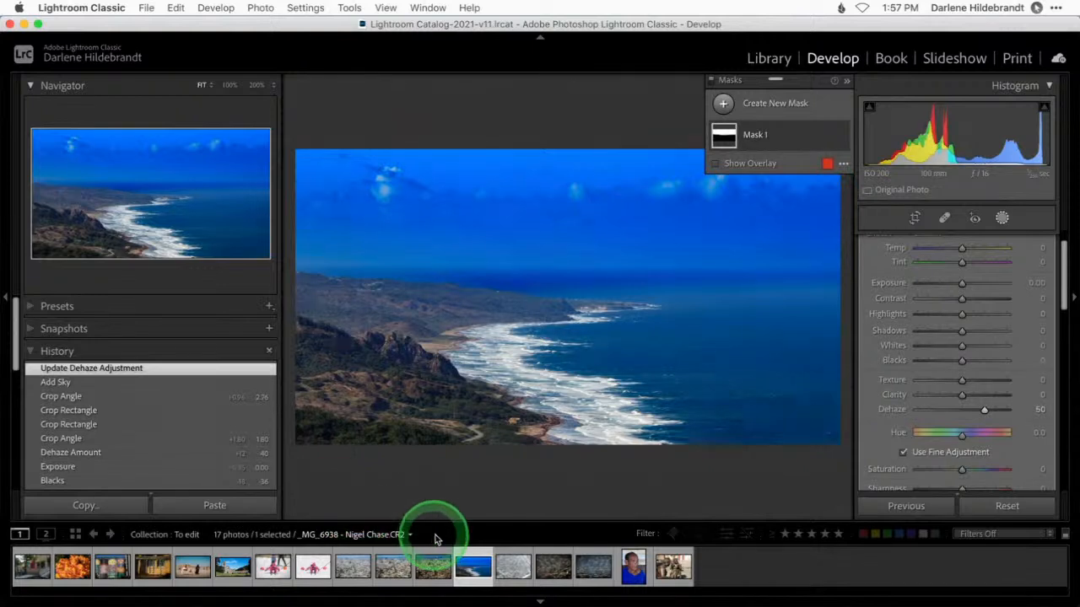
Step: Examine the clouds in the masked sky at 100% zoom
left_click(386, 197)
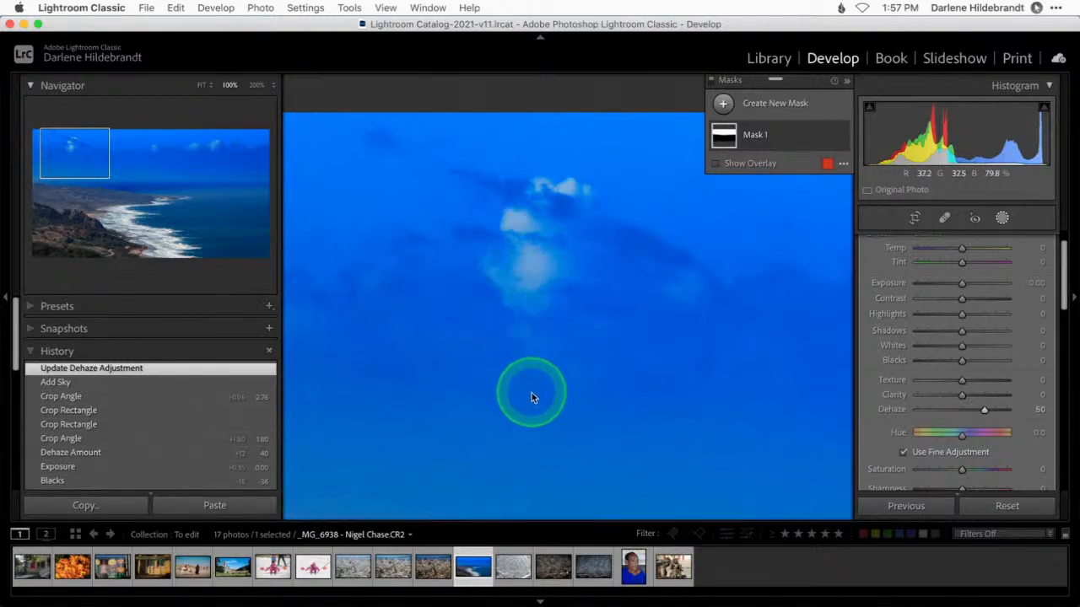
scroll(532, 394, "down", 4)
scroll(531, 394, "up", 4)
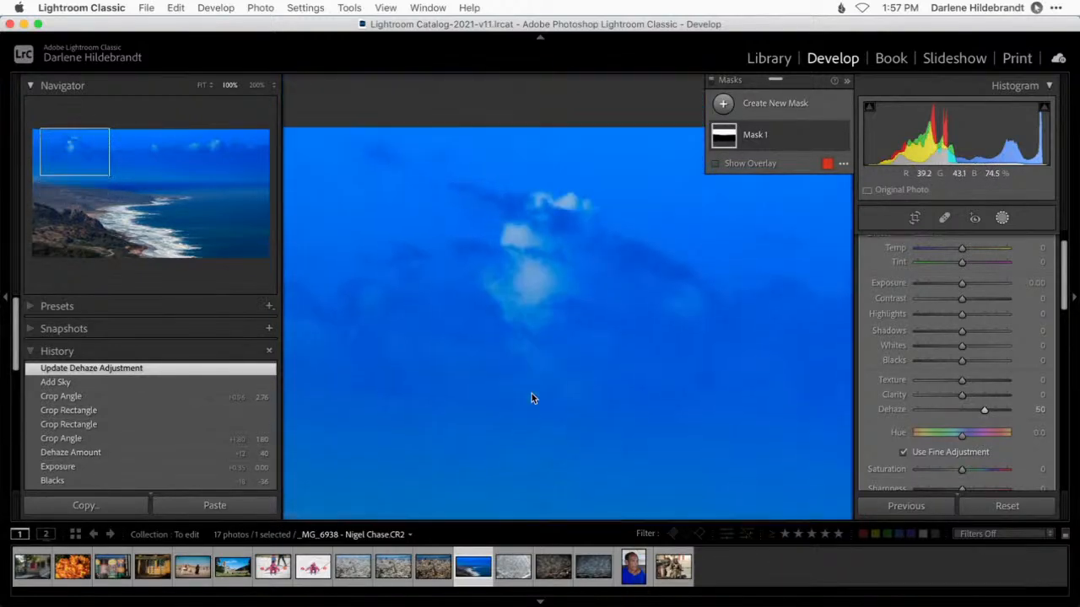
scroll(531, 394, "up", 2)
left_click(521, 358)
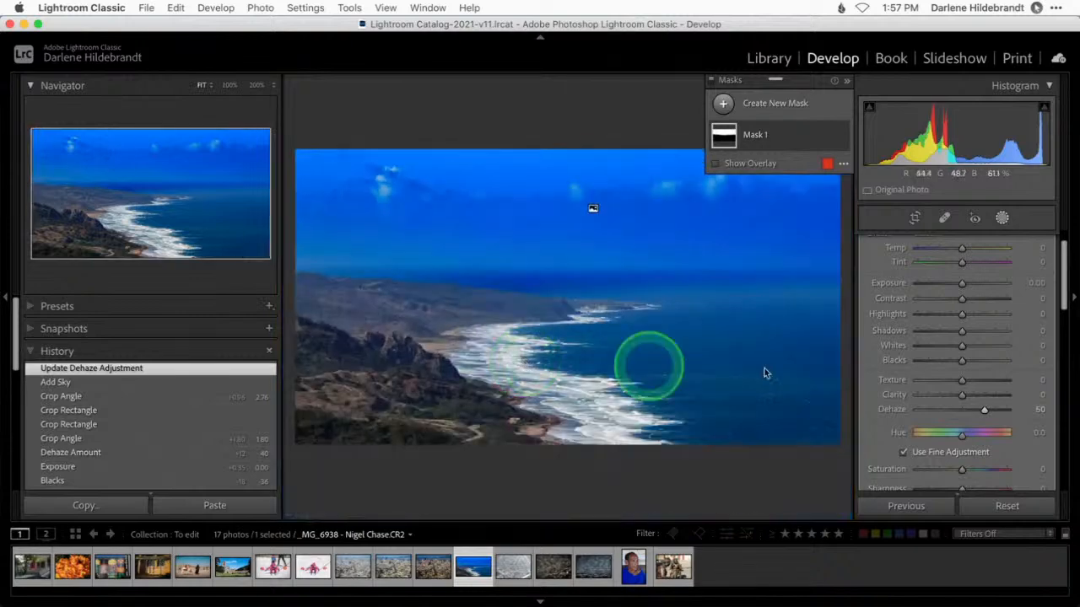
Step: Reset the sky mask's Dehaze to 0 and set its Exposure to 0.03, Contrast to 13, Whites to 21 and Clarity to 22
mouse_move(979, 411)
left_mouse_down()
mouse_move(962, 410)
mouse_move(967, 395)
mouse_move(1017, 396)
mouse_move(872, 393)
mouse_move(968, 395)
left_mouse_up()
double_click(966, 410)
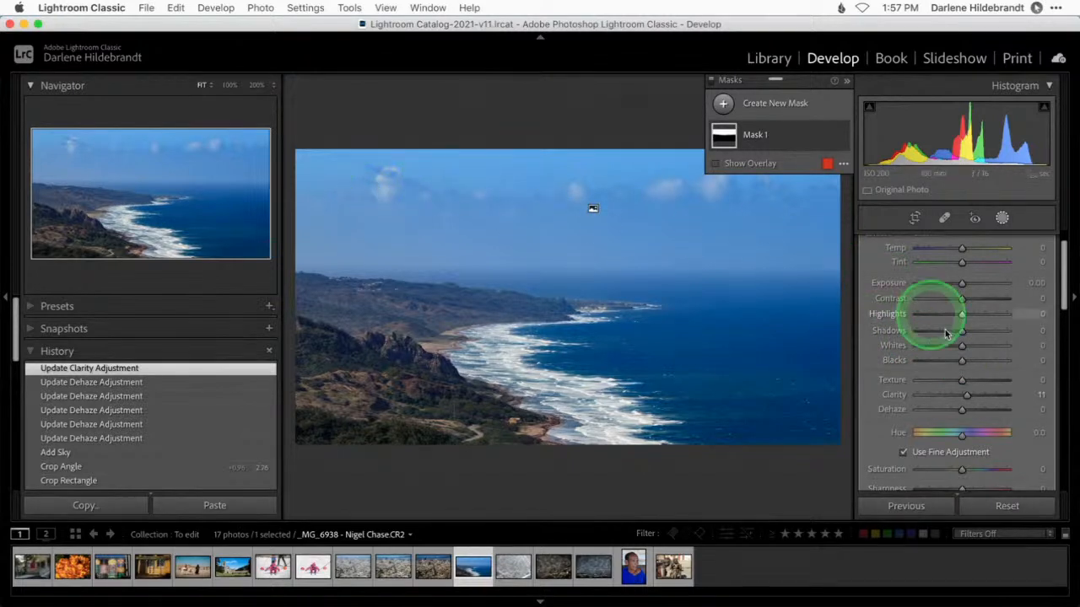
mouse_move(962, 346)
left_mouse_down()
mouse_move(981, 345)
mouse_move(971, 345)
left_mouse_up()
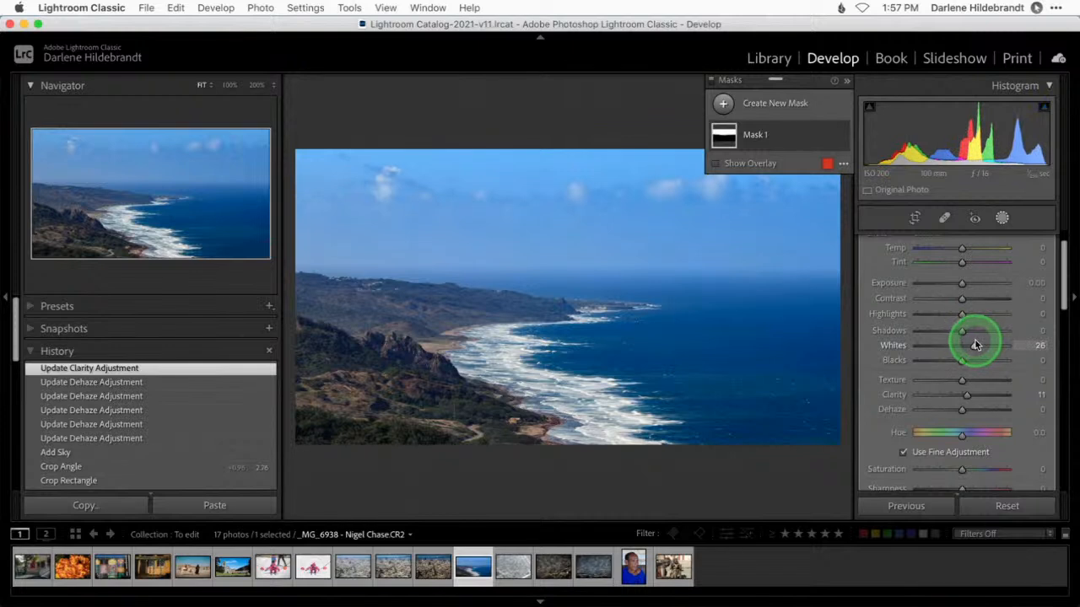
left_click_drag(964, 302, 969, 302)
left_click_drag(963, 284, 963, 285)
left_click_drag(967, 395, 972, 398)
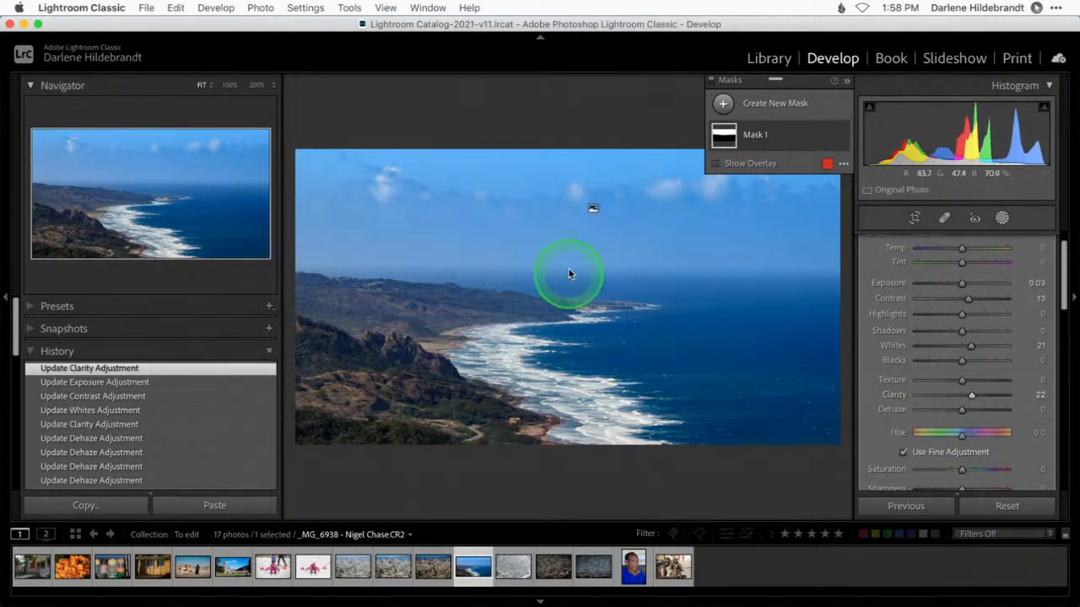
Step: Show the sky mask's overlay and subtract a linear gradient rising from the horizon so the mask fades out there
left_click(786, 136)
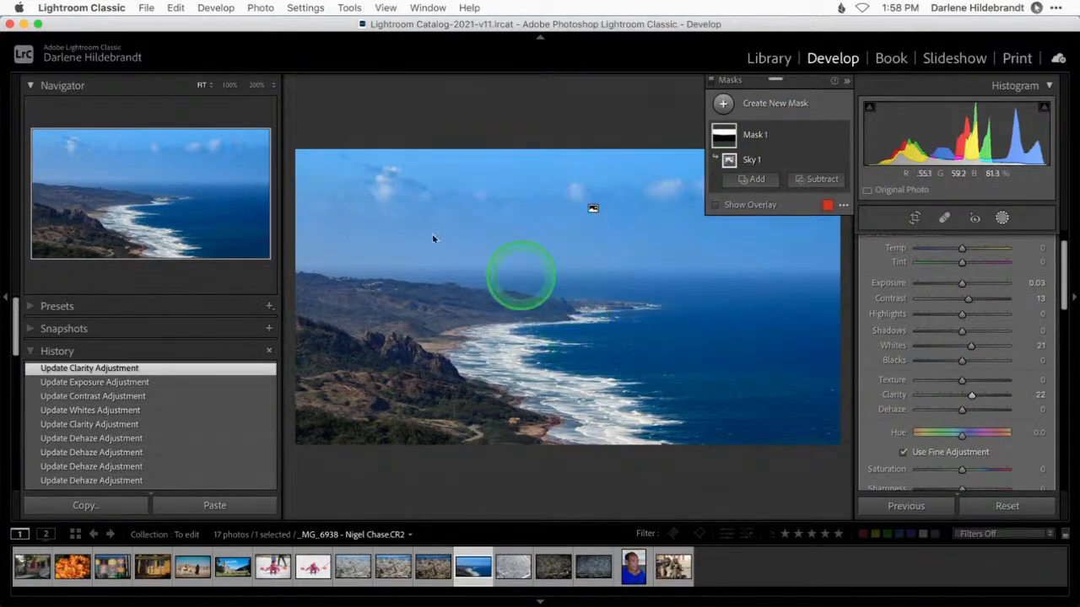
left_click(717, 206)
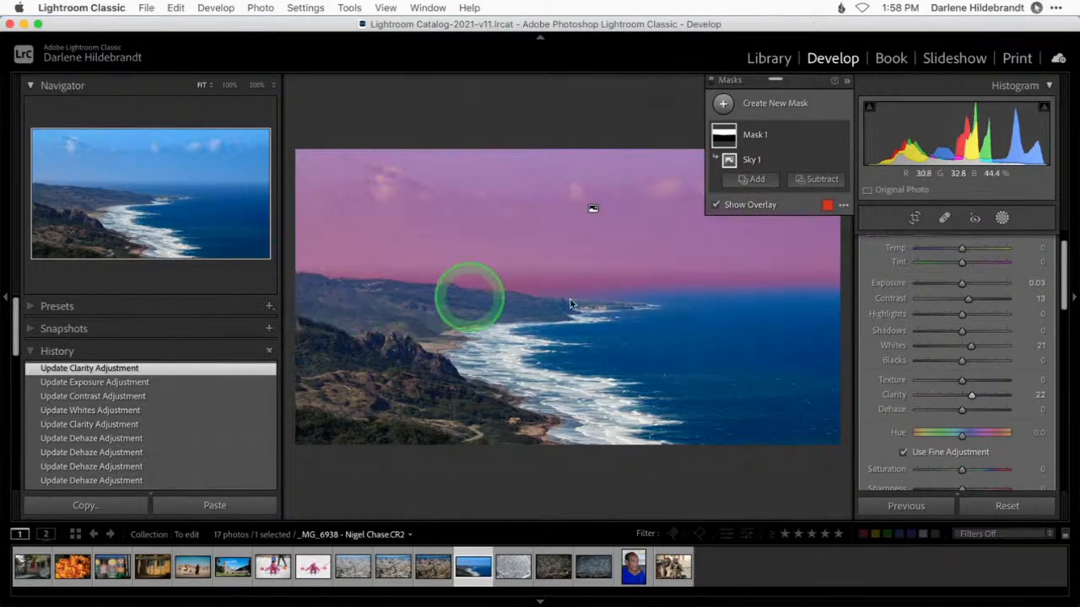
left_click(816, 181)
left_click(824, 281)
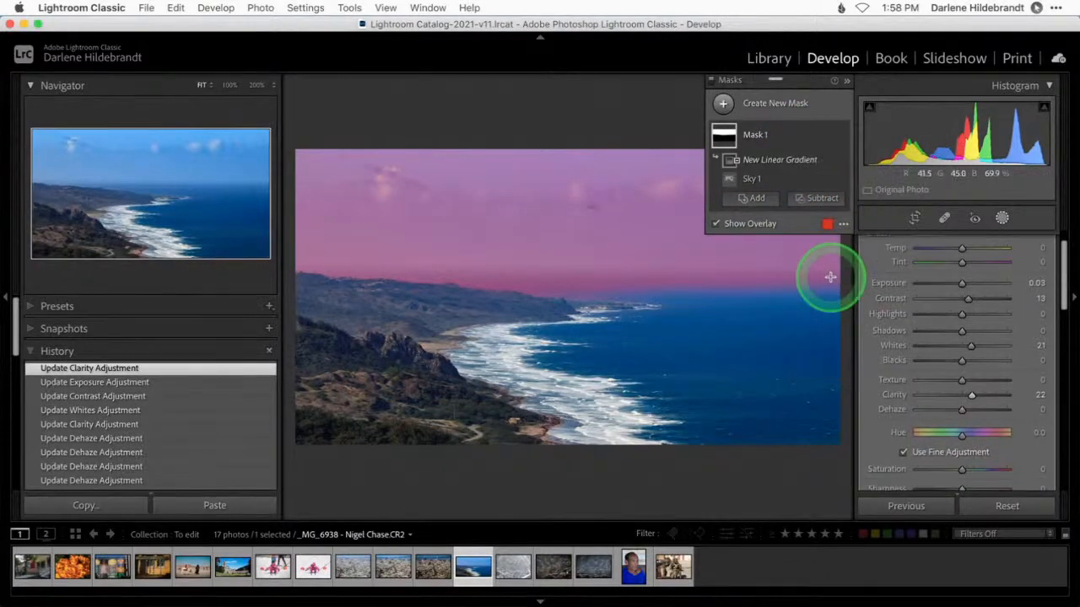
left_click_drag(578, 300, 579, 217)
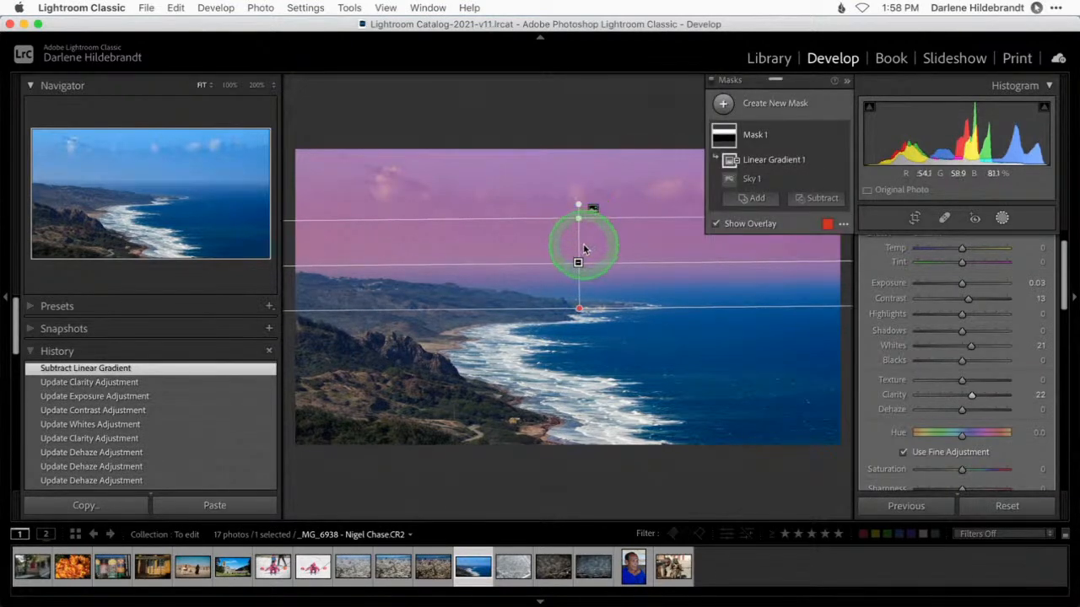
left_click_drag(576, 264, 579, 241)
mouse_move(580, 257)
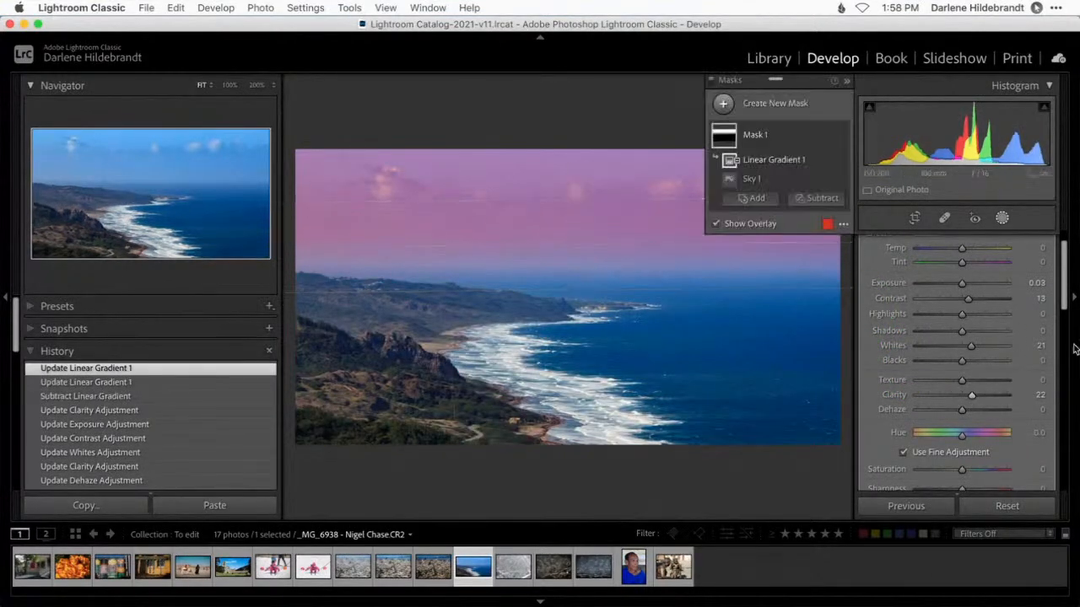
left_click(1002, 218)
Step: Compare the coastline photo's before and after versions
key("backslash")
key("backslash")
key("backslash")
key("backslash")
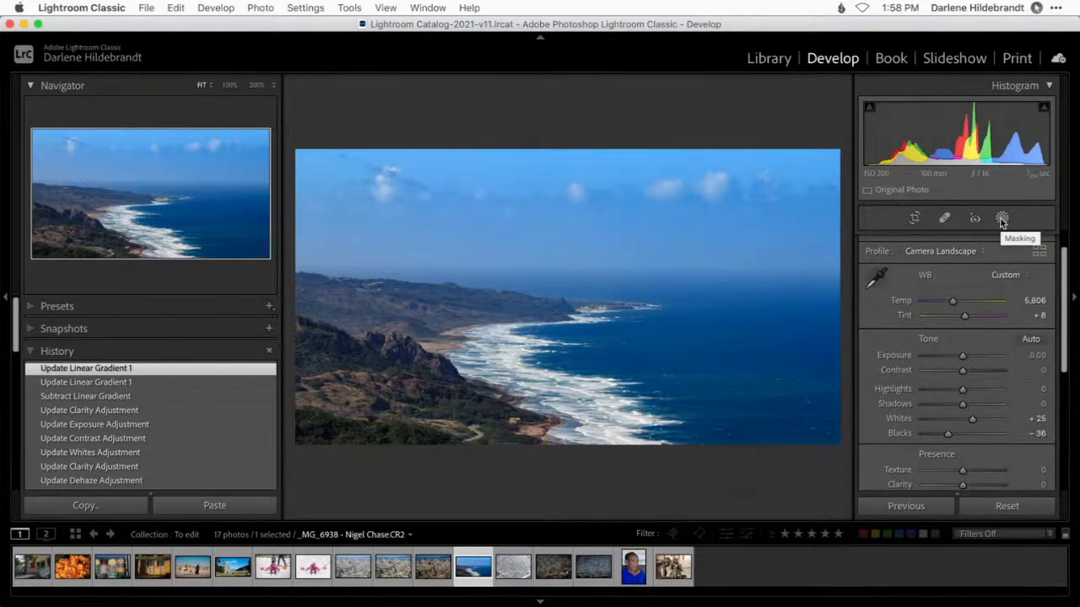
Step: Review the branch photo's virtual copy and its finished LR Edit JPG version at full view in the Library
key("g")
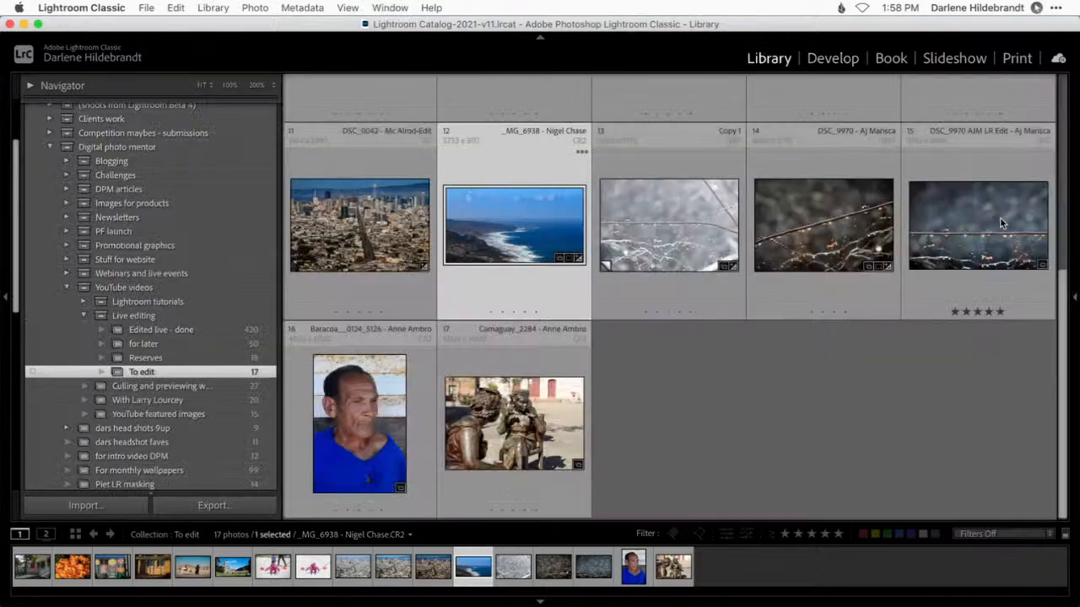
double_click(657, 223)
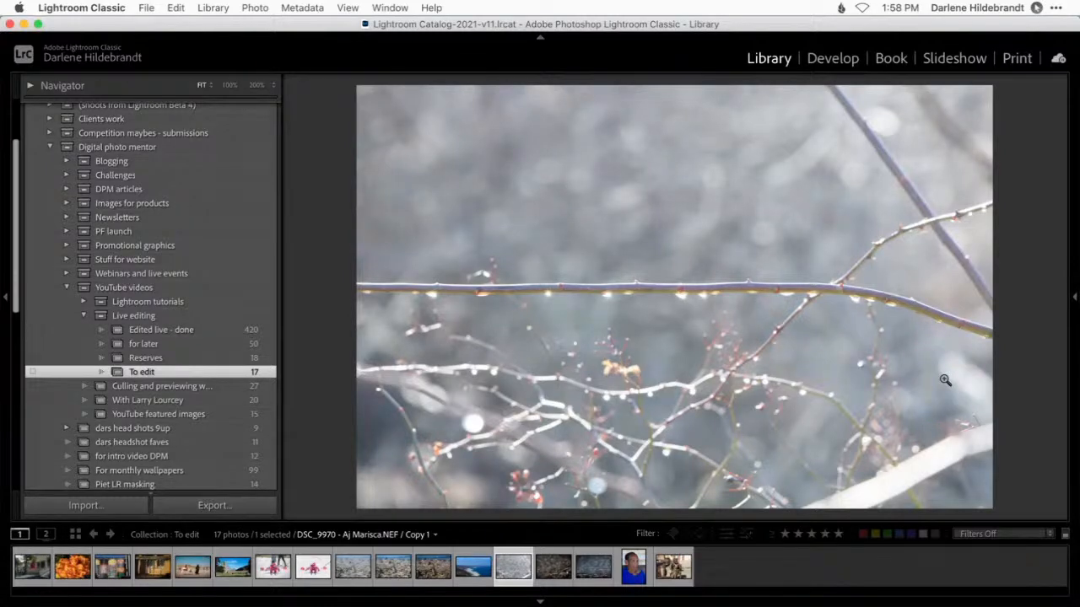
key("g")
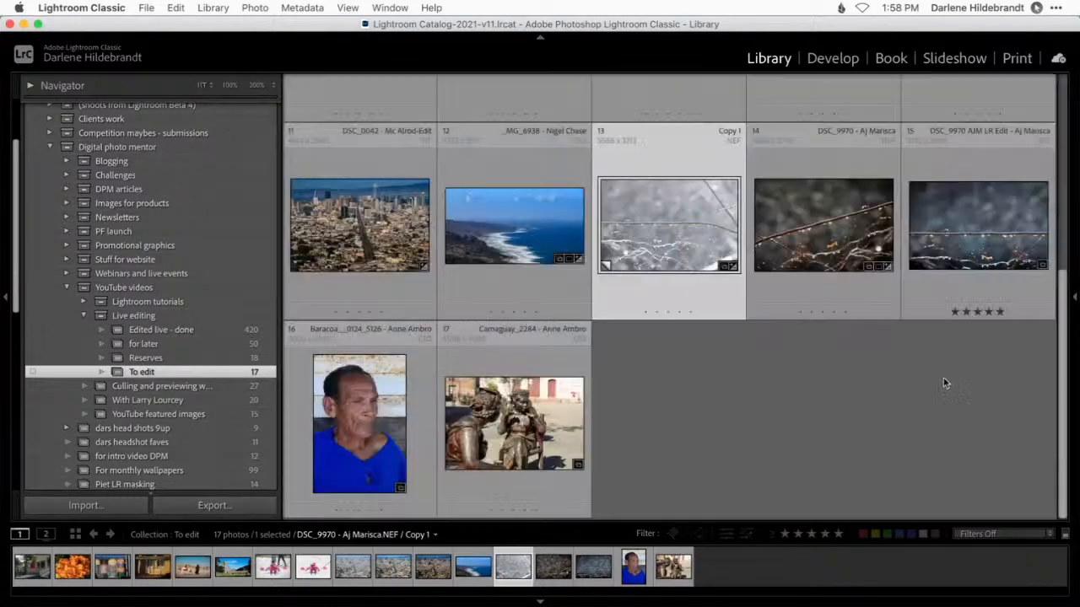
double_click(961, 259)
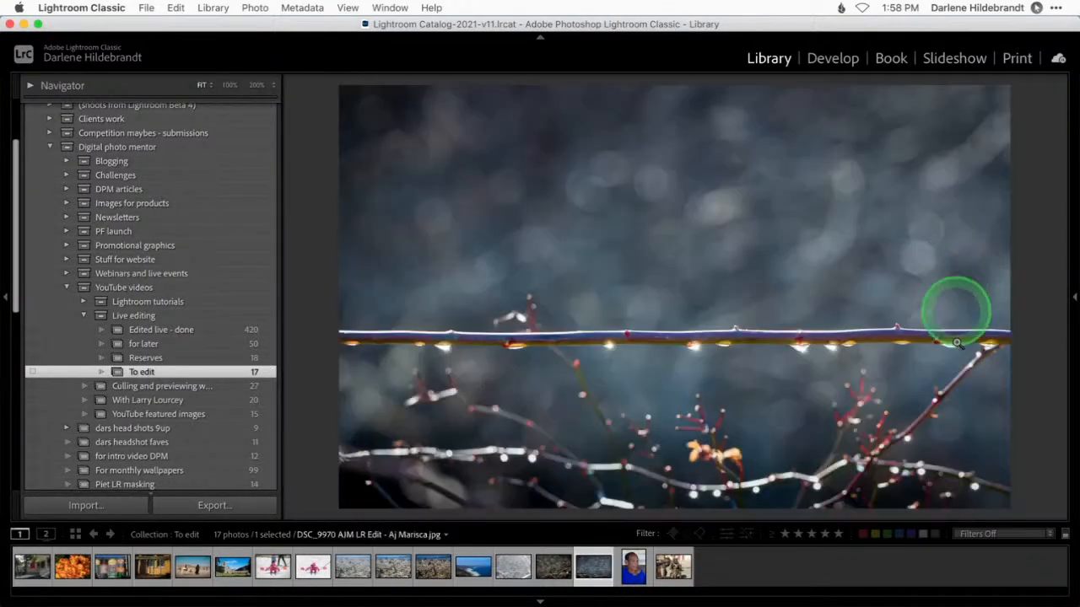
double_click(953, 395)
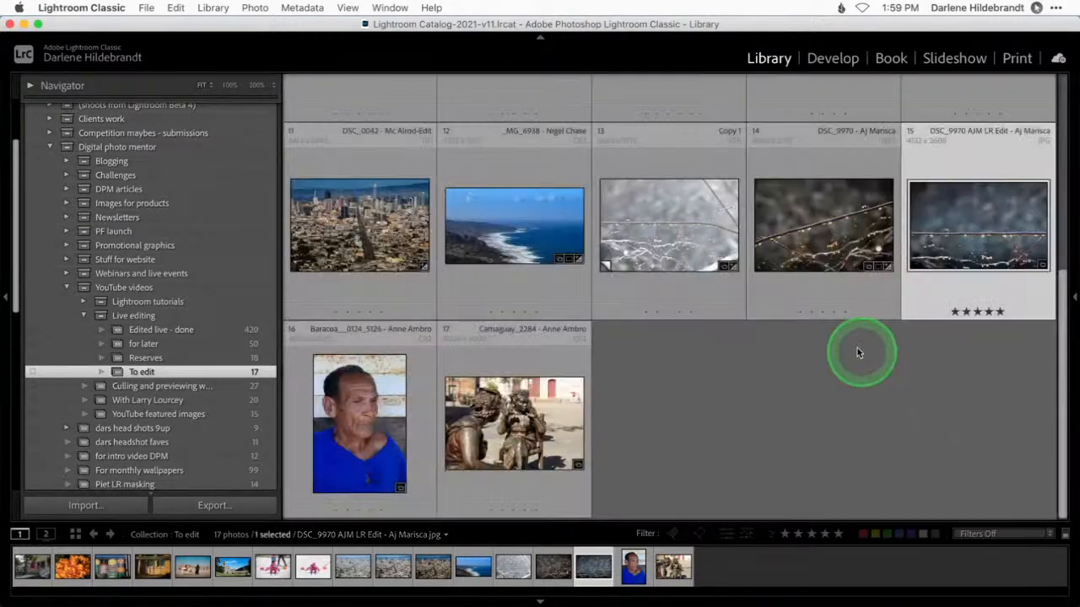
Step: Copy all the coastline photo's develop settings except Masking, Crop and Transform, and apply them to the virtual copy of the branch photo
double_click(523, 242)
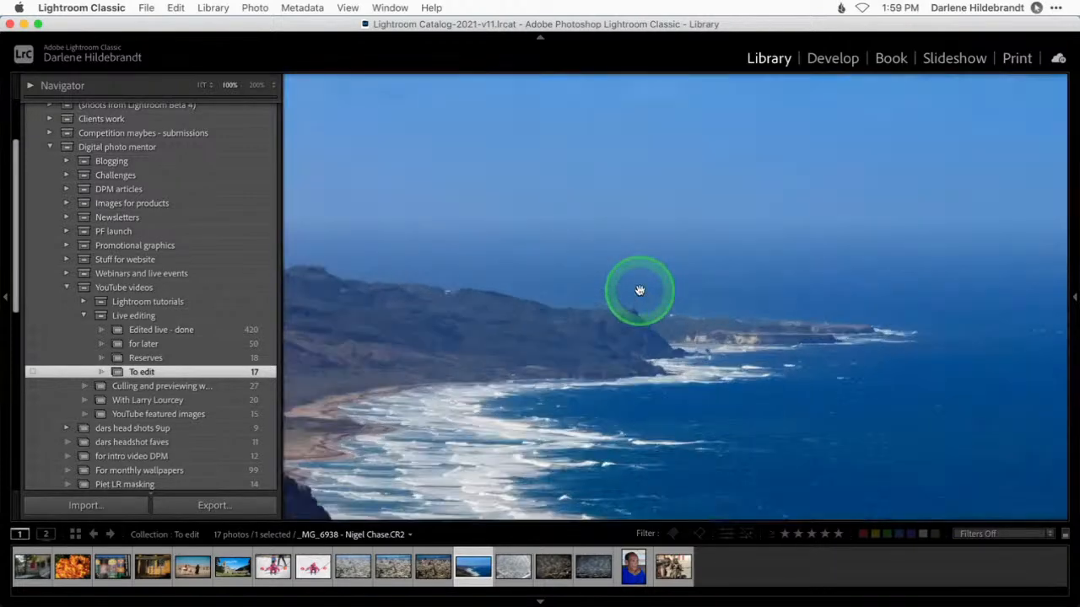
left_click(640, 291)
left_click(768, 309)
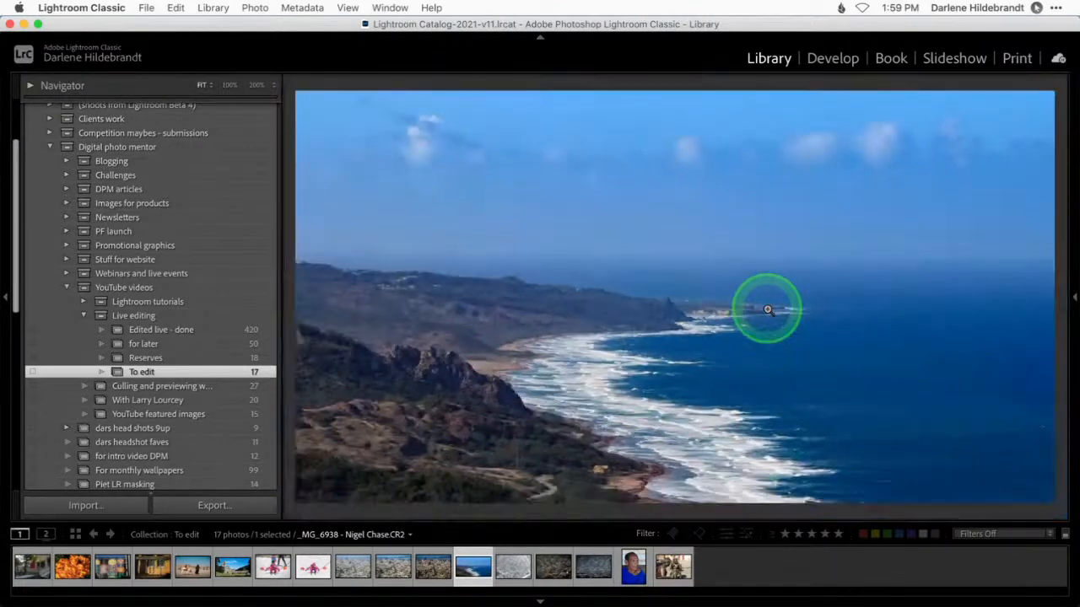
key("d")
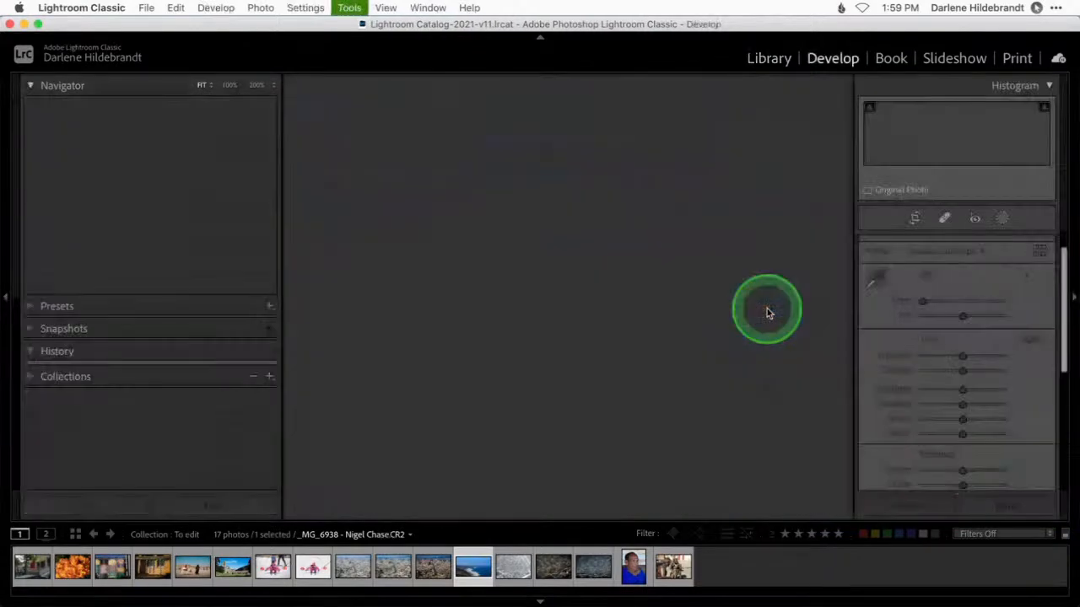
key("super+shift+c")
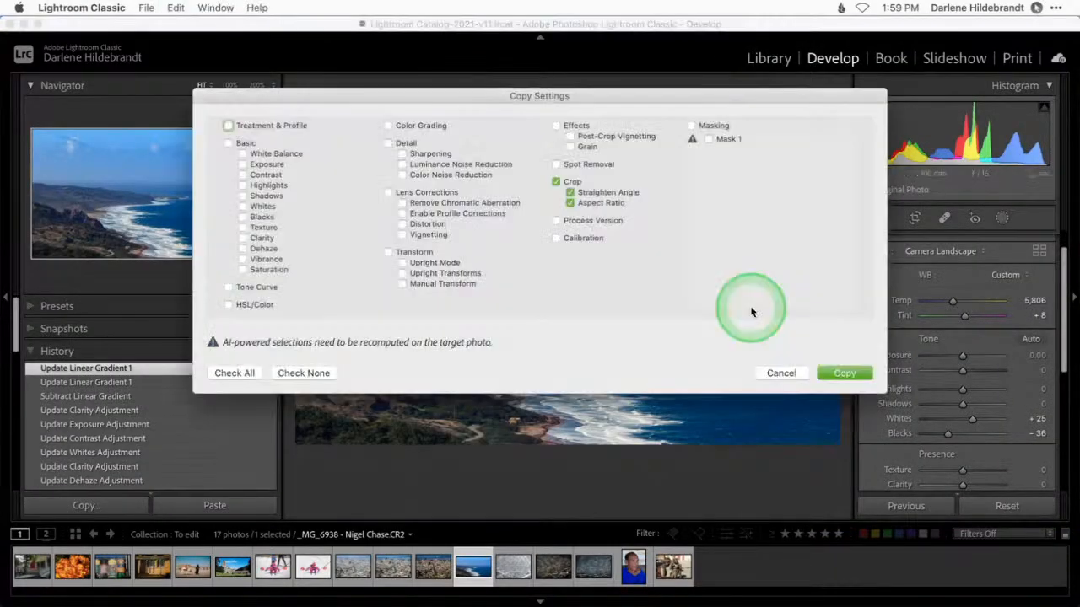
left_click(234, 373)
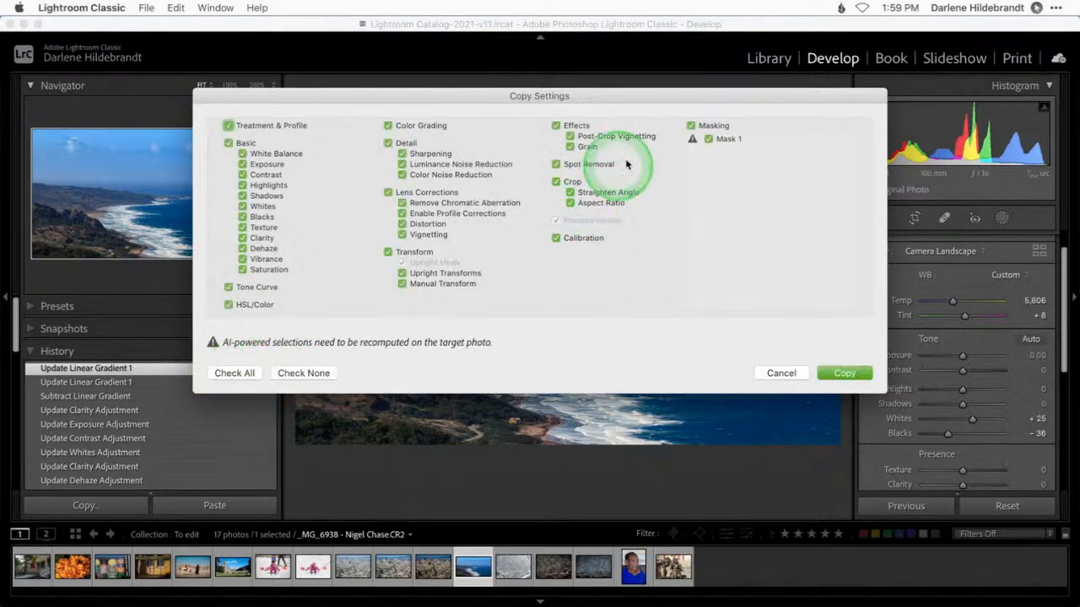
left_click(692, 126)
left_click(555, 181)
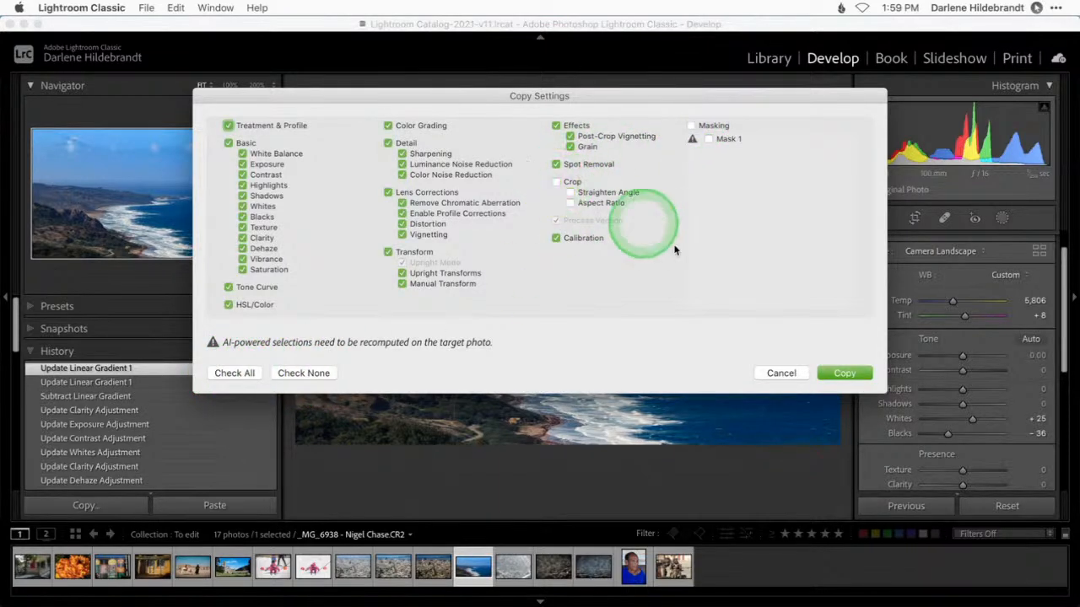
left_click(390, 251)
left_click(845, 373)
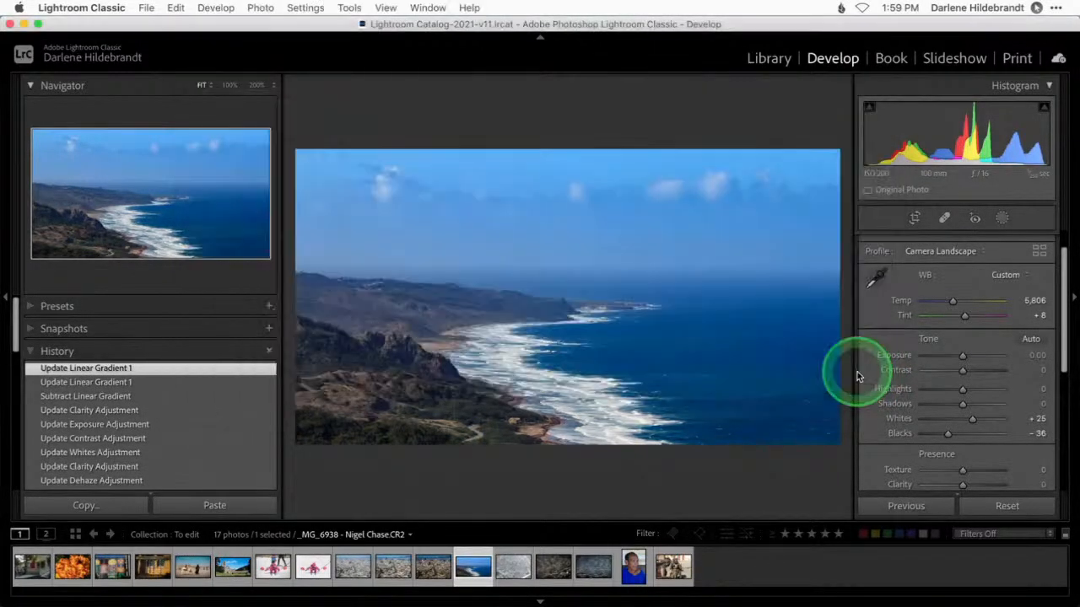
key("Right")
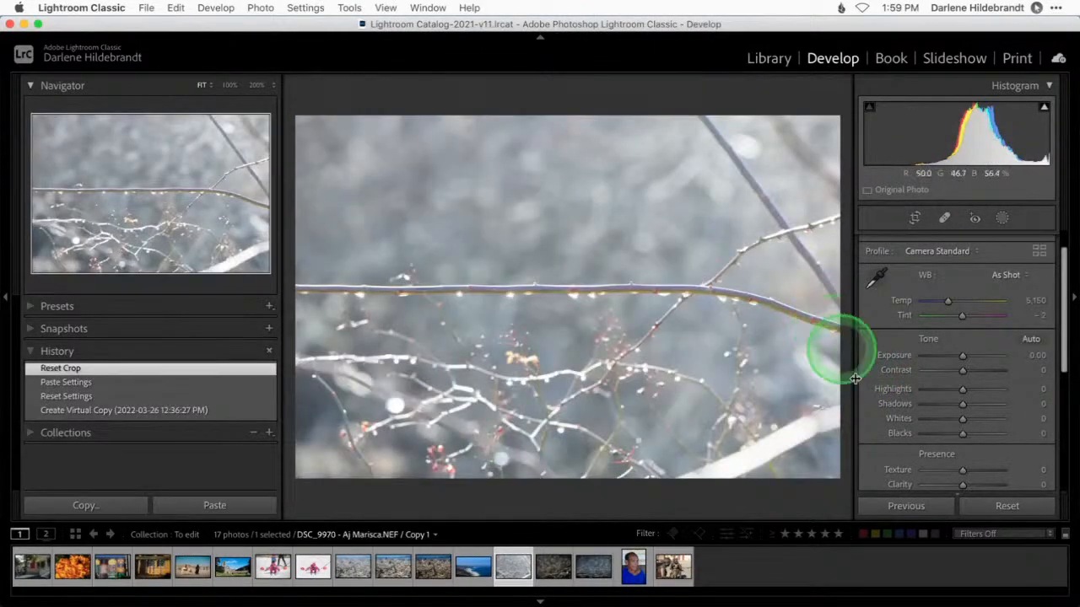
left_click(892, 507)
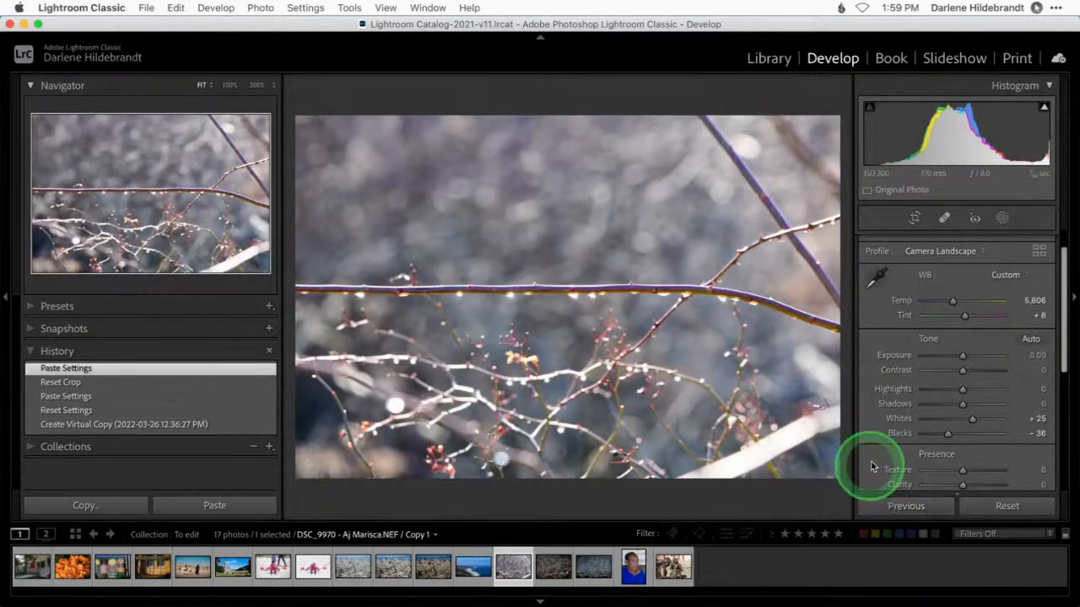
Step: Open the darker edited branch photo DSC_9970.NEF and rotate its crop to an angle of 17.95
left_click(549, 567)
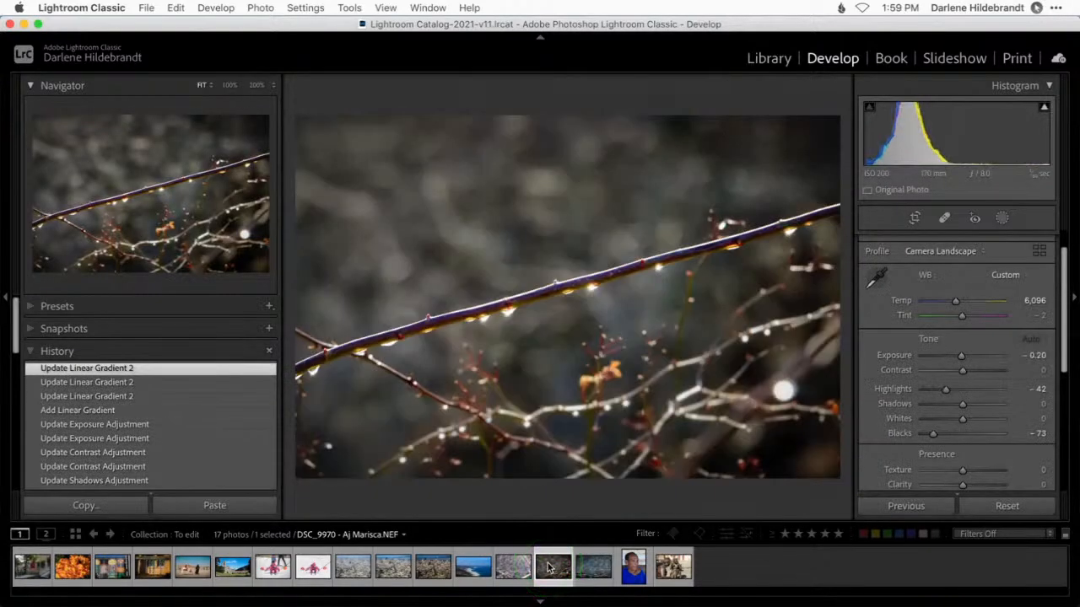
key("r")
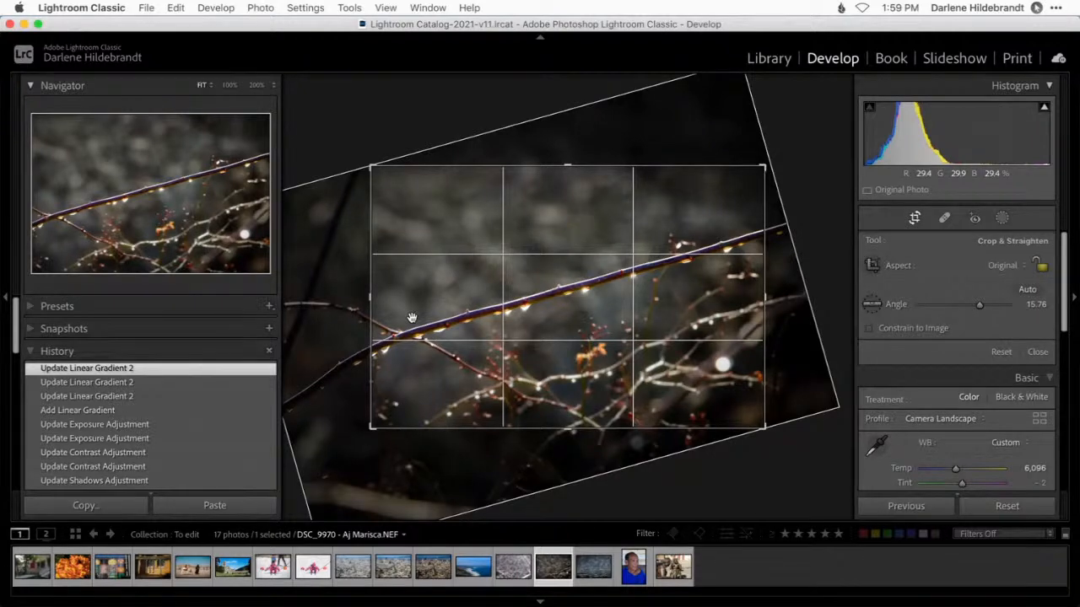
left_click_drag(819, 186, 815, 176)
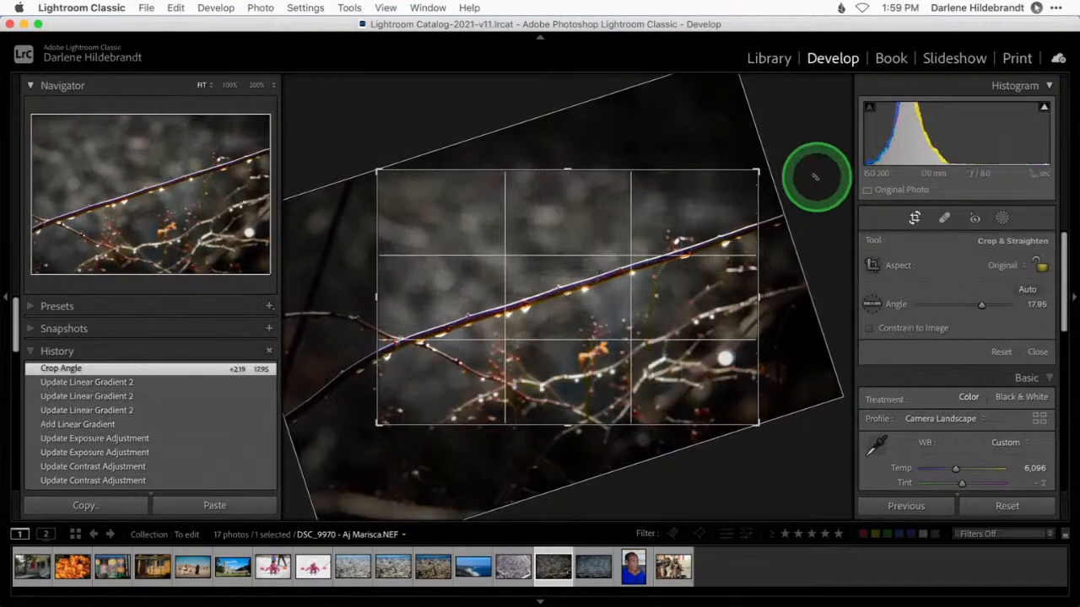
Step: Accept the branch photo's crop, create a virtual copy of it, and flip the copy horizontally
key("Return")
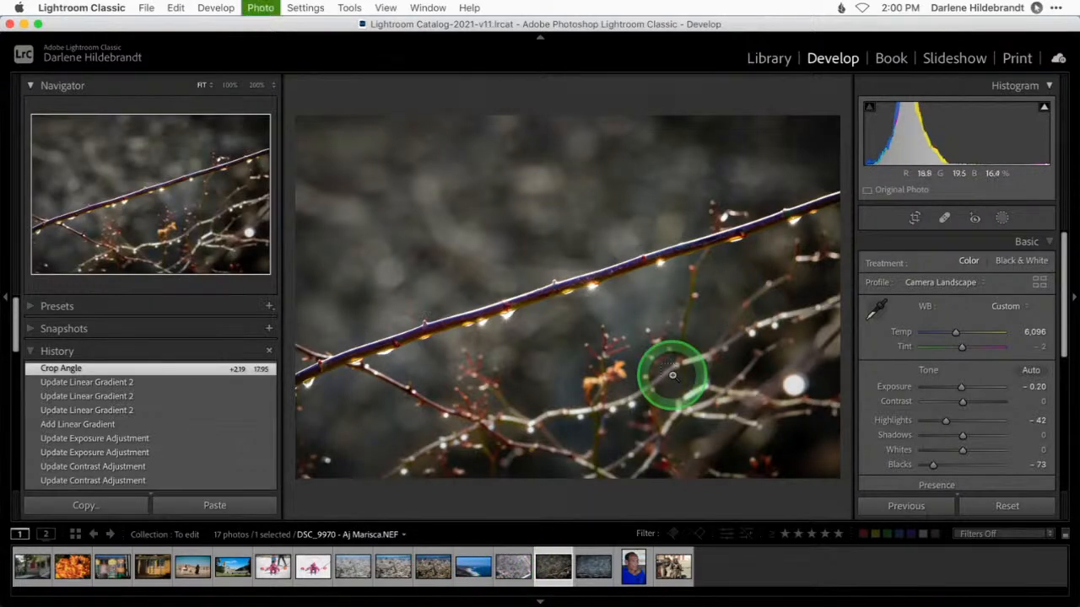
key("super+apostrophe")
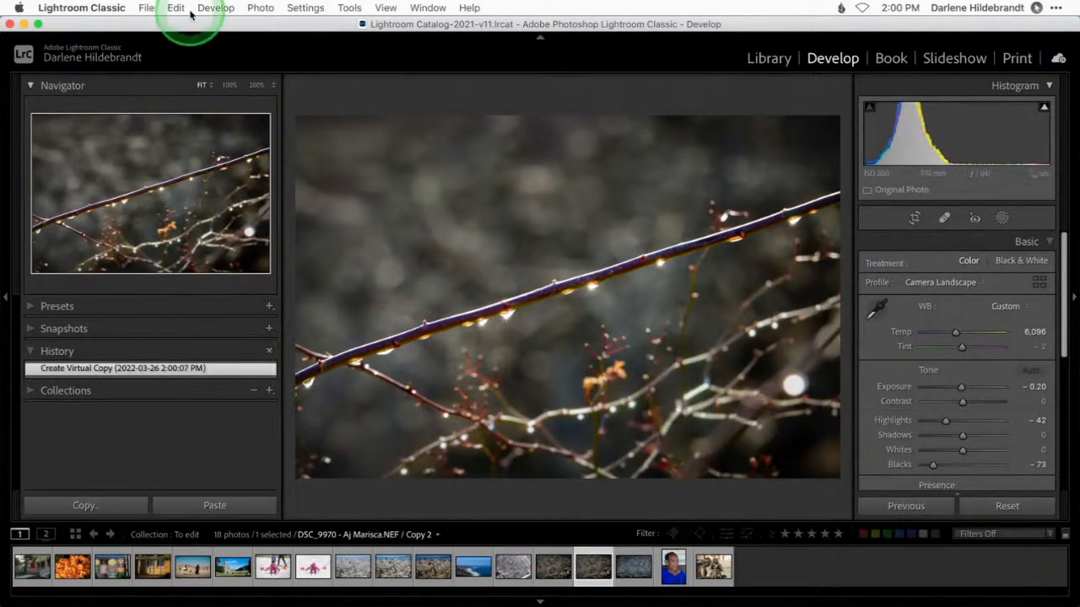
left_click(215, 7)
mouse_move(180, 8)
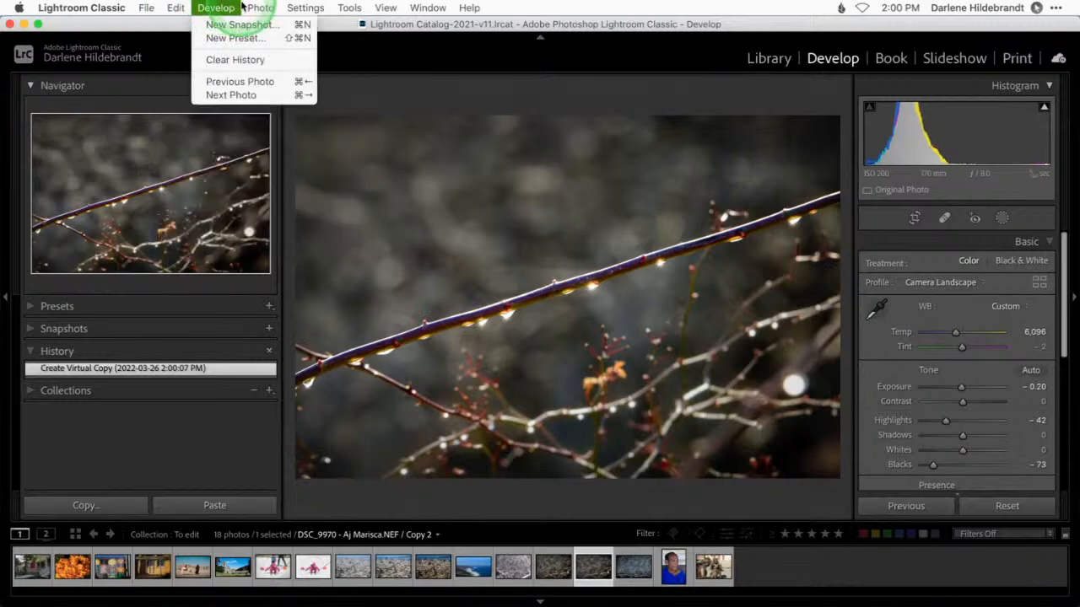
mouse_move(287, 7)
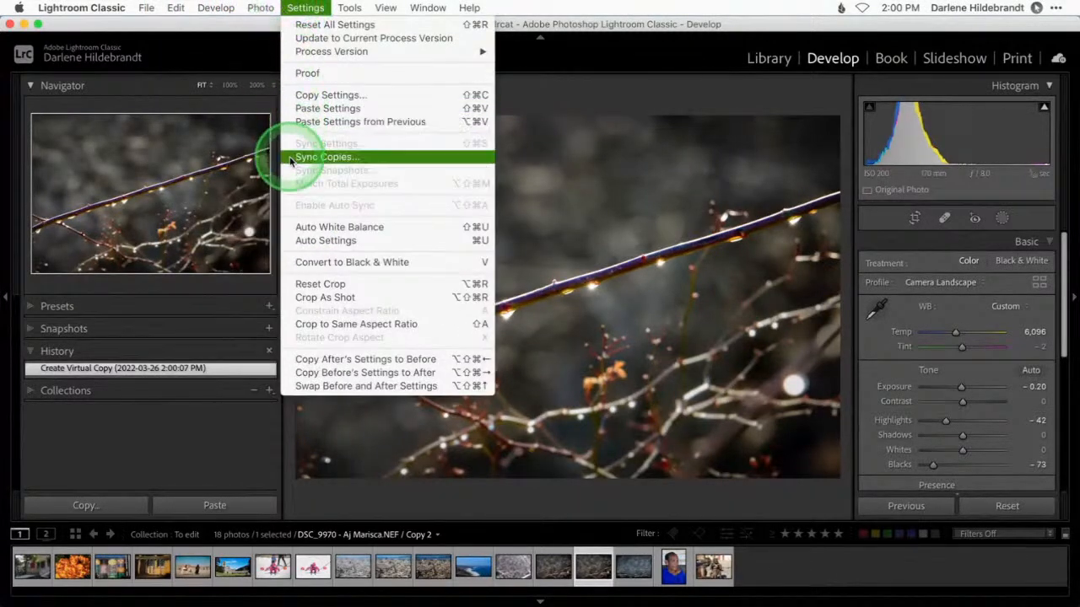
left_click(287, 179)
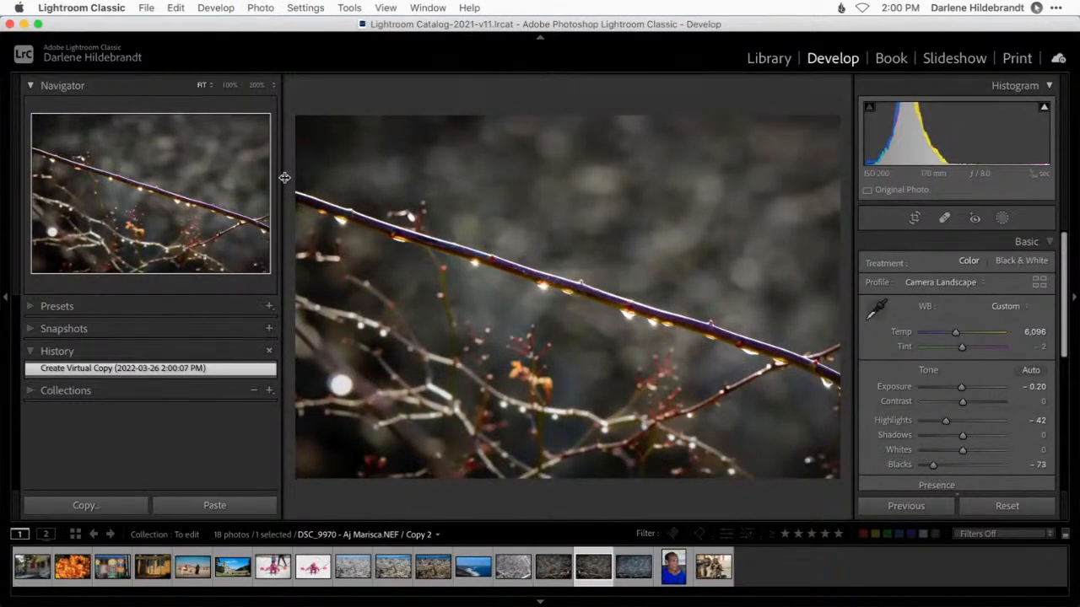
Step: View the flipped branch copy with the surrounding interface blacked out, and restore the normal display
key("l")
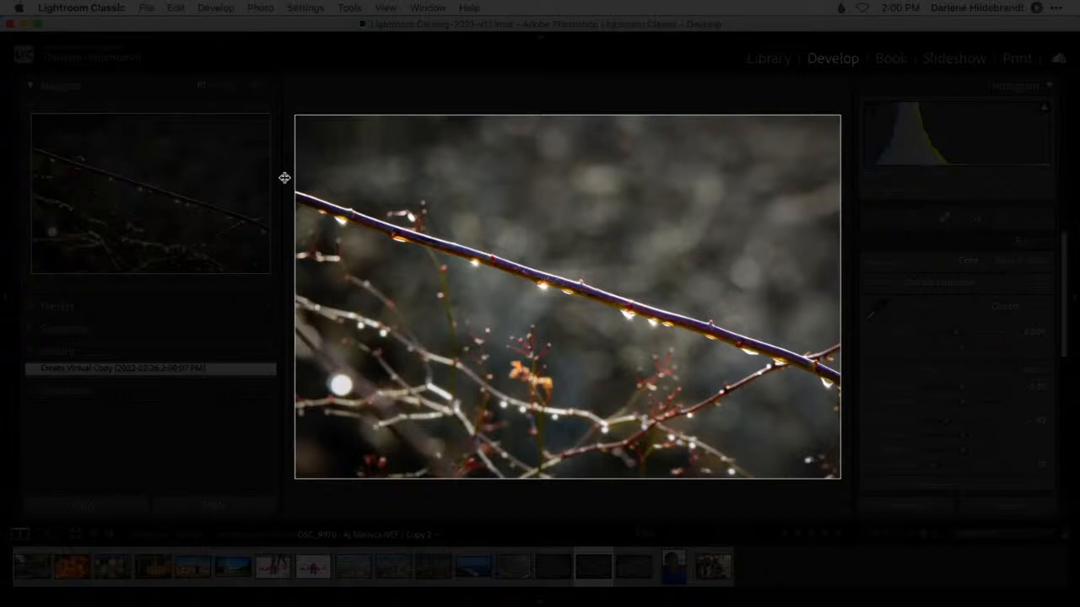
key("l")
left_click(301, 188)
key("l")
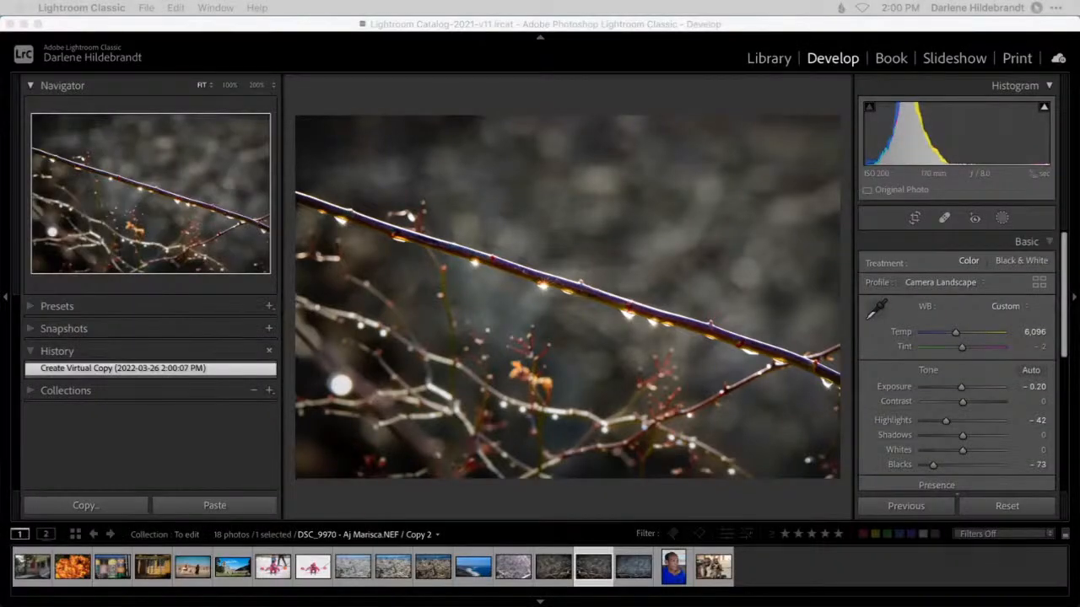
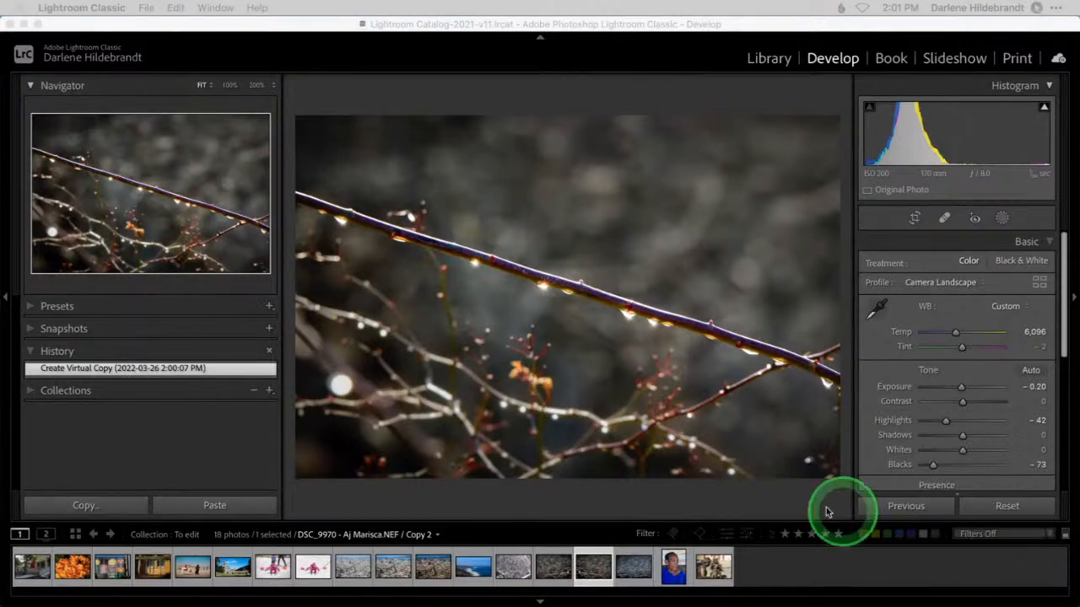
key("l")
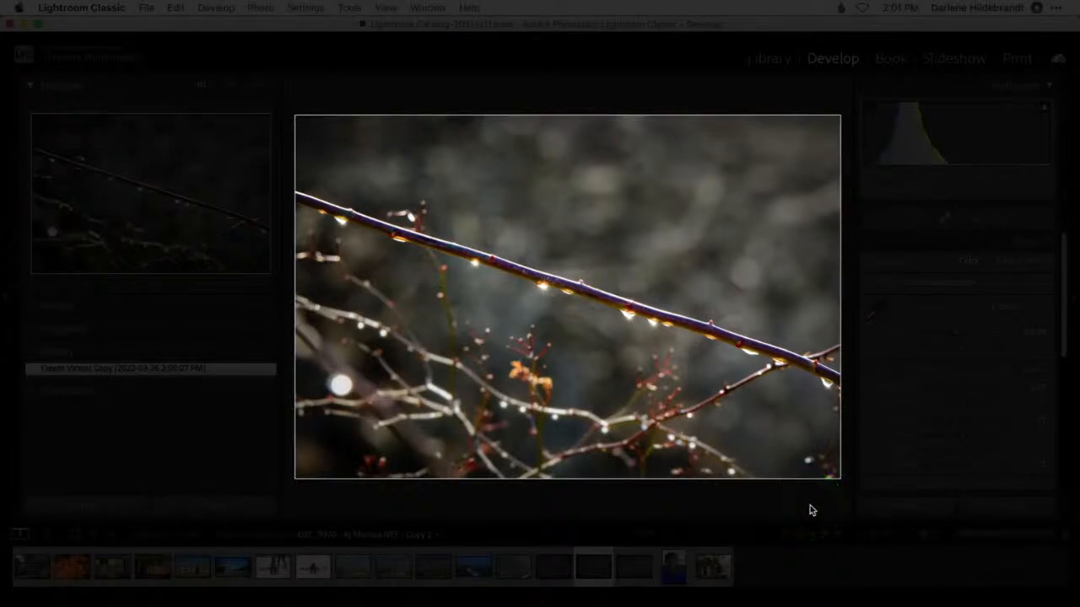
key("l")
key("l")
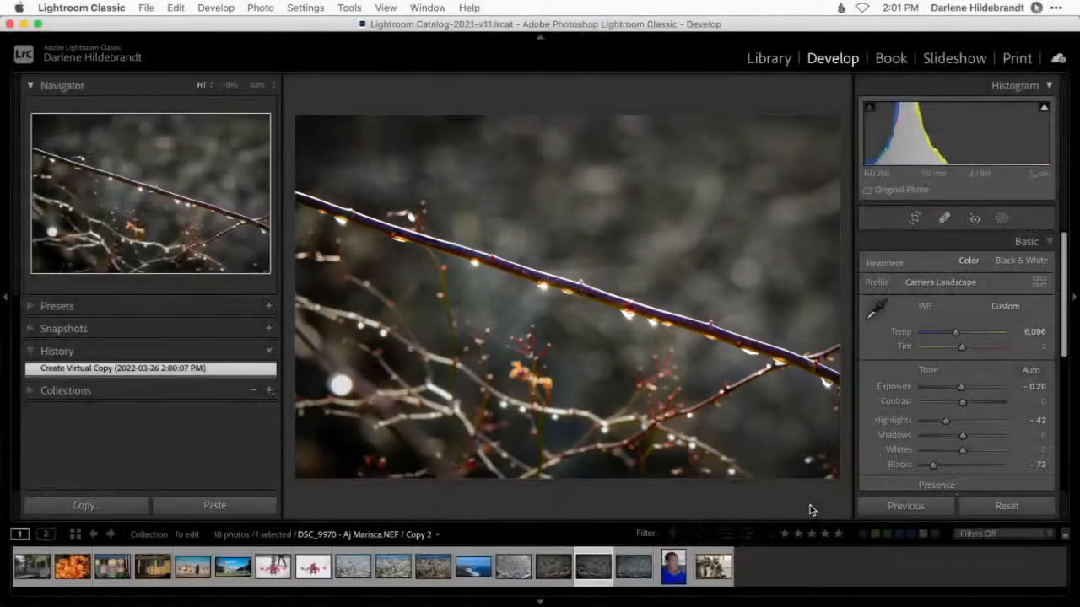
Step: Compare the flipped copy, the unflipped DSC_9970 before and after, and the level-branch Copy 1, returning to the unflipped photo
key("backslash")
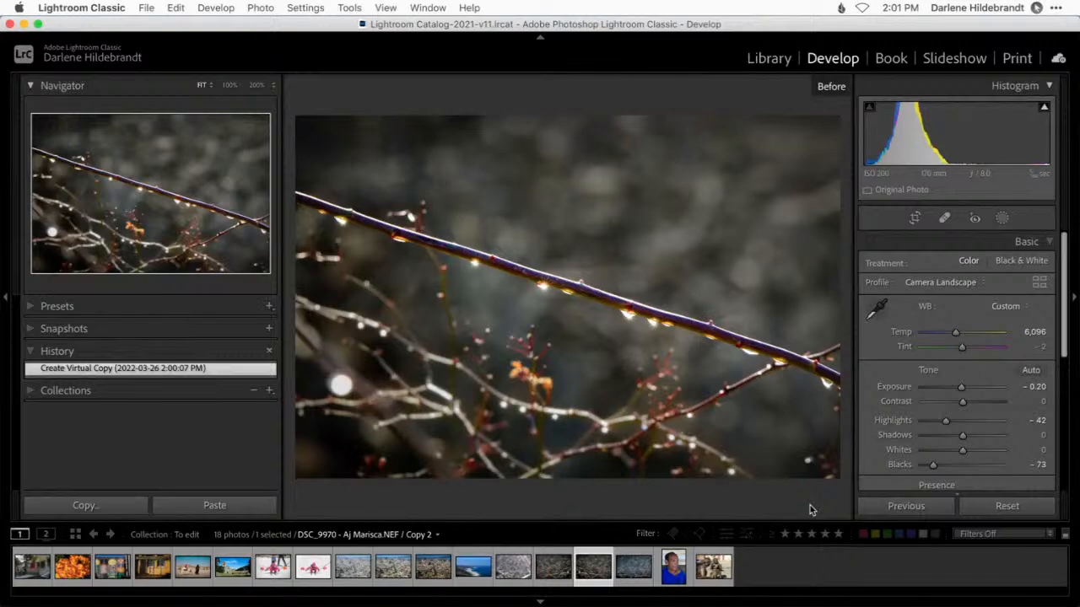
key("Left")
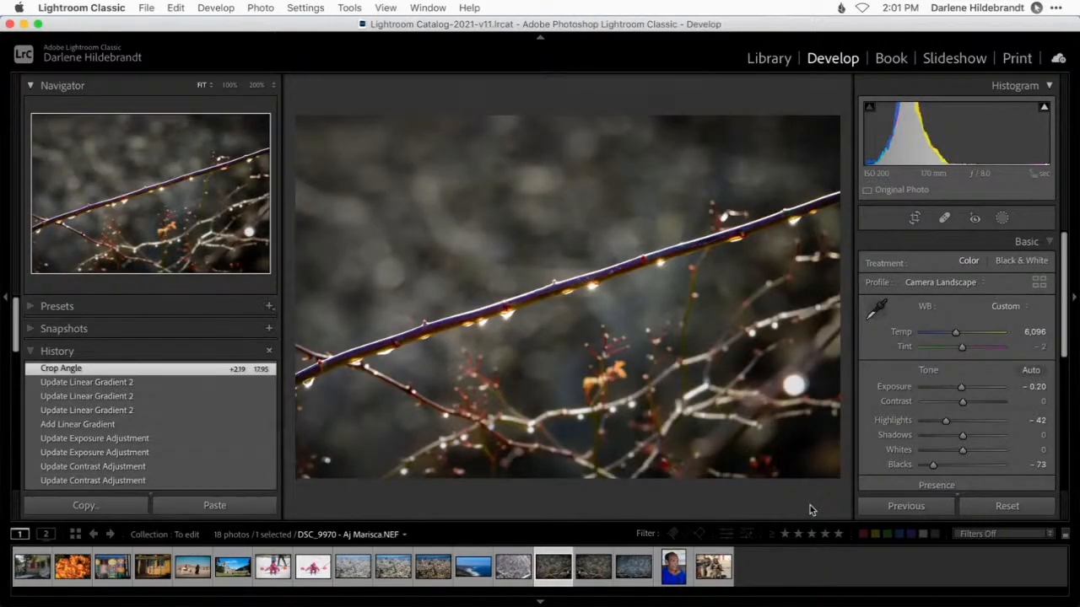
key("backslash")
key("backslash")
left_click(633, 565)
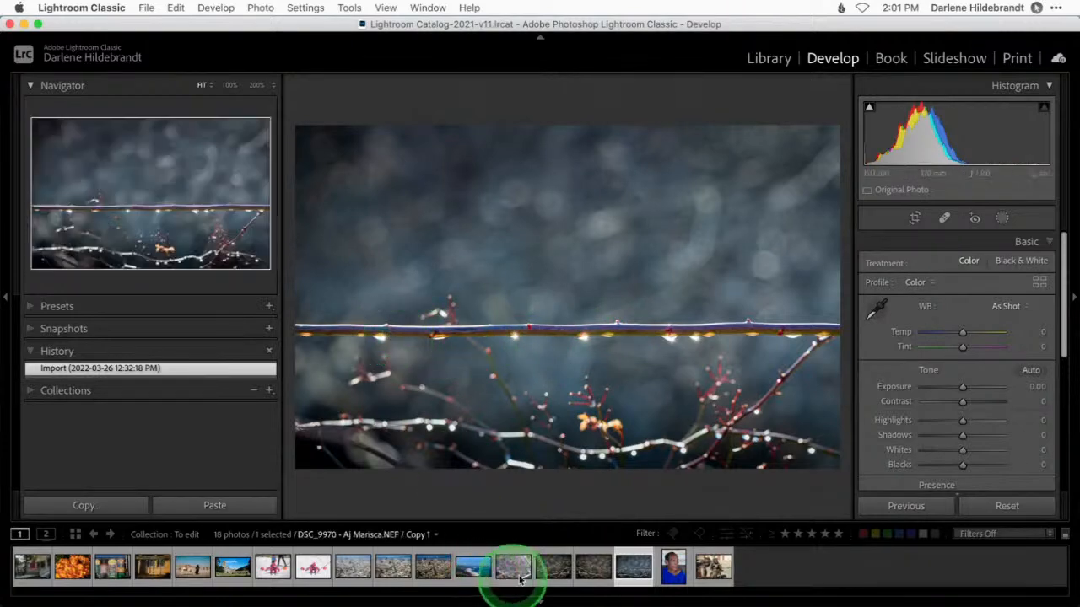
left_click(552, 567)
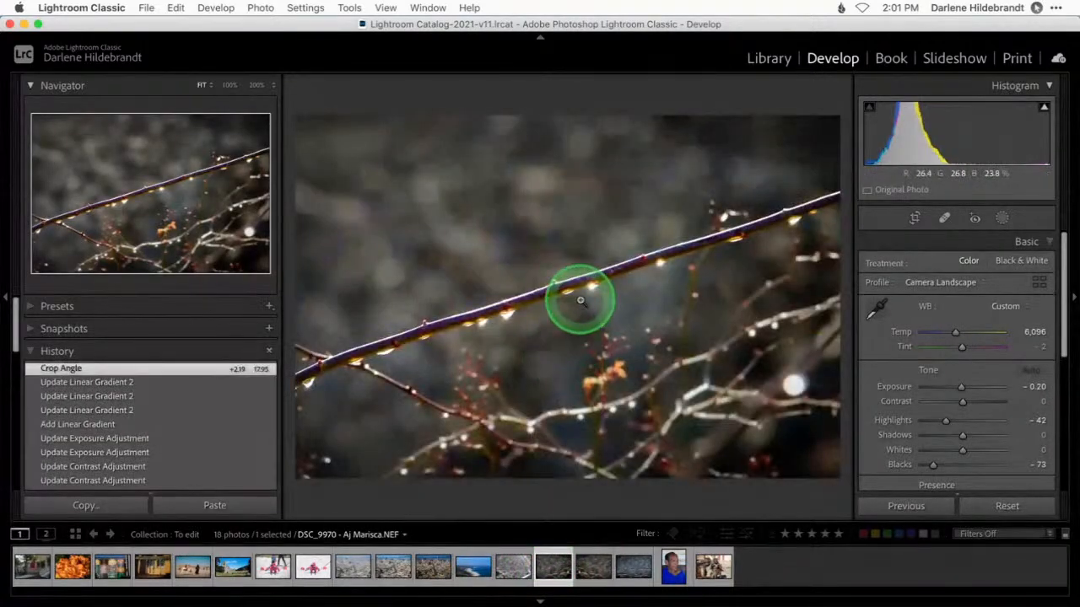
Step: Inspect the branch's water drops at 100% with the camera and exposure info shown, and compare the full photo with its flipped copy
left_click(593, 286)
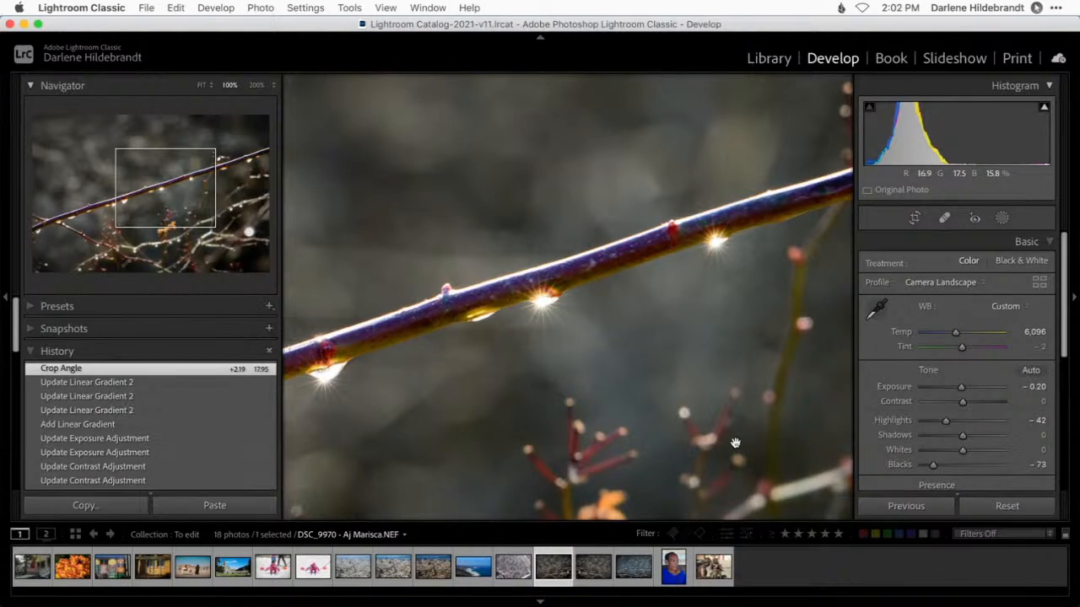
key("i")
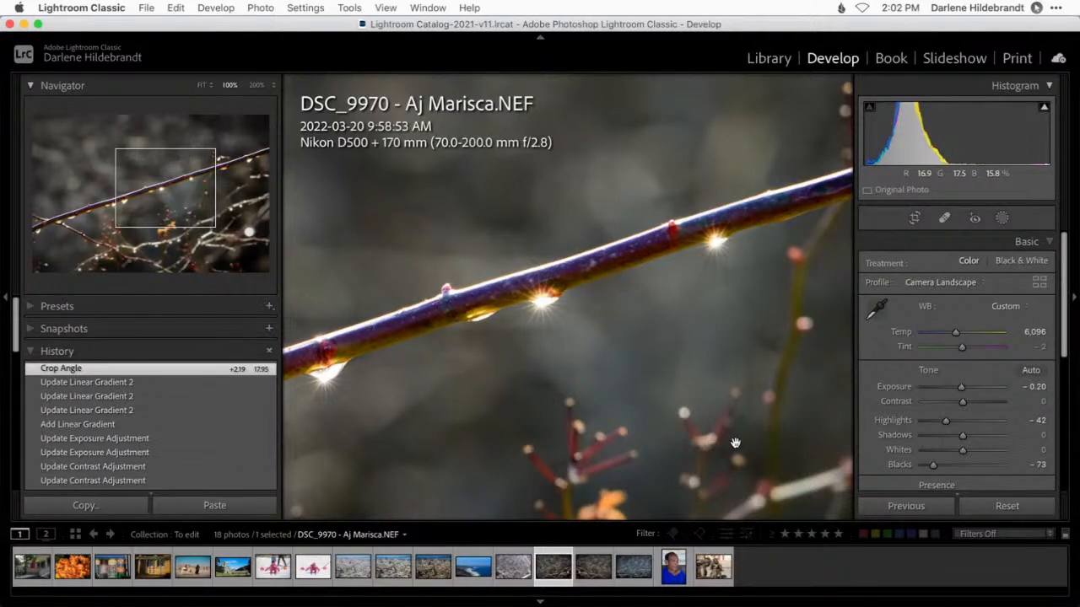
key("i")
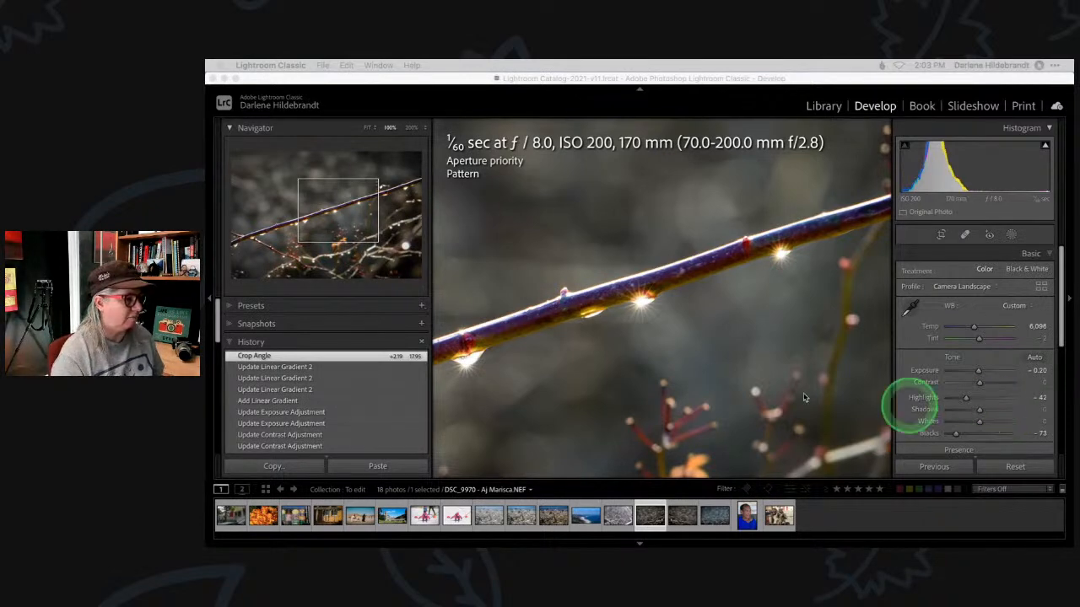
left_click(675, 362)
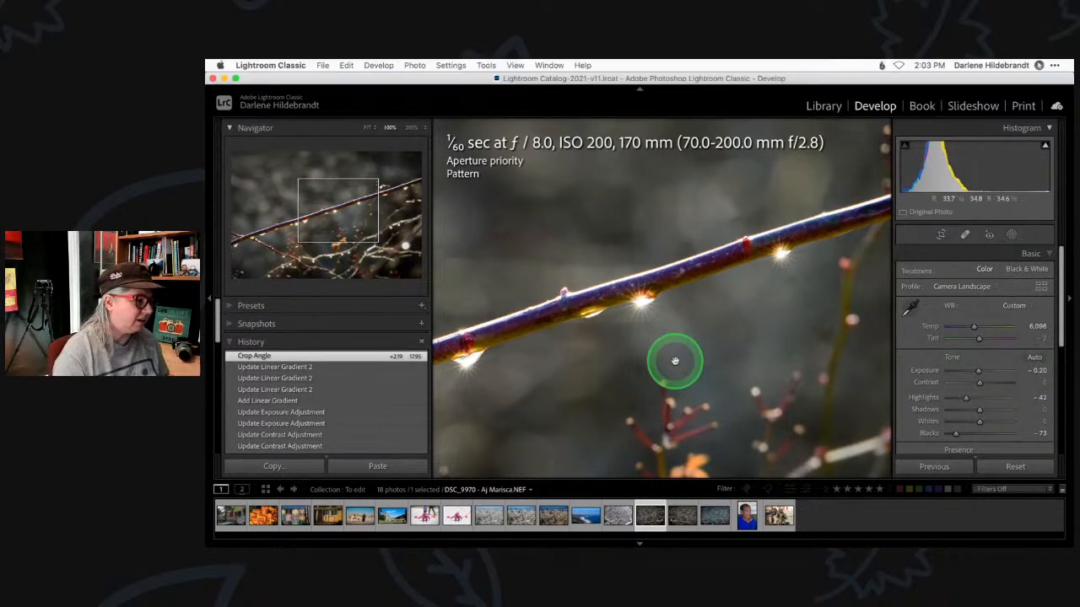
left_click(665, 361)
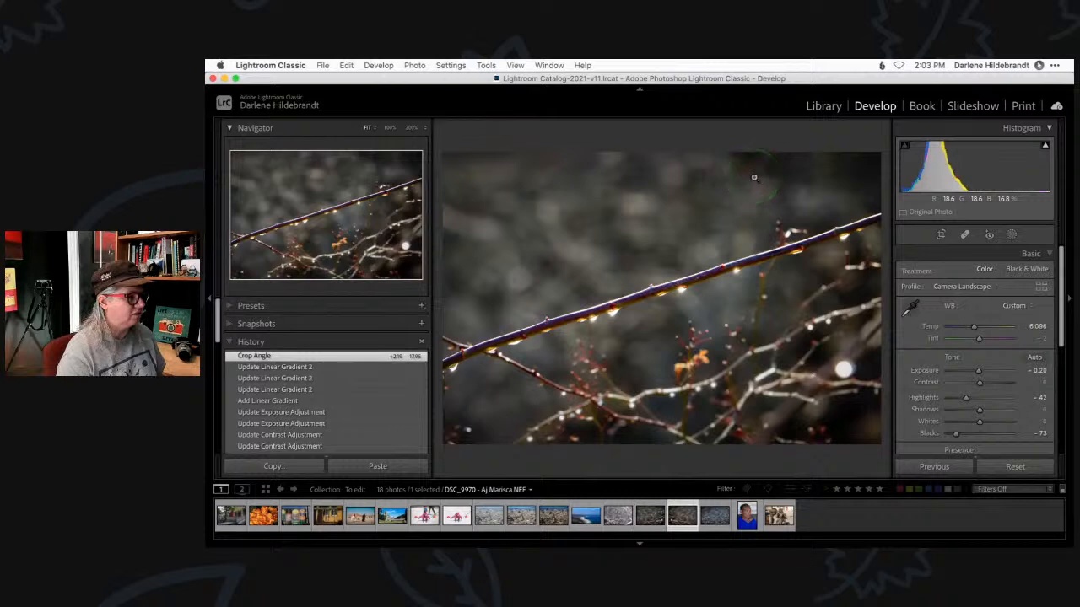
key("super+apostrophe")
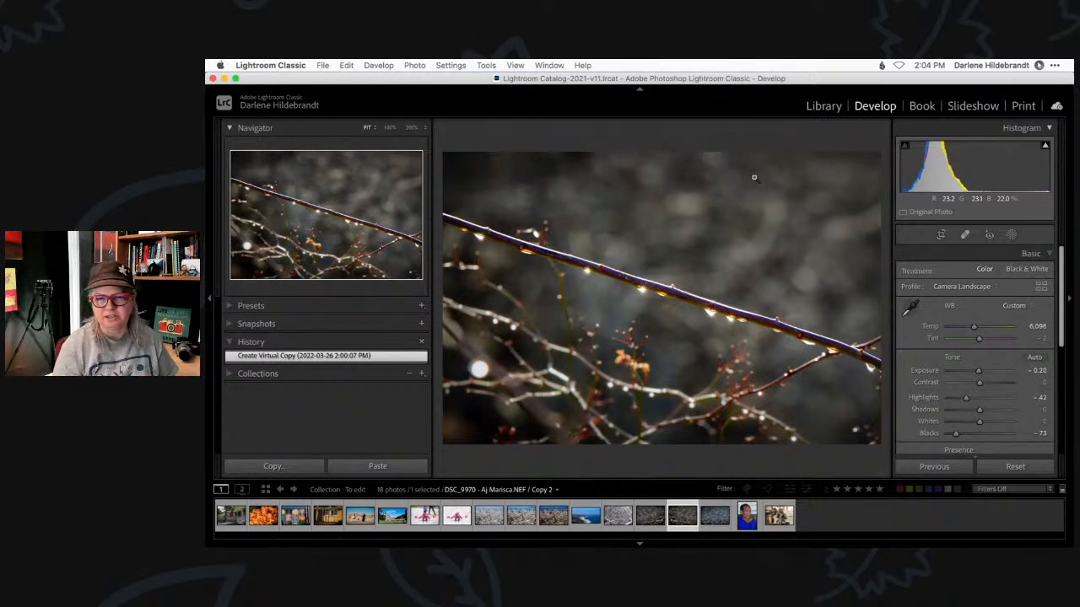
key("Left")
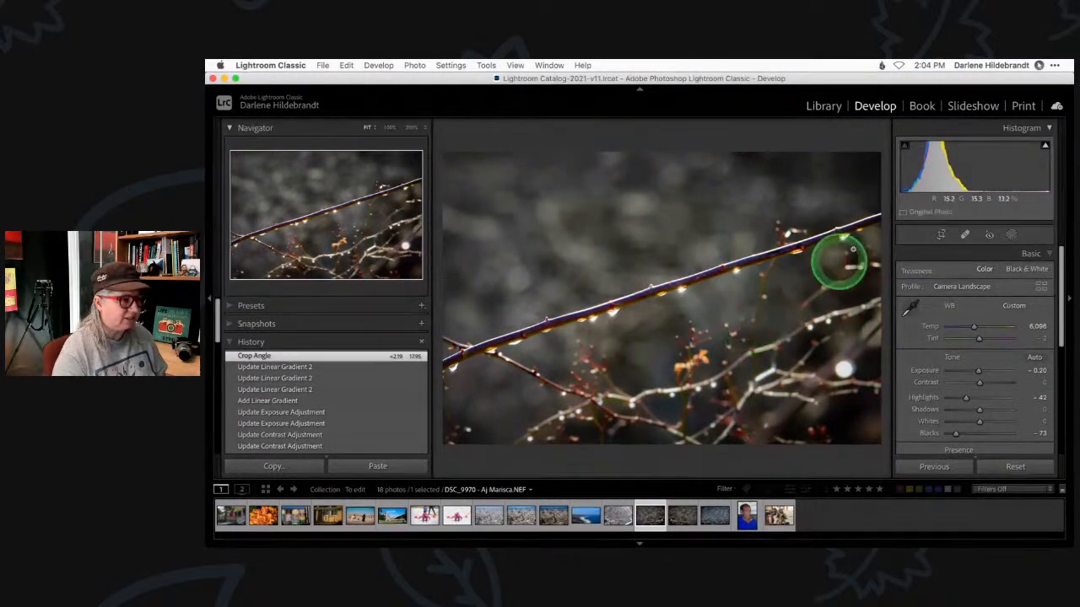
Step: Open the masks of the unflipped branch photo and switch all masks off and on to compare their effect
left_click(1011, 235)
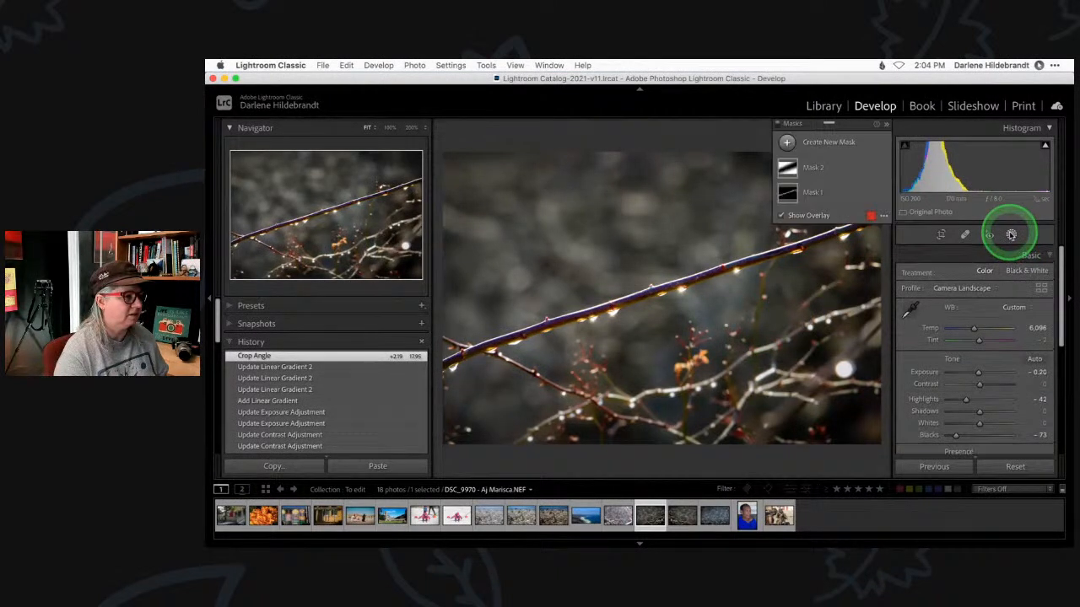
left_click(858, 147)
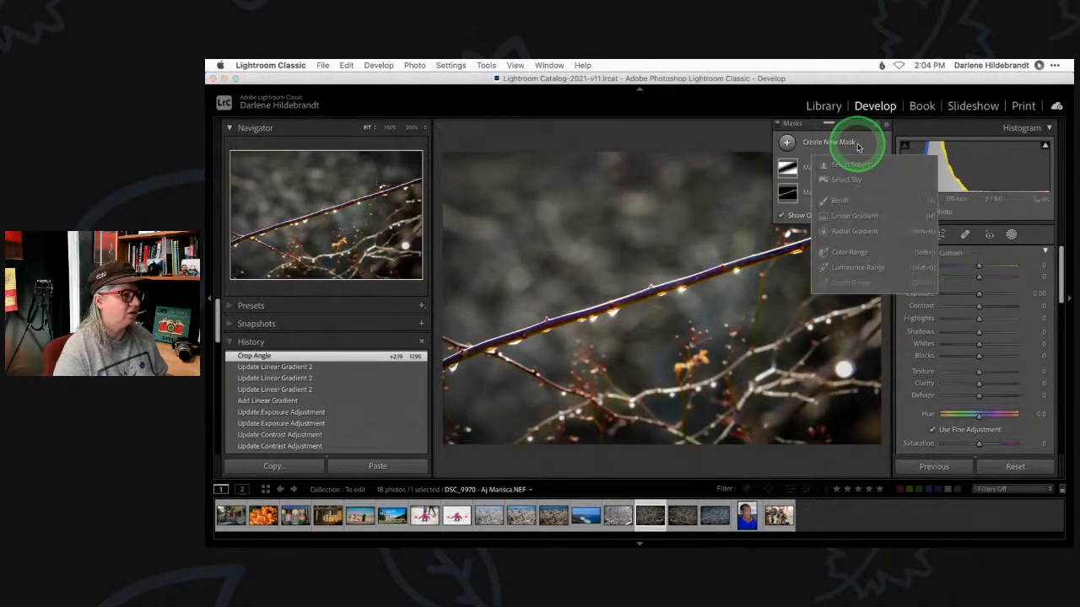
left_click(778, 126)
left_click(778, 127)
left_click(778, 126)
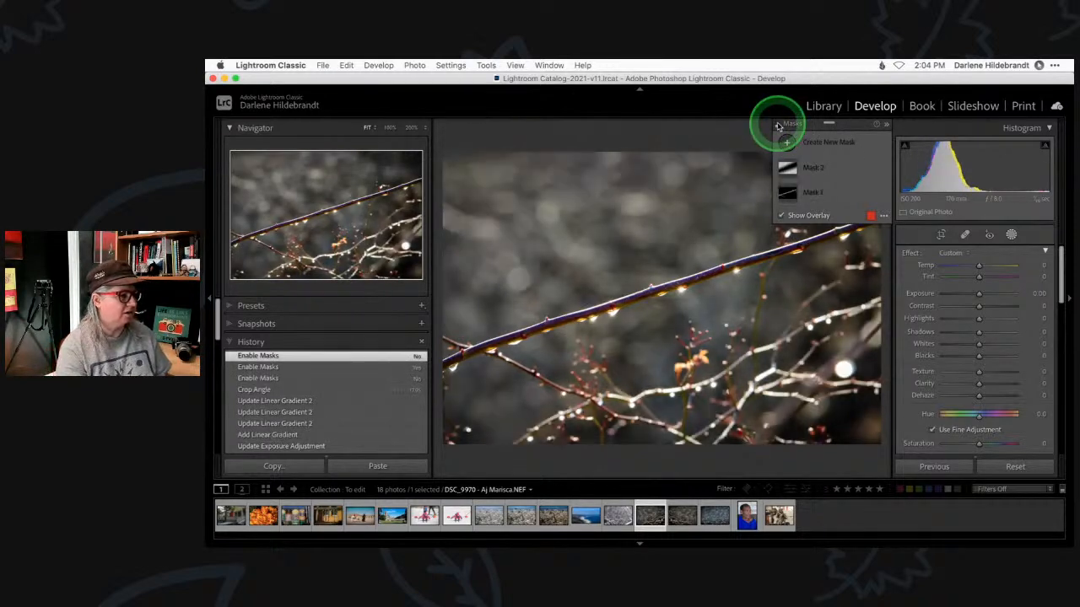
left_click(777, 126)
Step: Examine Mask 1's subject selection with its overlay shown, and Mask 2's linear gradient adjustments down to Sharpness
left_click(831, 193)
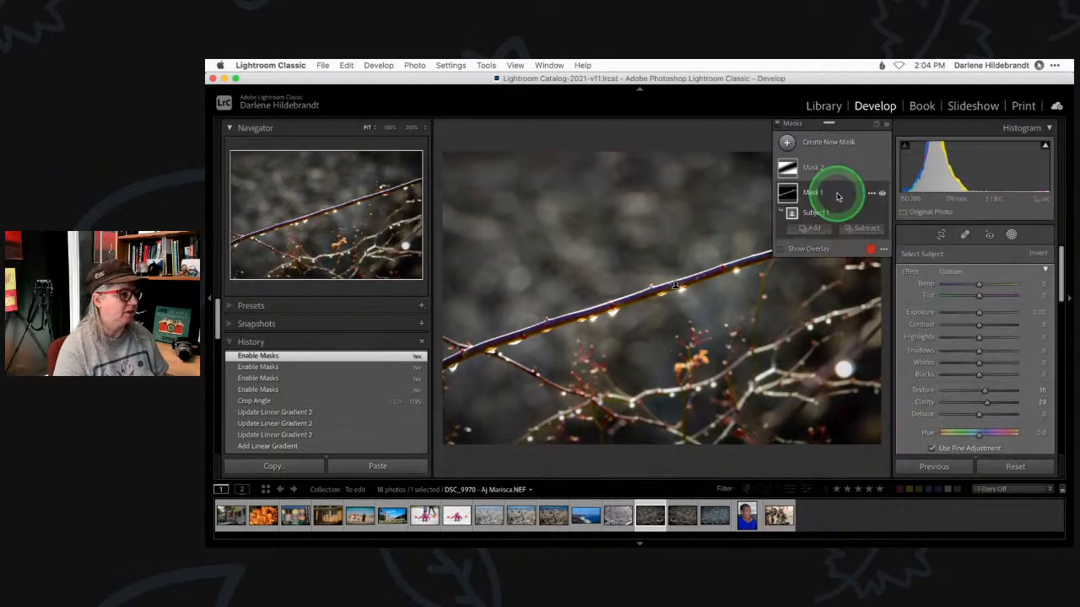
left_click(781, 250)
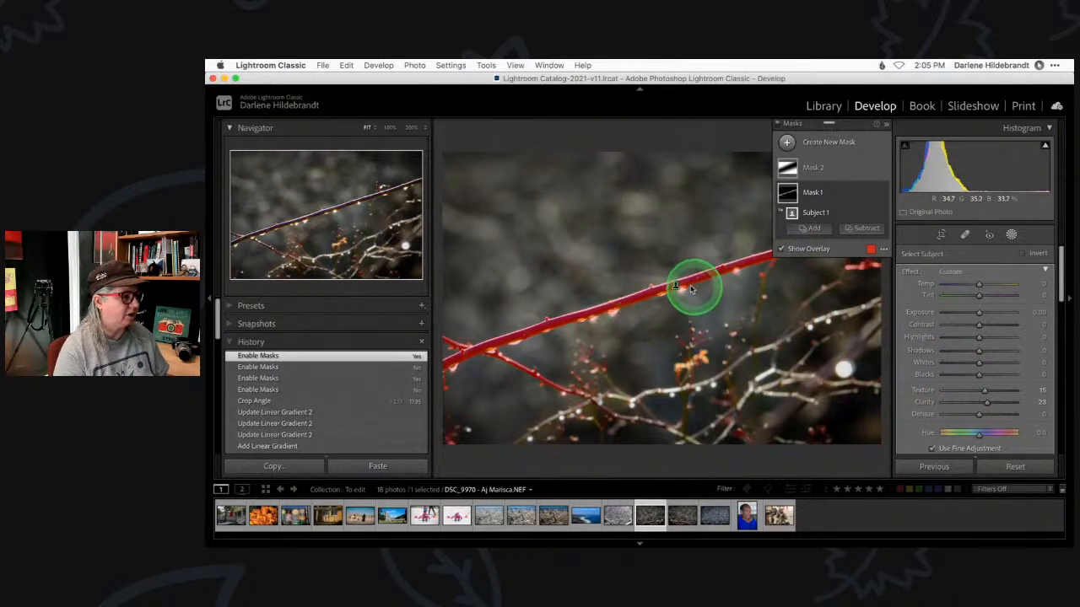
left_click(835, 172)
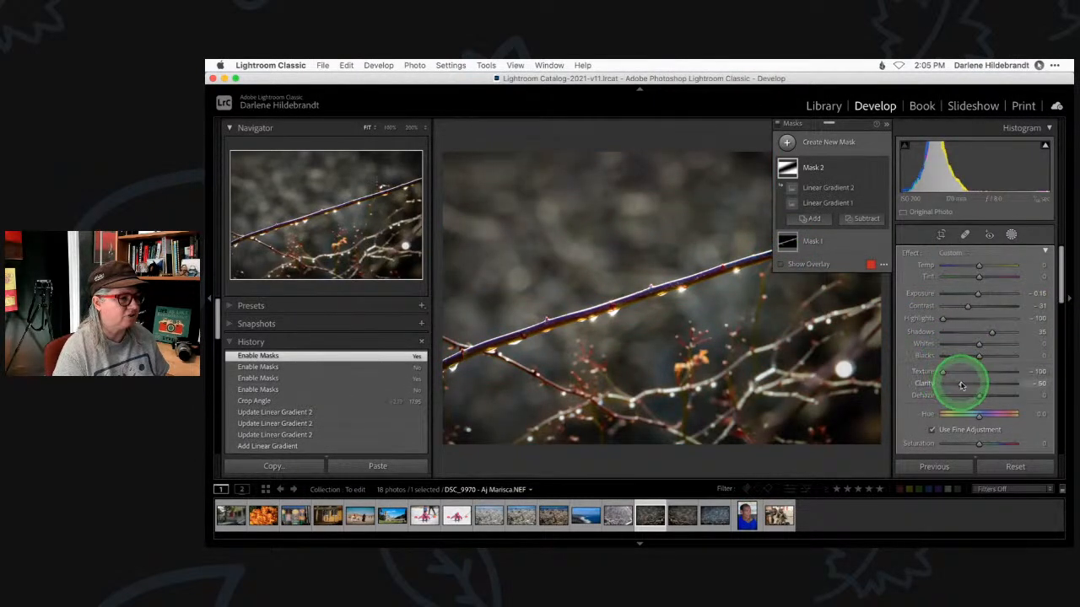
scroll(942, 372, "down", 3)
left_click_drag(942, 369, 919, 369)
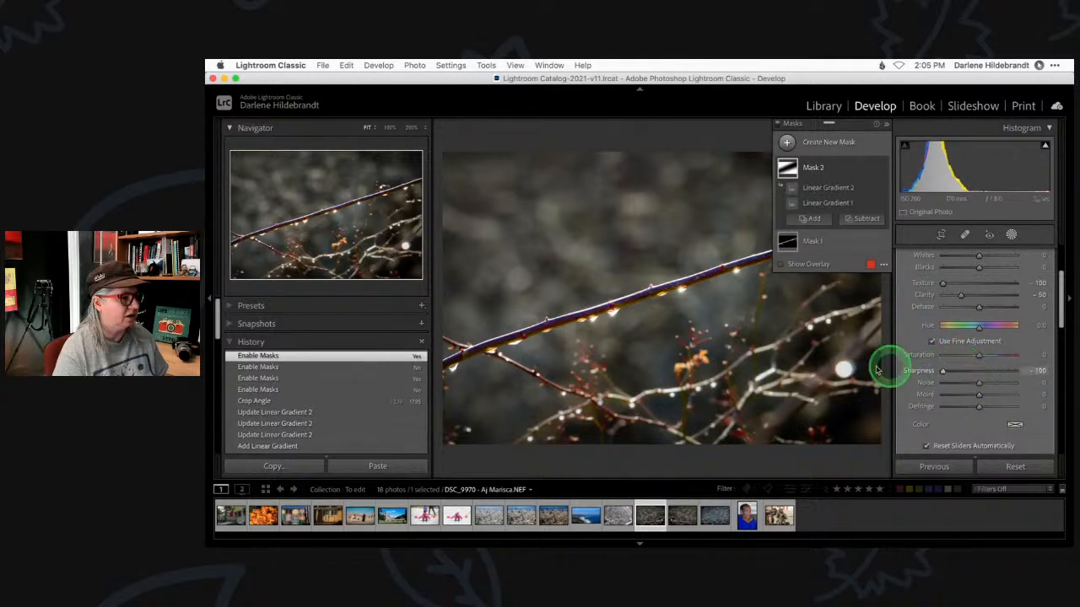
scroll(987, 373, "up", 1)
scroll(988, 373, "up", 3)
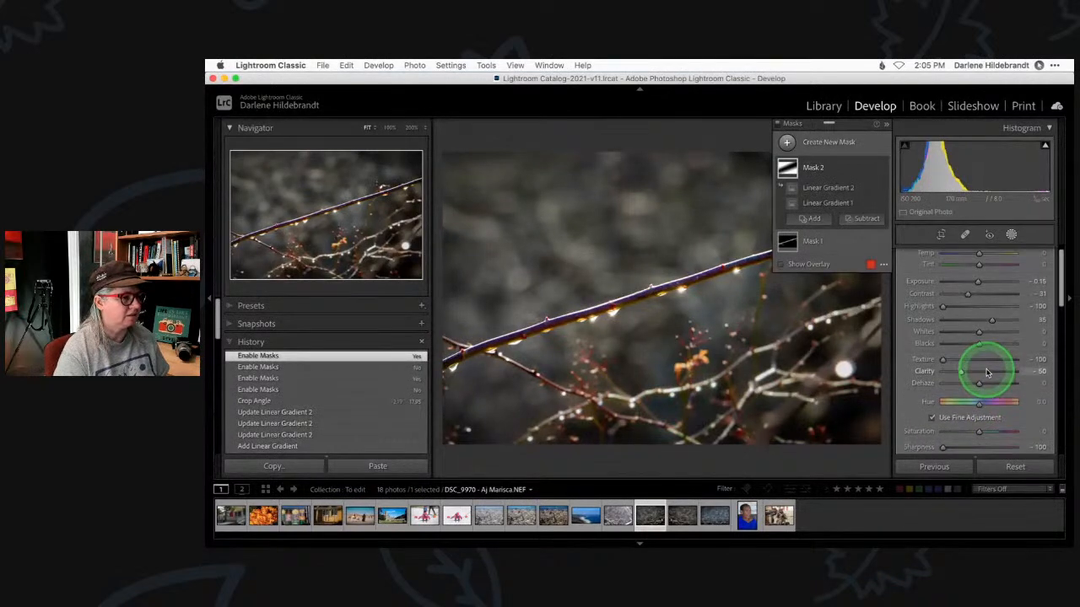
Step: Hide and show Mask 2 repeatedly to compare the background's look with and without it, and close masking
left_click(882, 170)
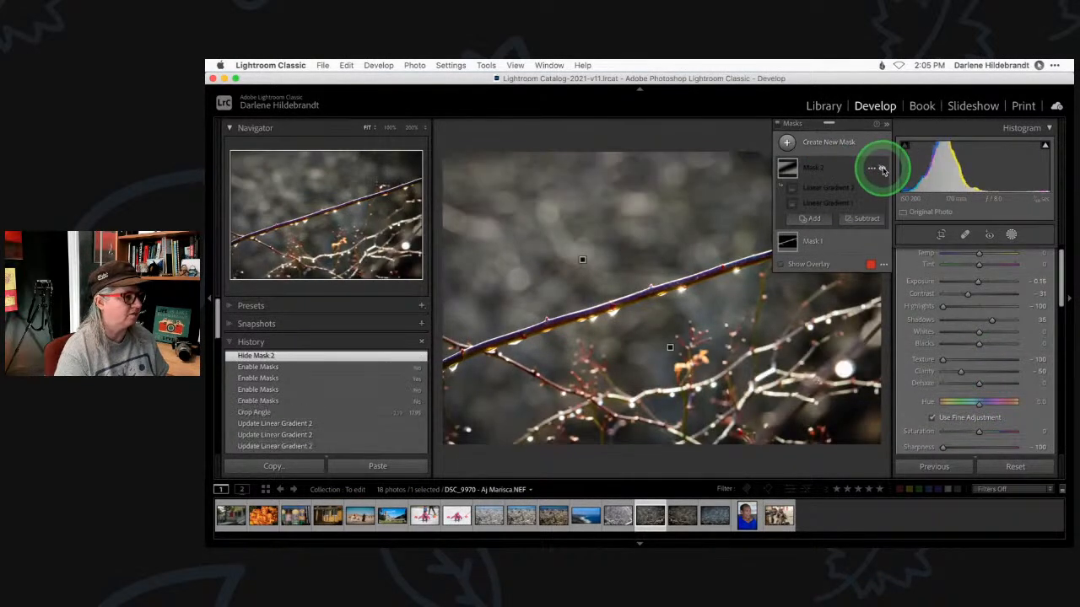
left_click(883, 169)
left_click(882, 169)
left_click(882, 169)
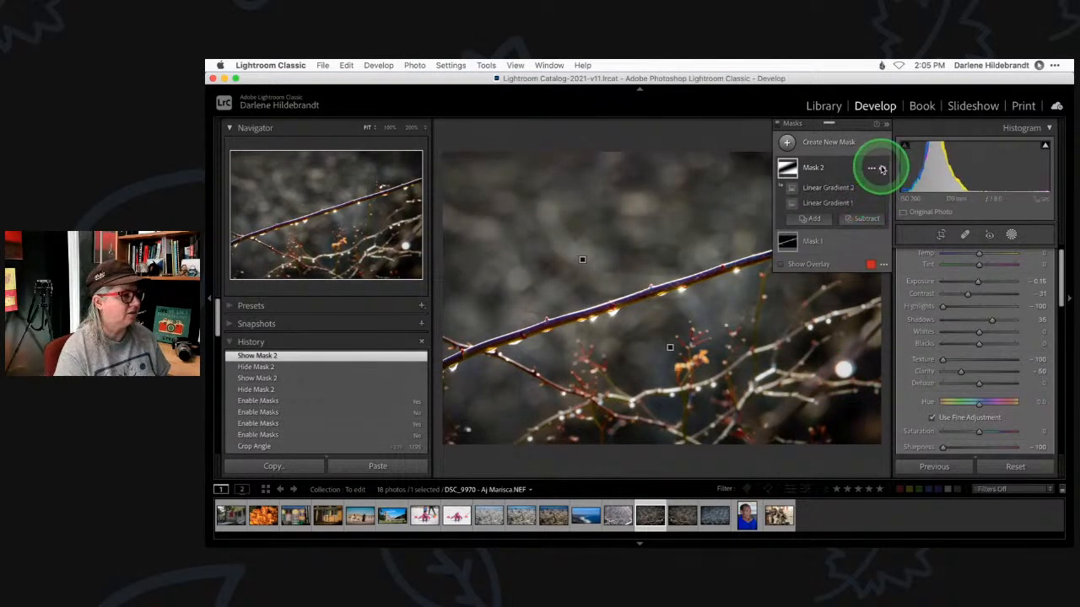
left_click(882, 170)
left_click(882, 170)
left_click(882, 169)
left_click(883, 170)
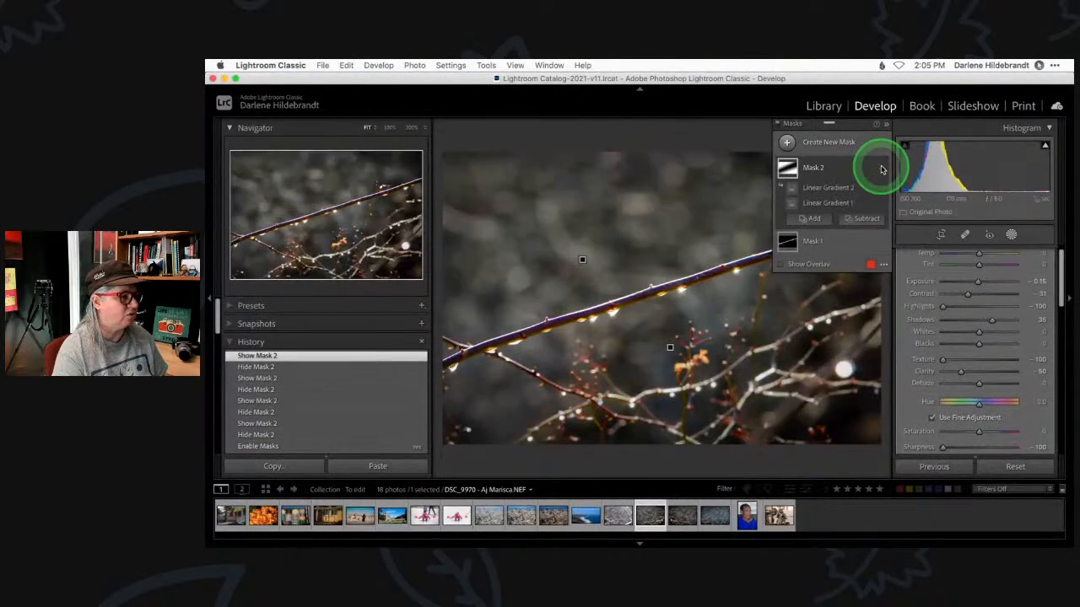
left_click(1012, 234)
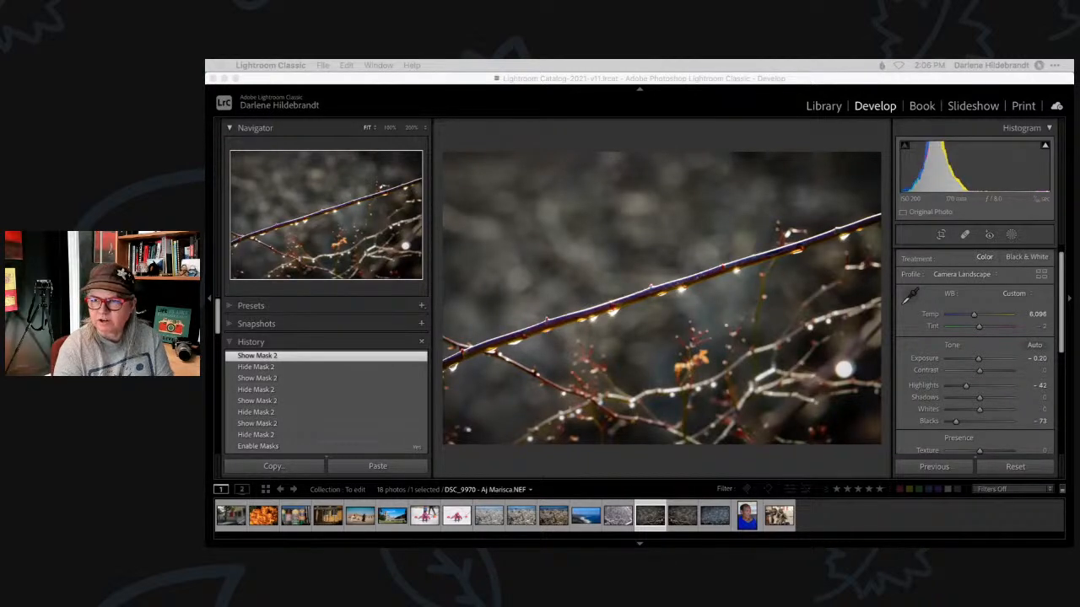
Step: Show the branch photo's info overlay, going from the file and camera details to the exposure settings
left_click(843, 134)
key("i")
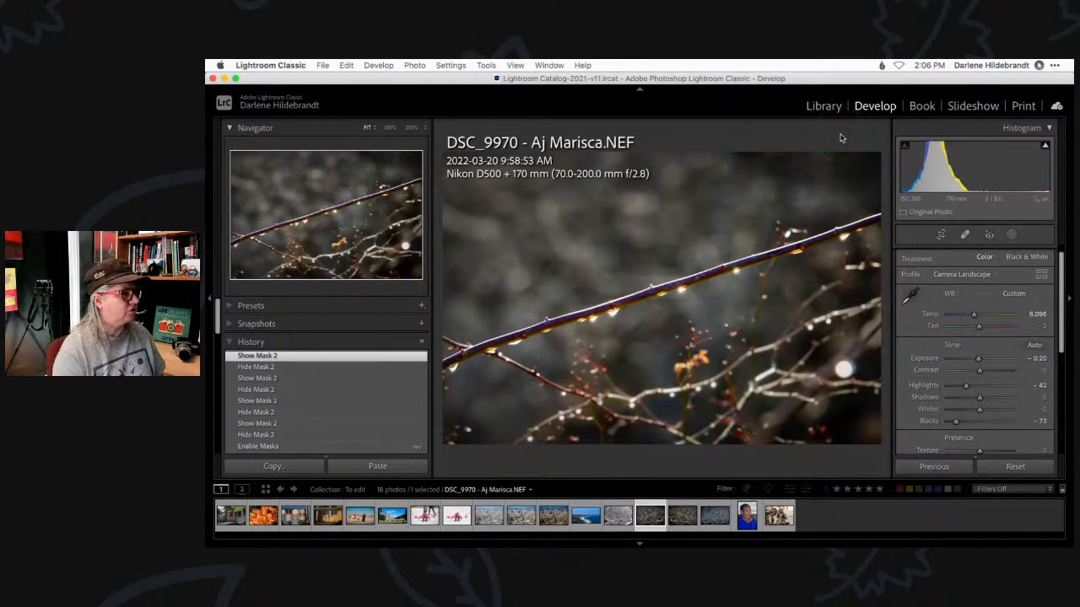
key("i")
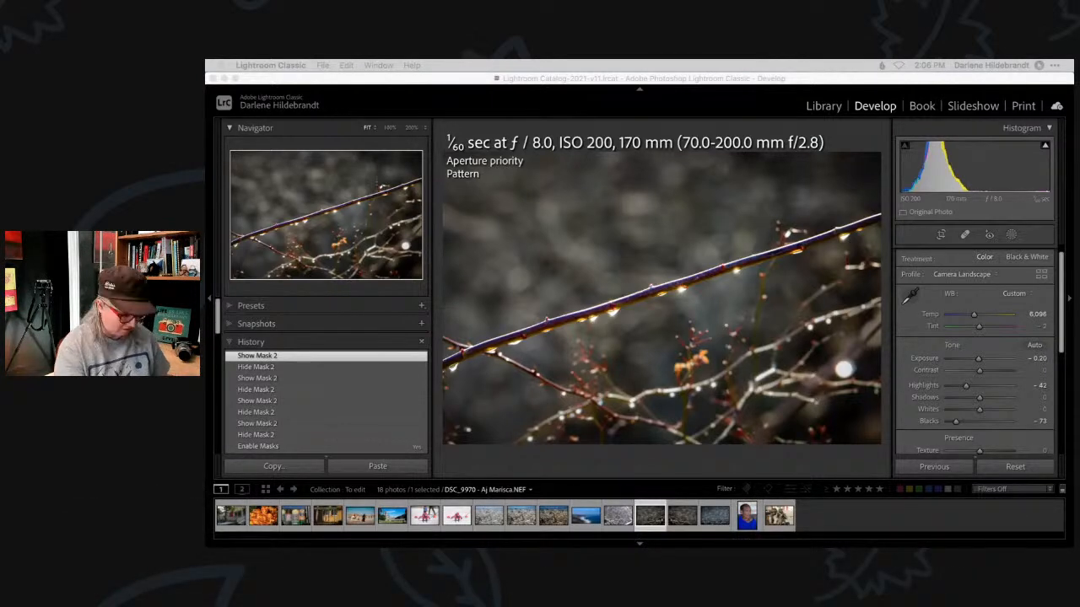
Step: Hide the info overlay and send the branch photo to Luminar Neo for editing
left_click(650, 454)
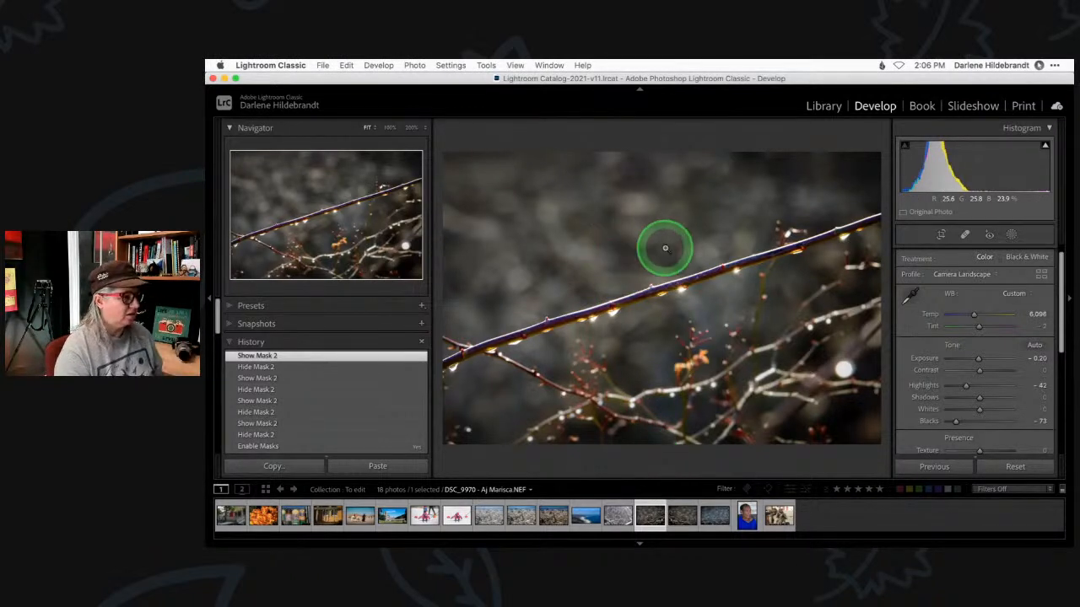
right_click(665, 248)
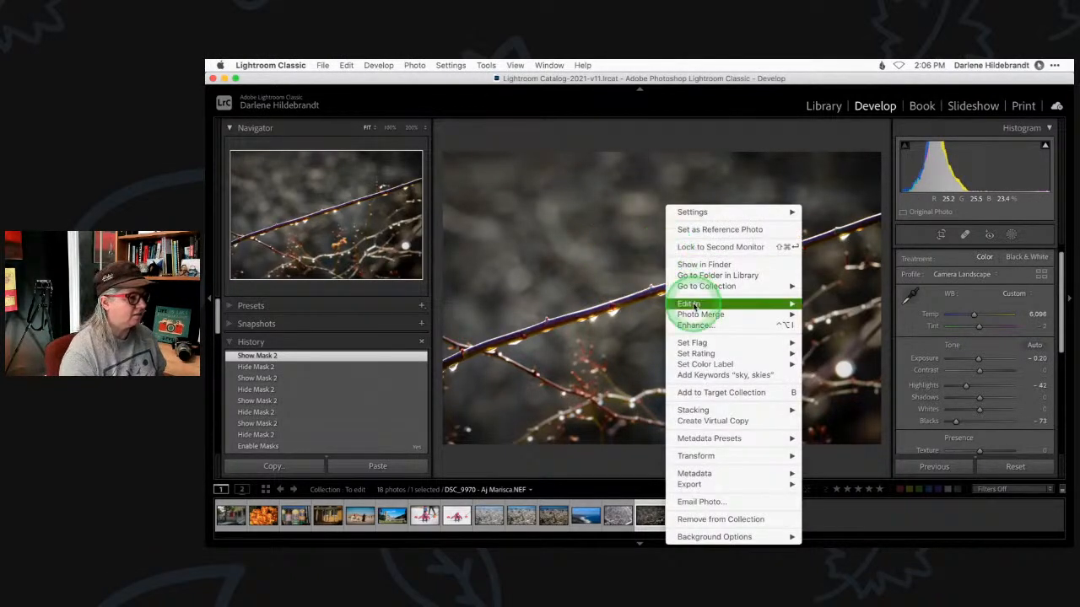
mouse_move(696, 306)
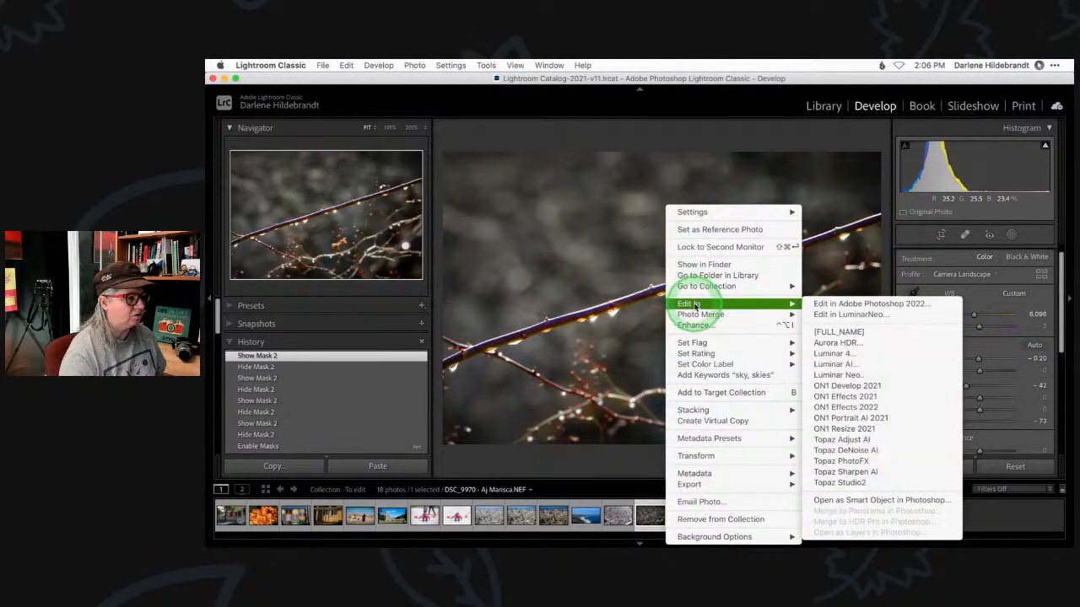
left_click(842, 376)
left_click(720, 391)
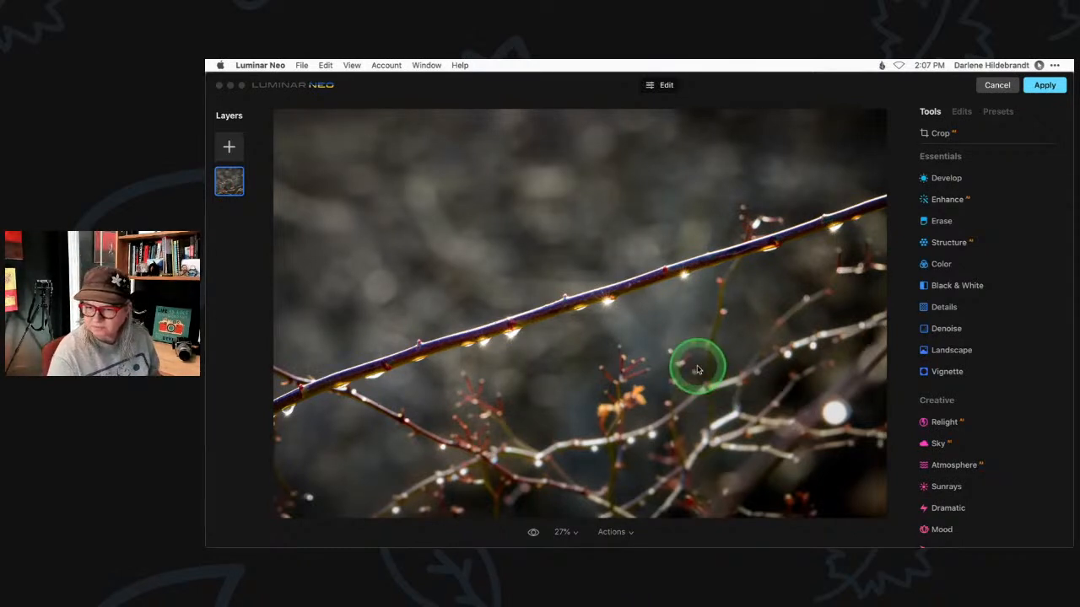
Step: Add the golden bokeh picture from My Images as a new layer above the branch photo
left_click(248, 232)
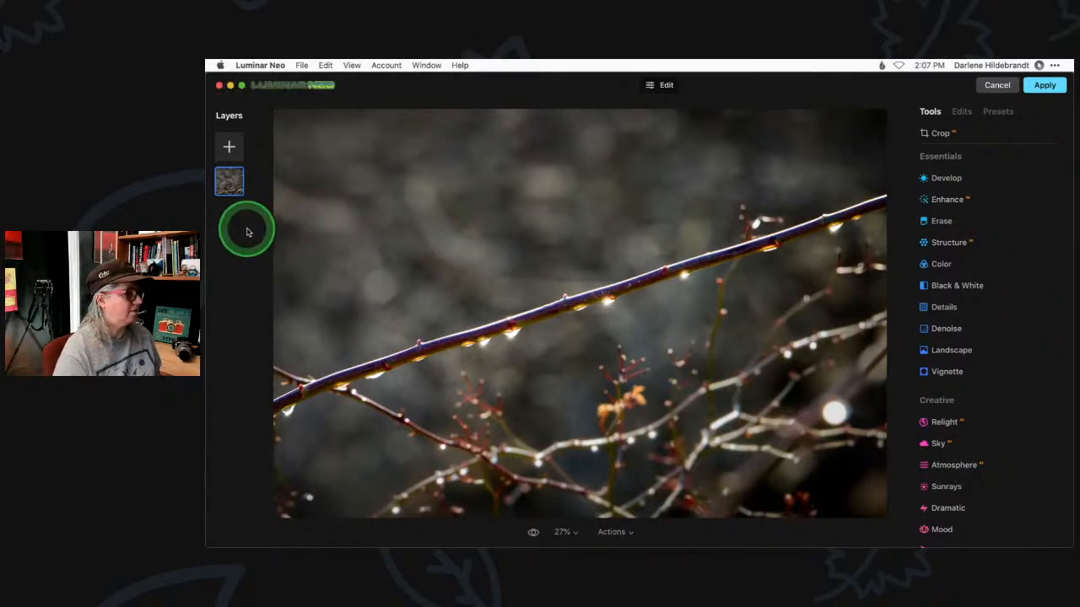
left_click(229, 149)
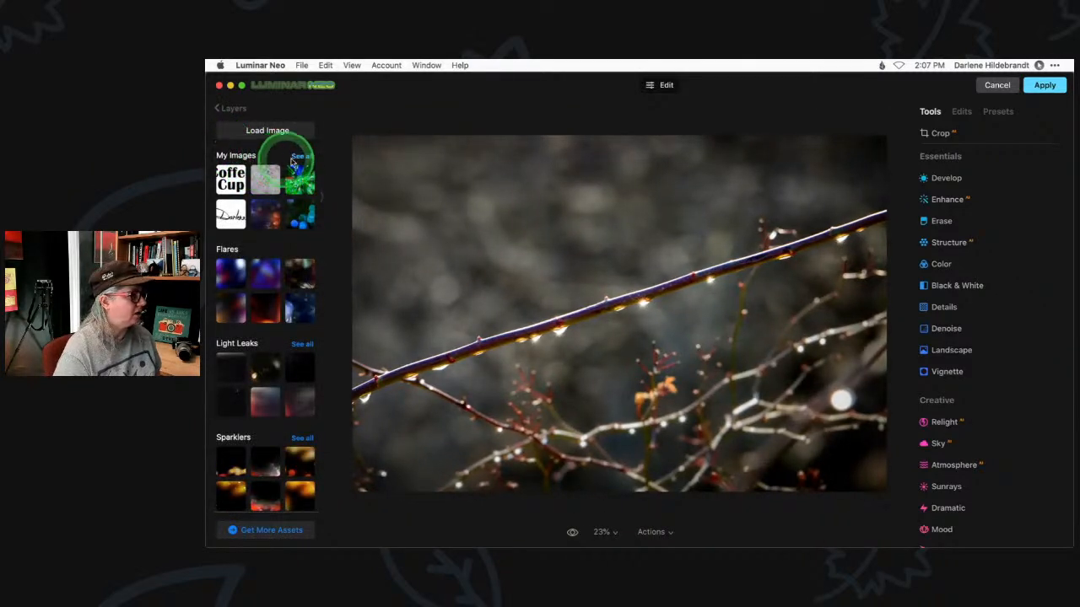
left_click(300, 157)
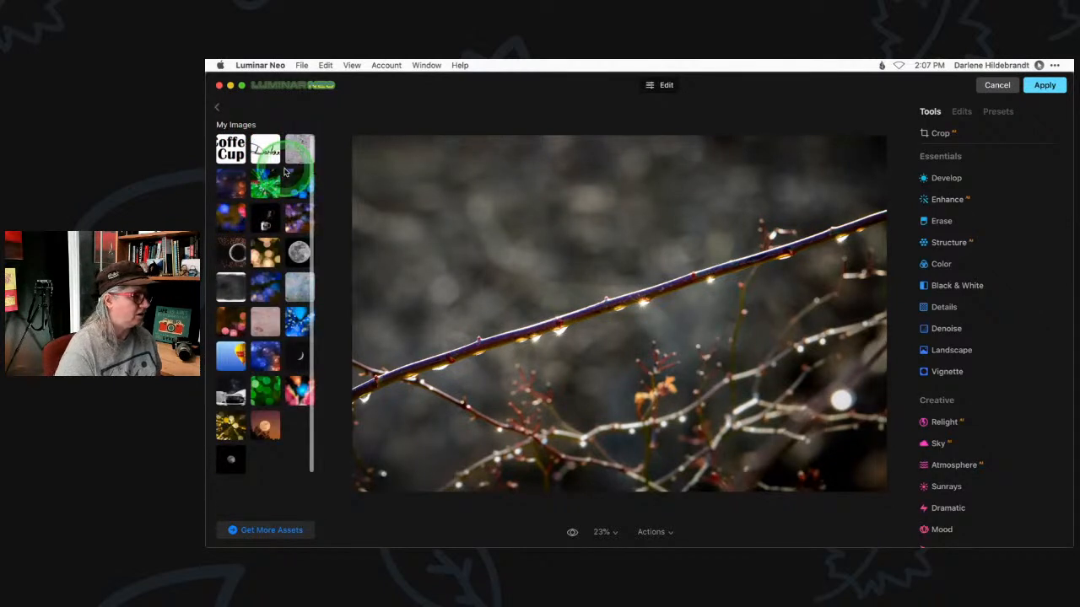
left_click(269, 256)
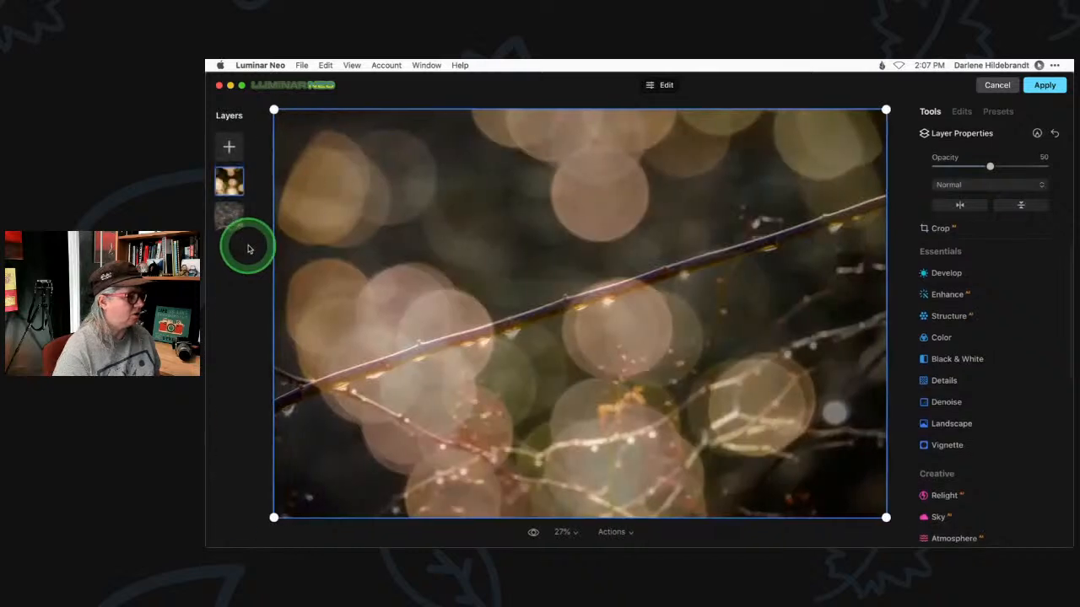
Step: Try the bokeh layer flipped both ways and leave it flipped vertically over the branch
left_click(1021, 206)
left_click(1021, 206)
left_click(1020, 206)
left_click(960, 206)
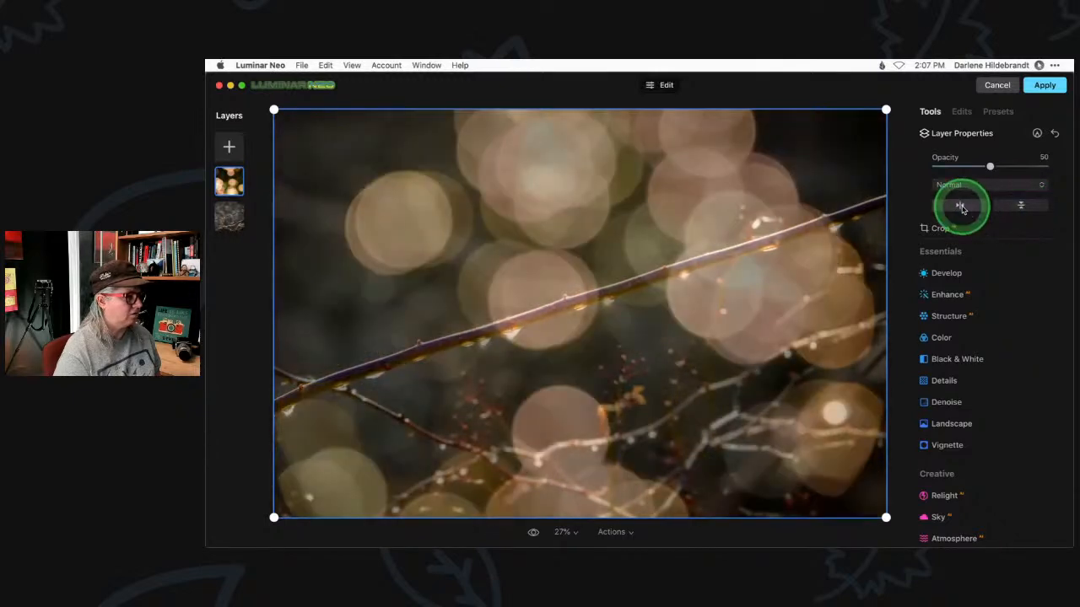
left_click(1015, 208)
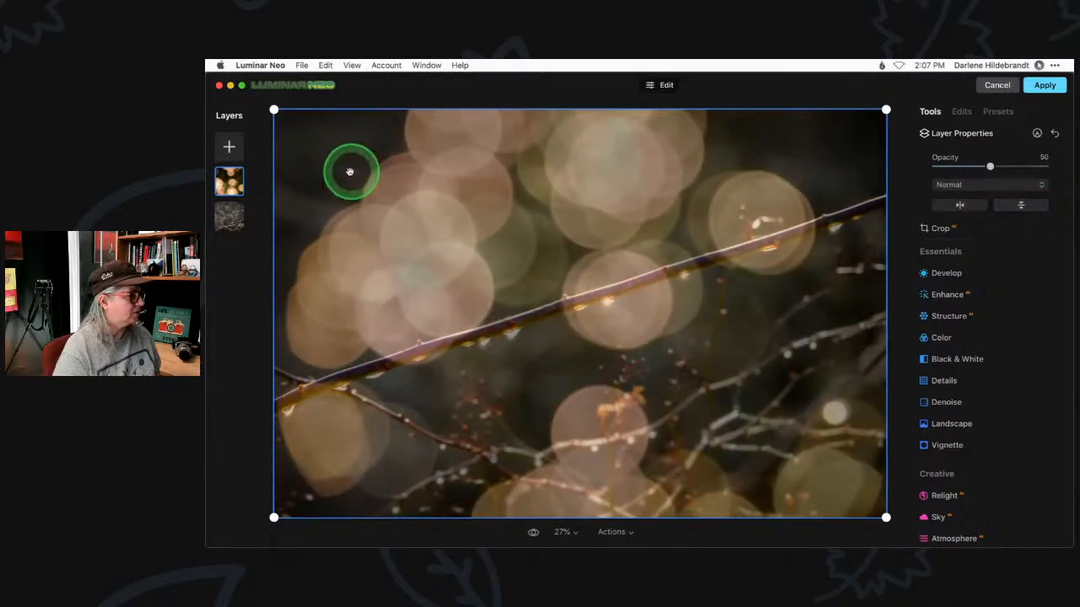
Step: Try the Lighten and Screen blend modes on the bokeh layer and settle on Overlay
left_click(941, 184)
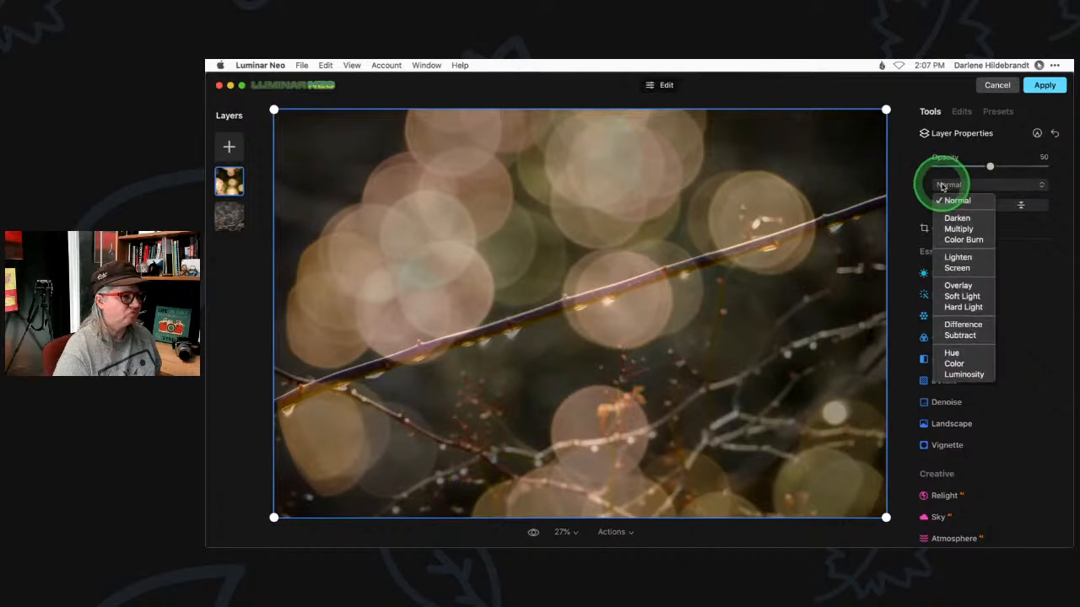
left_click(958, 258)
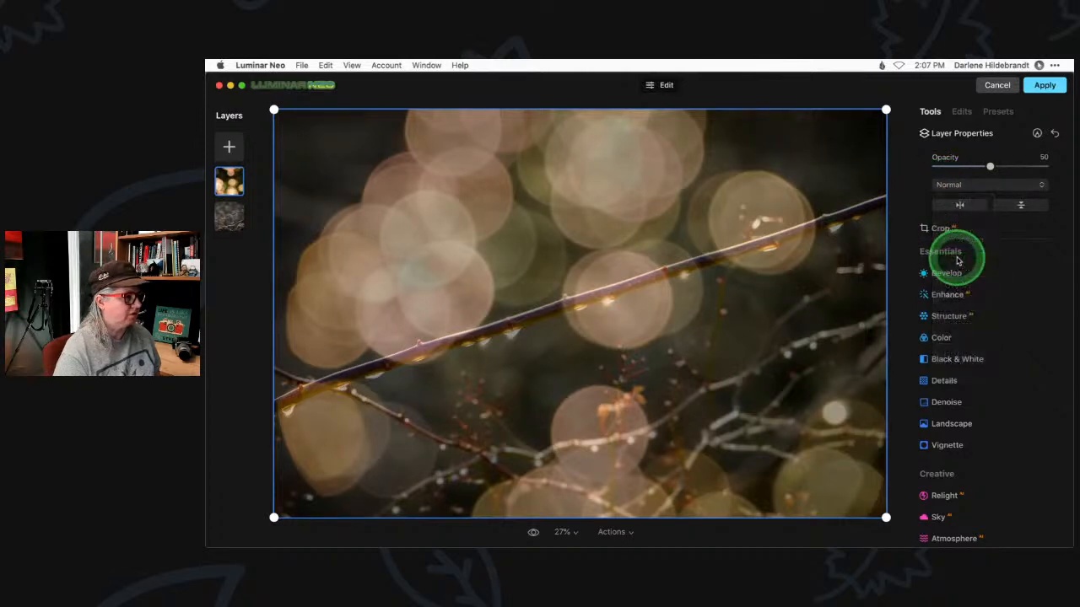
left_click(958, 185)
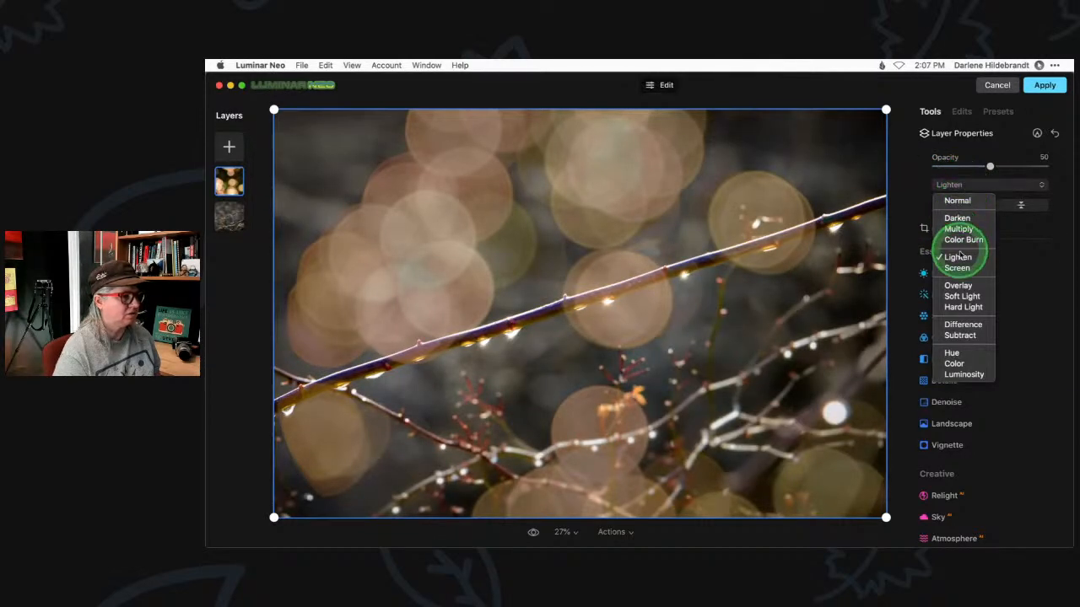
left_click(957, 268)
left_click(962, 179)
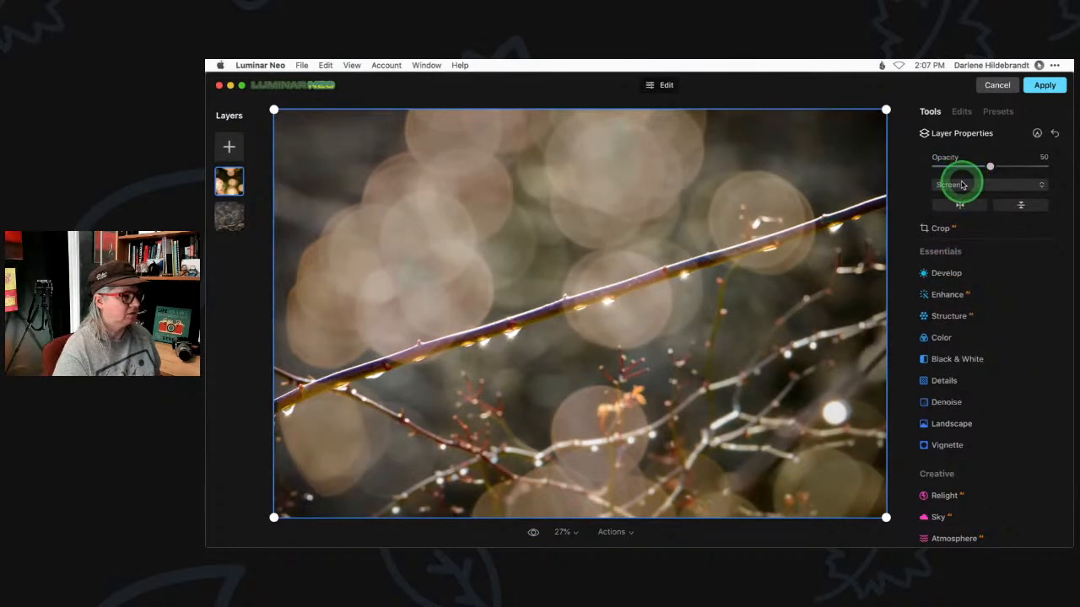
left_click(964, 287)
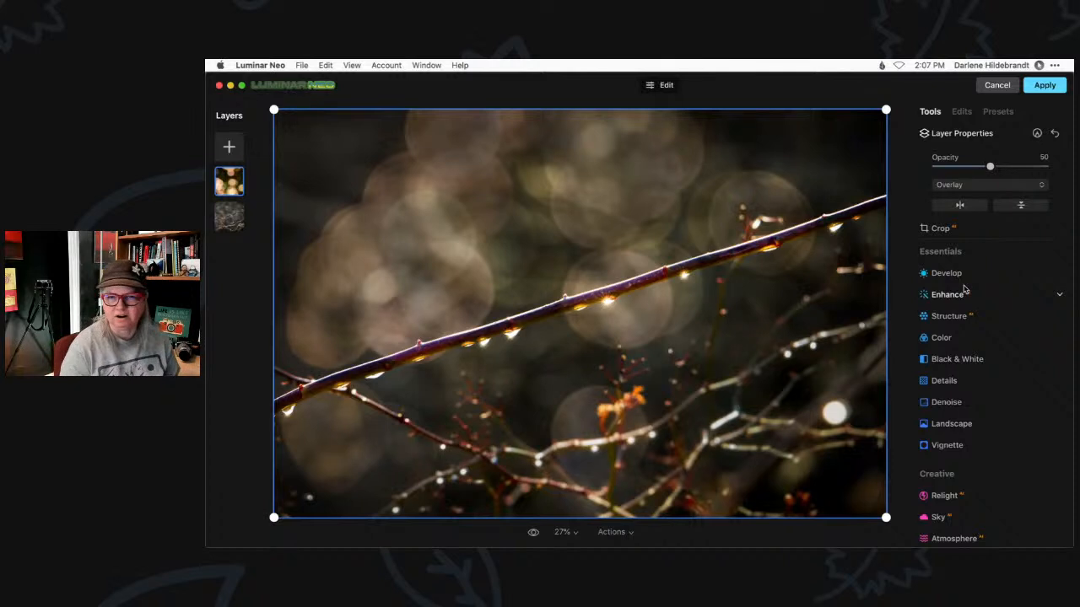
Step: Raise the bokeh layer's opacity to 72 and finish its layer properties
left_click_drag(990, 167, 1025, 169)
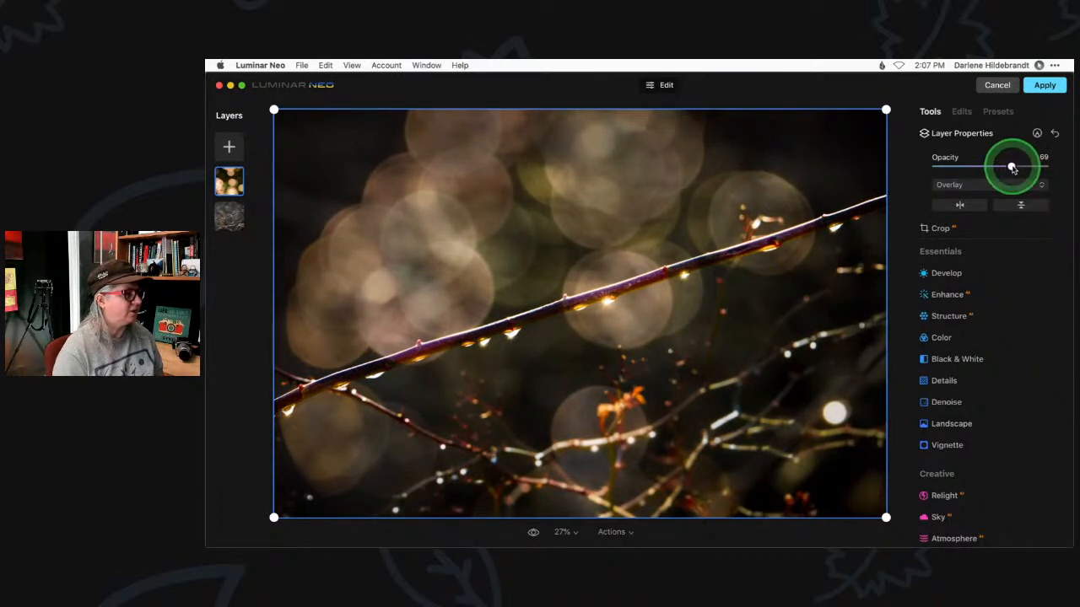
left_click_drag(1012, 168, 1016, 168)
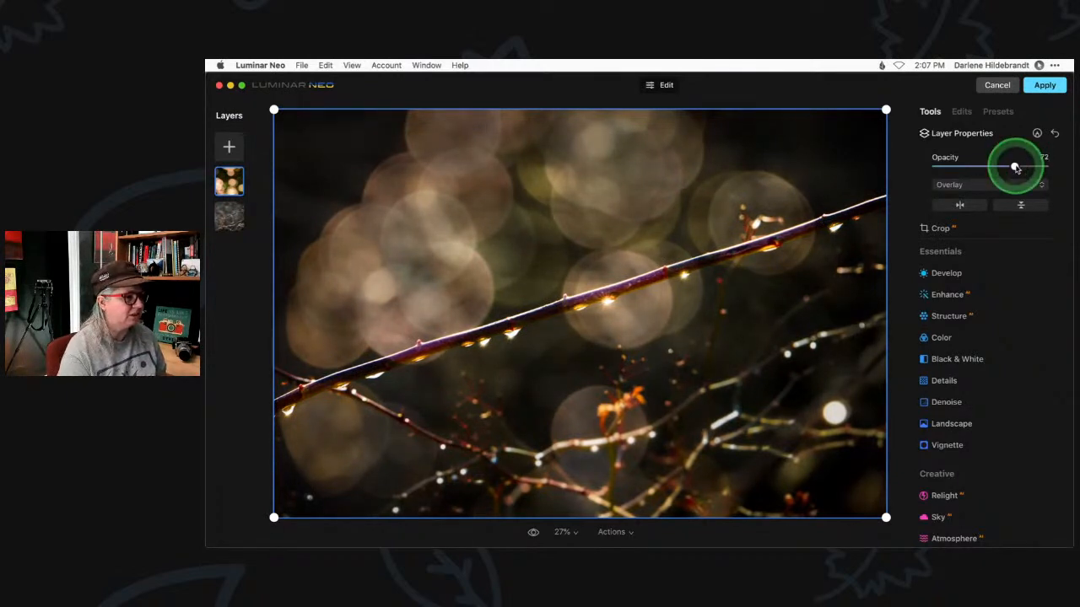
key("Return")
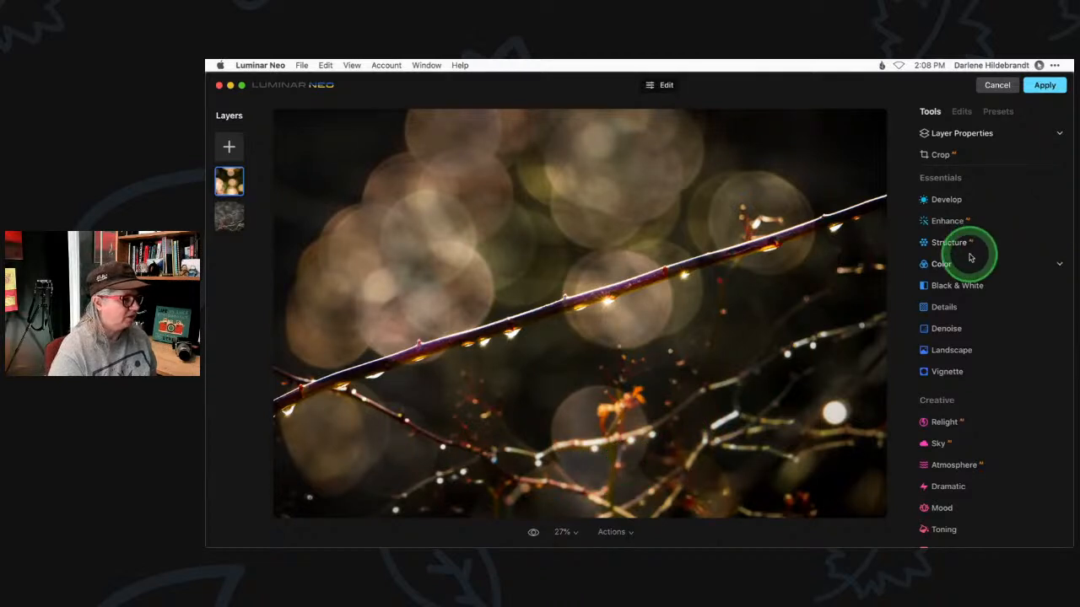
Step: Try darkening the bokeh layer with Develop at Exposure -2.45, Smart Contrast -69 and Highlights -100, and reset the adjustments
left_click(946, 200)
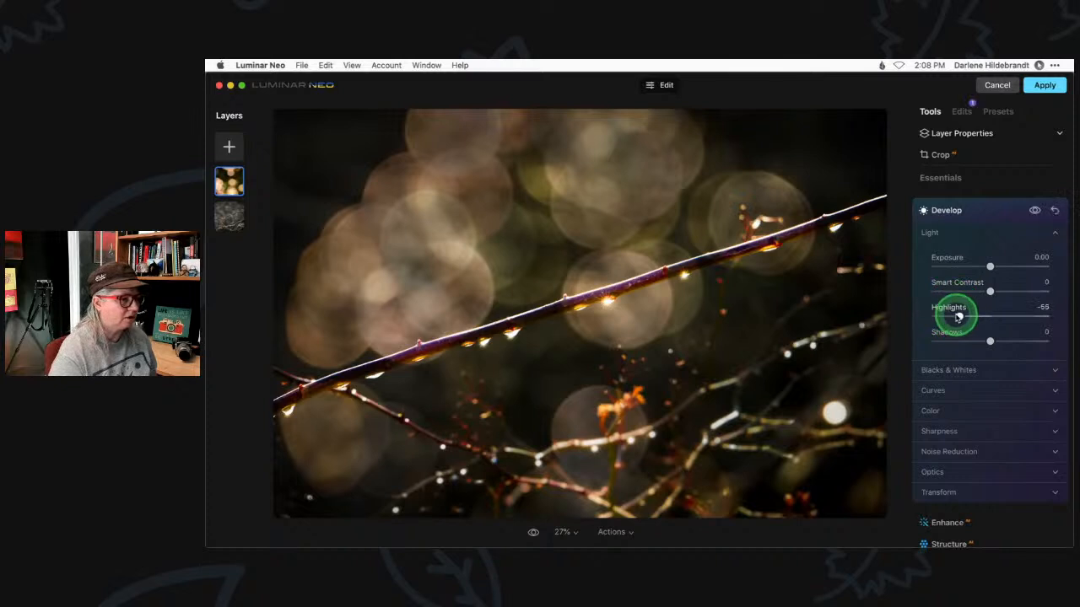
left_click_drag(958, 317, 889, 308)
left_click_drag(992, 268, 952, 291)
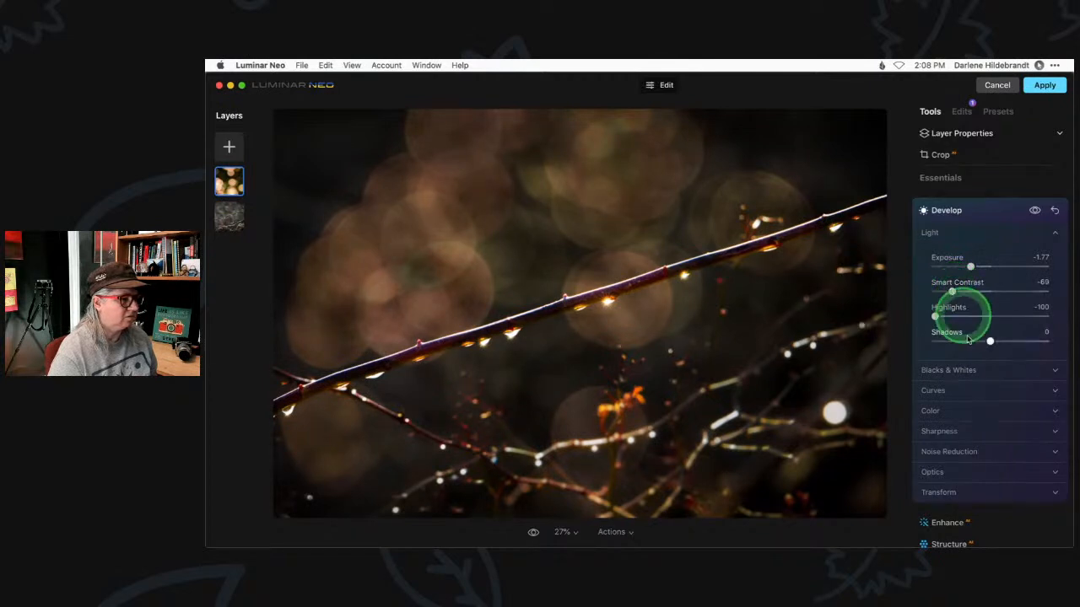
scroll(988, 393, "down", 1)
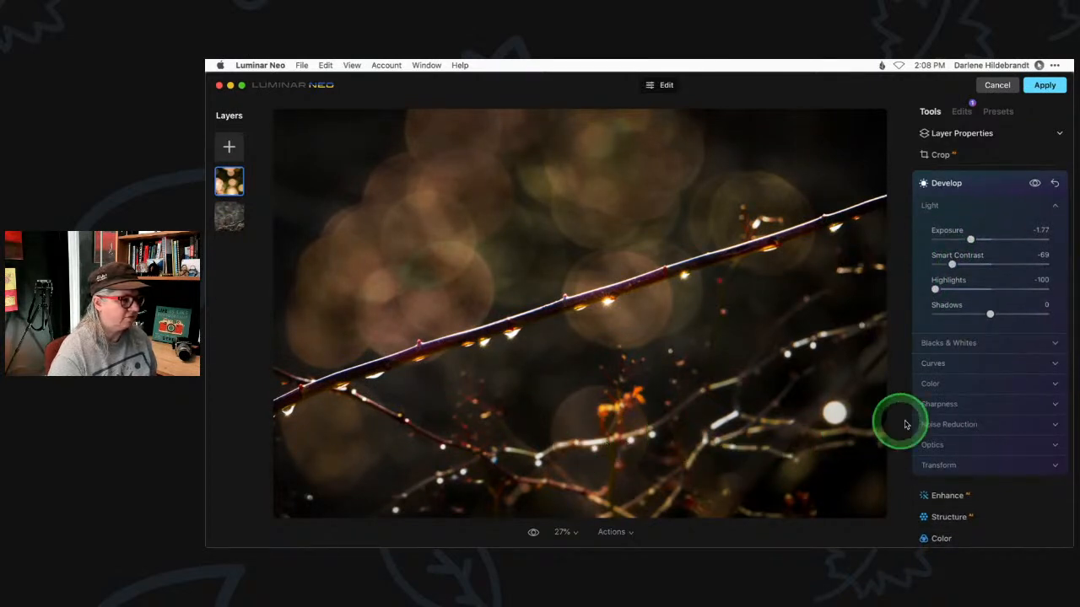
left_click_drag(970, 238, 965, 240)
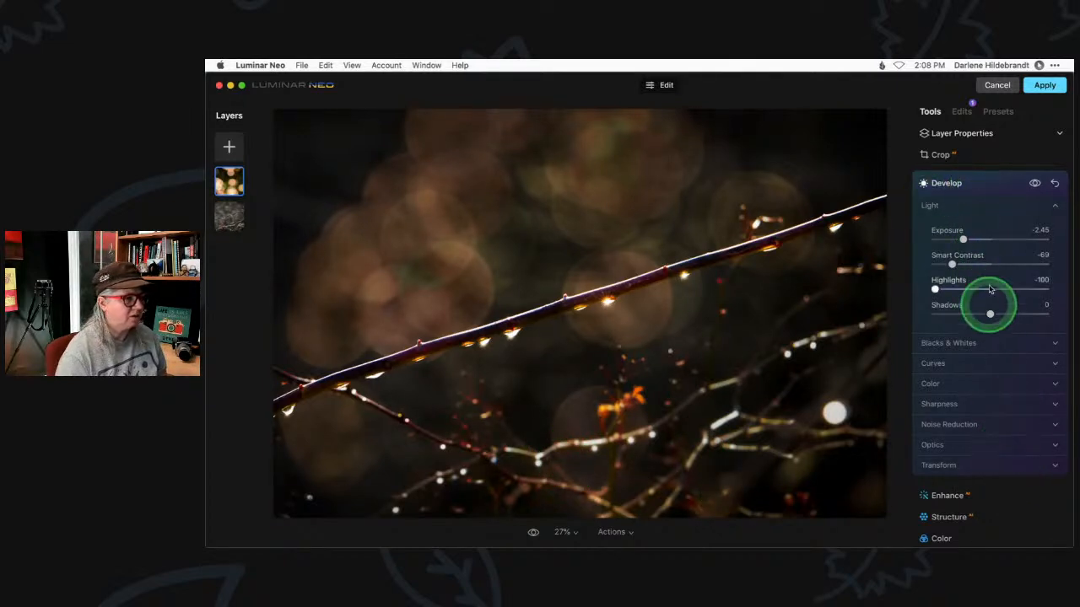
left_click(1054, 182)
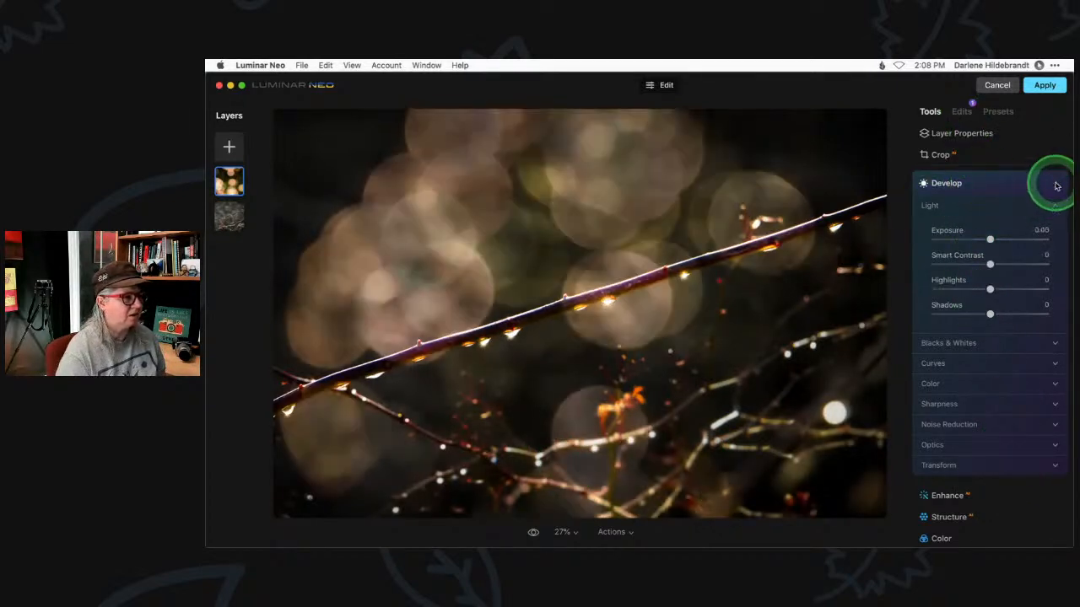
left_click(996, 184)
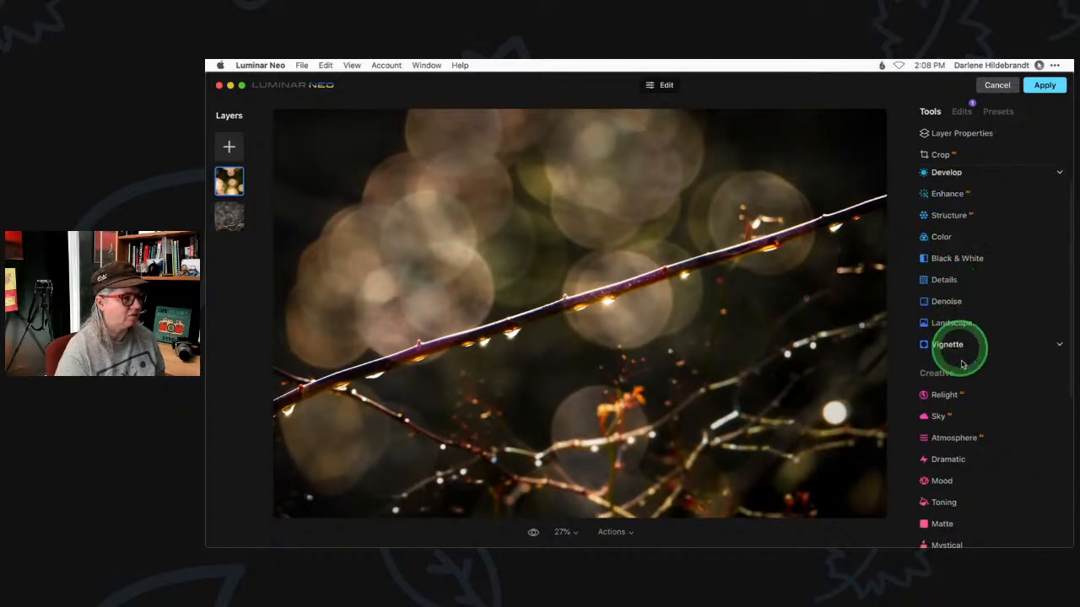
Step: Reduce the bokeh layer's Structure amount to soften it
left_click(945, 218)
left_click_drag(990, 262, 983, 263)
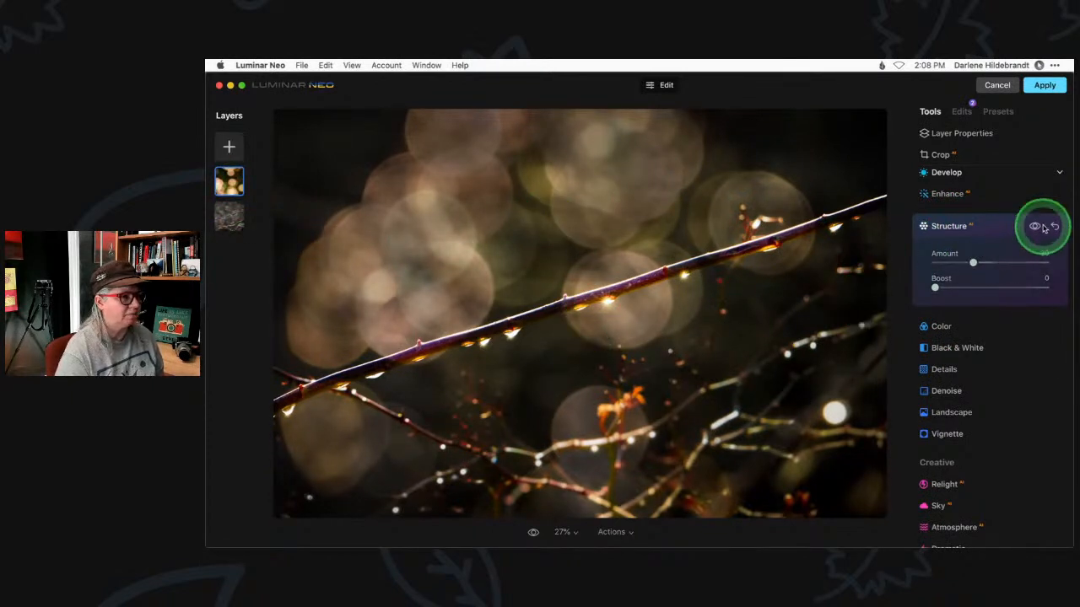
left_click(1003, 226)
Step: Darken the branch photo layer in Develop with Exposure about -2.34, Smart Contrast -57 and Highlights -100
left_click(230, 216)
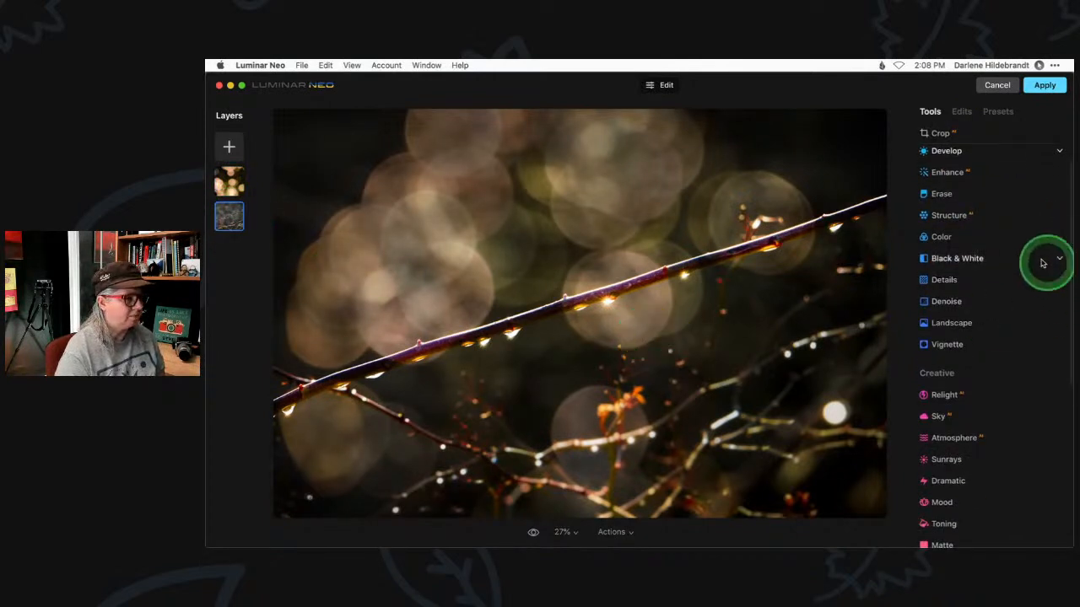
scroll(981, 287, "up", 1)
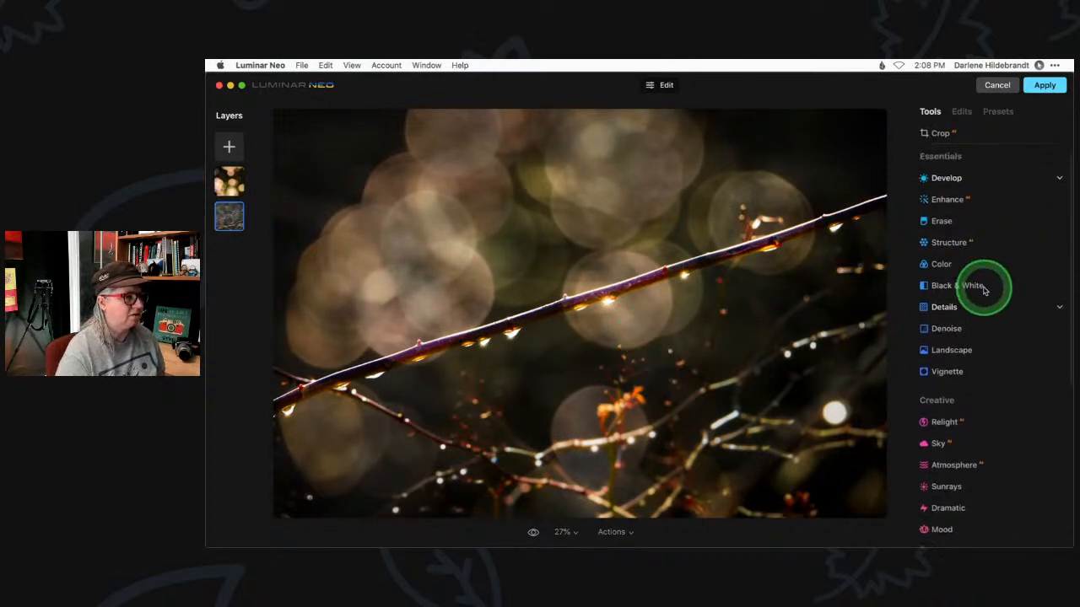
left_click(949, 178)
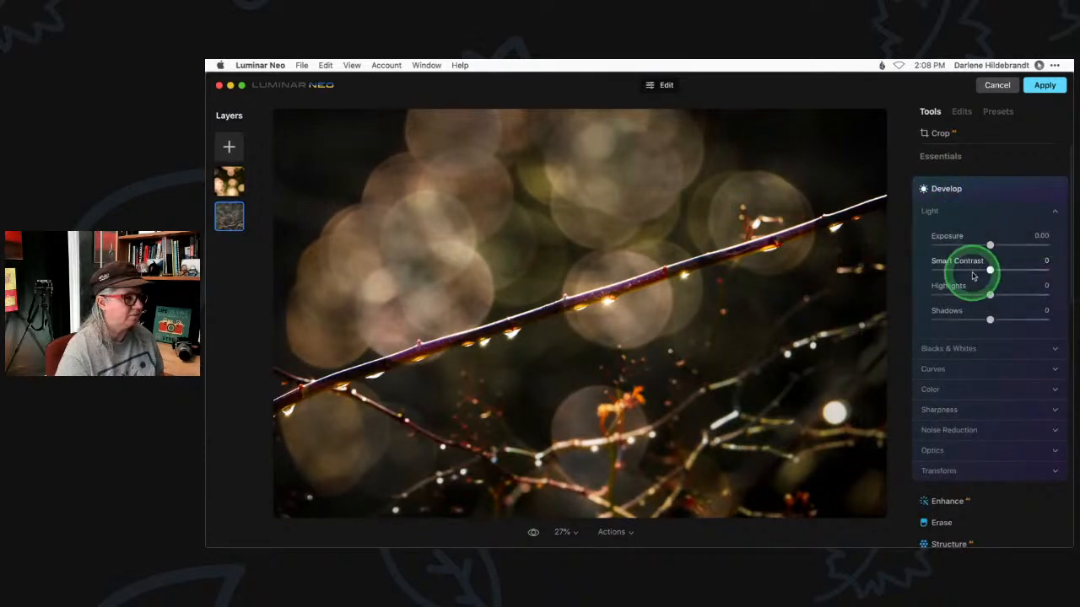
left_click_drag(990, 245, 967, 246)
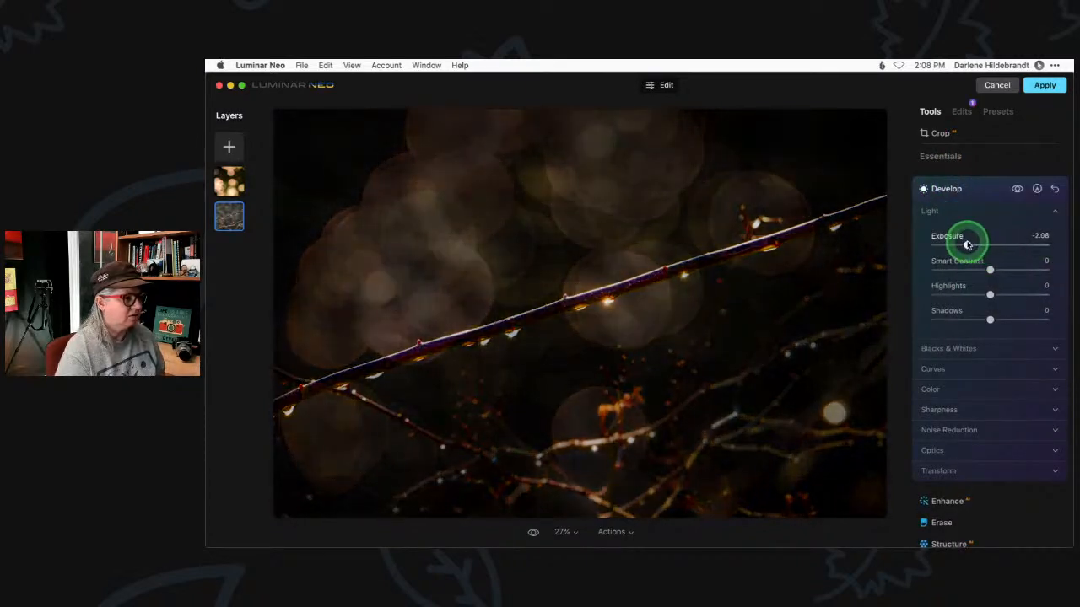
left_click_drag(960, 294, 897, 287)
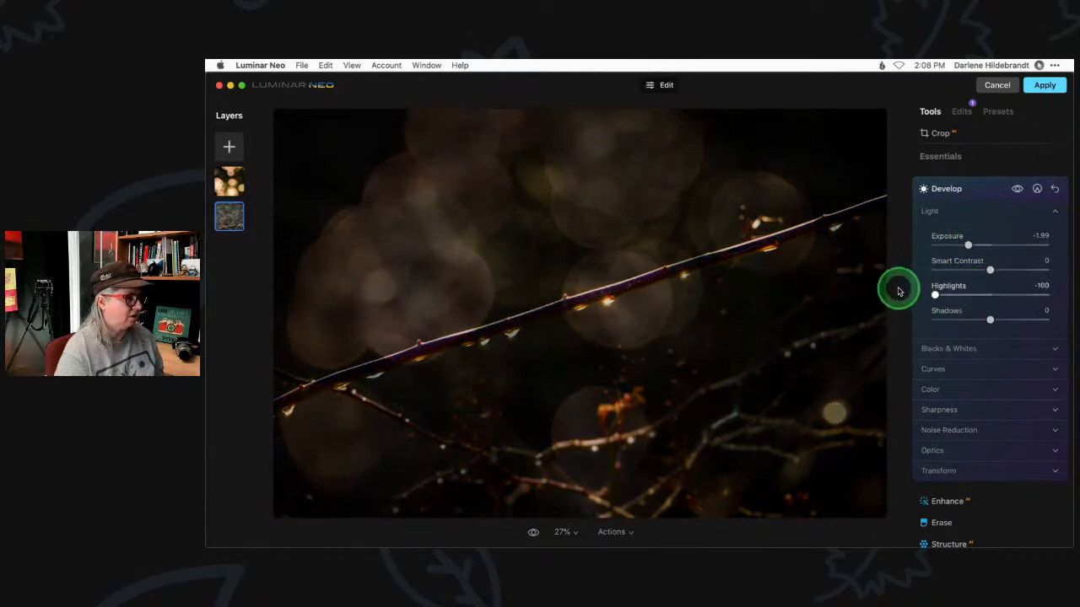
left_click_drag(992, 272, 967, 271)
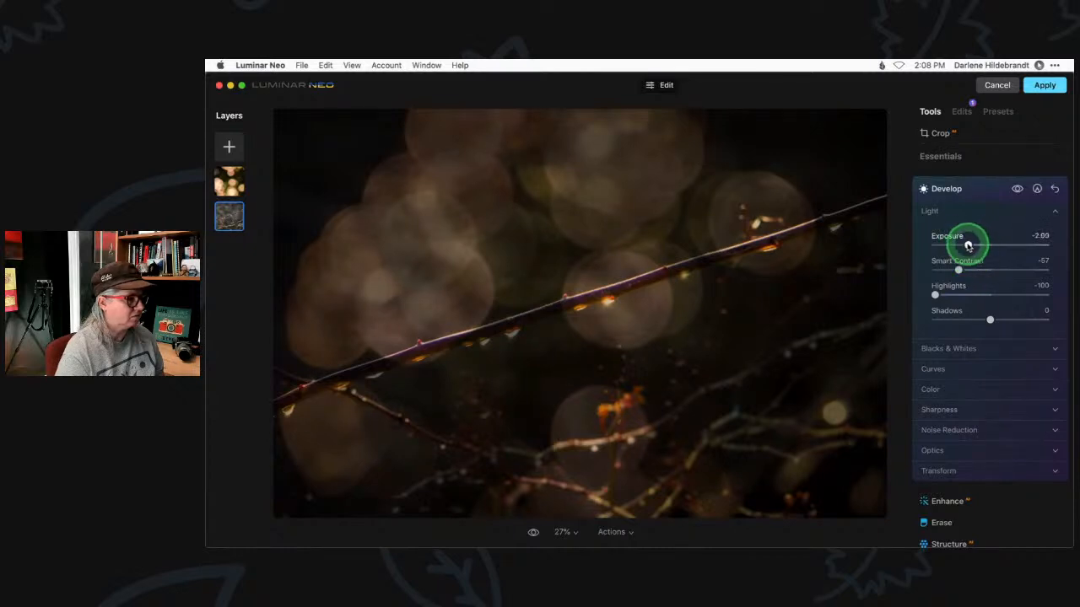
Step: Paint the Develop adjustment's mask over the thin twigs below the main branch with a size 52 brush at strength 36
left_click(1037, 187)
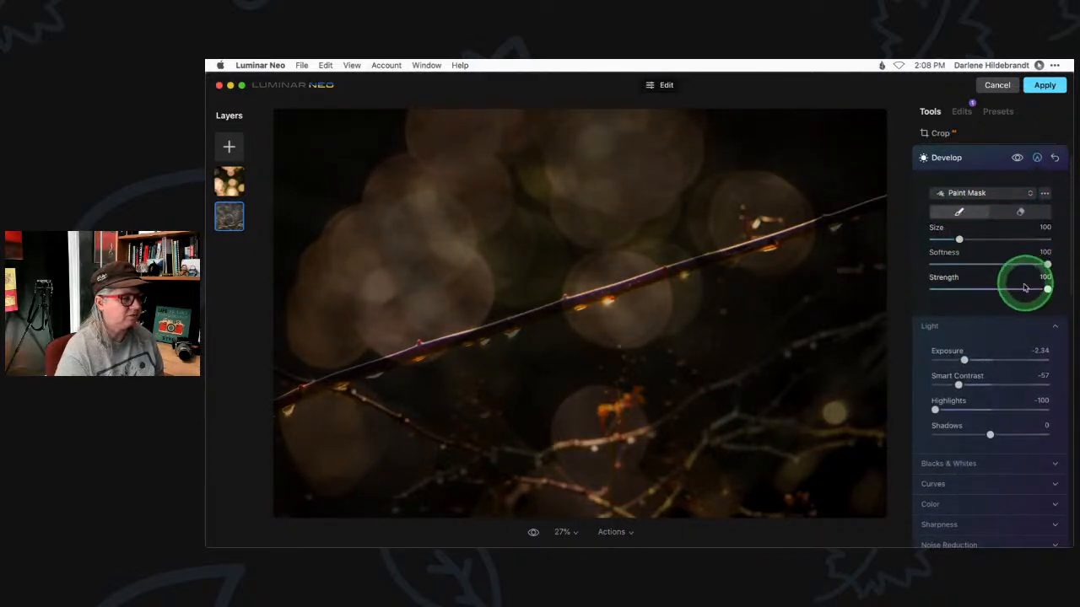
left_click(1012, 289)
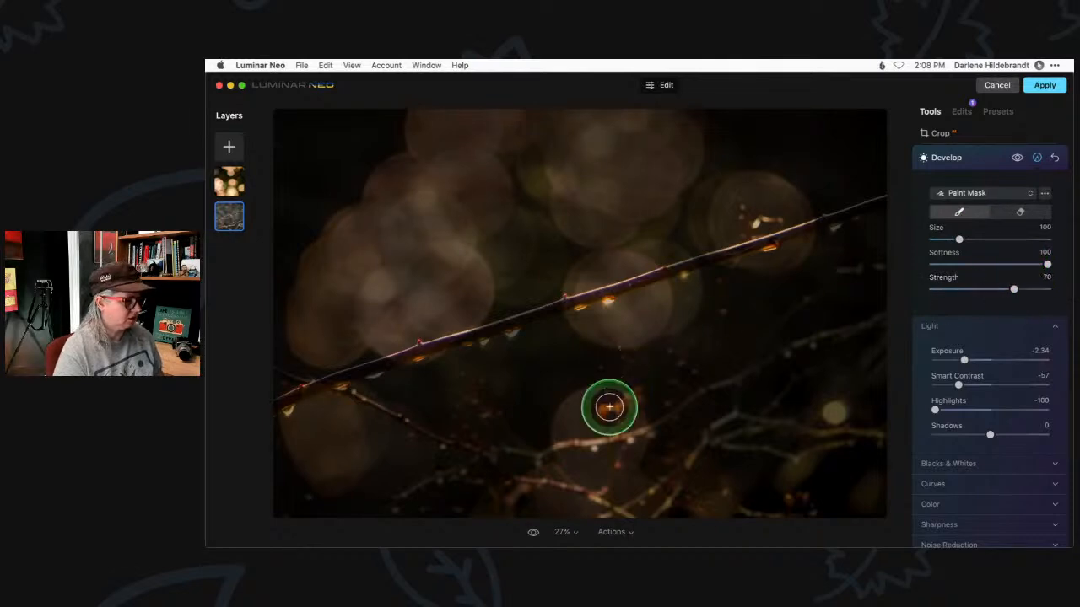
key("[")
key("[")
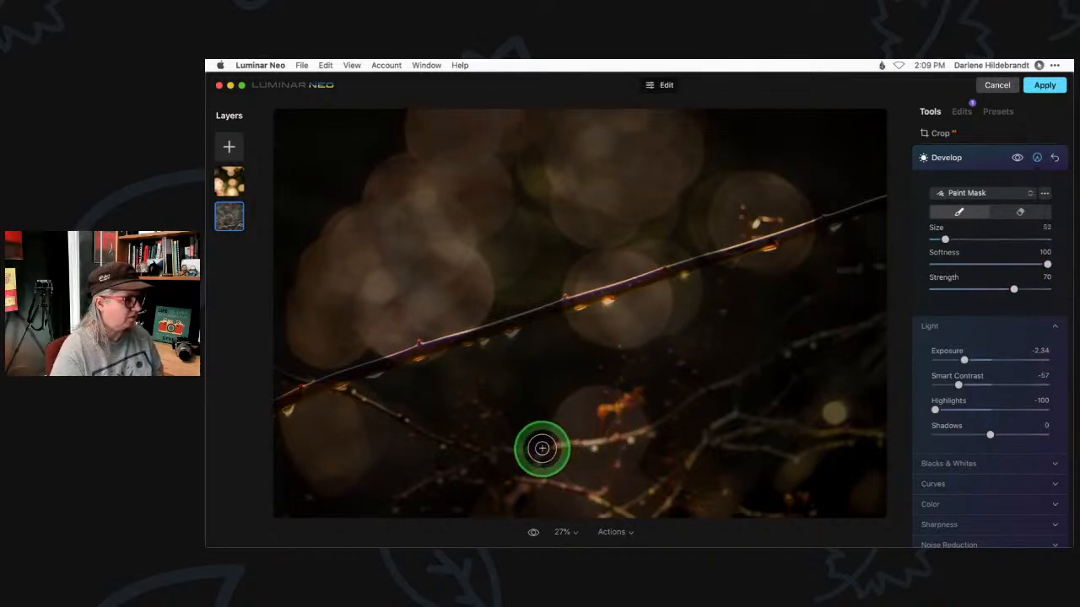
left_click(973, 291)
mouse_move(562, 448)
left_mouse_down()
mouse_move(704, 405)
mouse_move(602, 441)
mouse_move(474, 463)
mouse_move(841, 386)
mouse_move(723, 414)
mouse_move(697, 443)
mouse_move(812, 463)
mouse_move(773, 441)
mouse_move(645, 479)
mouse_move(596, 517)
mouse_move(647, 521)
mouse_move(540, 481)
mouse_move(555, 446)
mouse_move(450, 460)
mouse_move(388, 511)
mouse_move(467, 473)
mouse_move(380, 421)
left_mouse_up()
left_click_drag(298, 482, 338, 508)
mouse_move(757, 366)
left_mouse_down()
mouse_move(881, 321)
mouse_move(735, 358)
mouse_move(878, 274)
mouse_move(841, 265)
mouse_move(720, 511)
mouse_move(684, 495)
mouse_move(623, 509)
mouse_move(689, 448)
mouse_move(543, 464)
mouse_move(650, 435)
mouse_move(729, 460)
mouse_move(873, 451)
mouse_move(880, 443)
mouse_move(707, 436)
mouse_move(751, 380)
mouse_move(836, 313)
mouse_move(854, 278)
mouse_move(716, 437)
mouse_move(632, 441)
mouse_move(691, 369)
mouse_move(601, 384)
mouse_move(619, 416)
mouse_move(596, 465)
mouse_move(640, 504)
mouse_move(507, 453)
mouse_move(477, 396)
mouse_move(427, 408)
mouse_move(359, 403)
mouse_move(462, 449)
mouse_move(398, 503)
mouse_move(360, 508)
mouse_move(628, 511)
mouse_move(478, 508)
mouse_move(661, 501)
mouse_move(621, 467)
mouse_move(675, 432)
mouse_move(639, 424)
left_mouse_up()
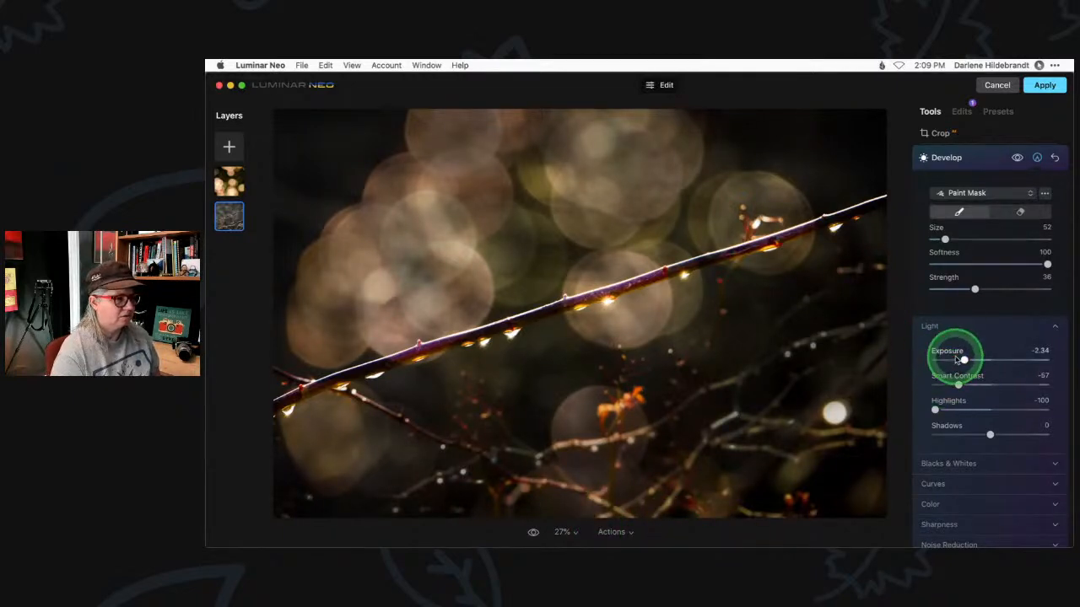
left_click(993, 160)
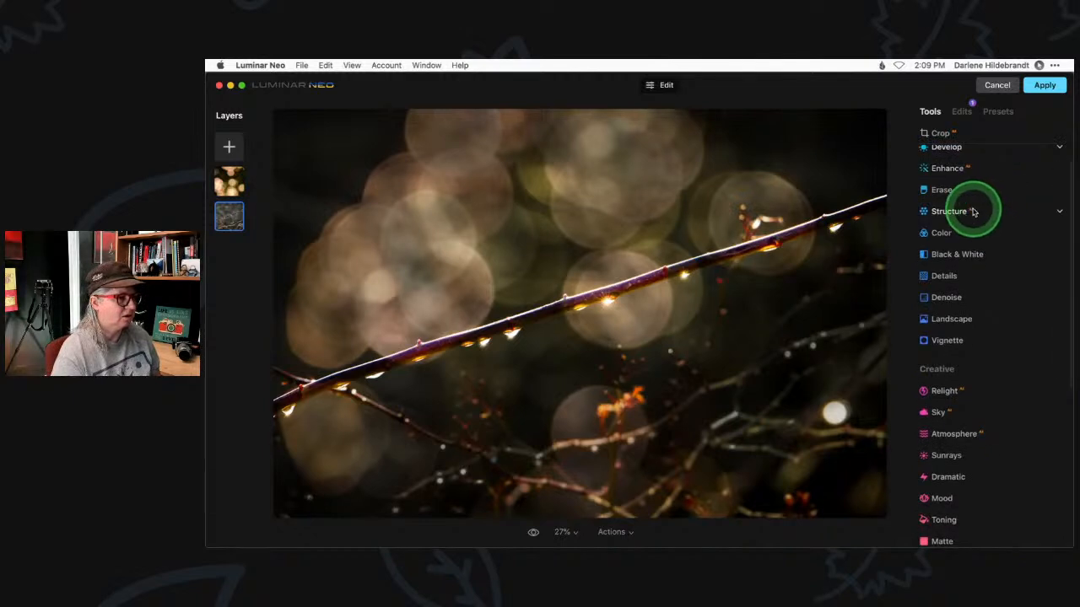
Step: Set Structure on the branch photo layer to Amount -65 and Boost 68
left_click(976, 212)
left_click(954, 258)
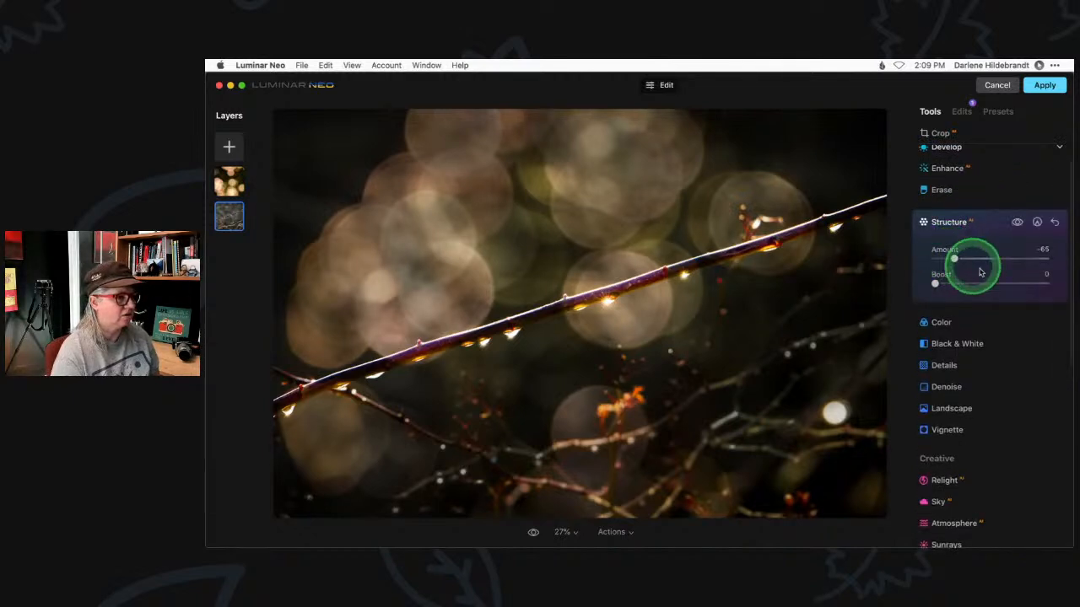
left_click_drag(1007, 281, 1013, 285)
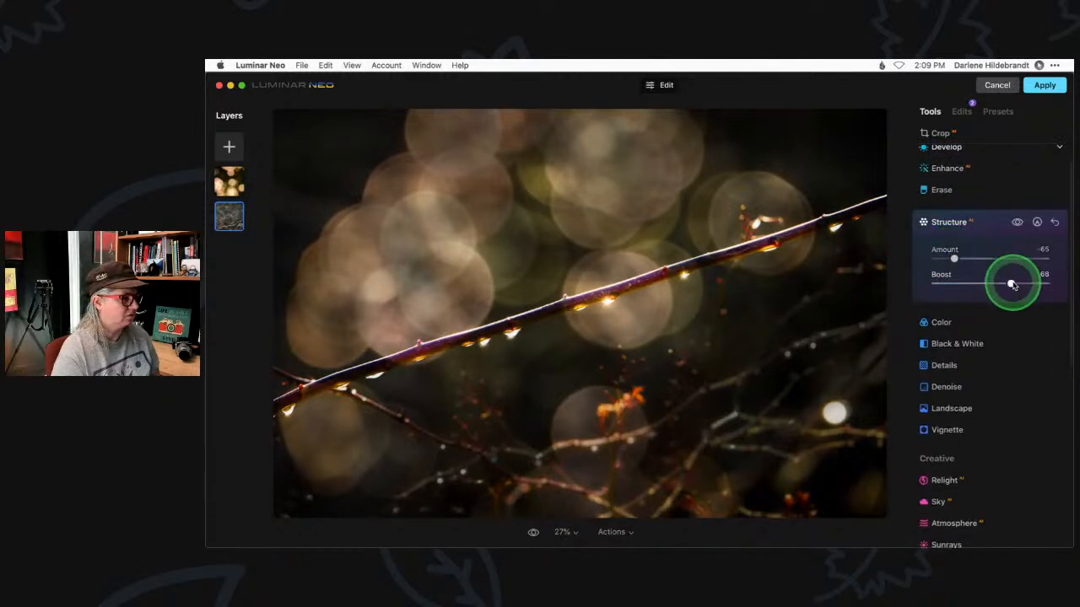
Step: Paint the Structure adjustment's mask over the lower twigs with a size 220 brush at strength 57
left_click(1037, 222)
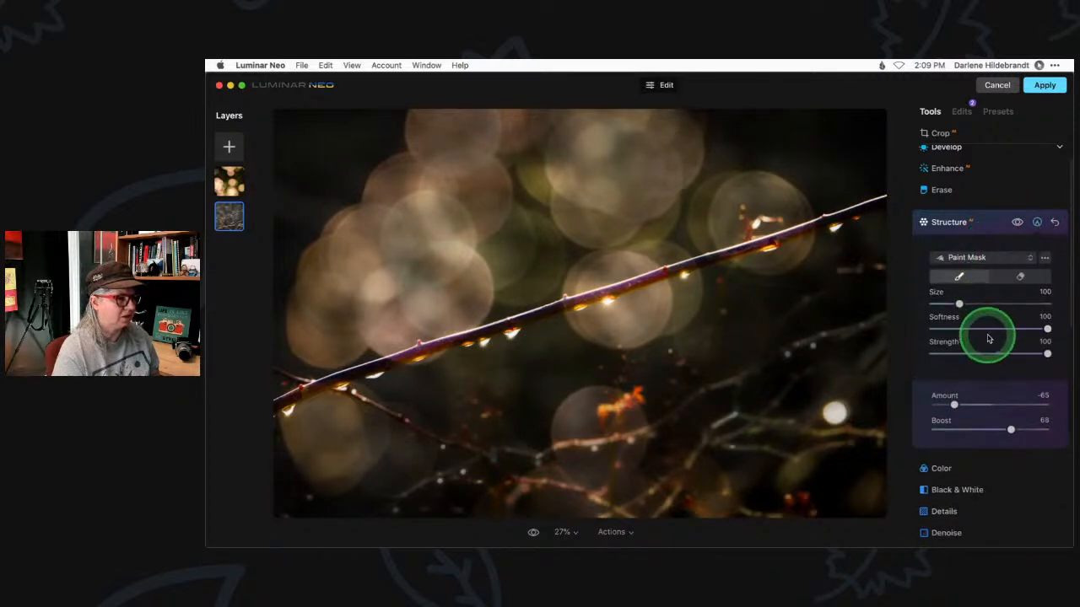
key("bracketright")
key("bracketright")
key("bracketright")
left_click(999, 353)
key("bracketright")
key("bracketright")
mouse_move(630, 446)
left_mouse_down()
mouse_move(646, 442)
mouse_move(573, 448)
mouse_move(754, 506)
mouse_move(474, 504)
mouse_move(379, 442)
mouse_move(374, 475)
left_mouse_up()
mouse_move(797, 321)
left_mouse_down()
mouse_move(718, 372)
mouse_move(711, 495)
mouse_move(826, 488)
mouse_move(548, 483)
mouse_move(522, 470)
mouse_move(580, 444)
mouse_move(453, 455)
mouse_move(354, 483)
left_mouse_up()
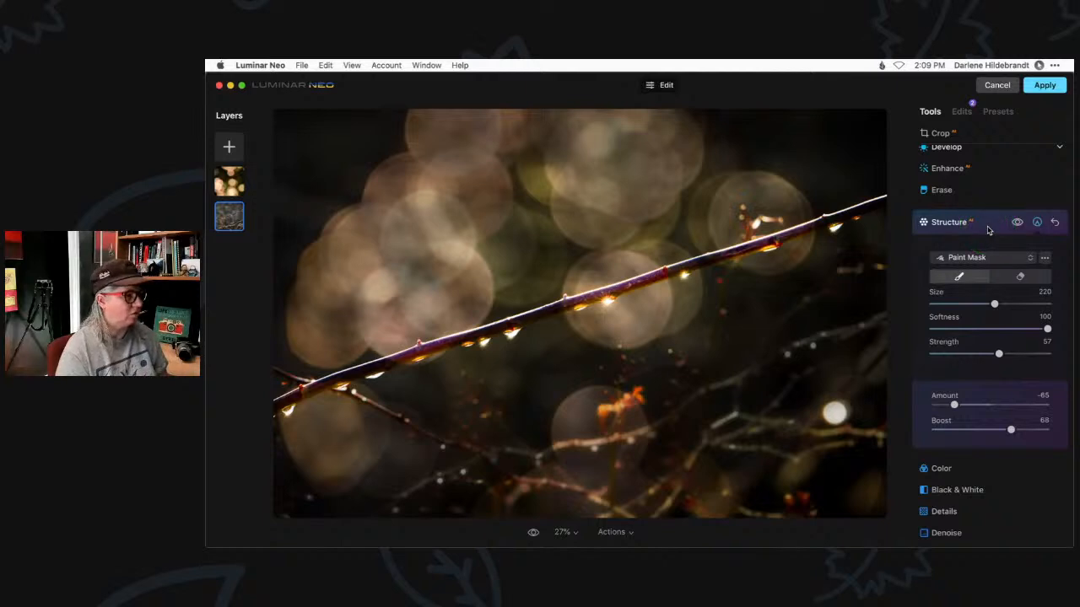
Step: Erase the small bright spots along the blurred twigs at the photo's lower right, using the Erase tool with brush radius 16
left_click(987, 226)
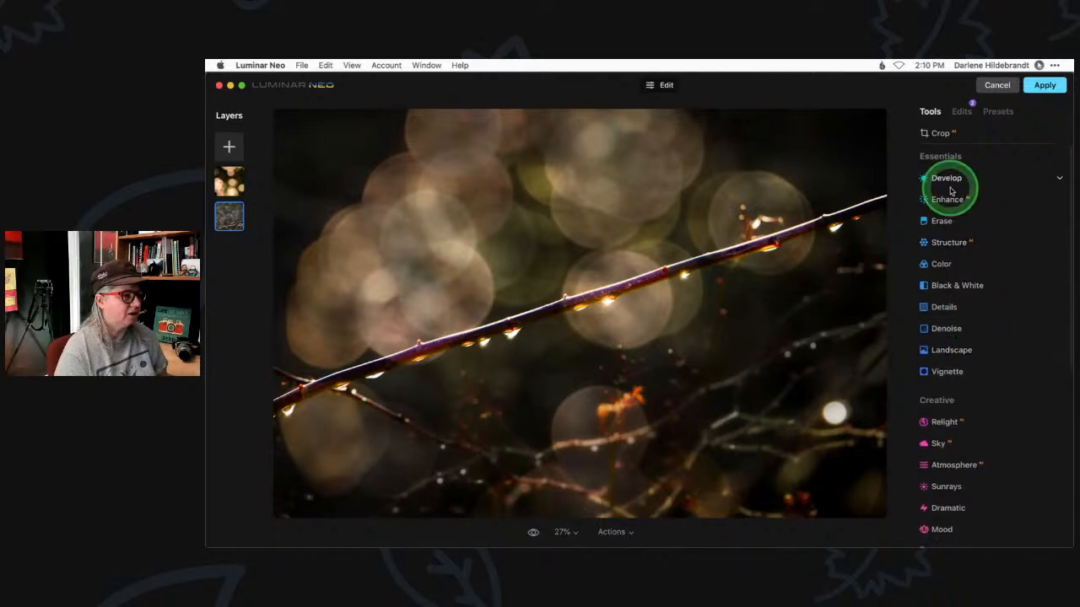
left_click(943, 221)
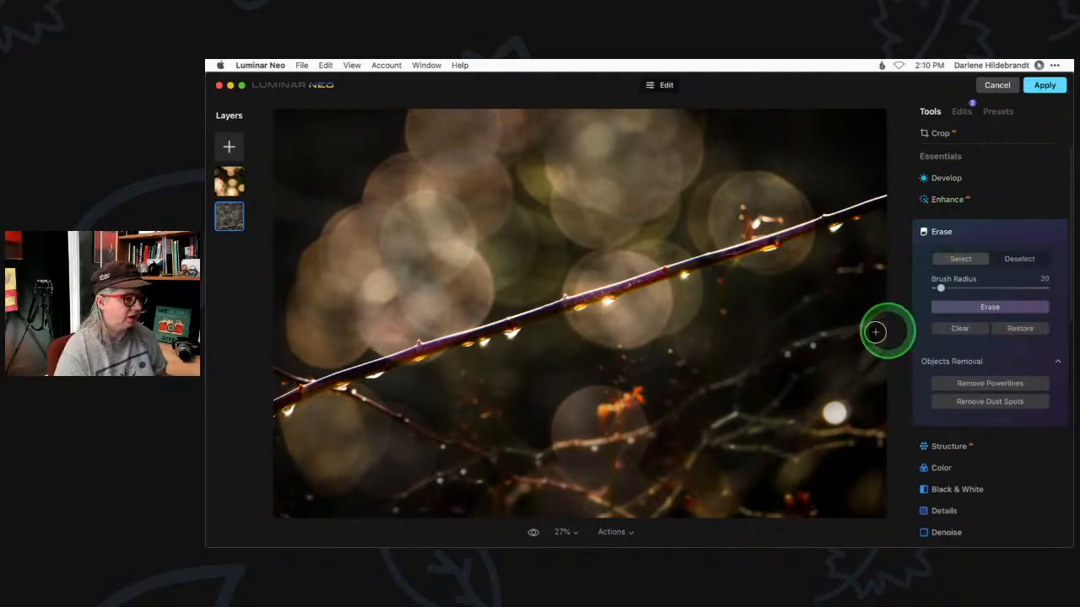
key("bracketleft")
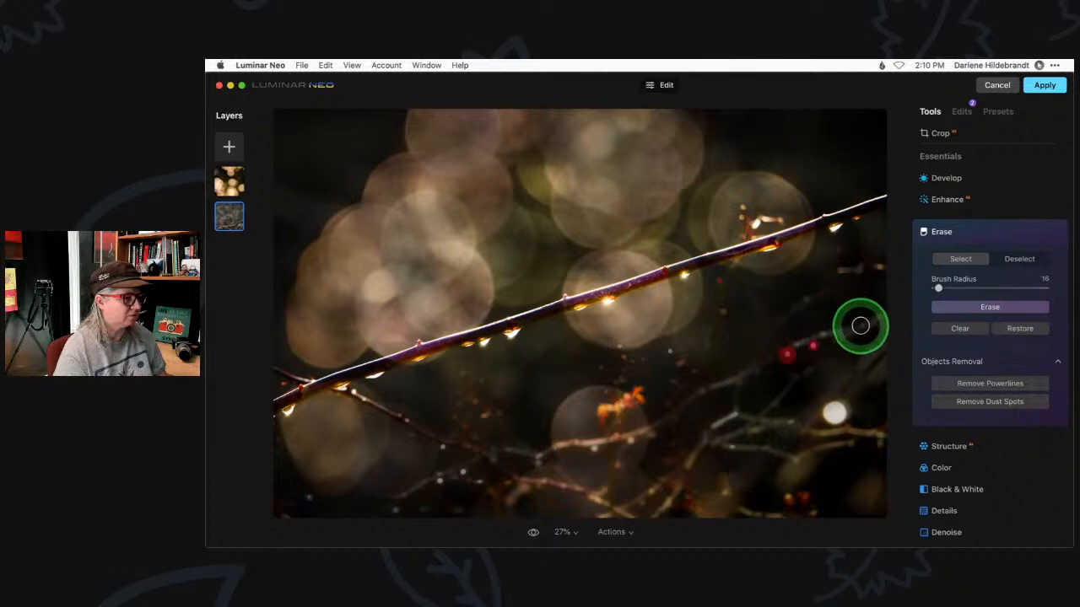
left_click(976, 308)
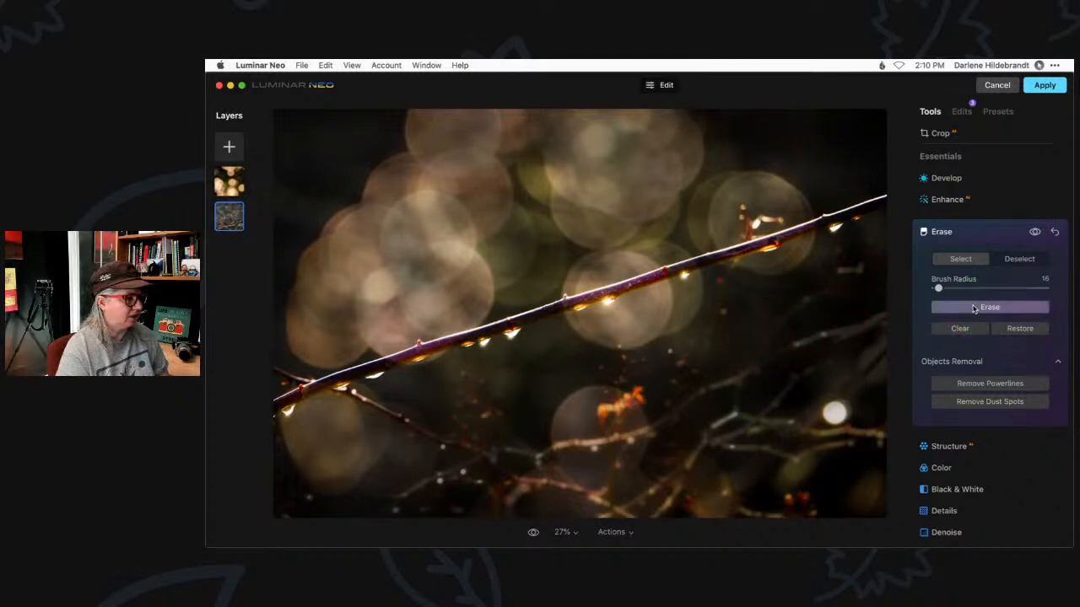
Step: Erase the small light specks above the orange bud and in the photo's lower-left area, using a brush radius of 10
left_click(670, 351)
left_click(443, 447)
left_click(462, 473)
left_click(442, 478)
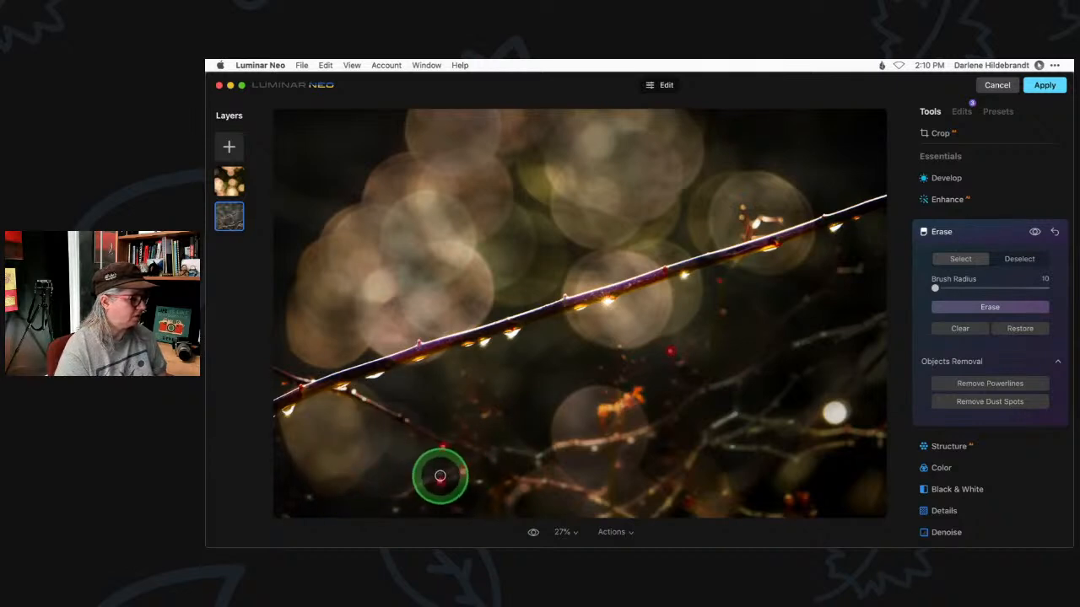
left_click(480, 482)
left_click(310, 498)
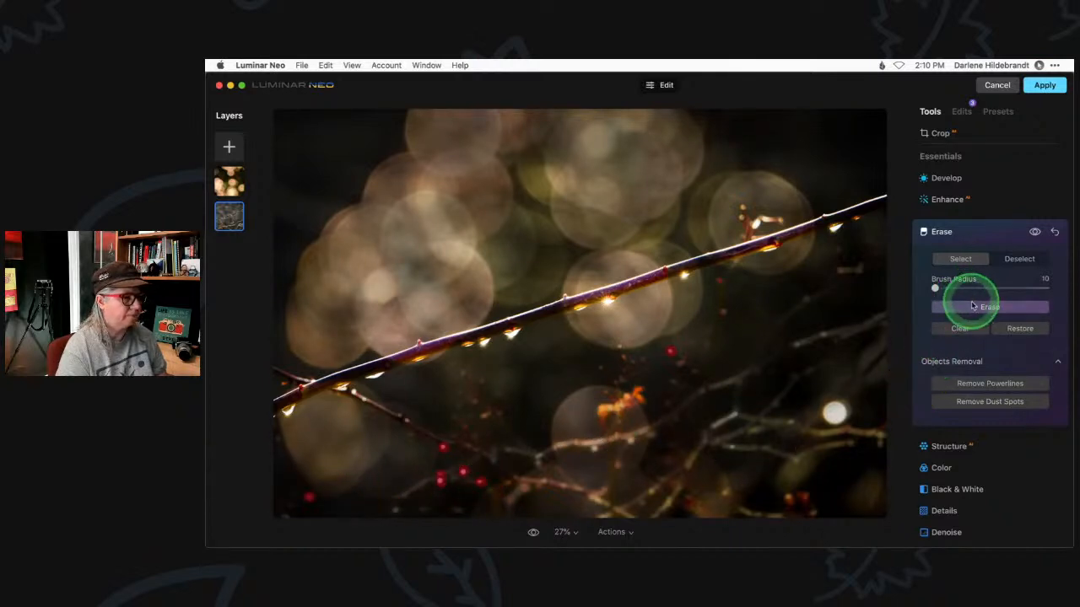
left_click(965, 306)
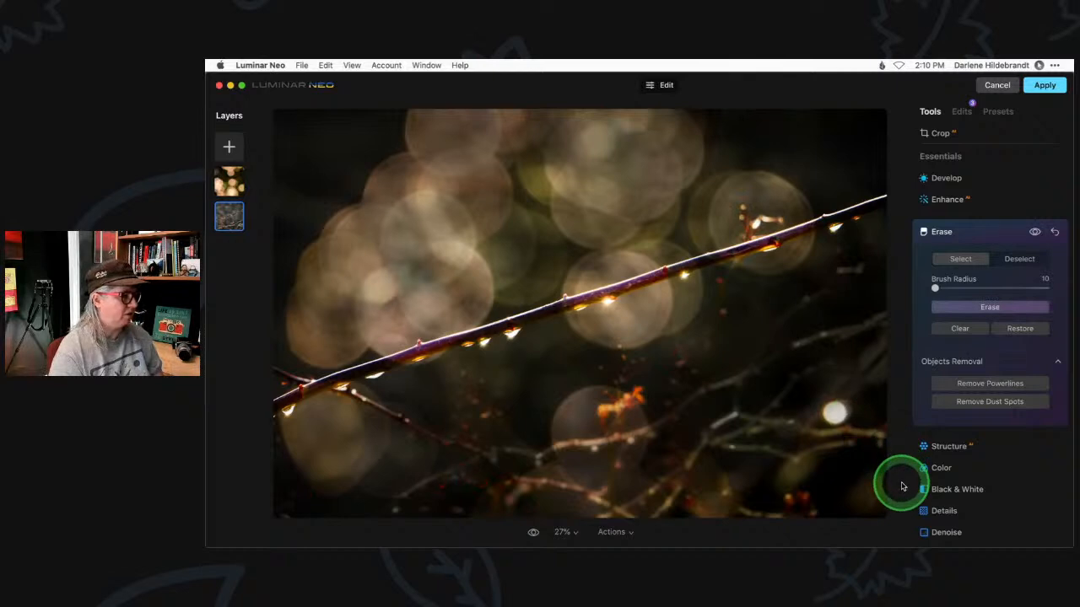
Step: Erase the small bright spots on the lower-left twig and along the blurred branches at the bottom of the photo
left_click(363, 401)
left_click(408, 422)
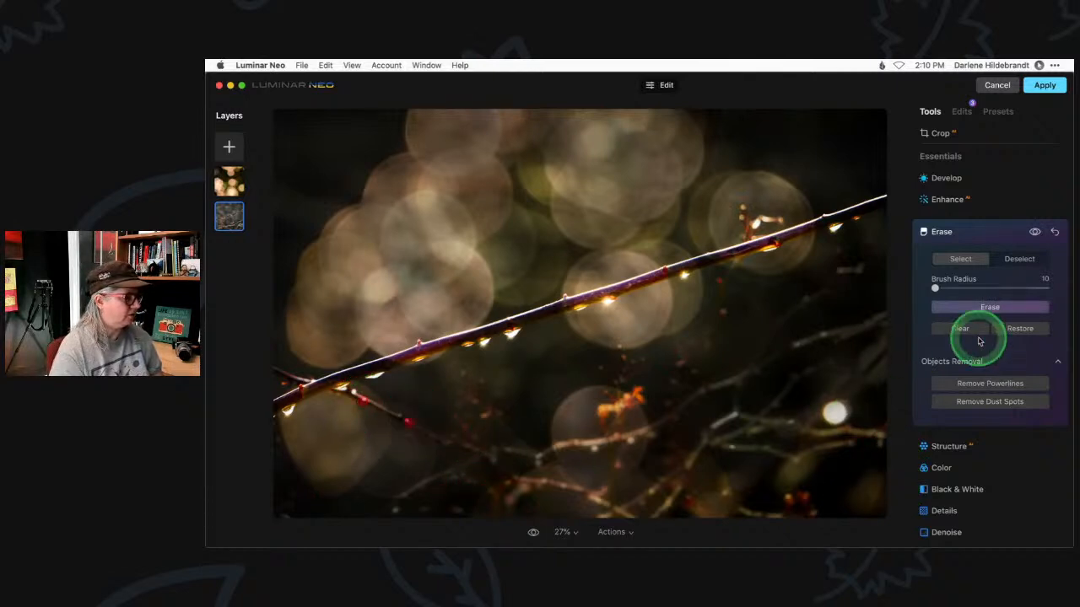
left_click(1016, 313)
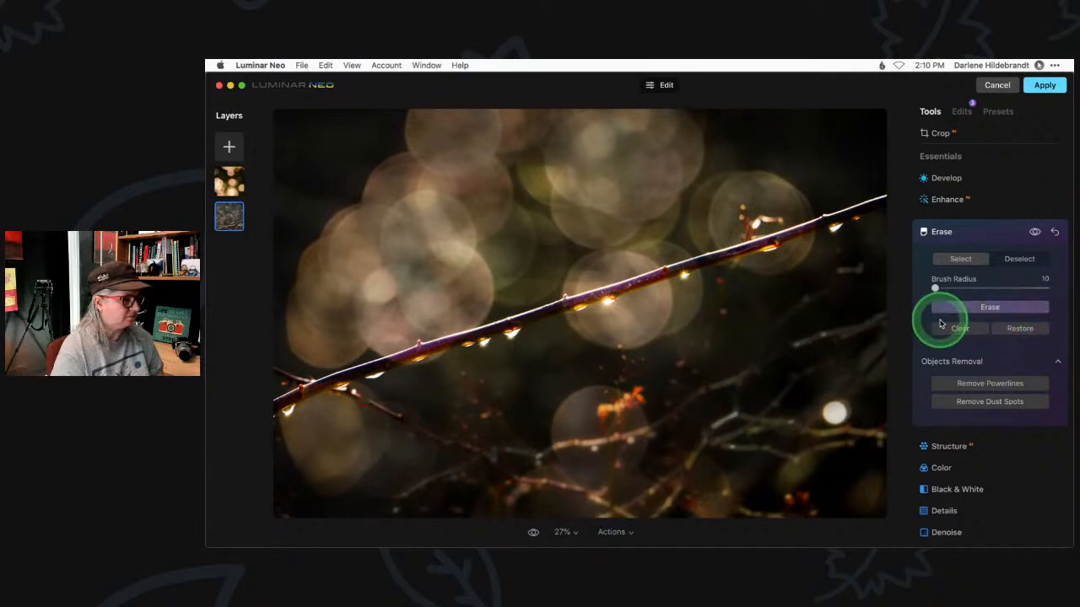
left_click(629, 440)
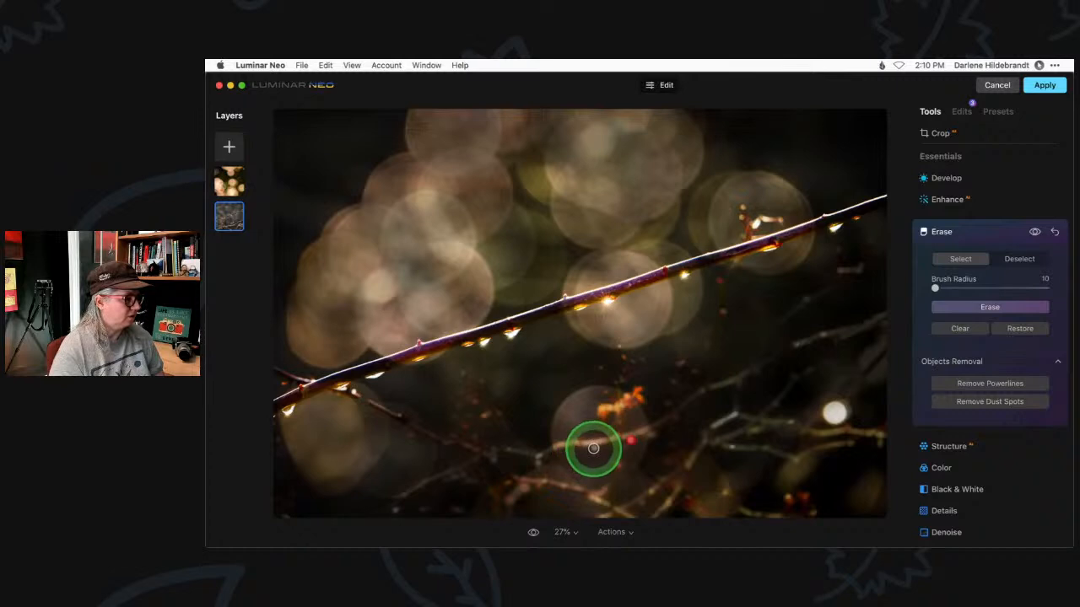
left_click(538, 458)
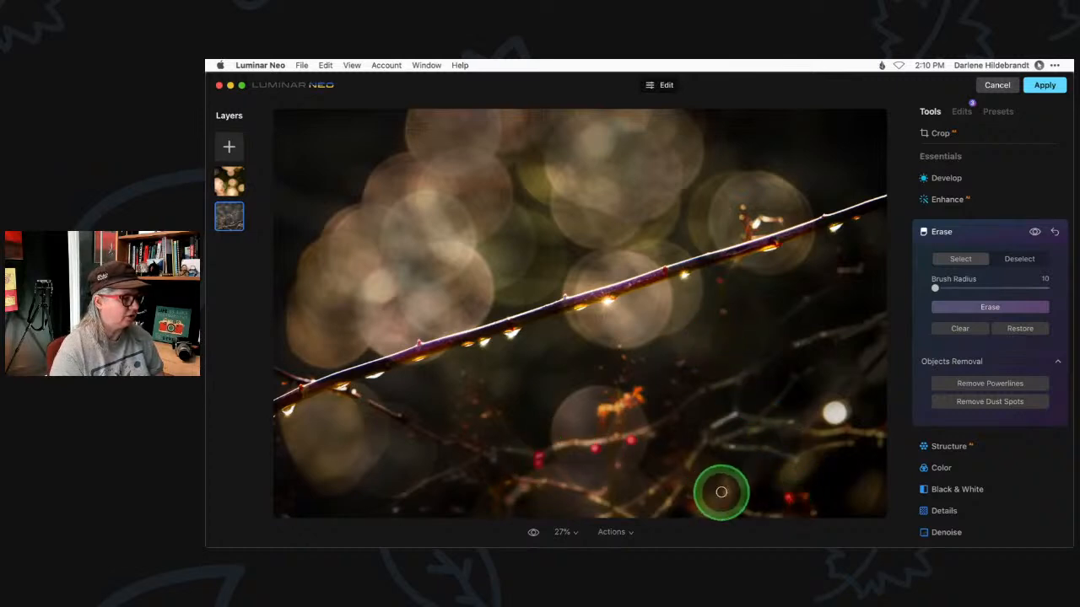
left_click(982, 307)
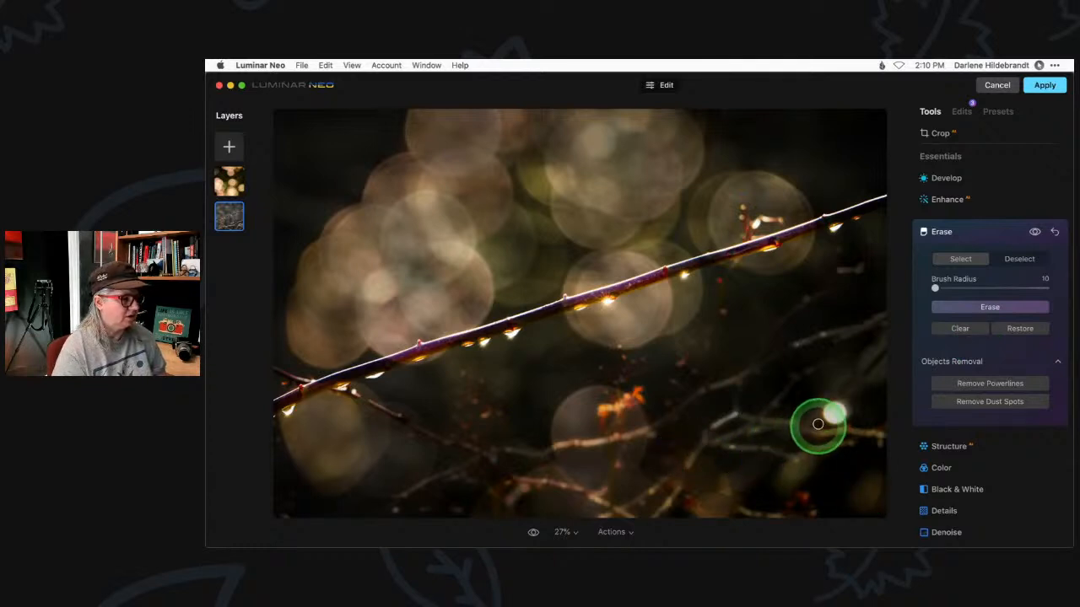
Step: Try to erase the round white highlight at the photo's lower right with brush radius 40, and restore that area
key("bracketright")
key("bracketright")
key("bracketright")
key("bracketright")
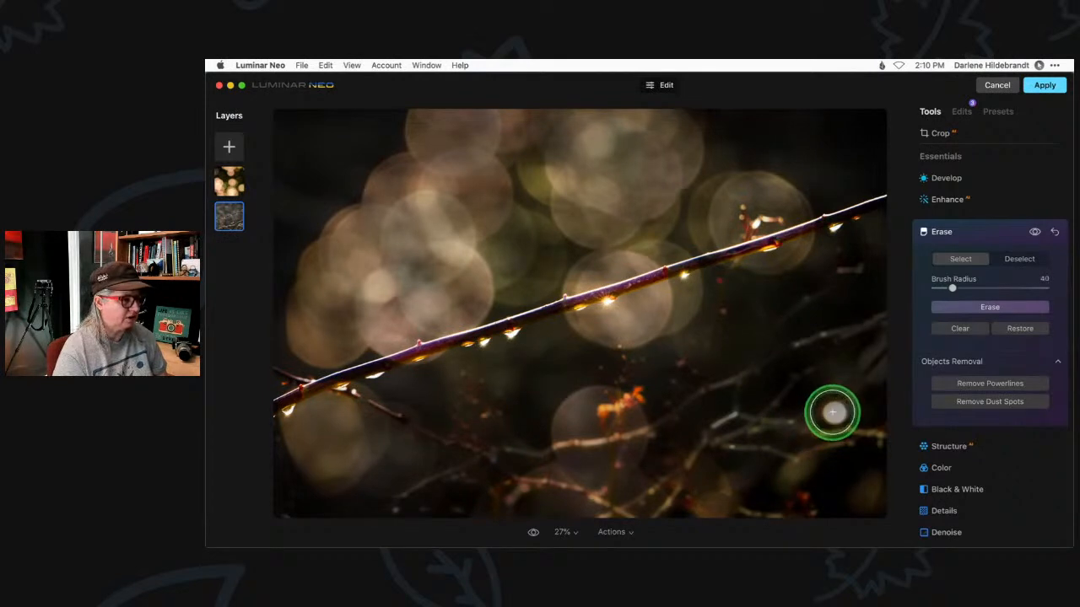
left_click(830, 415)
left_click(989, 307)
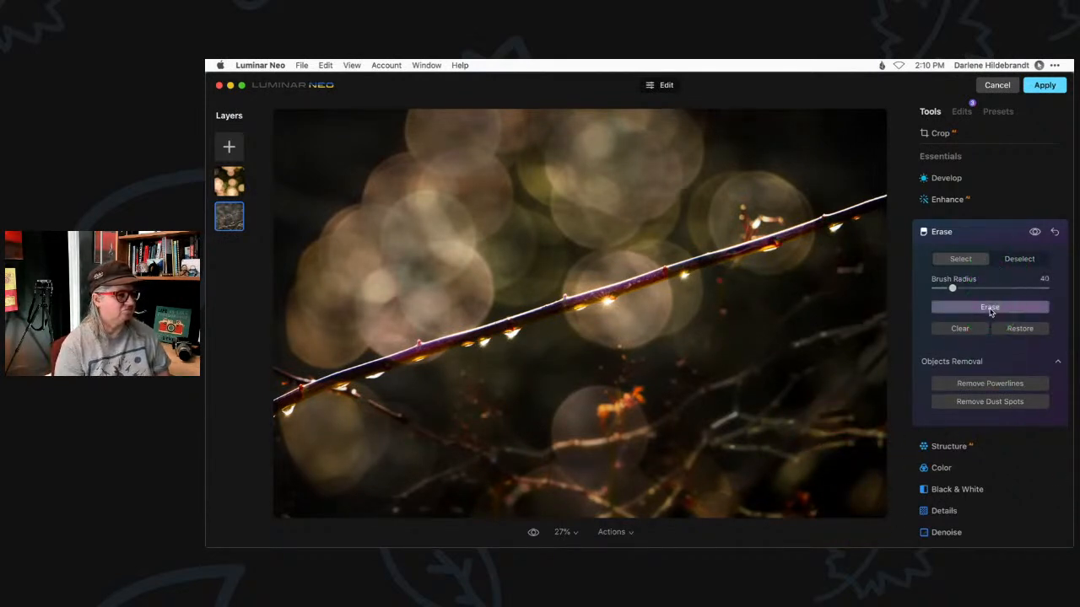
left_click(990, 309)
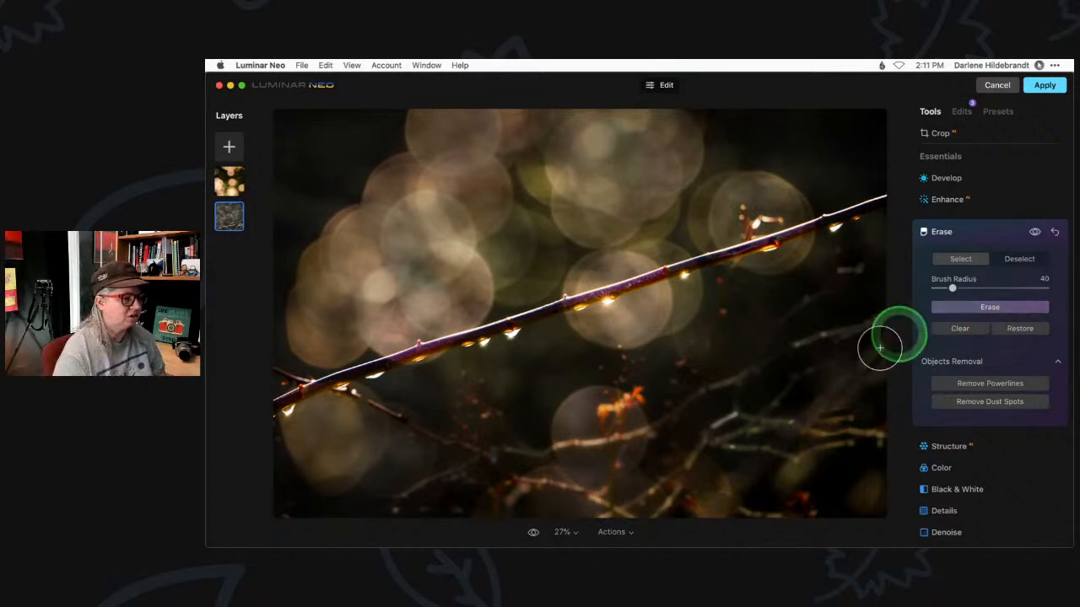
left_click(836, 417)
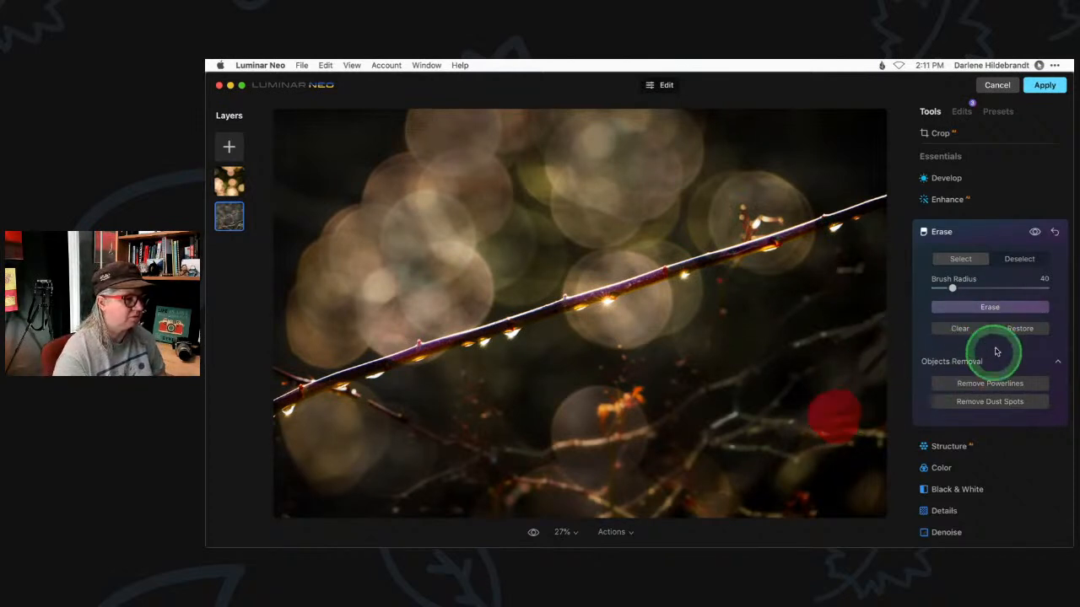
left_click(1015, 331)
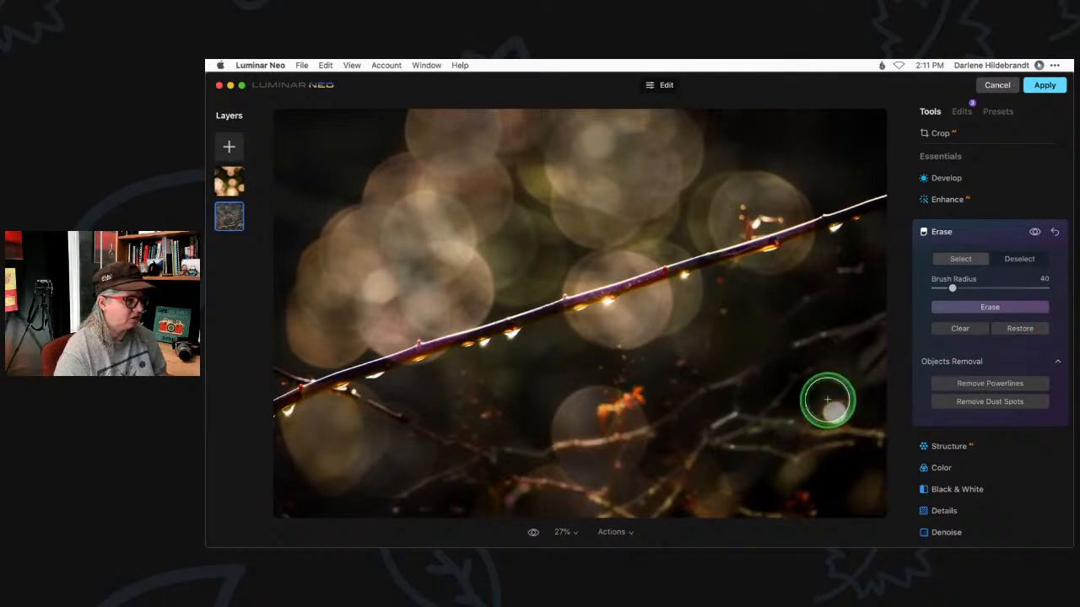
Step: Try erasing the round white highlight again with brush radius 22, restore the area, and close the Erase tool
key("[")
key("[")
key("[")
left_click(837, 410)
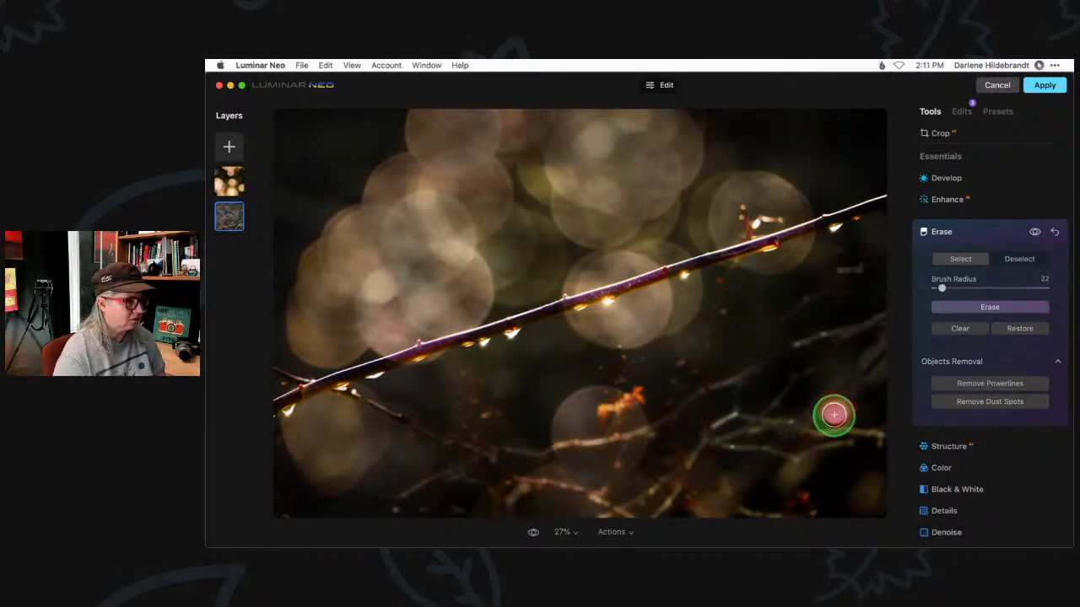
left_click(979, 309)
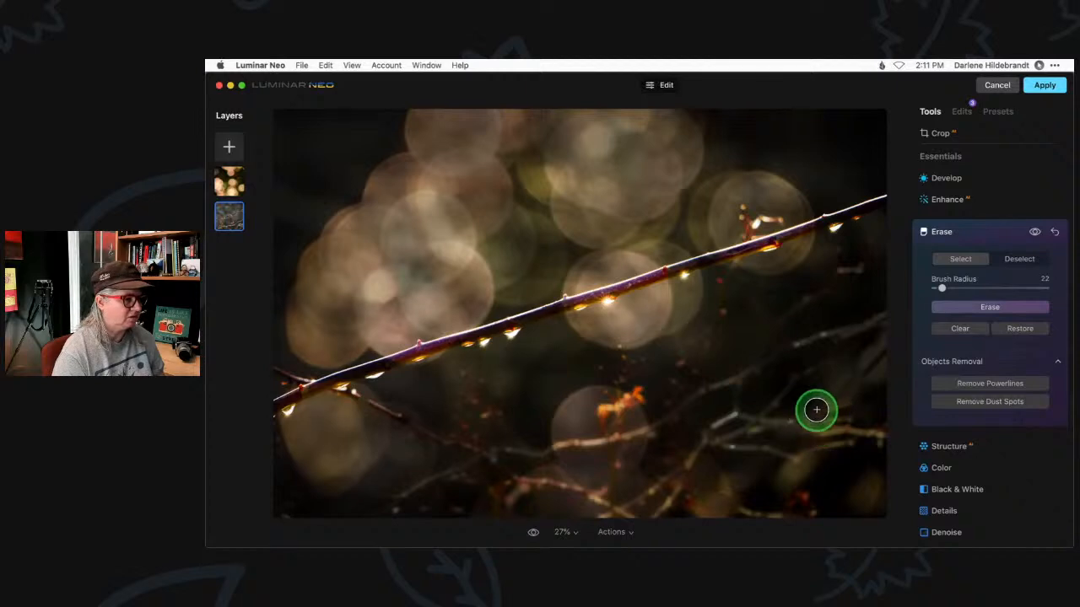
left_click(833, 414)
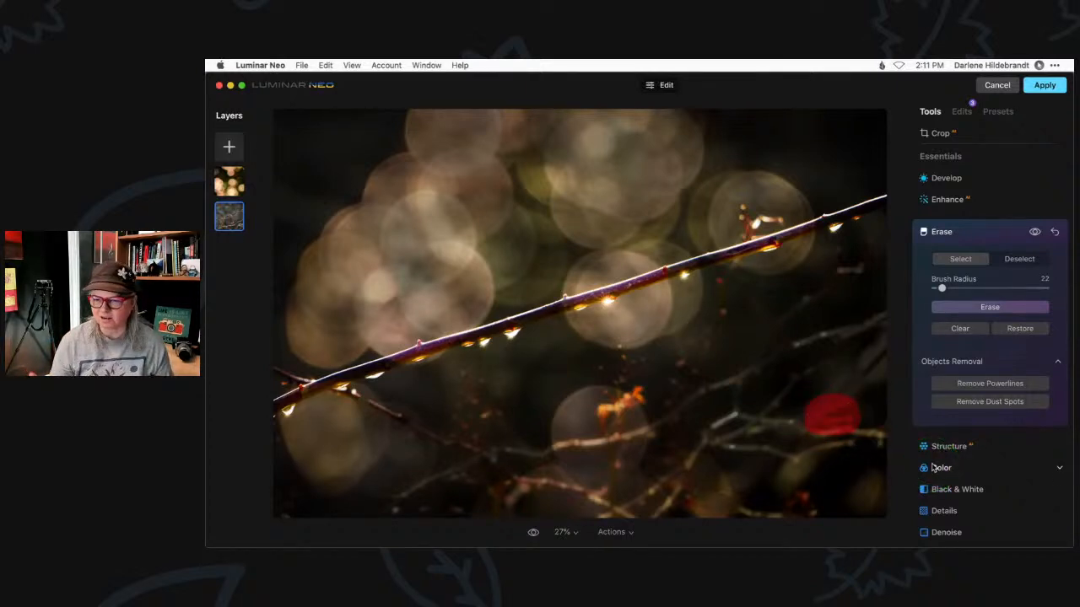
left_click(1021, 328)
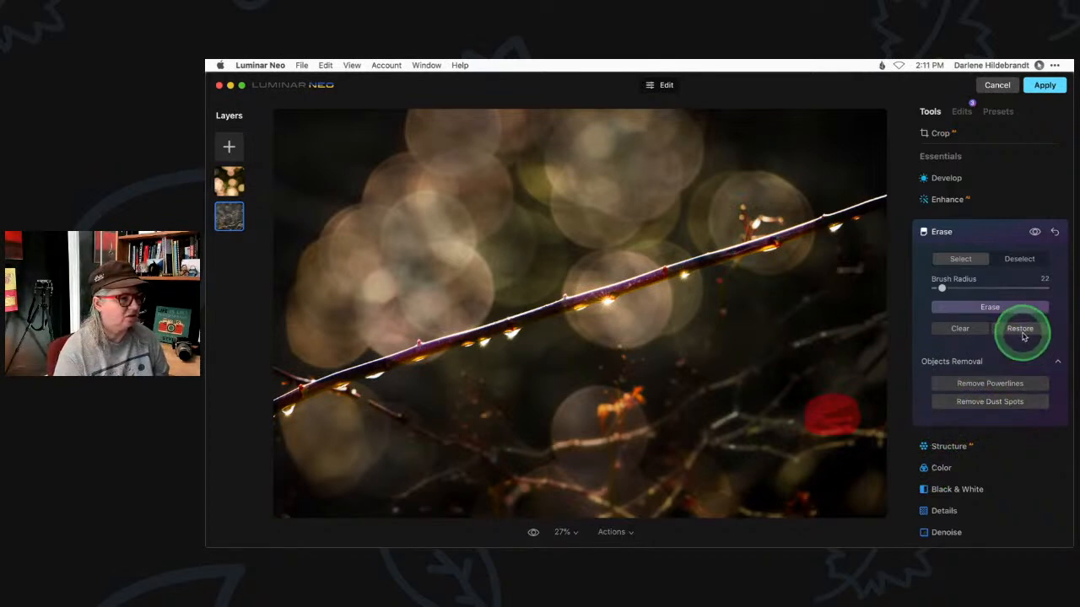
left_click(993, 231)
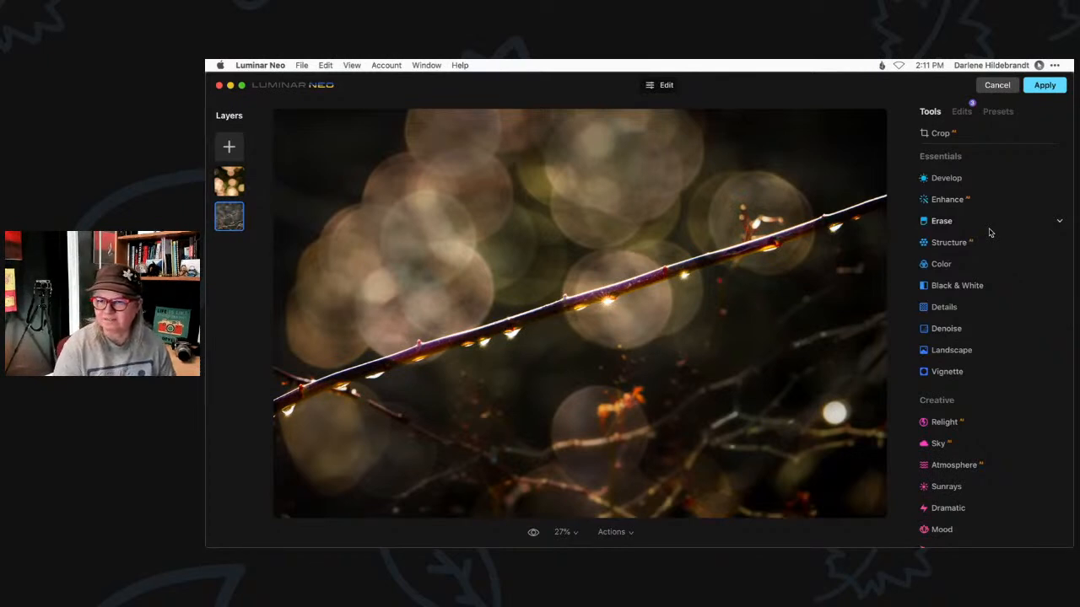
left_click(989, 232)
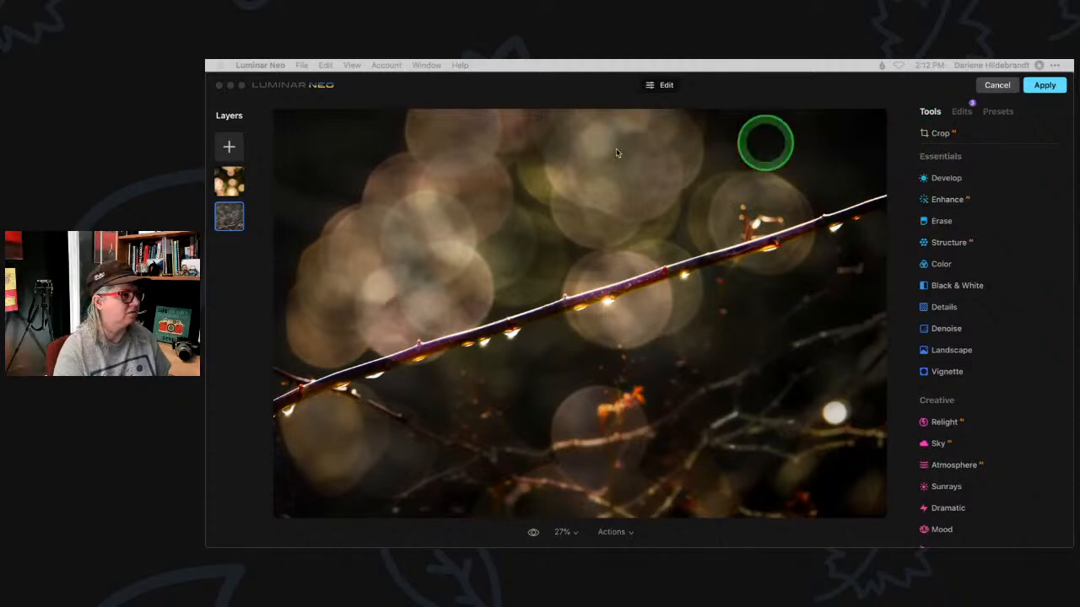
Step: Set the opacity of the upper bokeh layer, blended as Overlay, to 90
left_click(229, 179)
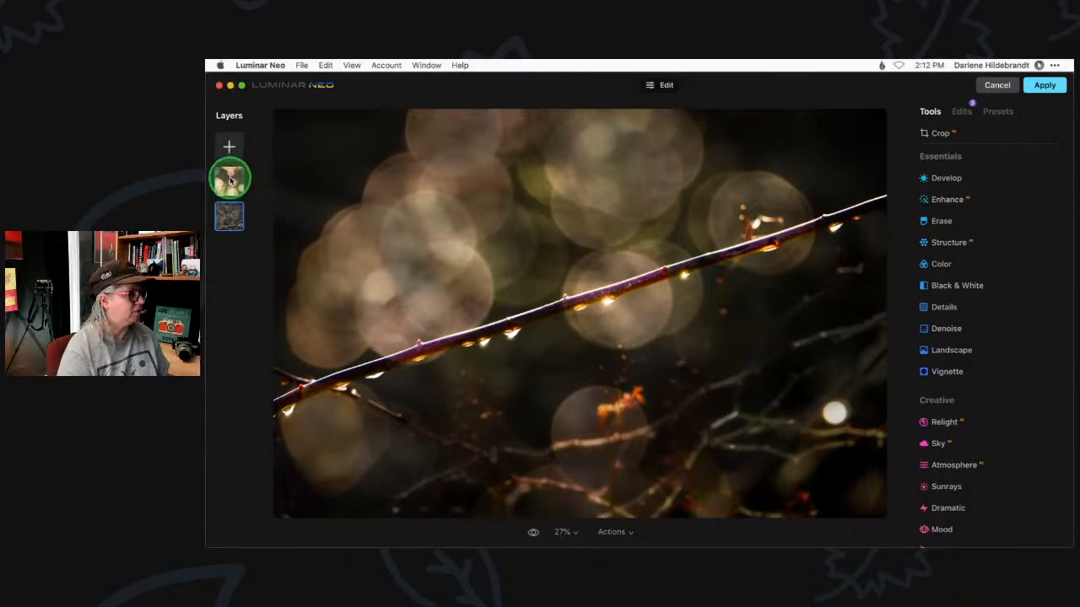
left_click(229, 179)
left_click_drag(993, 164, 1036, 165)
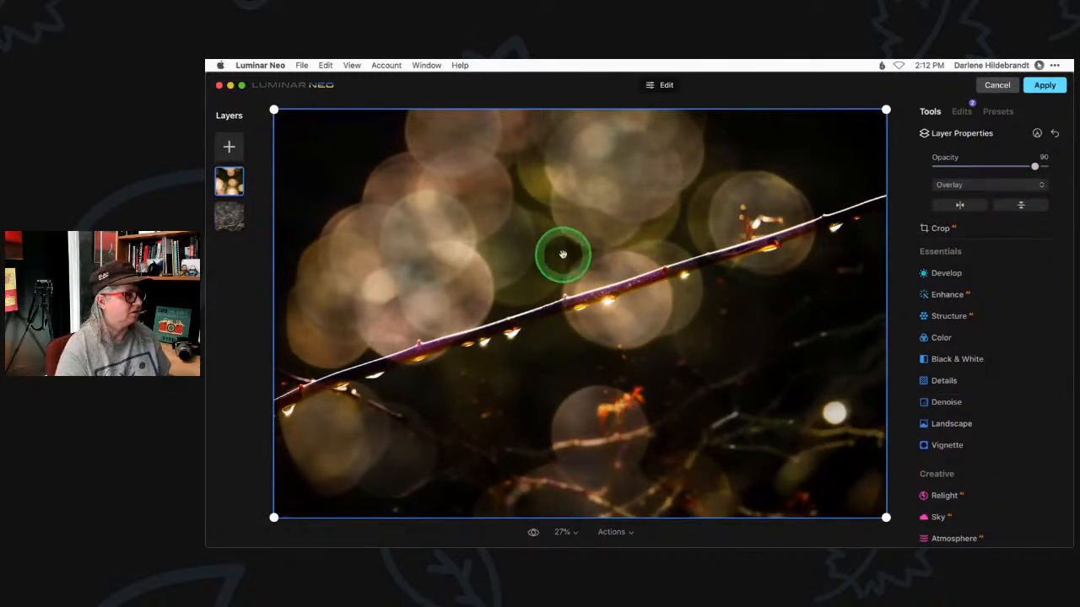
Step: On the bottom layer, erase the round white highlight in two parts at 100% zoom, using a brush radius of 34
left_click(224, 219)
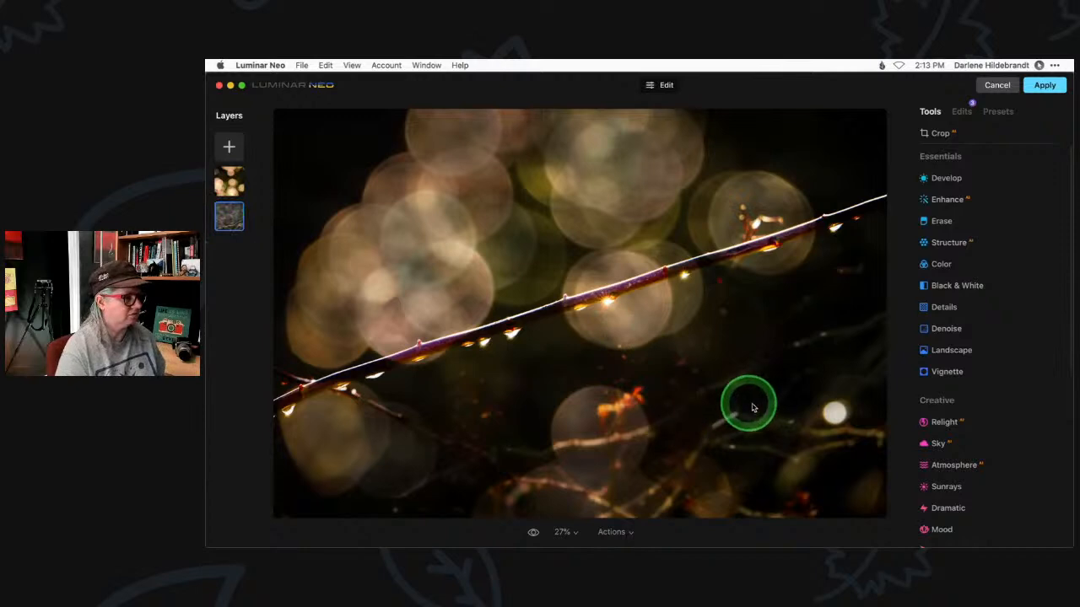
left_click(824, 417)
left_click_drag(812, 419, 748, 379)
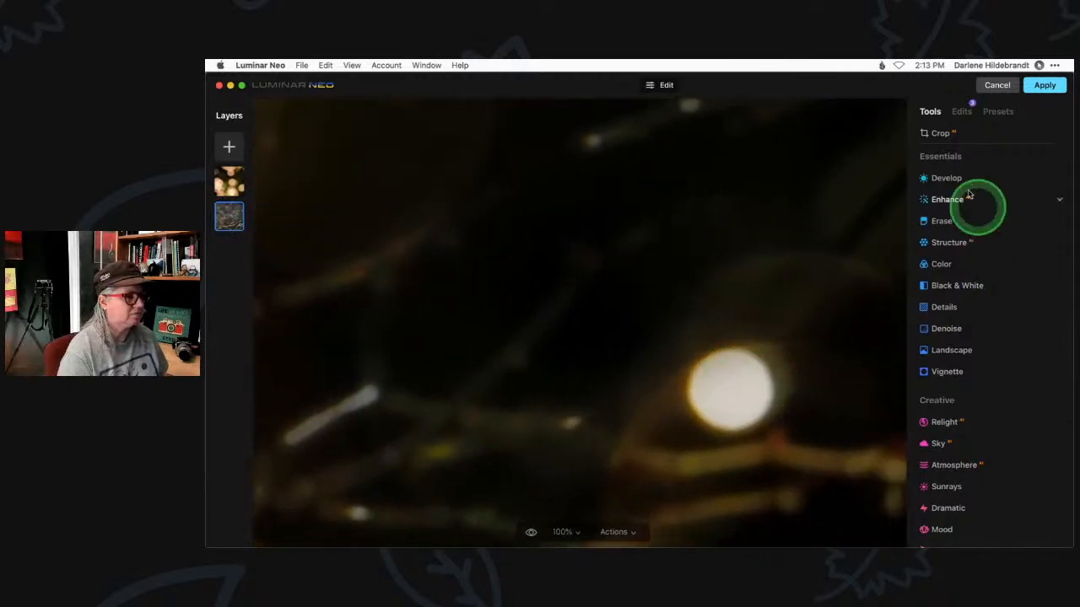
left_click(945, 221)
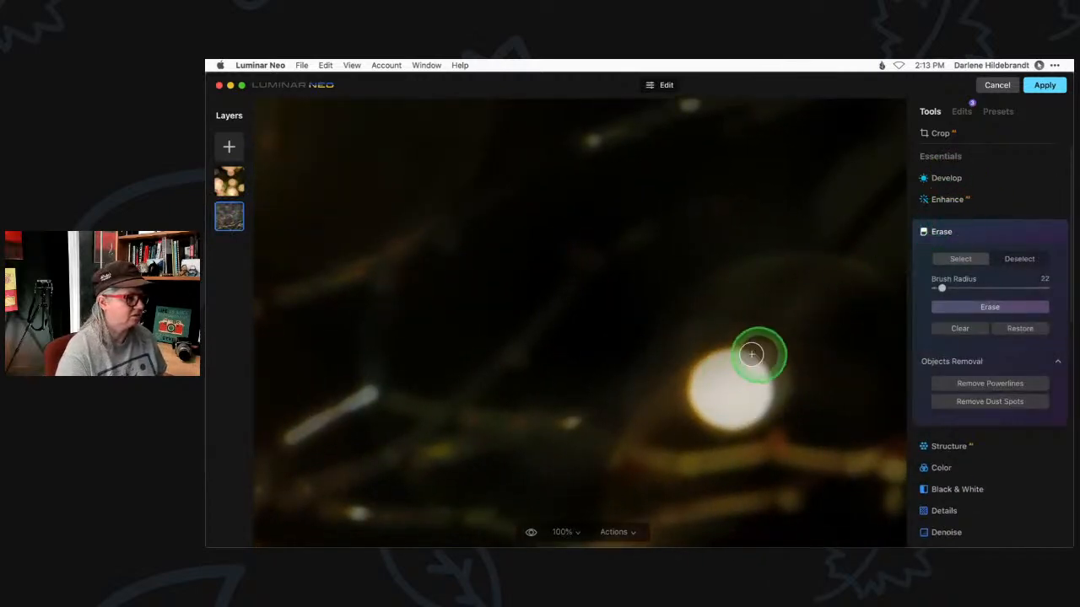
key("]")
key("]")
key("]")
key("]")
mouse_move(695, 372)
left_mouse_down()
mouse_move(736, 357)
mouse_move(768, 370)
mouse_move(672, 372)
left_mouse_up()
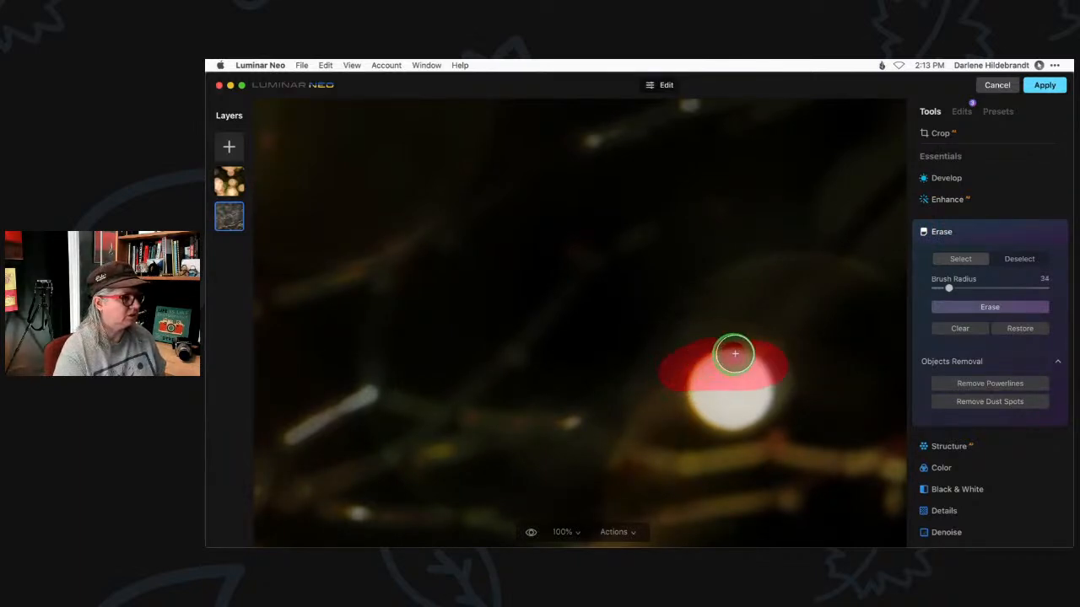
left_click(948, 308)
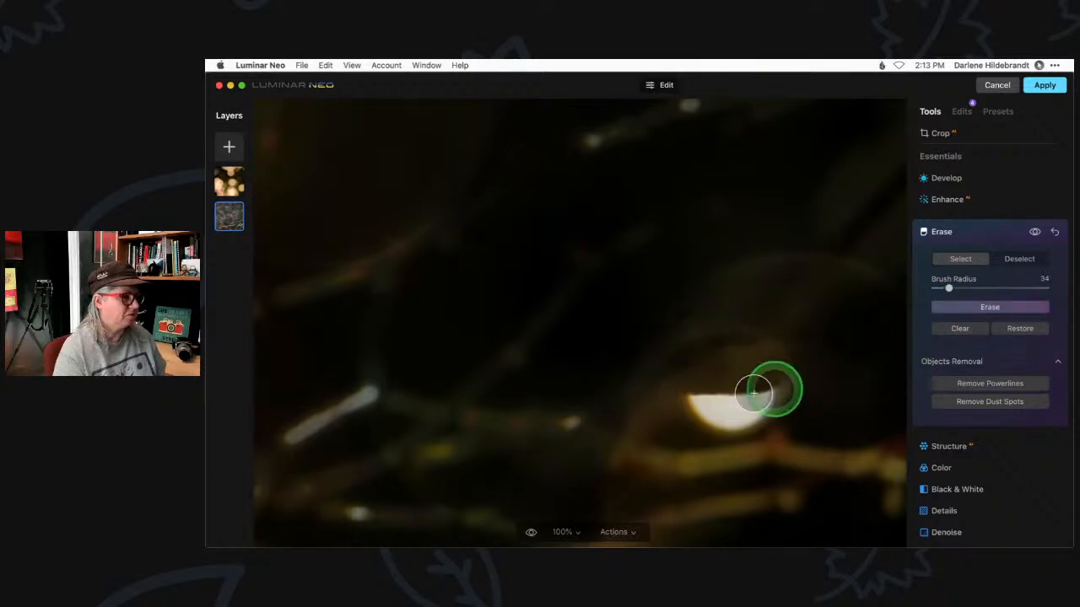
mouse_move(769, 388)
left_mouse_down()
mouse_move(725, 422)
mouse_move(681, 405)
mouse_move(747, 393)
left_mouse_up()
left_click(958, 310)
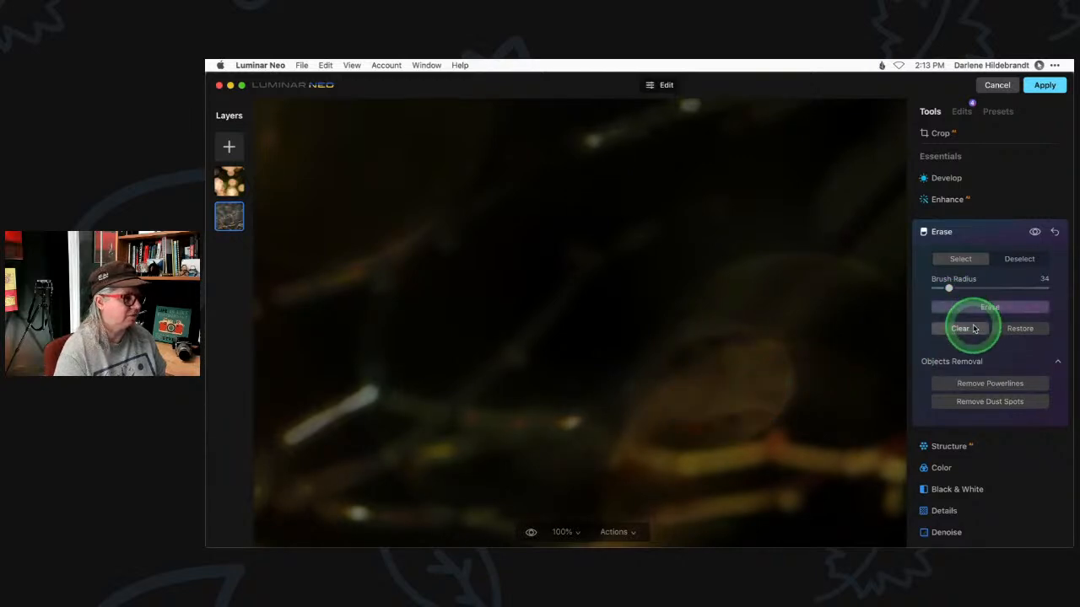
Step: Erase the leftover hard edges around the upper part of the removed highlight to blend it into the background
left_click_drag(778, 349, 667, 364)
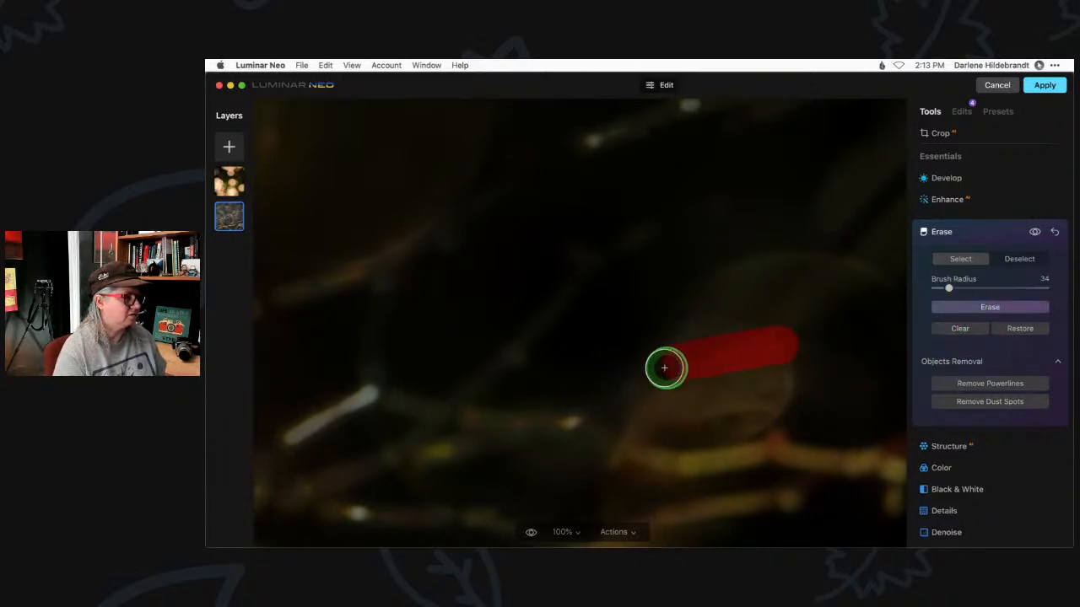
left_click(957, 307)
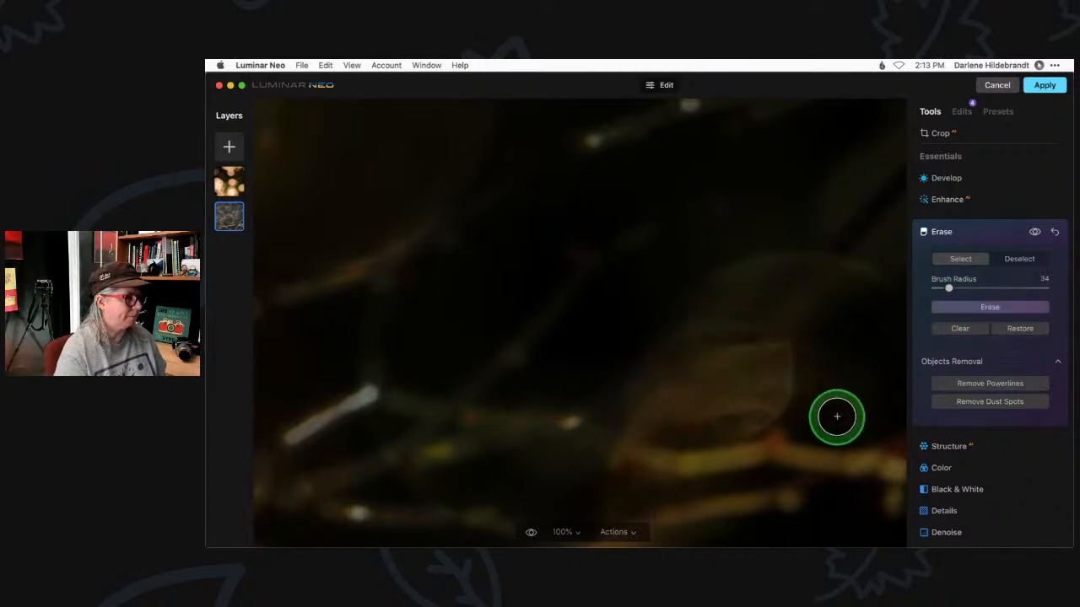
left_click_drag(685, 318, 692, 373)
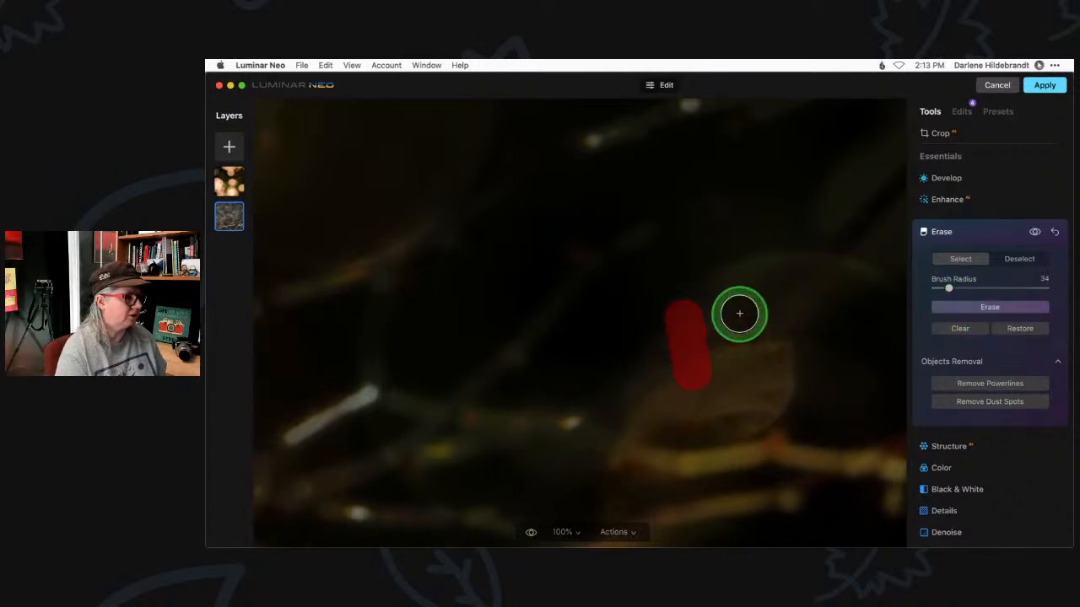
left_click_drag(740, 311, 756, 346)
left_click(975, 310)
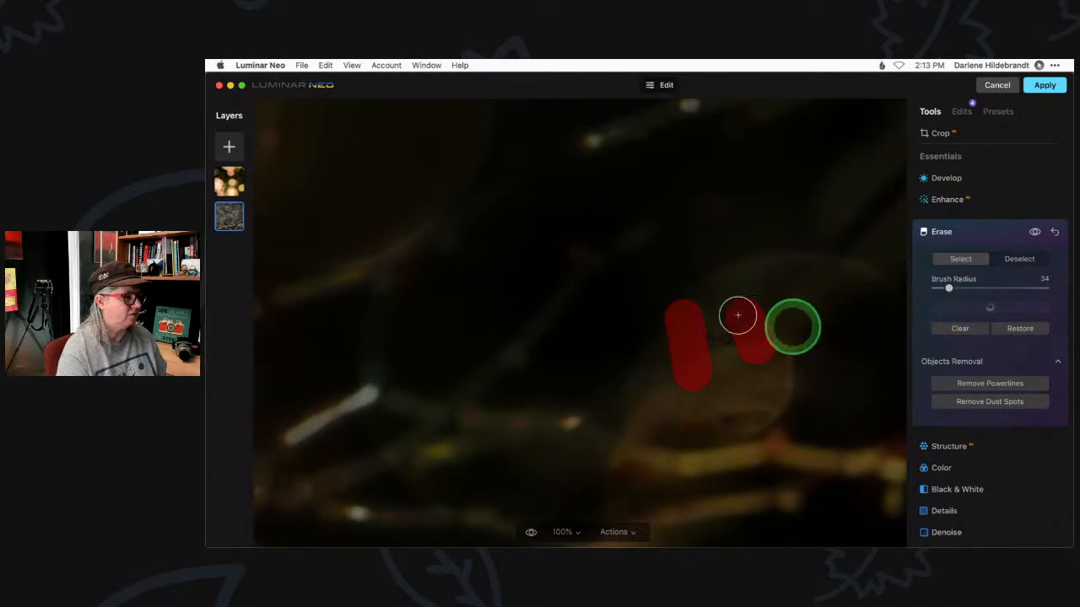
Step: Erase the remaining patches where the round highlight was removed, close the Erase tool, and compare the photo before and after the edits
left_click_drag(790, 342, 790, 393)
left_click(971, 309)
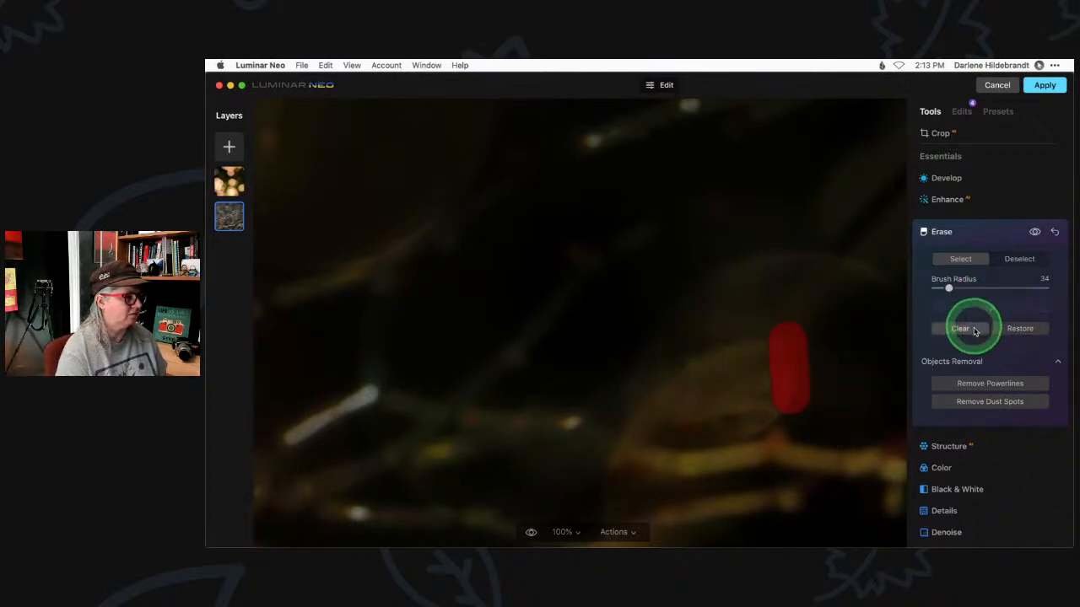
left_click_drag(747, 362, 807, 363)
left_click(979, 310)
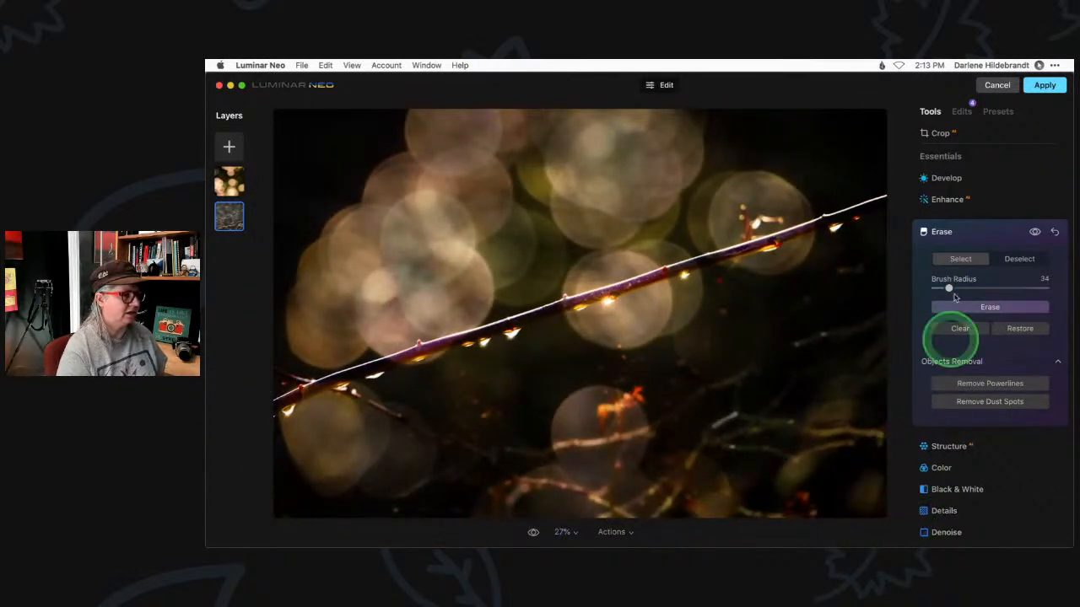
left_click(978, 239)
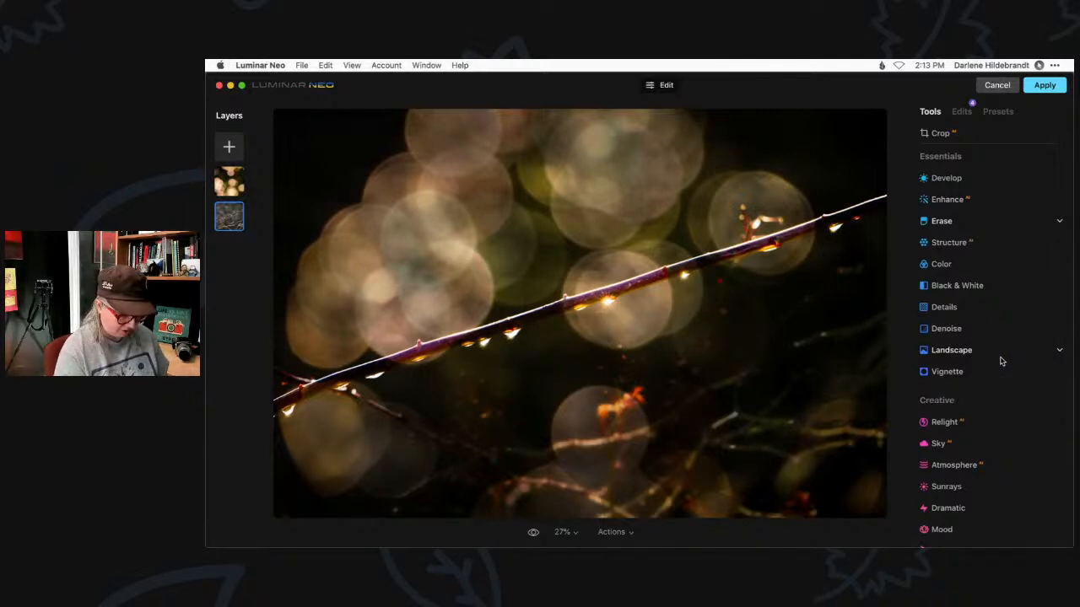
key("backslash")
key("backslash")
key("backslash")
key("backslash")
Step: At 100% zoom, erase the bright bent twig tip above the branch's upper end with brush radius 34
mouse_move(779, 353)
left_mouse_down()
mouse_move(518, 321)
mouse_move(560, 406)
mouse_move(622, 410)
mouse_move(683, 441)
mouse_move(776, 202)
mouse_move(737, 195)
mouse_move(745, 222)
left_mouse_up()
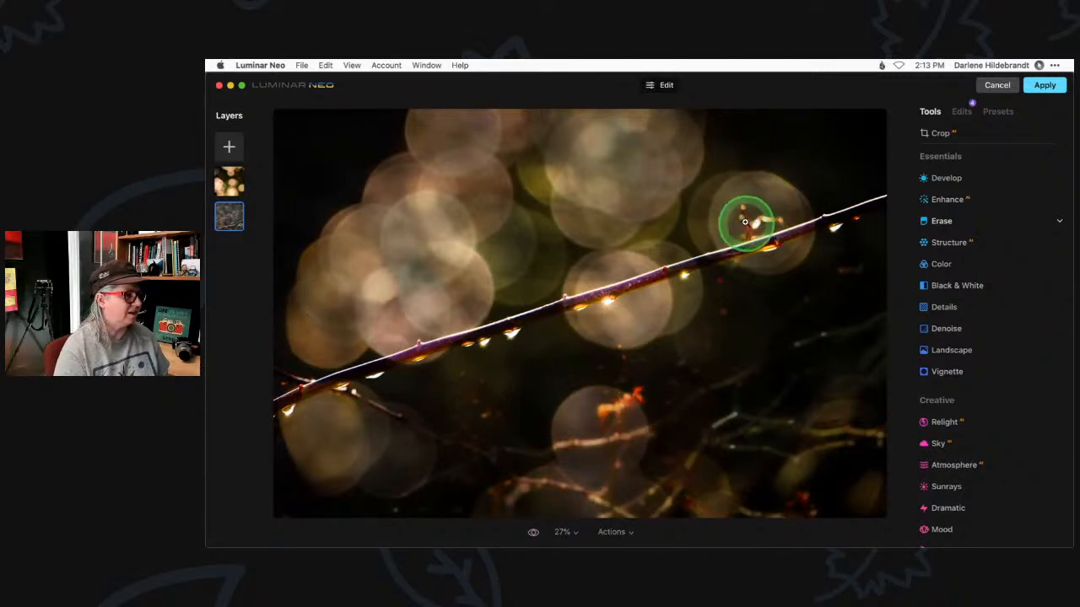
left_click(751, 223)
left_click_drag(829, 224, 751, 223)
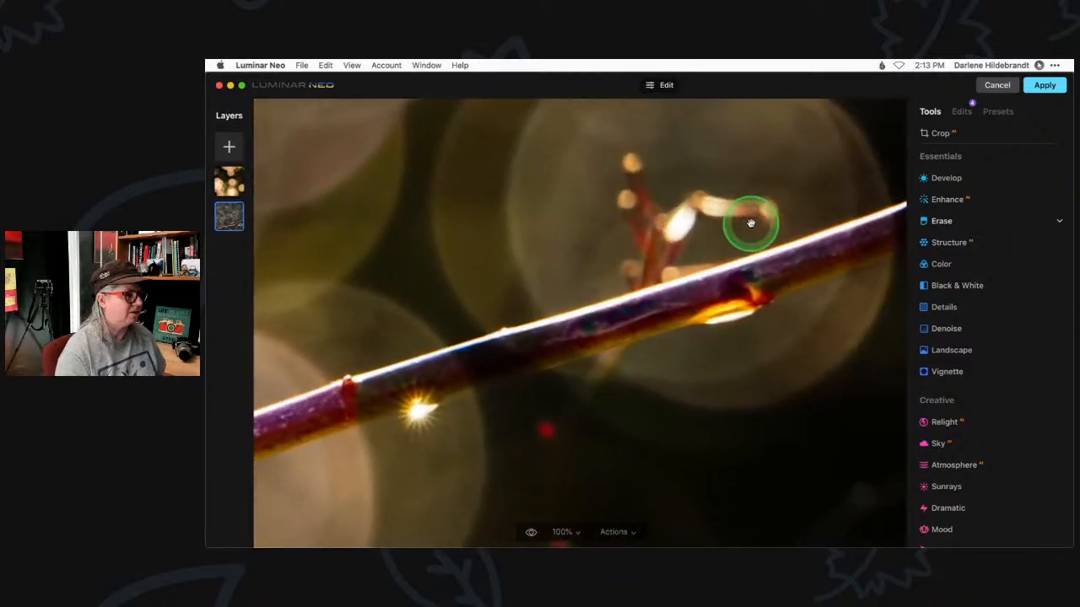
left_click(943, 221)
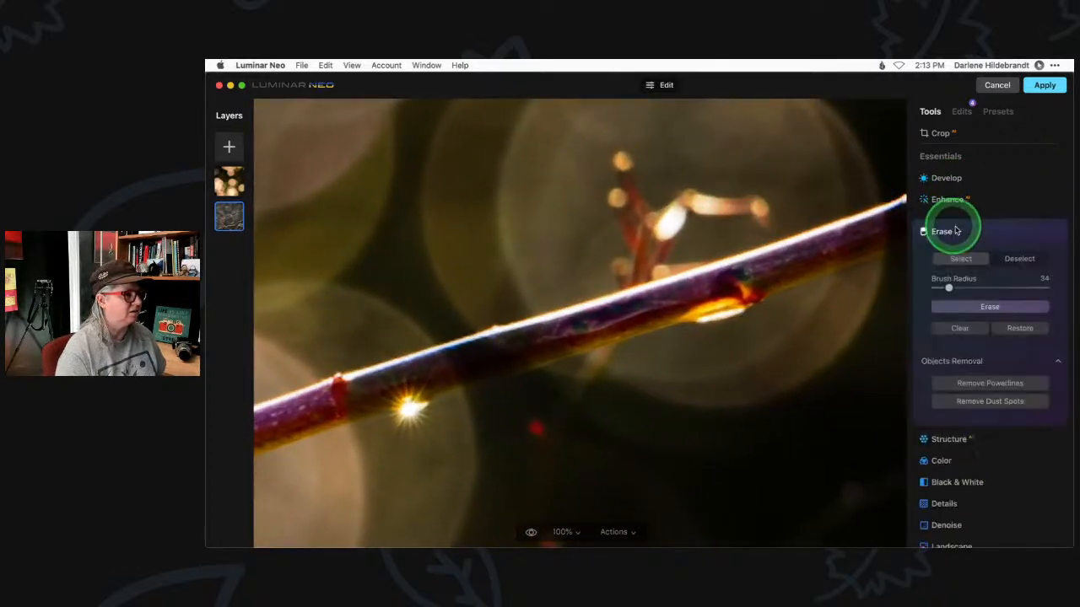
mouse_move(758, 207)
left_mouse_down()
mouse_move(693, 202)
mouse_move(658, 233)
left_mouse_up()
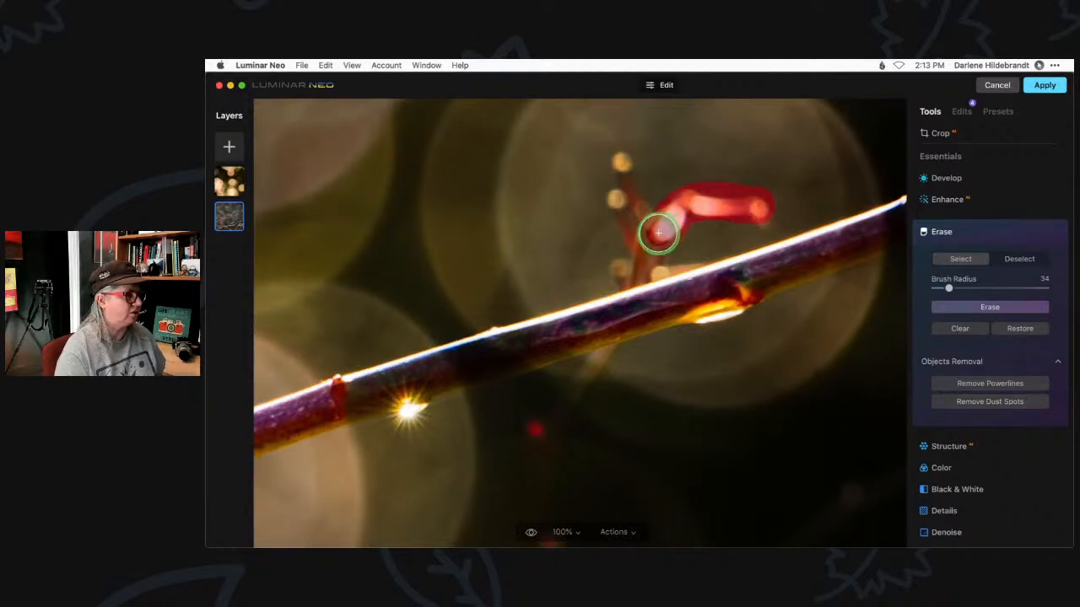
left_click(993, 307)
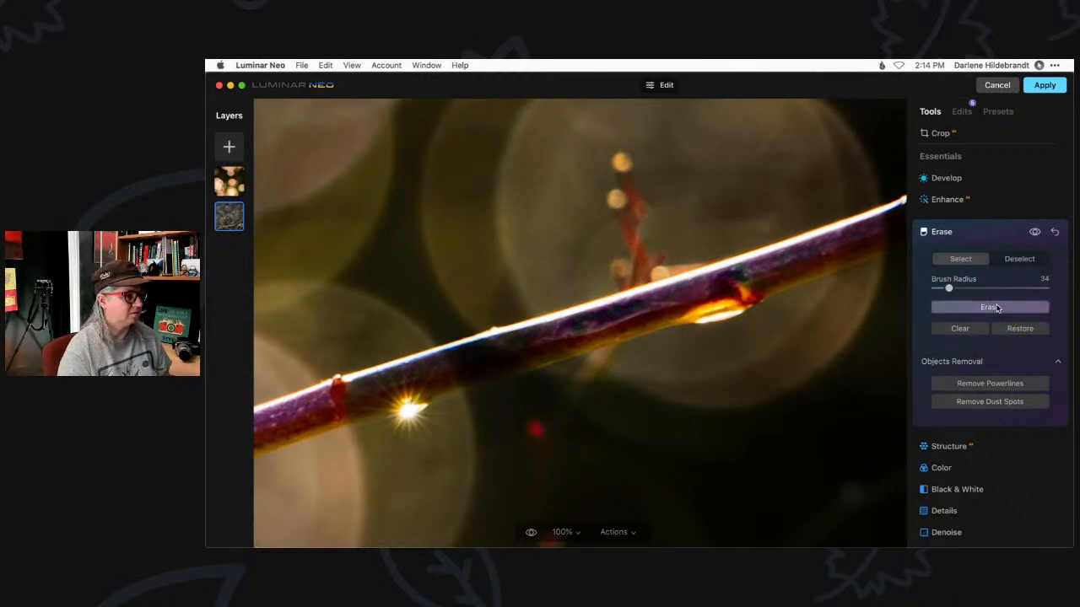
Step: Erase the two round bud tips on the red twig above the branch with brush radius 28
key("[")
left_click(621, 161)
left_click(616, 199)
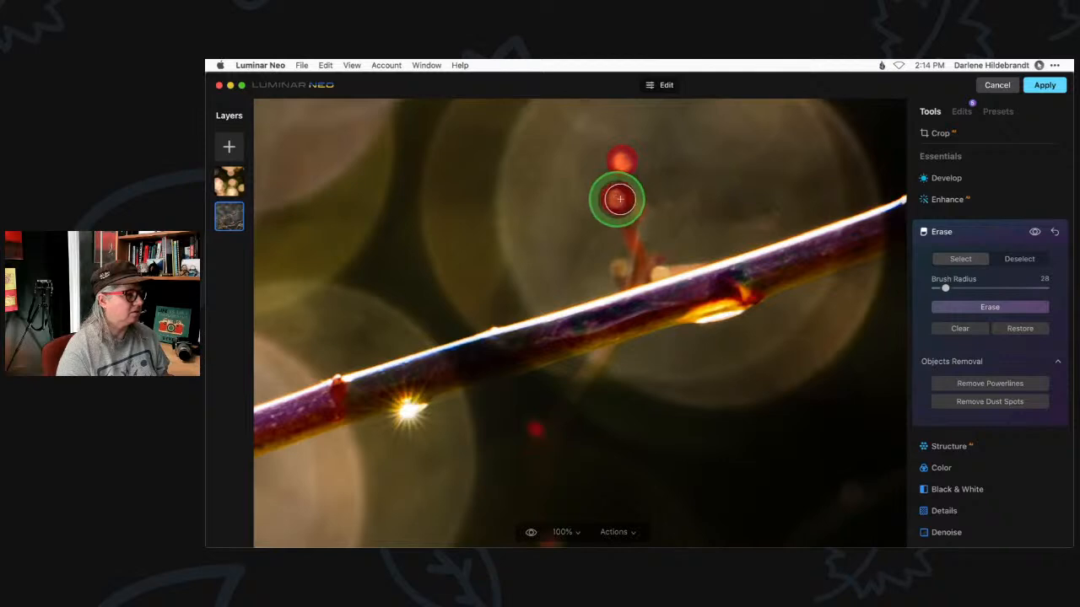
left_click(990, 307)
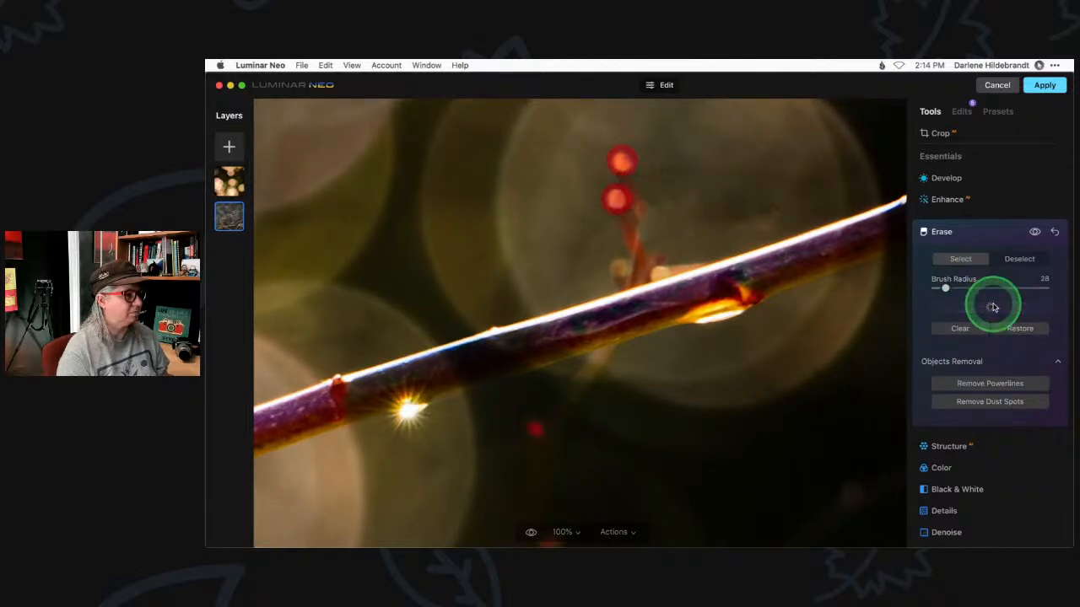
Step: Erase the leftover upper bud tip and, with brush radius 16, the small remnants beside the twig, and close the Erase tool
left_click(621, 166)
key("[")
left_click(777, 212)
left_click(957, 305)
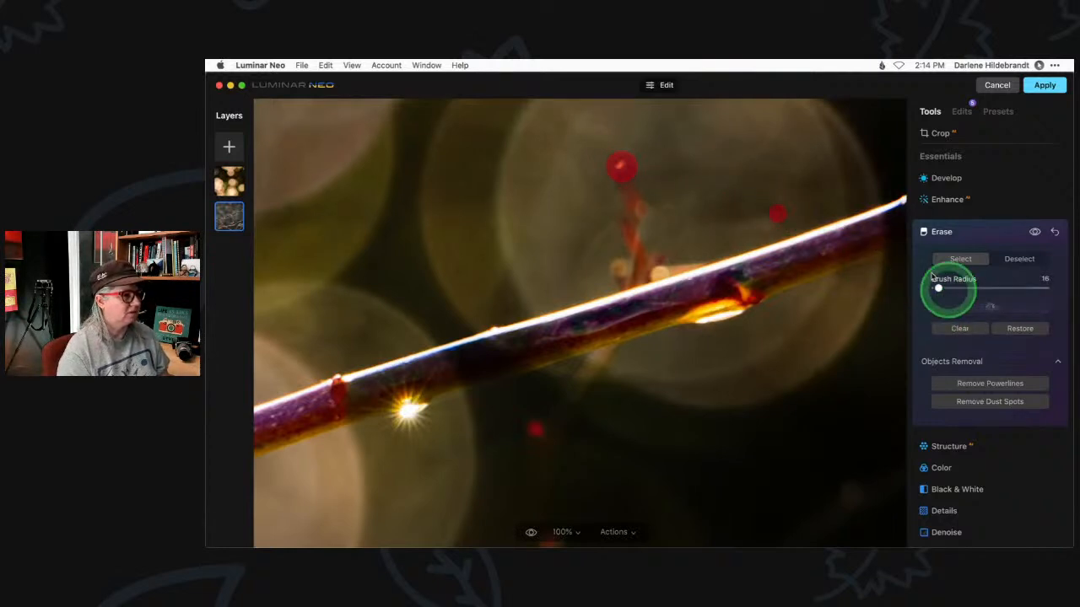
left_click(755, 226)
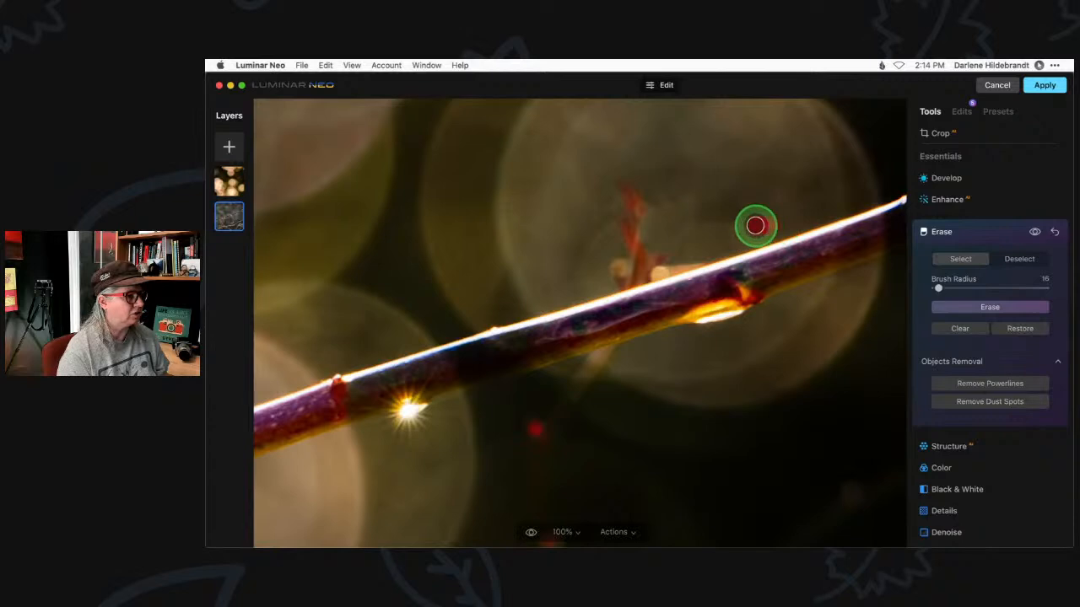
left_click(992, 308)
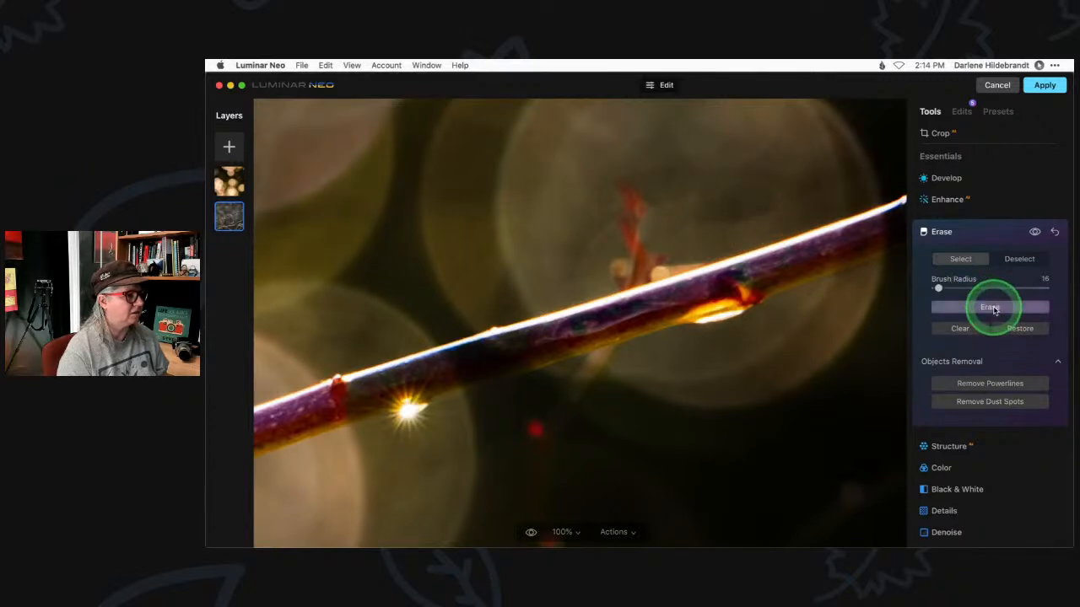
left_click(970, 229)
key("super+0")
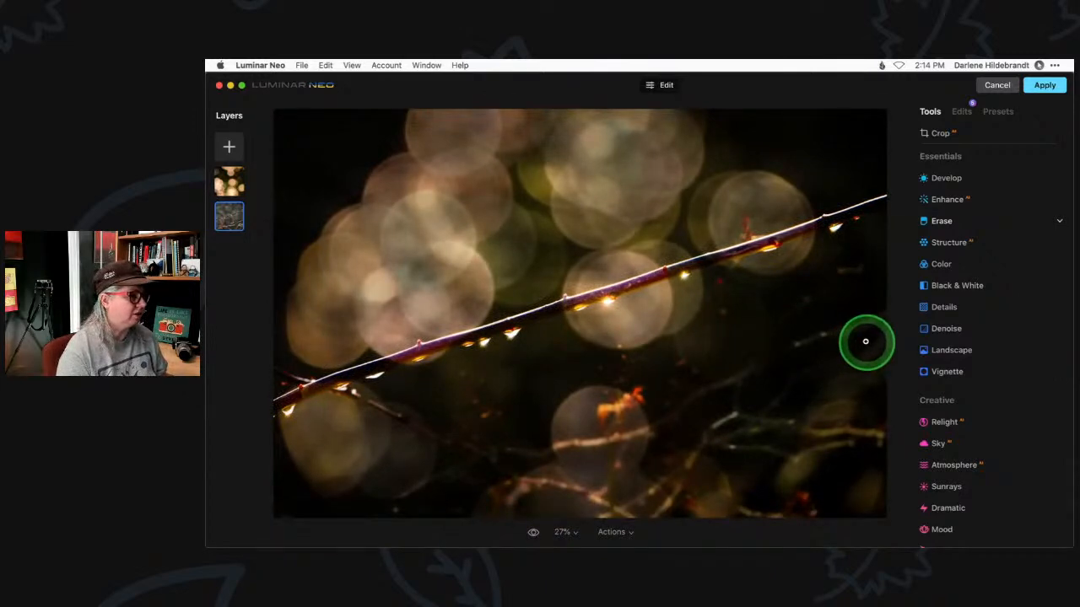
Step: At 100% zoom, erase the small orange specks at the lower edge of the central bokeh circle with brush radius 16, and close the Erase tool
key("super+1")
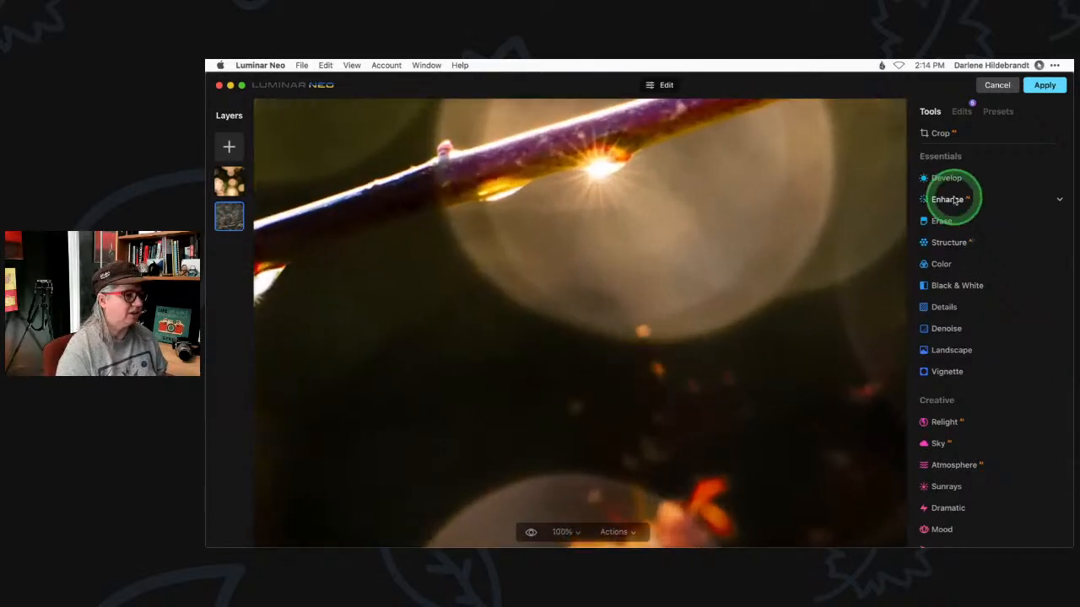
left_click(946, 221)
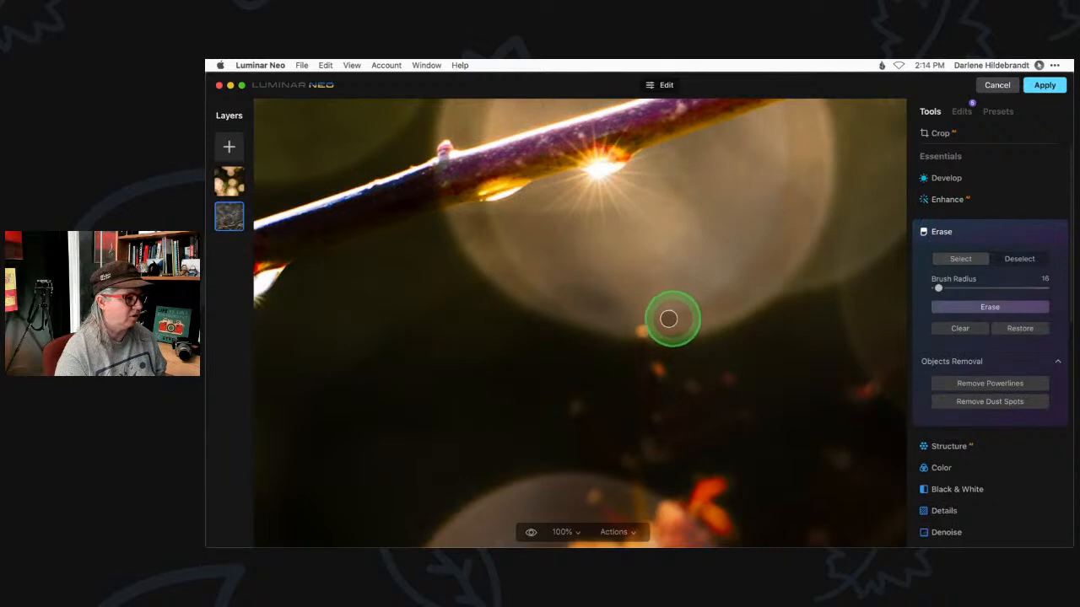
left_click(644, 329)
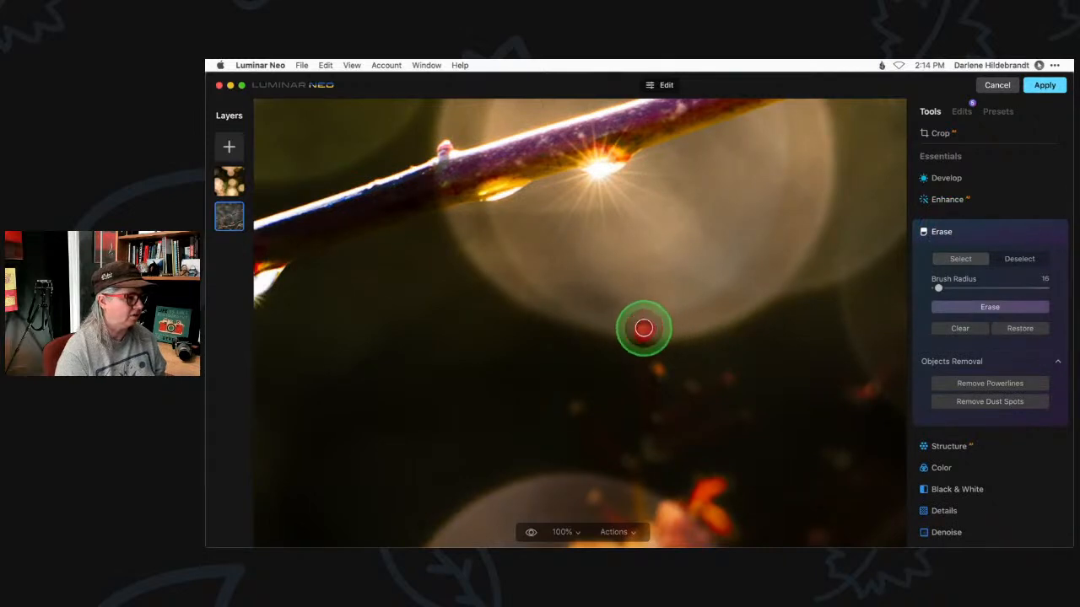
left_click(990, 307)
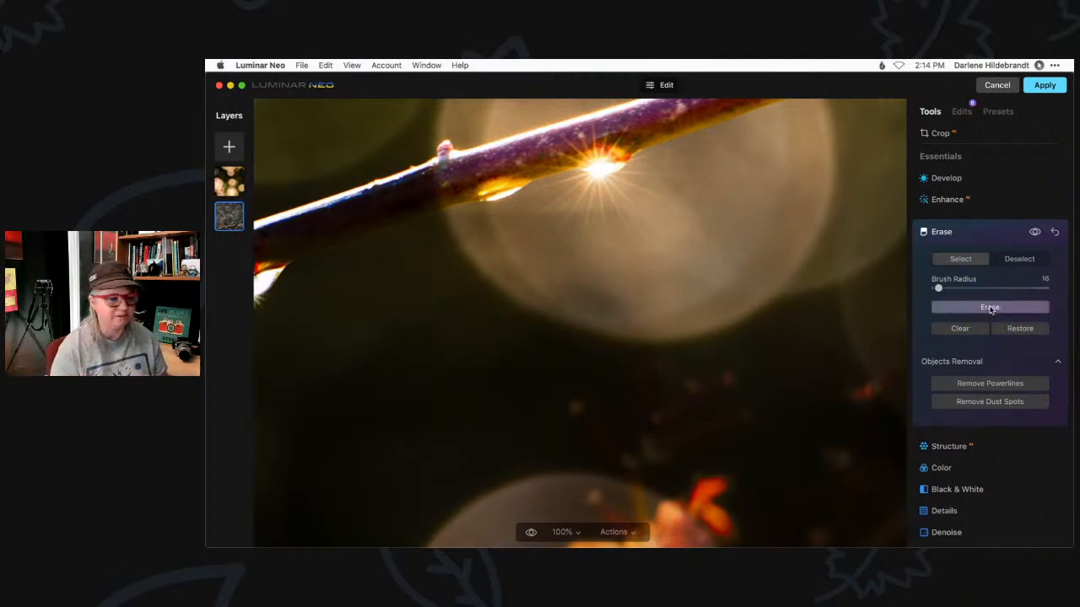
left_click(989, 229)
left_click(719, 248)
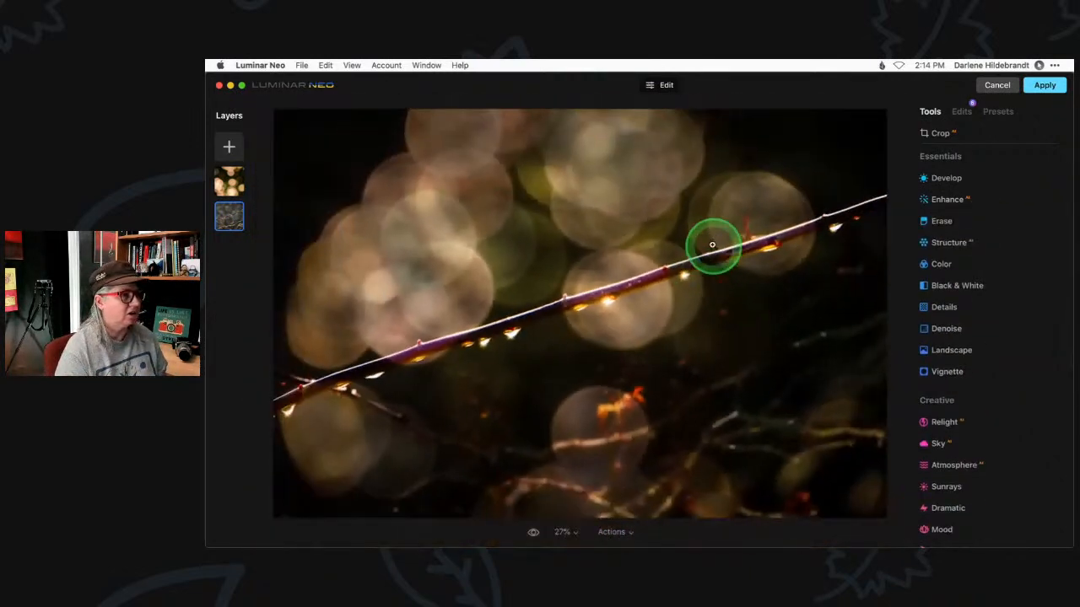
Step: Apply the layered edits and return to Lightroom Classic with the edited TIF
left_click(1043, 85)
left_click(807, 305)
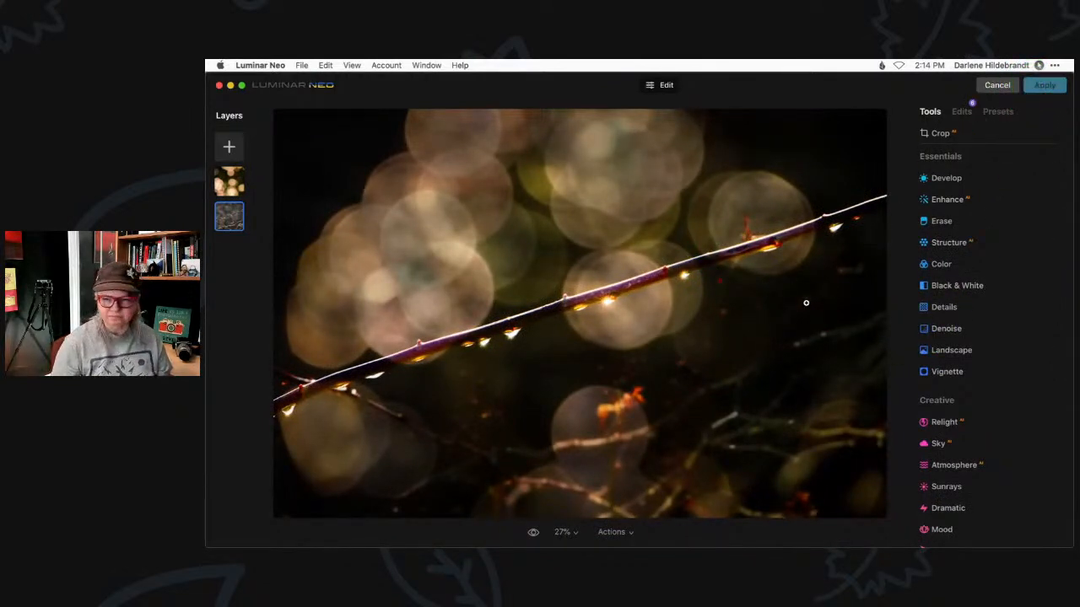
left_click(815, 311)
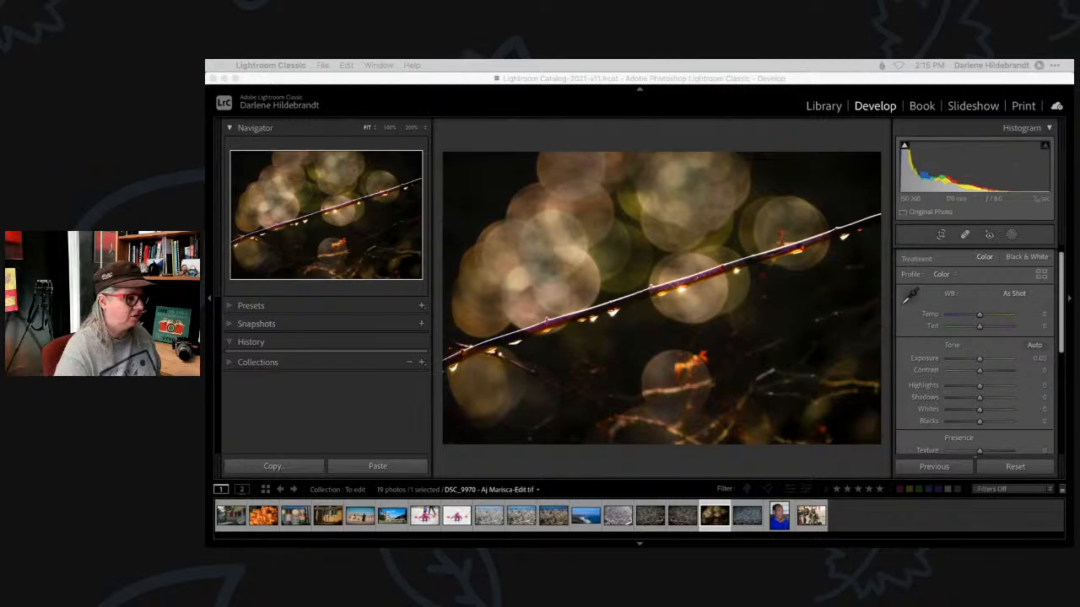
left_click(658, 460)
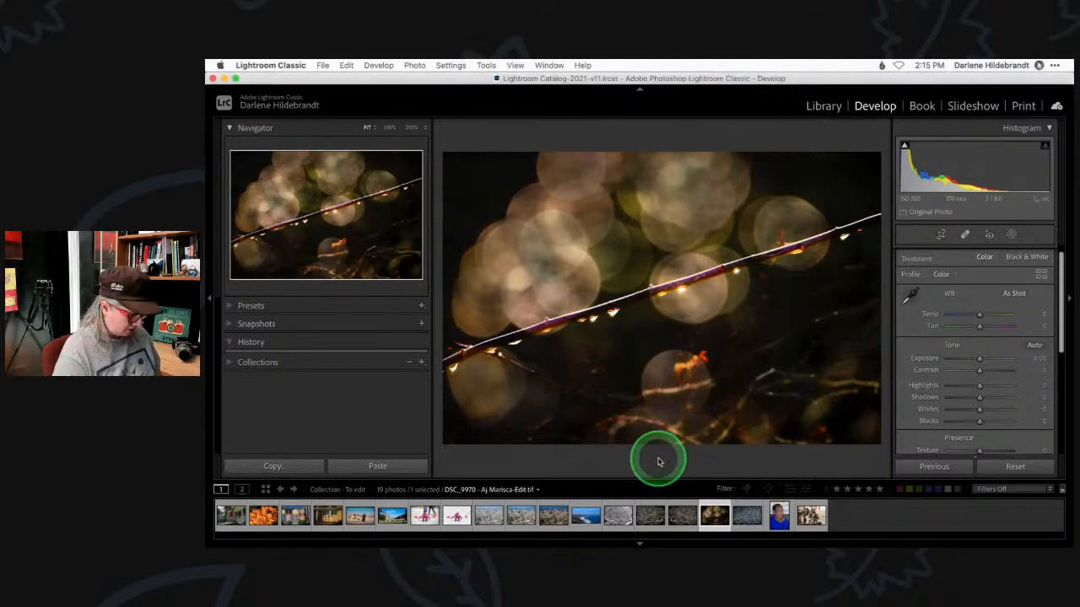
Step: In the grid, reorder the DSC_9970 versions with the JPG edit after Copy 1 and Copy 2 before the original NEF, and select all five branch photos
key("g")
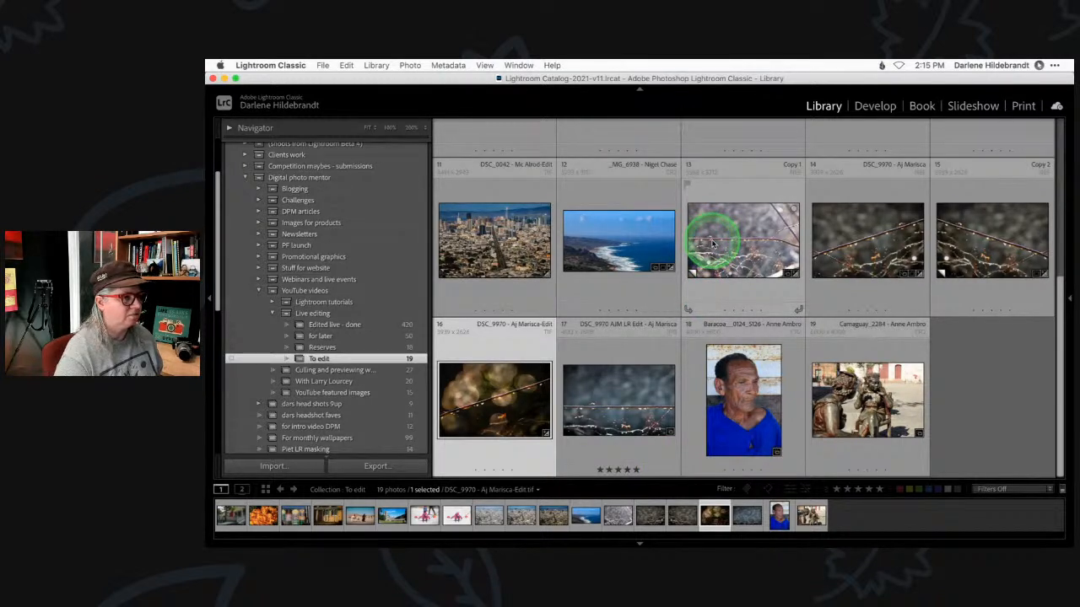
left_click_drag(985, 241, 789, 248)
left_click(762, 248)
left_click(601, 419, "shift")
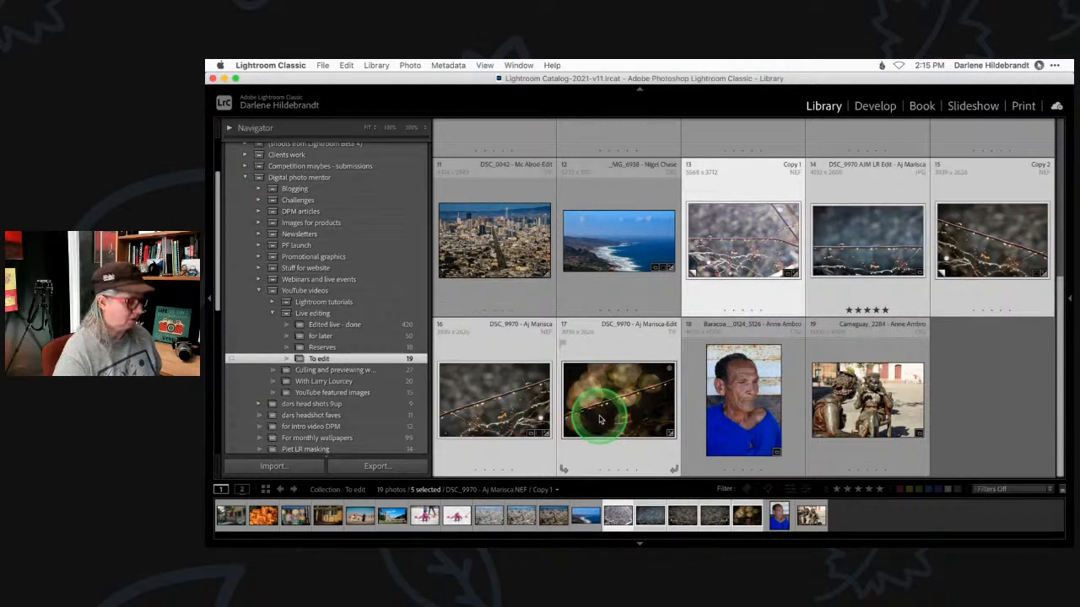
Step: View the five selected branch photos one by one in loupe view, from Copy 1 through to the final bokeh TIF
key("e")
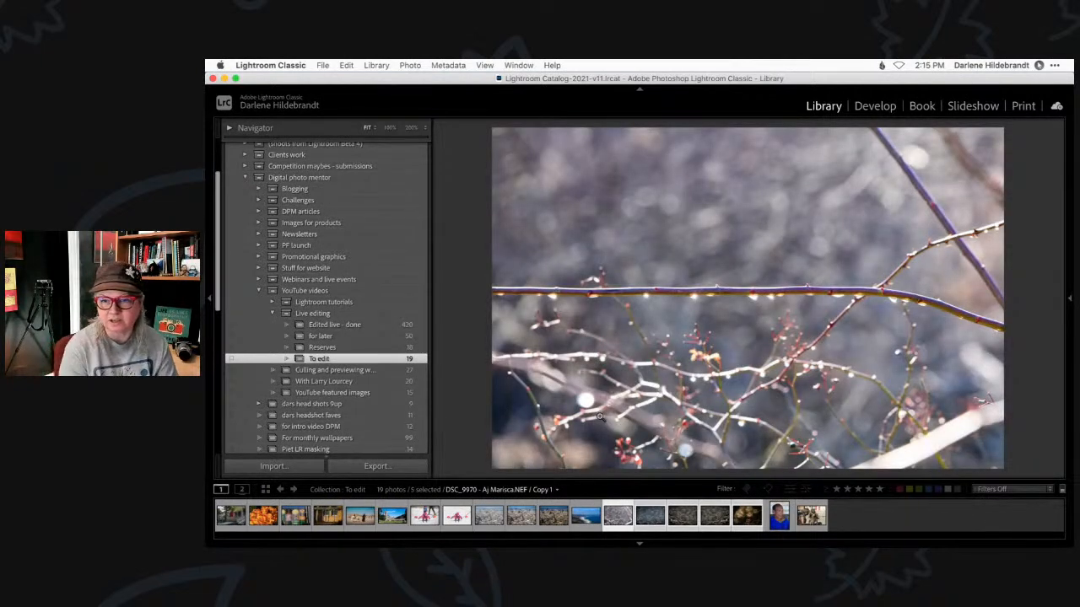
key("Right")
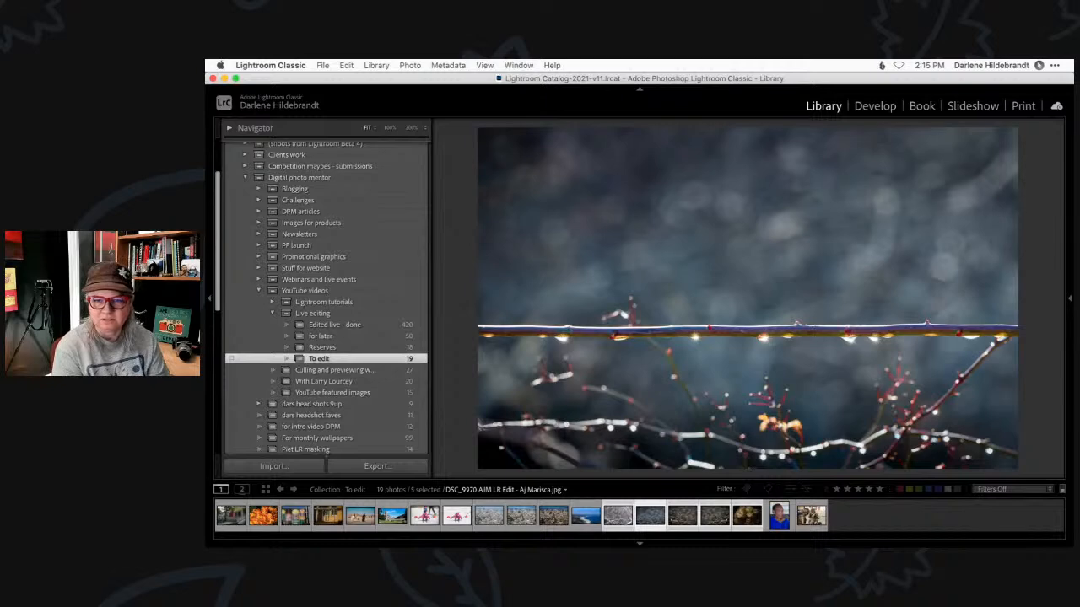
key("Right")
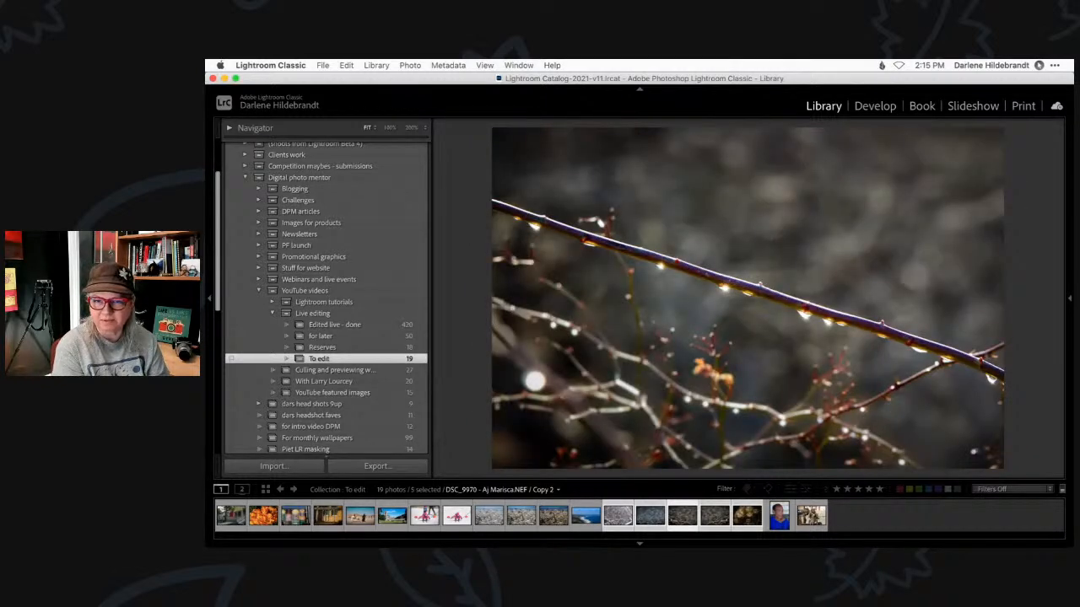
key("Right")
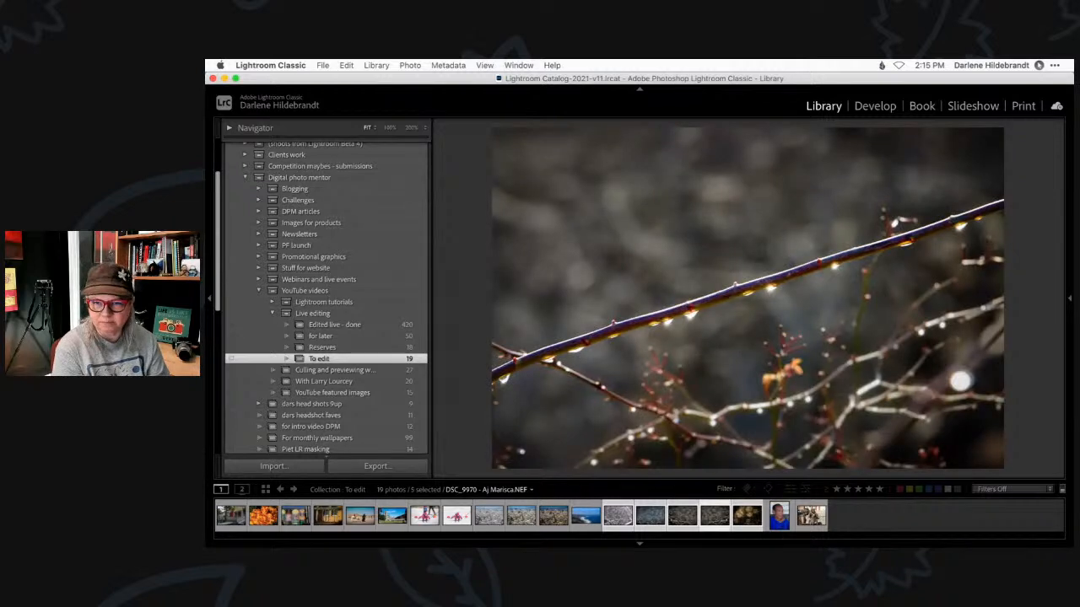
key("Right")
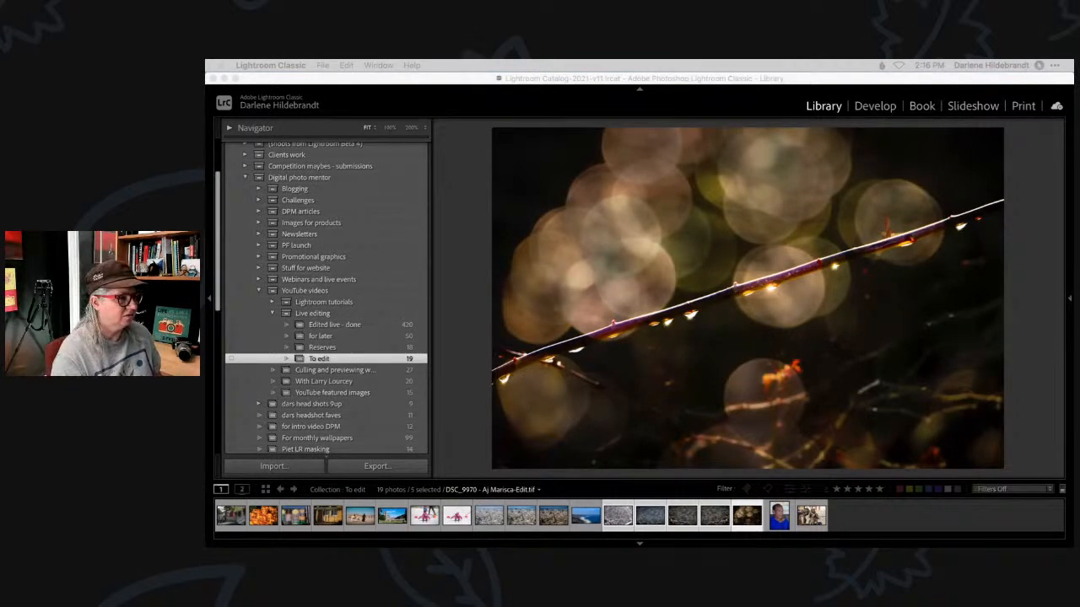
Step: Browse the To edit collection in the grid, and open only the edited bokeh branch TIF in loupe view
left_click(1035, 408)
key("g")
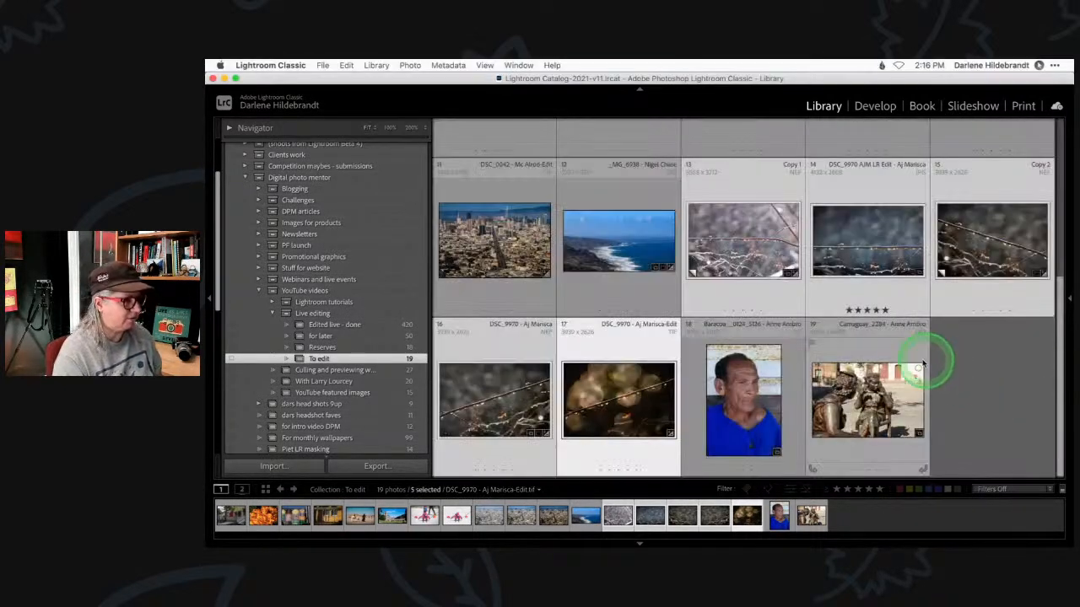
scroll(989, 383, "up", 3)
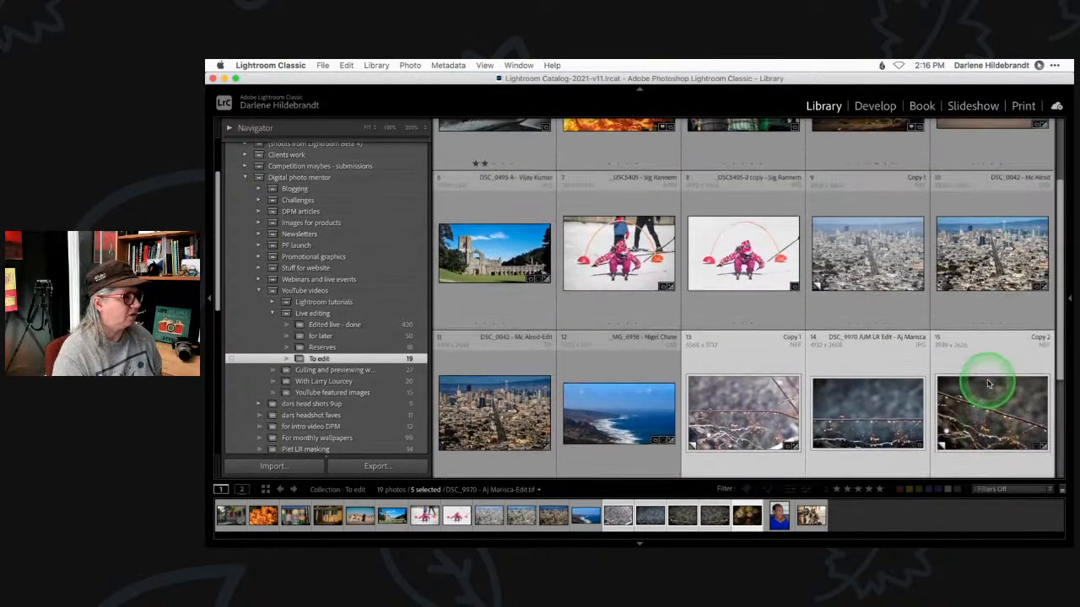
scroll(989, 384, "up", 3)
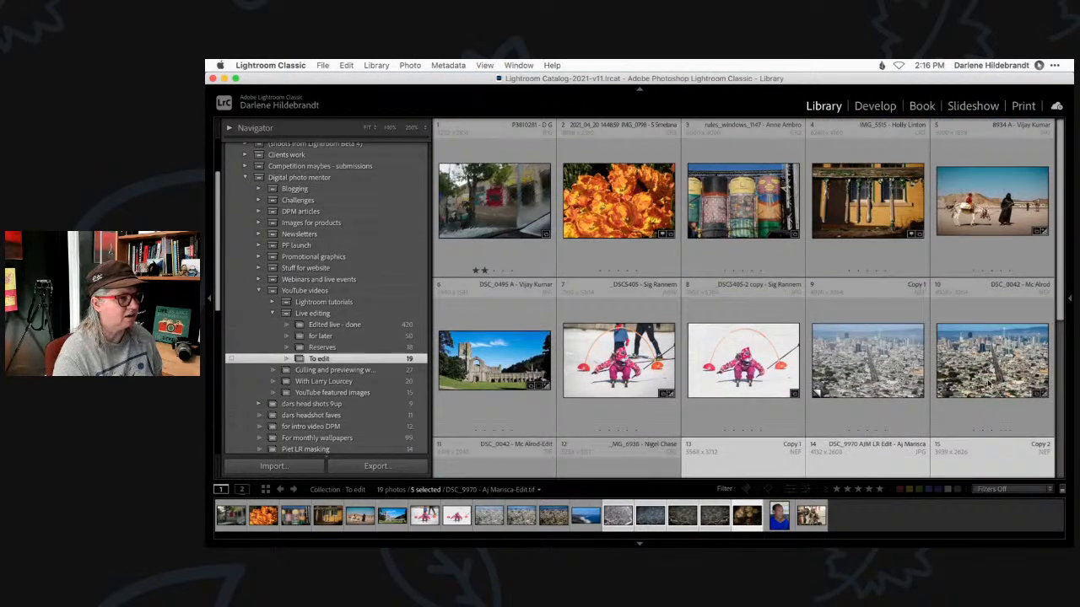
scroll(989, 384, "down", 6)
left_click(987, 381)
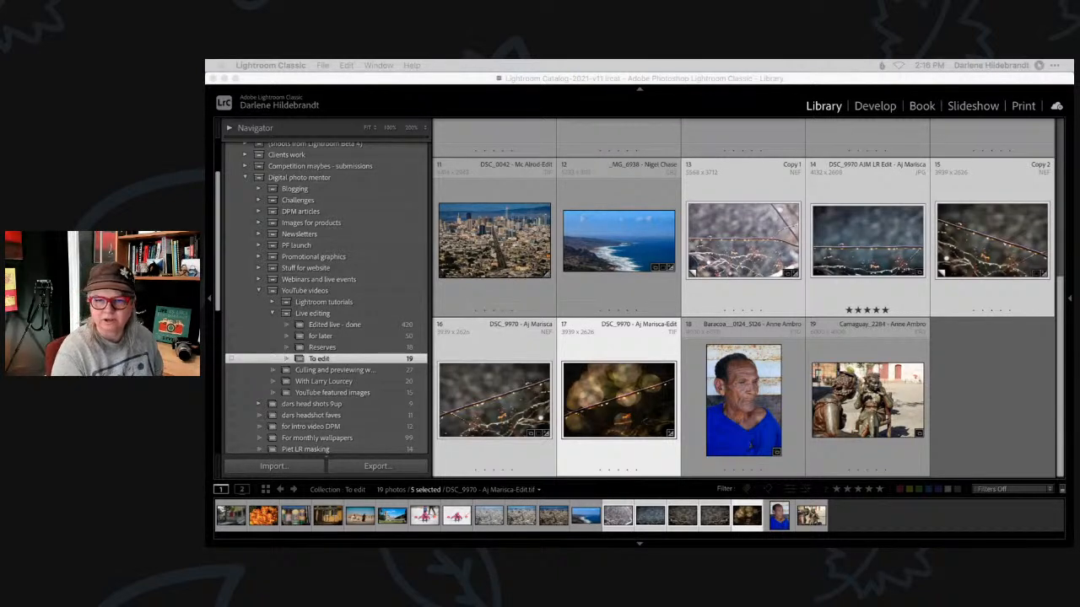
left_click(988, 348)
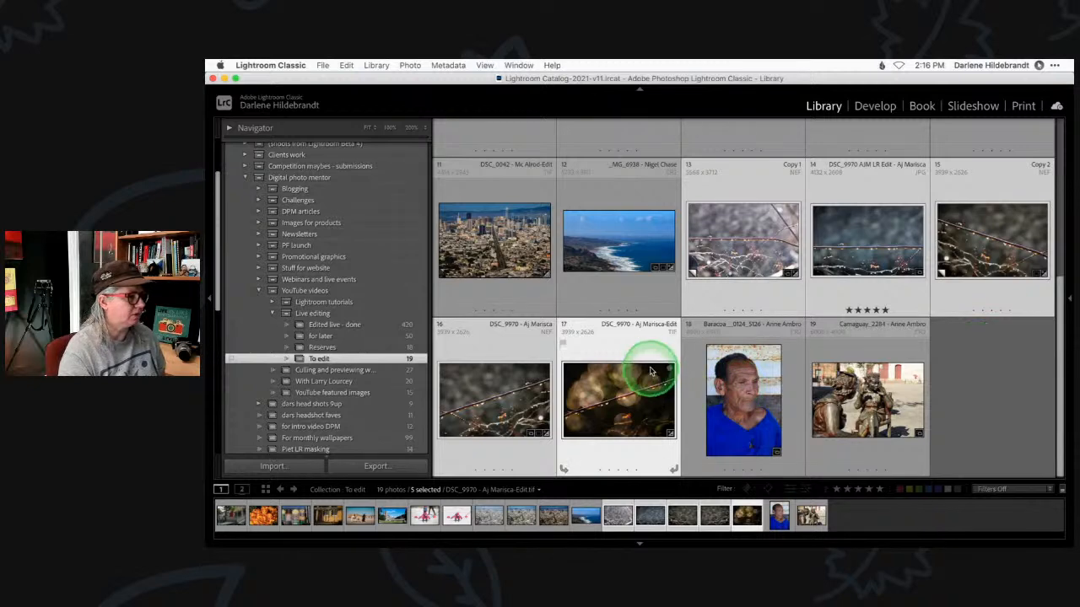
left_click(650, 372)
double_click(611, 346)
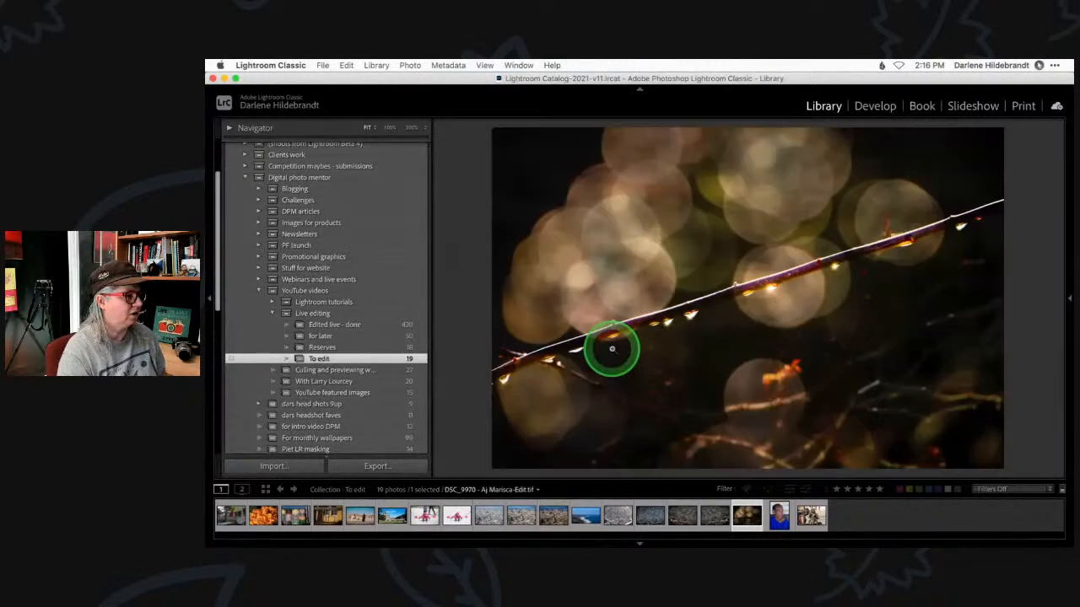
Step: Review the Loupe View info settings in the Library view options, and cycle through both info overlays on the branch TIF
left_click(485, 65)
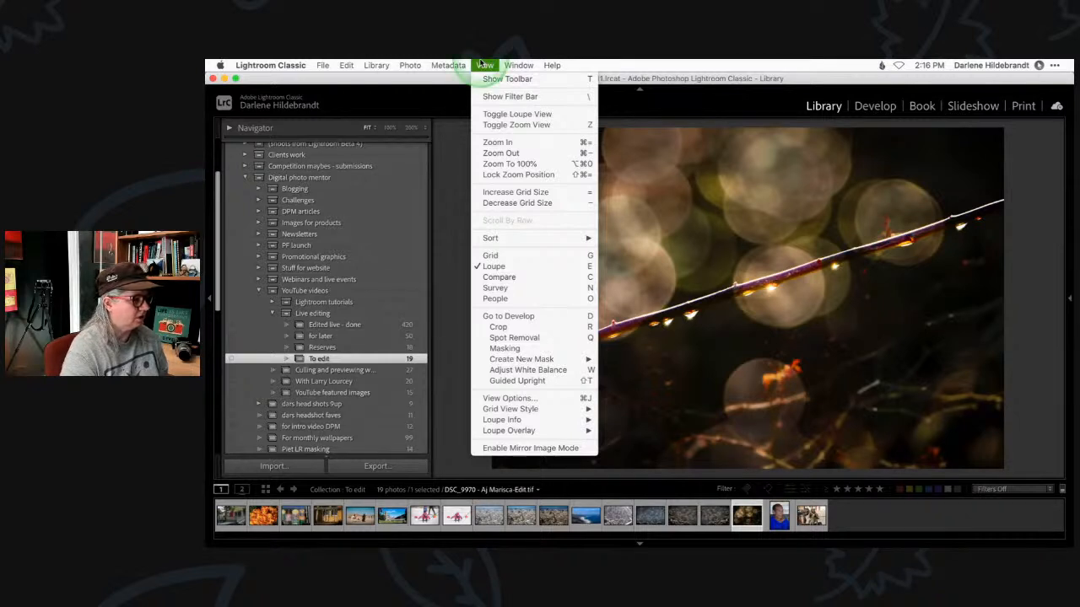
mouse_move(509, 420)
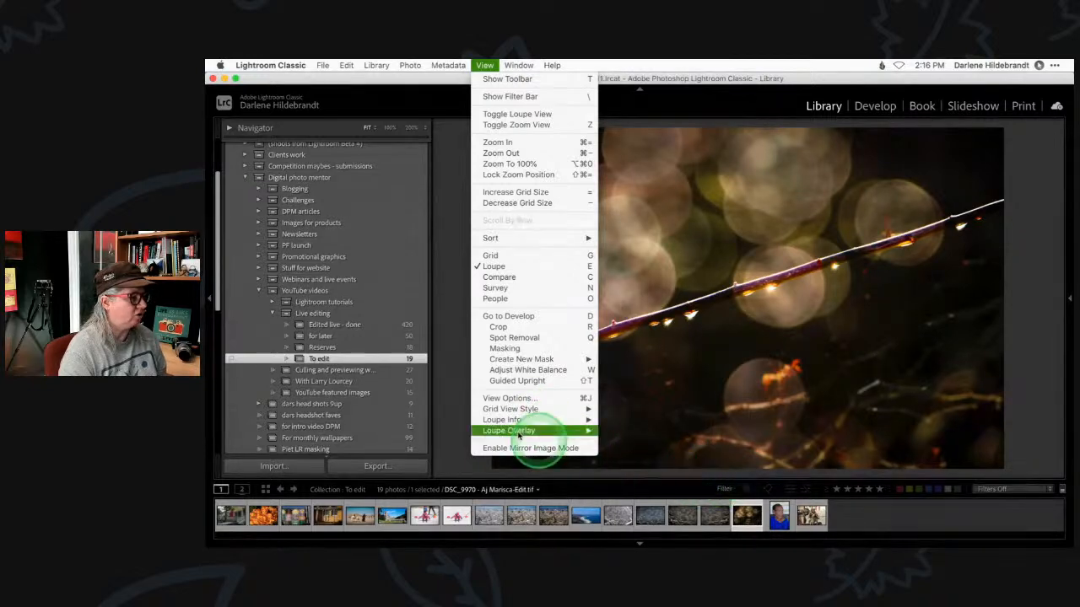
left_click(503, 398)
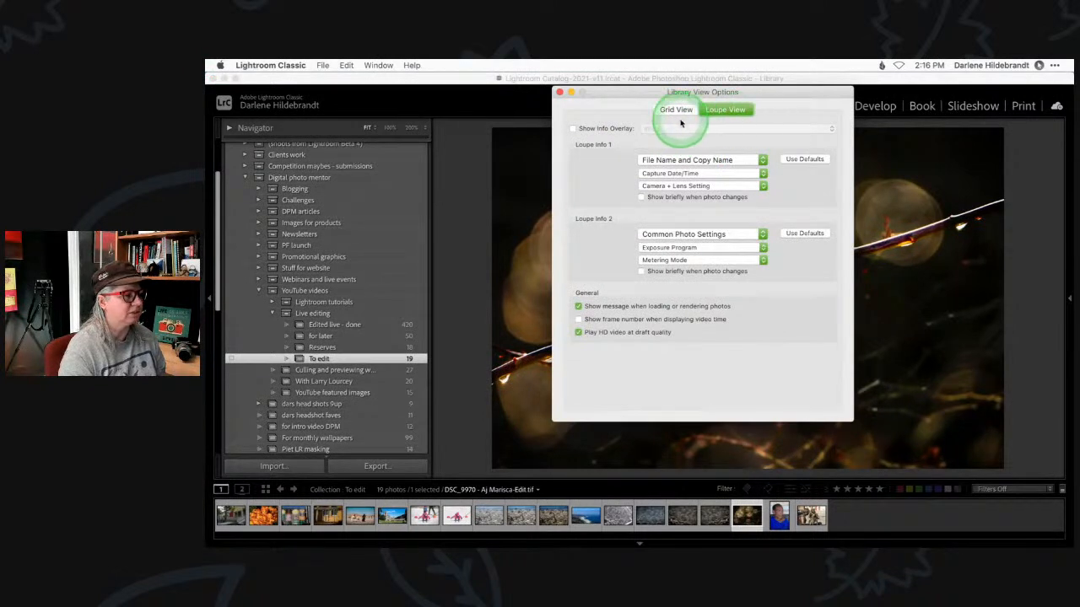
left_click(559, 92)
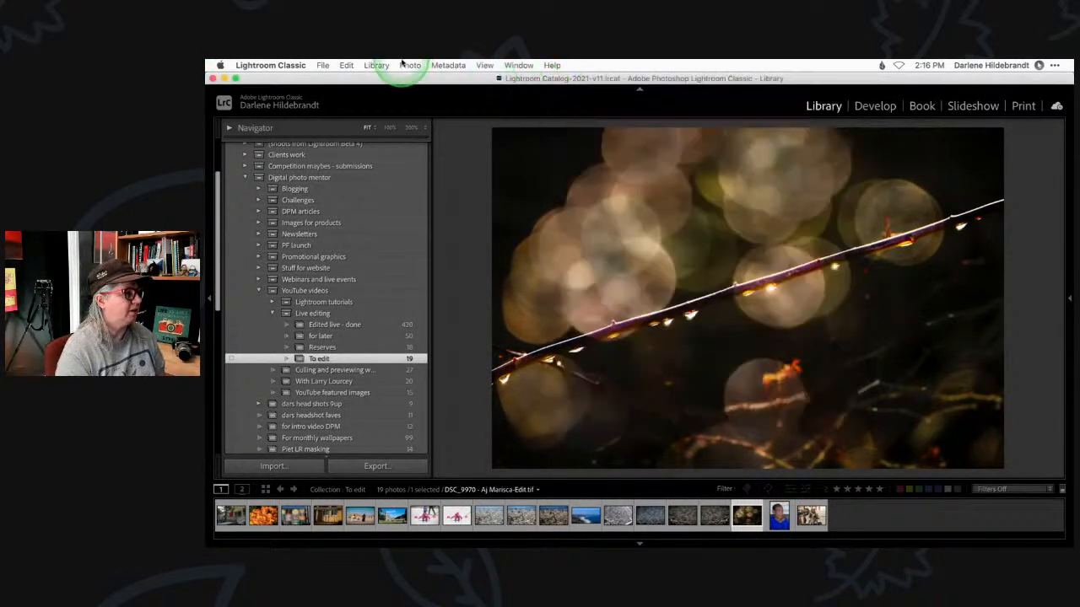
left_click(485, 65)
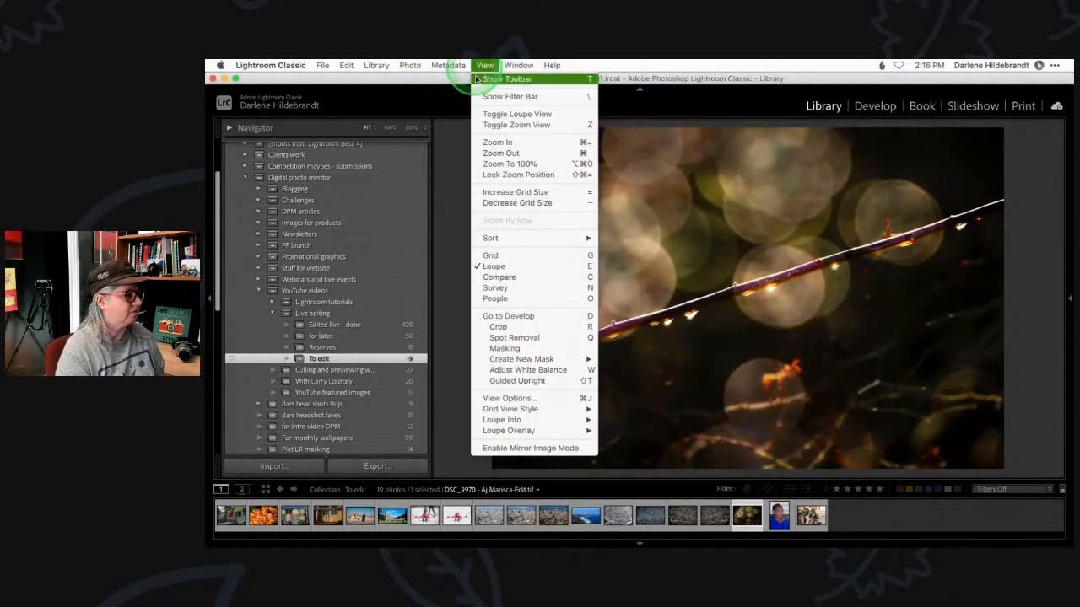
left_click(504, 398)
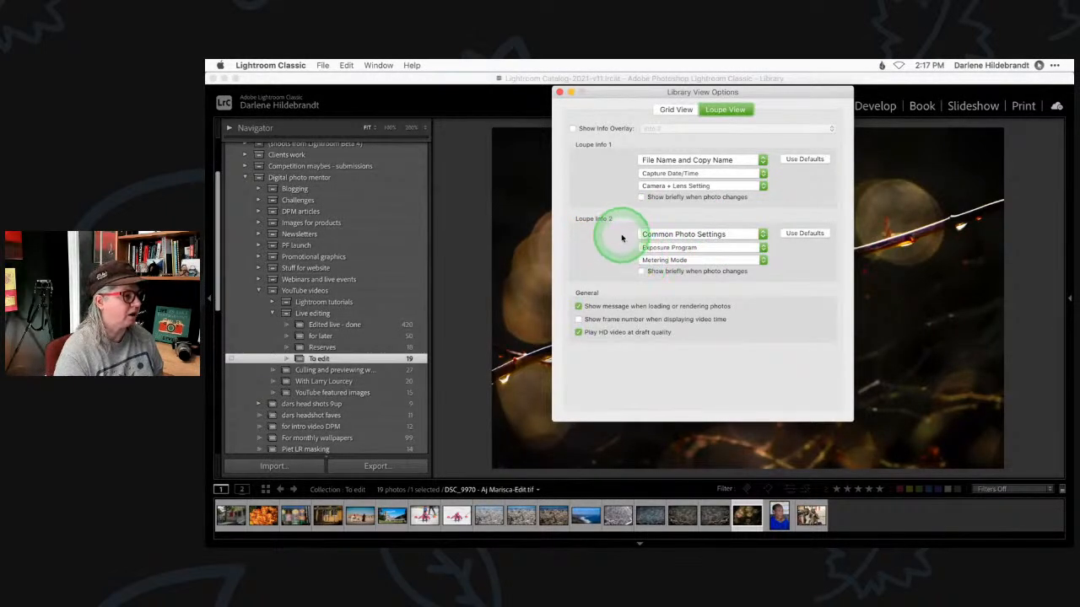
left_click(558, 93)
key("i")
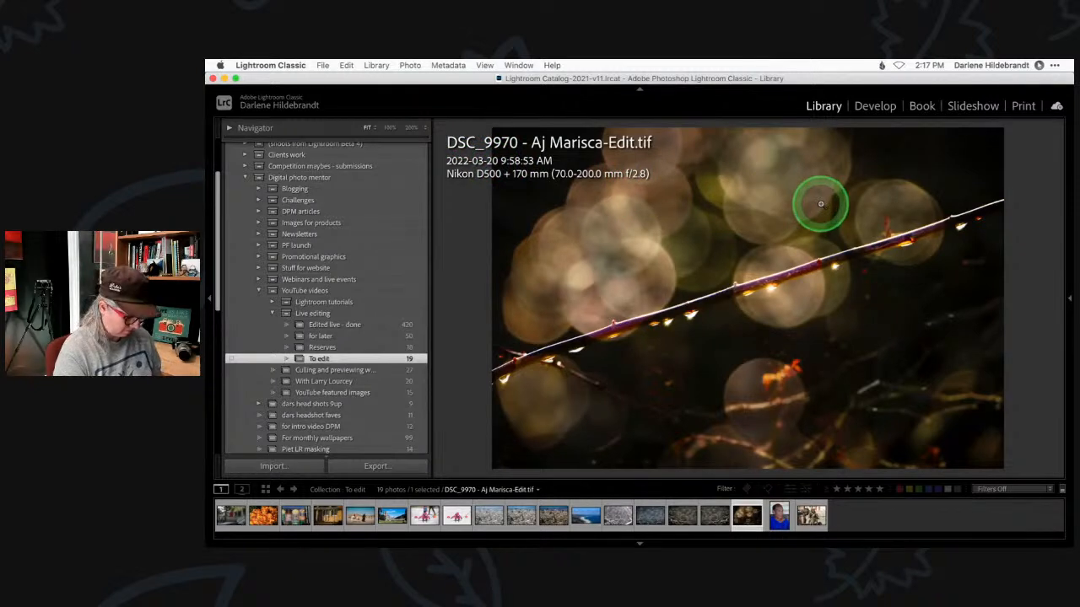
key("i")
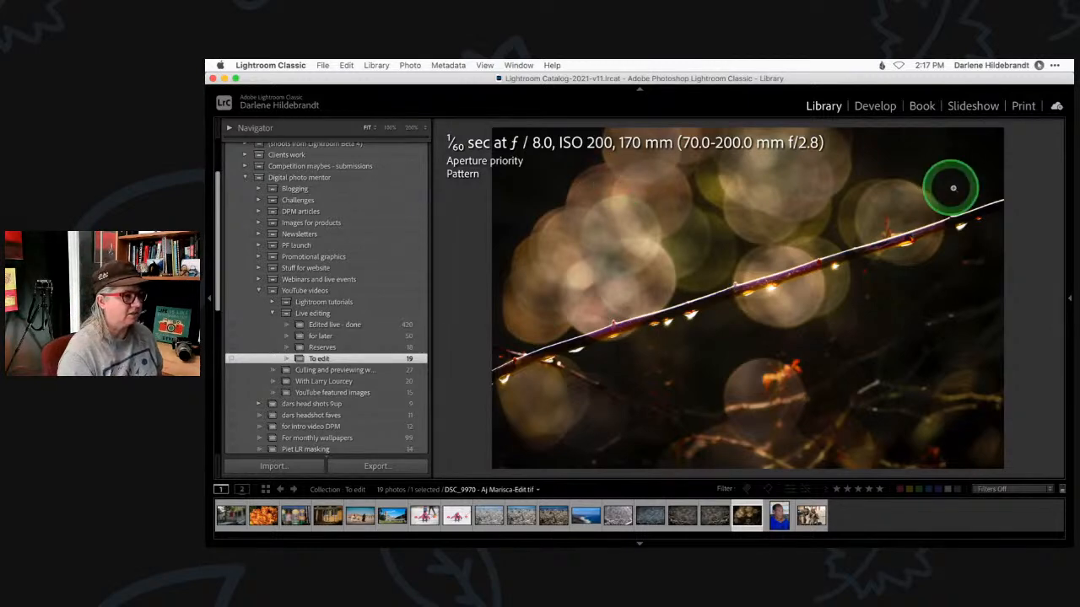
Step: View the portrait of the man in blue and the bronze statues photo, and open the portrait in Develop
key("g")
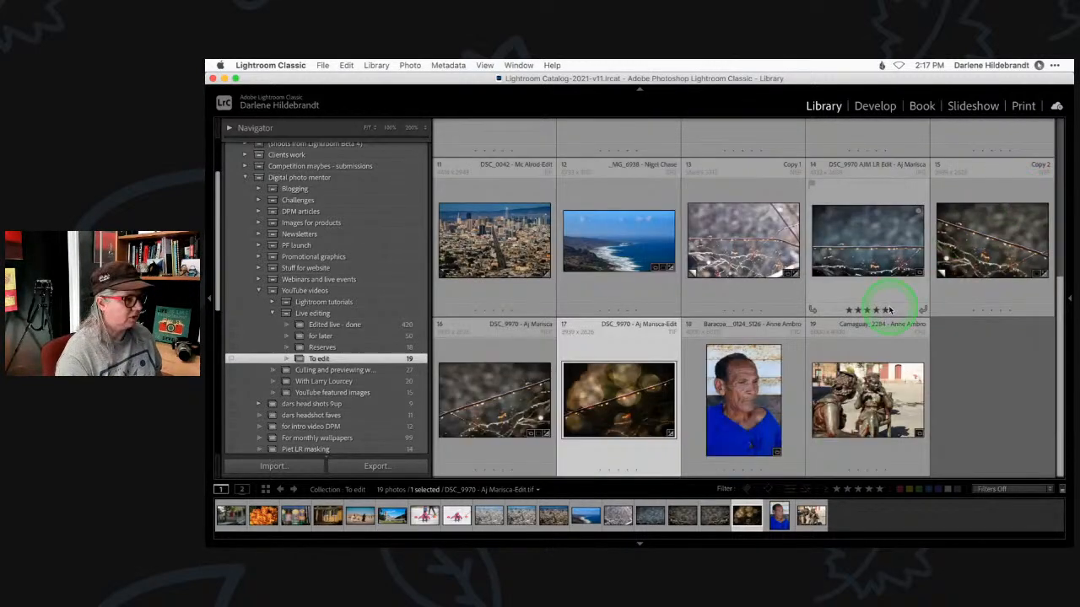
double_click(753, 418)
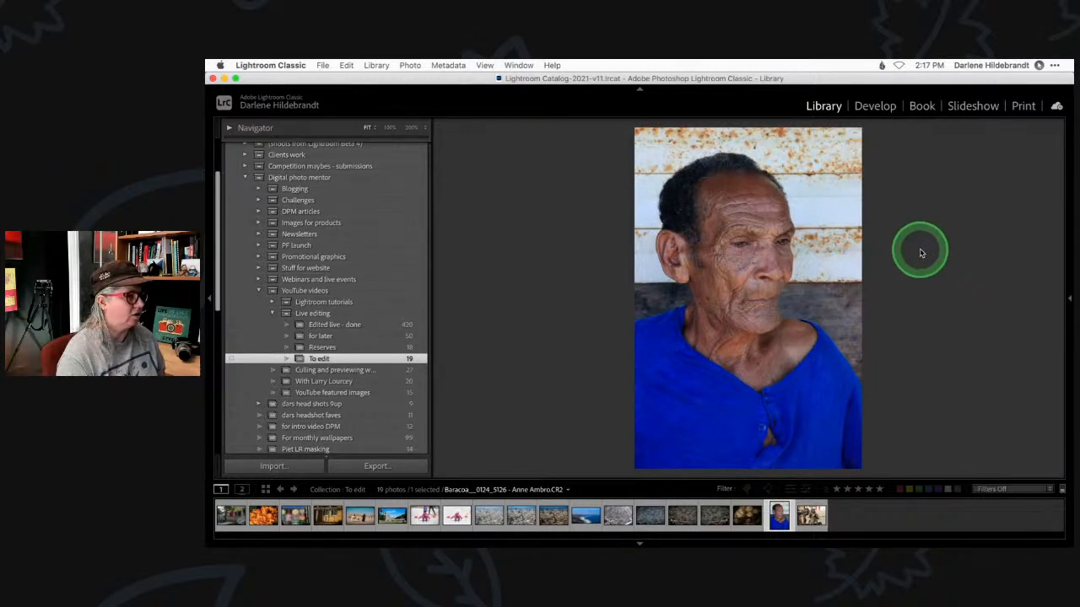
key("Right")
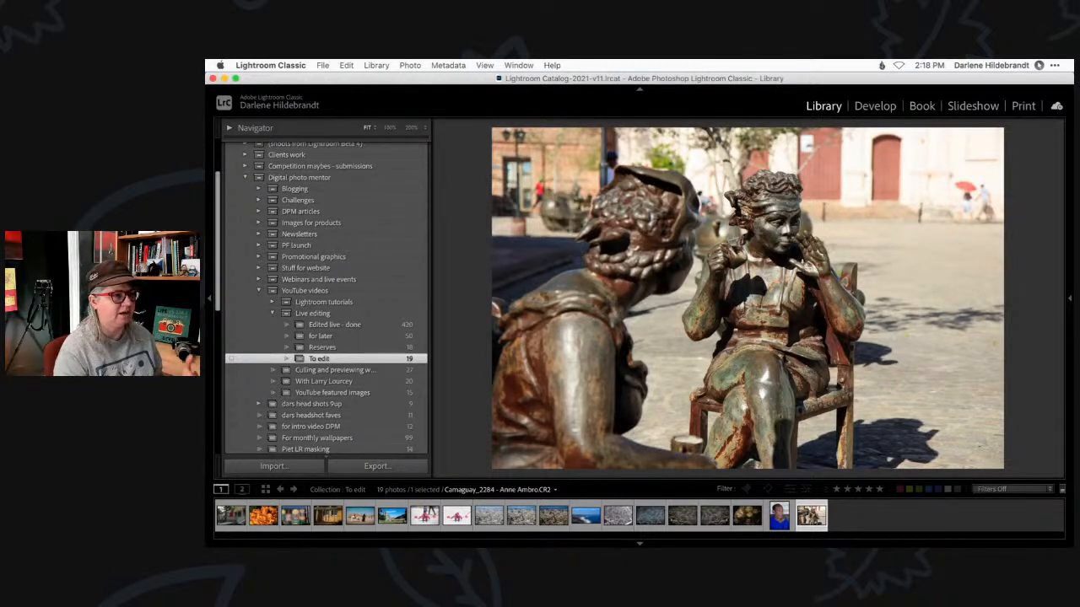
key("Right")
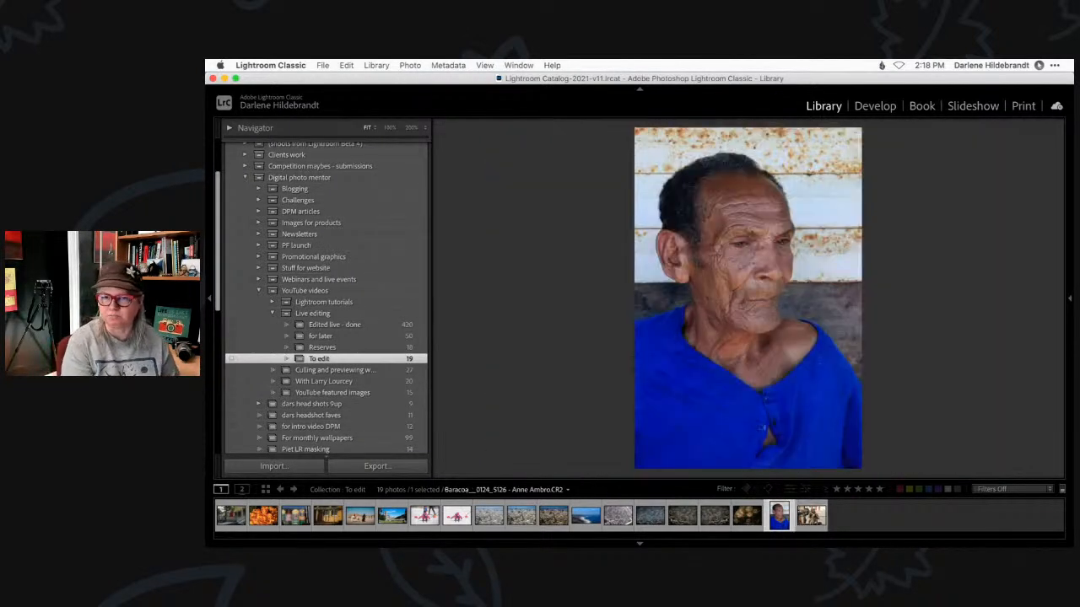
key("d")
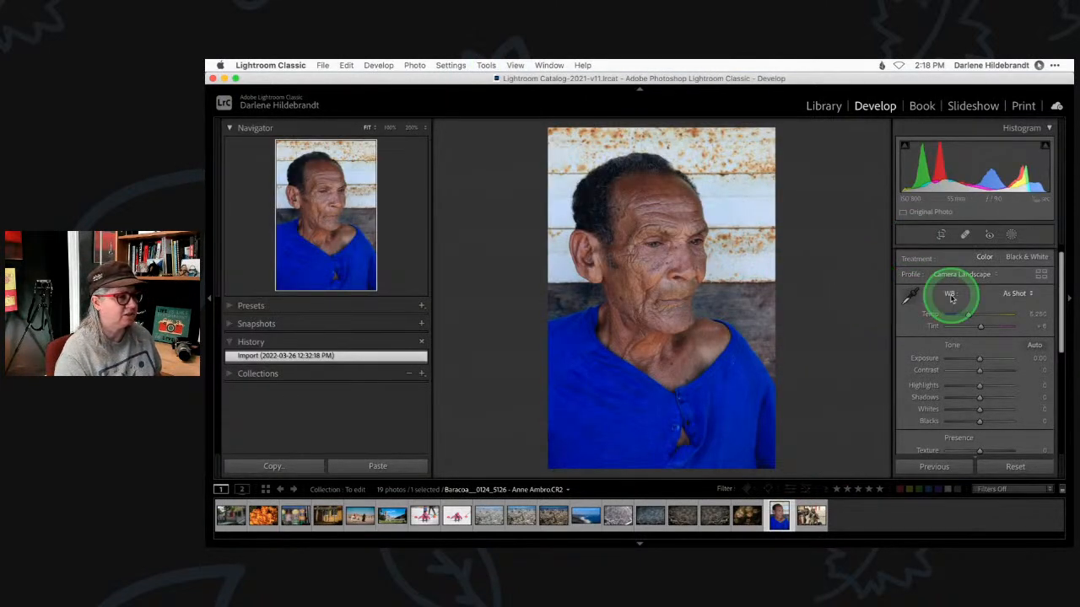
Step: Preview the camera profiles on the portrait, including Camera Faithful, and apply Camera Portrait
left_click(1041, 276)
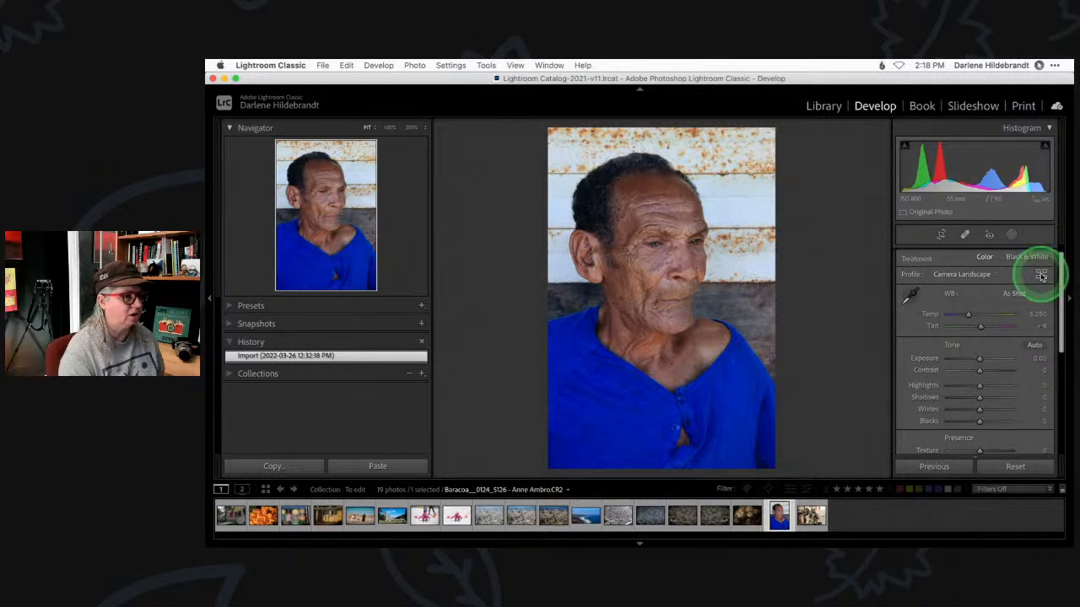
left_click(807, 319)
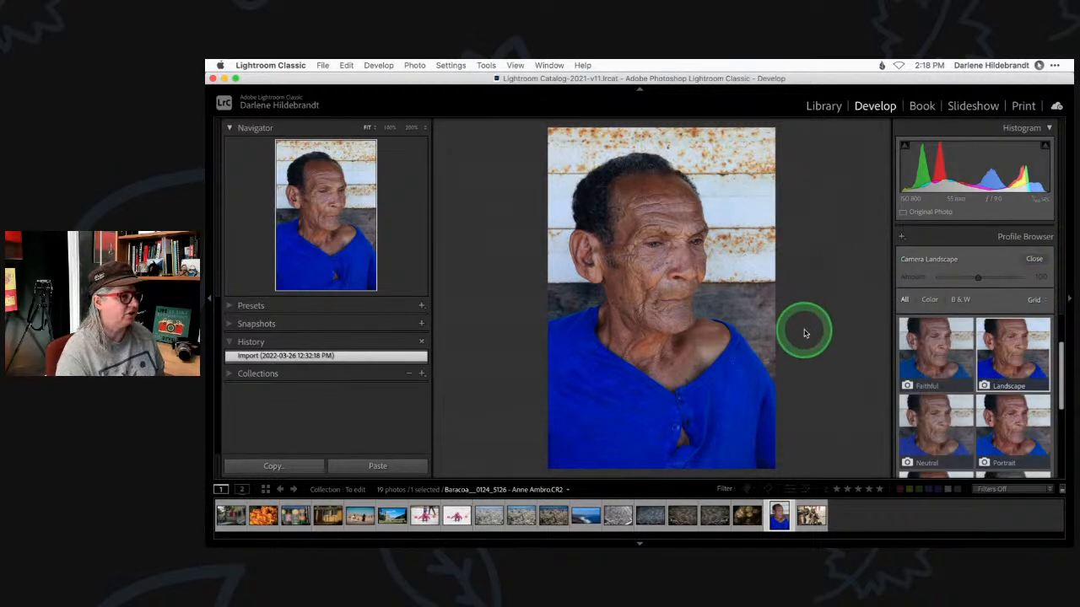
left_click(996, 359)
scroll(992, 362, "down", 3)
left_click(994, 363)
scroll(992, 362, "down", 1)
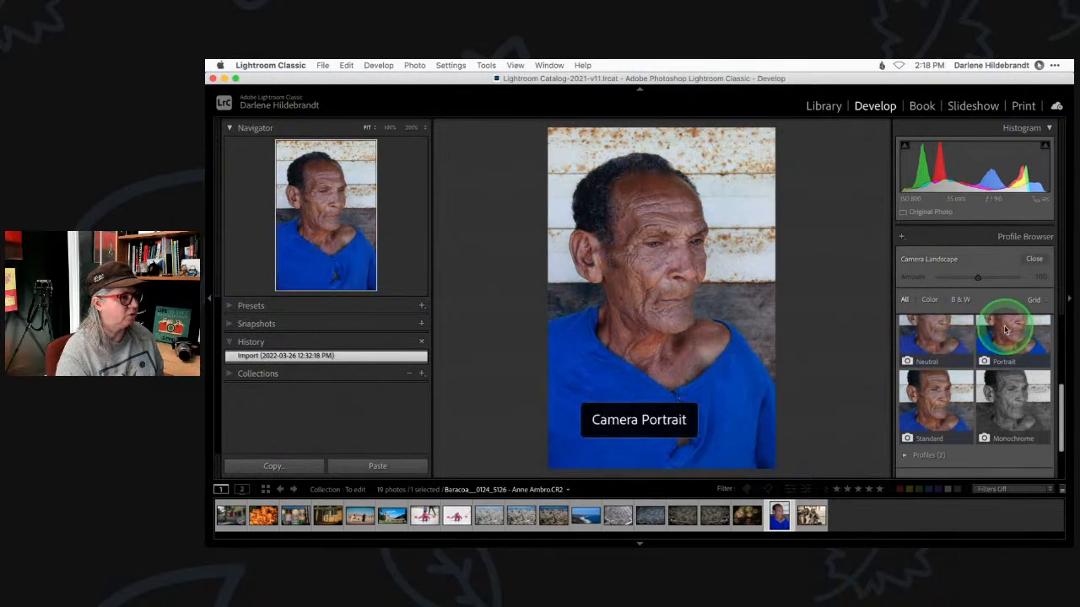
scroll(1005, 329, "up", 2)
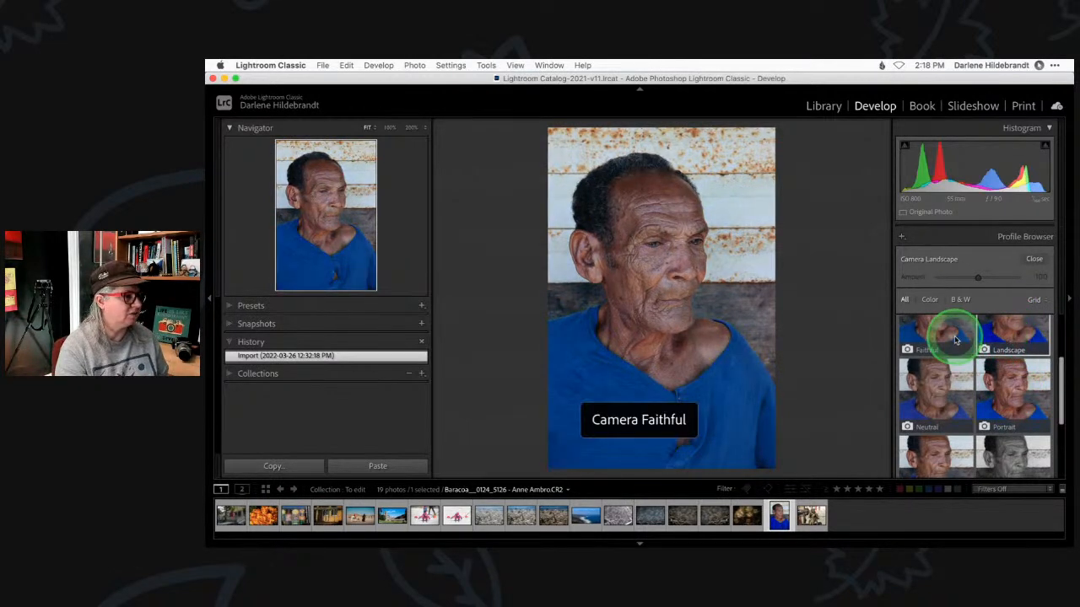
left_click(998, 390)
left_click(1034, 259)
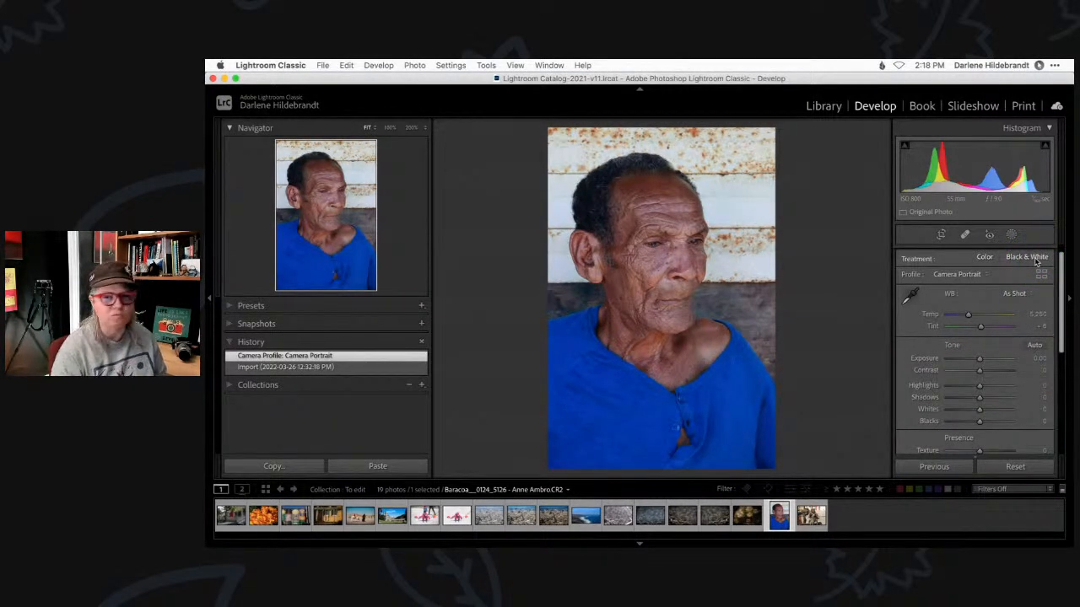
Step: Apply automatic values to the portrait's Whites and Blacks, giving +53 and -35
scroll(1012, 285, "down", 2)
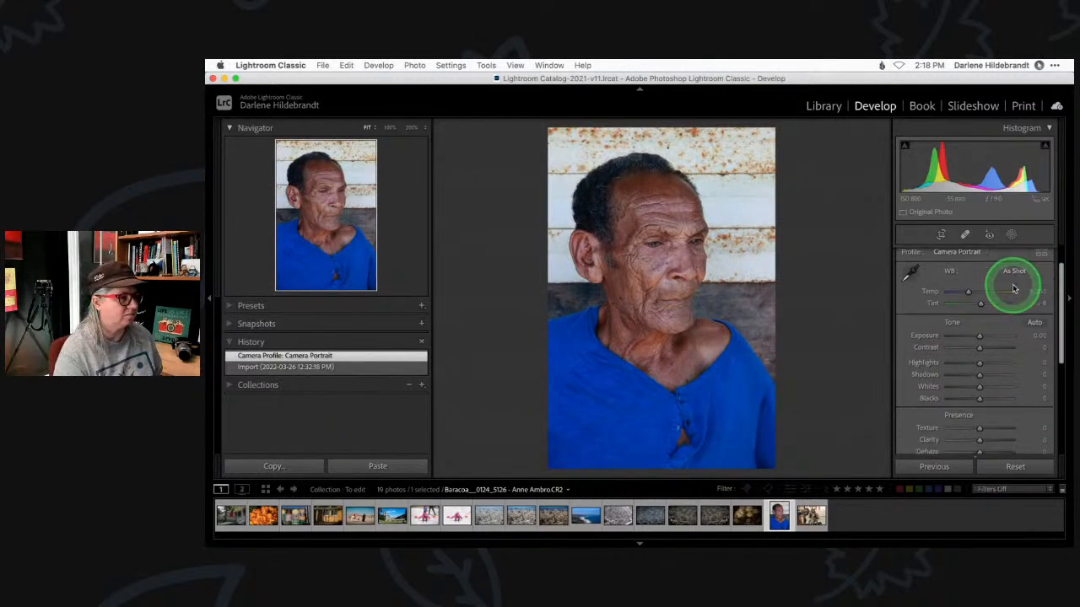
double_click(927, 381, "shift")
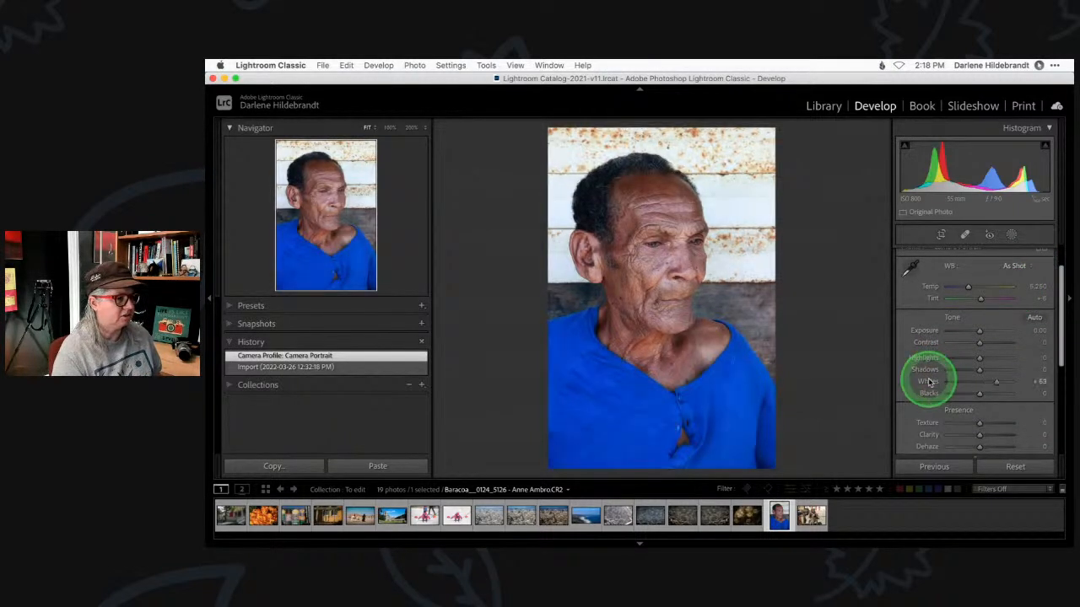
double_click(928, 394, "shift")
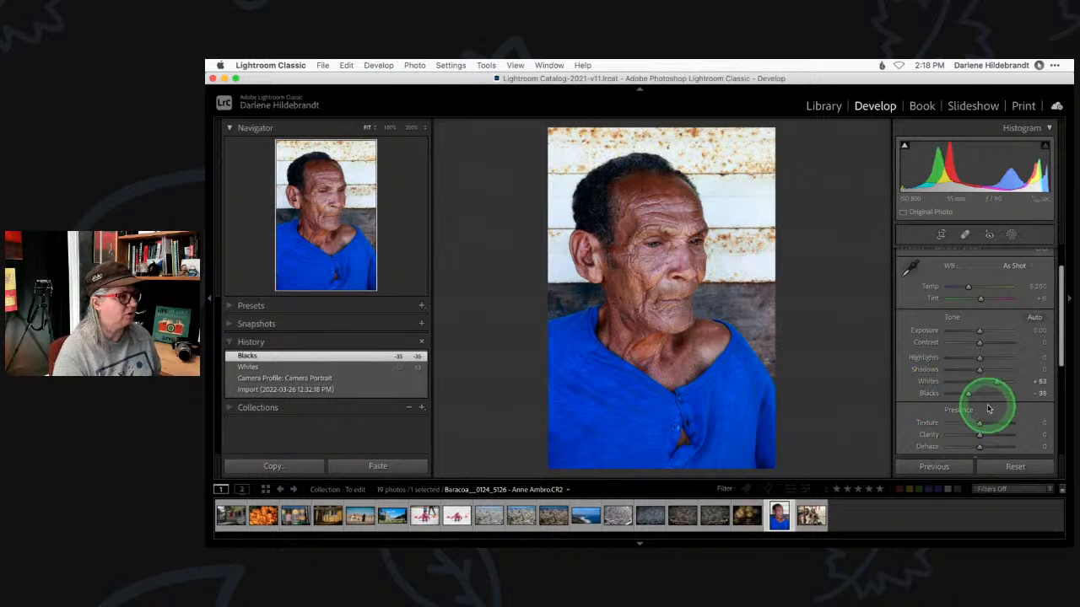
Step: Apply the Cloudy white balance preset to the portrait, and fine-tune the temperature to 5,784
left_click(1017, 266)
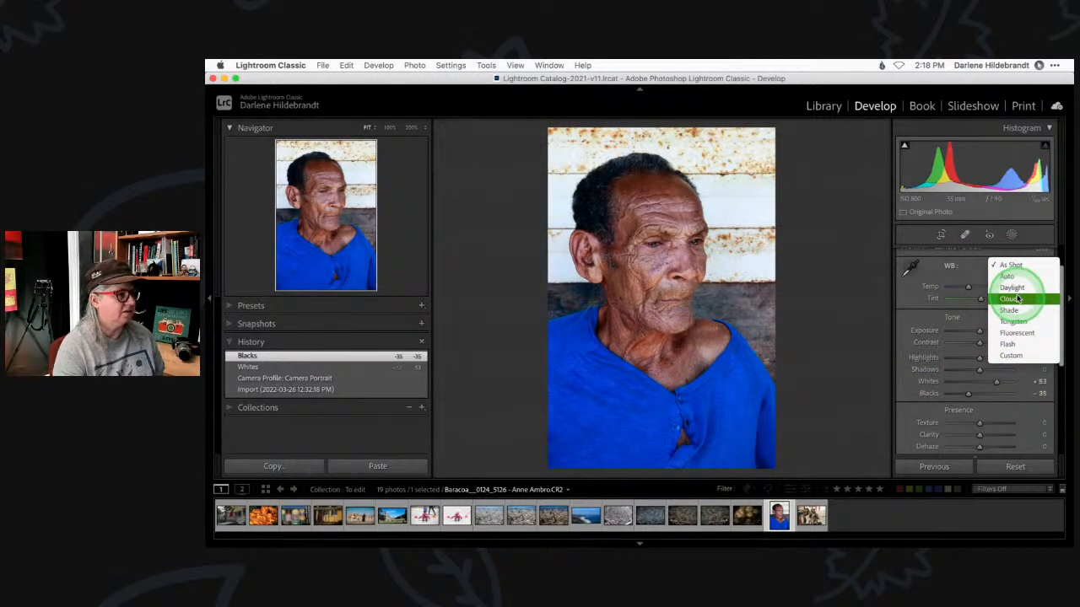
left_click(1018, 299)
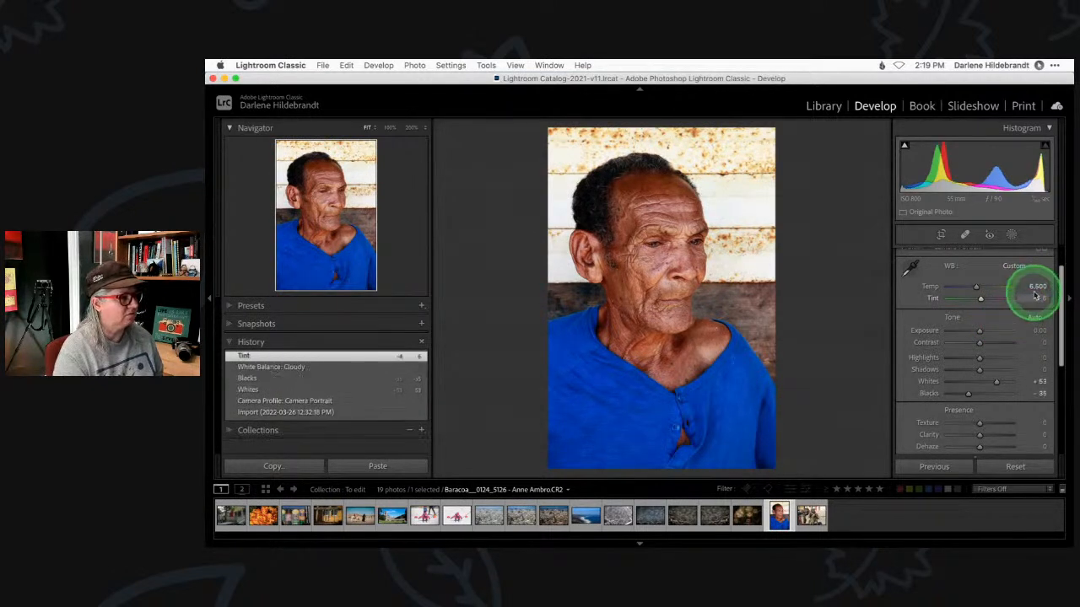
left_click_drag(1037, 286, 1032, 287)
Step: Compare the portrait's before and after versions several times
key("backslash")
key("backslash")
key("backslash")
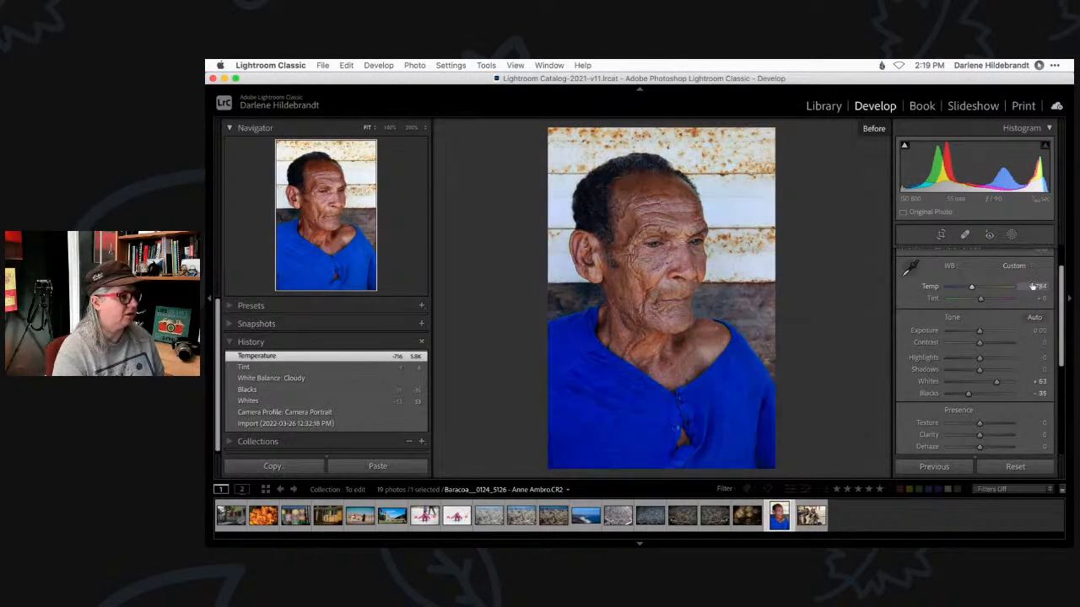
key("backslash")
key("backslash")
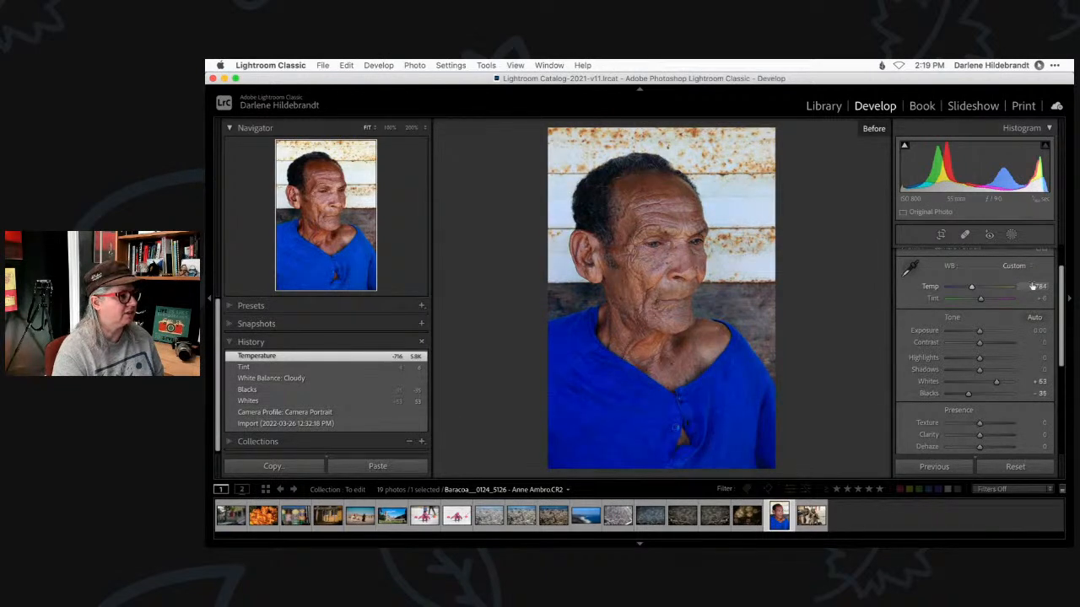
key("backslash")
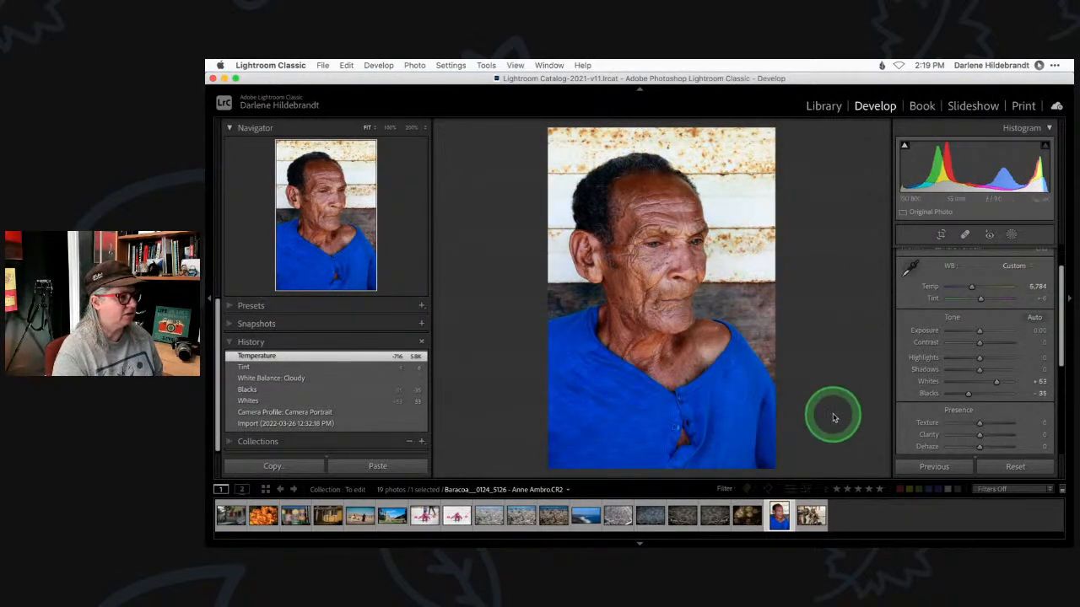
Step: Set the portrait's overall Highlights to -66, and add an inverted Select Subject mask for the background with its overlay hidden
left_click_drag(984, 358, 959, 358)
scroll(996, 379, "up", 2)
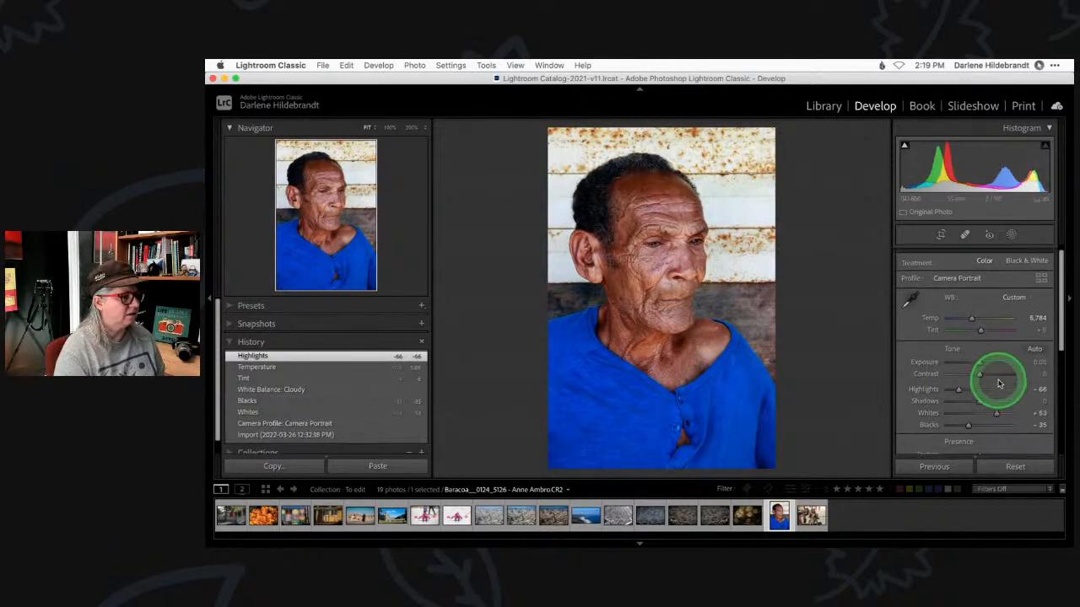
left_click(1012, 233)
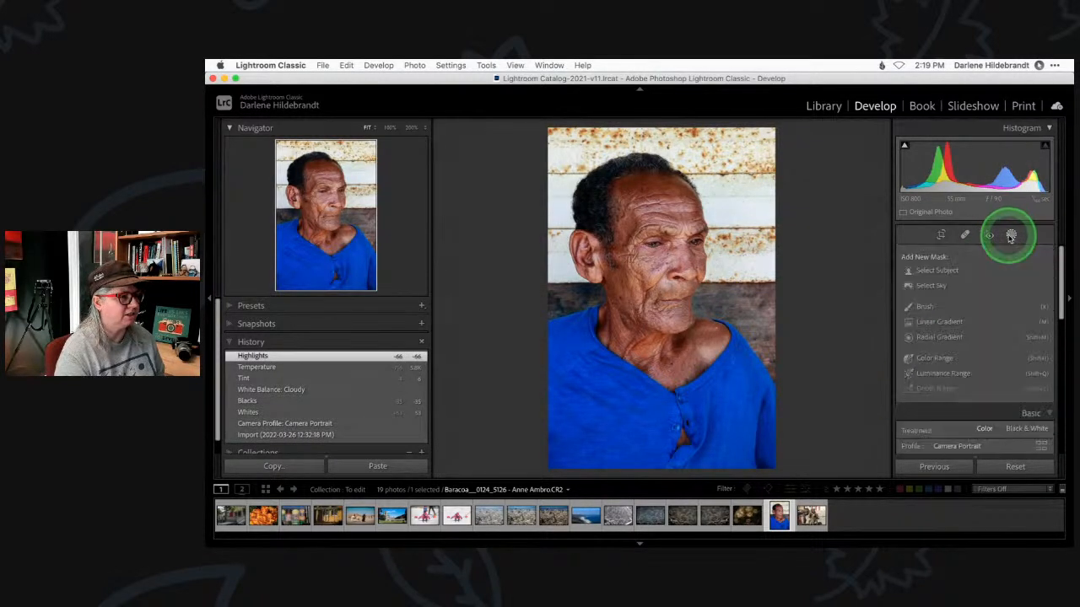
left_click(929, 270)
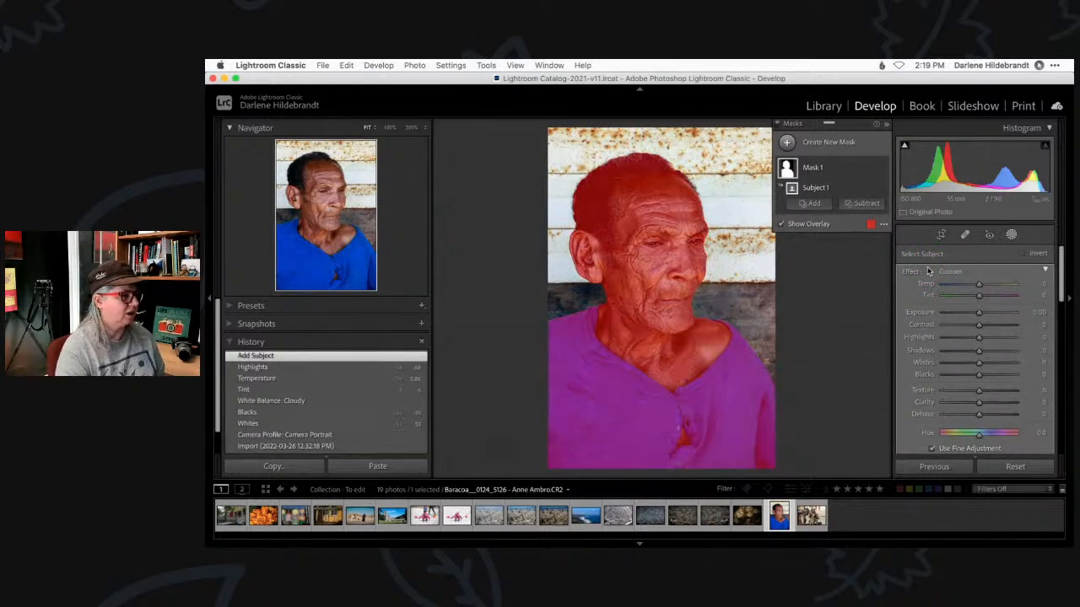
left_click(1024, 253)
key("o")
Step: Darken and soften the masked background with Highlights -57, Exposure -0.33, Clarity -14 and Texture -49
left_click_drag(964, 337, 932, 337)
left_click_drag(959, 340, 976, 312)
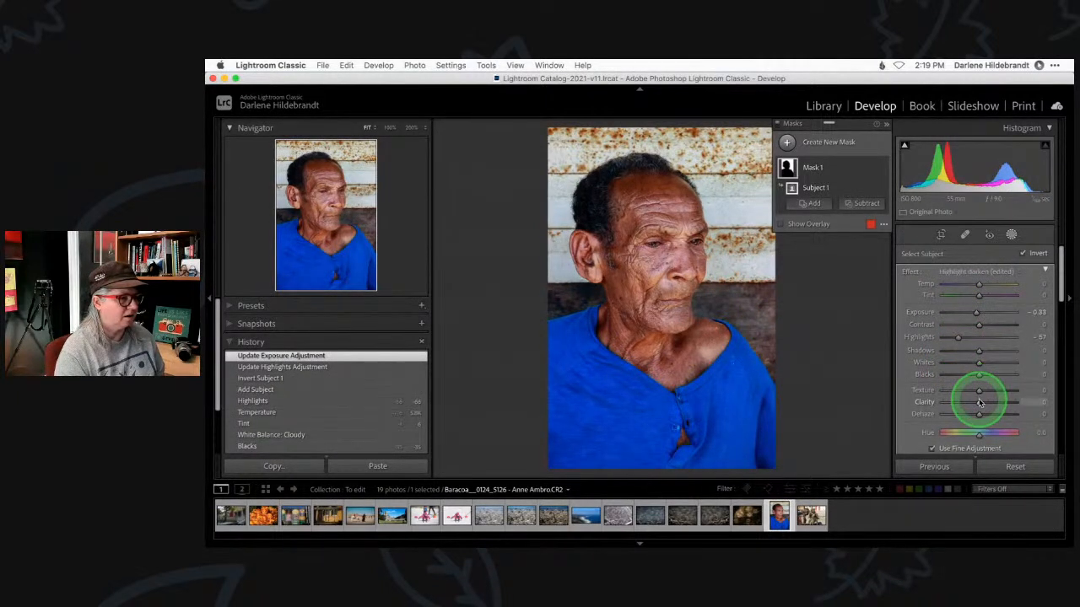
left_click_drag(976, 402, 965, 376)
Step: Set the background mask's Sharpness to -61 and Saturation to -23
scroll(978, 302, "down", 4)
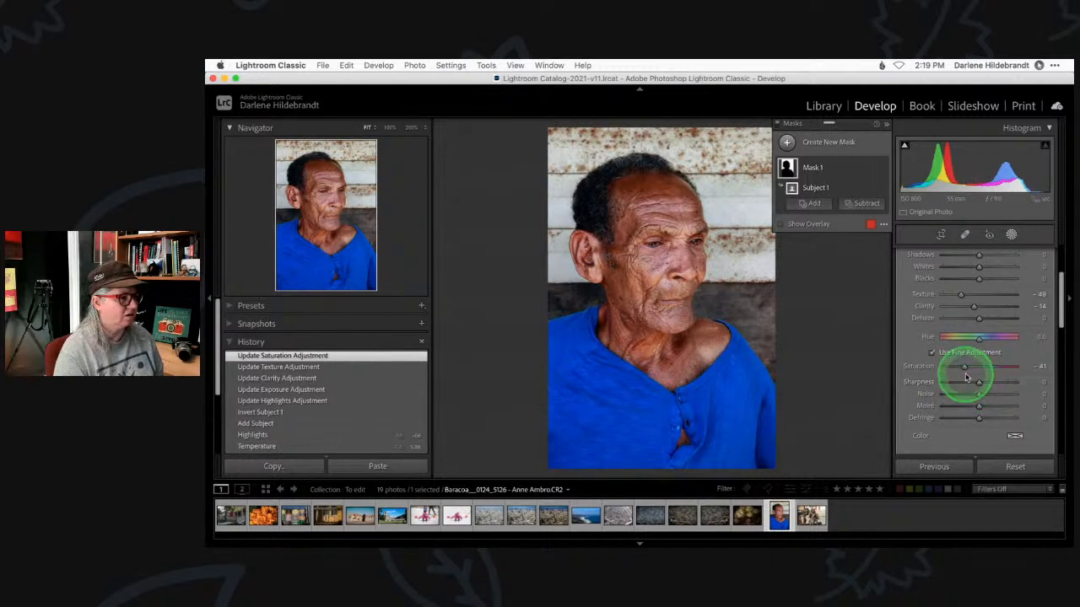
double_click(964, 366)
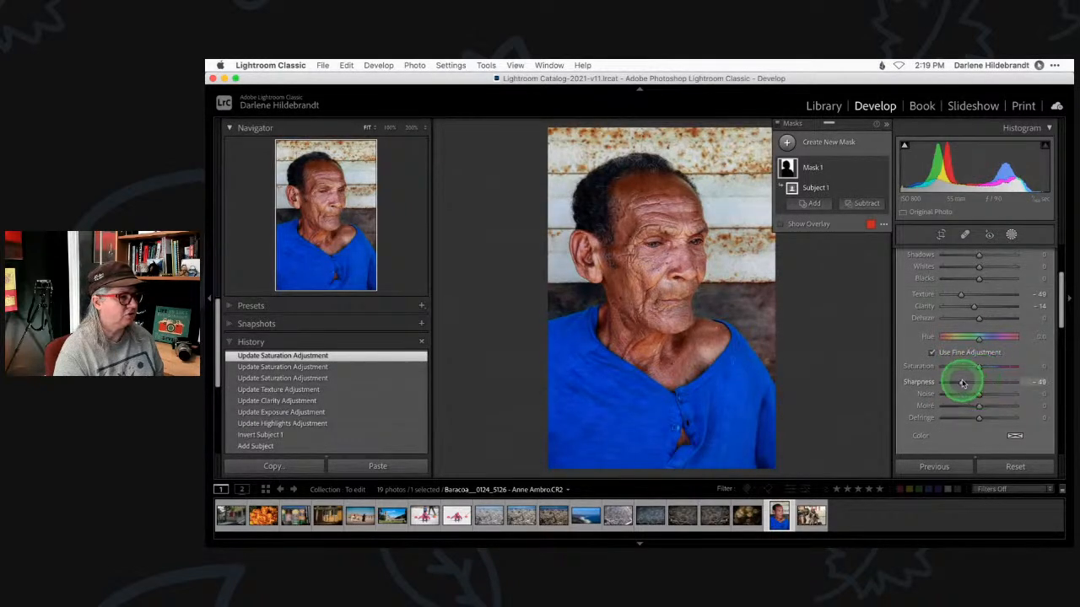
left_click_drag(958, 383, 971, 369)
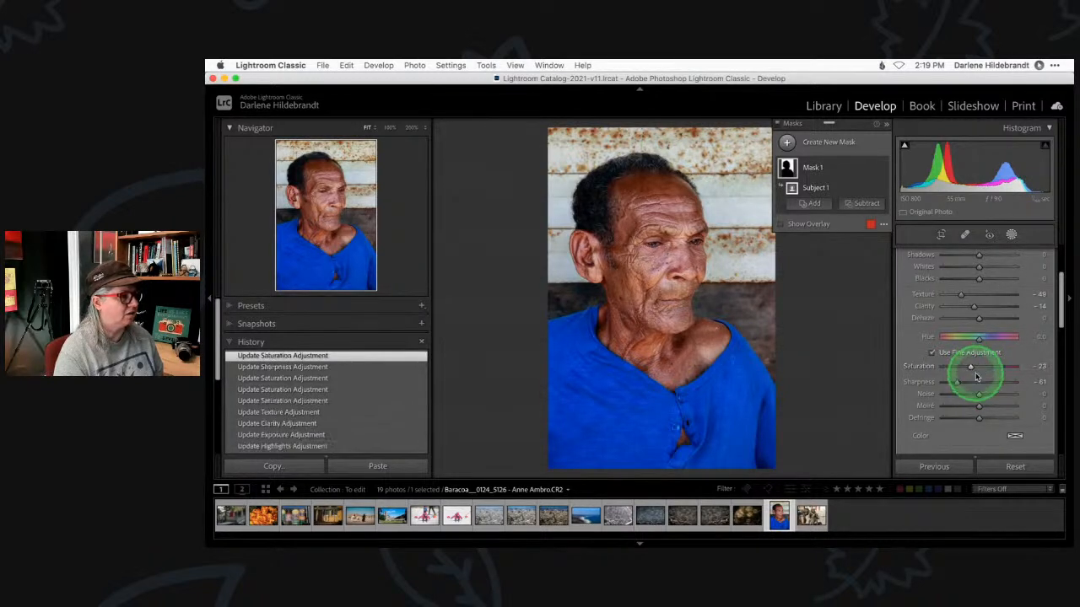
scroll(971, 371, "up", 4)
left_click(1011, 235)
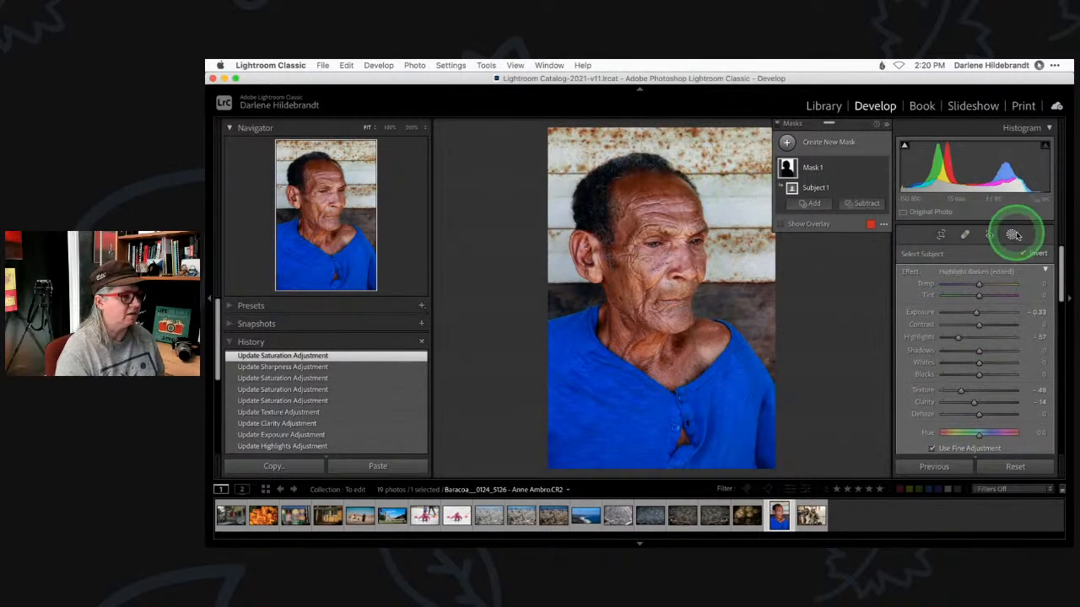
mouse_move(833, 166)
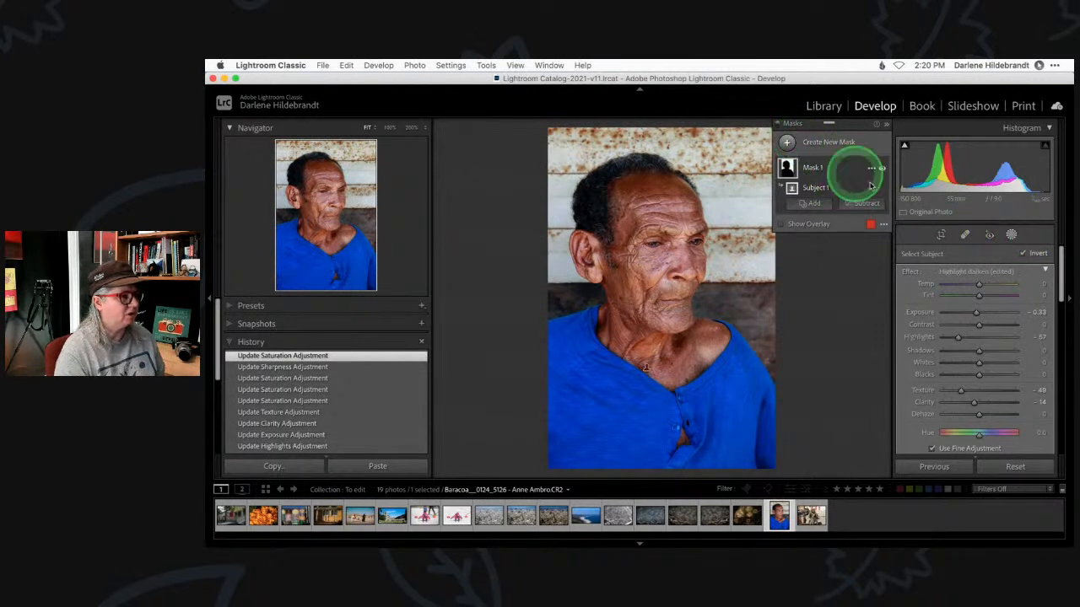
Step: Hide the portrait's background mask, close masking, and send the photo from Lightroom Classic to Luminar Neo for editing
left_click(882, 169)
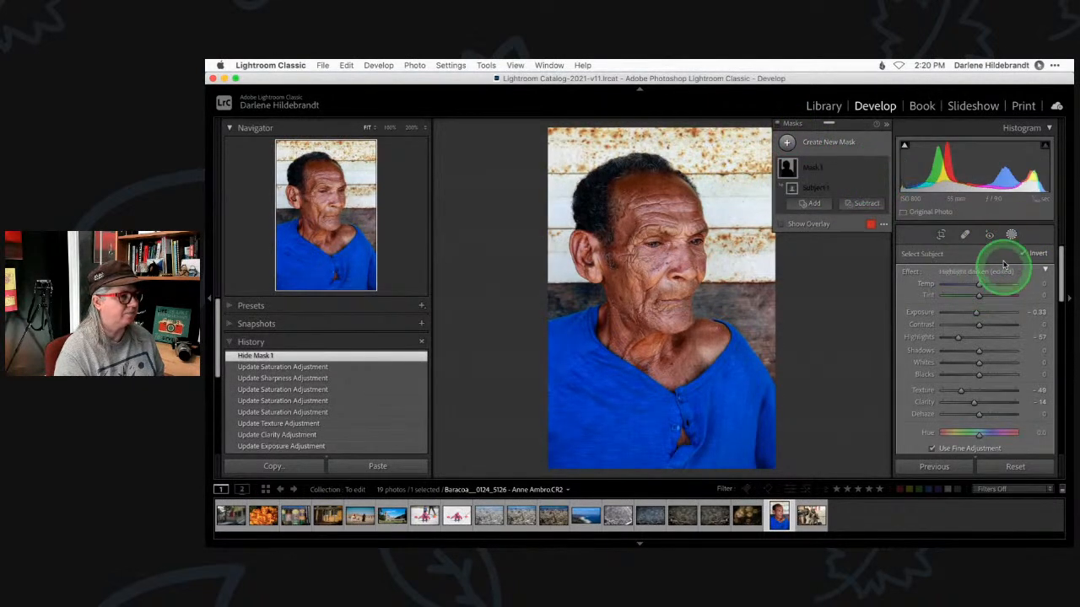
left_click(1011, 235)
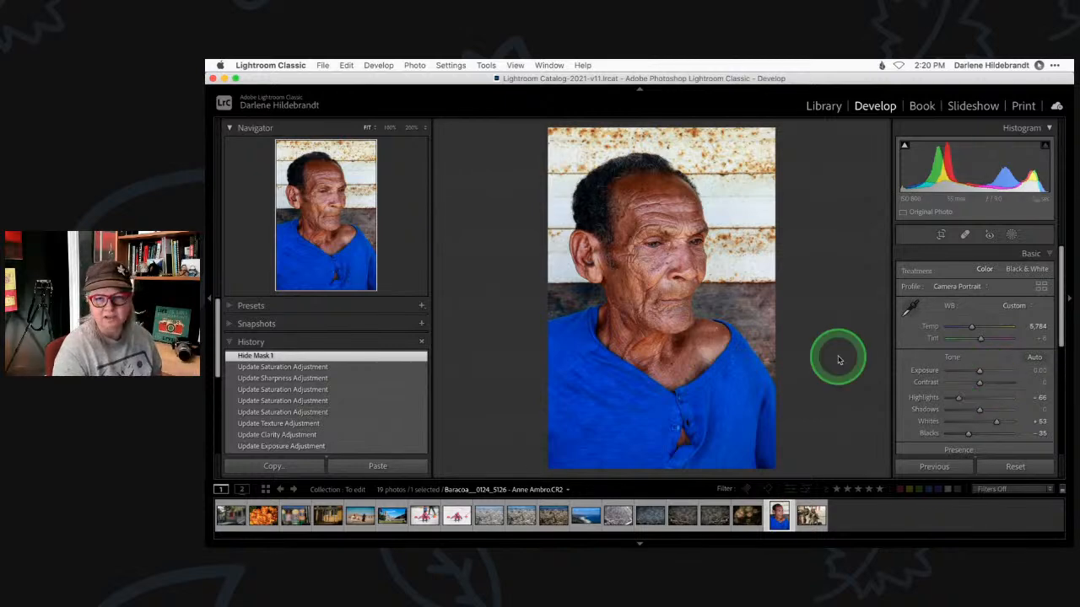
right_click(629, 259)
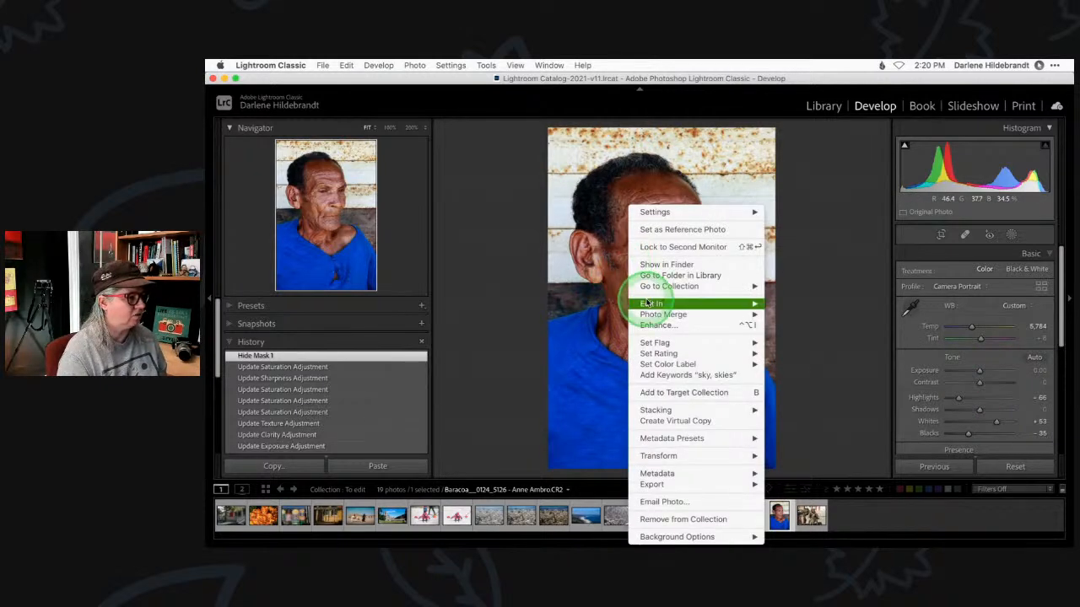
mouse_move(652, 303)
left_click(807, 375)
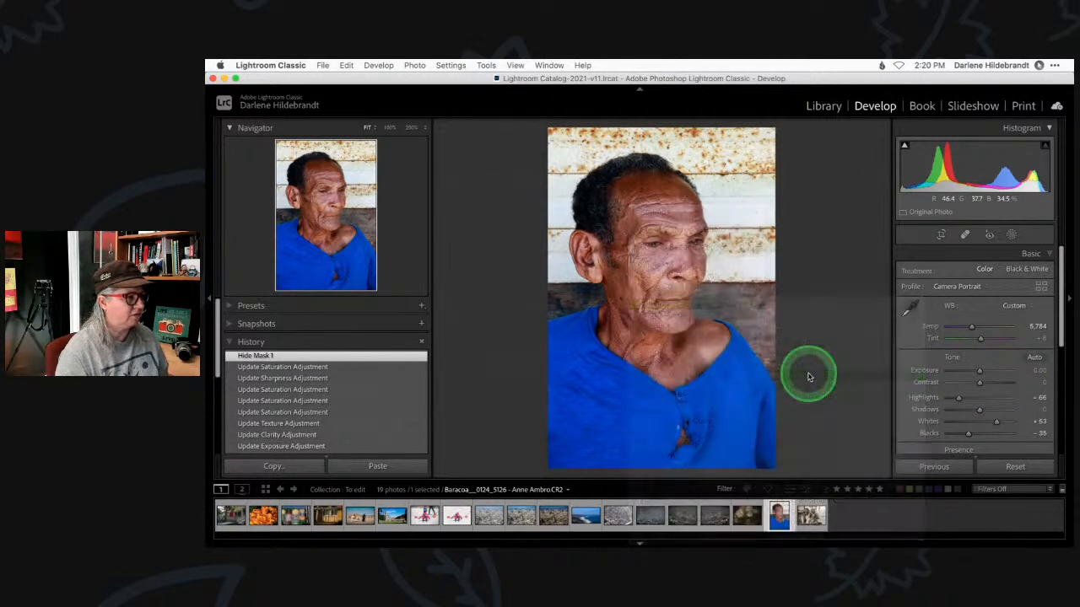
left_click(712, 390)
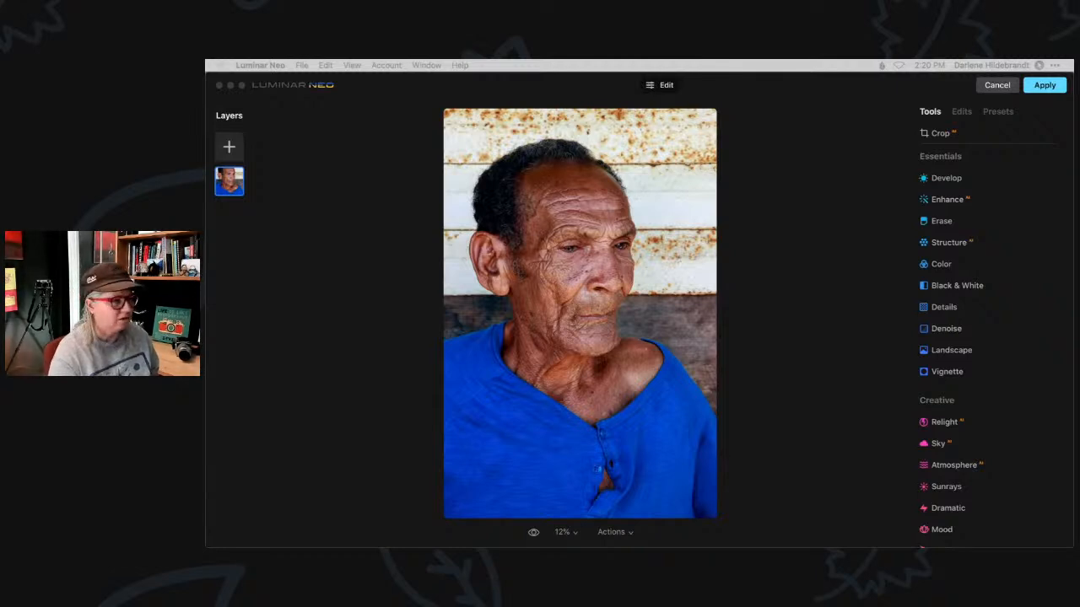
Step: Brighten the man's face with the Face tool by setting Face Light to 48
left_click(792, 259)
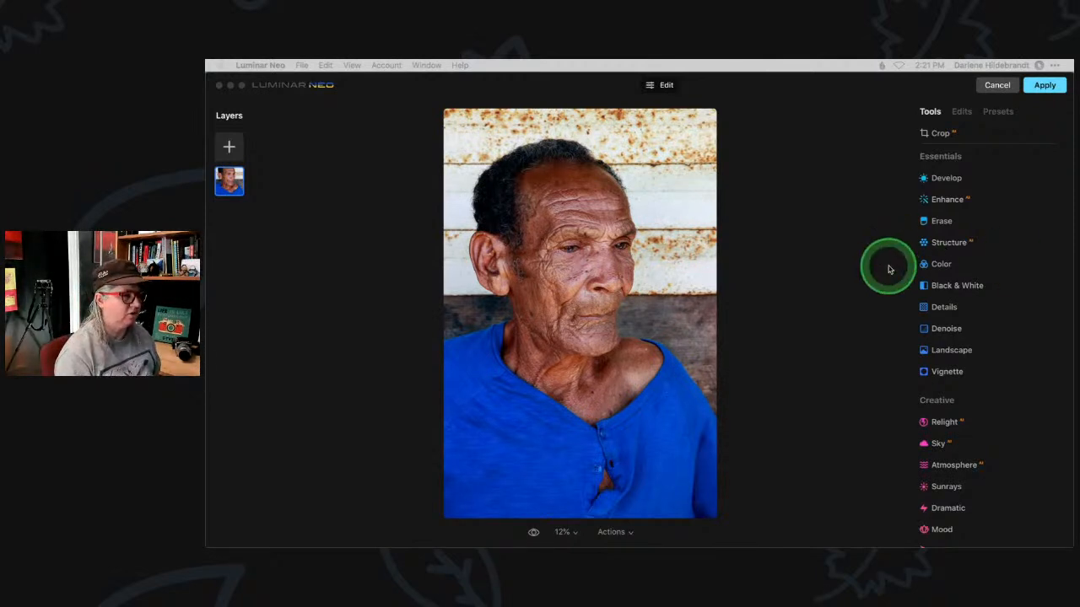
left_click(861, 333)
scroll(976, 342, "down", 2)
scroll(979, 344, "down", 1)
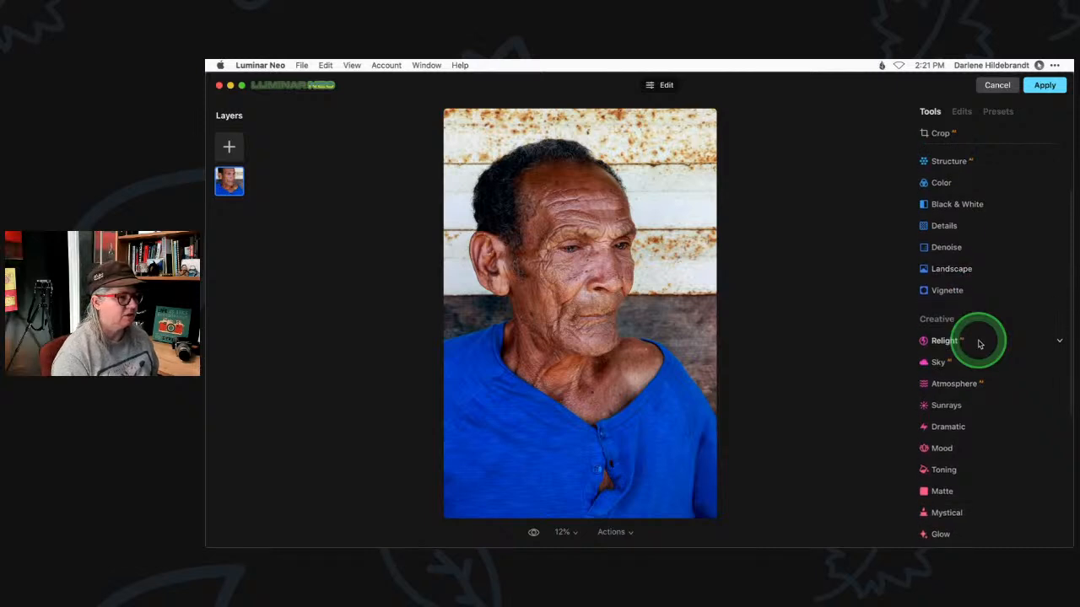
scroll(978, 344, "down", 9)
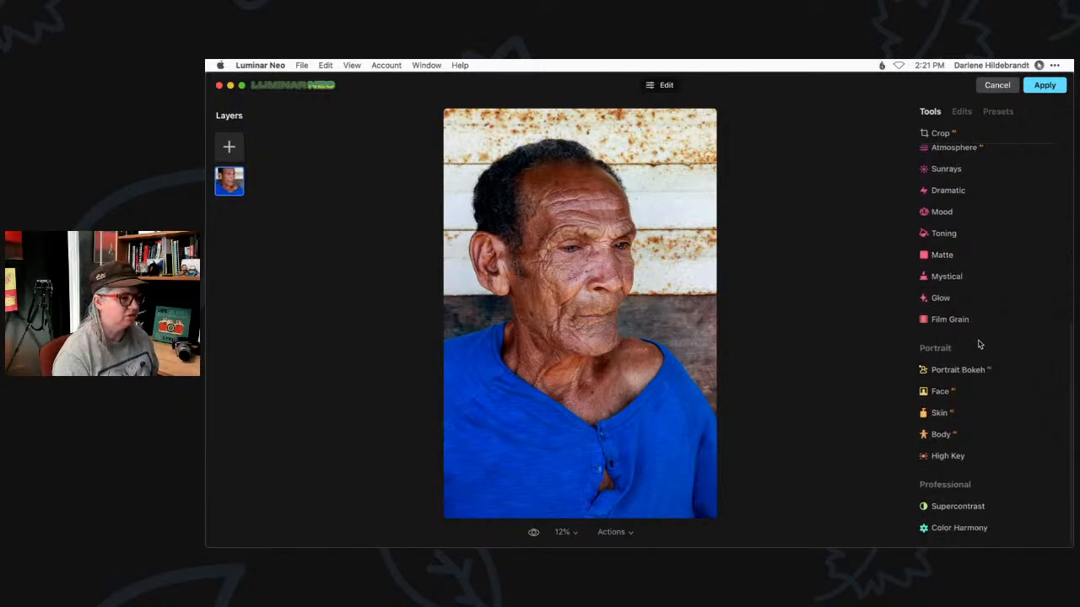
left_click(940, 390)
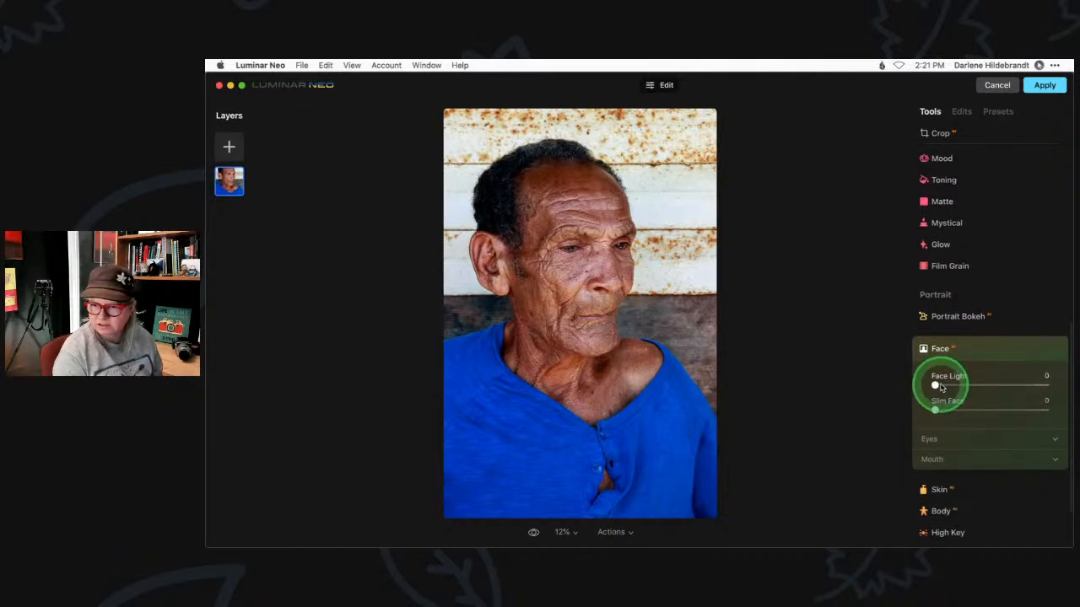
left_click_drag(934, 386, 983, 384)
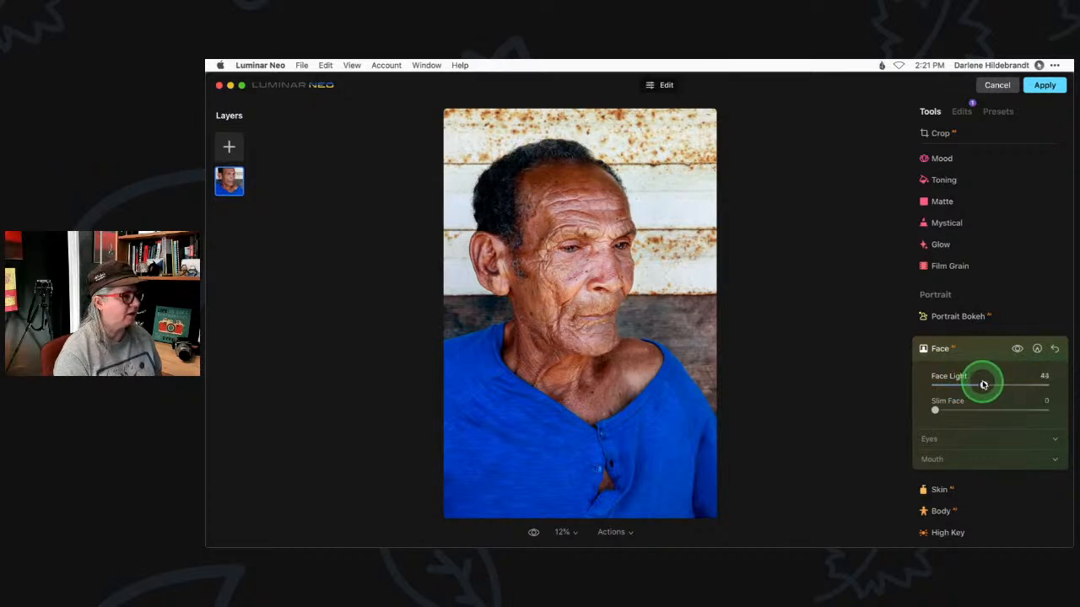
left_click(976, 348)
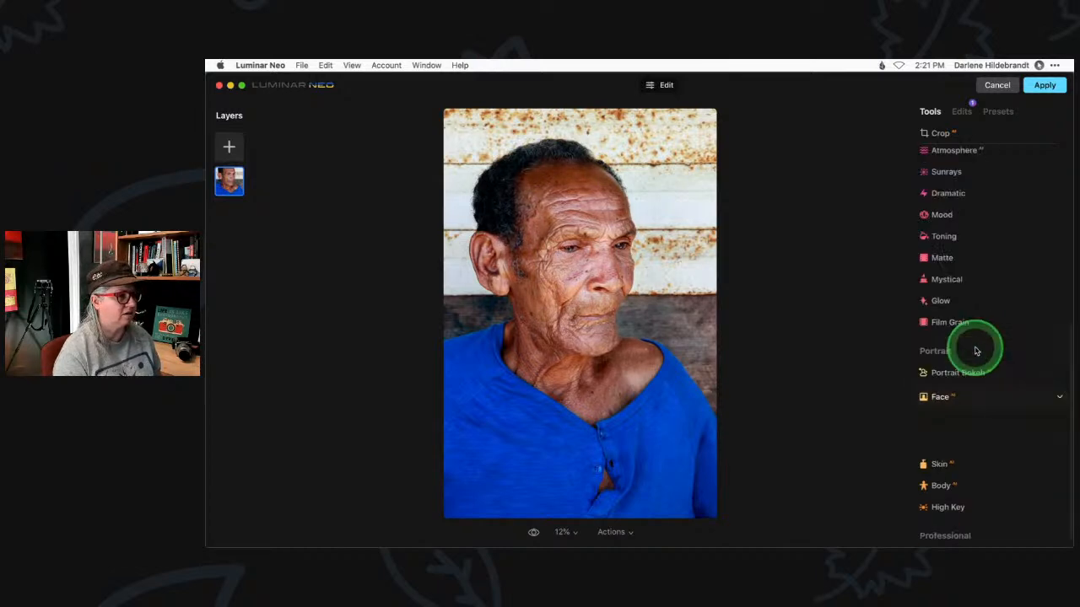
Step: Darken the whole portrait with the Develop tool by setting Exposure to -0.48
scroll(964, 211, "up", 5)
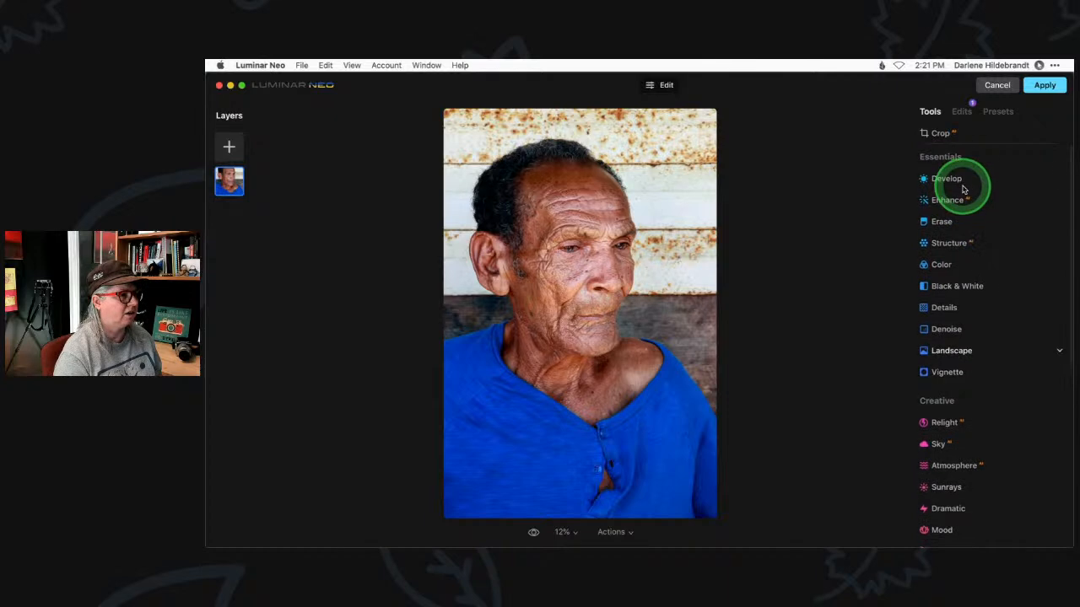
left_click(964, 180)
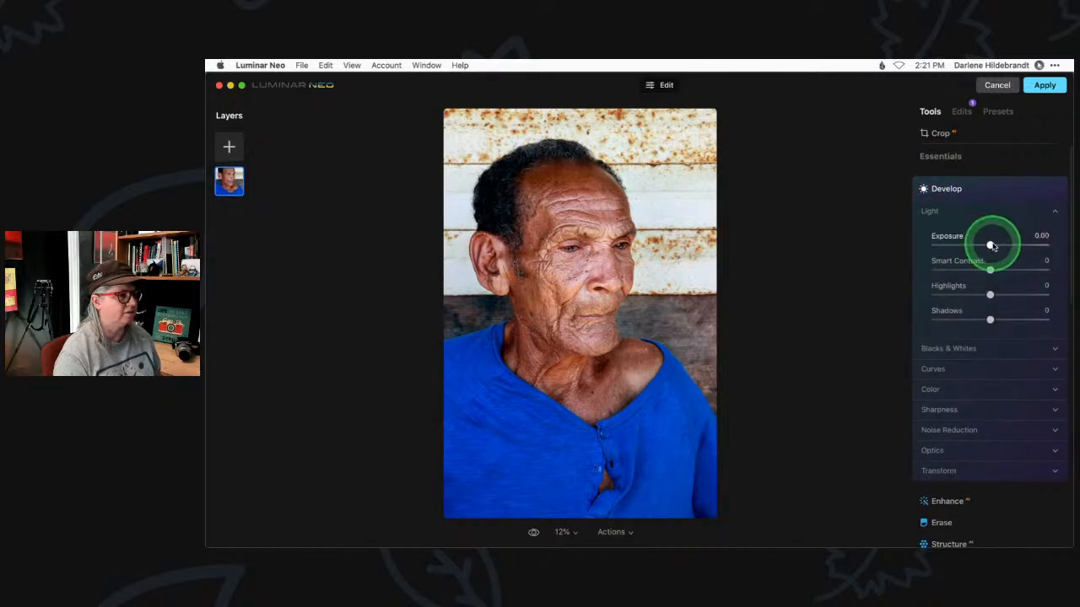
mouse_move(990, 246)
left_mouse_down()
mouse_move(936, 244)
mouse_move(1005, 245)
mouse_move(947, 242)
mouse_move(988, 246)
left_mouse_up()
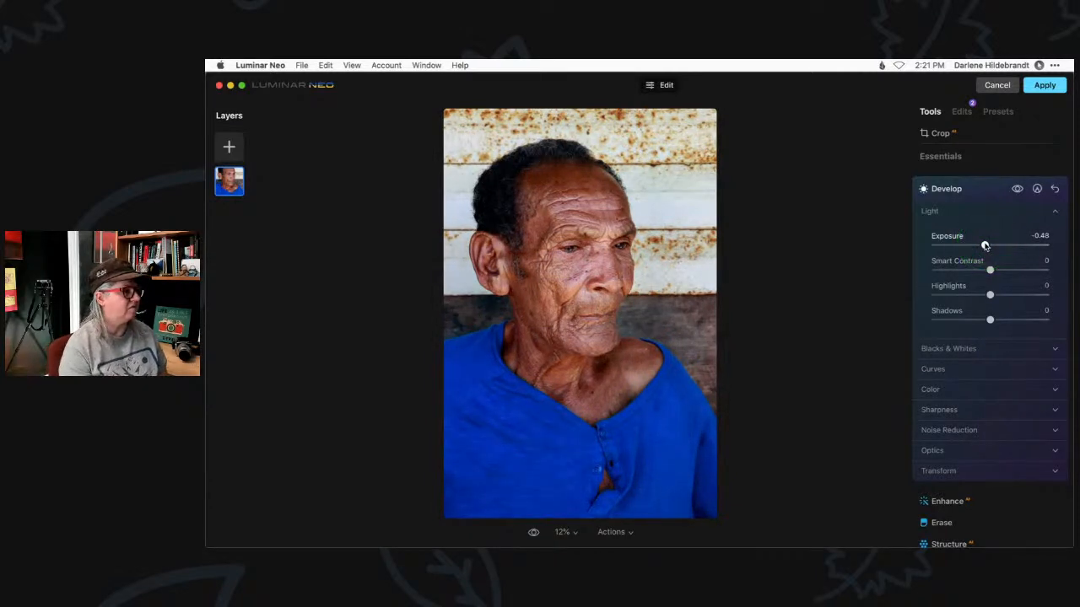
left_click(985, 245)
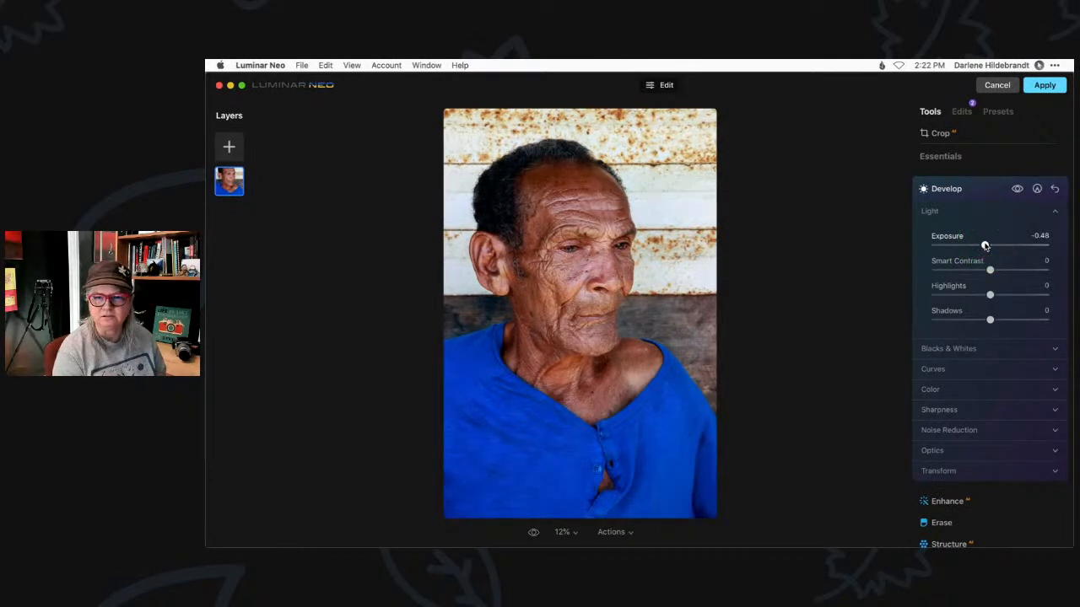
left_click(984, 187)
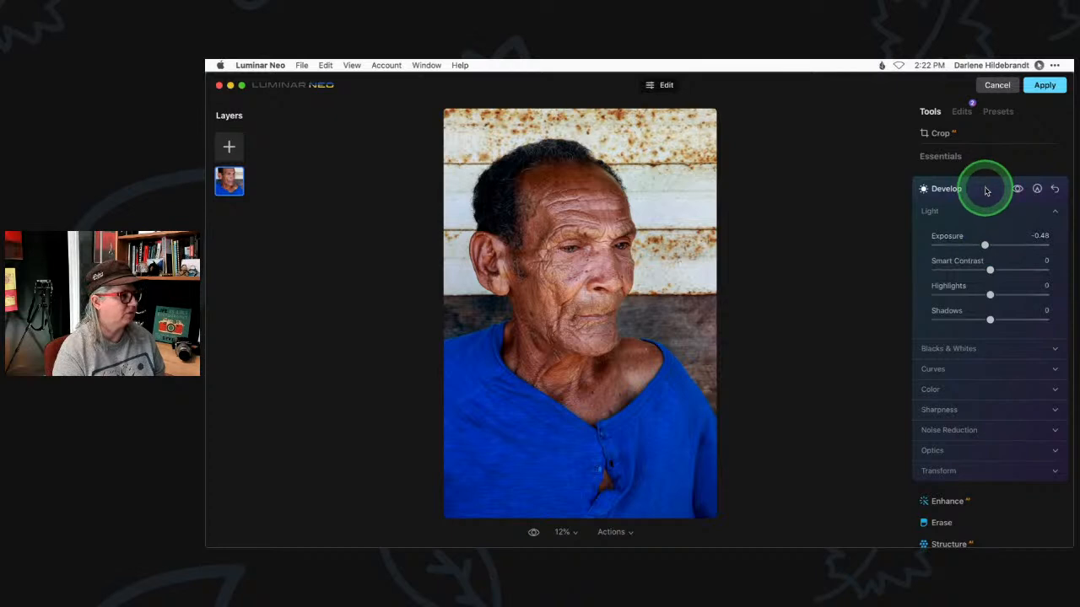
Step: Blur the background behind the man using Portrait Bokeh with an Amount of 56
scroll(976, 262, "down", 1)
scroll(976, 262, "down", 10)
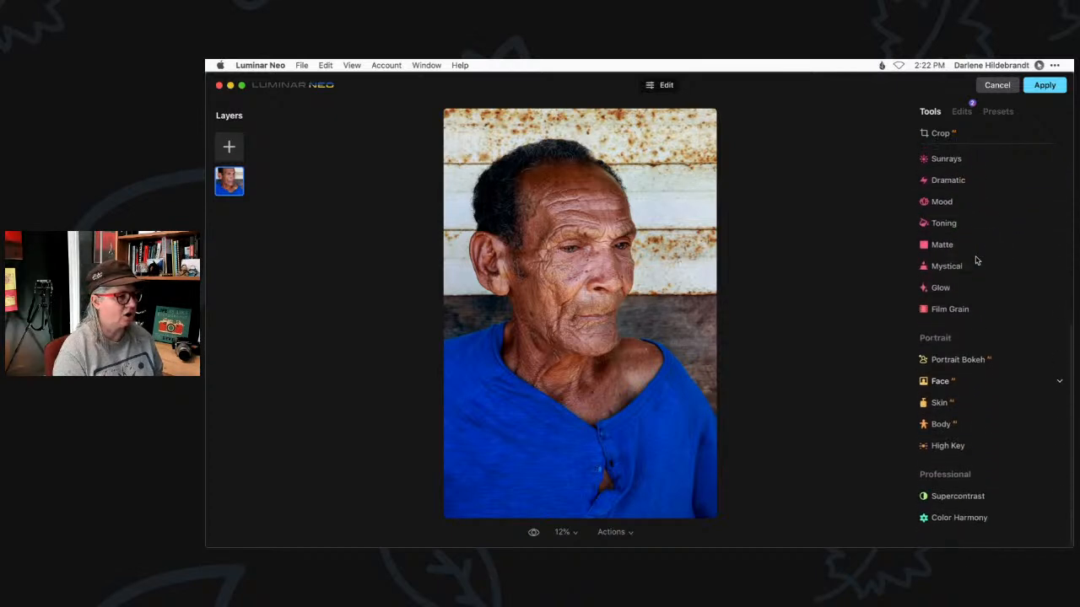
left_click(958, 377)
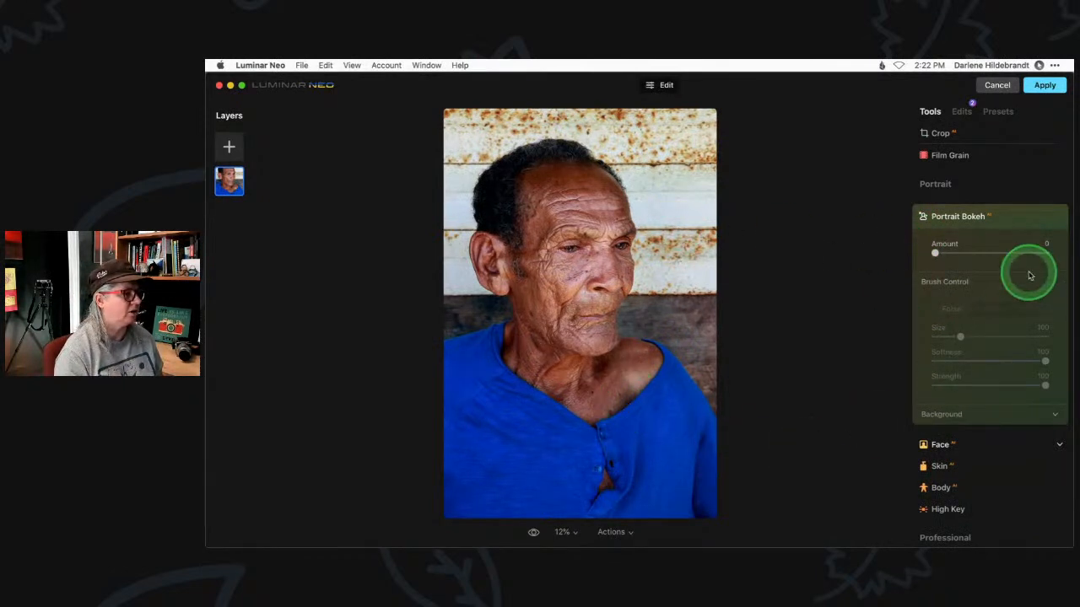
left_click_drag(935, 253, 996, 253)
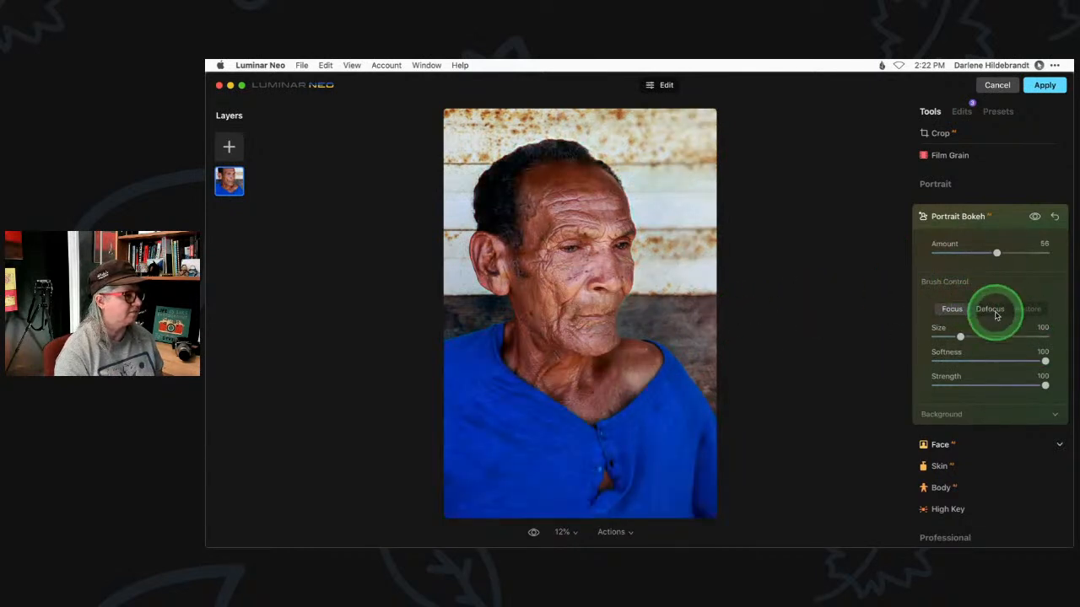
Step: Strengthen the Portrait Bokeh blur to Amount 100, with background Depth Correction at -90 and brush Strength at 46
left_click(984, 415)
scroll(984, 417, "down", 1)
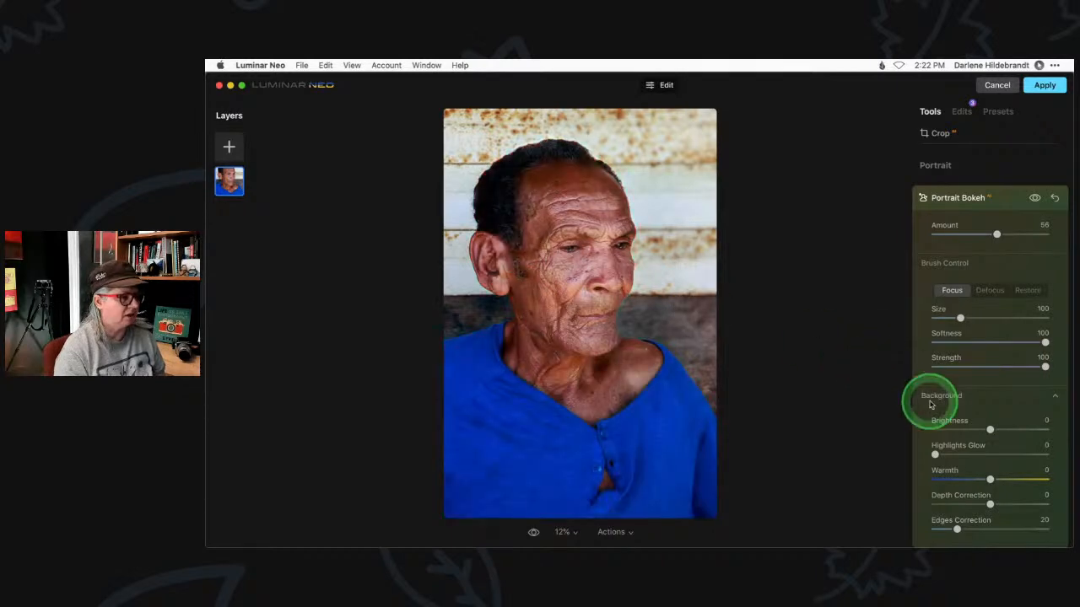
scroll(967, 453, "down", 2)
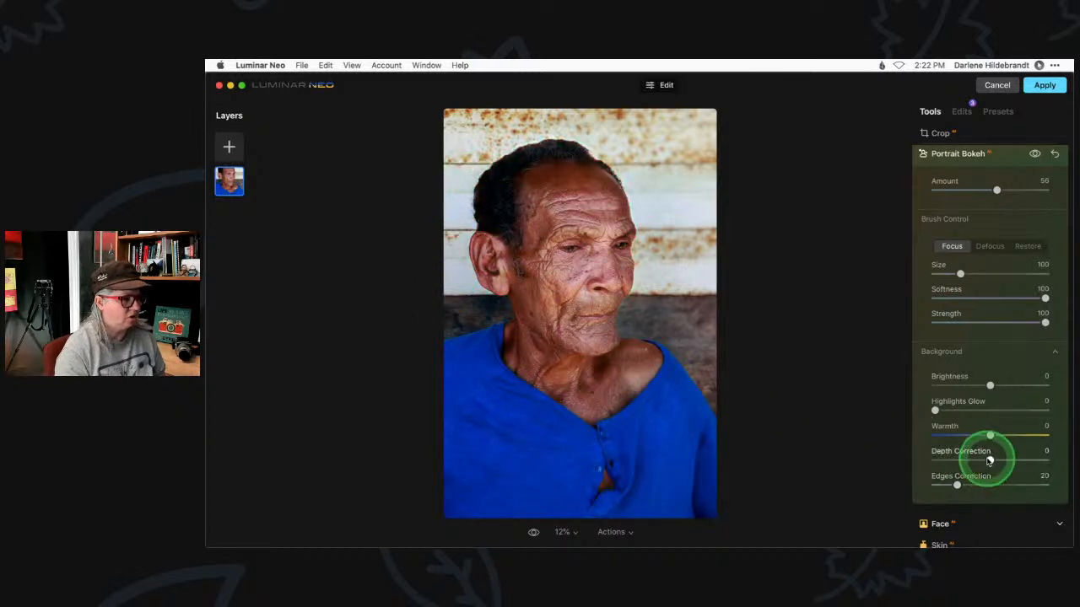
left_click_drag(990, 461, 900, 442)
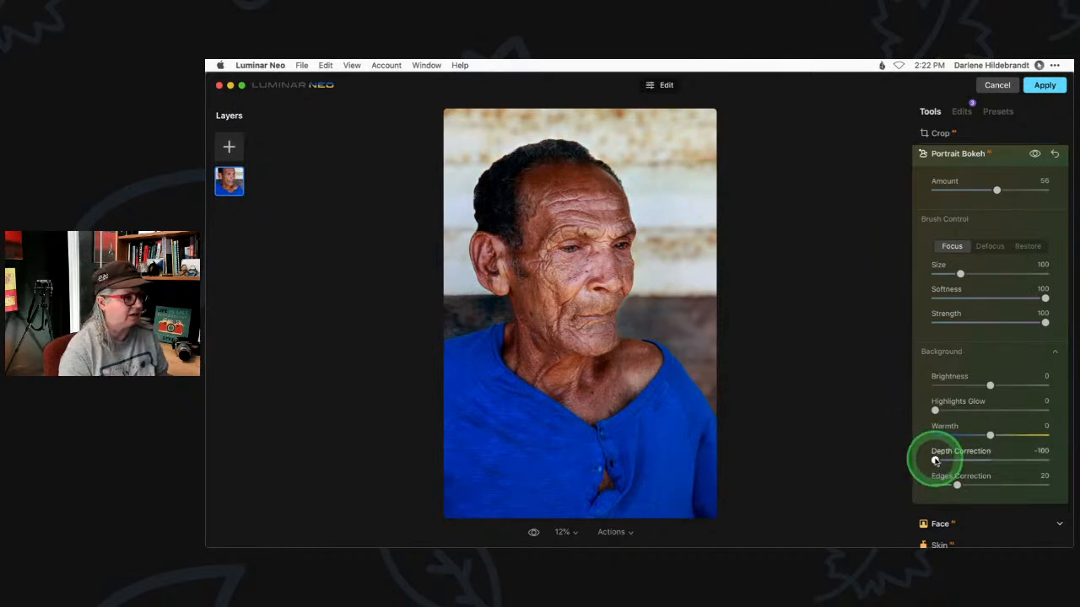
left_click_drag(934, 461, 967, 460)
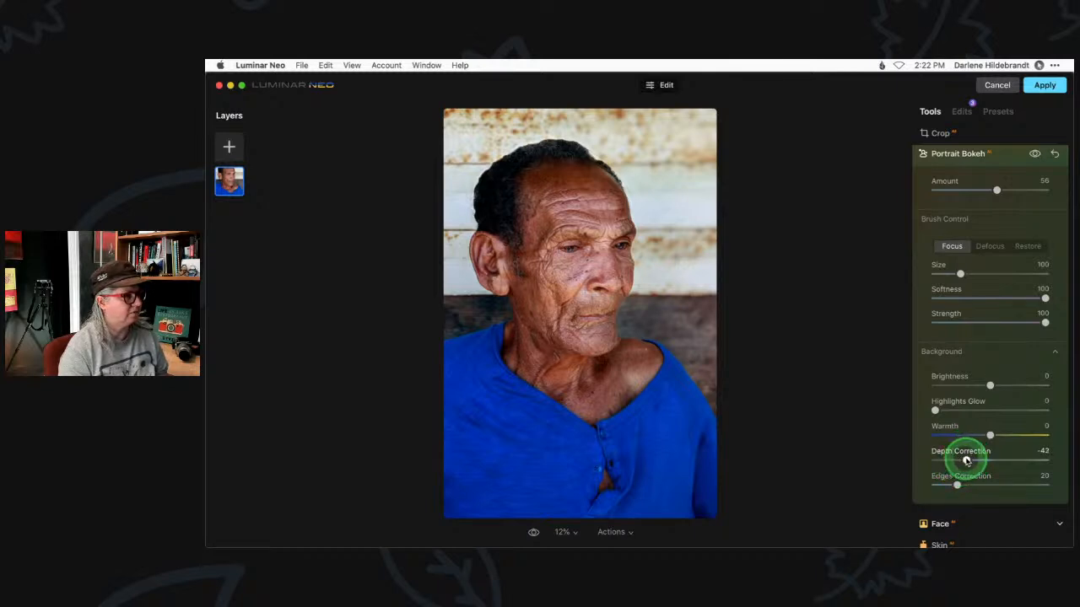
left_click_drag(996, 190, 1060, 187)
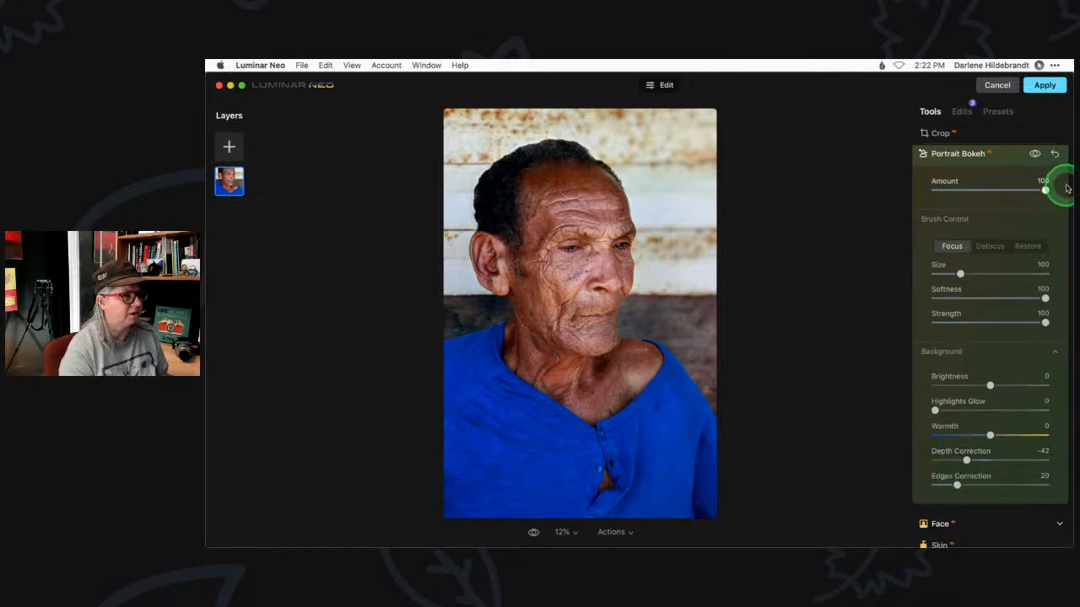
left_click_drag(967, 460, 882, 455)
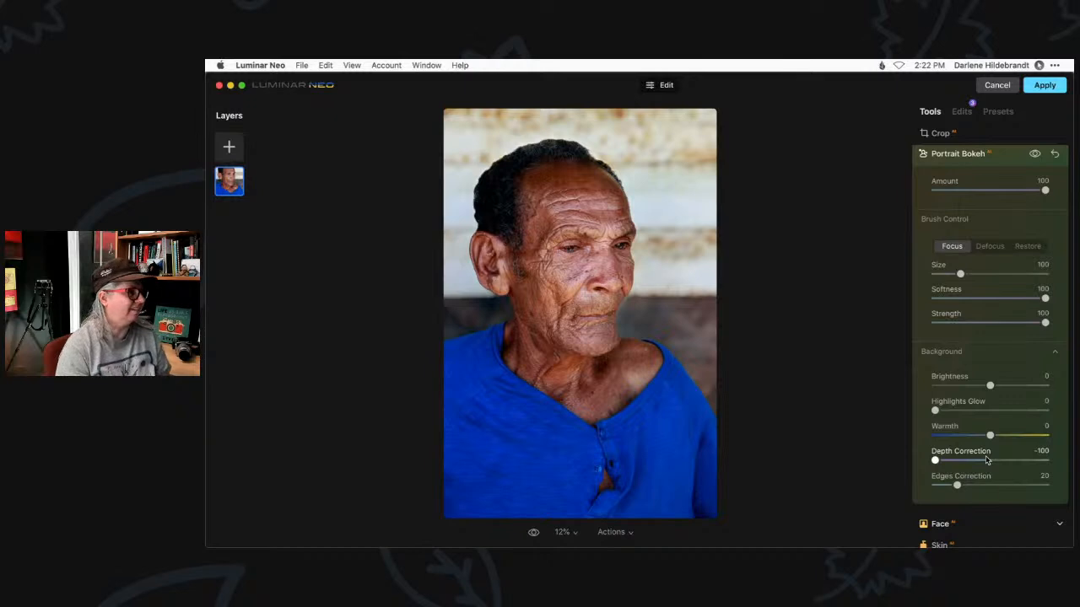
left_click(938, 460)
left_click_drag(936, 461, 942, 461)
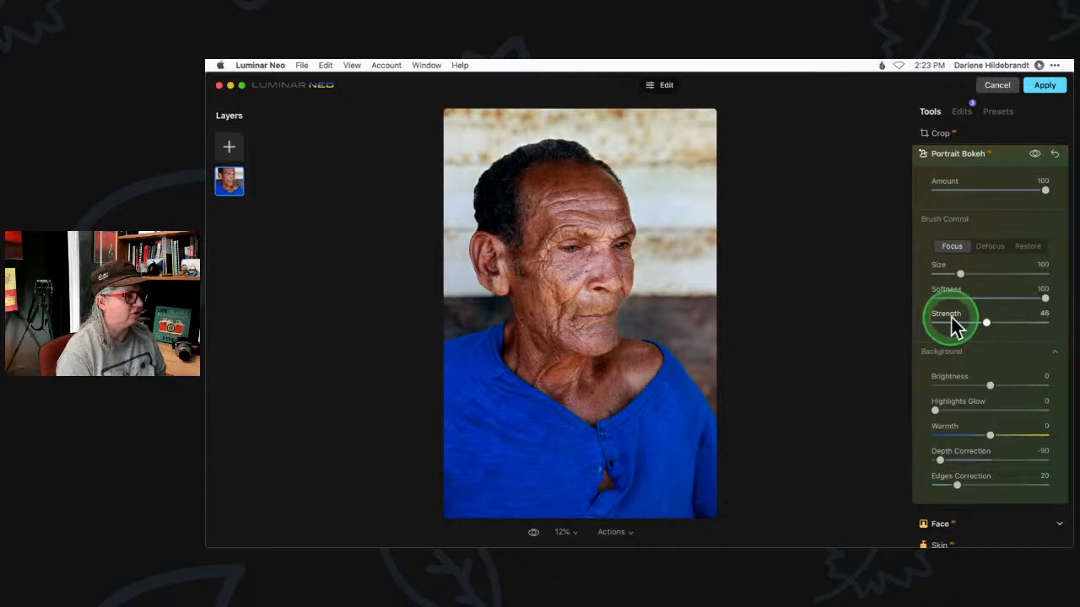
Step: Dab the Focus brush on the man's forehead, reduce its size to 52, and inspect the hair edge at 50% zoom
left_click(555, 211)
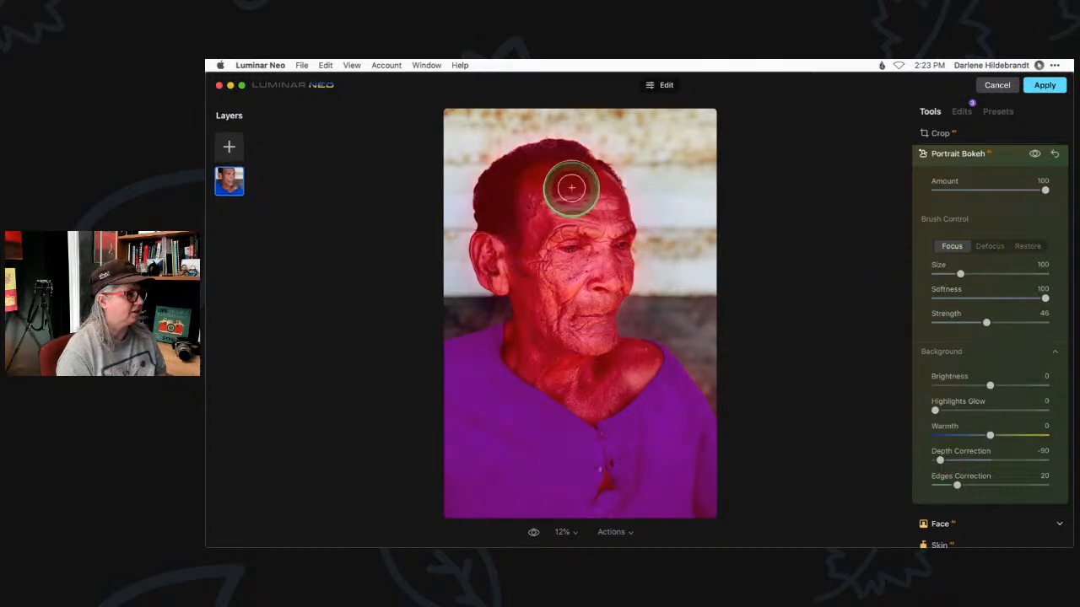
key("bracketleft")
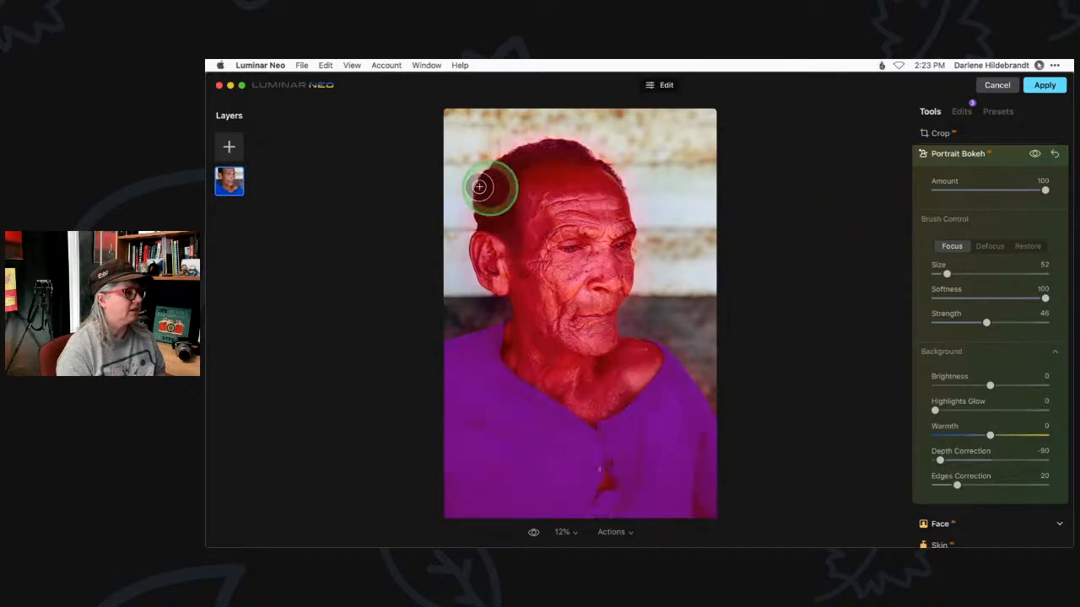
key("space")
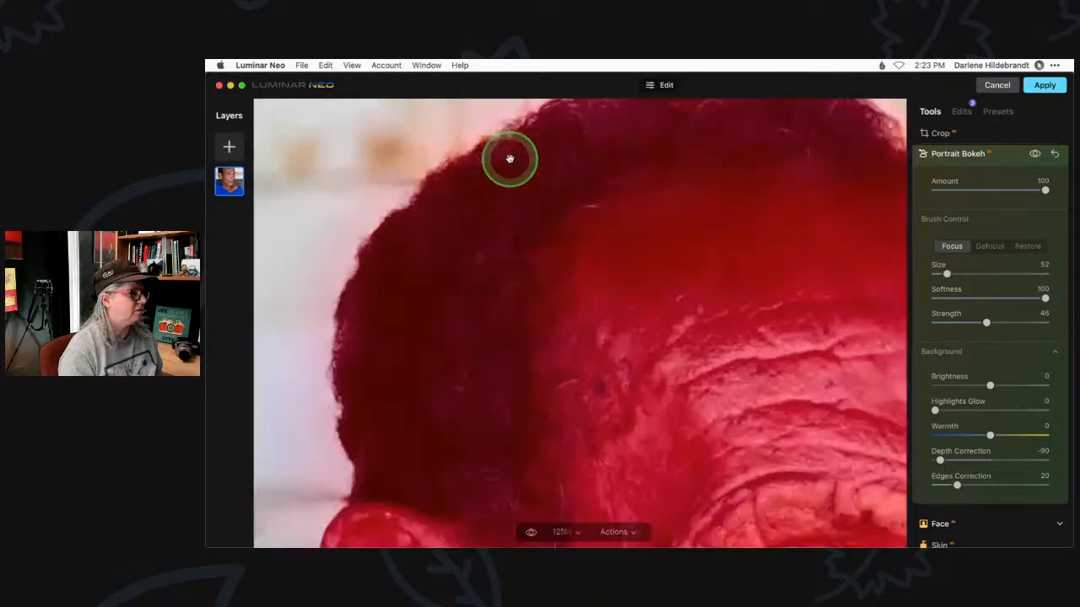
left_click(562, 531)
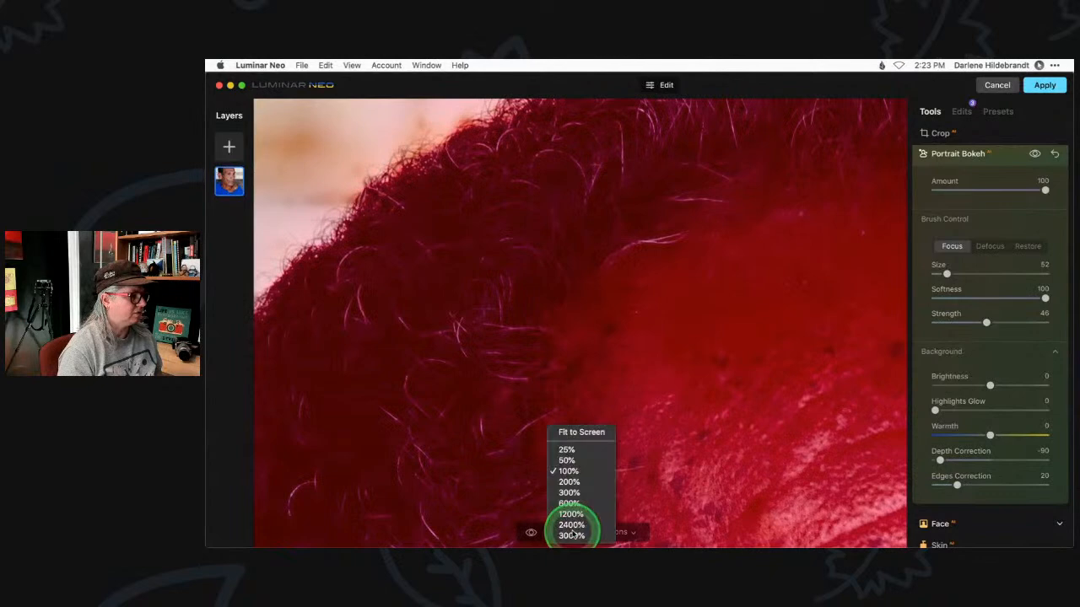
left_click(567, 460)
Step: Compare the hair edges with and without Portrait Bokeh, and return to the whole portrait without the mask overlay
left_click(1036, 154)
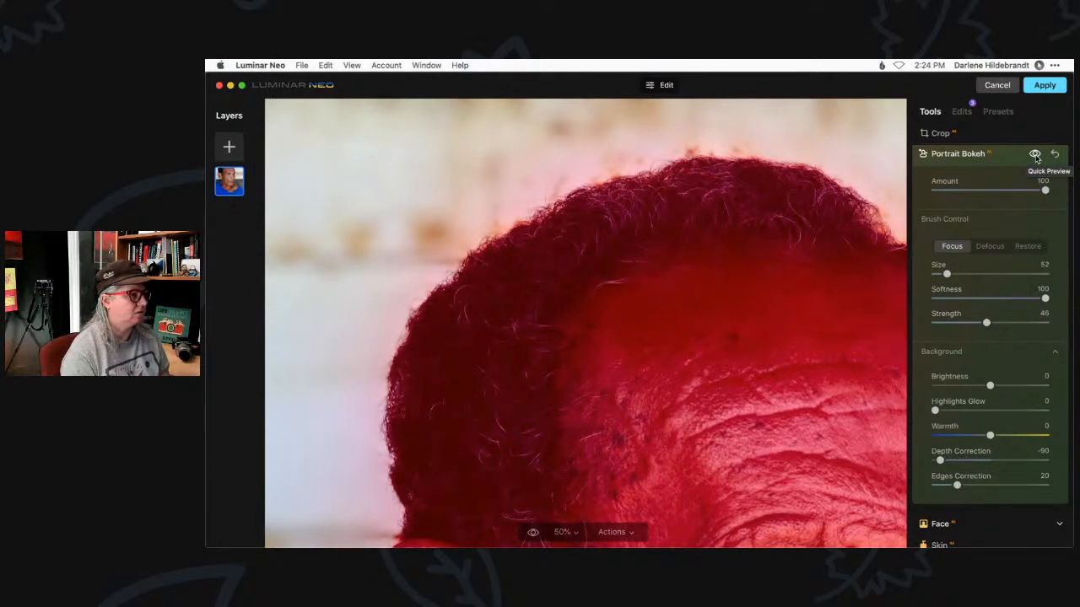
left_click(1035, 155)
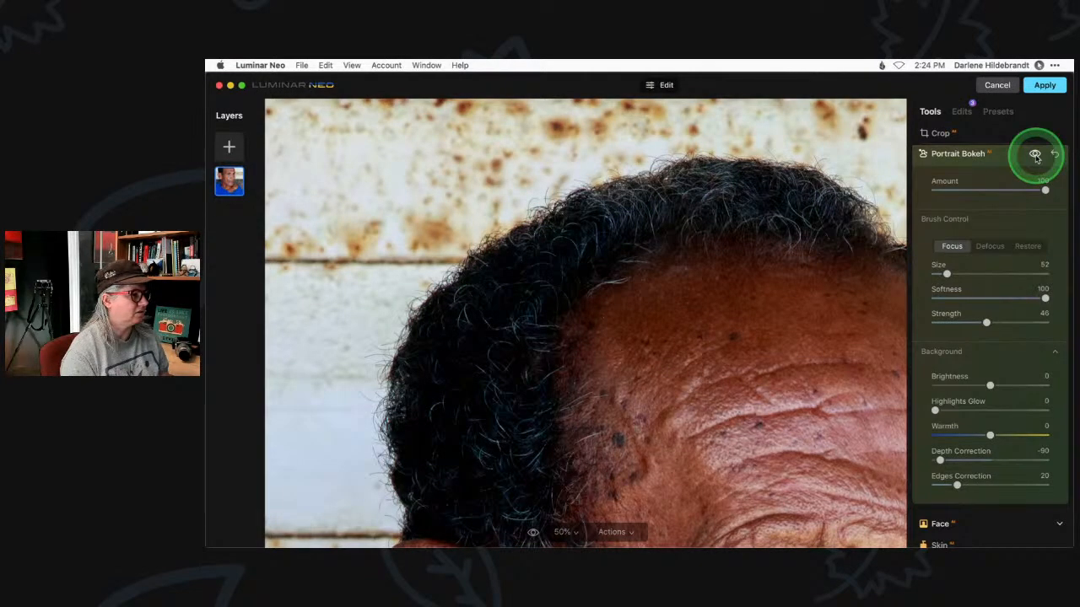
left_click(1035, 155)
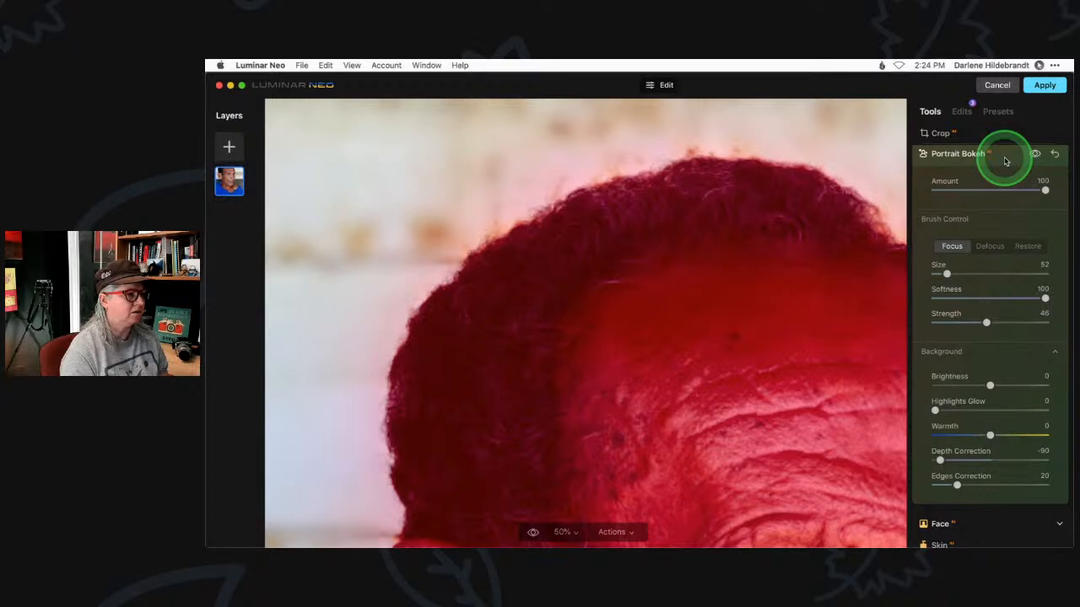
key("super+minus")
key("super+minus")
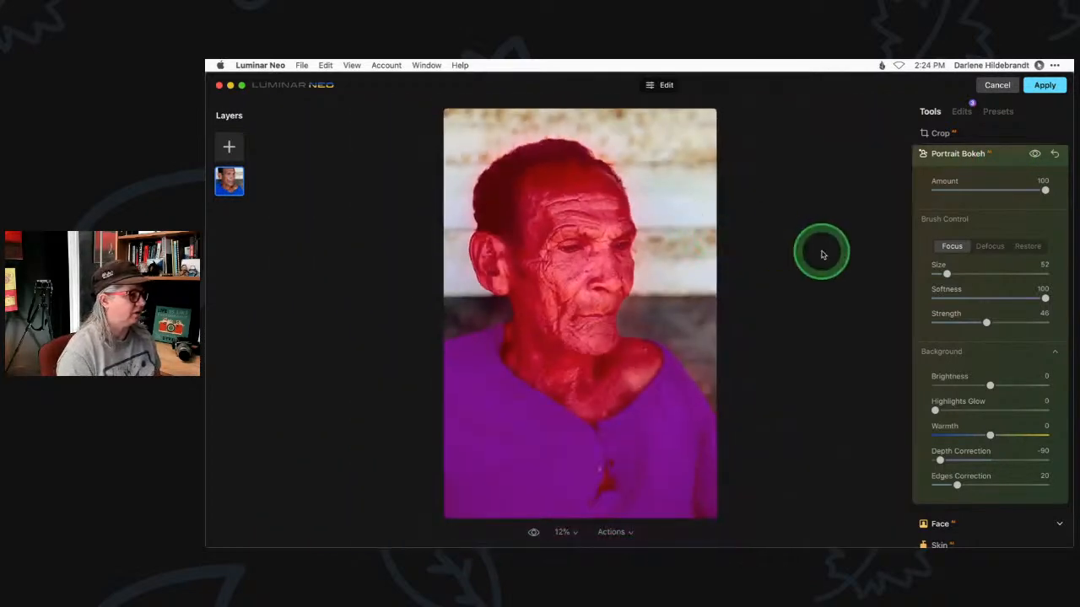
left_click(993, 203)
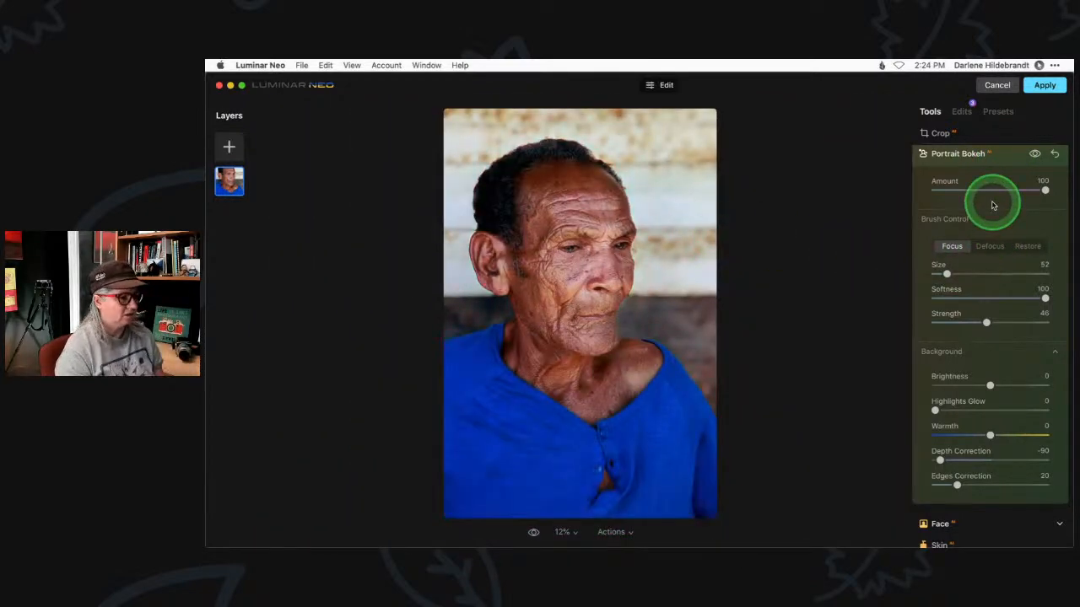
Step: Darken and cool the Portrait Bokeh background with Brightness -100 and Warmth -100
left_click(976, 469)
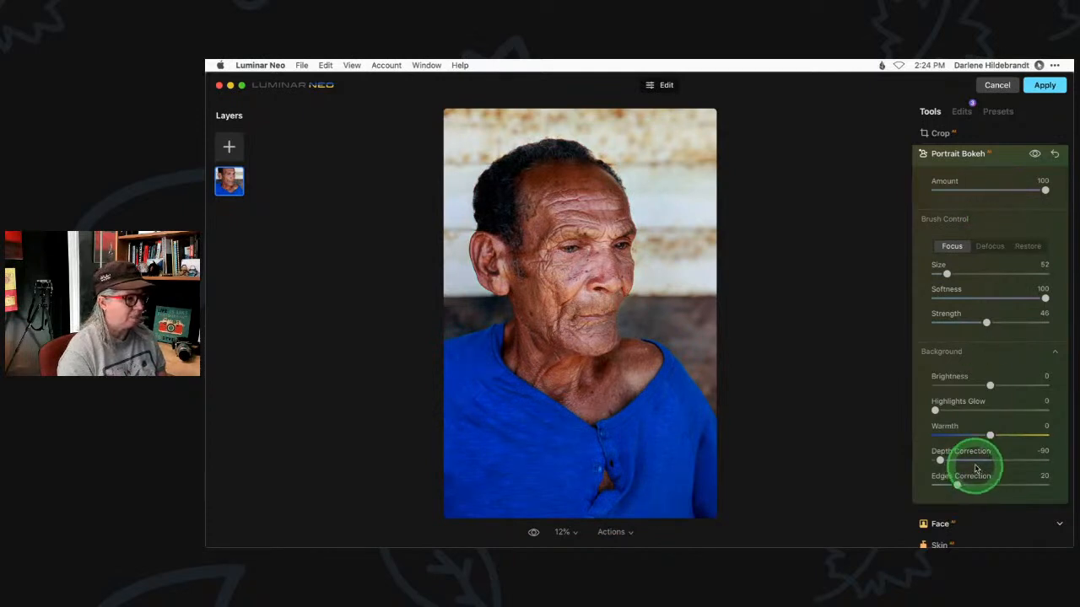
left_click(988, 437)
left_click_drag(992, 437, 984, 437)
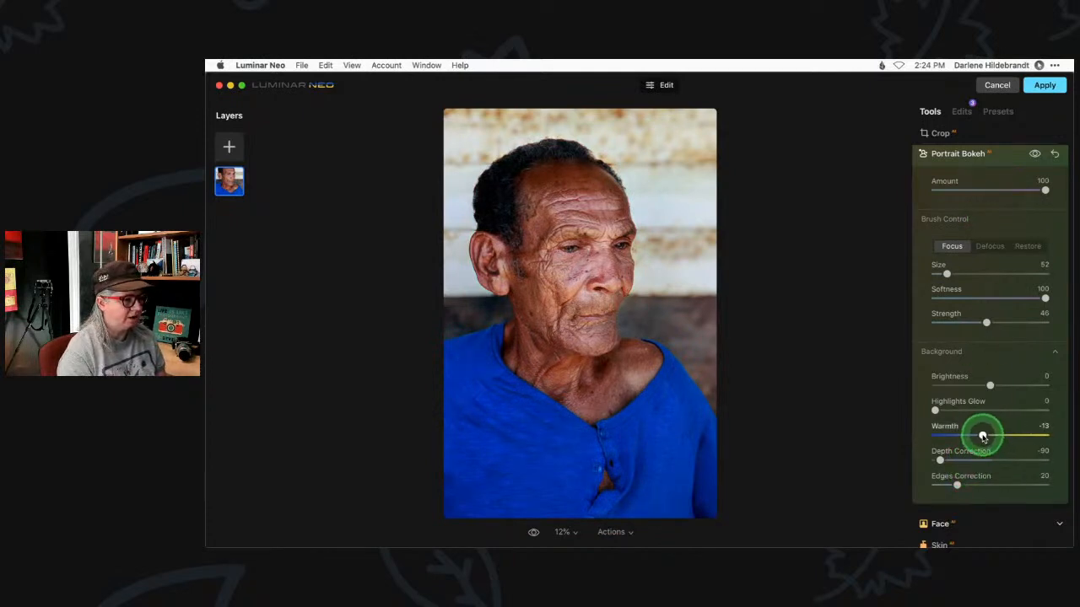
left_click_drag(989, 386, 962, 386)
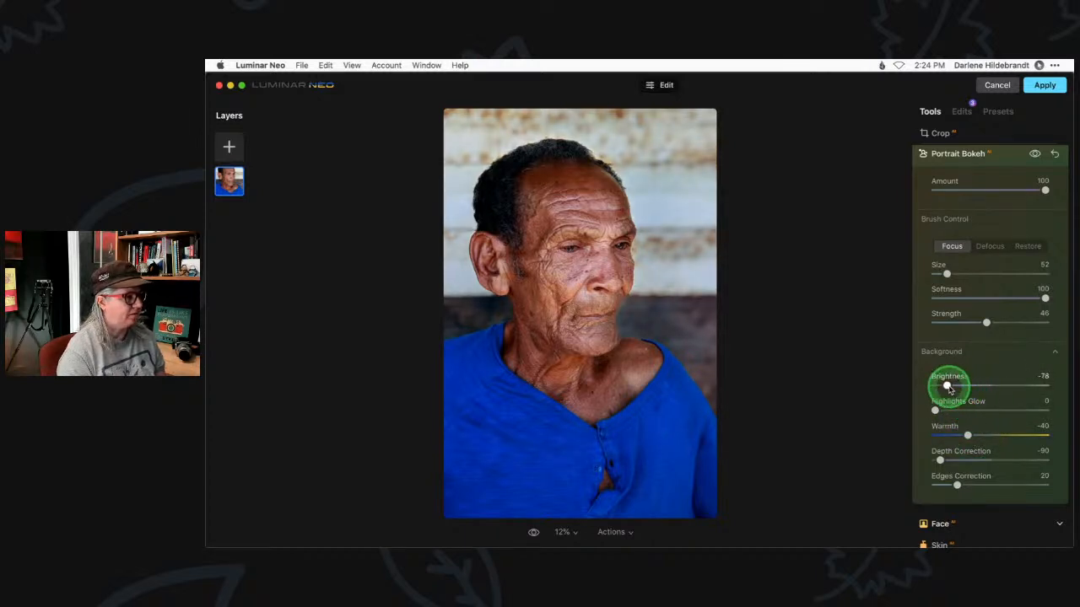
left_click_drag(948, 390, 911, 414)
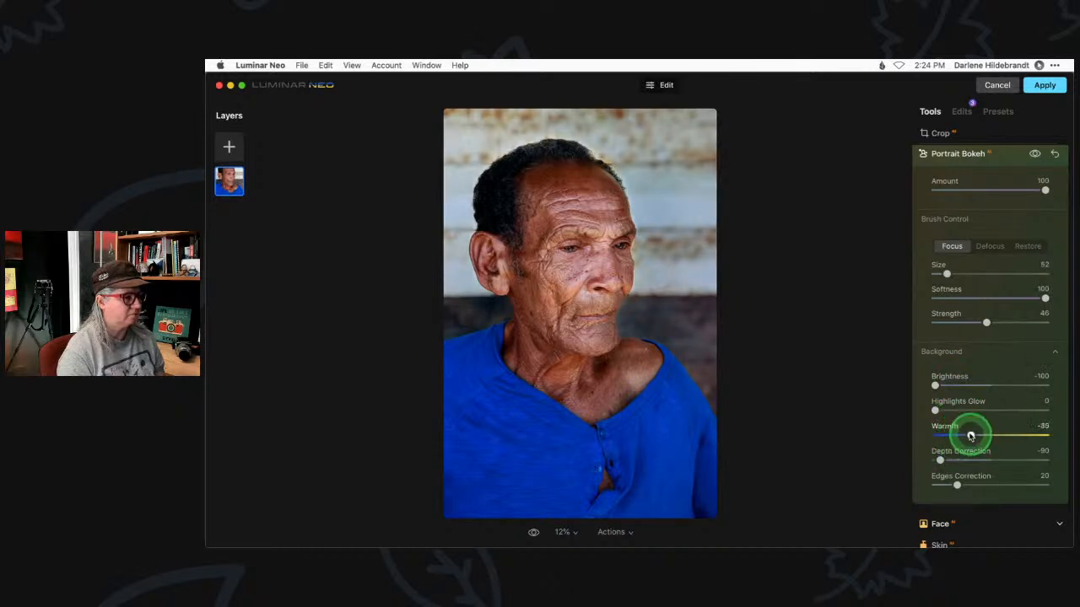
left_click_drag(971, 433, 934, 426)
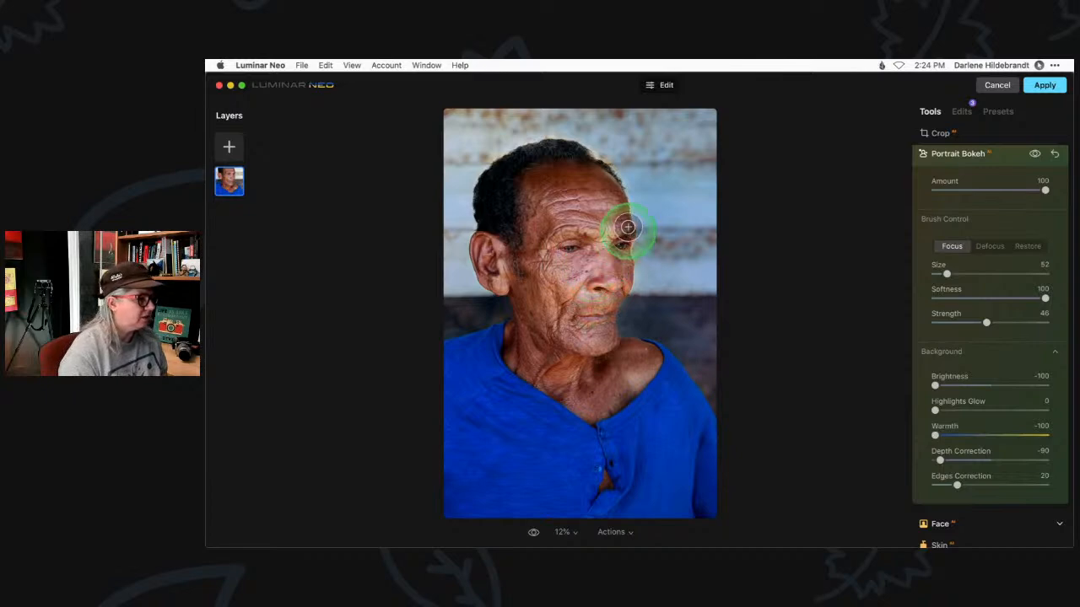
Step: Paint away the mask spill beside the man's eye at 100% zoom, using the Defocus brush at Strength 100
mouse_move(636, 326)
left_mouse_down()
mouse_move(639, 283)
mouse_move(693, 245)
left_mouse_up()
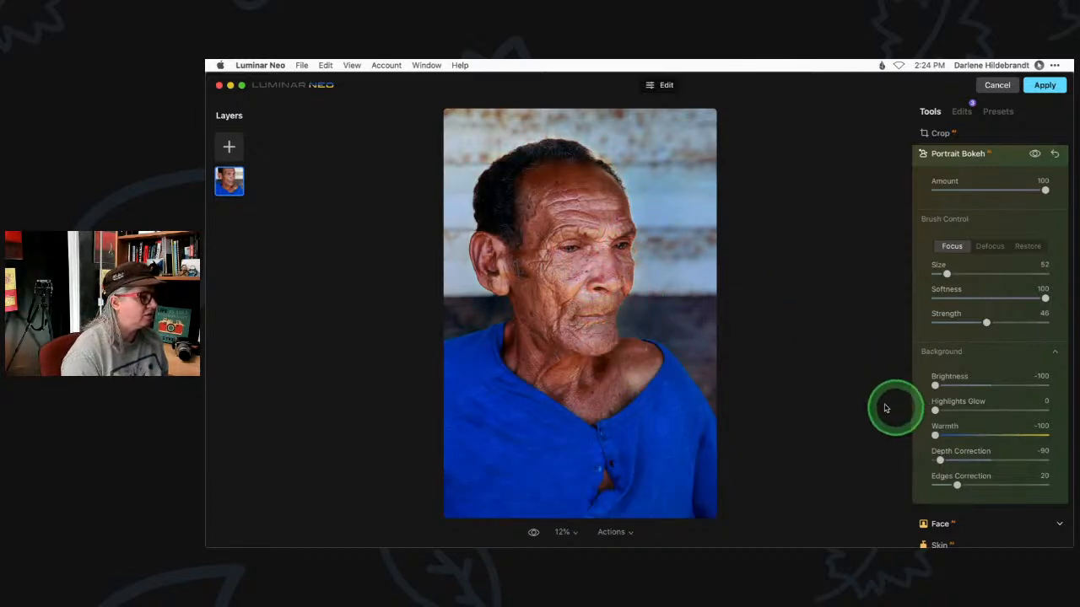
key("space")
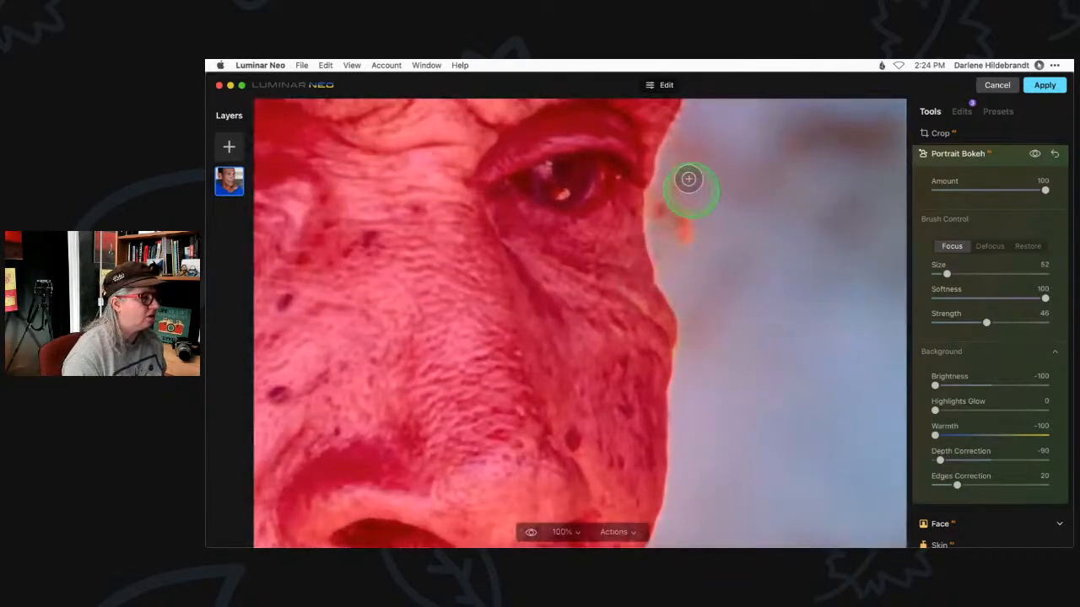
left_click(992, 246)
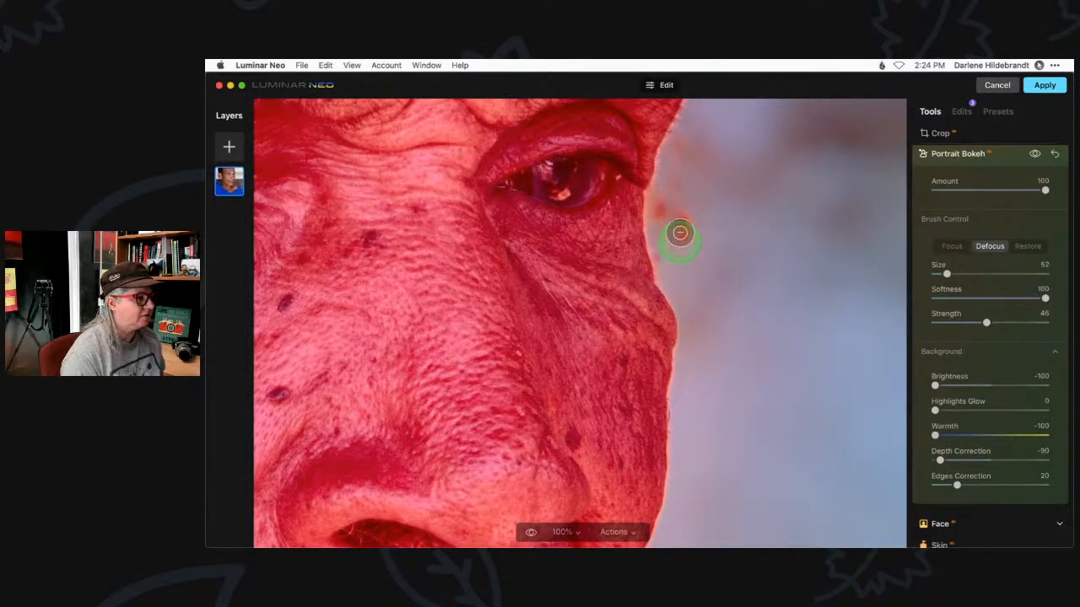
left_click_drag(987, 323, 1051, 322)
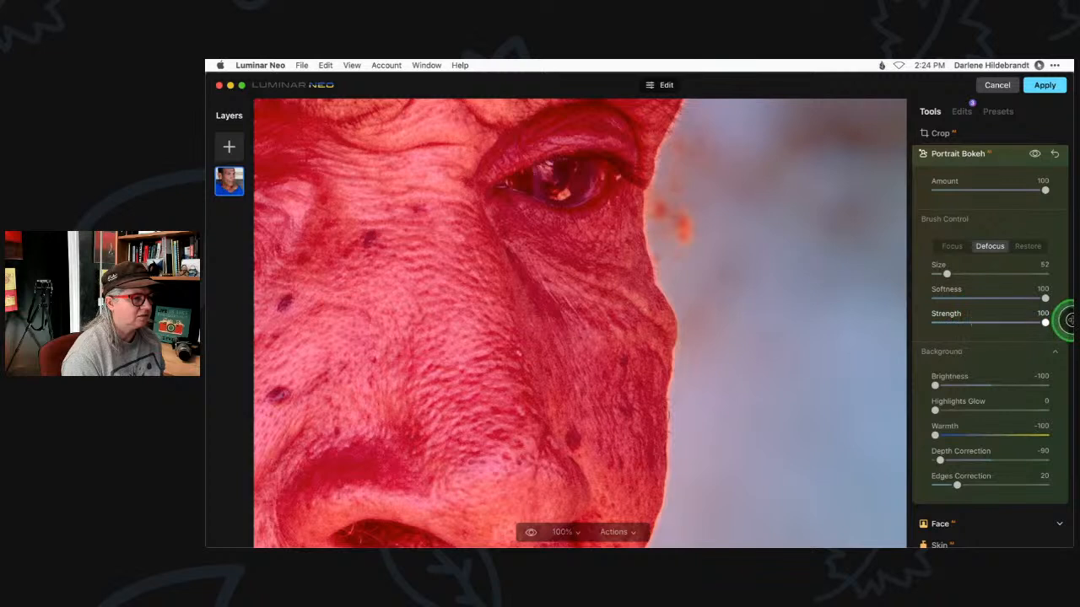
mouse_move(714, 279)
left_mouse_down()
mouse_move(685, 230)
mouse_move(700, 141)
mouse_move(679, 172)
mouse_move(676, 223)
left_mouse_up()
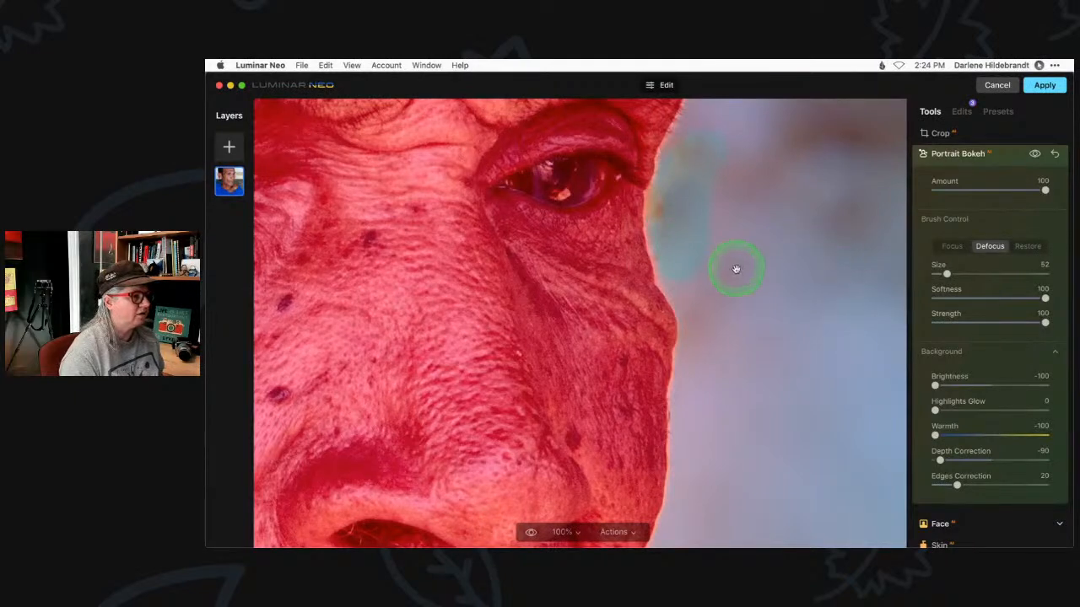
key("super+0")
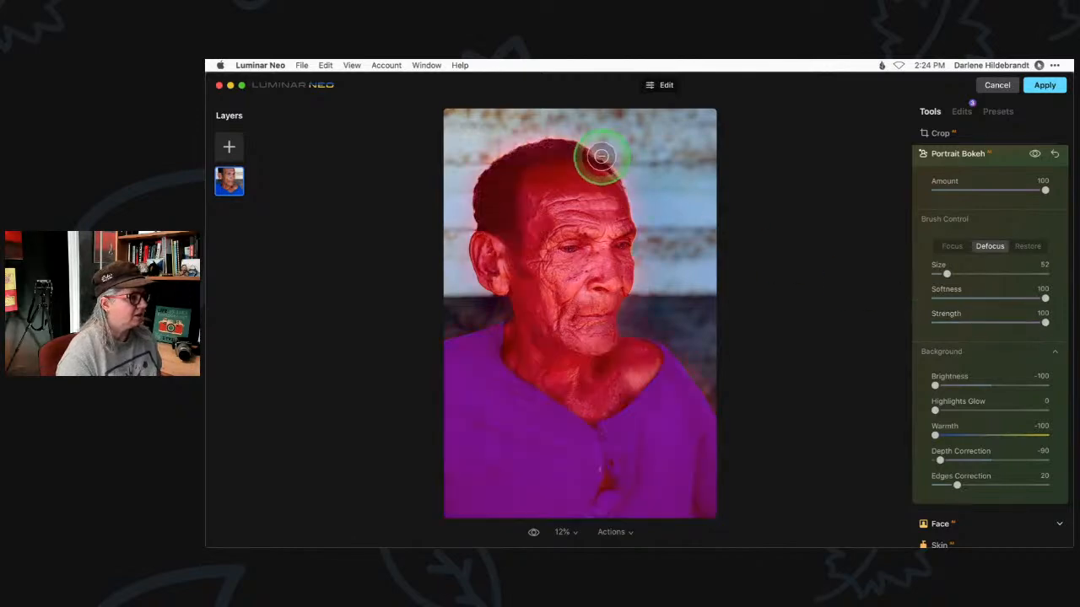
Step: Defocus the background along the hair edge above the forehead with a brush of Size 100 and Strength 49
key("super+1")
left_click_drag(656, 166, 649, 312)
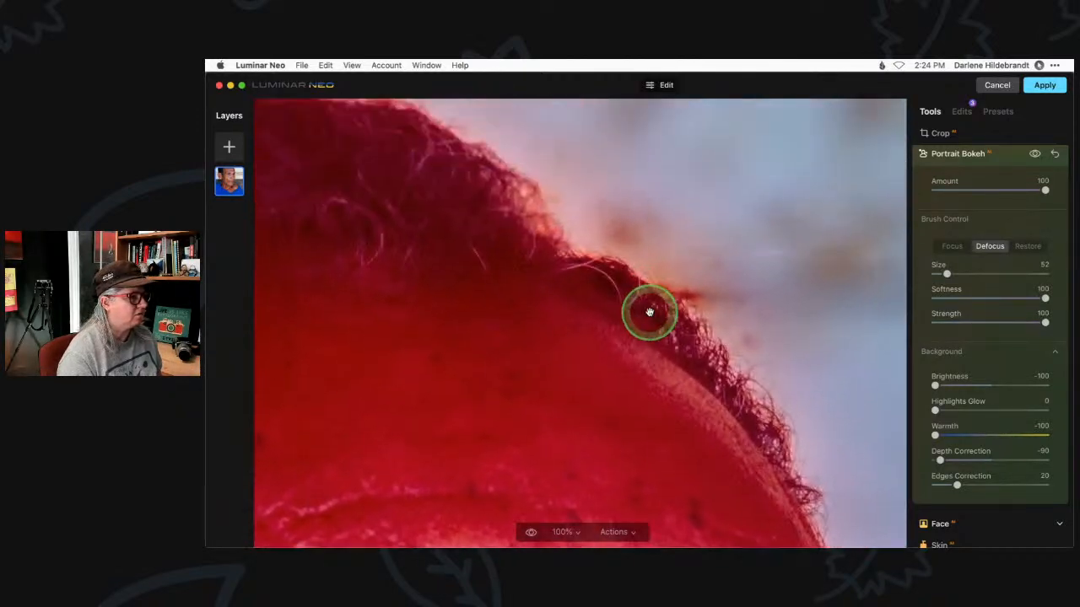
left_click(989, 323)
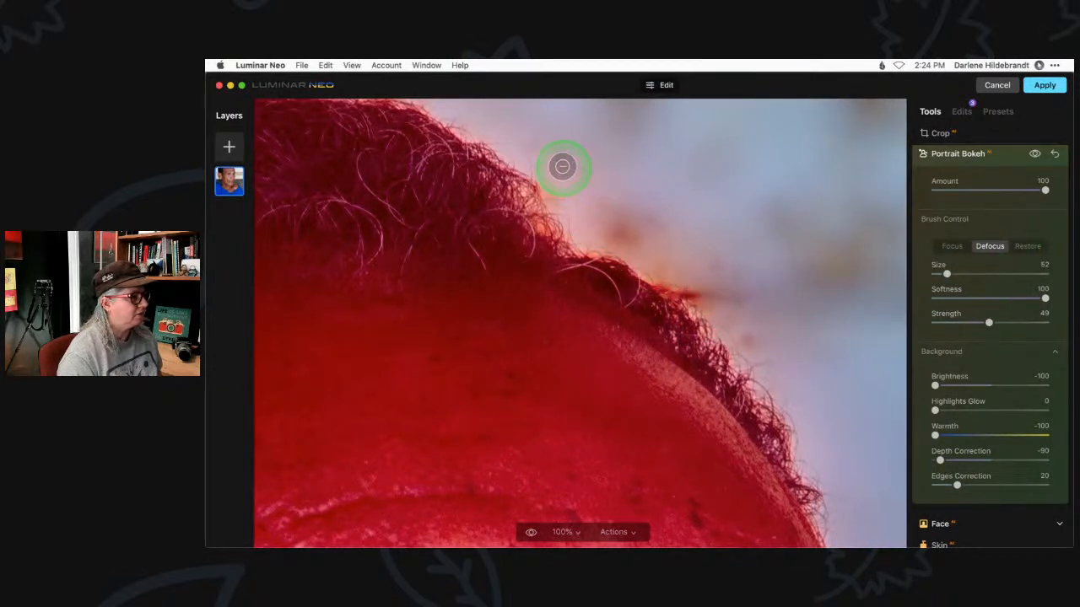
mouse_move(546, 150)
left_mouse_down()
mouse_move(597, 224)
mouse_move(654, 245)
mouse_move(755, 317)
left_mouse_up()
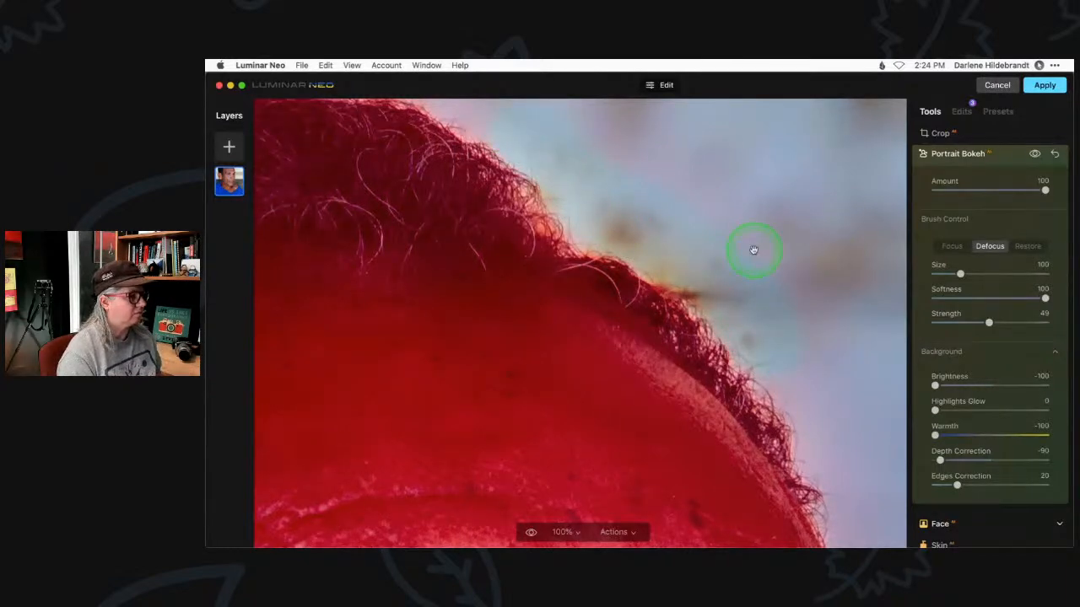
key("super+0")
Step: Set the Portrait Bokeh background Brightness to -41 and Warmth to 17
left_click_drag(921, 449, 937, 437)
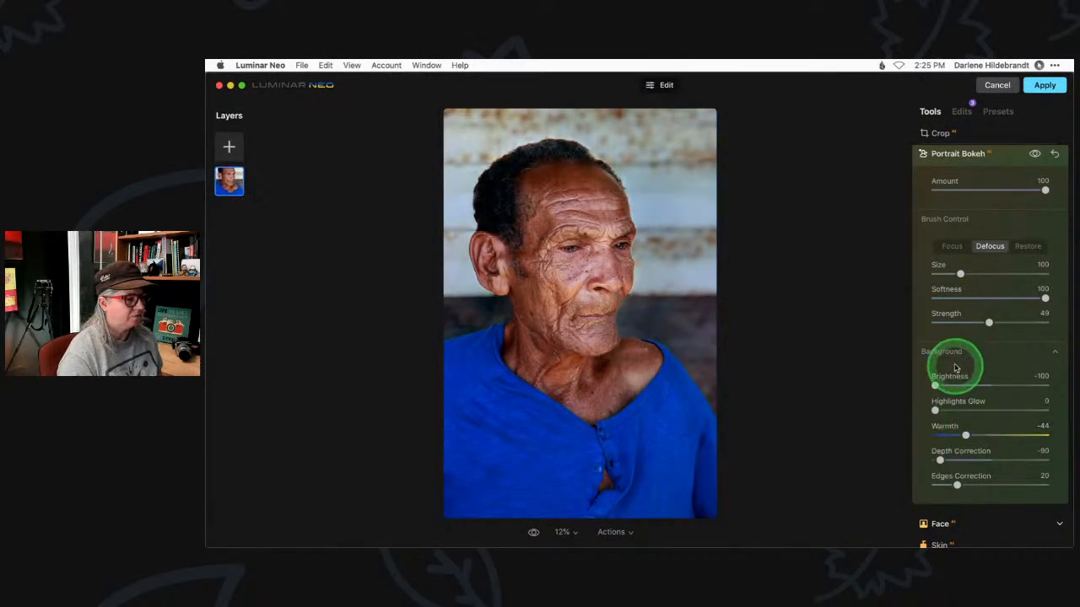
left_click_drag(935, 386, 935, 386)
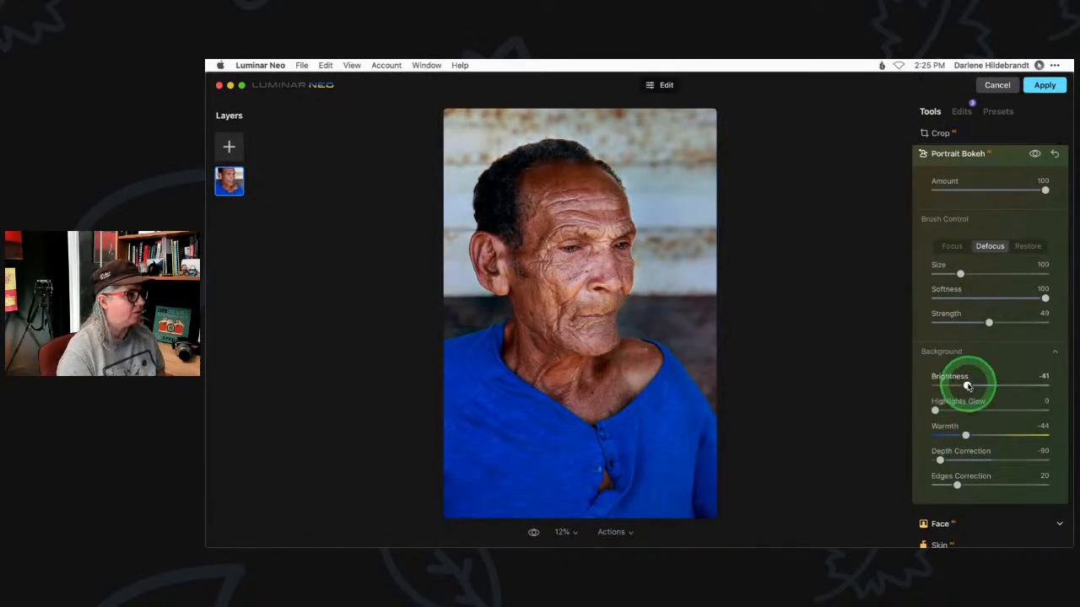
left_click_drag(965, 434, 1020, 435)
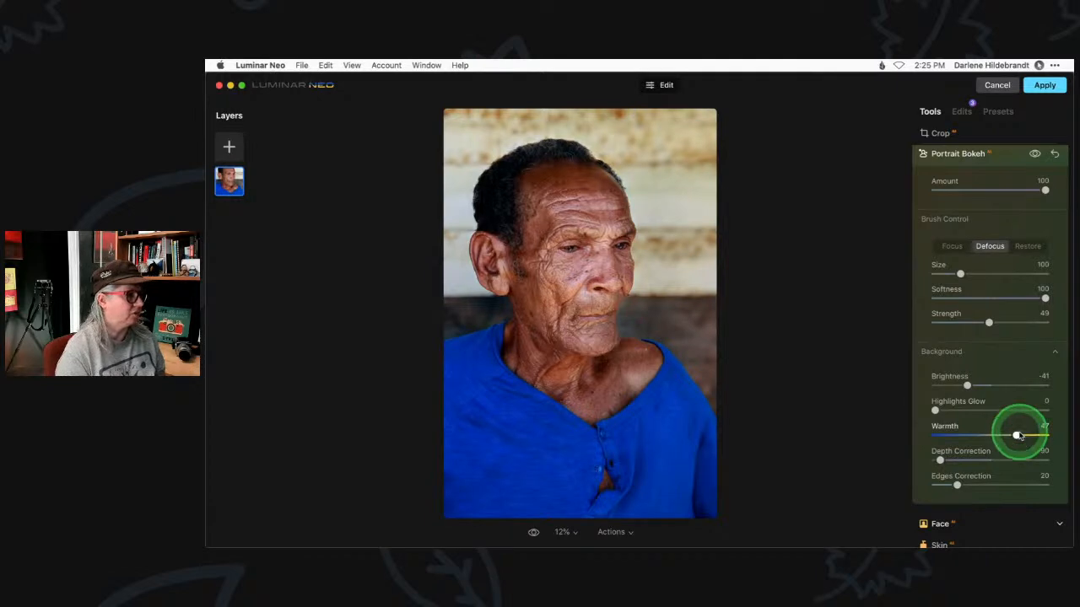
mouse_move(1019, 436)
left_mouse_down()
mouse_move(950, 435)
mouse_move(1016, 436)
left_mouse_up()
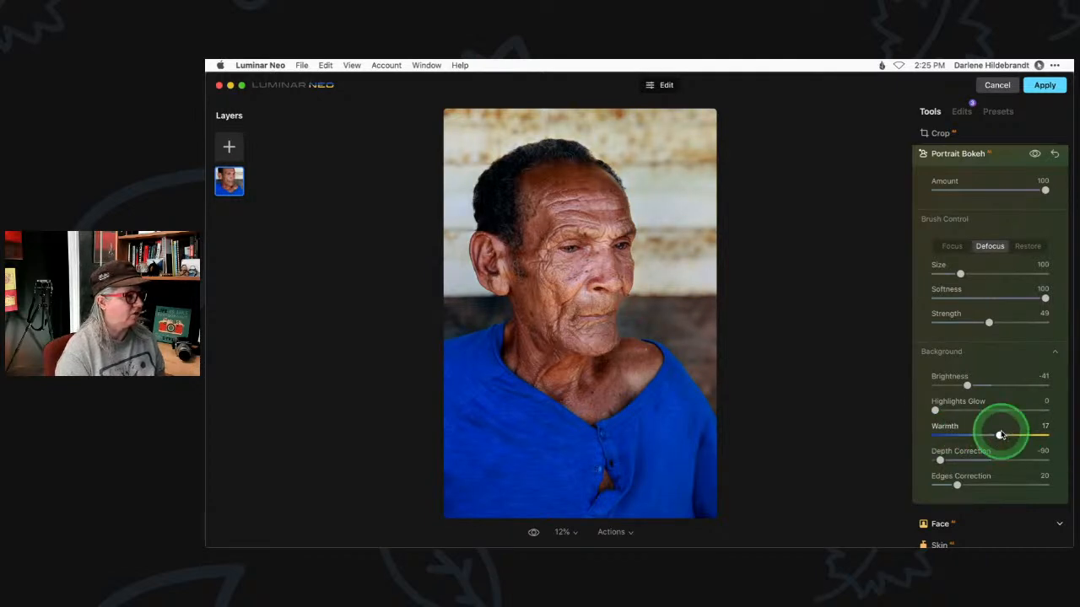
mouse_move(638, 187)
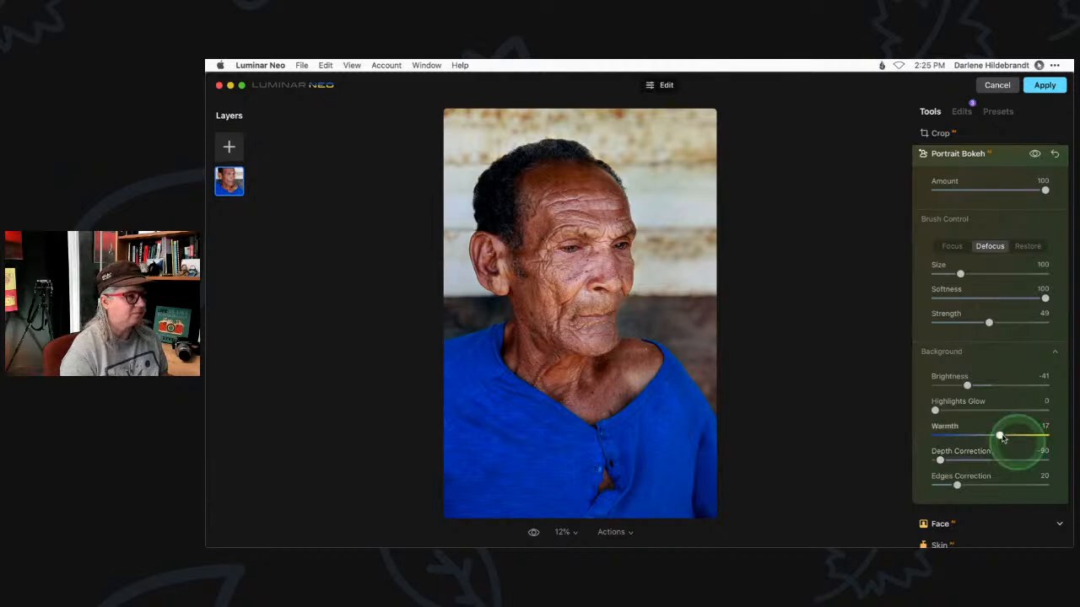
mouse_move(434, 181)
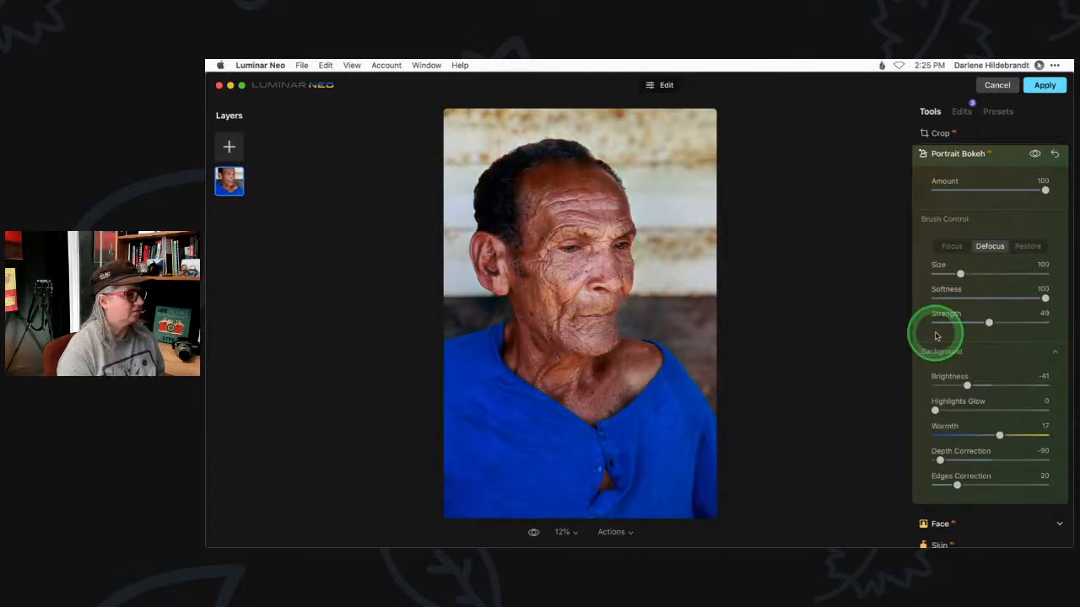
Step: Compare the portrait with and without the Portrait Bokeh effect
left_click(1034, 154)
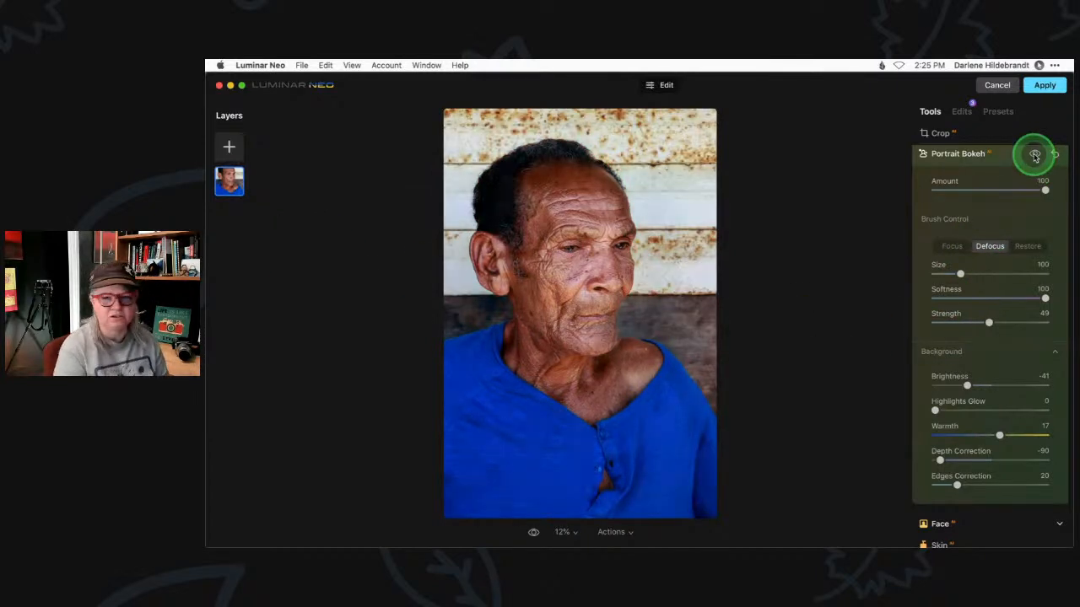
left_click(1034, 155)
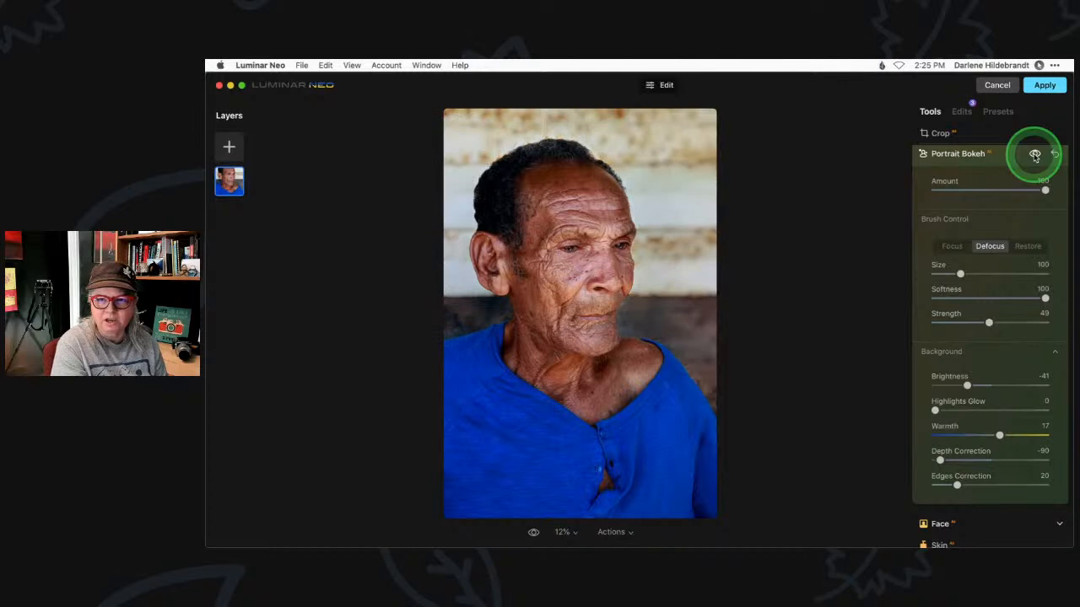
left_click(1035, 154)
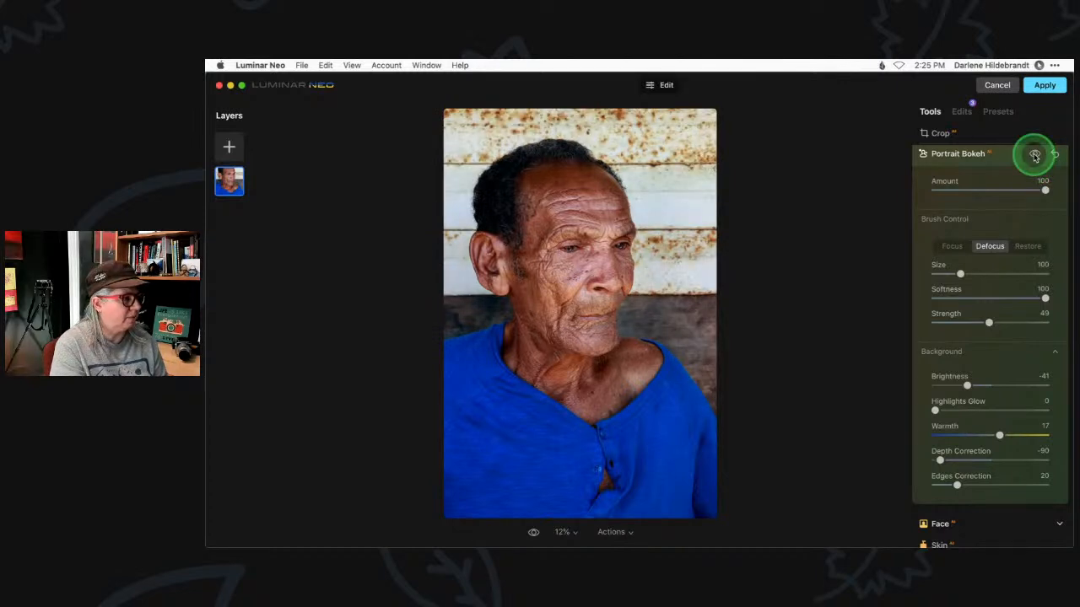
left_click(1034, 155)
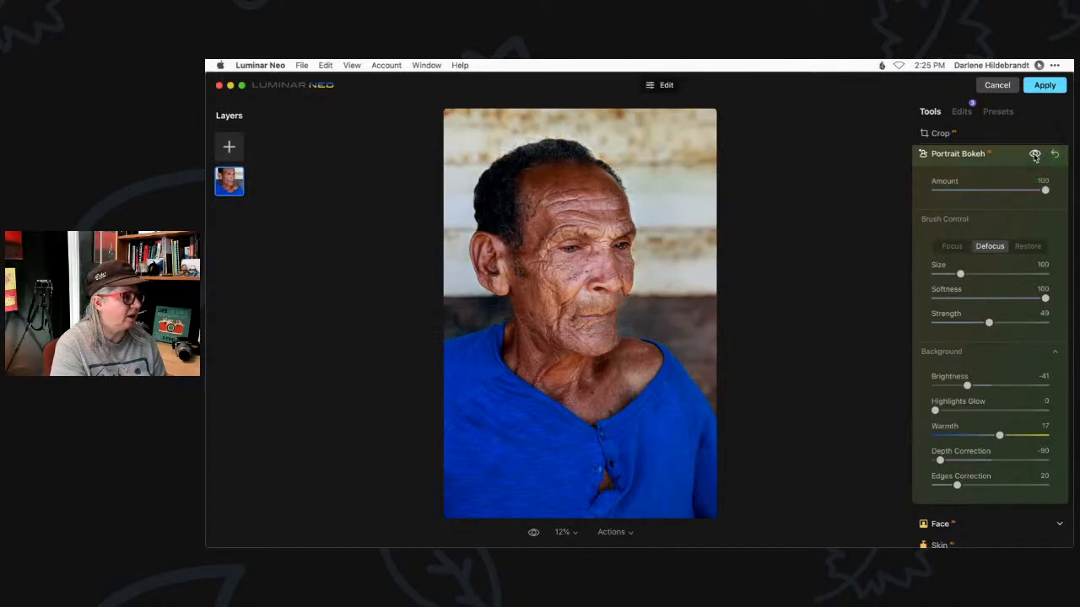
Step: Add a darkening Vignette with Amount -75 and show its advanced settings
left_click(1003, 160)
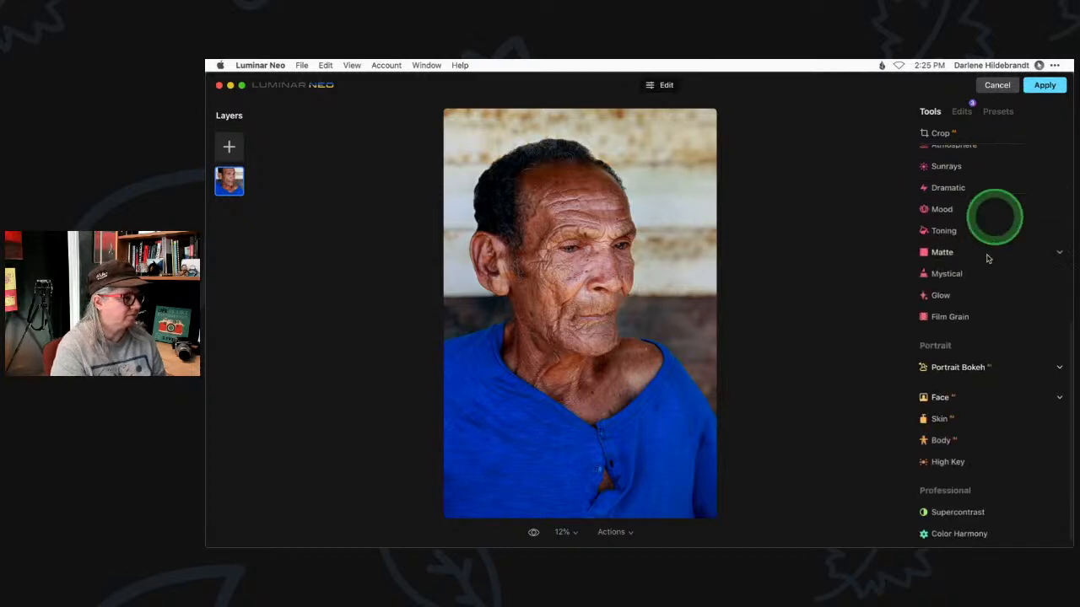
scroll(987, 417, "up", 2)
scroll(988, 421, "up", 5)
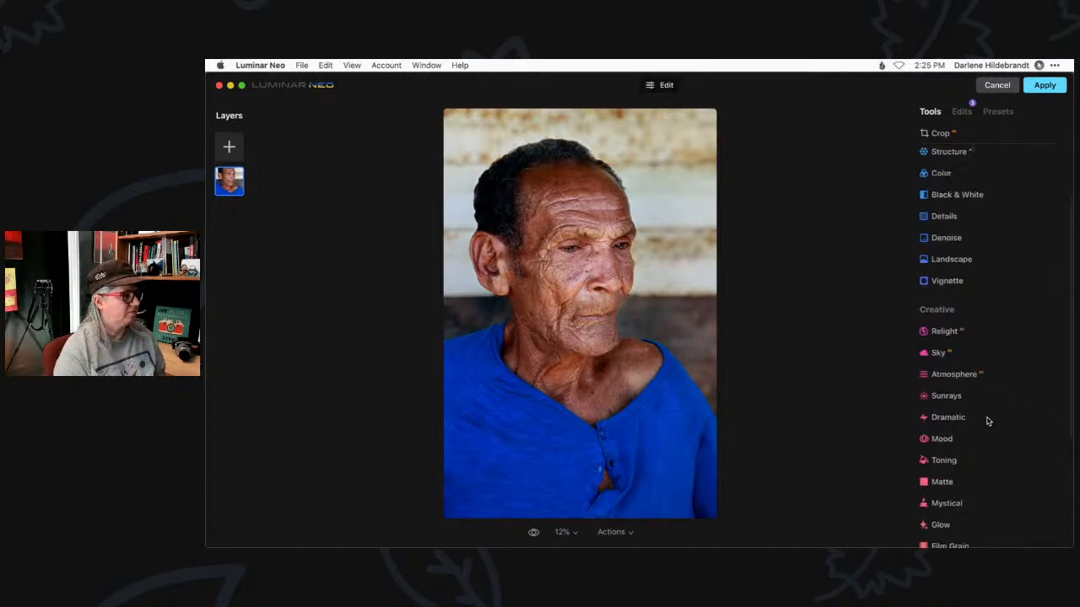
left_click(987, 422)
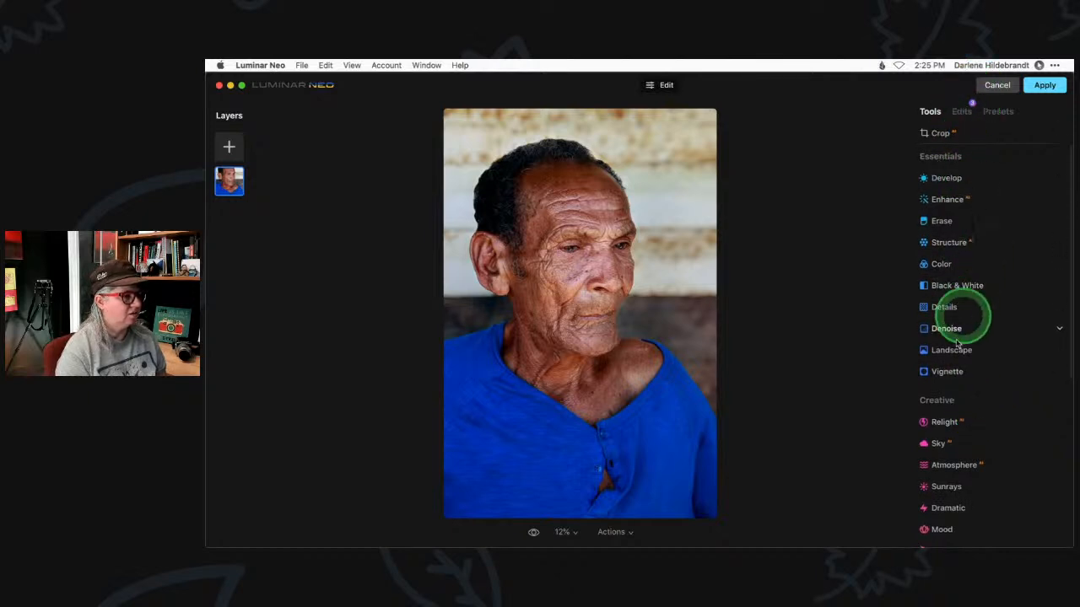
left_click(946, 372)
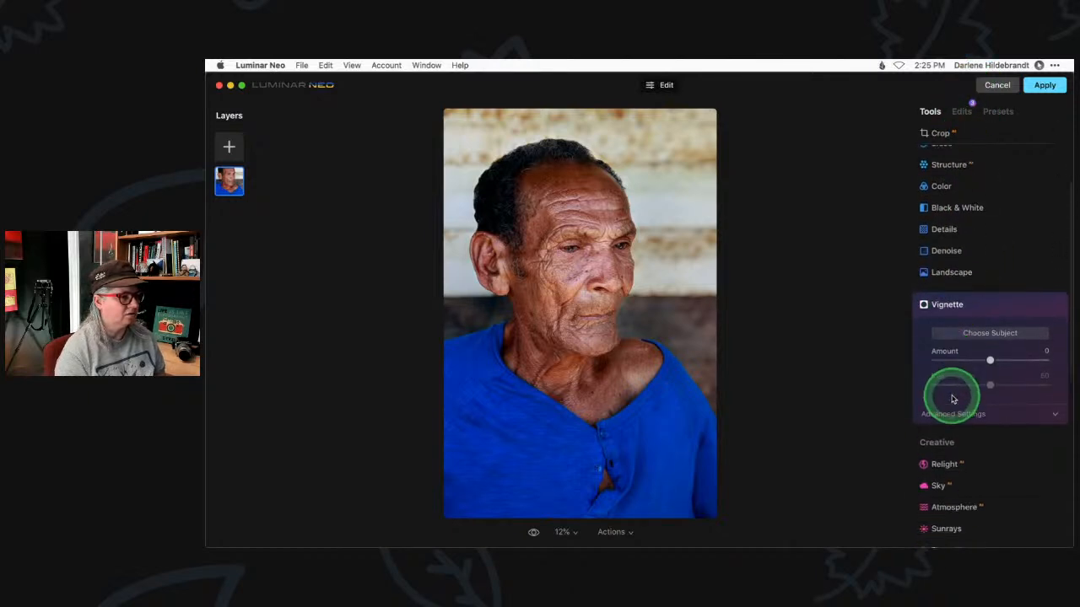
left_click(952, 413)
left_click_drag(990, 360, 947, 360)
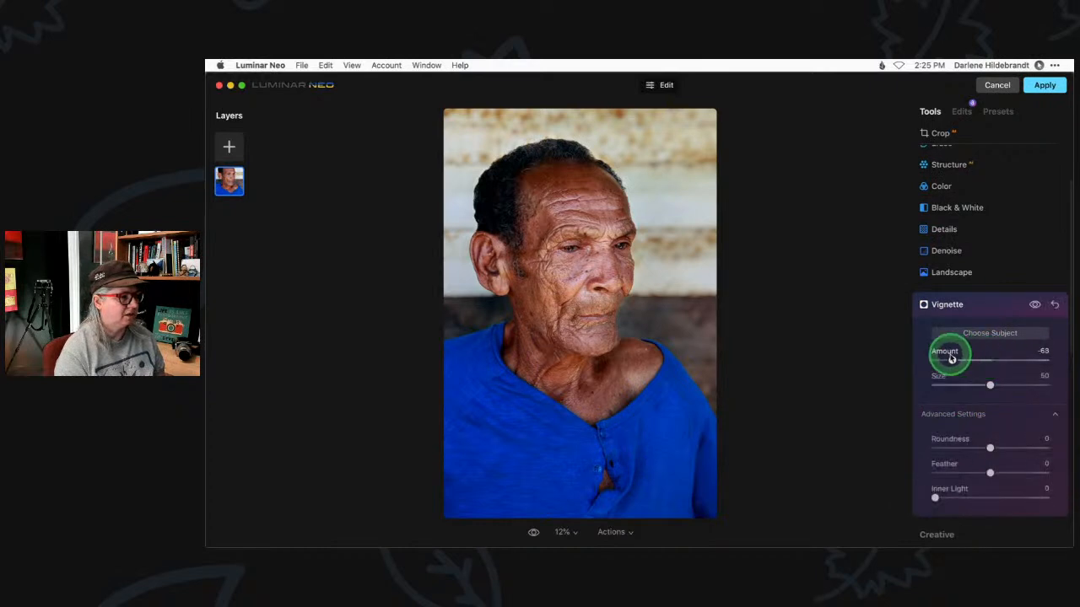
Step: Give the vignette a hard edge with Feather -100, and set its Size to 32 and Roundness to 21
left_click_drag(987, 473, 914, 463)
left_click_drag(990, 384, 971, 384)
mouse_move(989, 448)
left_mouse_down()
mouse_move(976, 450)
mouse_move(1002, 448)
left_mouse_up()
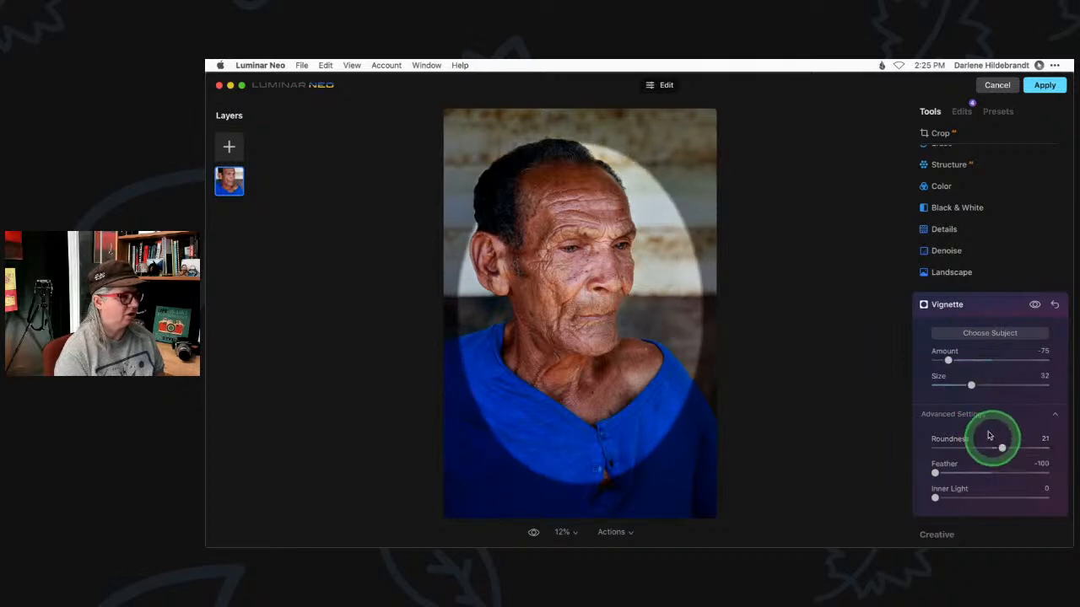
Step: Choose the man's face as the vignette subject, centring the bright oval on his cheek
left_click(574, 281)
left_click(567, 278)
left_click(564, 292)
left_click(558, 288)
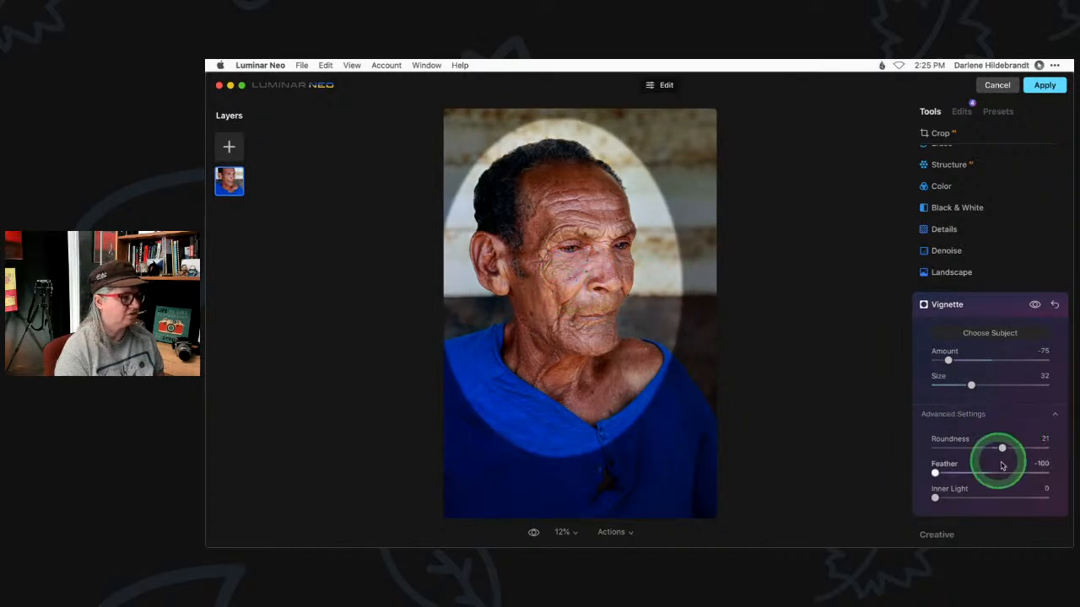
Step: Reshape the vignette to Roundness -4 and Size 29, and recentre its oval around the man's head
left_click_drag(1001, 448, 986, 437)
left_click_drag(971, 384, 967, 353)
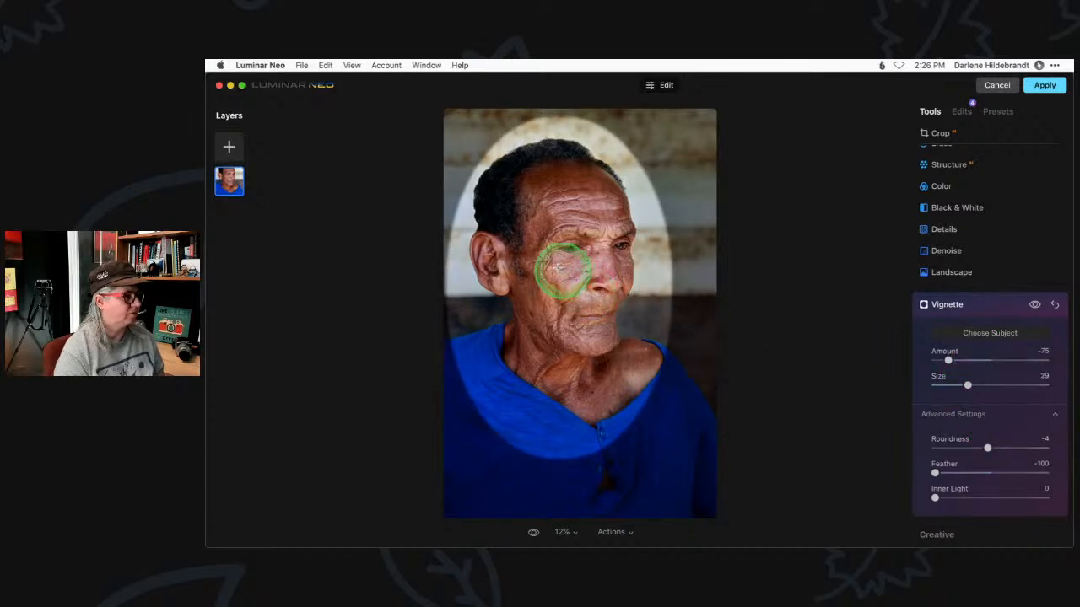
left_click(557, 267)
left_click(554, 275)
left_click(545, 284)
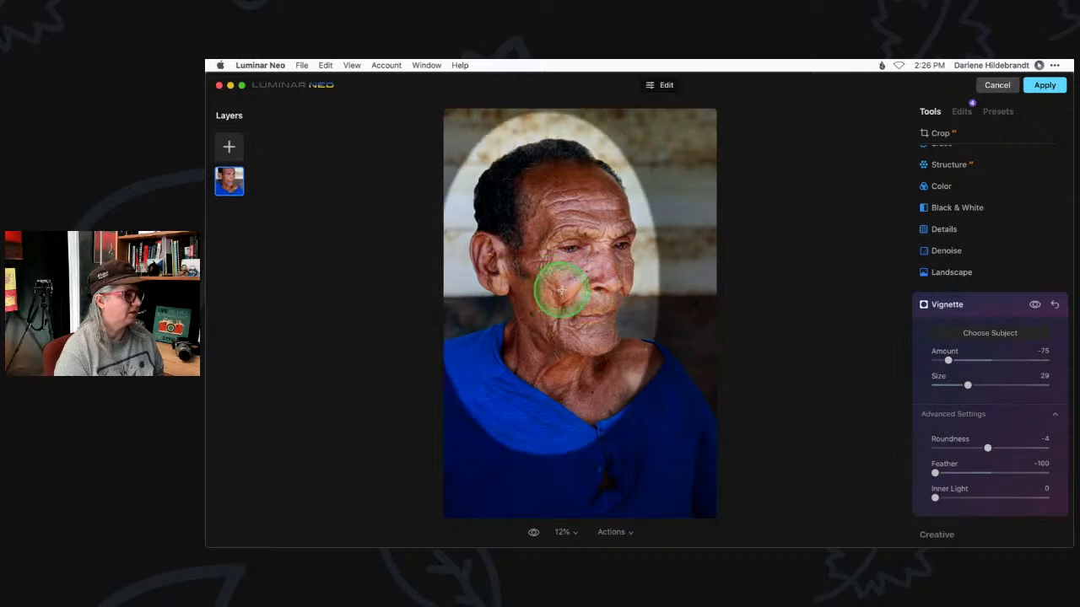
left_click(563, 289)
left_click(552, 290)
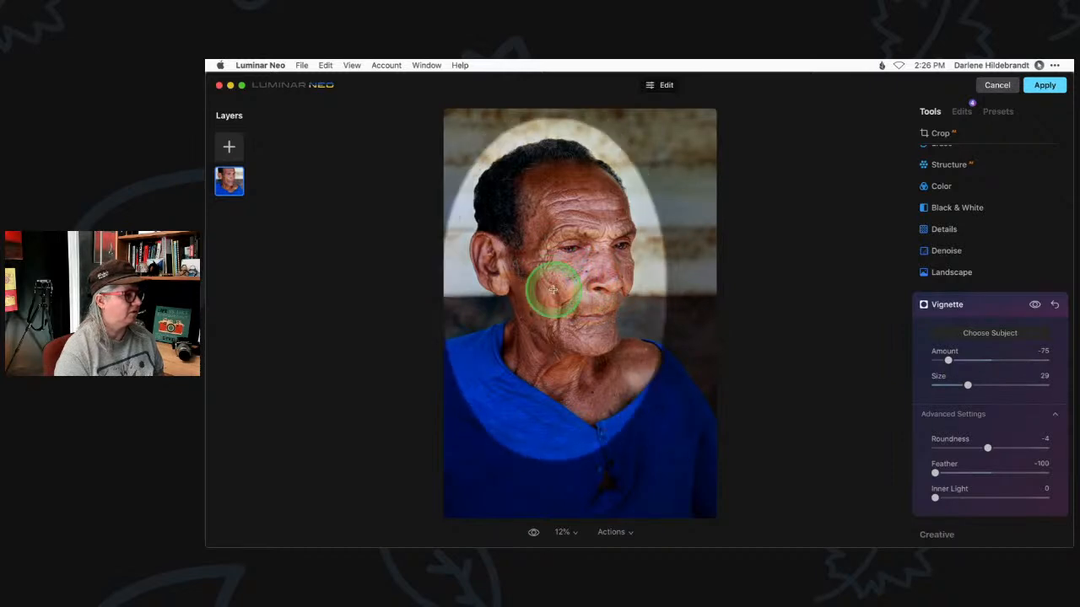
left_click(991, 336)
Step: Try a gentler, softer-edged vignette with Amount -47 and Feather 47
left_click_drag(946, 469, 1010, 475)
mouse_move(948, 360)
left_mouse_down()
mouse_move(971, 361)
mouse_move(956, 360)
left_mouse_up()
left_click_drag(984, 473, 1009, 474)
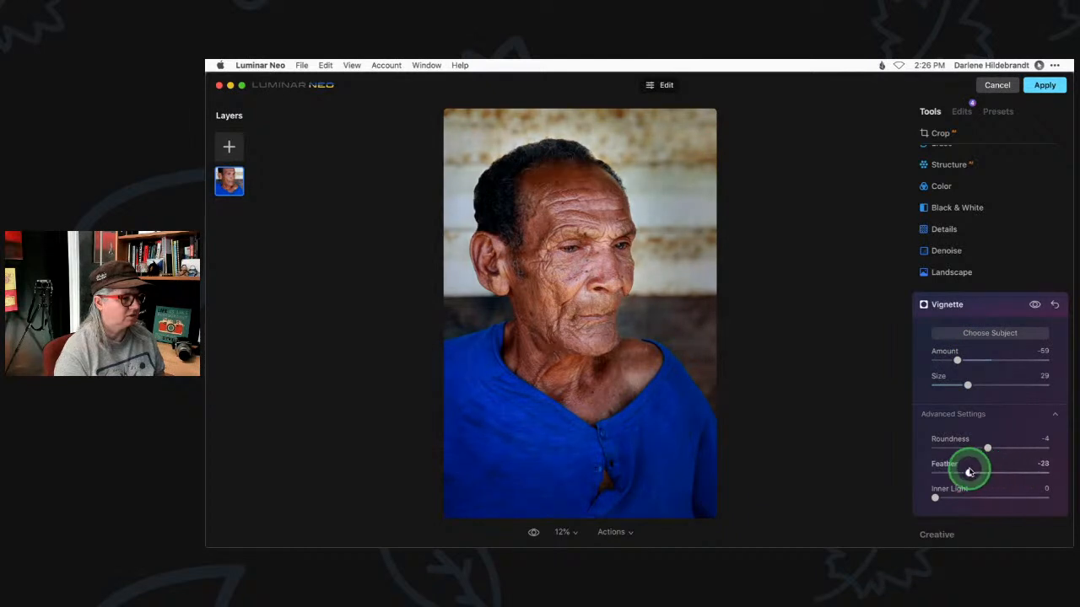
left_click_drag(957, 357, 950, 361)
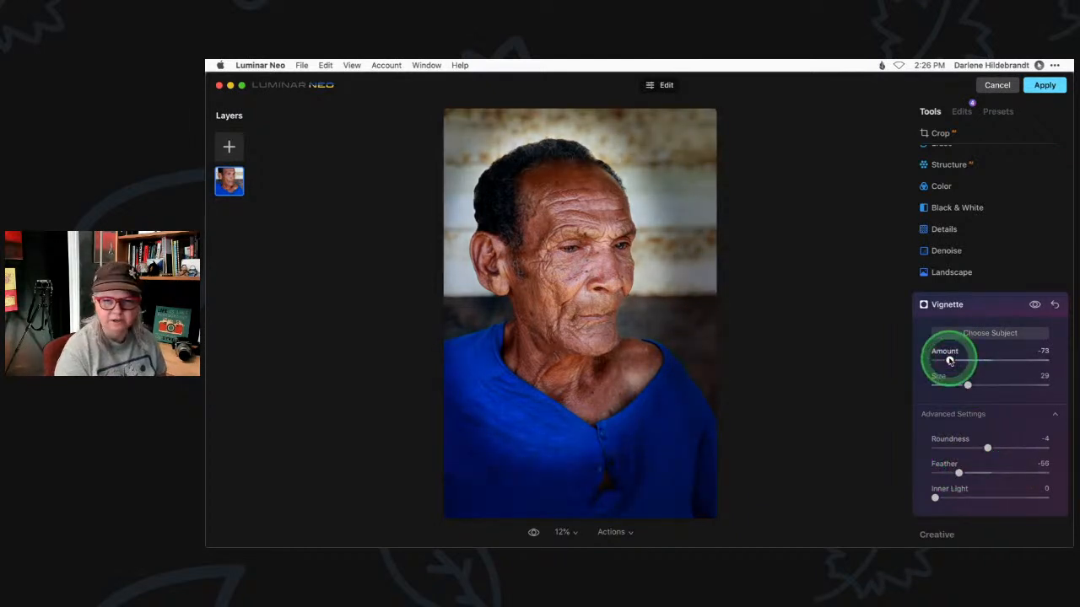
left_click_drag(949, 361, 968, 360)
left_click(959, 473)
left_click_drag(959, 474, 1016, 473)
mouse_move(968, 360)
left_mouse_down()
mouse_move(985, 361)
mouse_move(964, 360)
left_mouse_up()
left_click(975, 491)
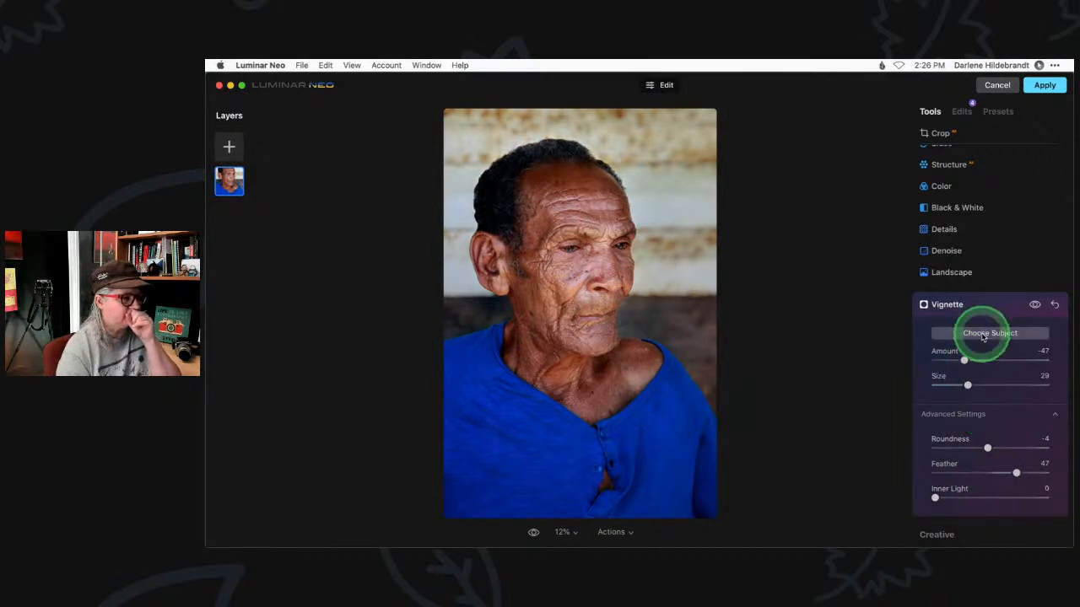
Step: Harden the vignette's edge with Feather -100 and recentre its oval on the man's face just below his eye
left_click_drag(972, 474, 846, 463)
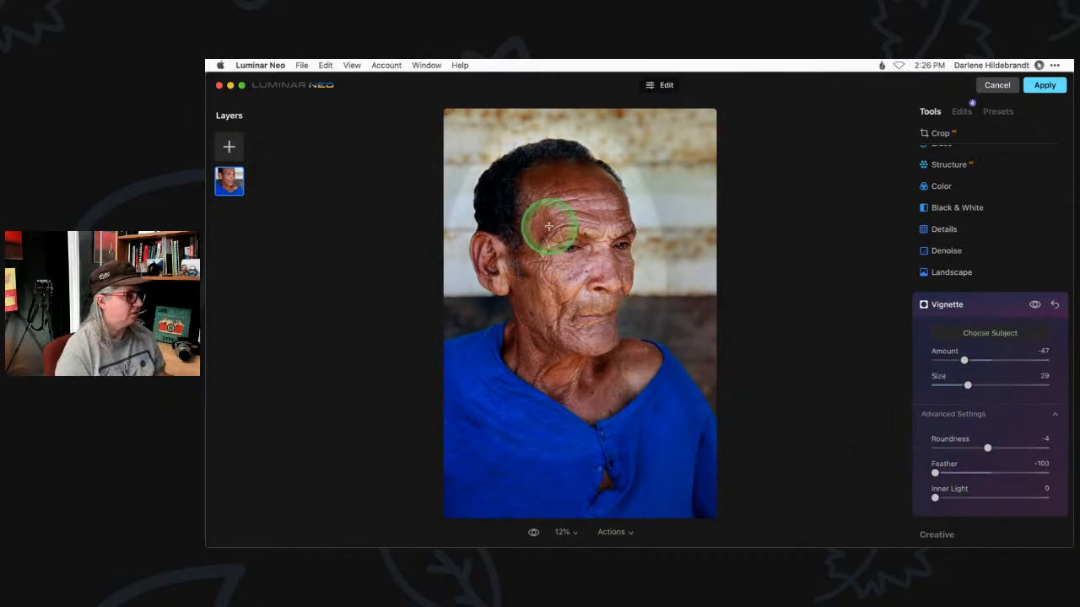
left_click(588, 243)
left_click(578, 265)
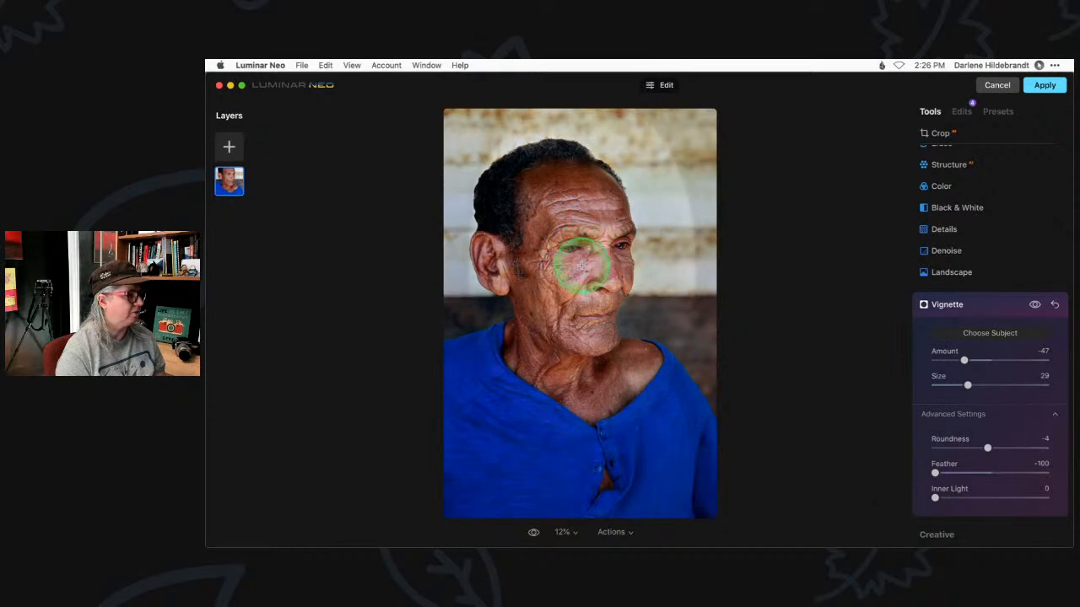
left_click(579, 284)
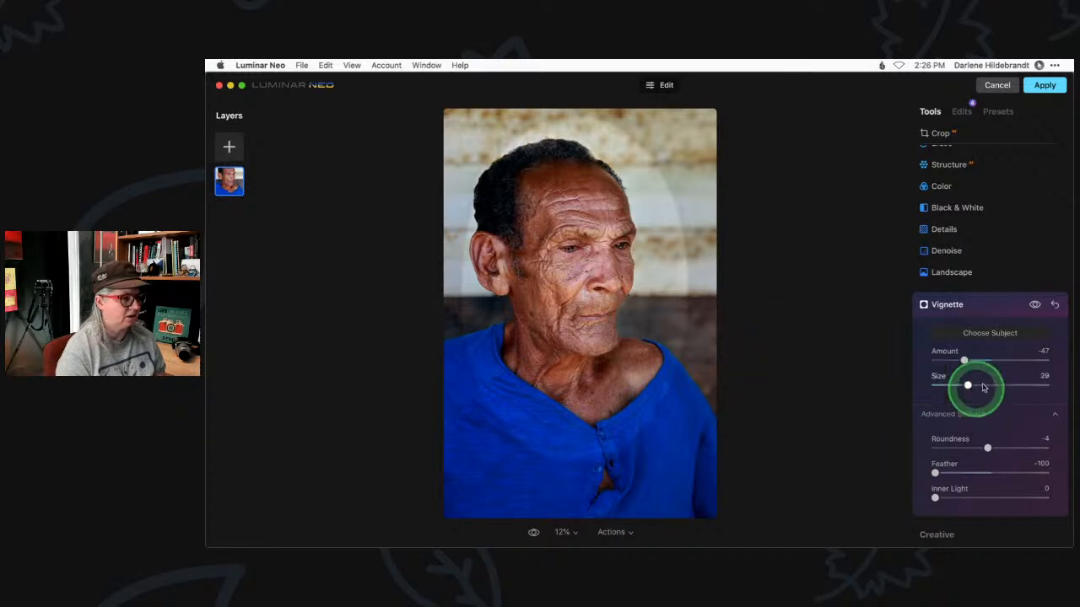
Step: Soften the vignette's edge with Feather 39 and darken it to Amount -51
left_click(1012, 472)
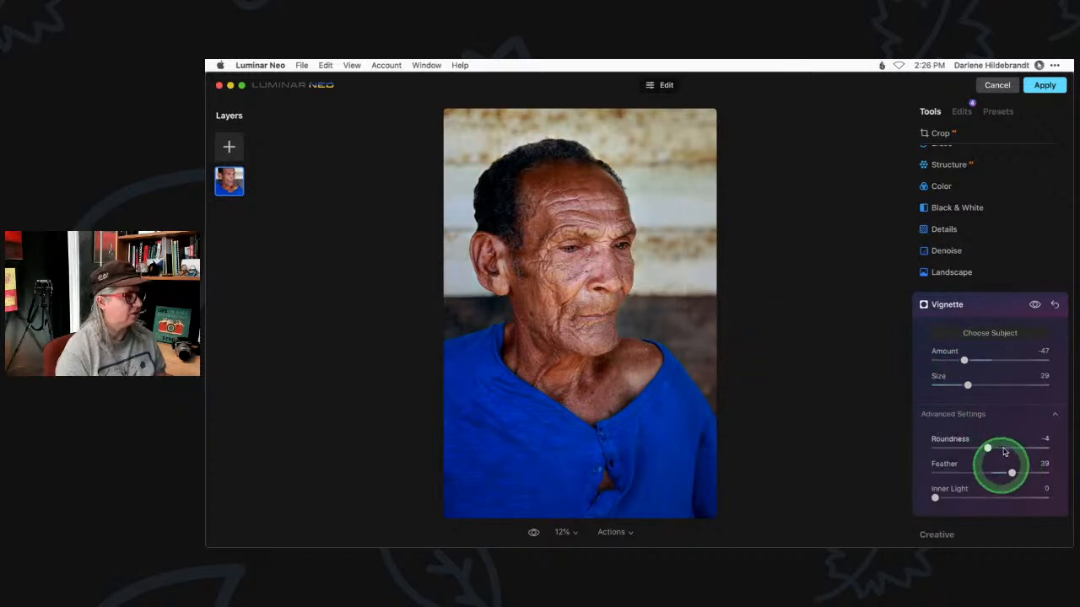
left_click(1034, 306)
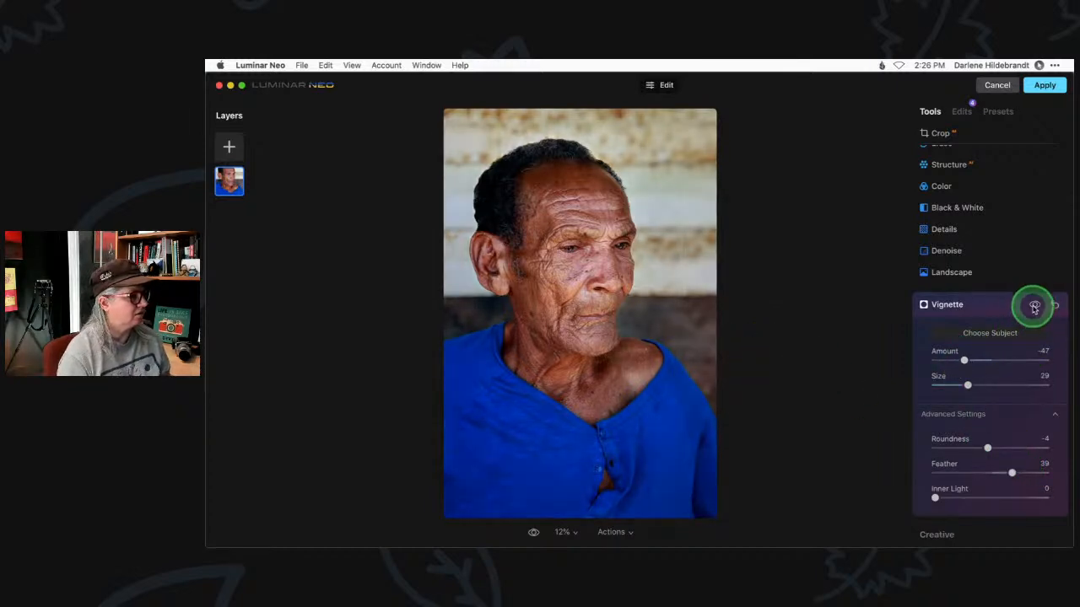
mouse_move(964, 361)
left_mouse_down()
mouse_move(974, 360)
mouse_move(964, 361)
left_mouse_up()
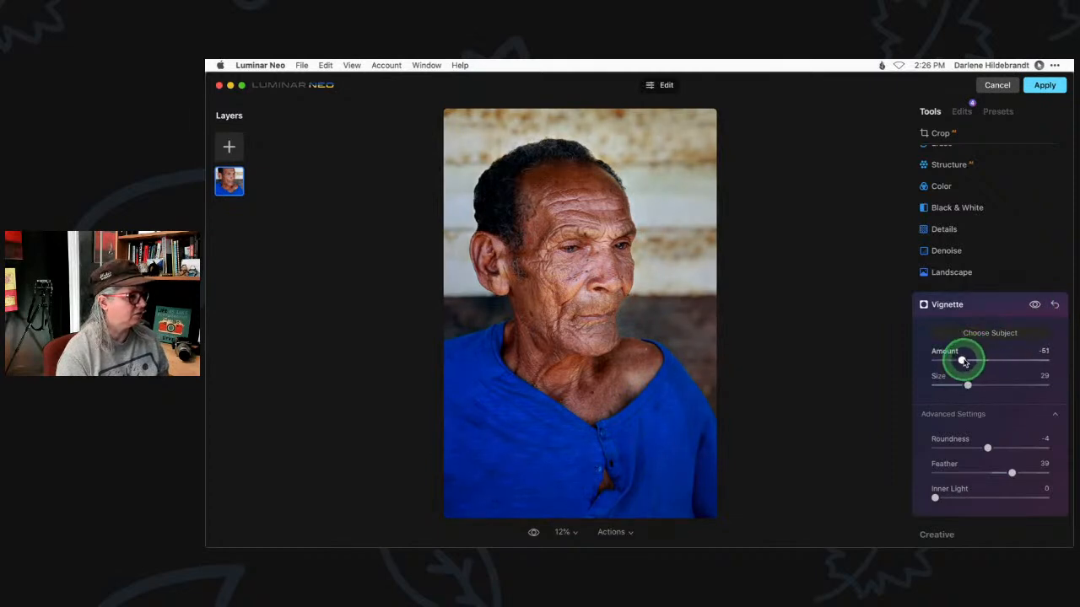
left_click(985, 306)
Step: Shift the shirt's colour in the Color tool's HSL settings, with Hue values of -76 for Blue and 2 for Cyan
left_click(928, 181)
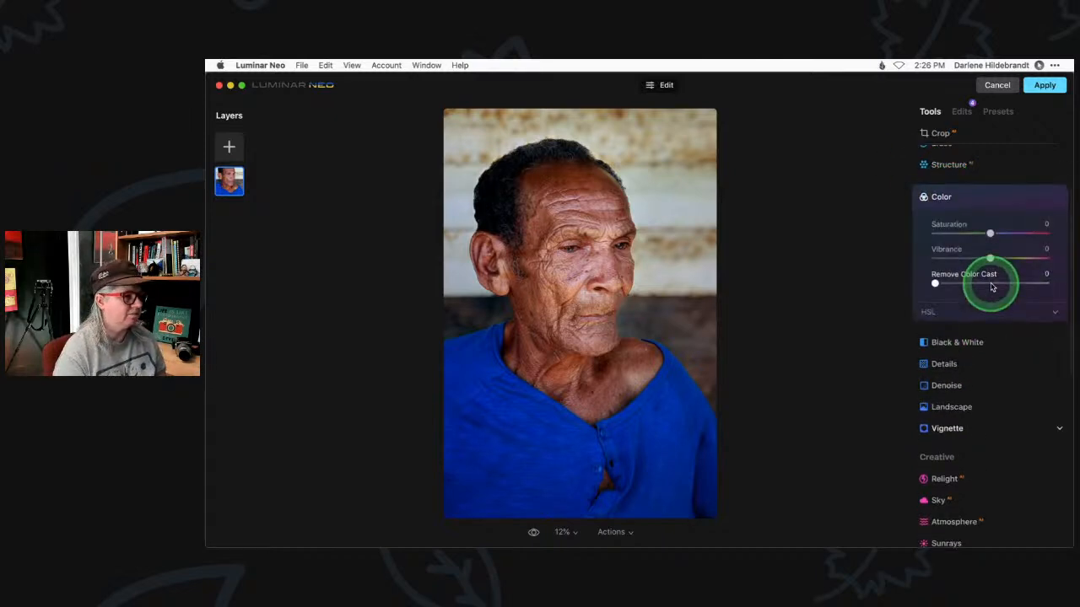
left_click(976, 309)
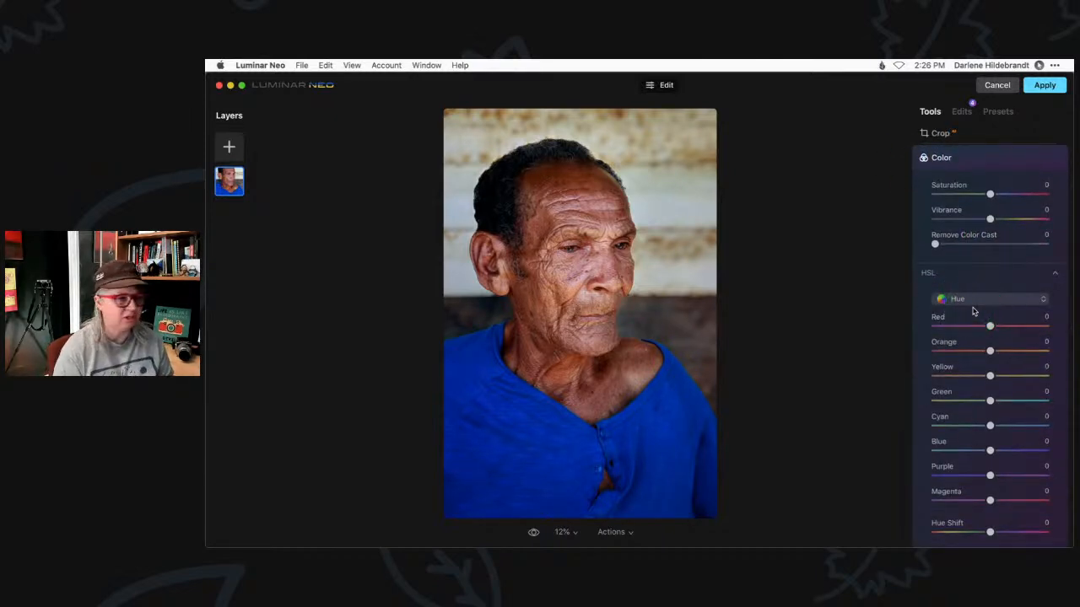
scroll(973, 311, "down", 3)
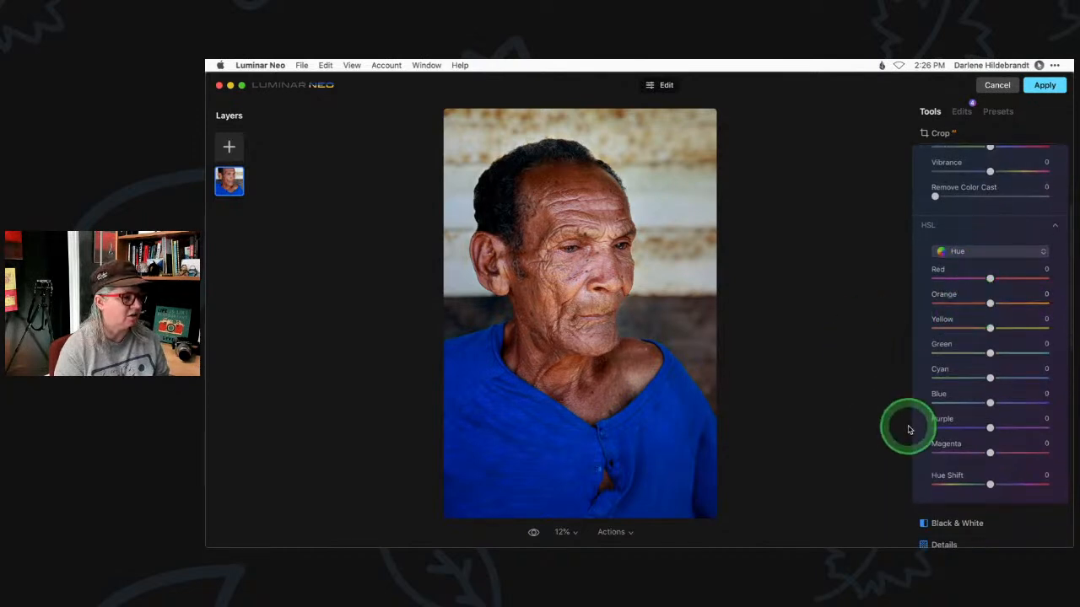
left_click_drag(985, 402, 964, 409)
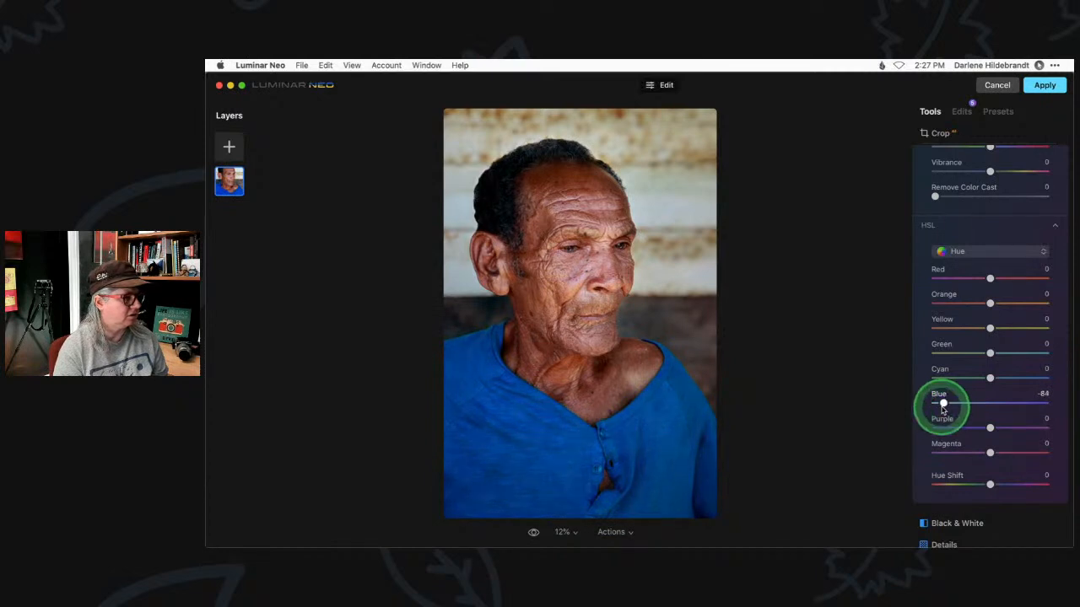
left_click_drag(964, 380, 986, 376)
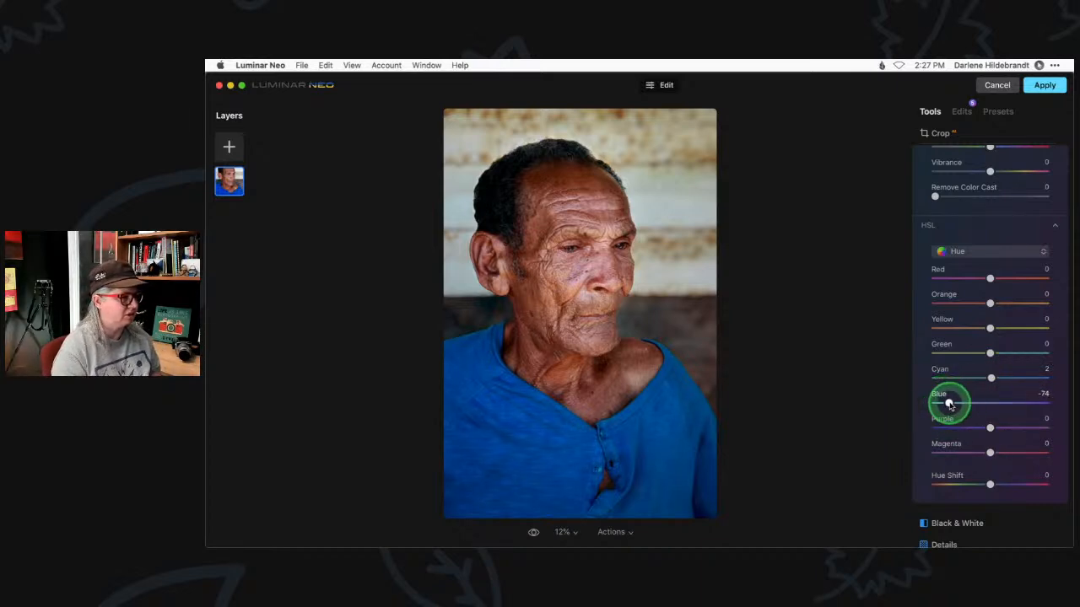
Step: Mute and darken the blue shirt in HSL with Blue Saturation -17 and Blue Luminance -16
left_click(961, 252)
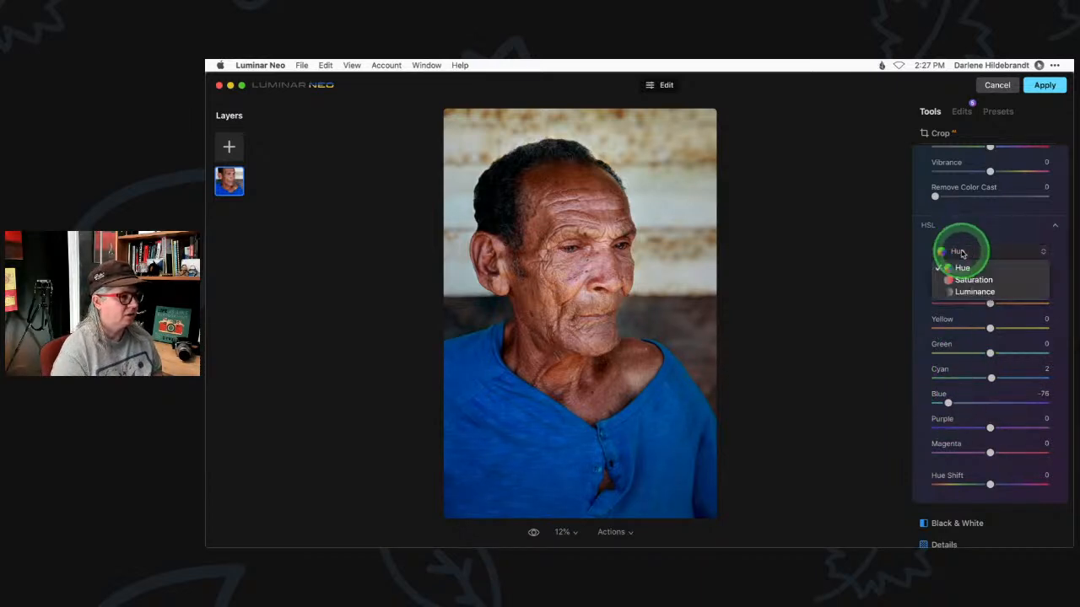
left_click(965, 279)
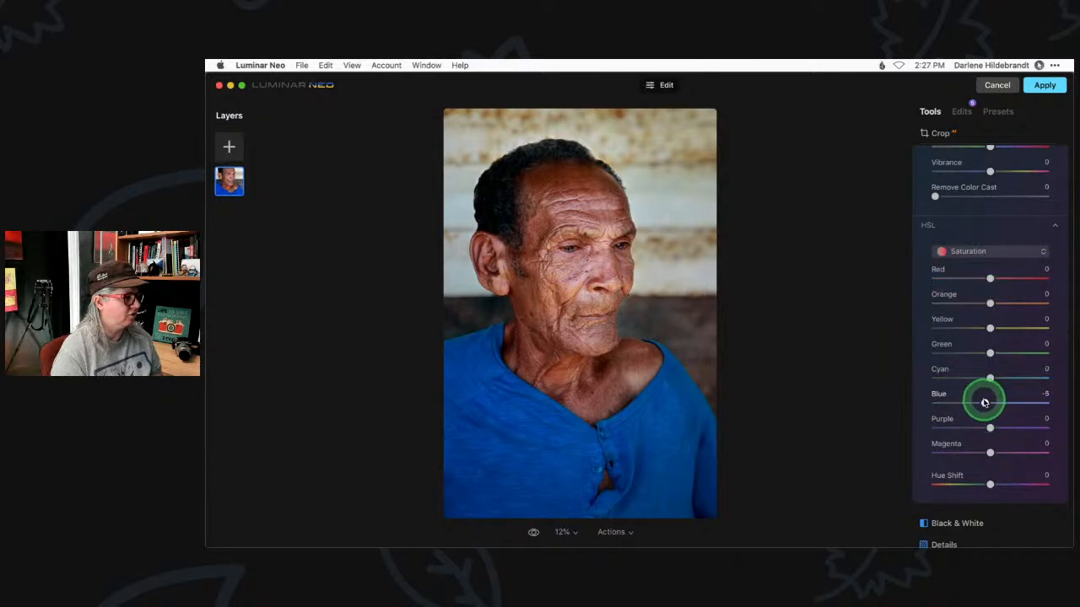
mouse_move(966, 402)
left_mouse_down()
mouse_move(945, 402)
mouse_move(1034, 397)
mouse_move(866, 400)
mouse_move(986, 401)
left_mouse_up()
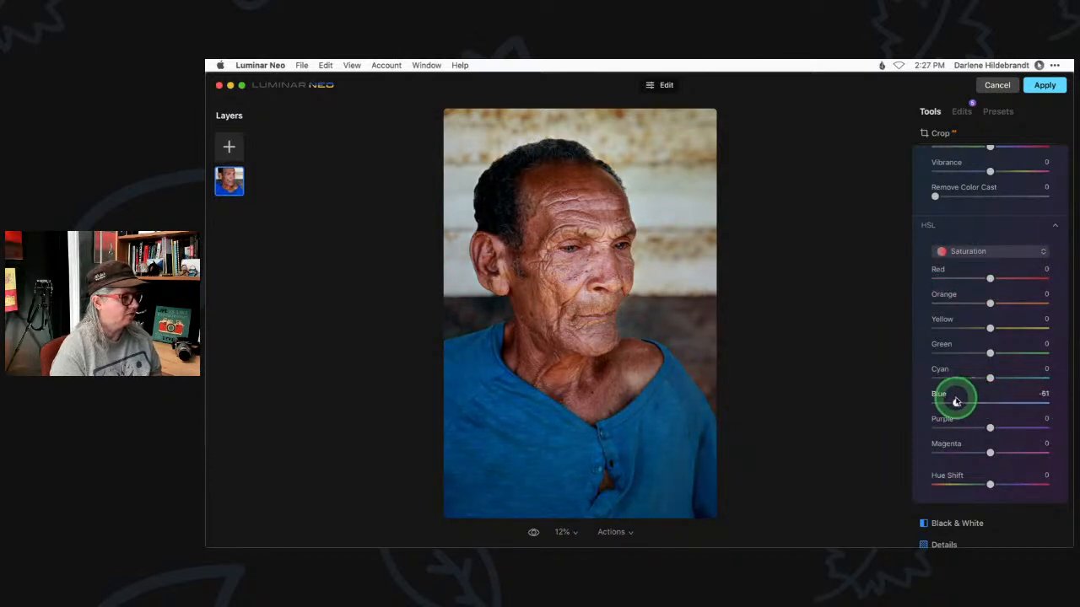
left_click(997, 250)
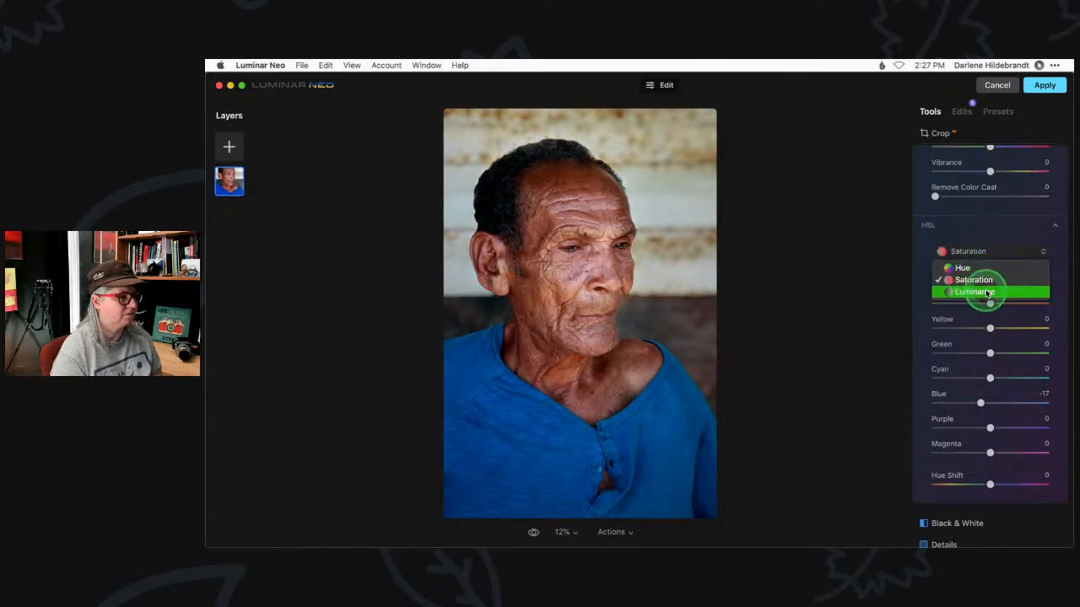
left_click(987, 292)
left_click_drag(989, 401, 980, 403)
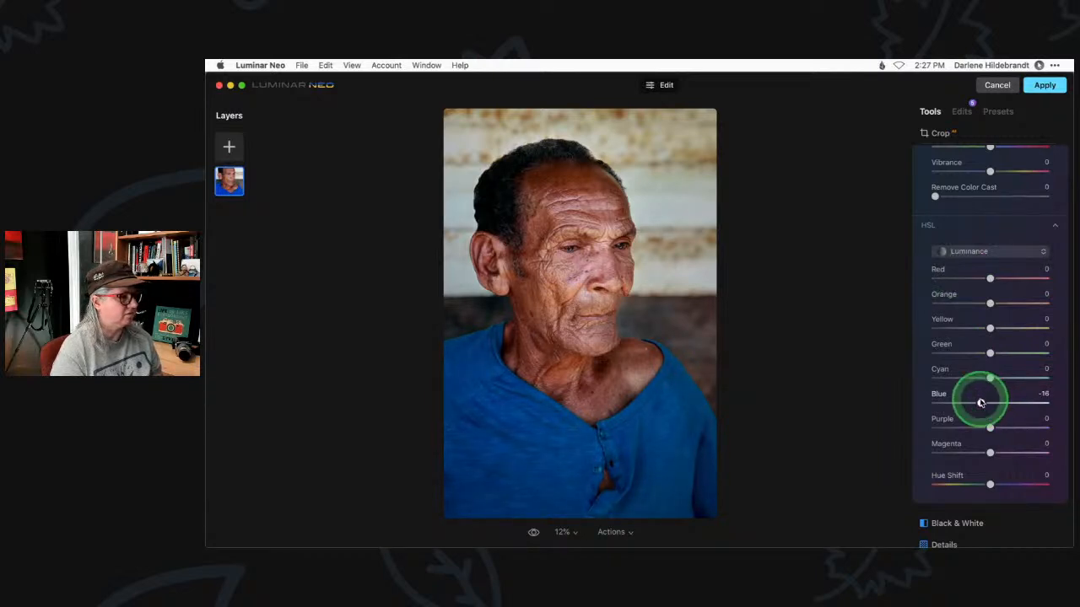
Step: Compare the portrait with and without the Color adjustments, and the whole edit against the original photo
scroll(981, 402, "up", 5)
left_click(1017, 211)
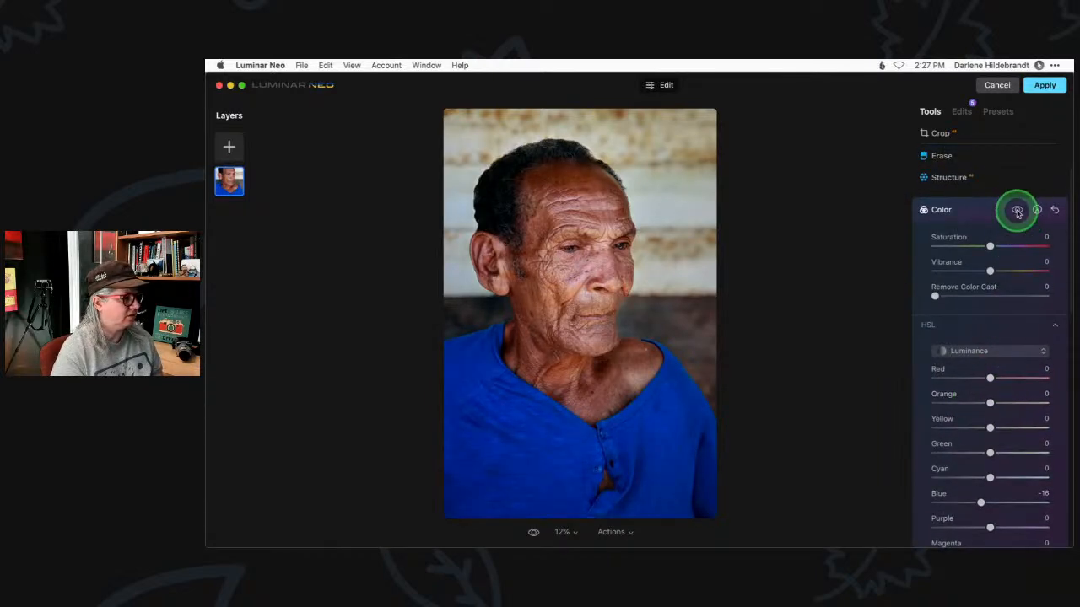
left_click(1017, 211)
left_click(1018, 211)
left_click(1018, 211)
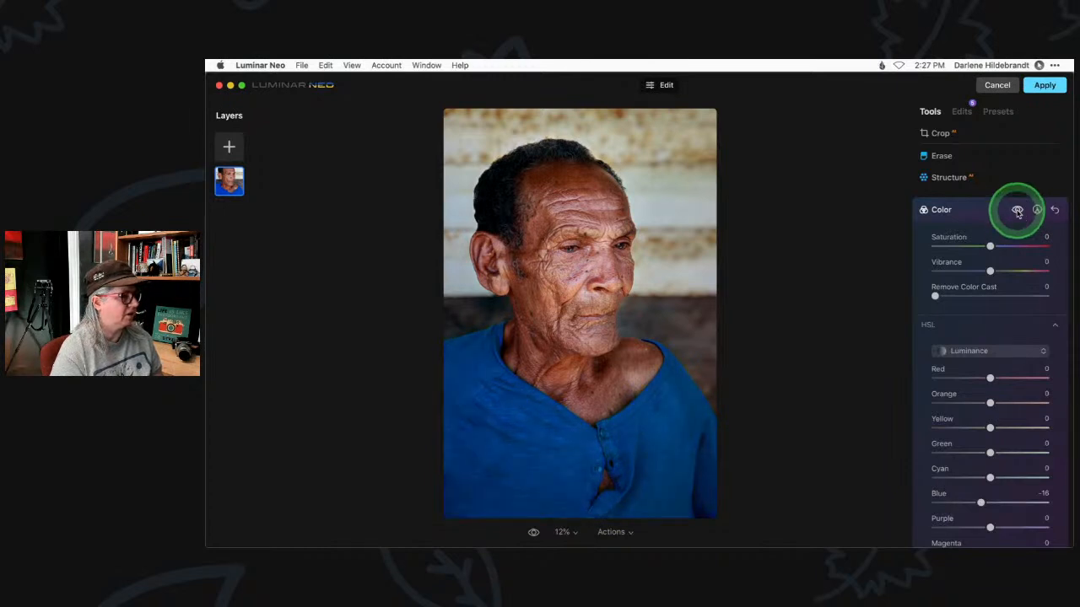
left_click(972, 210)
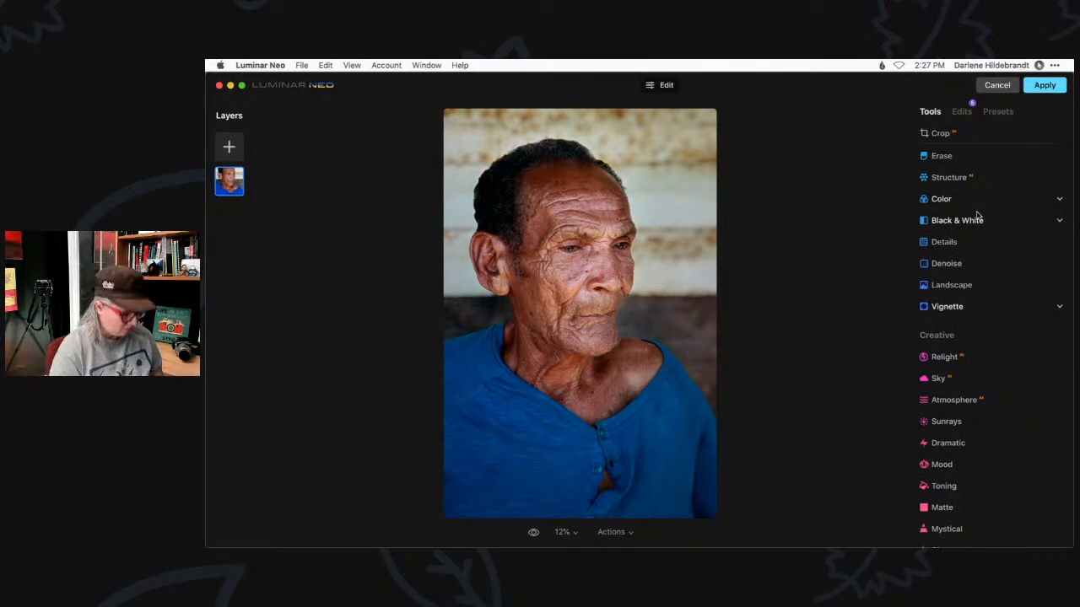
key("backslash")
key("backslash")
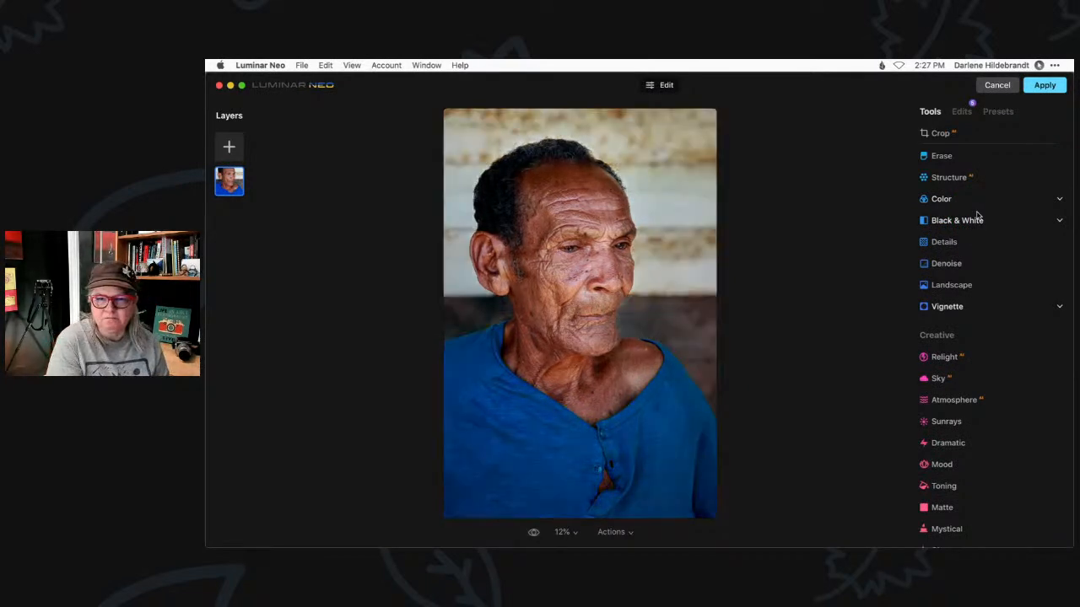
key("backslash")
key("backslash")
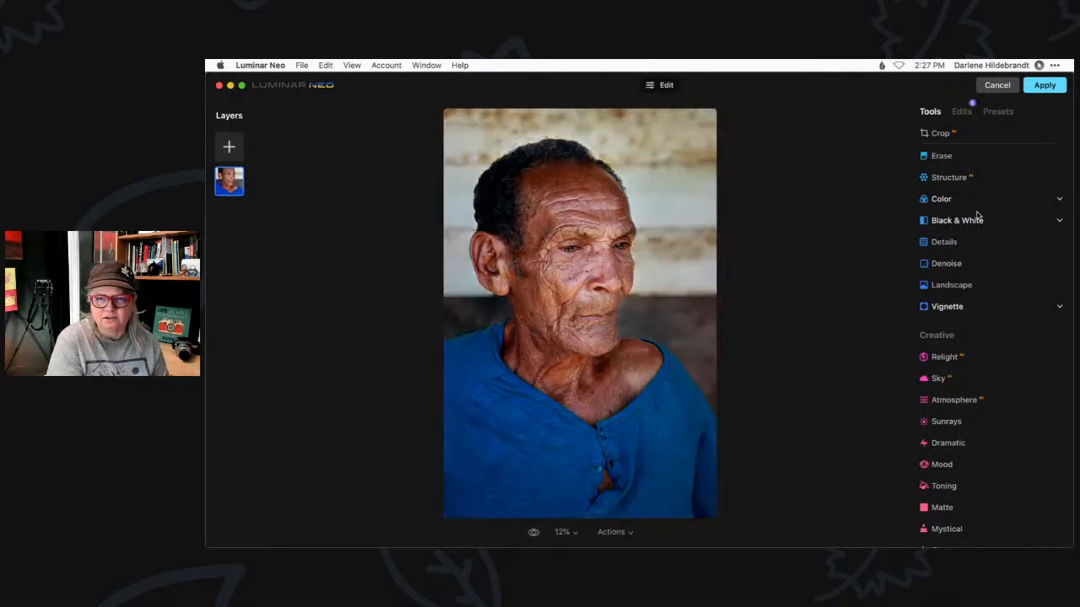
Step: Relight the portrait with Brightness Near 67, Brightness Far -100 and Depth 10, showing Relight's advanced settings
left_click(946, 357)
left_click(952, 432)
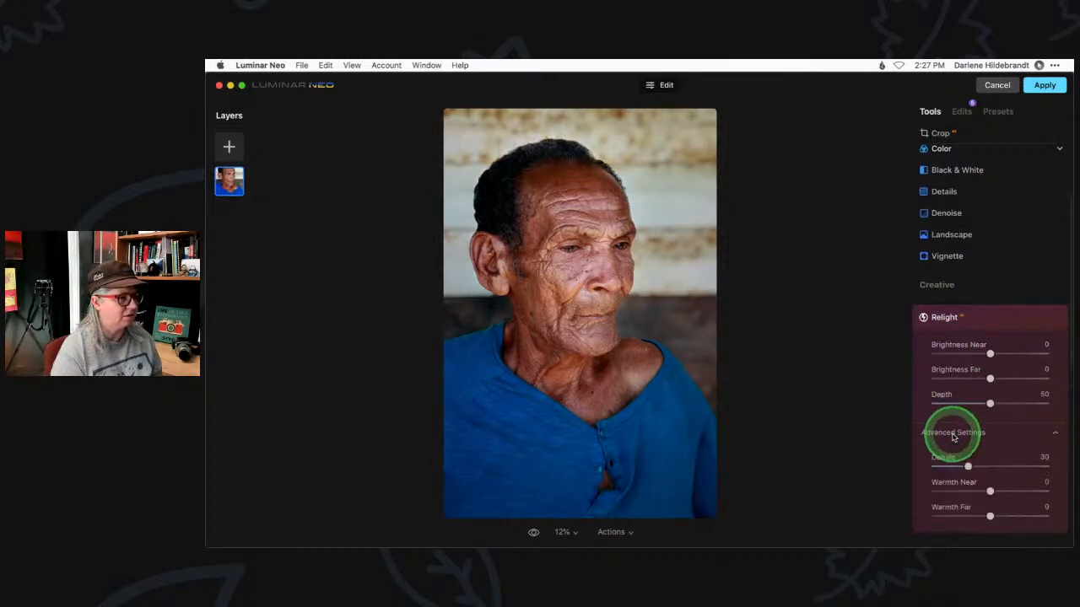
left_click_drag(990, 378, 1011, 355)
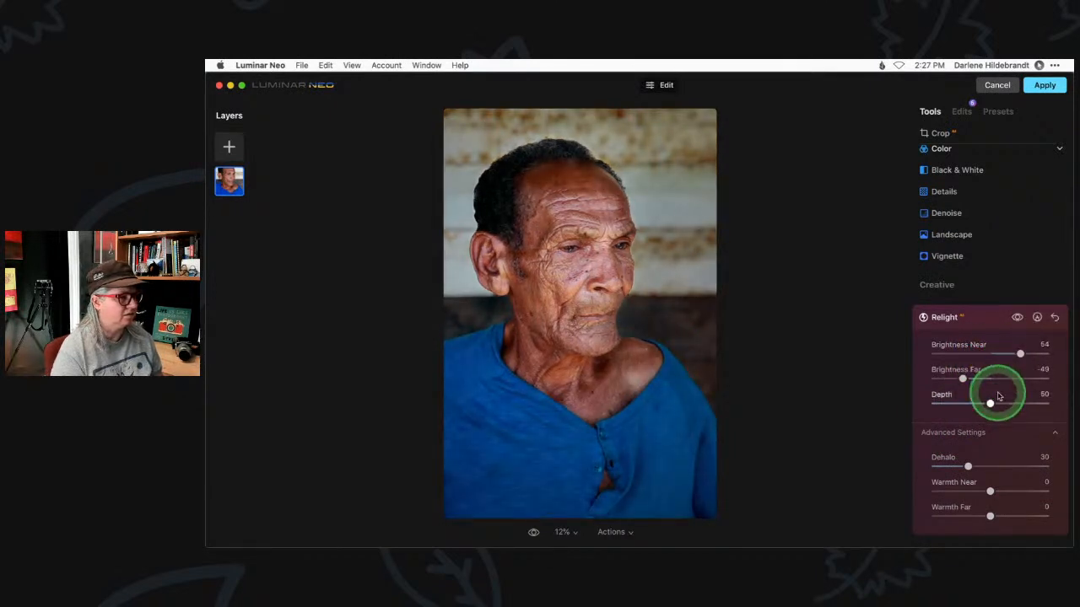
left_click_drag(962, 378, 934, 378)
mouse_move(1019, 354)
left_mouse_down()
mouse_move(1045, 354)
mouse_move(1029, 355)
left_mouse_up()
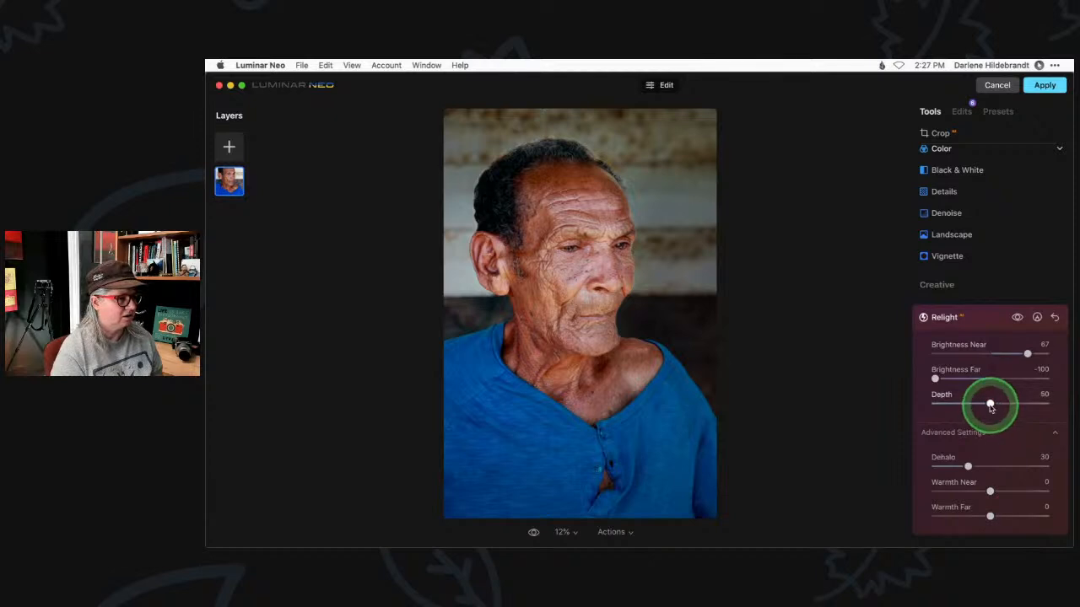
left_click_drag(989, 405, 952, 409)
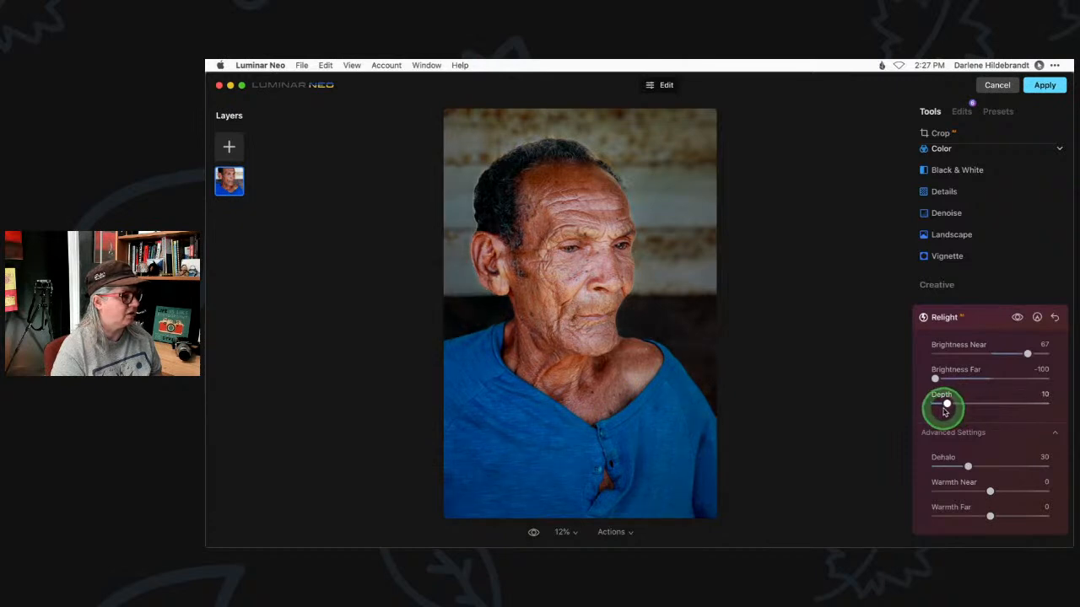
Step: Moderate the relighting to Brightness Near 48 and Brightness Far -44
left_click_drag(925, 380, 961, 379)
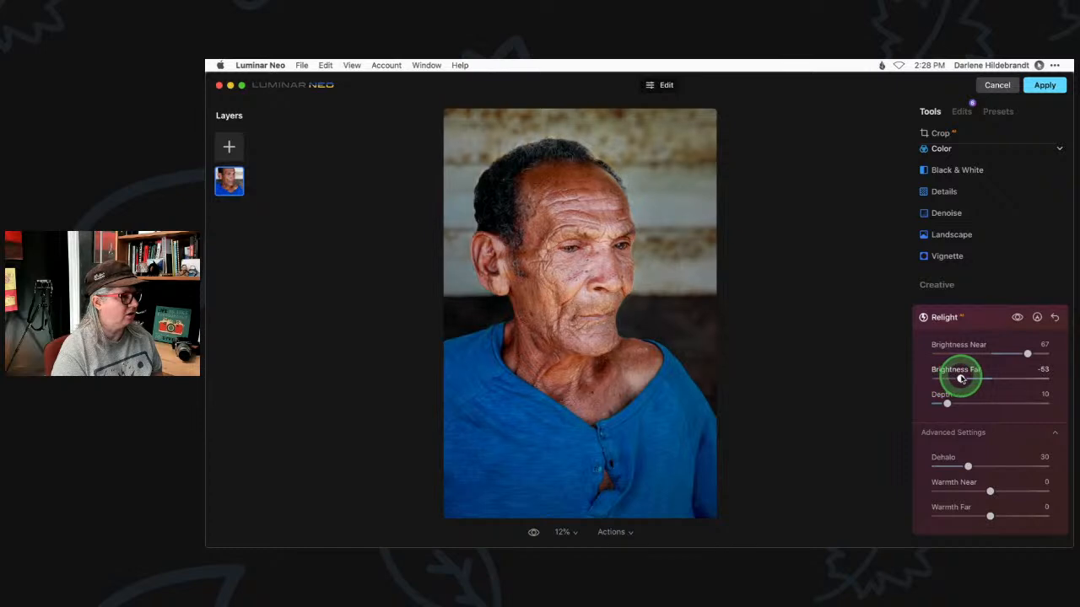
mouse_move(1022, 352)
left_mouse_down()
mouse_move(999, 355)
mouse_move(1017, 353)
left_mouse_up()
left_click_drag(961, 379, 965, 380)
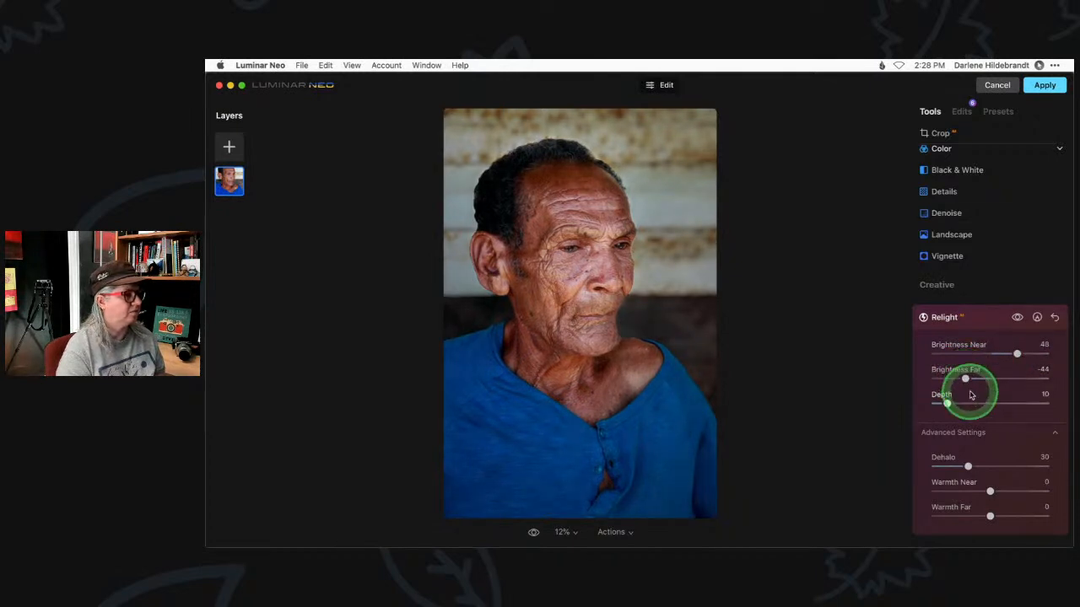
Step: Set Relight's Dehalo to 100 while checking the halo along the edge of the man's face at 100% zoom
double_click(625, 261)
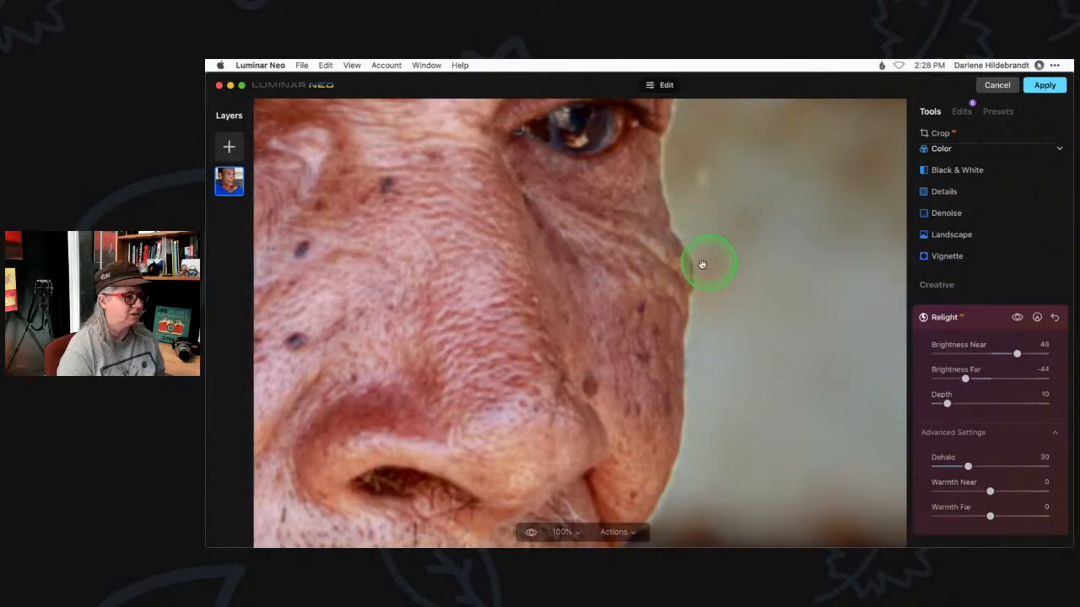
scroll(975, 462, "down", 1)
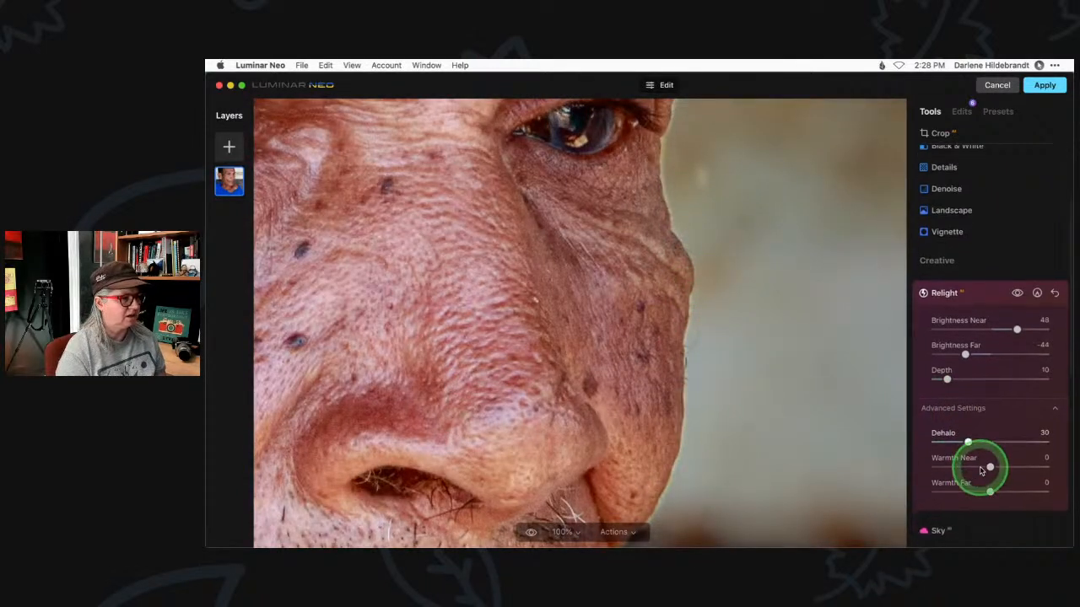
left_click_drag(968, 441, 1034, 442)
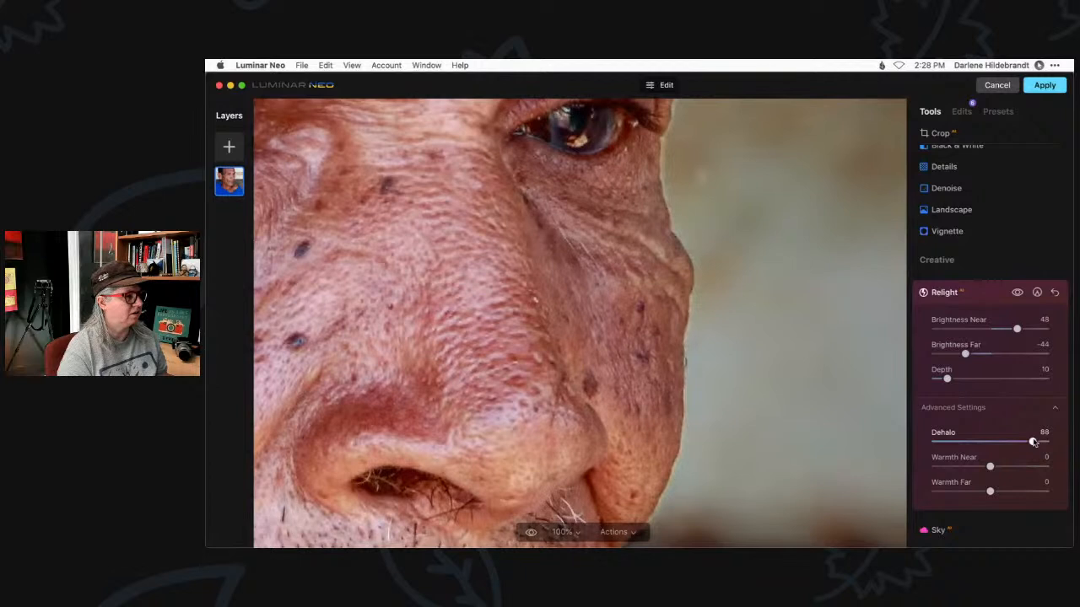
left_click(938, 442)
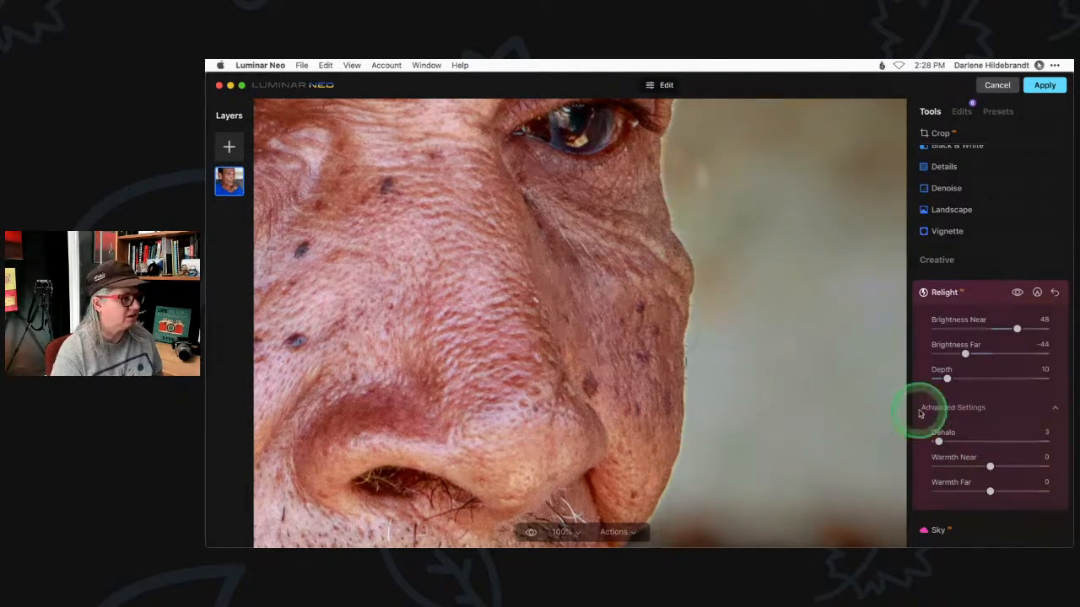
left_click_drag(939, 442, 1045, 442)
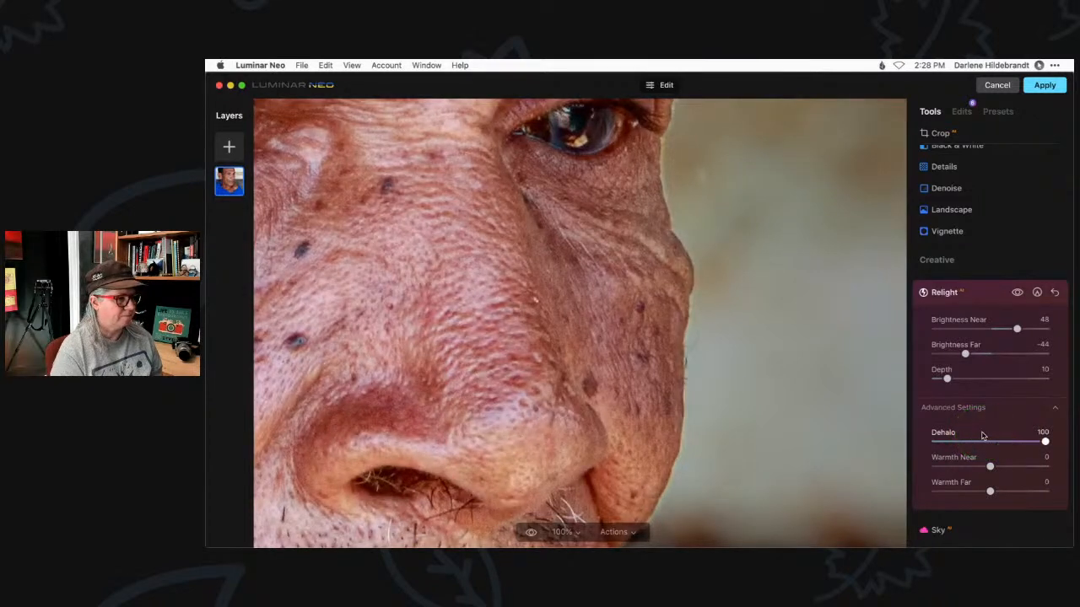
Step: Refine the relighting to Warmth Near 4, Brightness Far -23 and Brightness Near 28, judging it on the whole portrait
left_click_drag(989, 466, 994, 468)
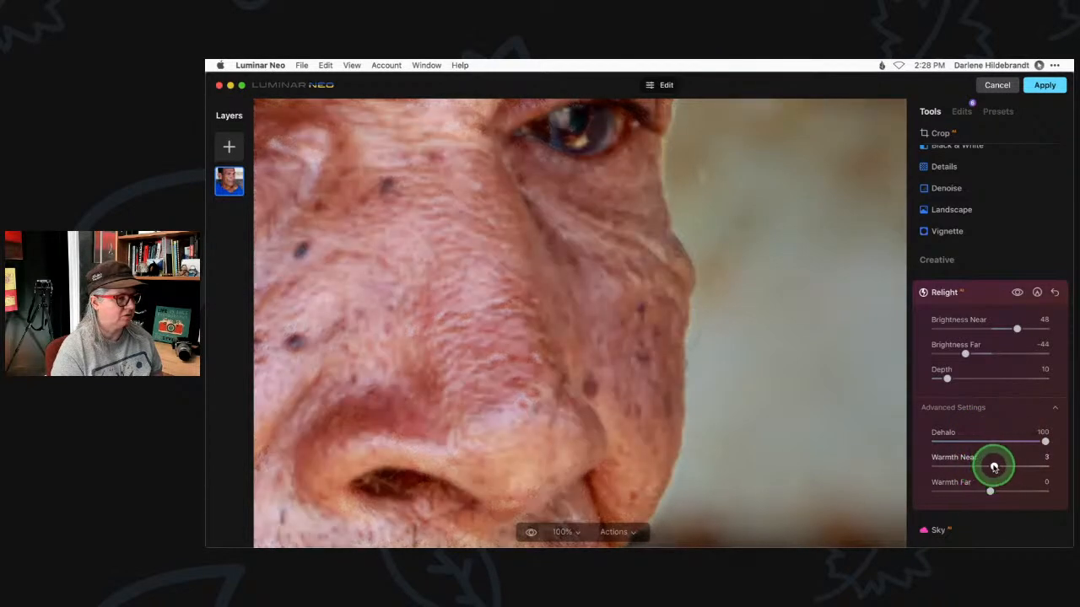
left_click(991, 491)
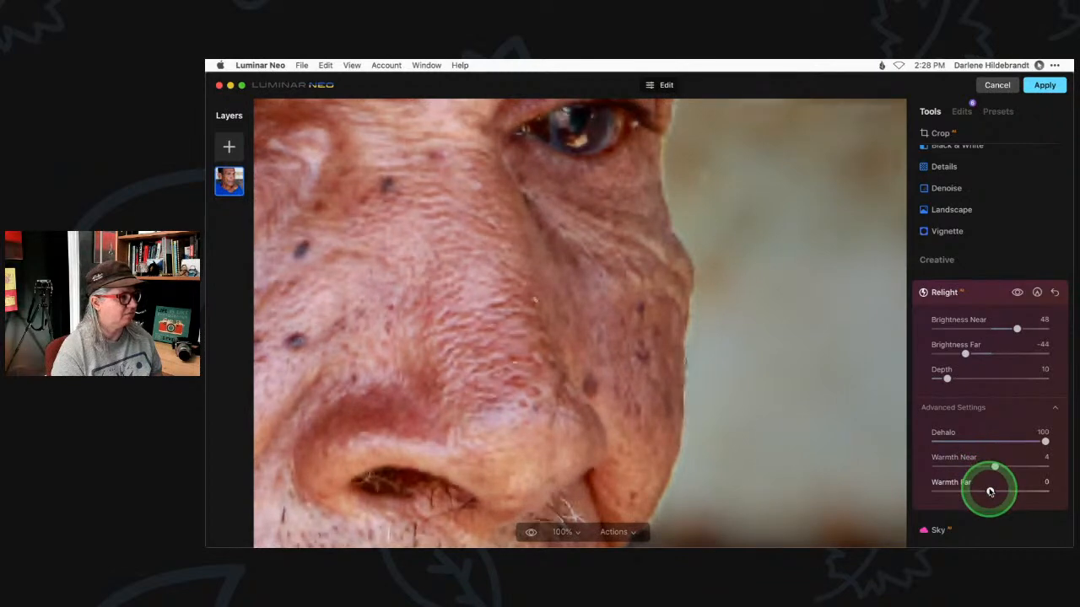
left_click(750, 380)
left_click_drag(965, 353, 977, 355)
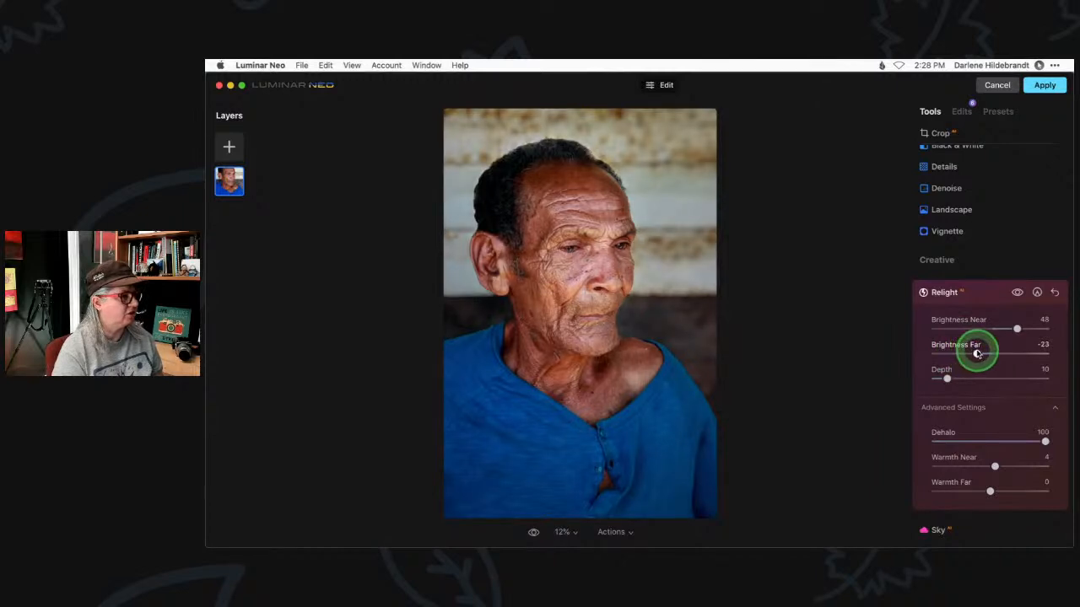
left_click_drag(1010, 329, 1006, 330)
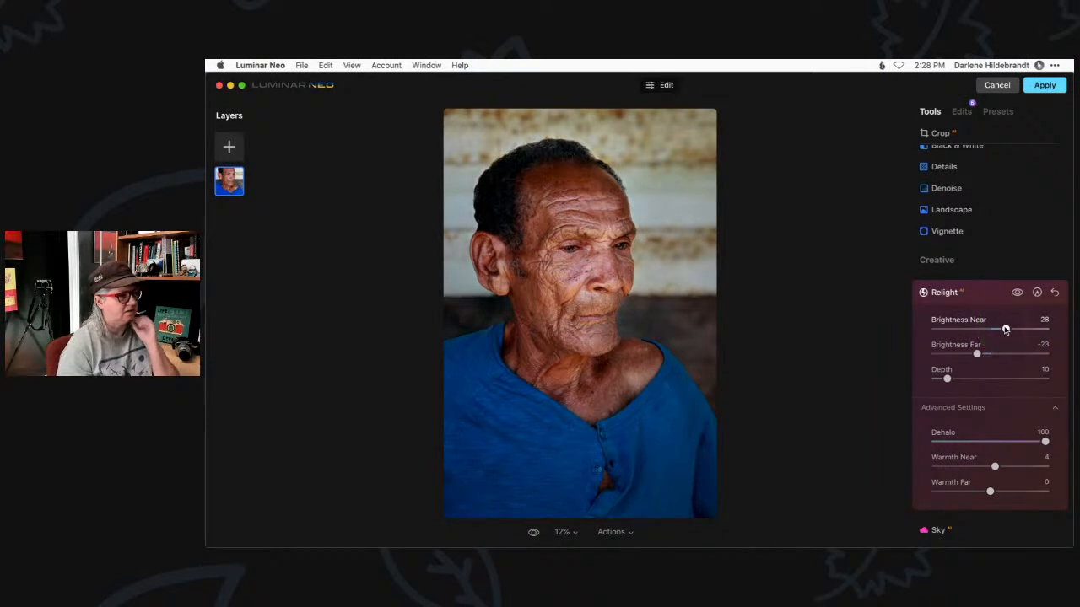
left_click(979, 293)
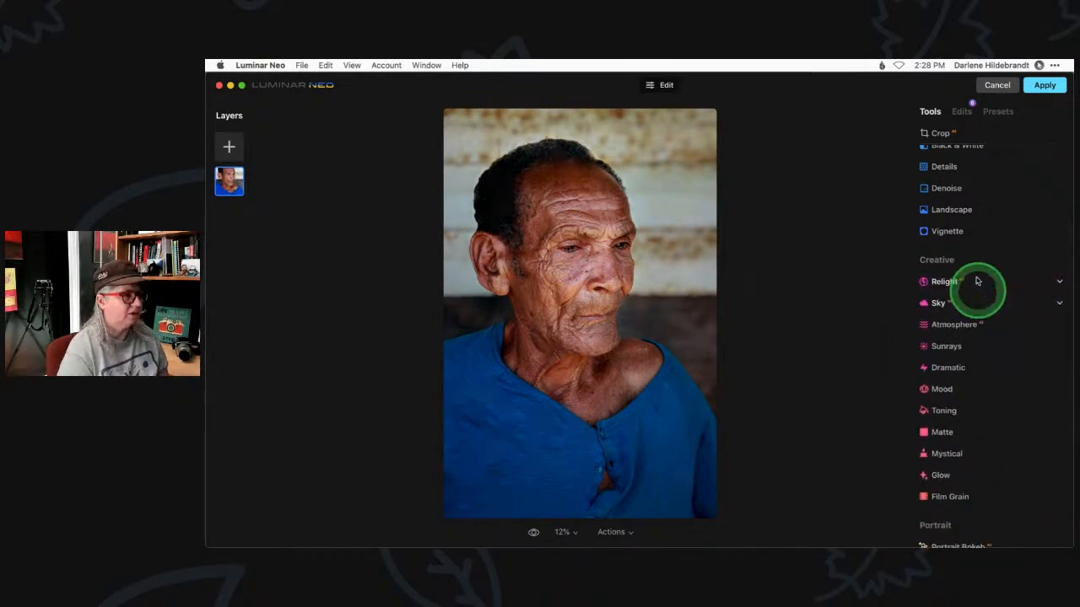
Step: Reopen the existing Color edit and set its HSL Luminance Orange to 13 to brighten the skin
left_click(961, 111)
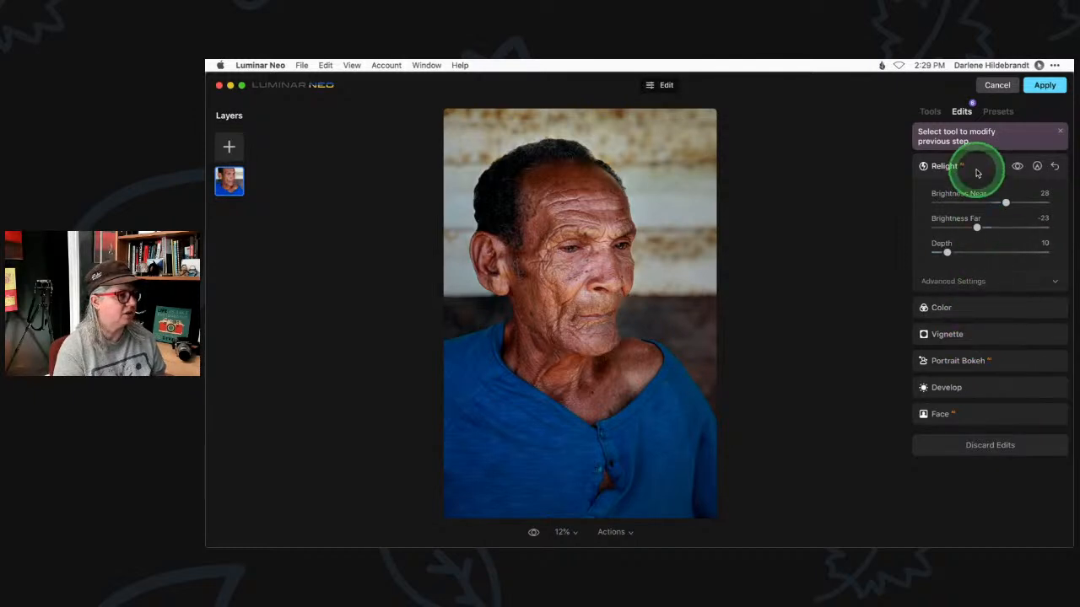
left_click(980, 311)
left_click(980, 309)
scroll(976, 307, "down", 3)
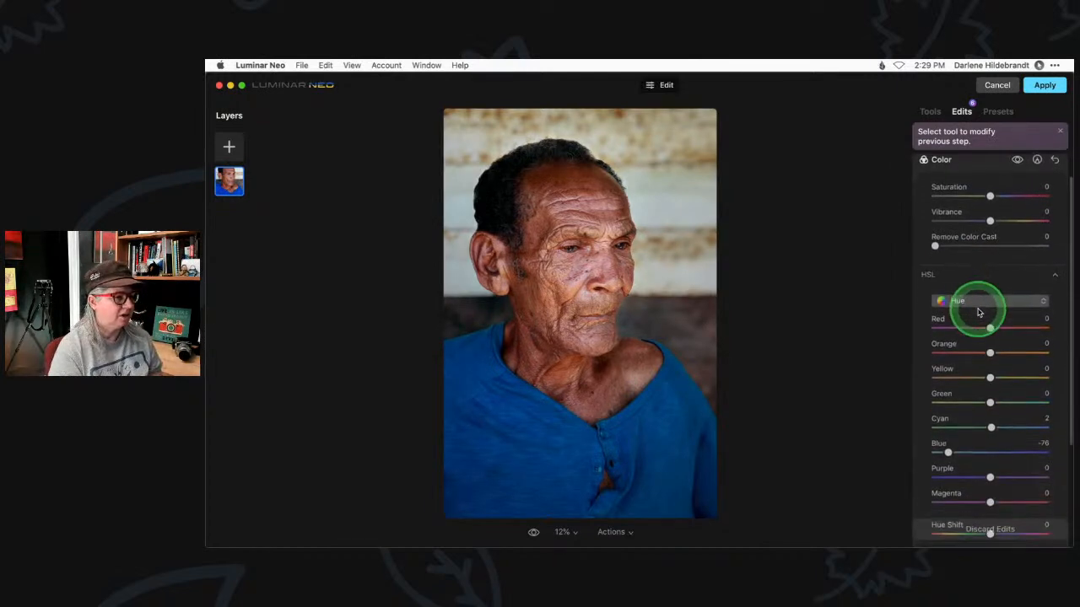
left_click(967, 262)
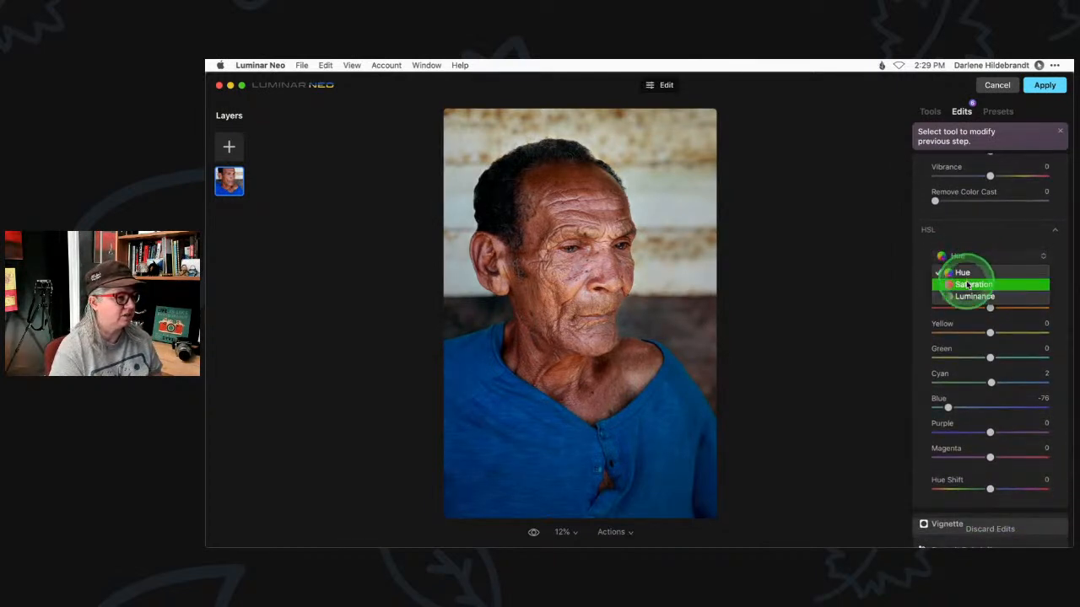
left_click(1017, 443)
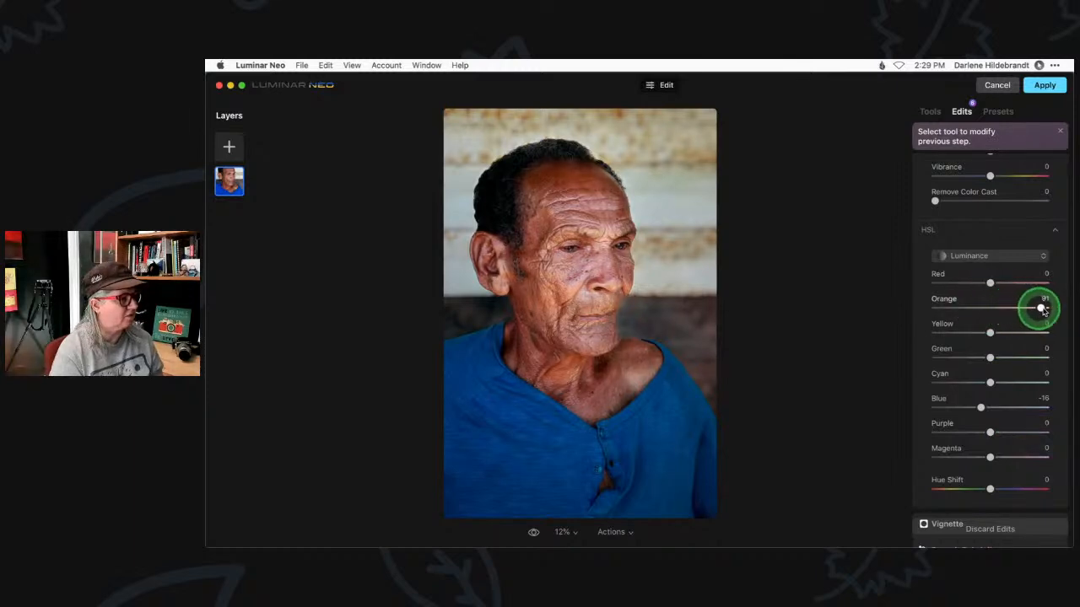
mouse_move(985, 311)
left_mouse_down()
mouse_move(947, 306)
mouse_move(1038, 306)
mouse_move(935, 304)
mouse_move(1018, 308)
mouse_move(983, 306)
mouse_move(1000, 309)
left_mouse_up()
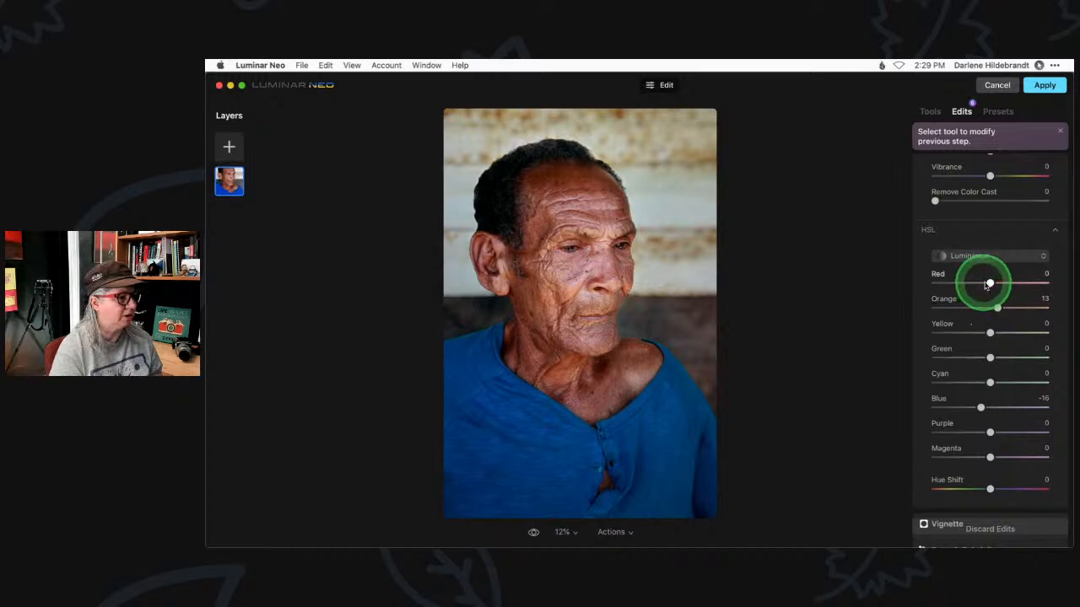
Step: Set the Color edit's HSL Hue to Red 3, Orange 4 and Blue -54, comparing the portrait with and without the edit
mouse_move(988, 284)
left_mouse_down()
mouse_move(964, 282)
mouse_move(1015, 283)
mouse_move(969, 283)
mouse_move(989, 287)
left_mouse_up()
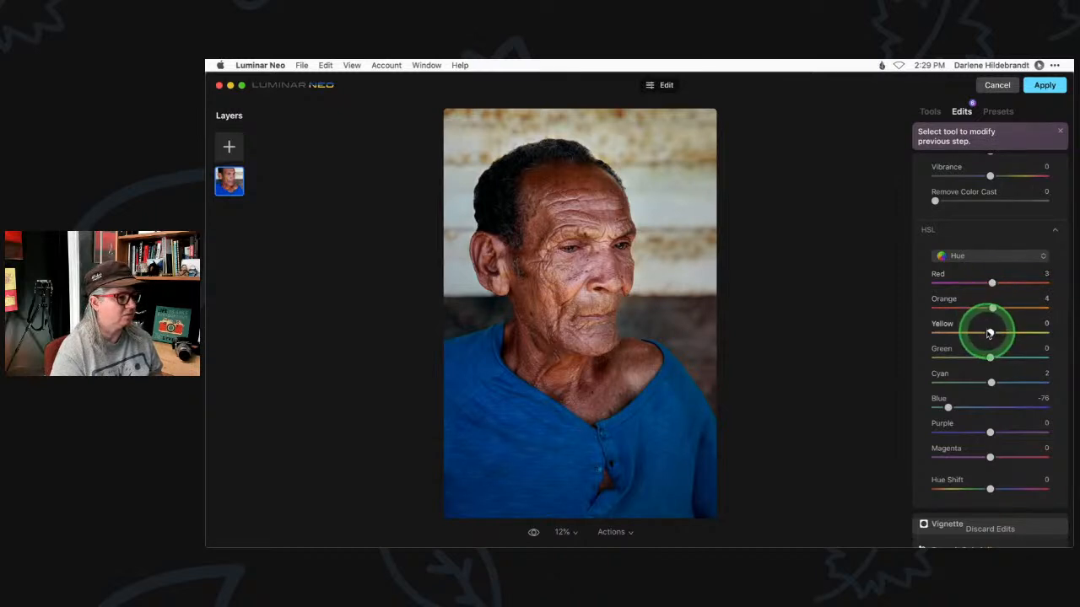
scroll(971, 414, "up", 4)
scroll(972, 224, "up", 1)
left_click(1018, 187)
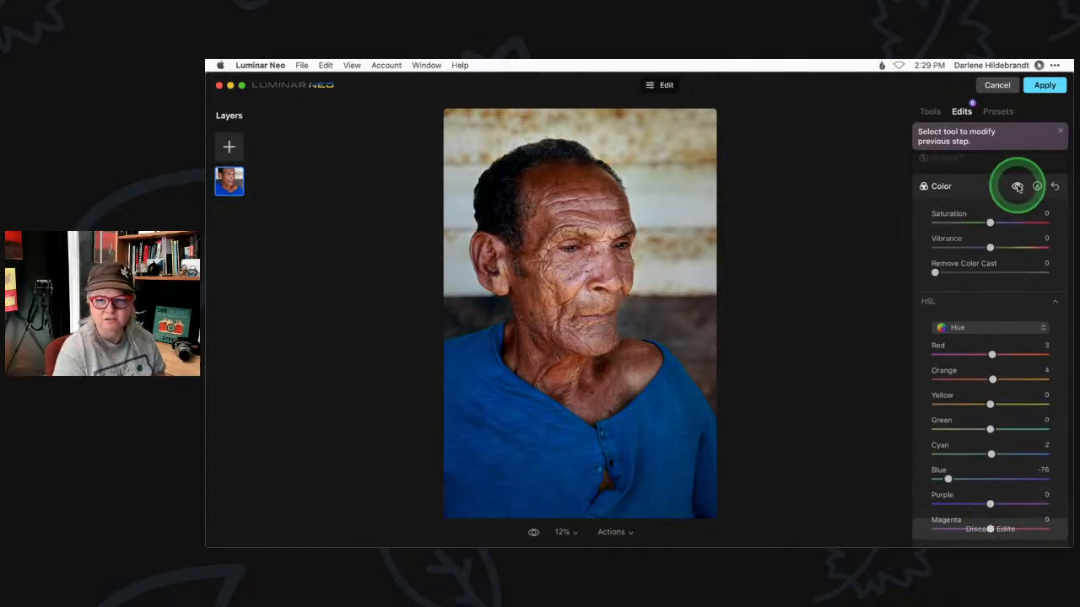
left_click(1017, 187)
left_click(1018, 188)
left_click(980, 248)
left_click_drag(948, 478, 962, 481)
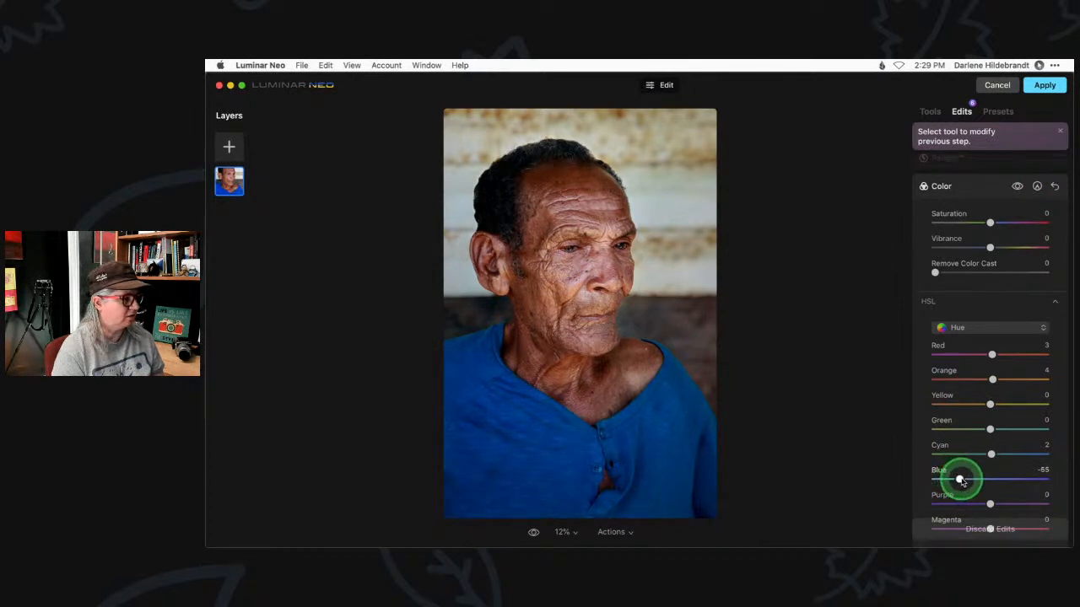
left_click(1016, 188)
left_click(1015, 188)
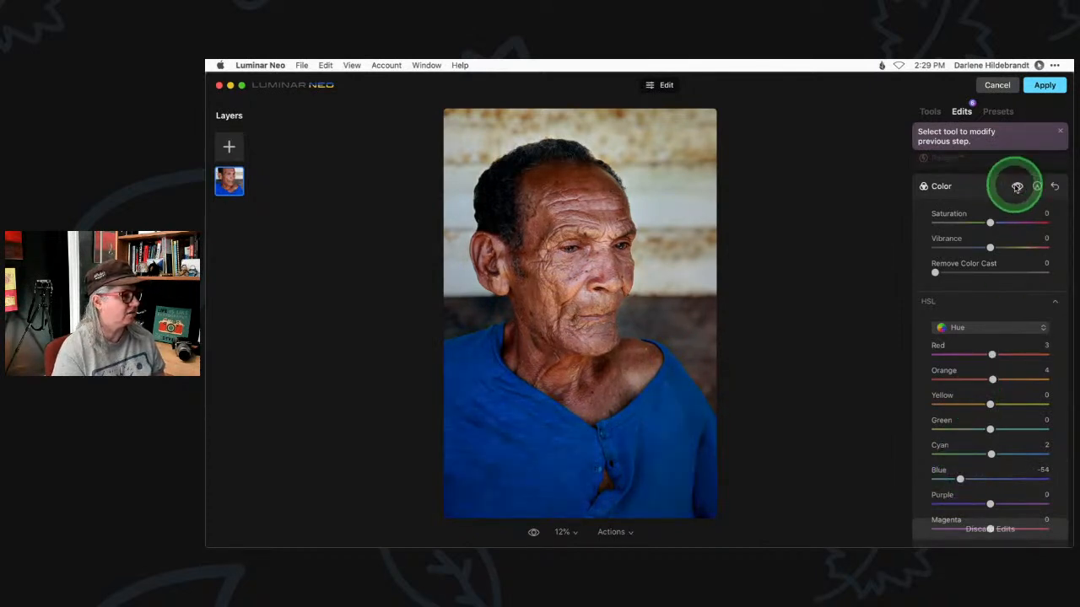
Step: Set the Color edit's HSL Saturation to Orange 10 and Red 7, and close the edit
left_click(969, 325)
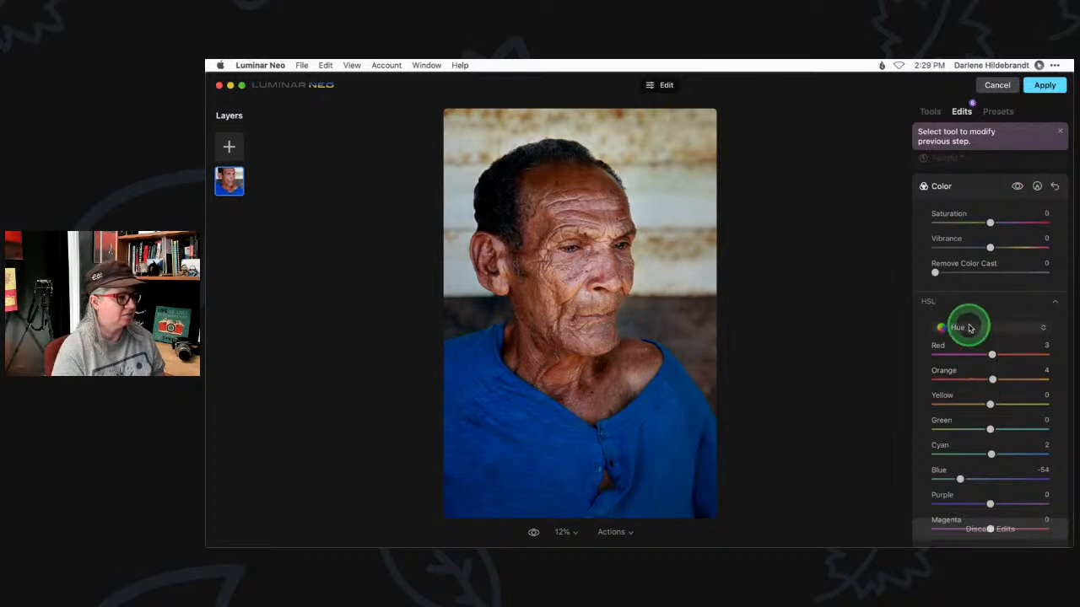
left_click(972, 356)
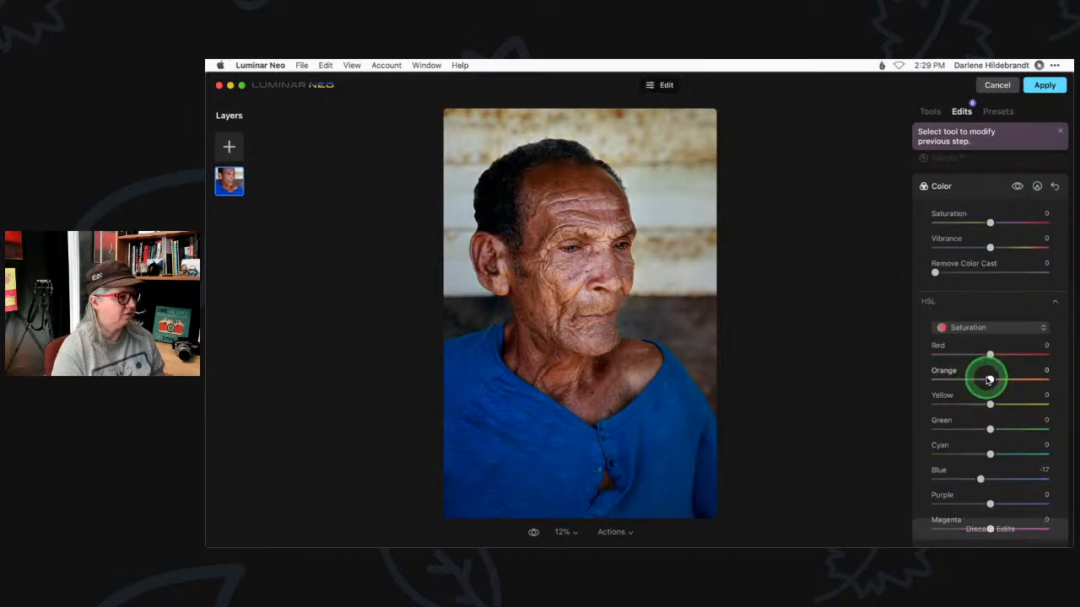
left_click(991, 355)
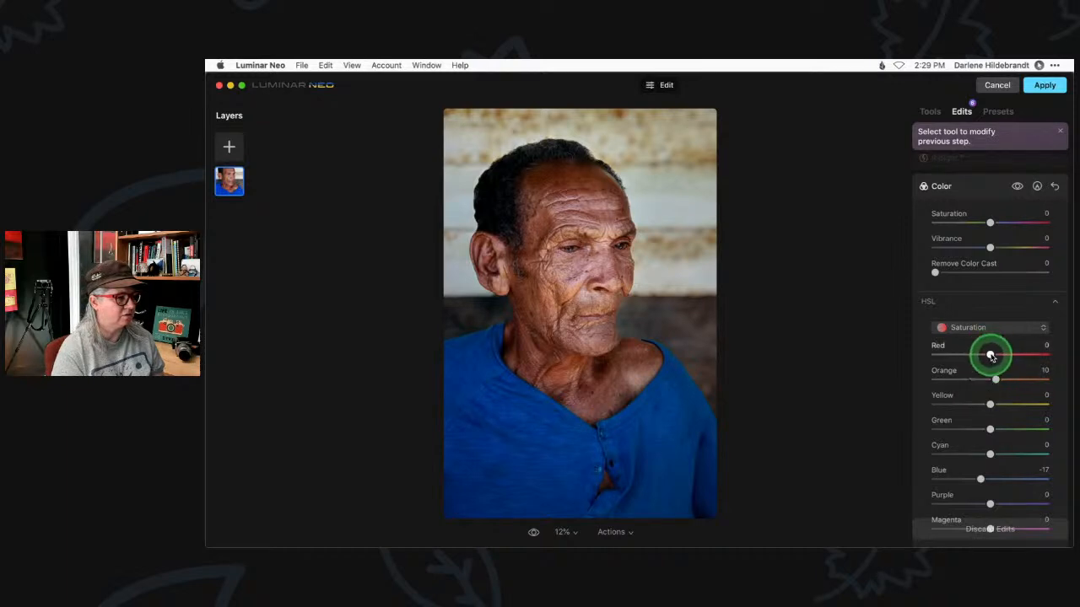
left_click_drag(994, 355, 993, 356)
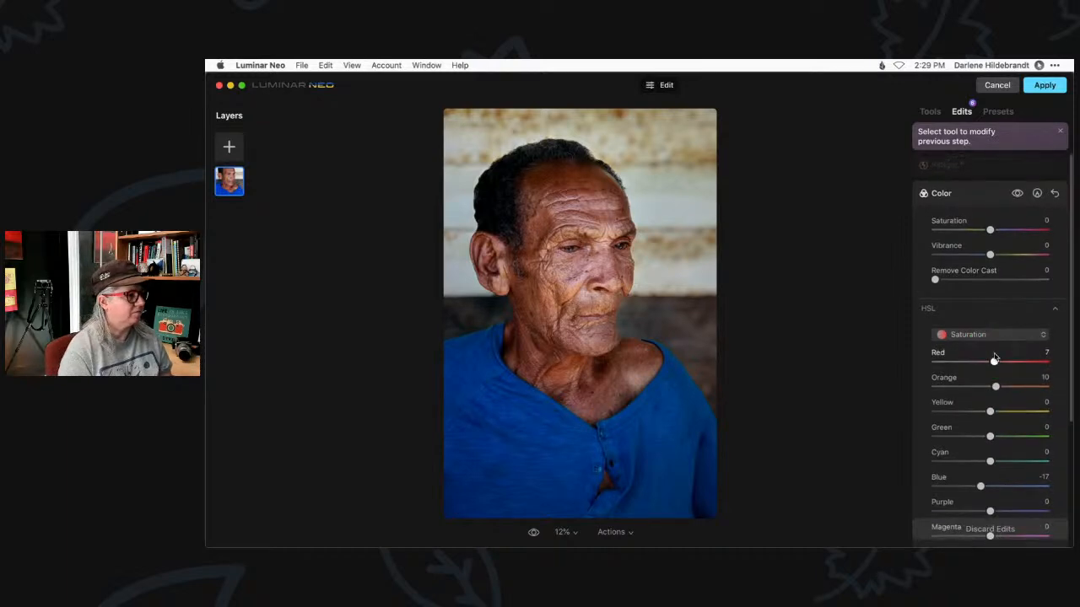
left_click(986, 191)
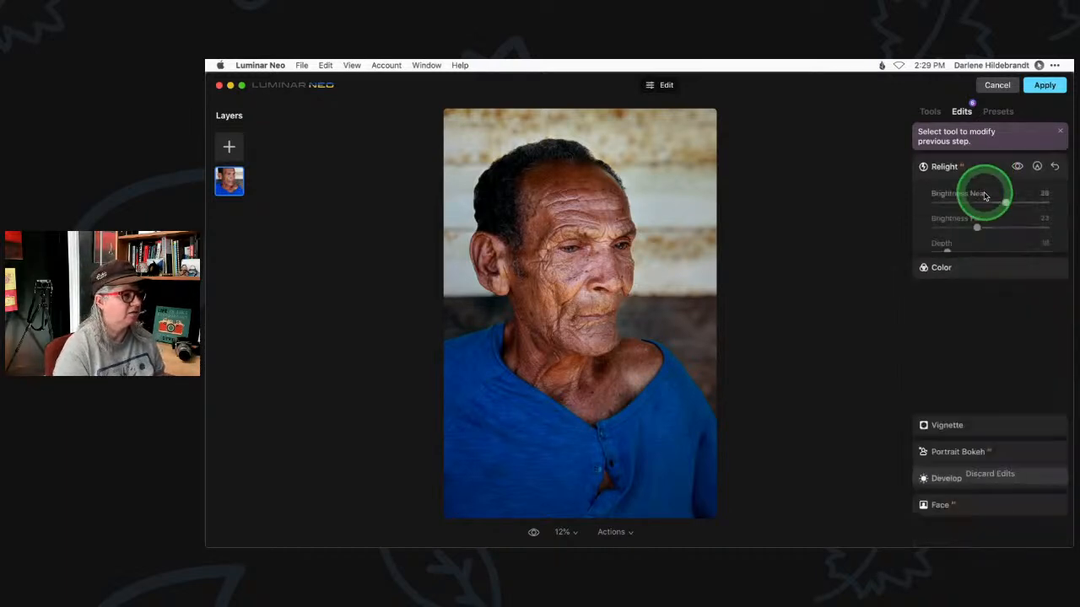
Step: Review the list of applied edits and compare the edited portrait against the original photo
left_click(932, 110)
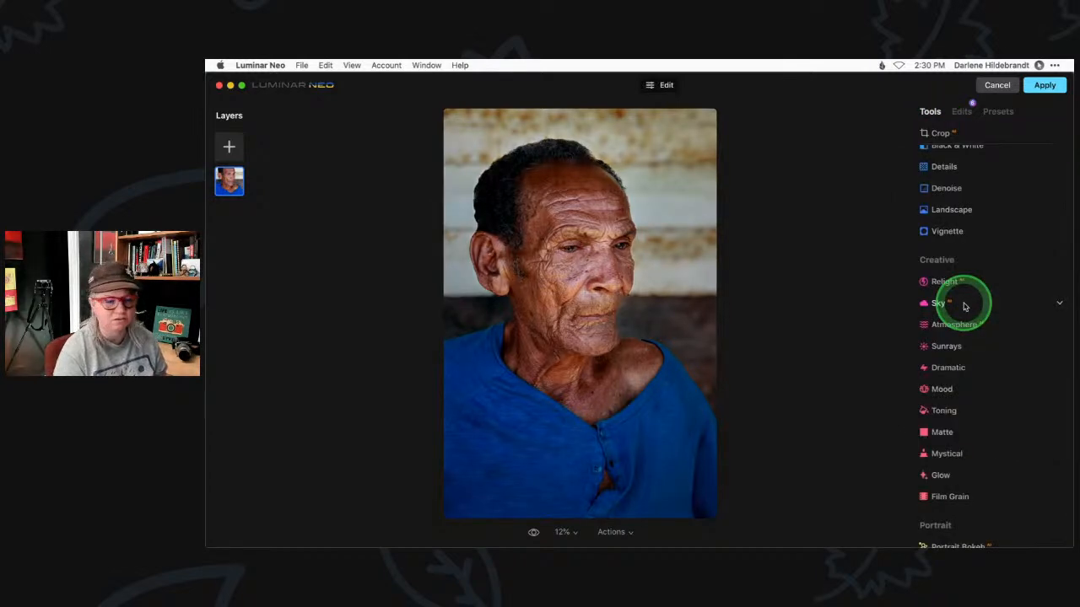
scroll(992, 263, "up", 5)
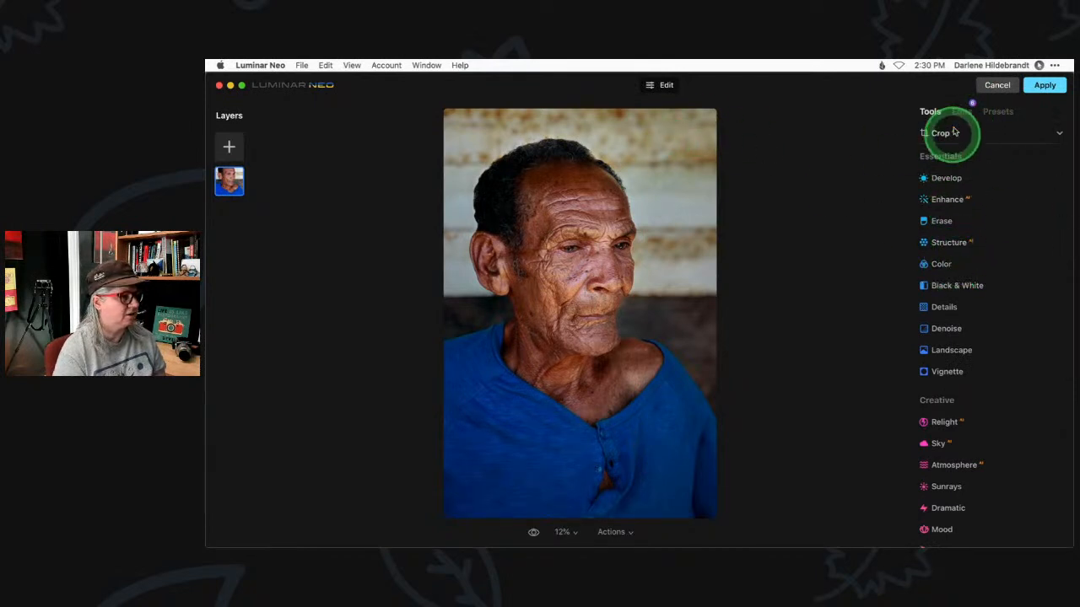
left_click(936, 264)
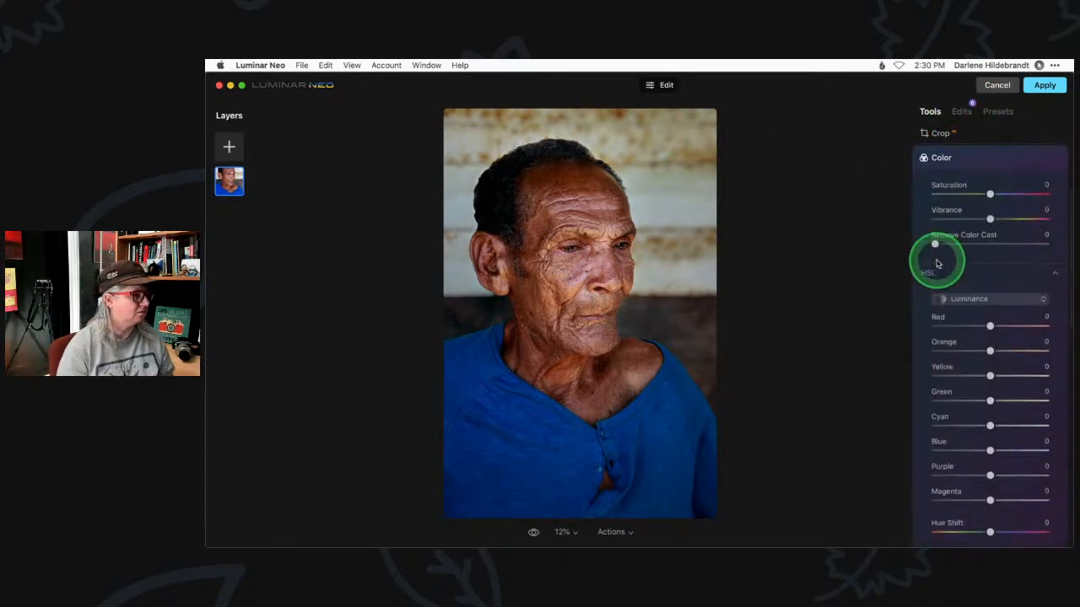
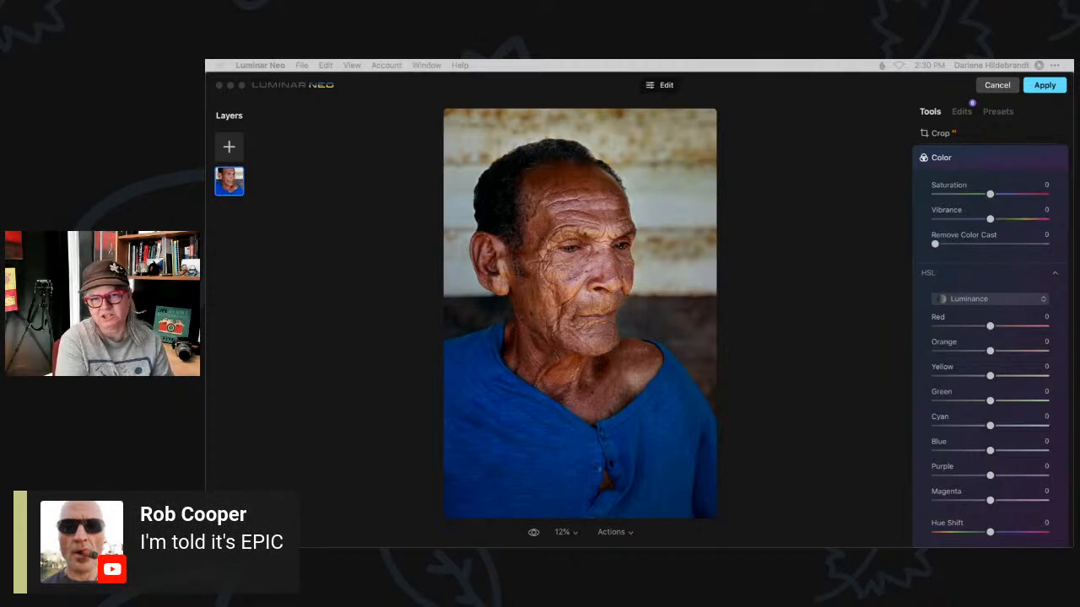
left_click(990, 163)
left_click(962, 111)
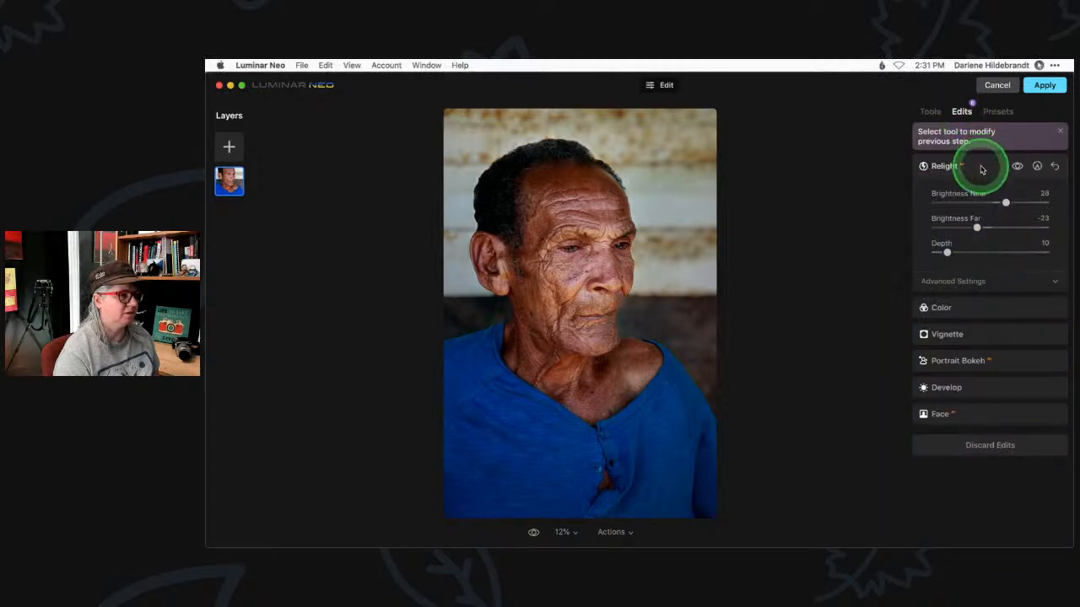
key("backslash")
left_click(930, 112)
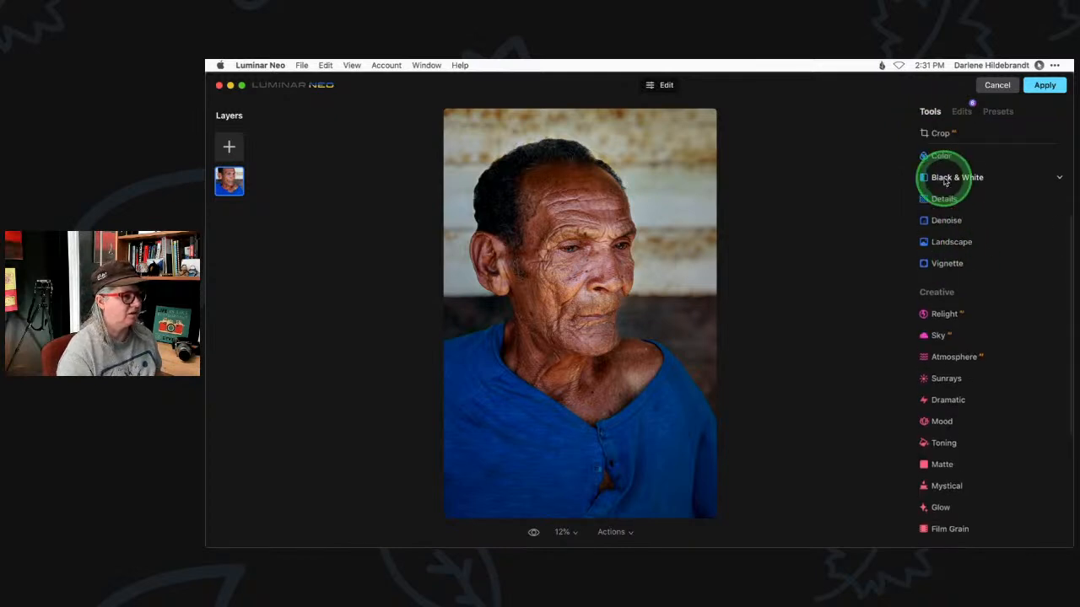
Step: Start a second Color adjustment with HSL Luminance Red 21, Orange 25 and a raised Yellow
left_click(928, 156)
scroll(995, 258, "down", 2)
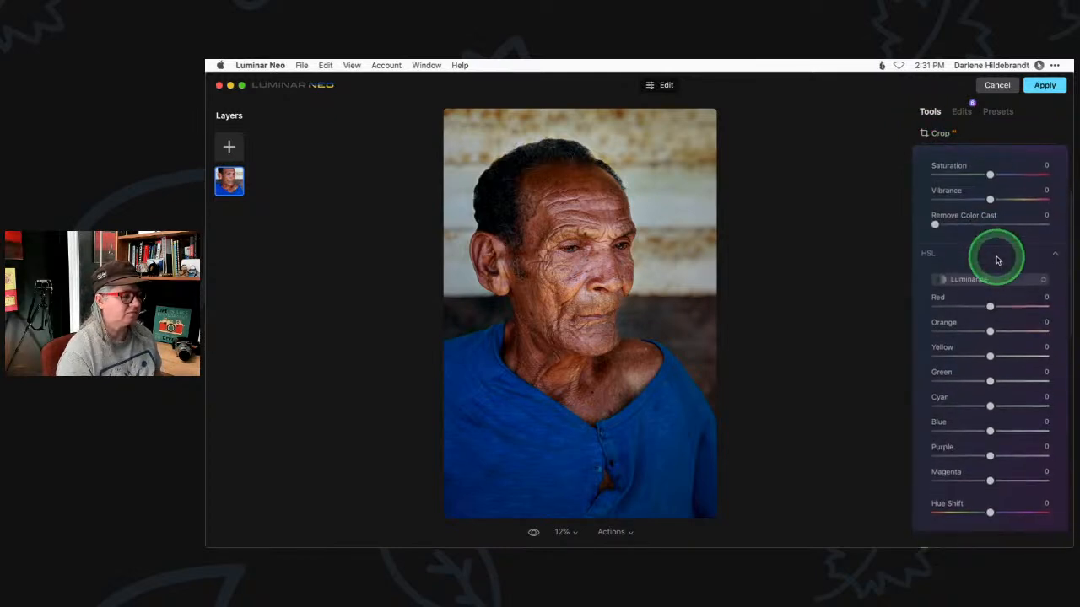
mouse_move(990, 303)
left_mouse_down()
mouse_move(1030, 302)
mouse_move(860, 299)
mouse_move(1070, 301)
mouse_move(976, 301)
mouse_move(1004, 303)
left_mouse_up()
mouse_move(989, 279)
left_mouse_down()
mouse_move(1007, 279)
mouse_move(943, 279)
mouse_move(1018, 282)
mouse_move(928, 280)
mouse_move(1010, 283)
left_mouse_up()
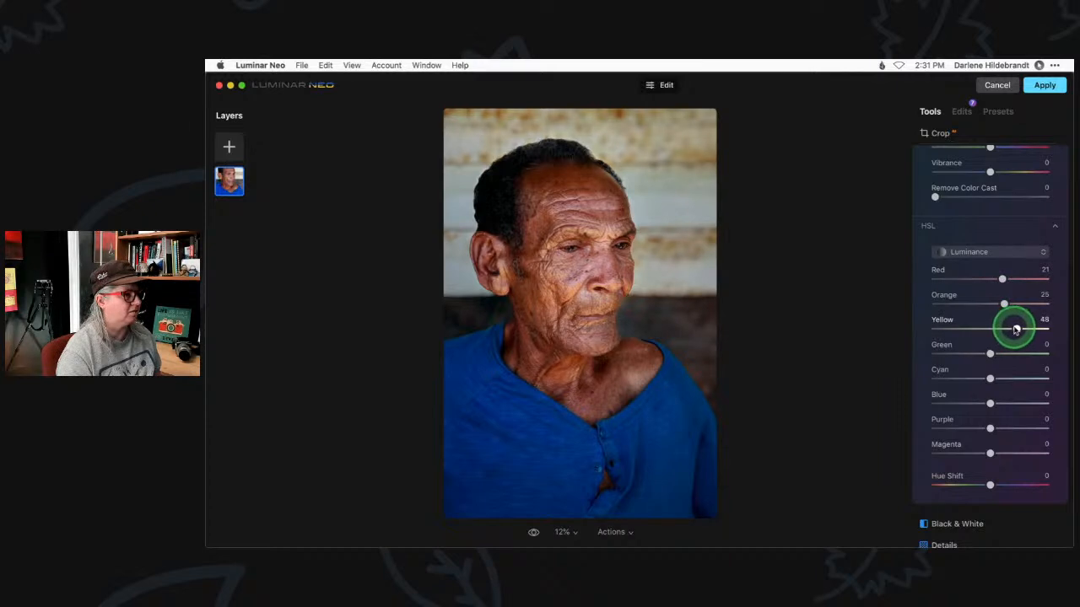
left_click_drag(1036, 329, 1006, 329)
Step: Set the second Color adjustment's HSL Saturation to Red -30, Orange -32 and Yellow -38, comparing the portrait with and without it
left_click(966, 252)
left_click(971, 293)
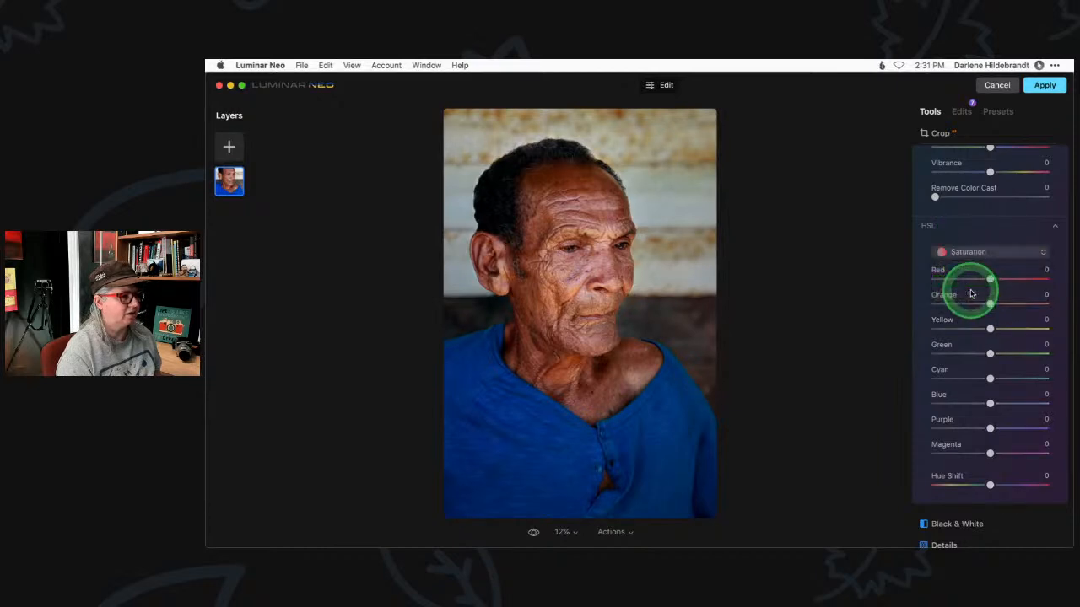
left_click_drag(989, 328, 973, 279)
left_click(983, 311)
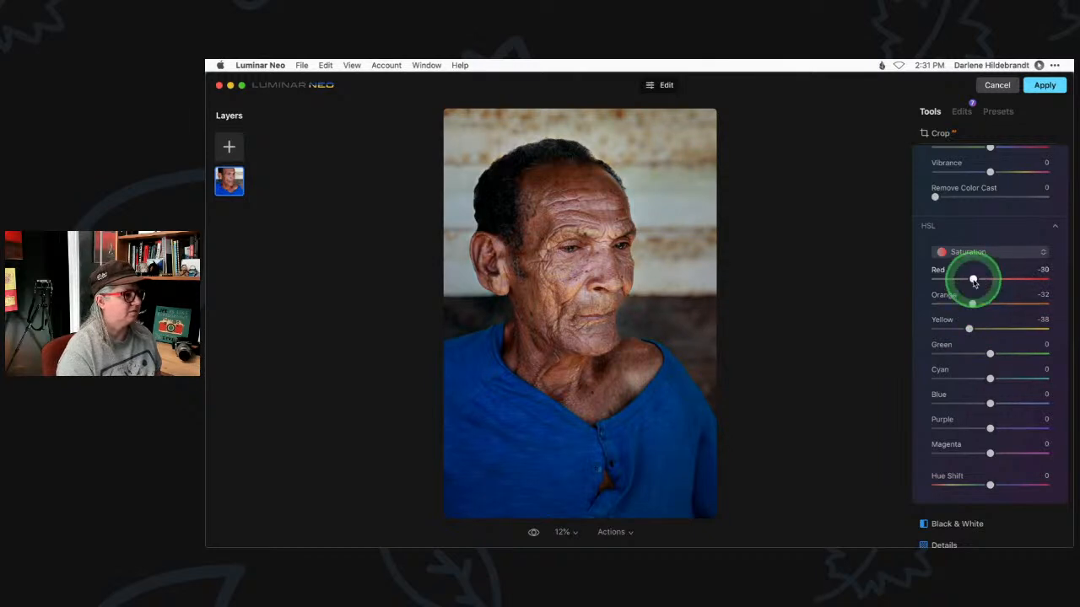
scroll(995, 190, "up", 3)
left_click(1015, 197)
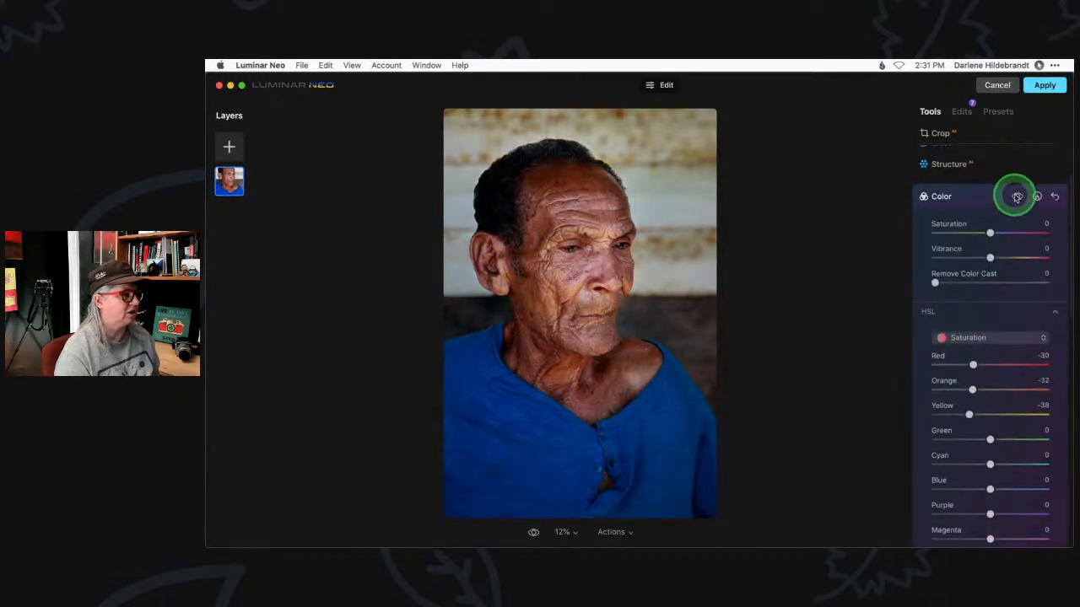
left_click(1017, 197)
left_click(1017, 196)
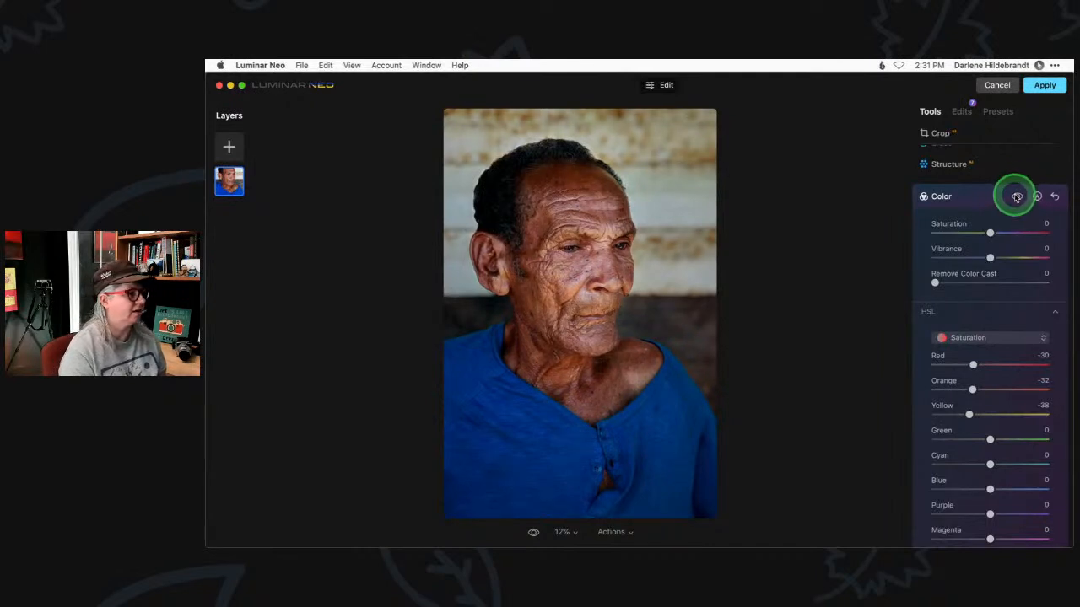
left_click(1016, 196)
Step: Paint the second Color adjustment's mask over the wall on both sides of the man, with brush Strength 65 and Softness 100
left_click(1037, 196)
left_click(952, 241)
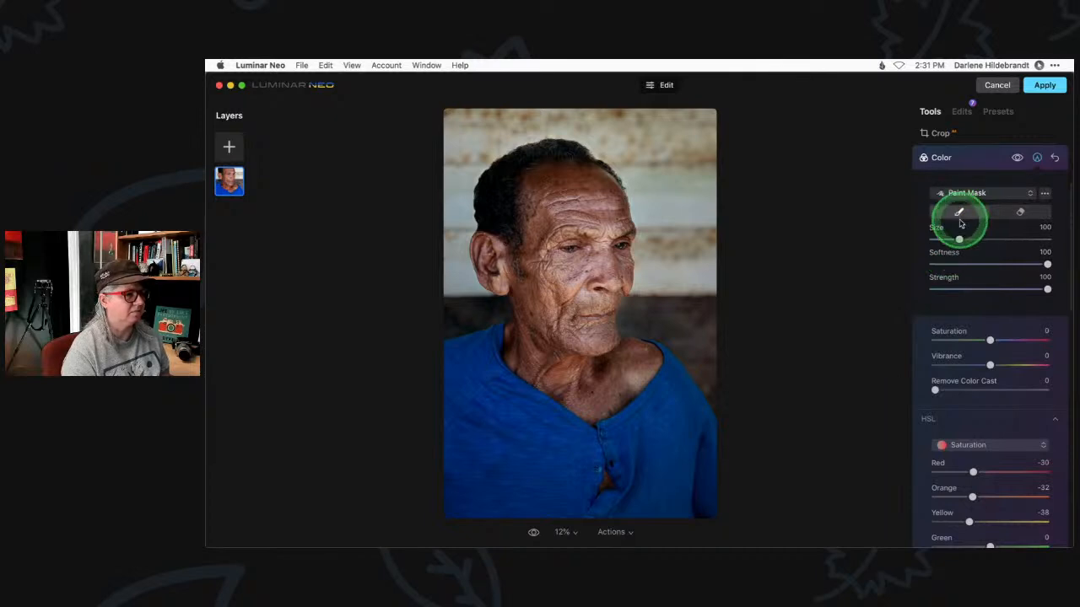
left_click(1007, 289)
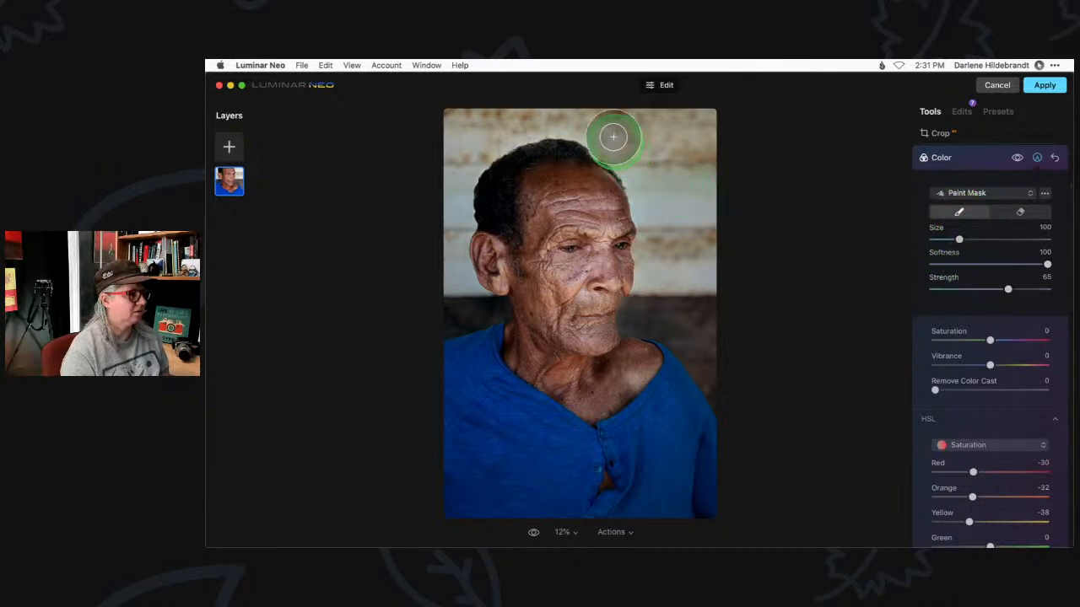
key("]")
key("]")
key("]")
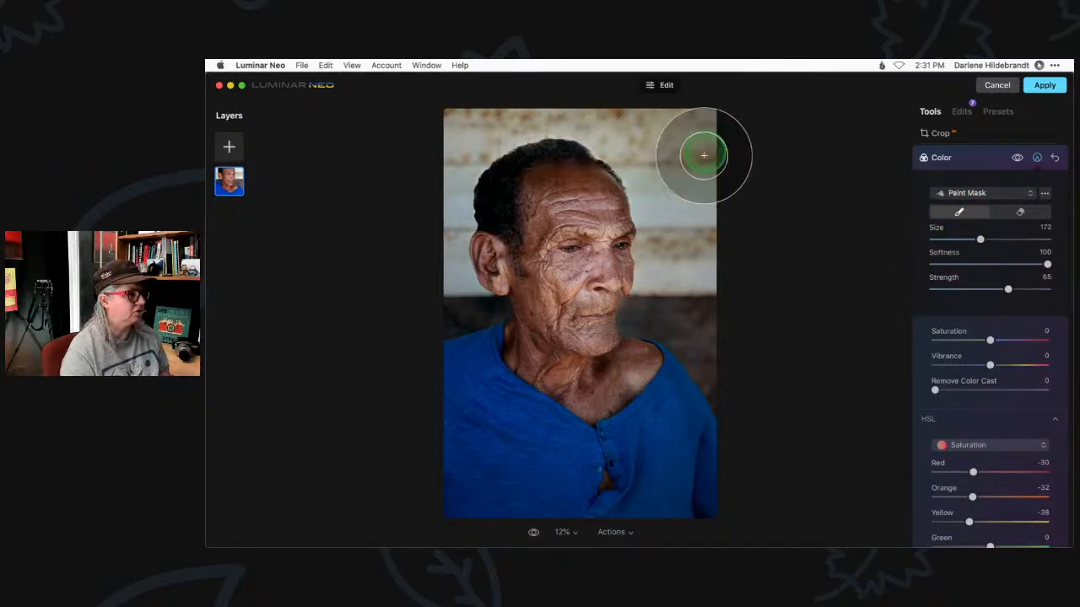
mouse_move(704, 259)
left_mouse_down()
mouse_move(695, 147)
mouse_move(698, 270)
left_mouse_up()
mouse_move(458, 149)
left_mouse_down()
mouse_move(442, 228)
mouse_move(451, 282)
mouse_move(436, 237)
mouse_move(450, 137)
mouse_move(526, 112)
mouse_move(378, 125)
left_mouse_up()
key("bracketleft")
key("bracketleft")
key("bracketleft")
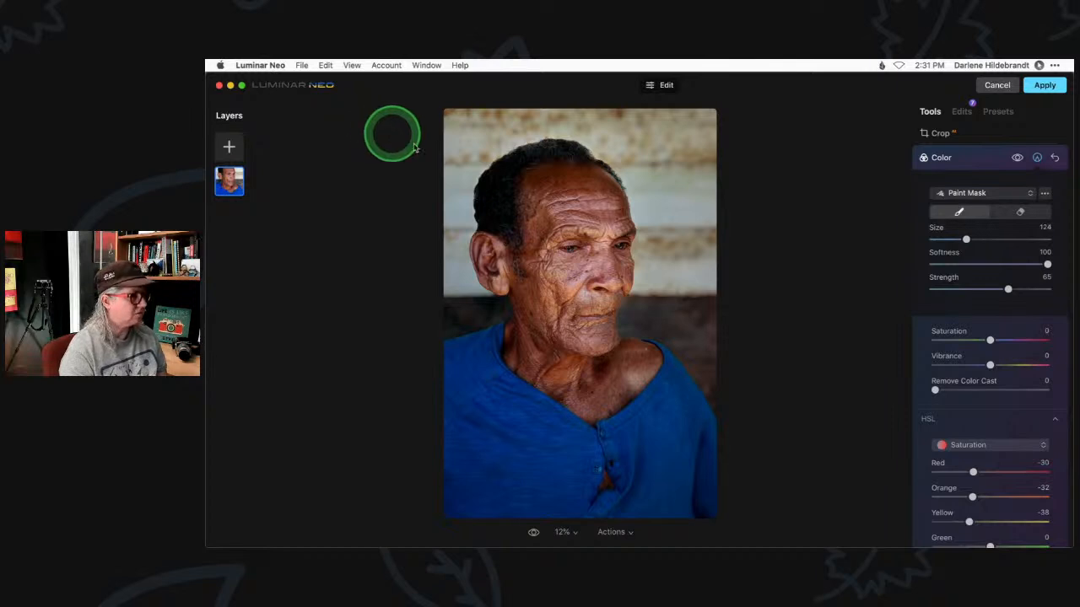
mouse_move(465, 152)
left_mouse_down()
mouse_move(535, 130)
mouse_move(606, 128)
mouse_move(651, 173)
mouse_move(667, 212)
mouse_move(669, 283)
mouse_move(709, 282)
mouse_move(704, 167)
mouse_move(648, 206)
mouse_move(635, 151)
mouse_move(533, 114)
mouse_move(404, 159)
left_mouse_up()
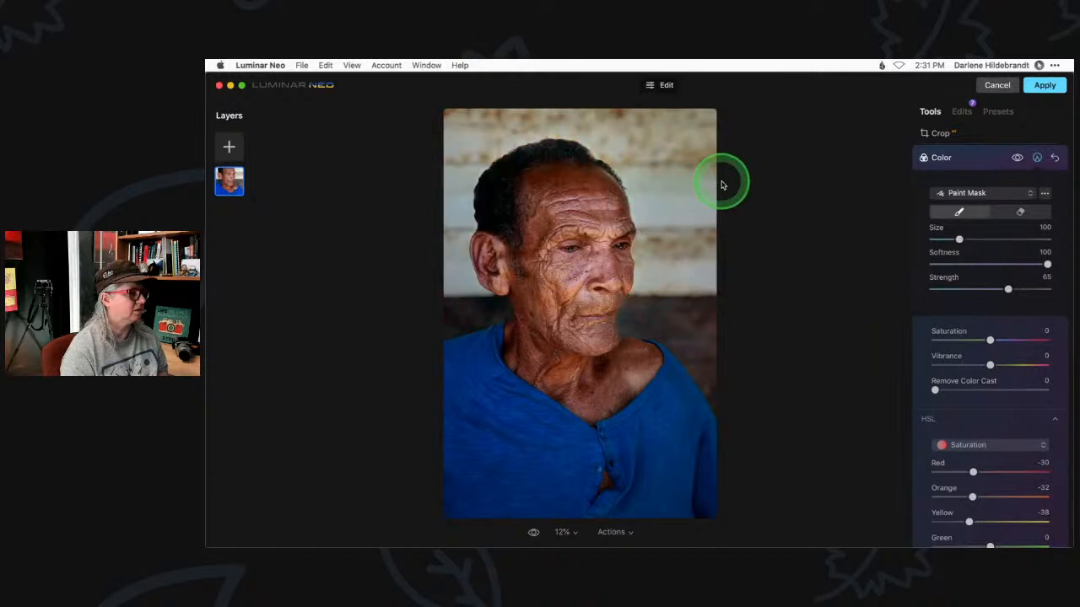
Step: Compare the portrait with and without the masked Color adjustment, and close the adjustment
left_click(1018, 158)
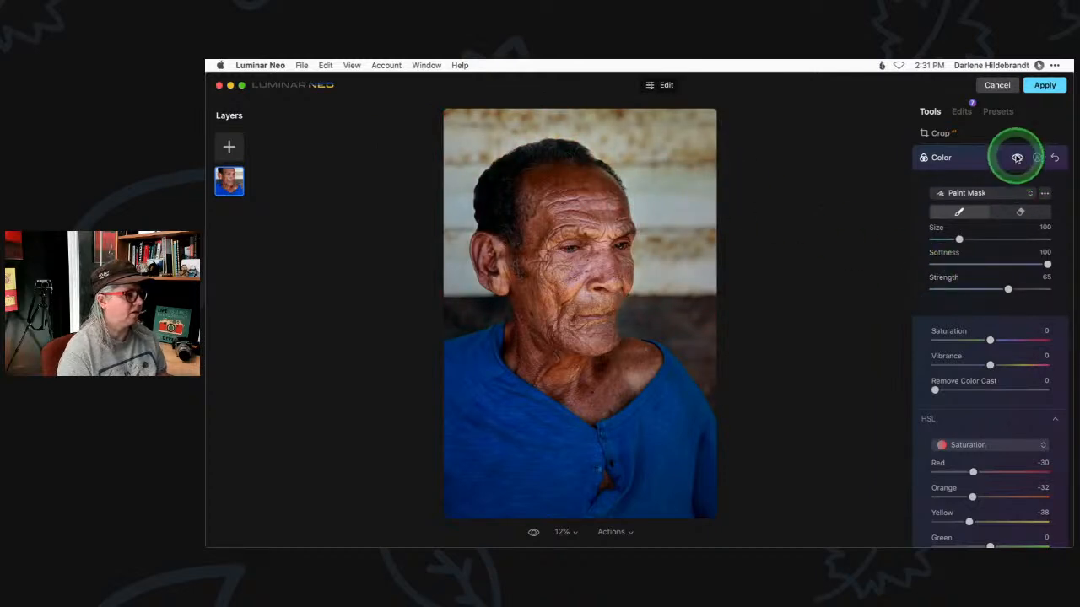
left_click(1017, 158)
left_click(1016, 157)
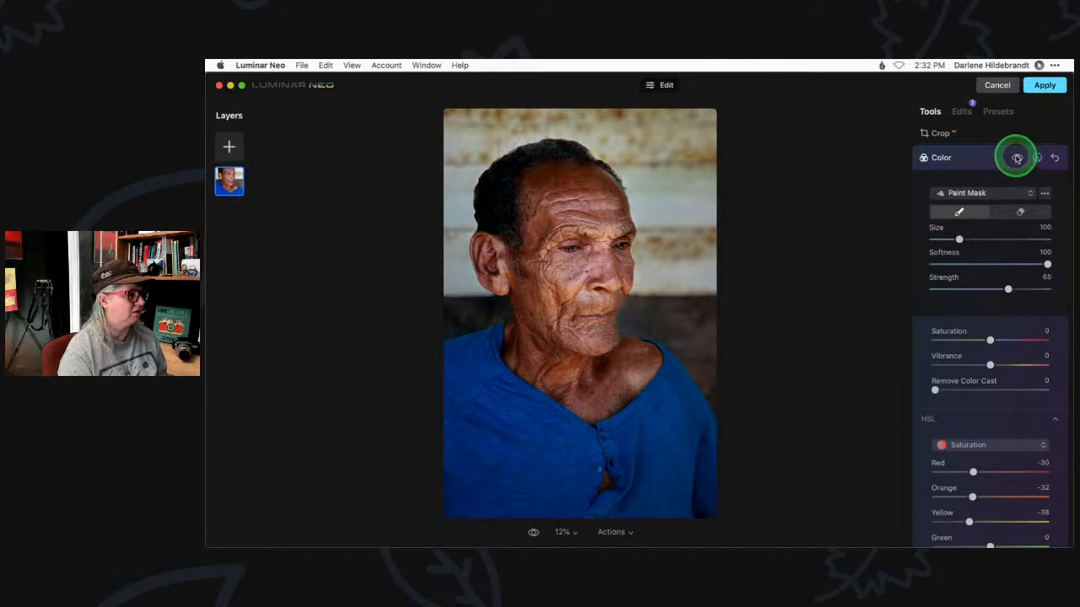
left_click(979, 158)
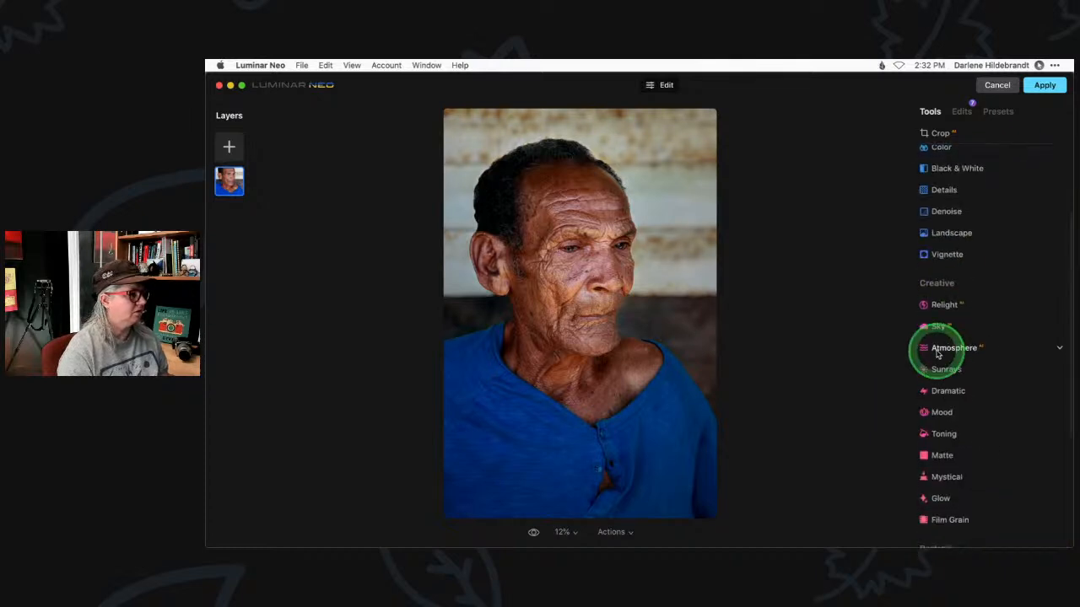
Step: Add a Glow adjustment of type Orton Effect with Amount 24 and Brightness -44
scroll(940, 340, "down", 5)
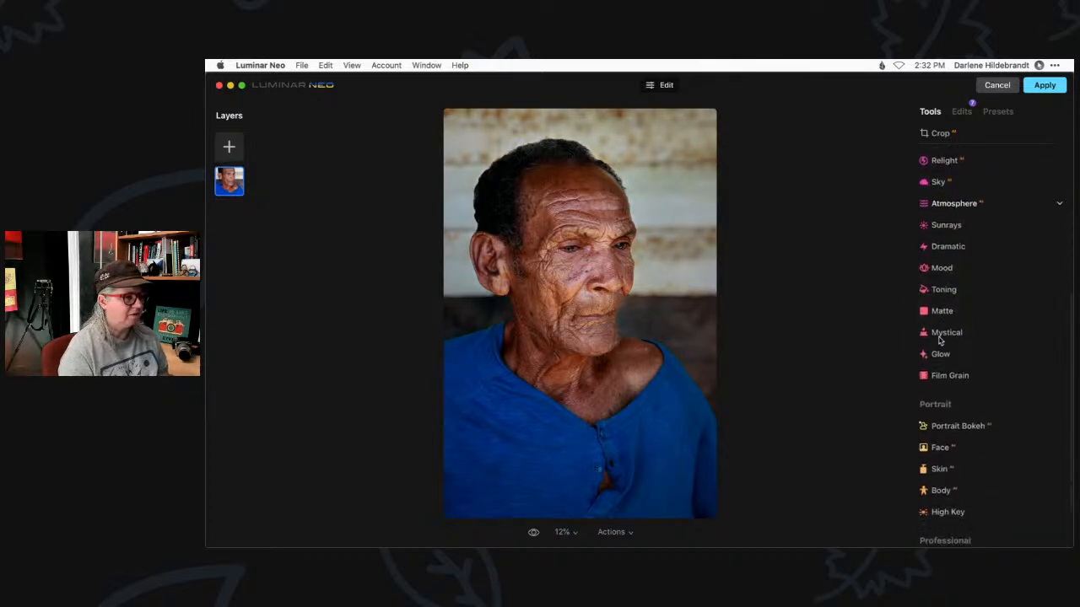
left_click(943, 314)
left_click(949, 380)
left_click(983, 327)
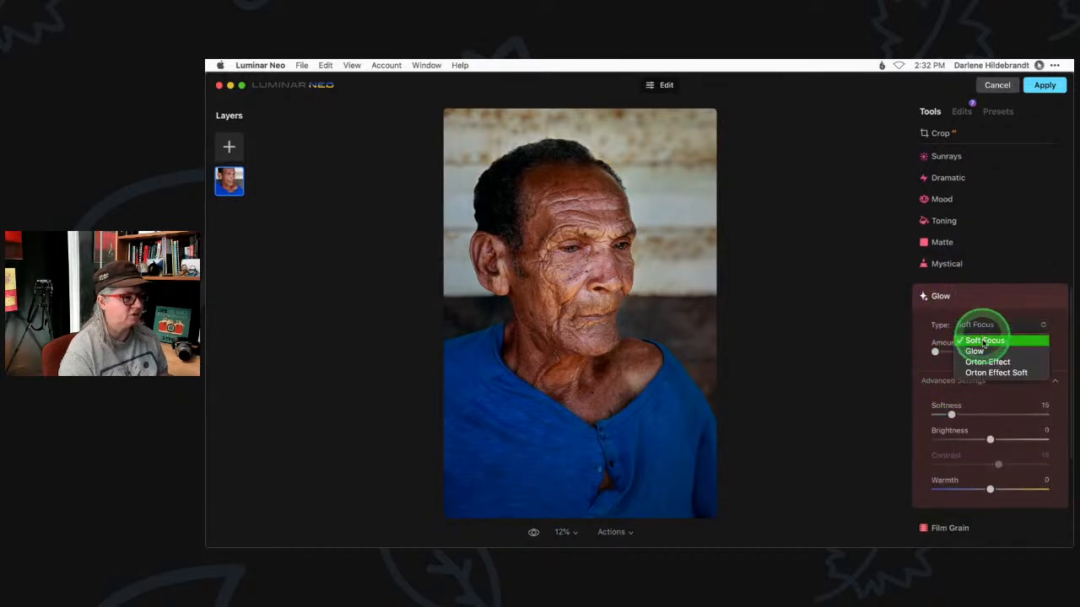
left_click(973, 365)
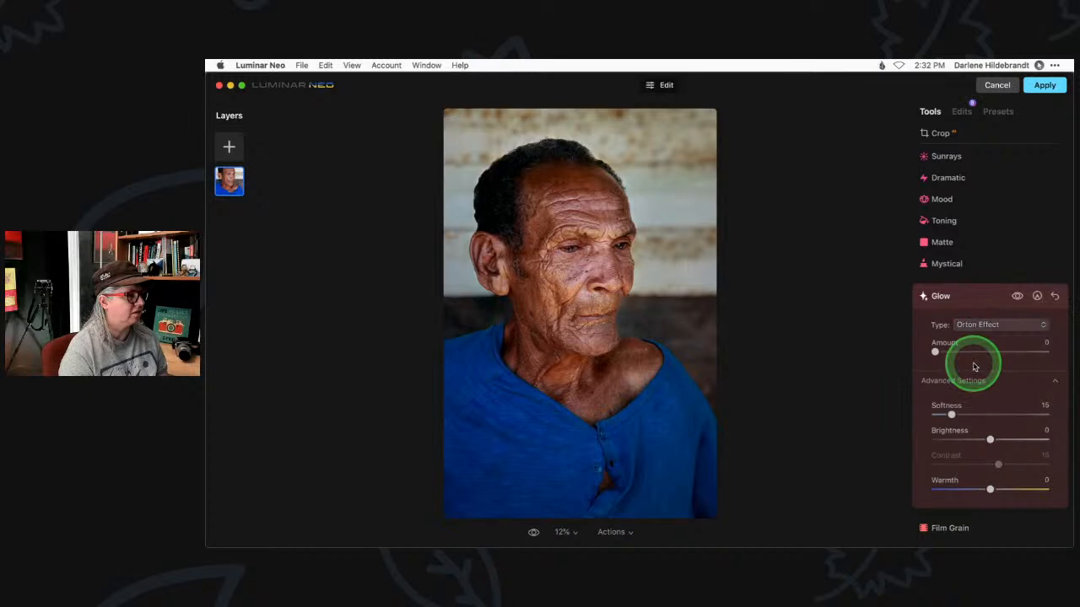
left_click_drag(936, 353, 962, 352)
mouse_move(976, 442)
left_mouse_down()
mouse_move(987, 439)
mouse_move(965, 439)
left_mouse_up()
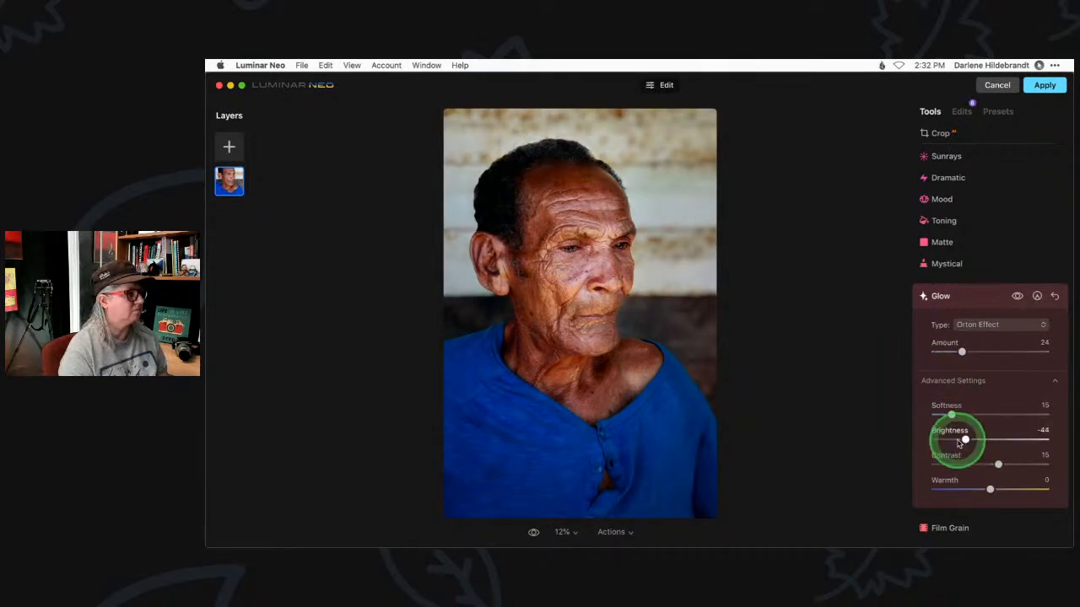
Step: Compare the portrait repeatedly with and without the Orton Effect glow
left_click(1018, 296)
left_click(1017, 296)
left_click(1017, 296)
left_click(1018, 297)
left_click(1018, 296)
left_click(1018, 296)
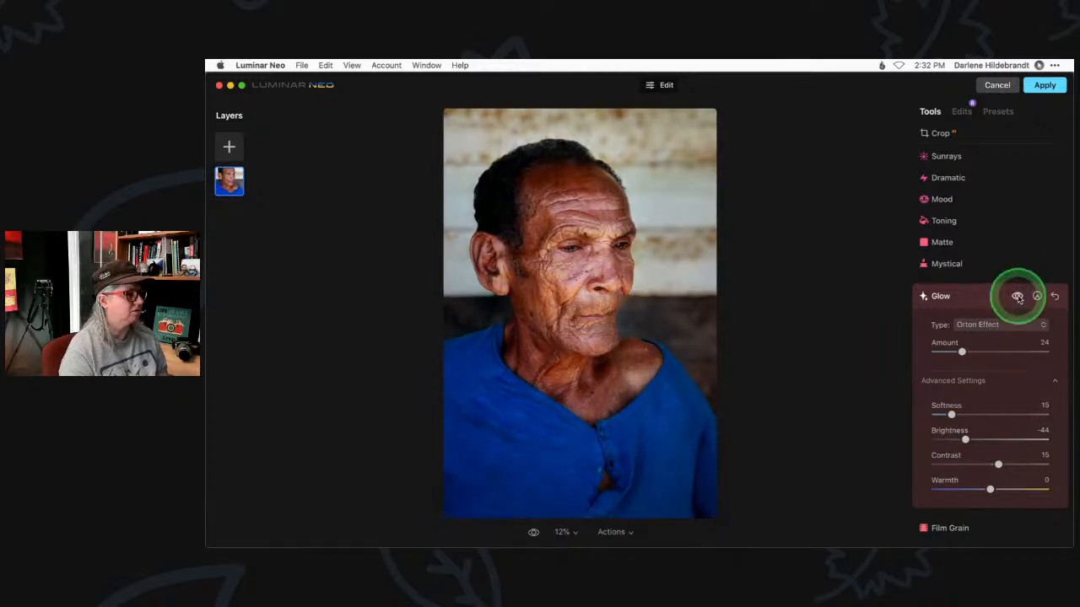
left_click(1018, 296)
left_click(1017, 296)
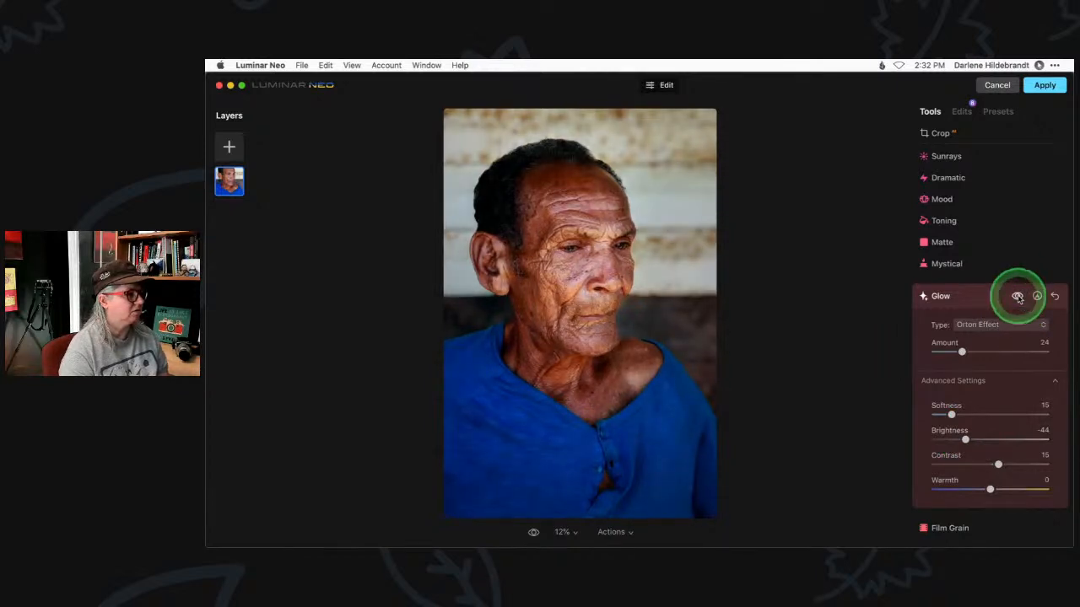
Step: Try the Orton Effect Soft glow with Amount 51, Brightness -58 and Contrast 24, comparing the portrait with and without it
left_click(977, 326)
left_click(979, 373)
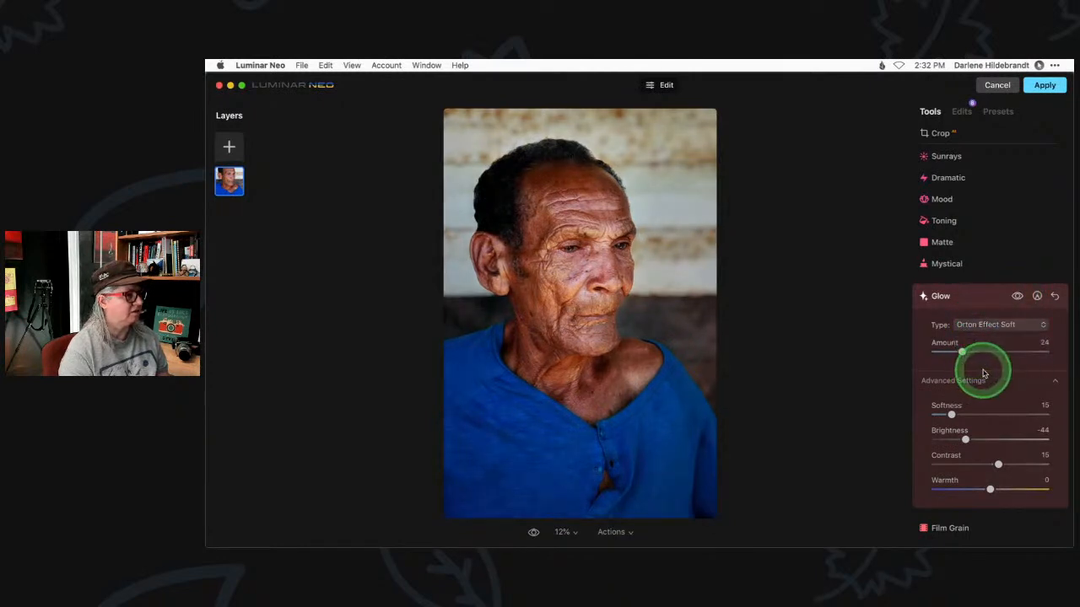
left_click_drag(967, 366, 992, 353)
left_click_drag(967, 439, 1003, 464)
left_click(1017, 296)
left_click(1018, 296)
left_click(1017, 296)
left_click(1017, 296)
Step: Set the glow type to Orton Effect with Amount 25, Brightness -63 and Contrast 19, compare its effect, and close the adjustment
left_click(971, 328)
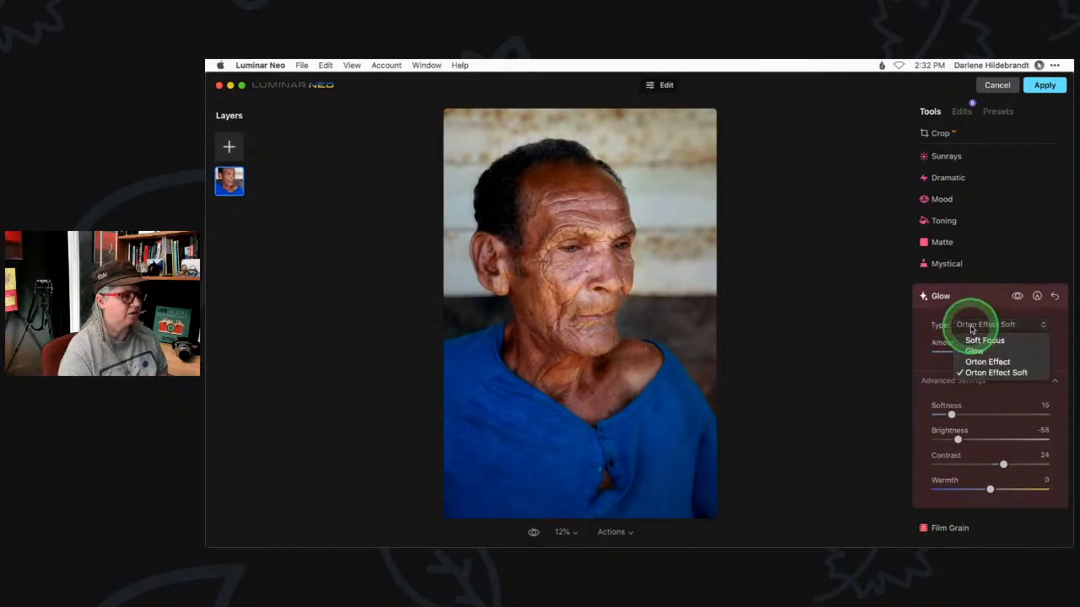
left_click(987, 361)
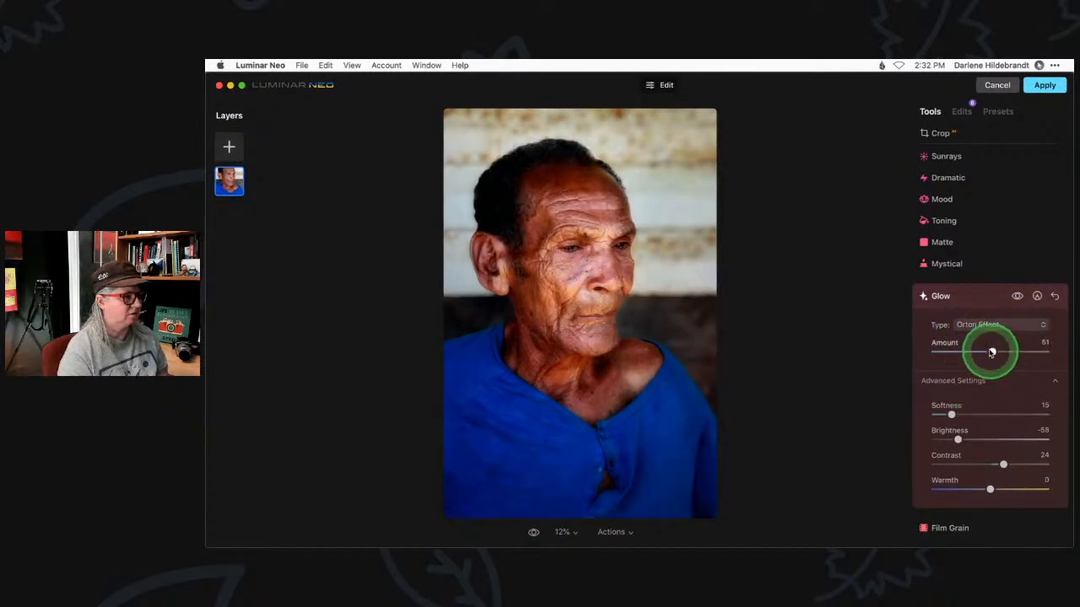
left_click_drag(992, 352, 963, 352)
left_click_drag(1003, 464, 954, 439)
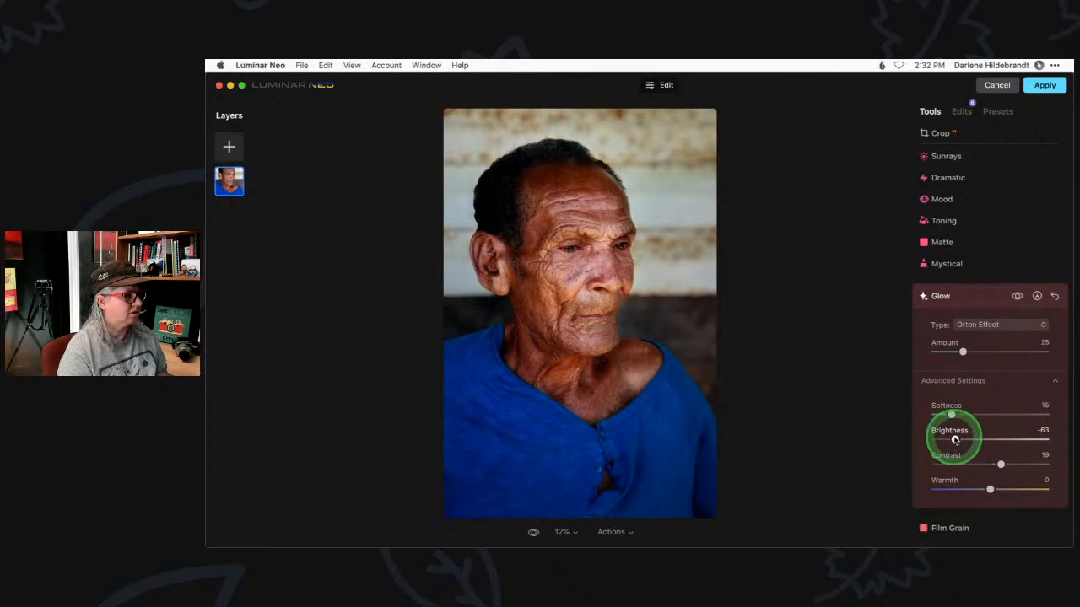
left_click(1017, 296)
left_click(1017, 296)
left_click(1017, 296)
left_click(1018, 296)
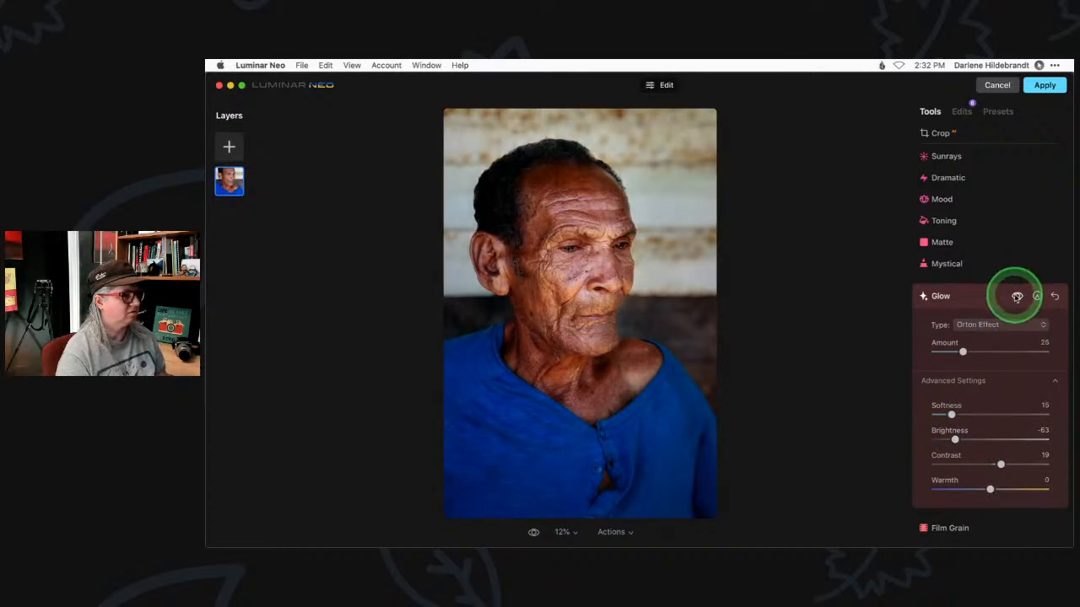
left_click(986, 299)
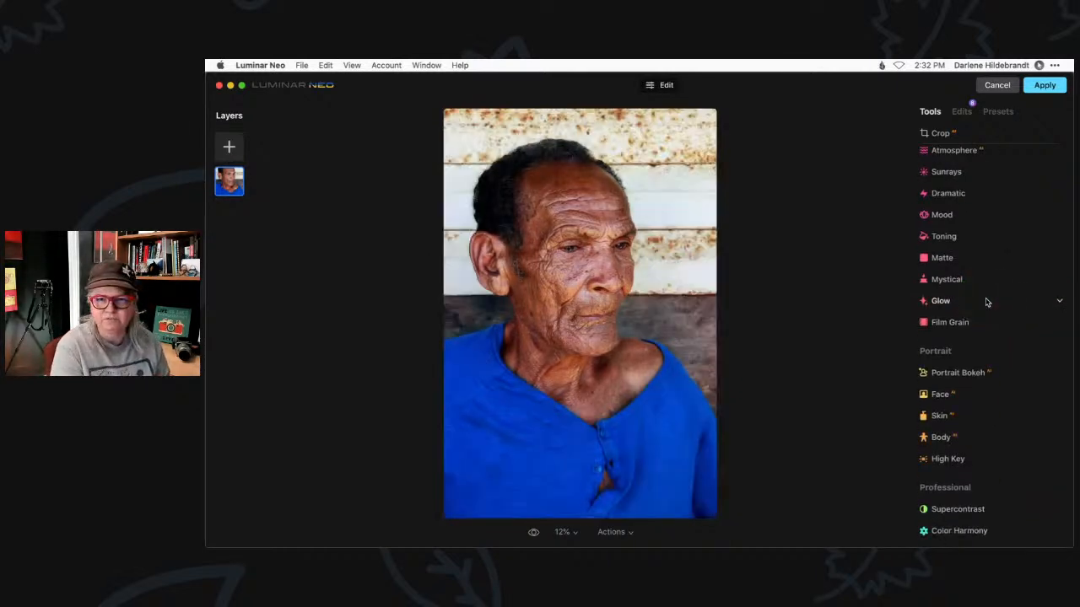
Step: Compare the finished portrait against the original photo, and apply the edits to return to Lightroom Classic
key("backslash")
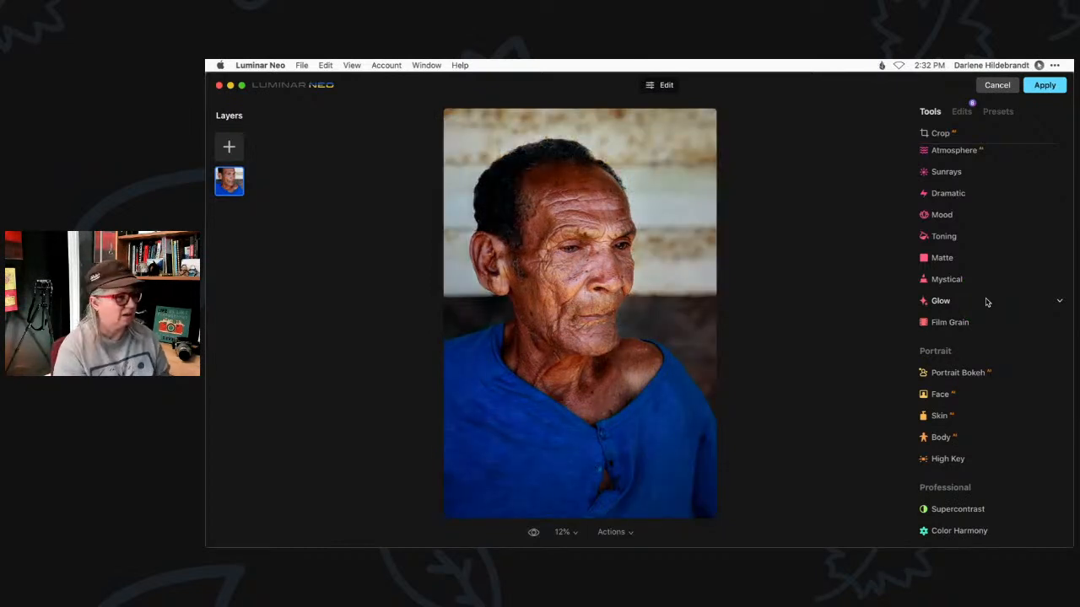
left_click(1038, 86)
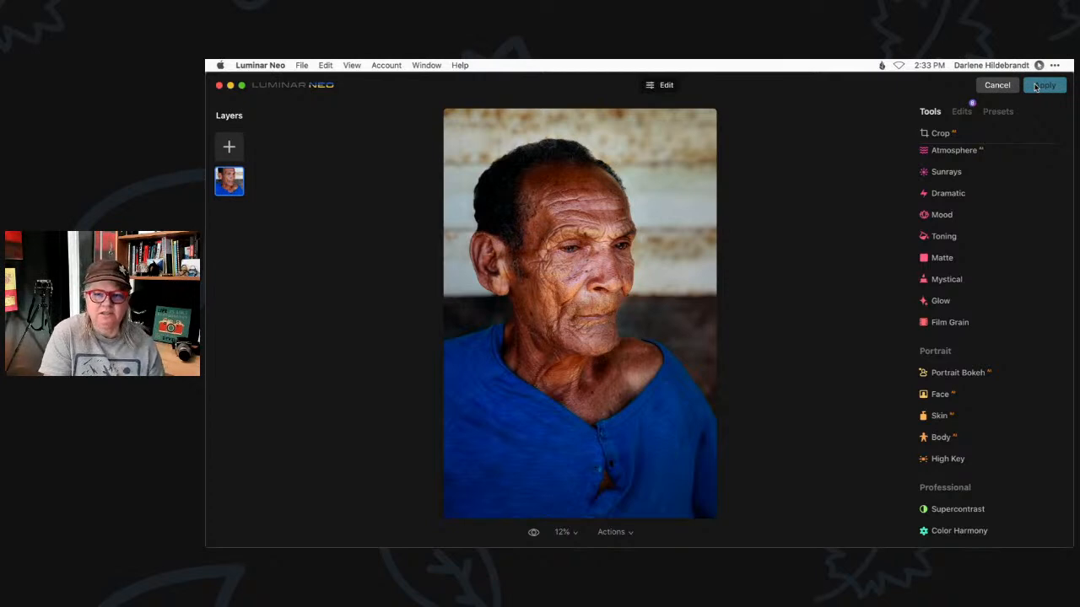
left_click(1036, 87)
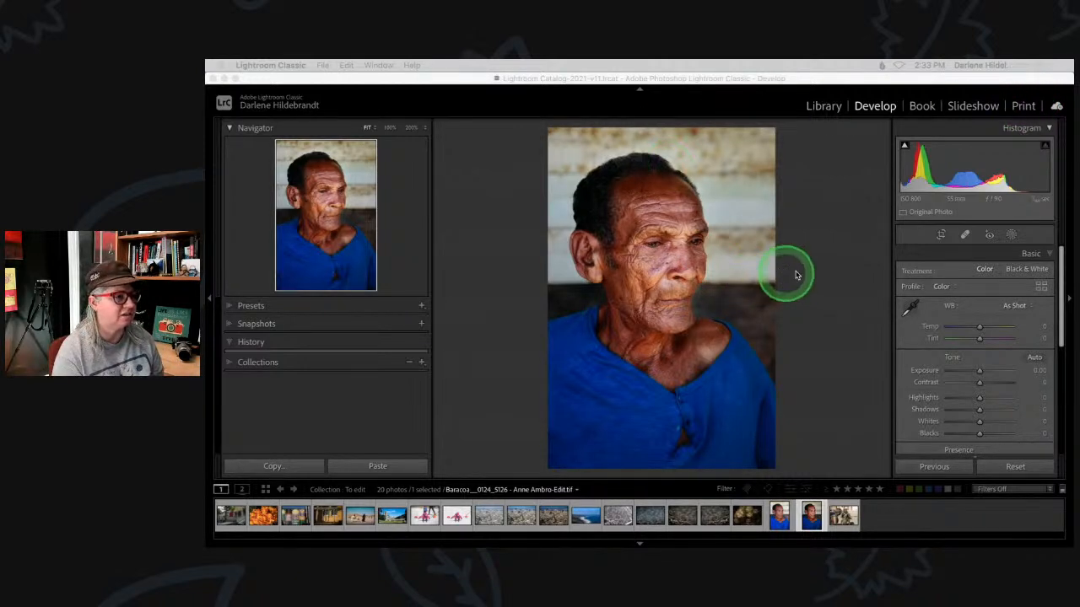
Step: Show the HSL Luminance sliders for the edited TIFF portrait in Lightroom Classic
left_click(840, 271)
scroll(903, 307, "down", 3)
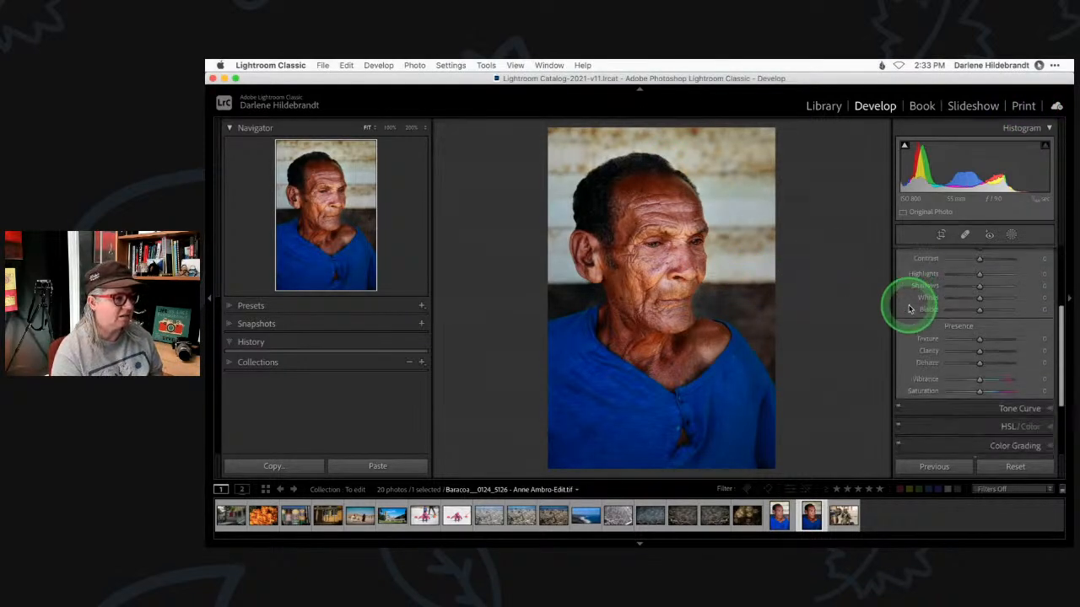
left_click(981, 342)
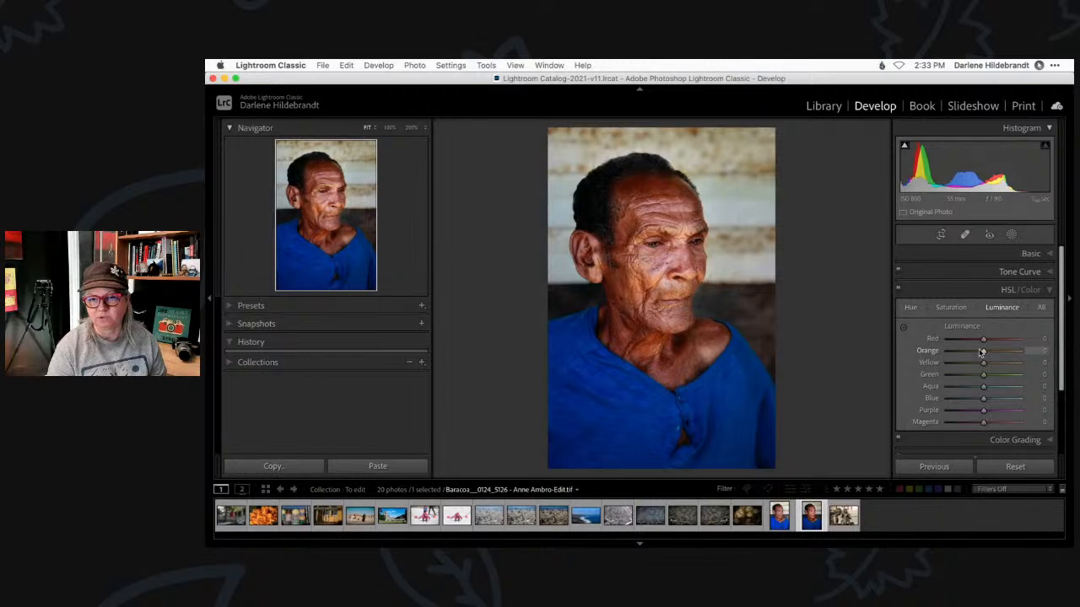
Step: Create a Select Subject mask on the edited portrait, look through its available local adjustments, and delete the mask
left_click(1011, 237)
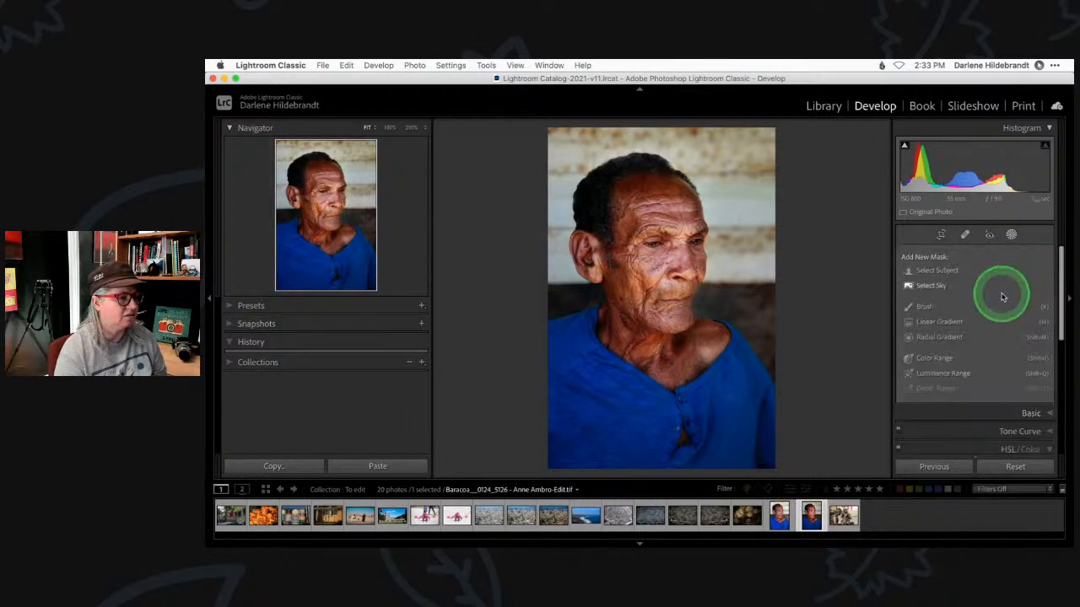
left_click(941, 285)
left_click(938, 271)
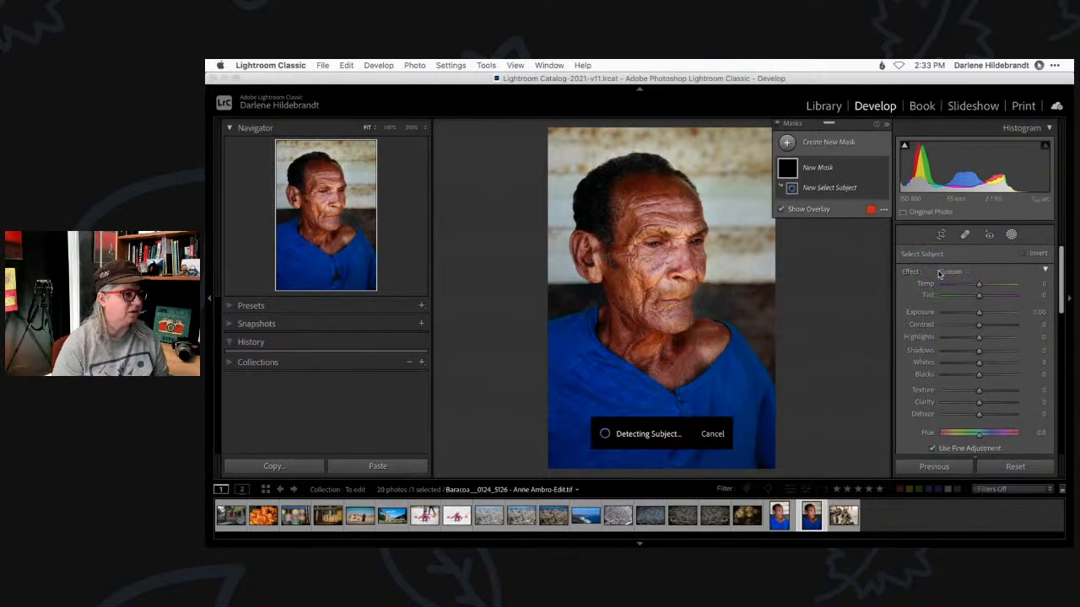
left_click(932, 314)
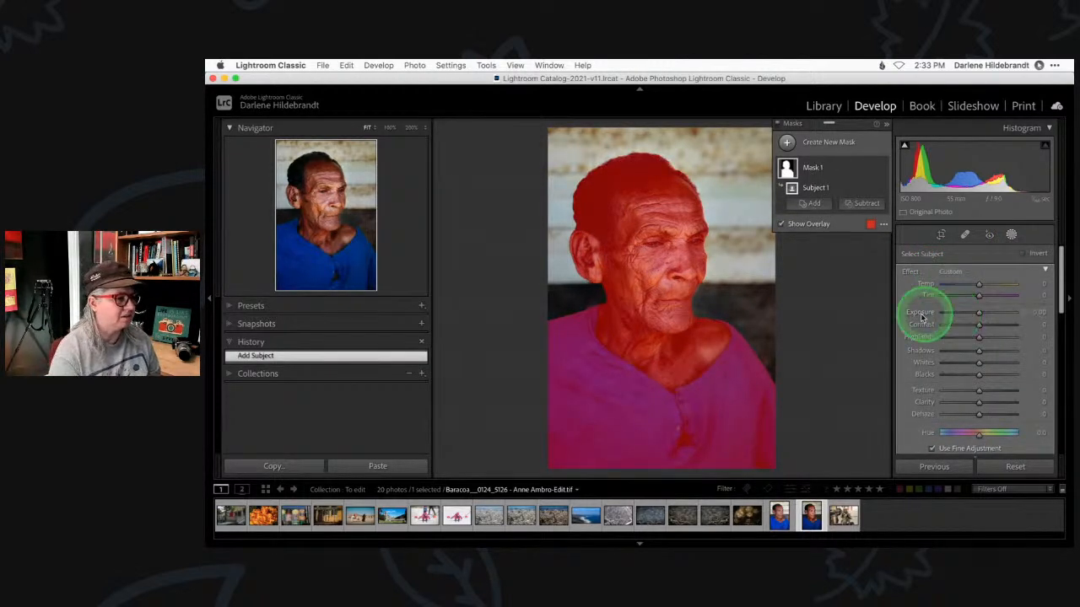
scroll(928, 316, "down", 5)
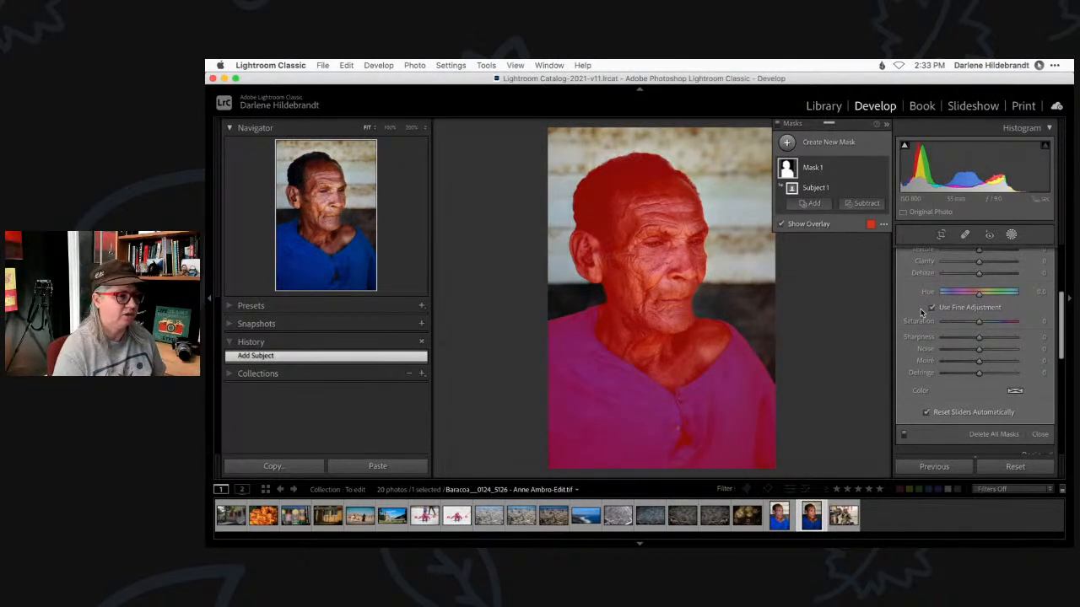
left_click(869, 170)
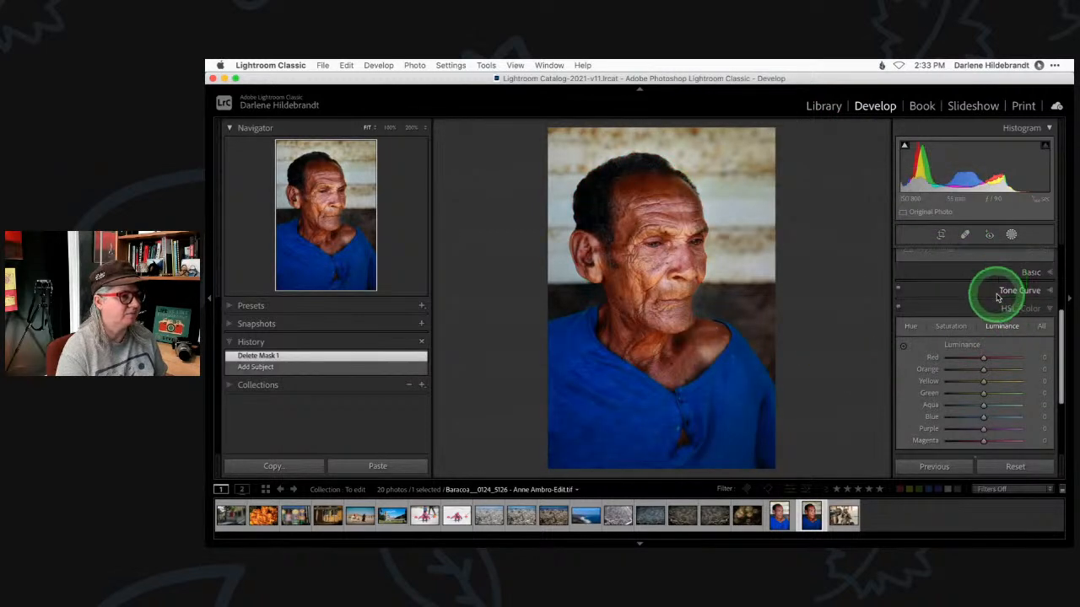
scroll(997, 297, "up", 4)
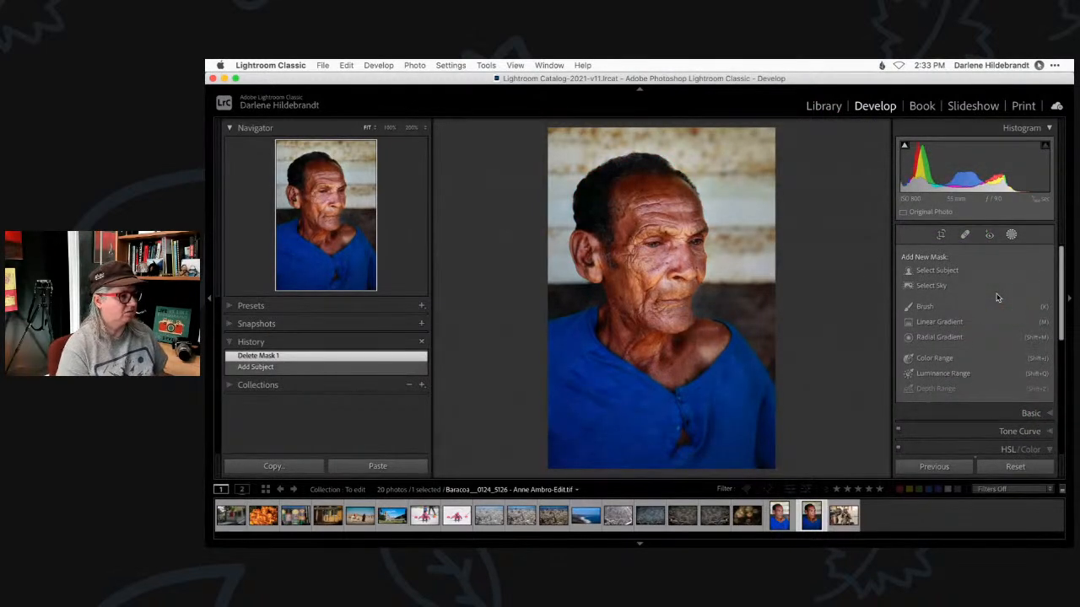
Step: Create a virtual copy of the CR2 version of the portrait and reset the copy's develop settings
key("Left")
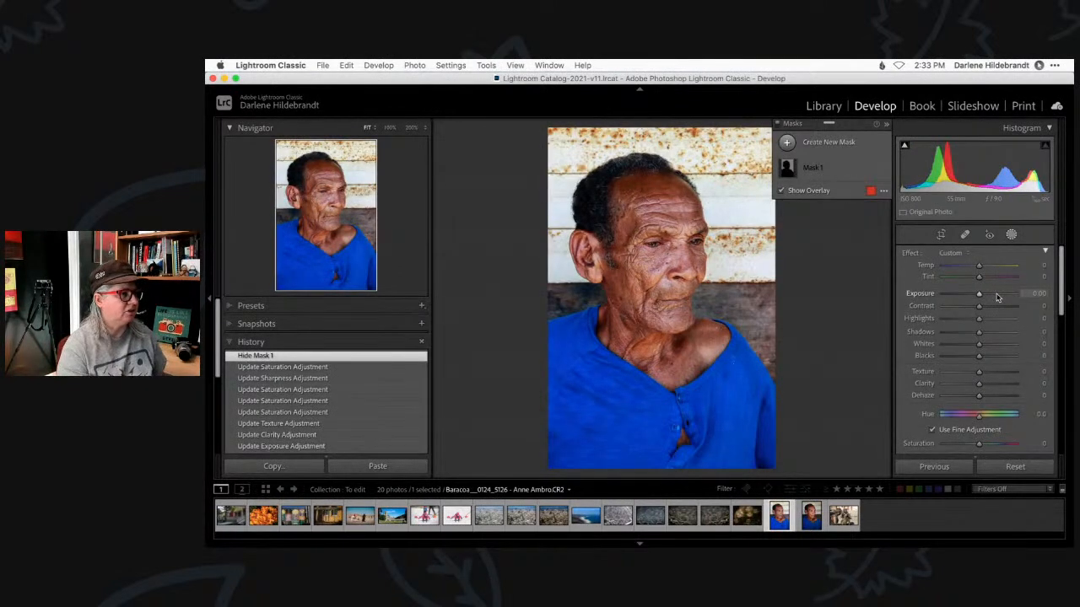
left_click(865, 145)
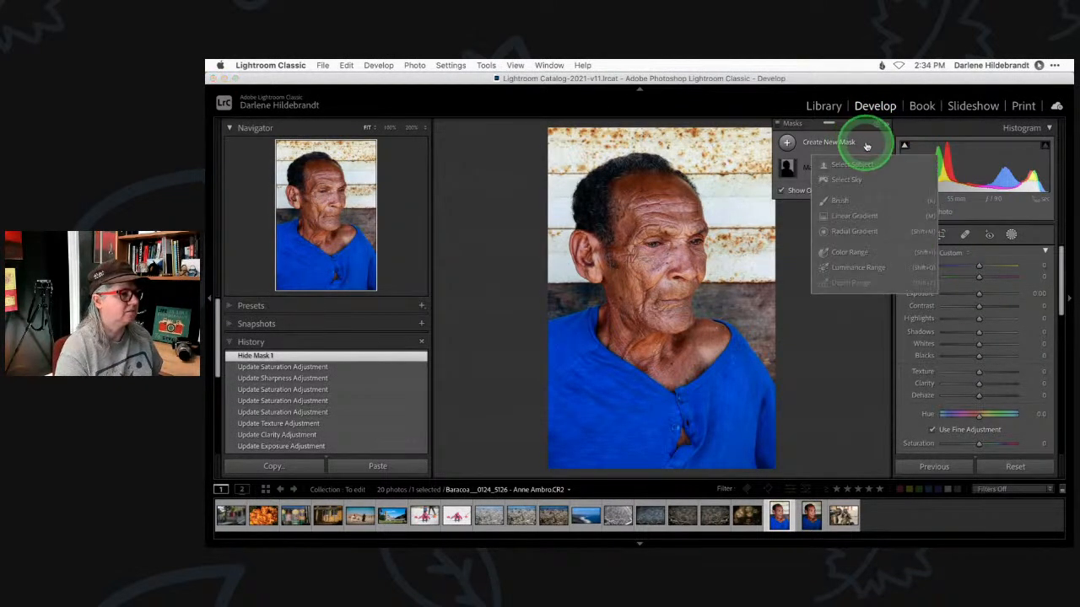
left_click(853, 143)
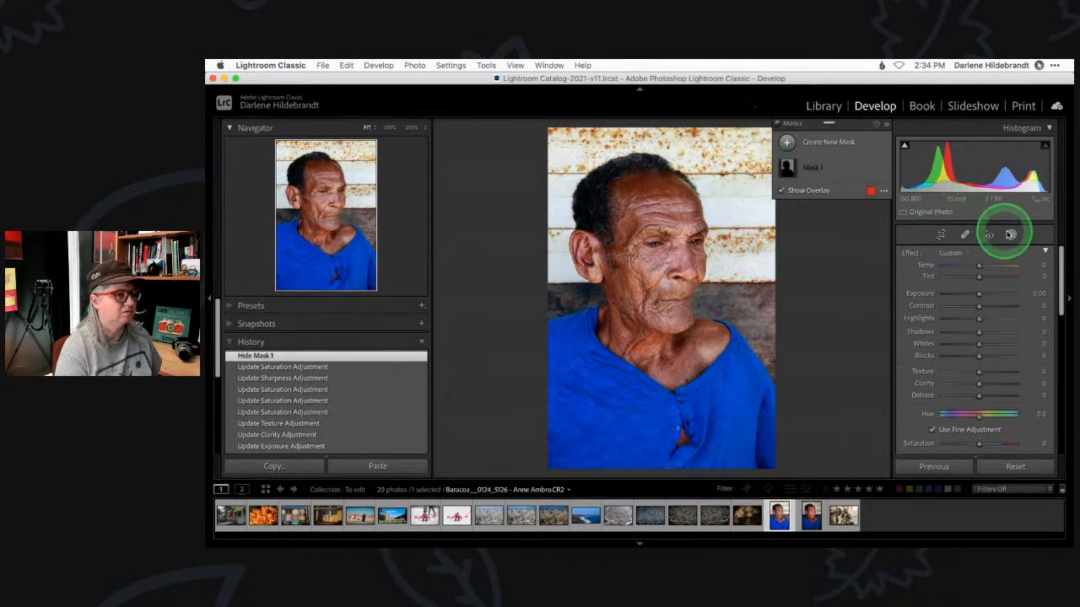
left_click(1011, 233)
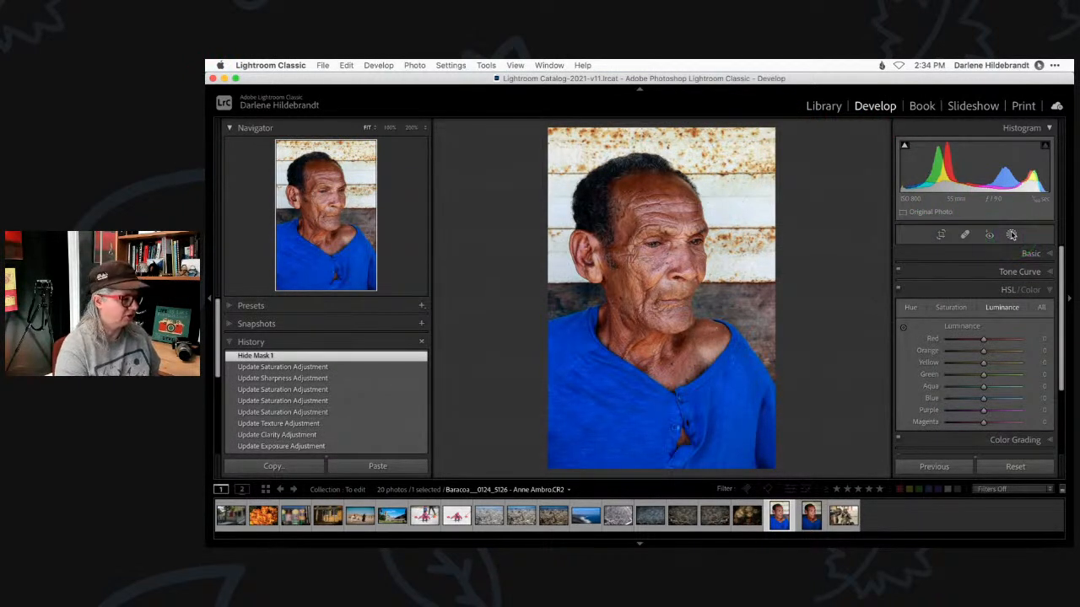
key("super+'")
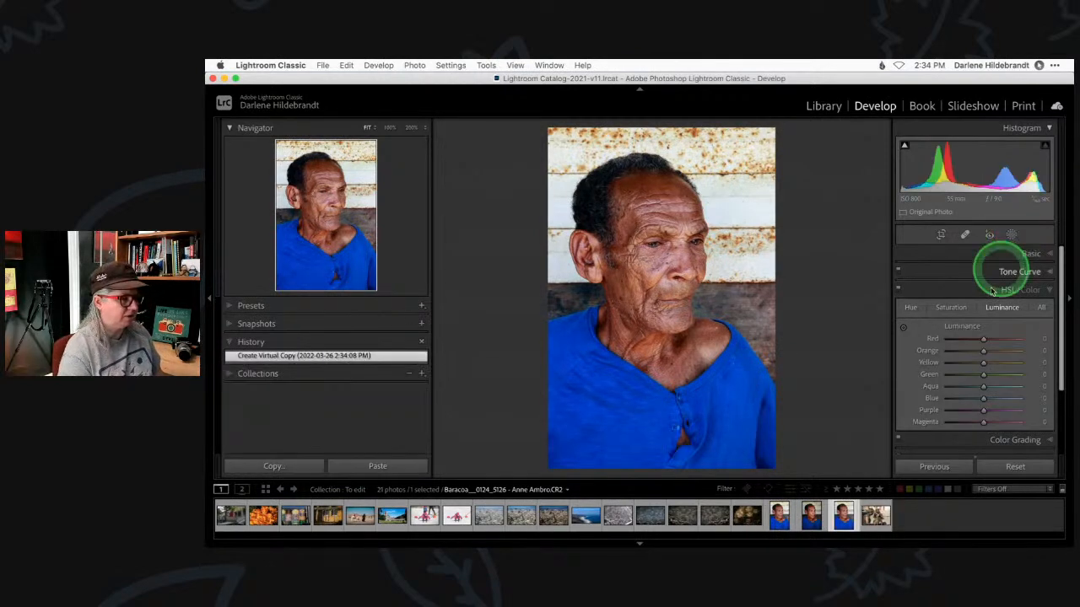
left_click(1008, 468)
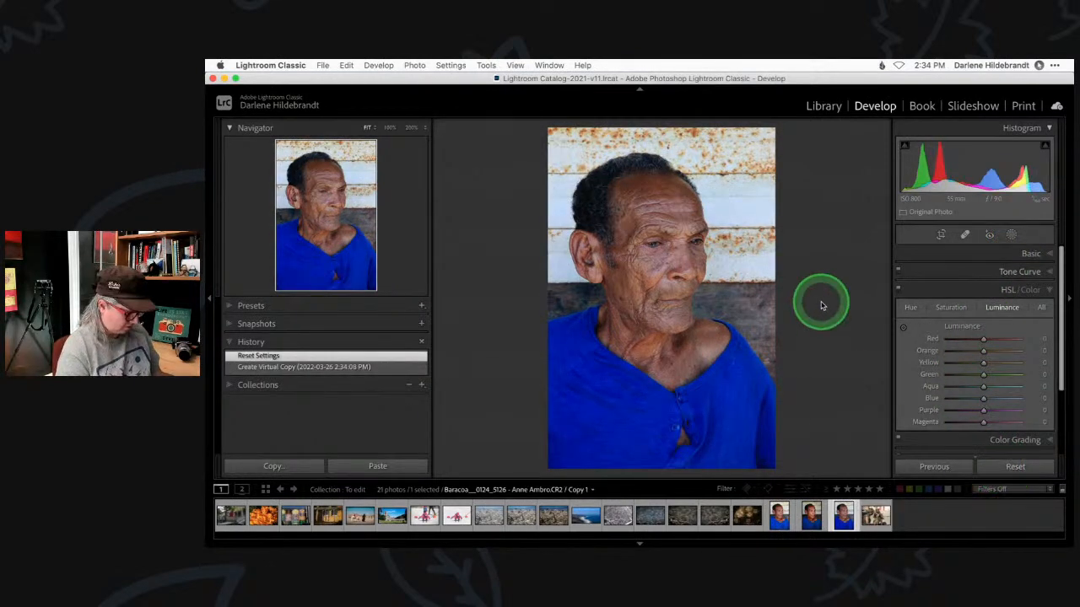
Step: Move the reset virtual copy ahead of the other two portraits in the grid, and survey all three versions side by side without panels
key("g")
left_click_drag(947, 410, 705, 397)
left_click(970, 414, "shift")
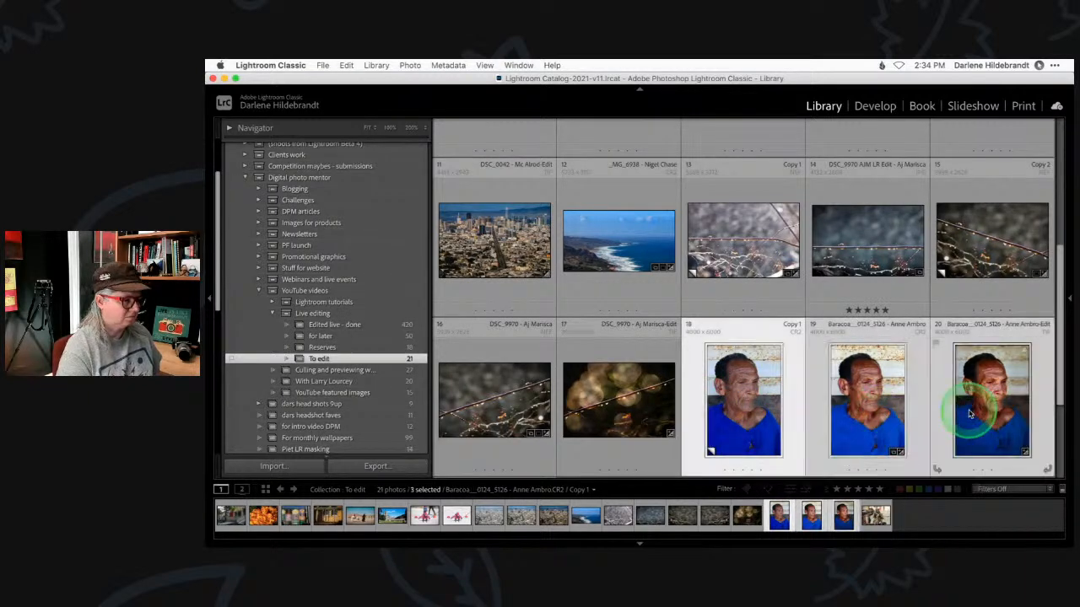
key("n")
left_click(966, 410)
key("shift+Tab")
left_click(296, 349)
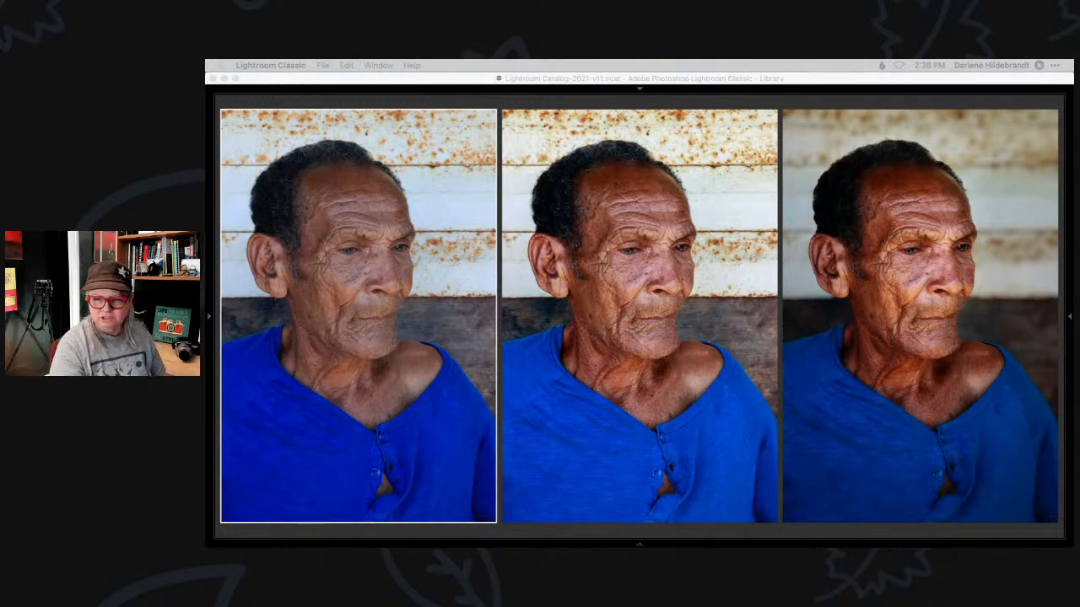
Step: Switch from Lightroom Classic to Preview
key("super+Tab")
key("super+Tab")
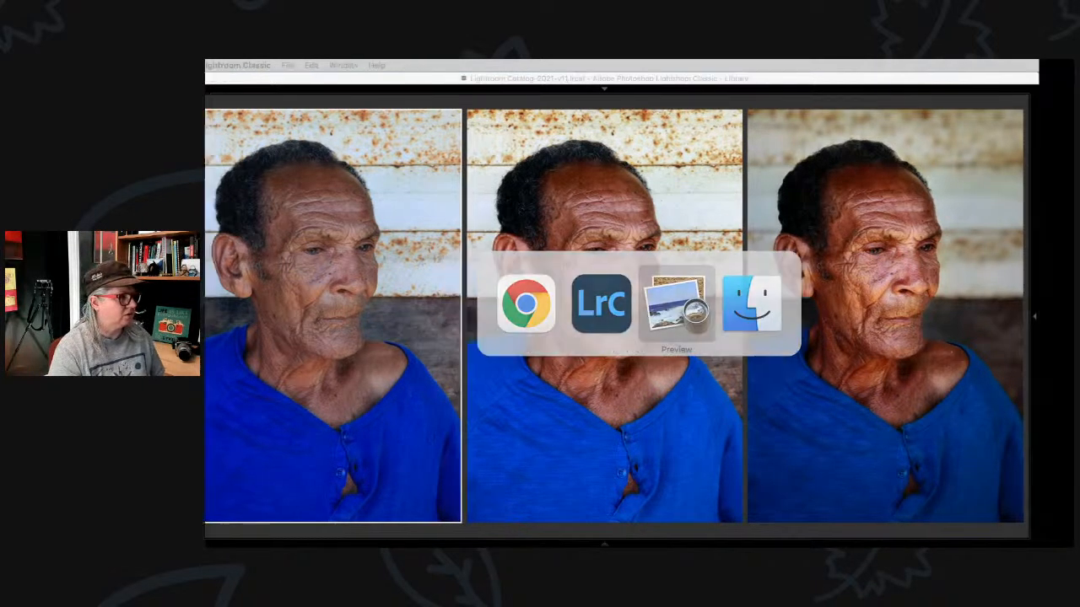